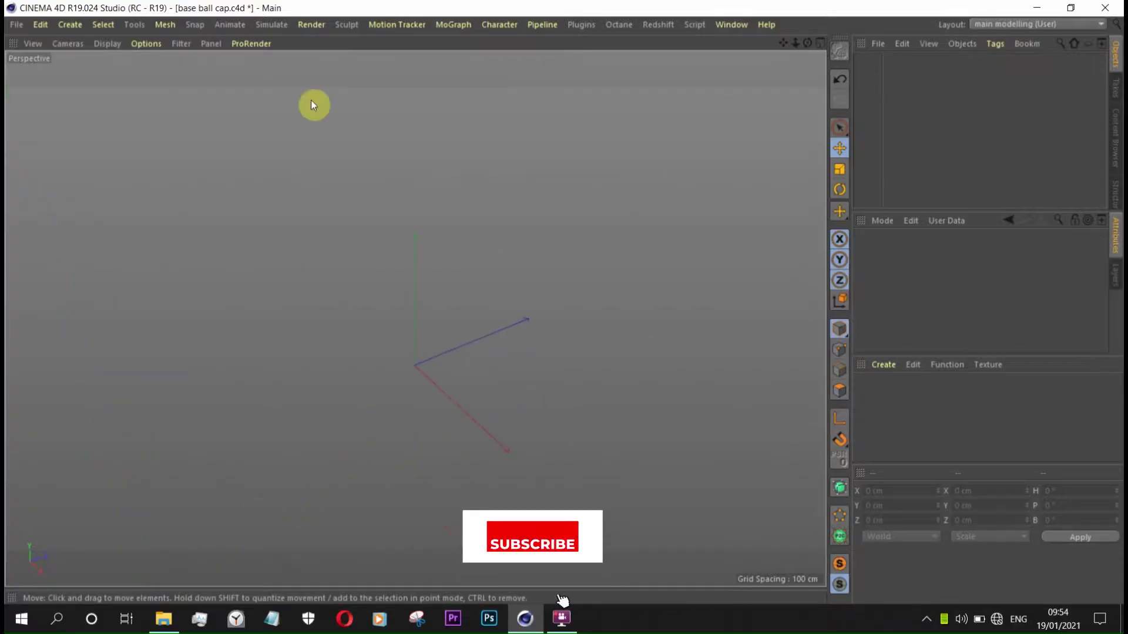
- Add a sphere primitive and set its Segments to 16
{"action": "left_click", "coordinate": [70, 24]}
{"action": "left_click", "coordinate": [152, 189]}
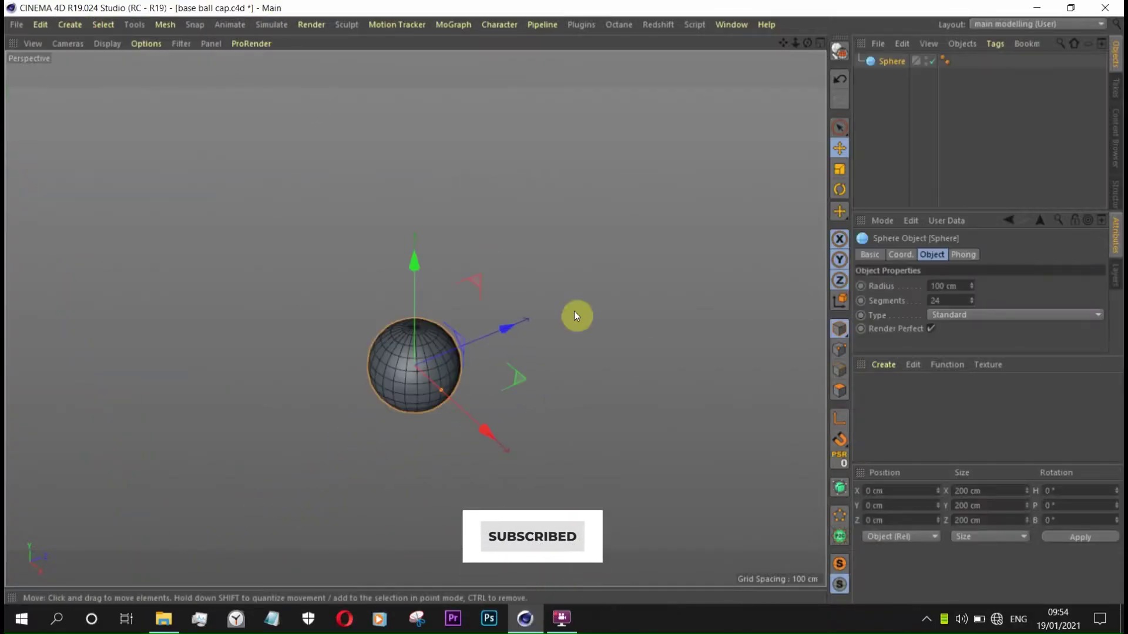
{"action": "scroll", "coordinate": [551, 479], "scroll_direction": "up", "scroll_amount": 5}
{"action": "left_click_drag", "start_coordinate": [924, 352], "coordinate": [951, 408]}
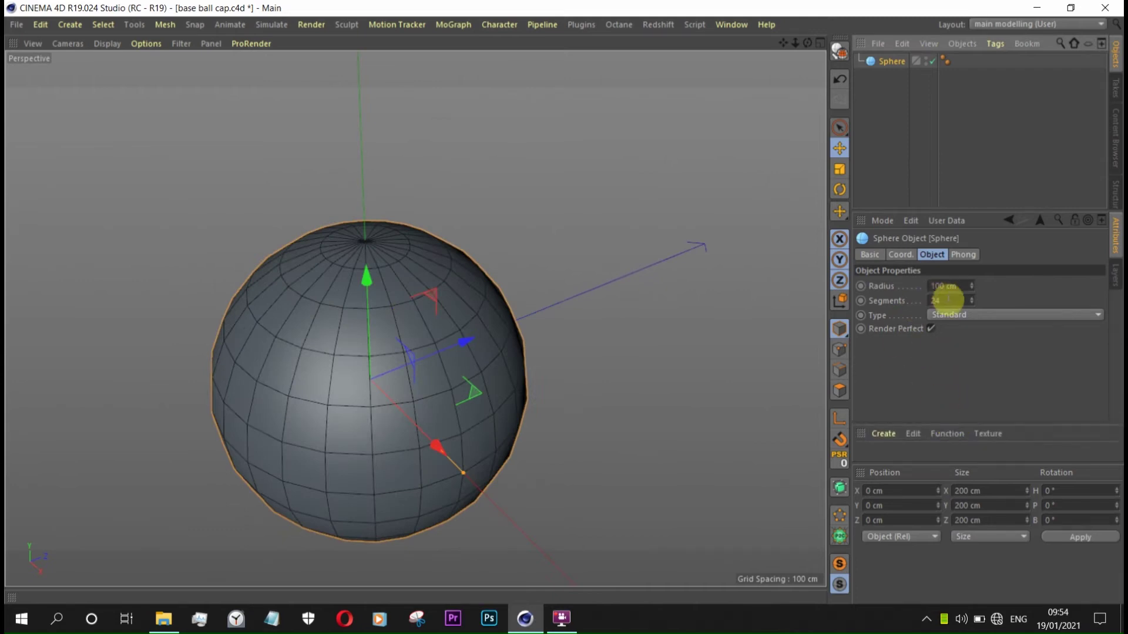
{"action": "double_click", "coordinate": [933, 301]}
{"action": "type", "text": "16"}
{"action": "key", "text": "Return"}
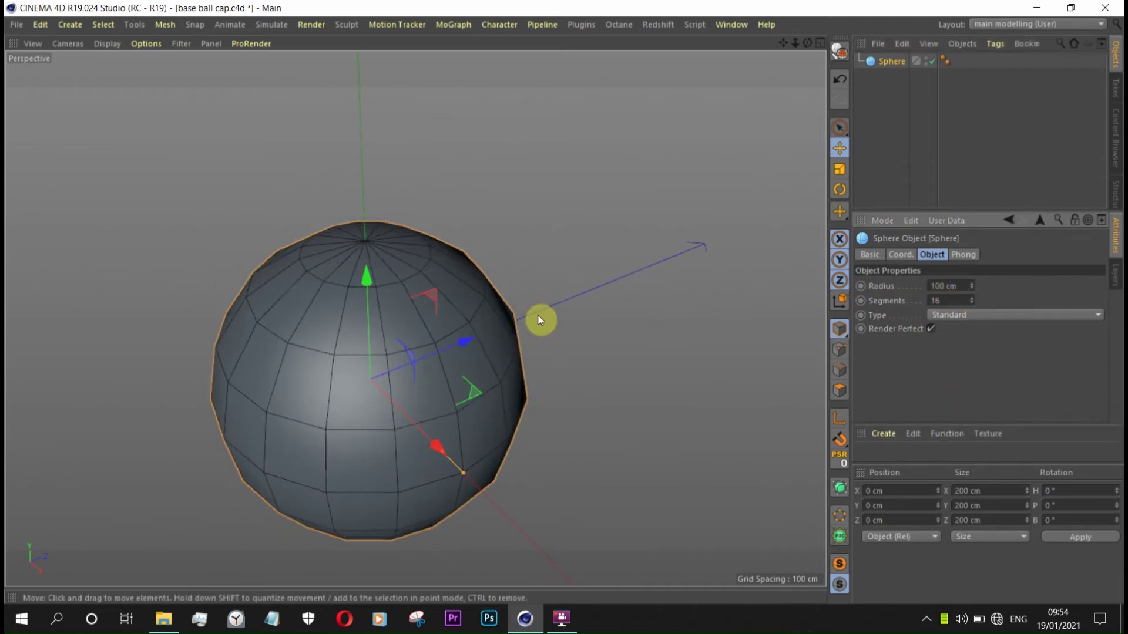
- Make the sphere editable (C) and switch to component editing
{"action": "left_click", "coordinate": [844, 47]}
{"action": "left_click_drag", "start_coordinate": [486, 297], "coordinate": [386, 147], "text": "alt"}
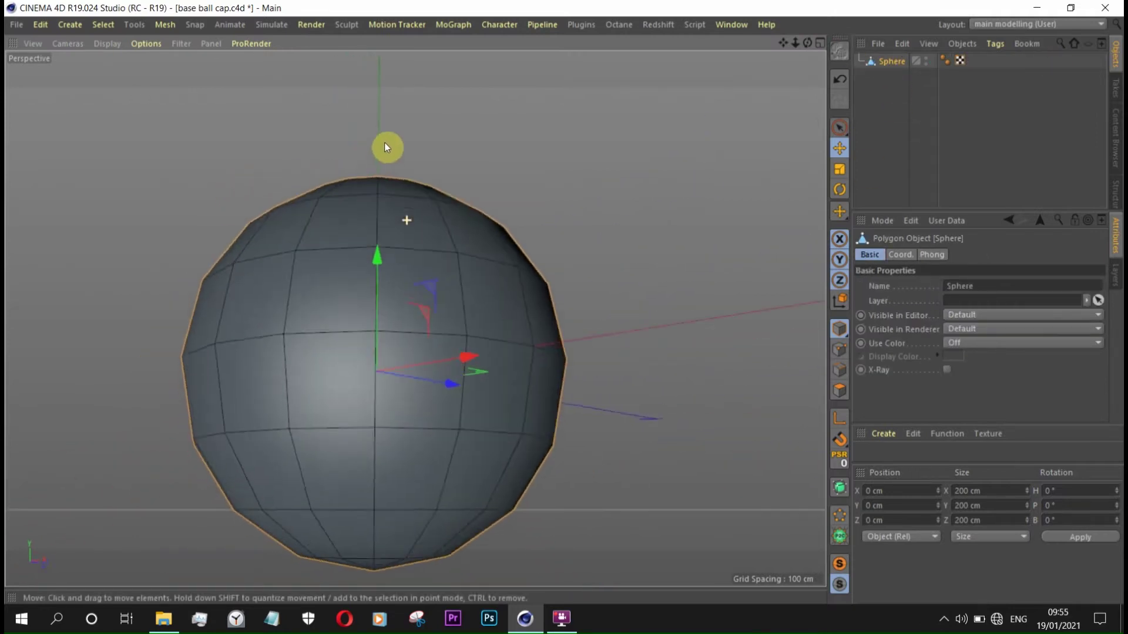
{"action": "left_click", "coordinate": [840, 349]}
- In the enlarged Front view, raise the sphere to the cap's crown
{"action": "middle_click", "coordinate": [747, 97]}
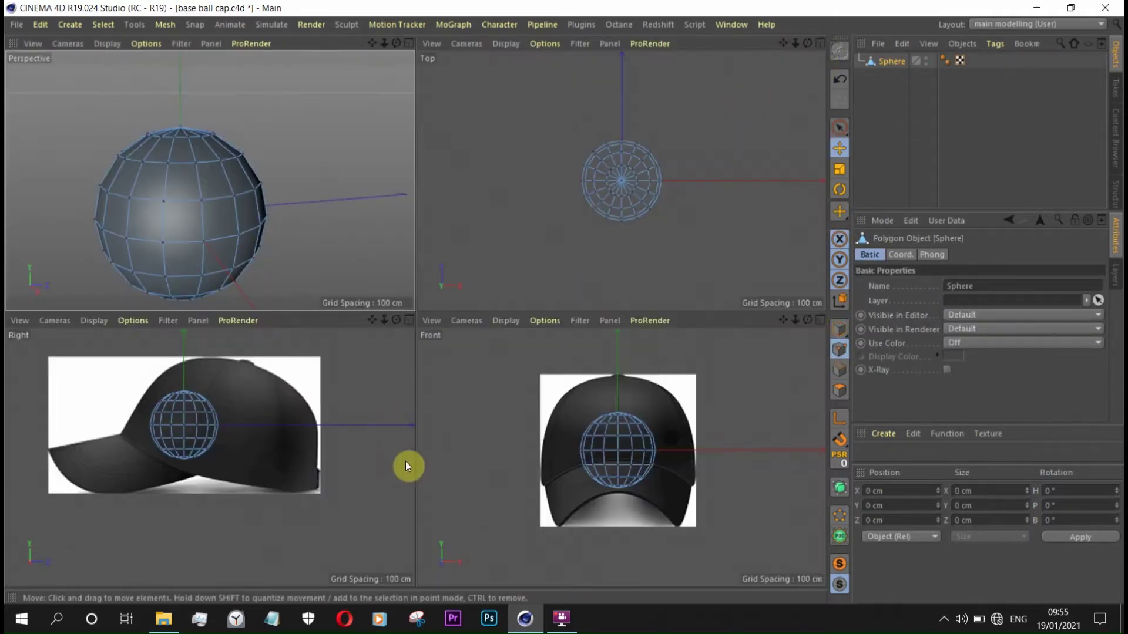
{"action": "middle_click", "coordinate": [664, 388]}
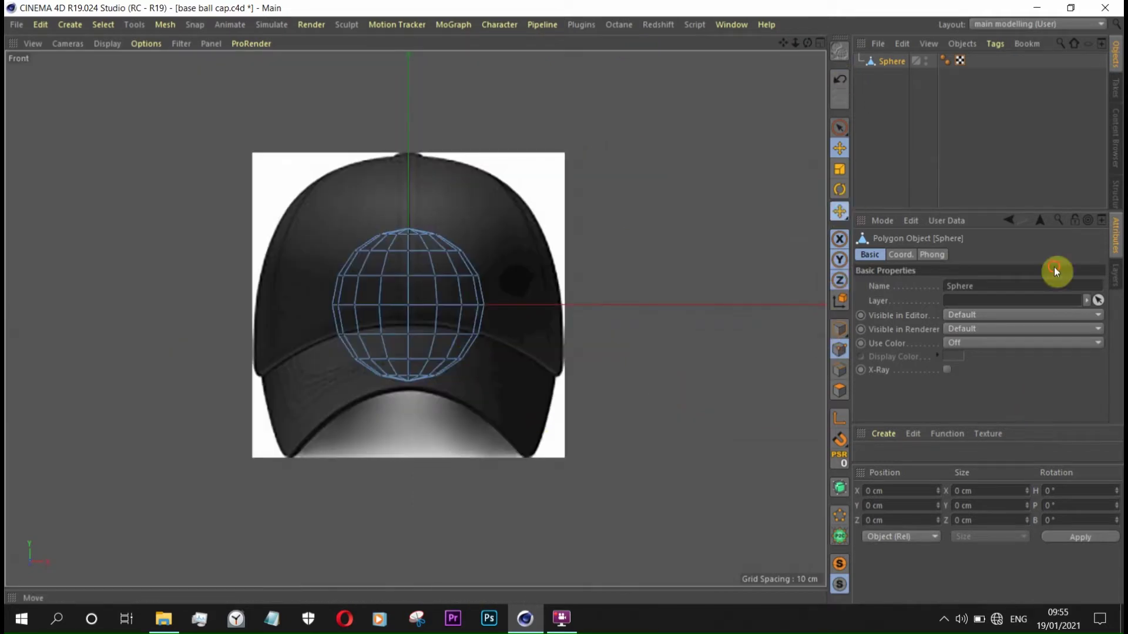
{"action": "left_click", "coordinate": [839, 329]}
{"action": "left_click_drag", "start_coordinate": [410, 186], "coordinate": [406, 111]}
{"action": "scroll", "coordinate": [479, 210], "scroll_direction": "up", "scroll_amount": 3}
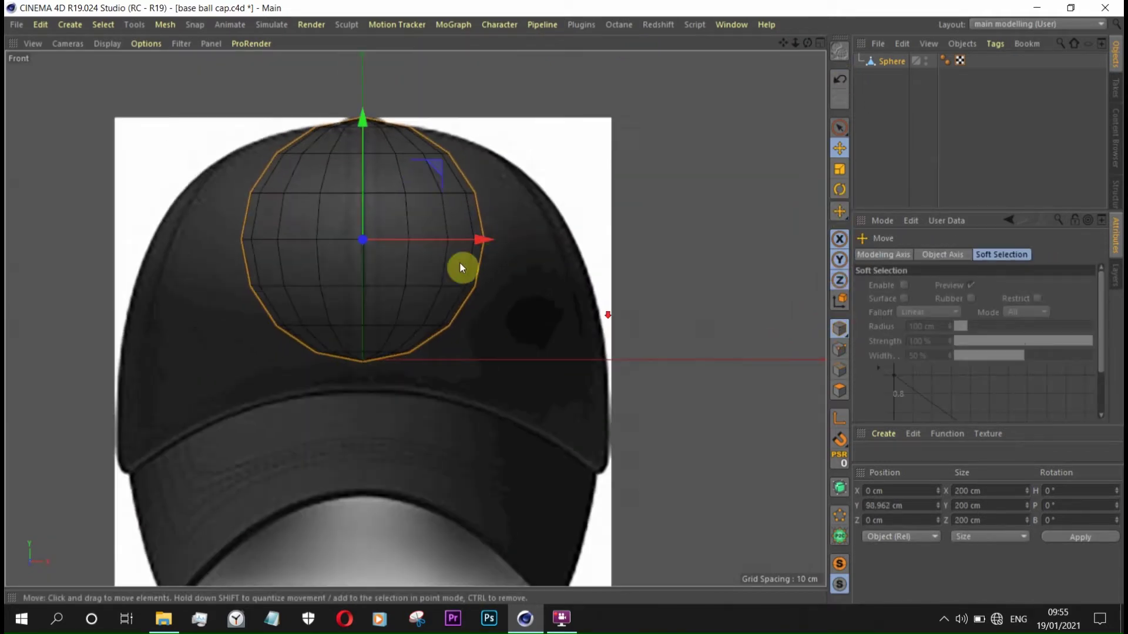
{"action": "scroll", "coordinate": [353, 129], "scroll_direction": "up", "scroll_amount": 2}
- Box-select all but the sphere's topmost points and delete them
{"action": "left_click", "coordinate": [839, 350]}
{"action": "left_click_drag", "start_coordinate": [840, 127], "coordinate": [881, 173]}
{"action": "scroll", "coordinate": [441, 262], "scroll_direction": "down", "scroll_amount": 2}
{"action": "scroll", "coordinate": [419, 363], "scroll_direction": "up", "scroll_amount": 1}
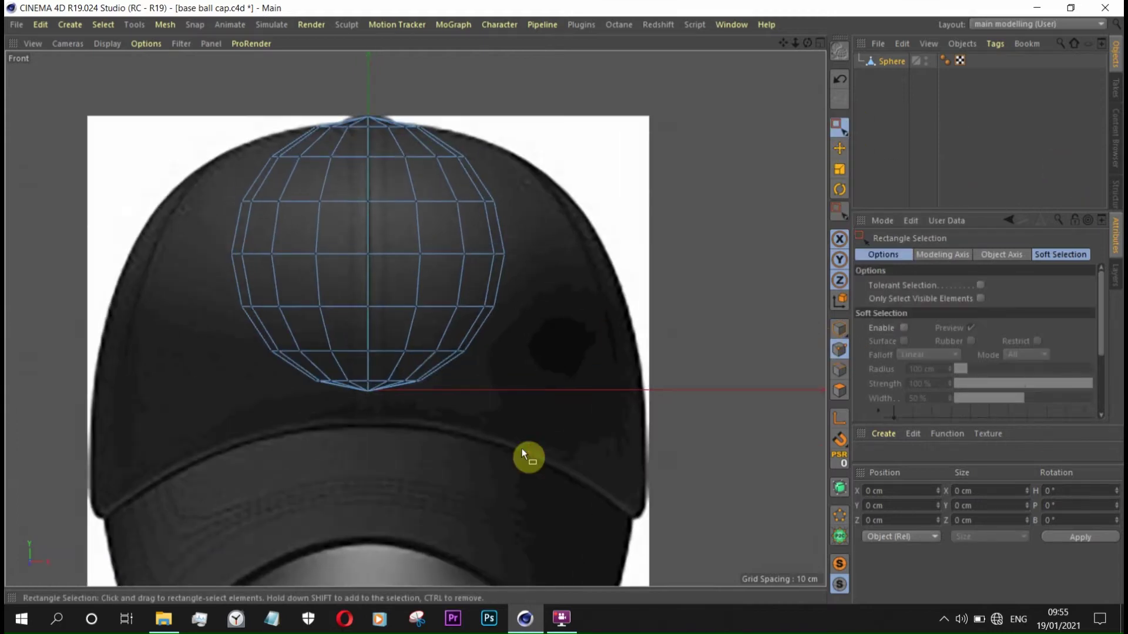
{"action": "left_click_drag", "start_coordinate": [706, 443], "coordinate": [155, 165]}
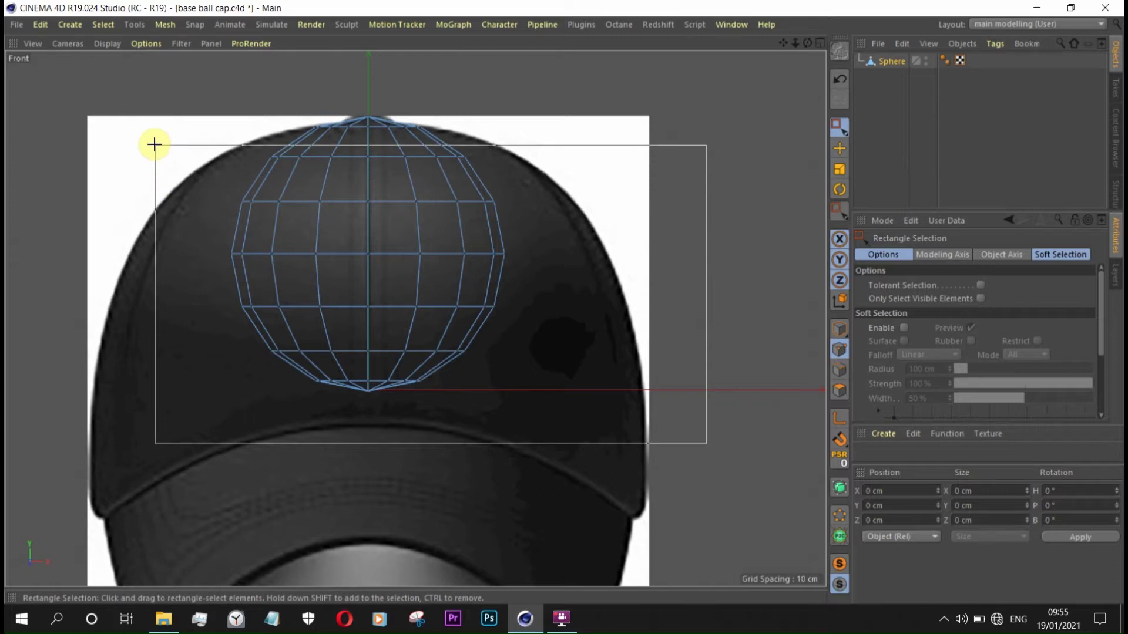
{"action": "left_click_drag", "start_coordinate": [155, 147], "coordinate": [156, 174]}
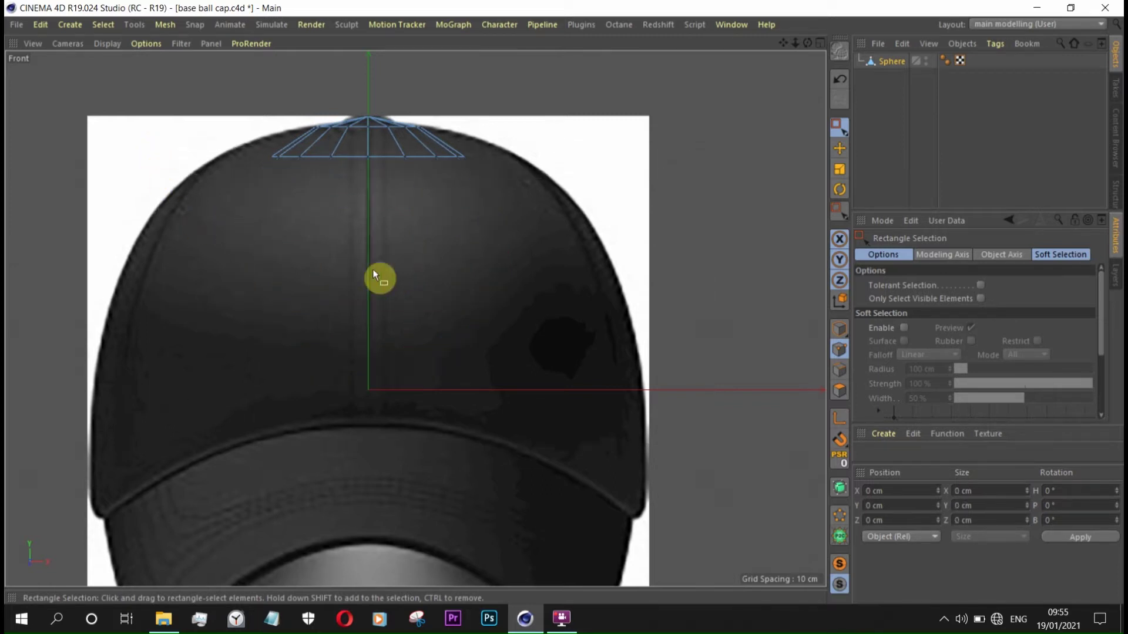
{"action": "key", "text": "Delete"}
{"action": "left_click", "coordinate": [819, 44]}
{"action": "scroll", "coordinate": [311, 205], "scroll_direction": "down", "scroll_amount": 3}
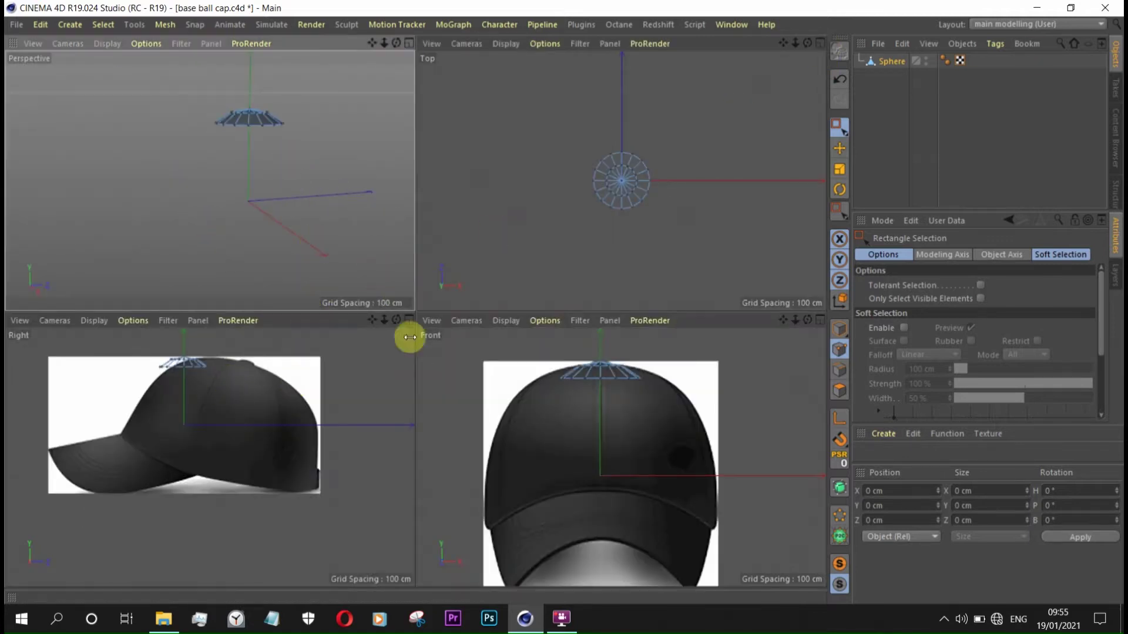
- In the Right view, move the dome forward over the cap and adjust its pivot
{"action": "middle_click", "coordinate": [410, 369]}
{"action": "scroll", "coordinate": [443, 161], "scroll_direction": "up", "scroll_amount": 3}
{"action": "scroll", "coordinate": [495, 144], "scroll_direction": "up", "scroll_amount": 2}
{"action": "left_click", "coordinate": [839, 148]}
{"action": "scroll", "coordinate": [591, 312], "scroll_direction": "down", "scroll_amount": 3}
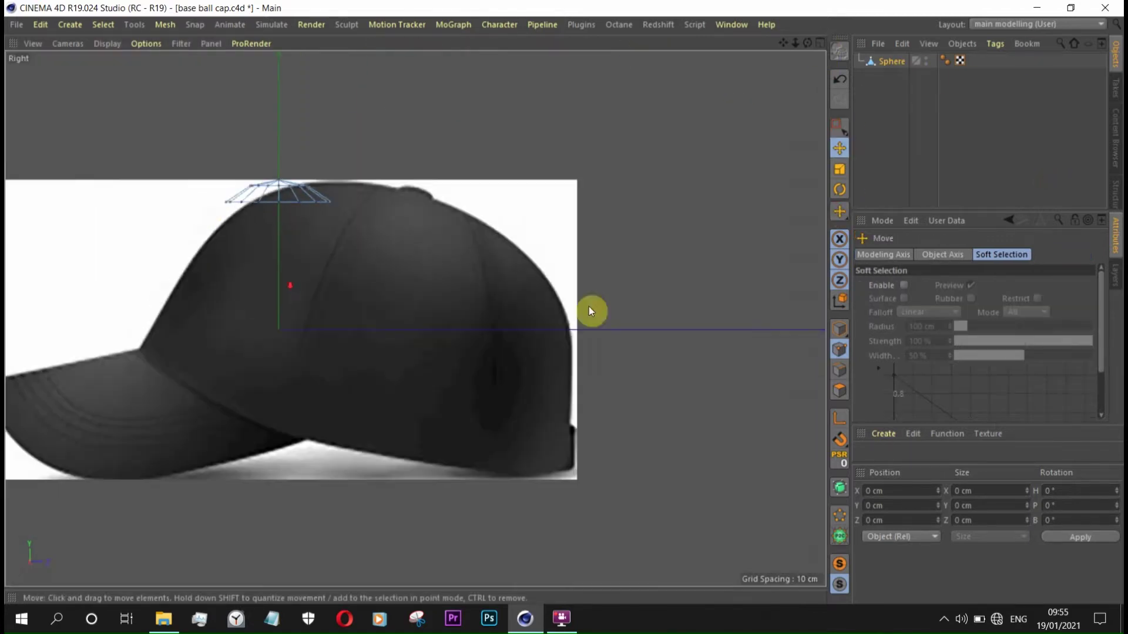
{"action": "left_click", "coordinate": [836, 332]}
{"action": "scroll", "coordinate": [343, 168], "scroll_direction": "up", "scroll_amount": 3}
{"action": "left_click_drag", "start_coordinate": [360, 308], "coordinate": [574, 314]}
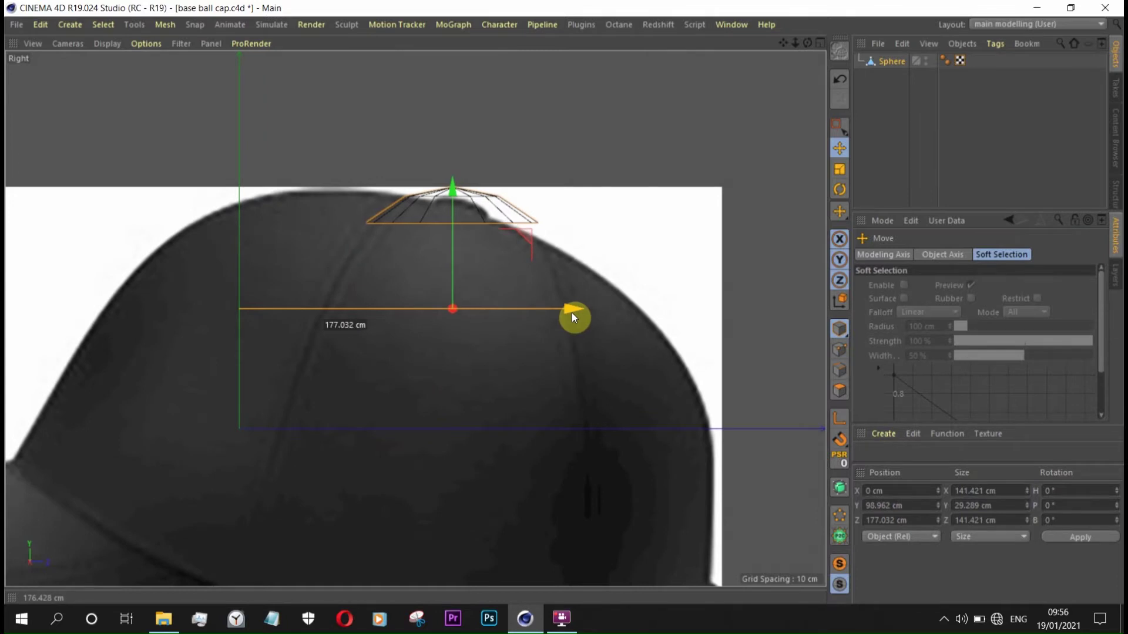
{"action": "scroll", "coordinate": [465, 191], "scroll_direction": "up", "scroll_amount": 3}
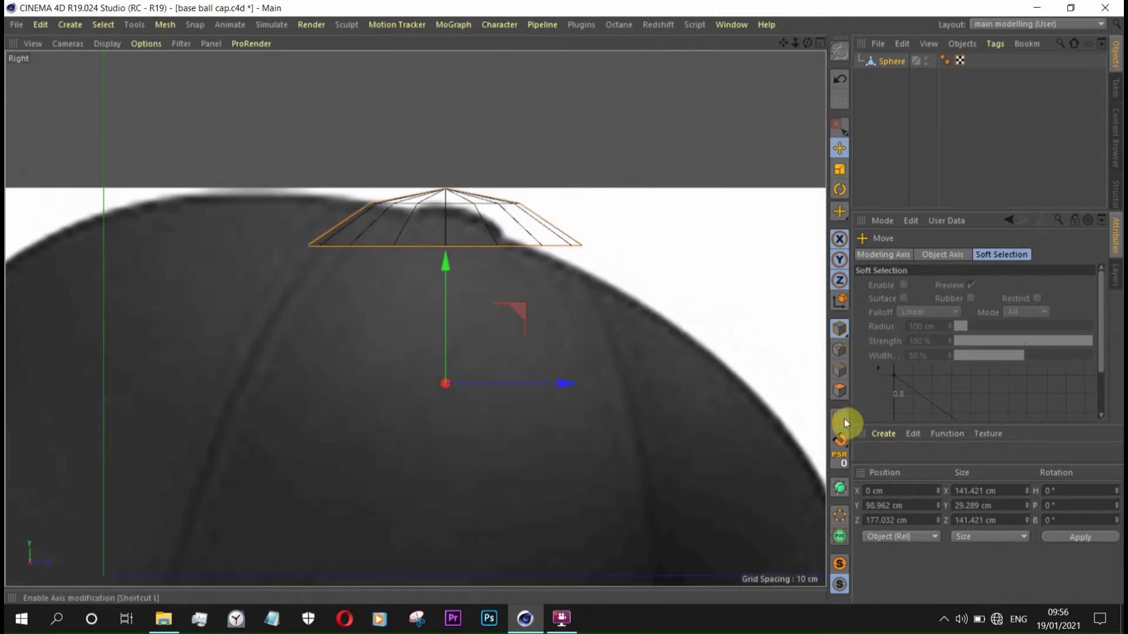
{"action": "left_click_drag", "start_coordinate": [459, 279], "coordinate": [440, 136]}
- Rotate the dome to follow the crown's slope and slide it down onto the crown
{"action": "key", "text": "r"}
{"action": "left_click_drag", "start_coordinate": [639, 337], "coordinate": [507, 290]}
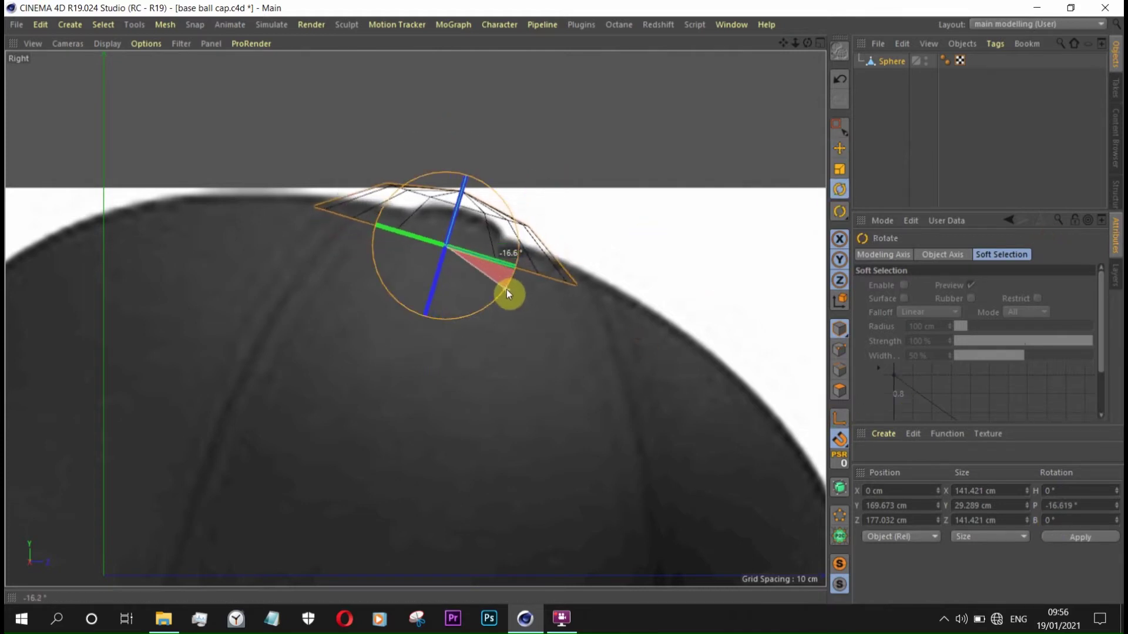
{"action": "left_click", "coordinate": [838, 326]}
{"action": "key", "text": "e"}
{"action": "left_click_drag", "start_coordinate": [473, 132], "coordinate": [467, 153]}
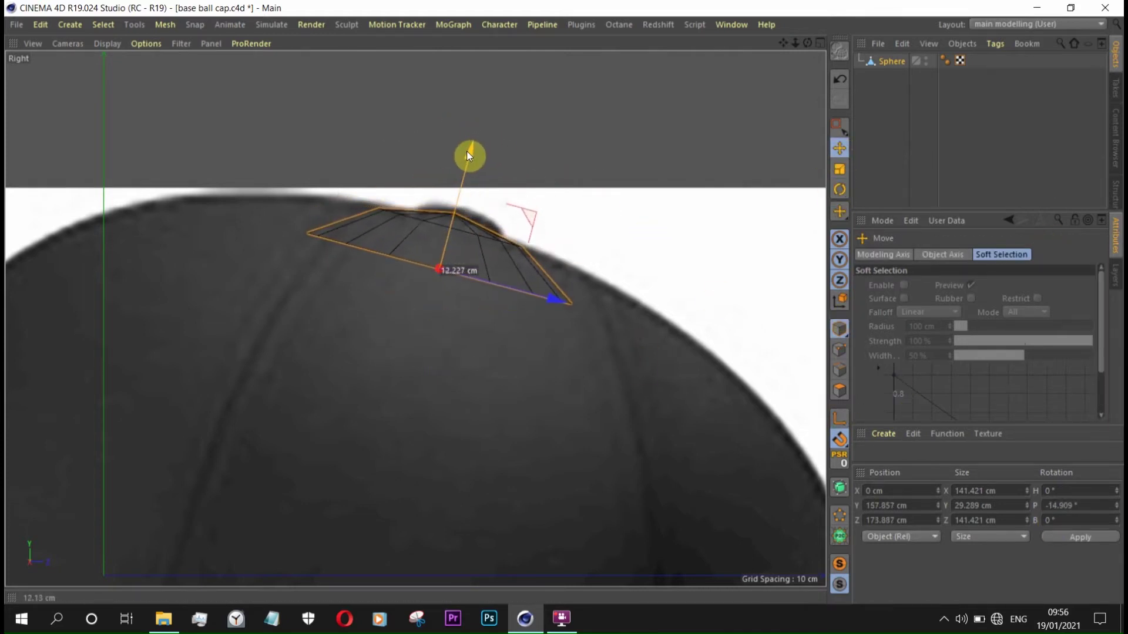
- Scale the dome's bottom edge loop to about 266.3 cm, matching the cap outline
{"action": "left_click", "coordinate": [839, 370]}
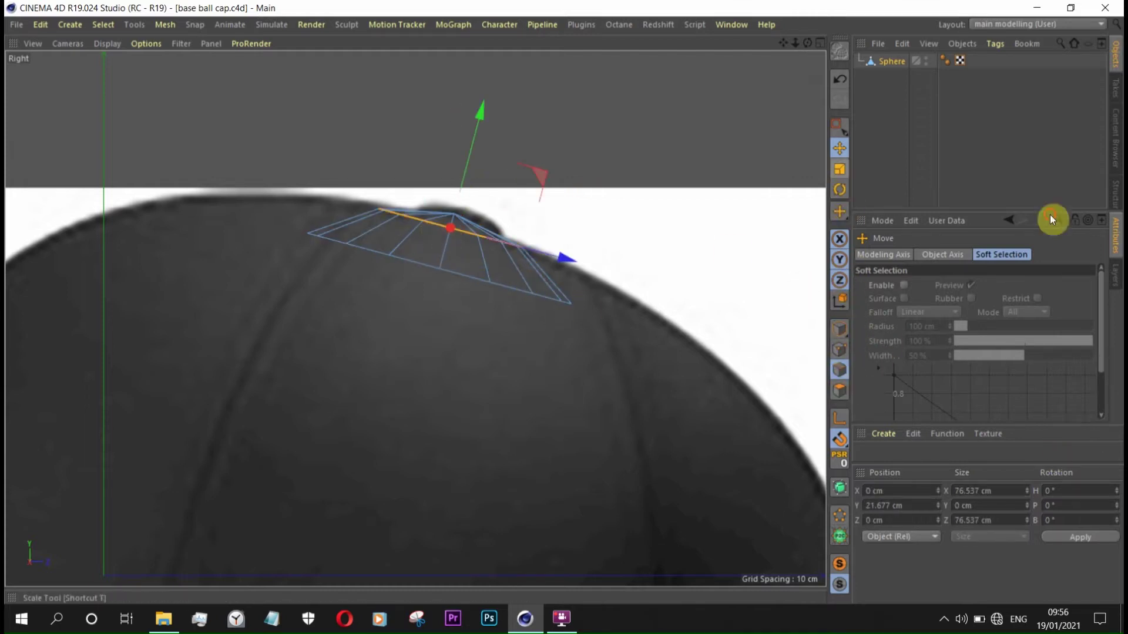
{"action": "left_click", "coordinate": [839, 170]}
{"action": "scroll", "coordinate": [558, 273], "scroll_direction": "up", "scroll_amount": 3}
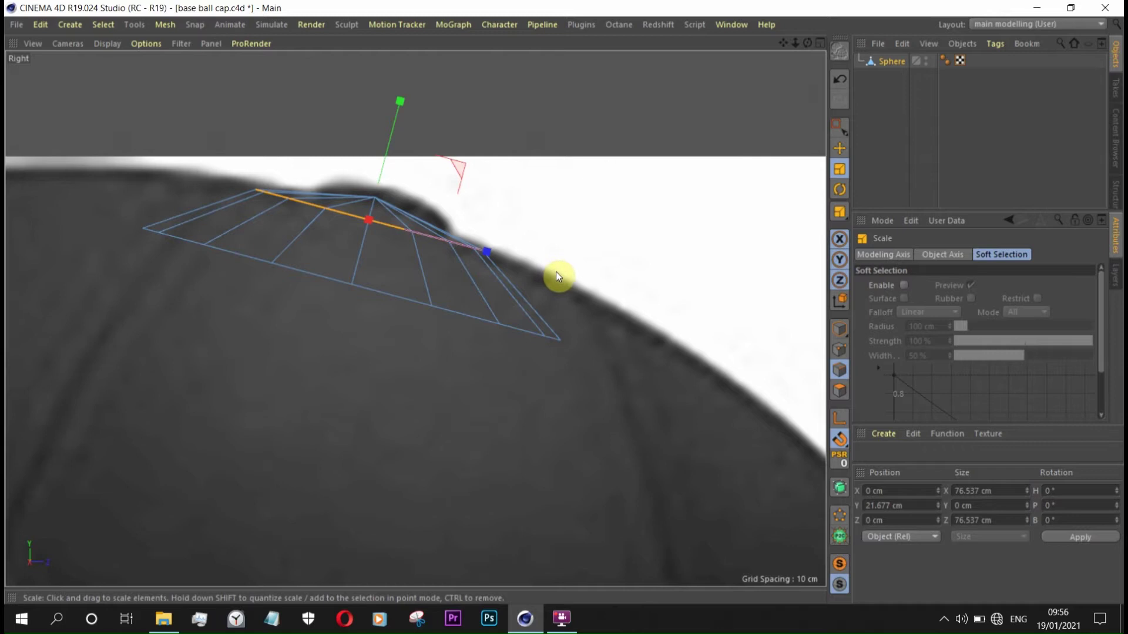
{"action": "left_click_drag", "start_coordinate": [558, 277], "coordinate": [810, 294]}
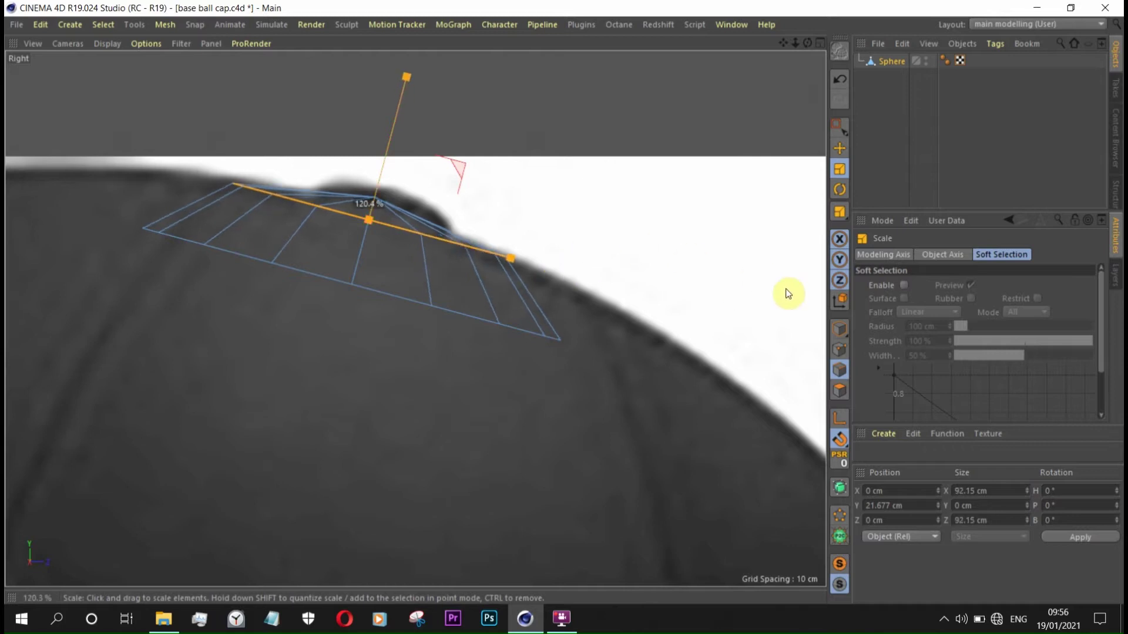
{"action": "scroll", "coordinate": [403, 269], "scroll_direction": "down", "scroll_amount": 2}
{"action": "mouse_move", "coordinate": [403, 269]}
{"action": "left_mouse_down"}
{"action": "mouse_move", "coordinate": [733, 401]}
{"action": "mouse_move", "coordinate": [822, 401]}
{"action": "left_mouse_up"}
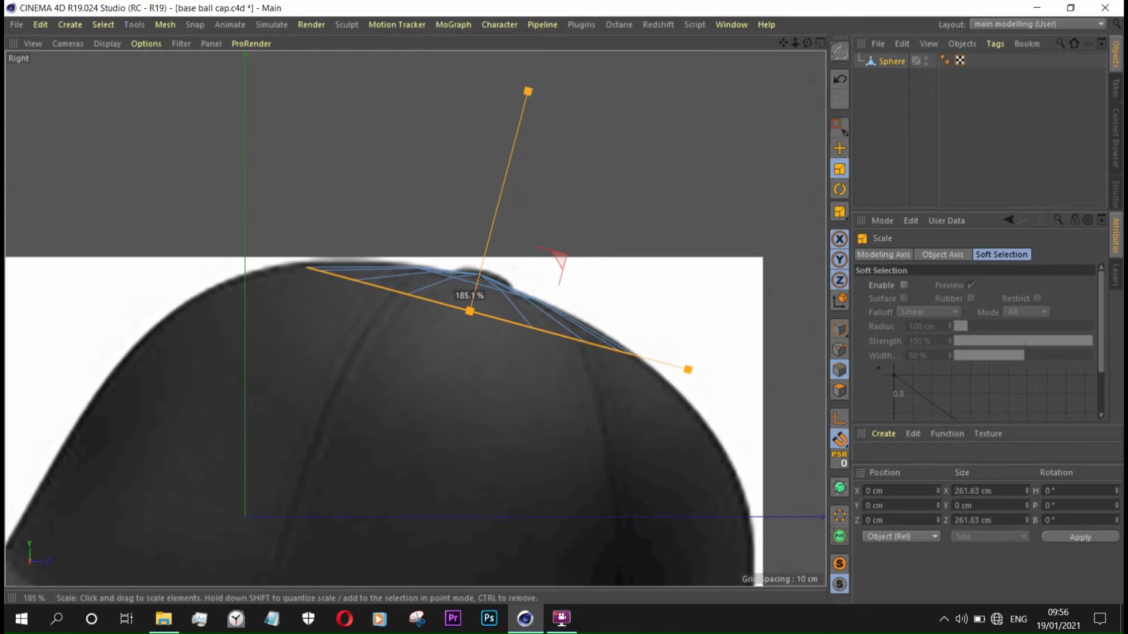
{"action": "scroll", "coordinate": [433, 272], "scroll_direction": "up", "scroll_amount": 2}
{"action": "scroll", "coordinate": [750, 463], "scroll_direction": "up", "scroll_amount": 2}
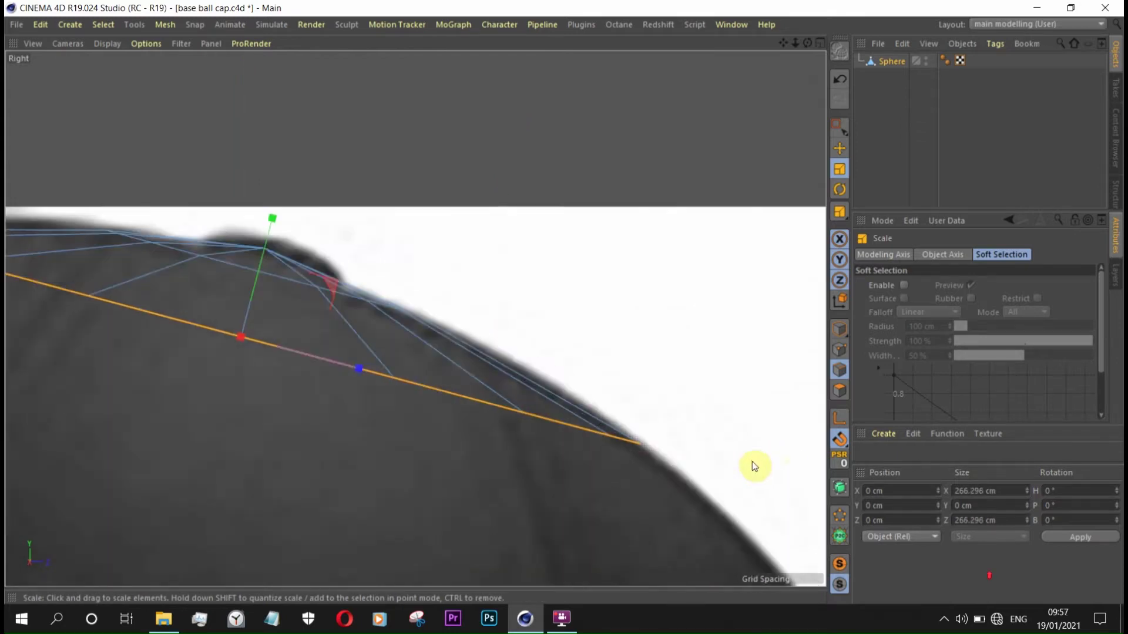
{"action": "scroll", "coordinate": [599, 472], "scroll_direction": "up", "scroll_amount": 3}
{"action": "scroll", "coordinate": [597, 468], "scroll_direction": "down", "scroll_amount": 1}
{"action": "scroll", "coordinate": [640, 475], "scroll_direction": "down", "scroll_amount": 1}
{"action": "scroll", "coordinate": [615, 478], "scroll_direction": "down", "scroll_amount": 3}
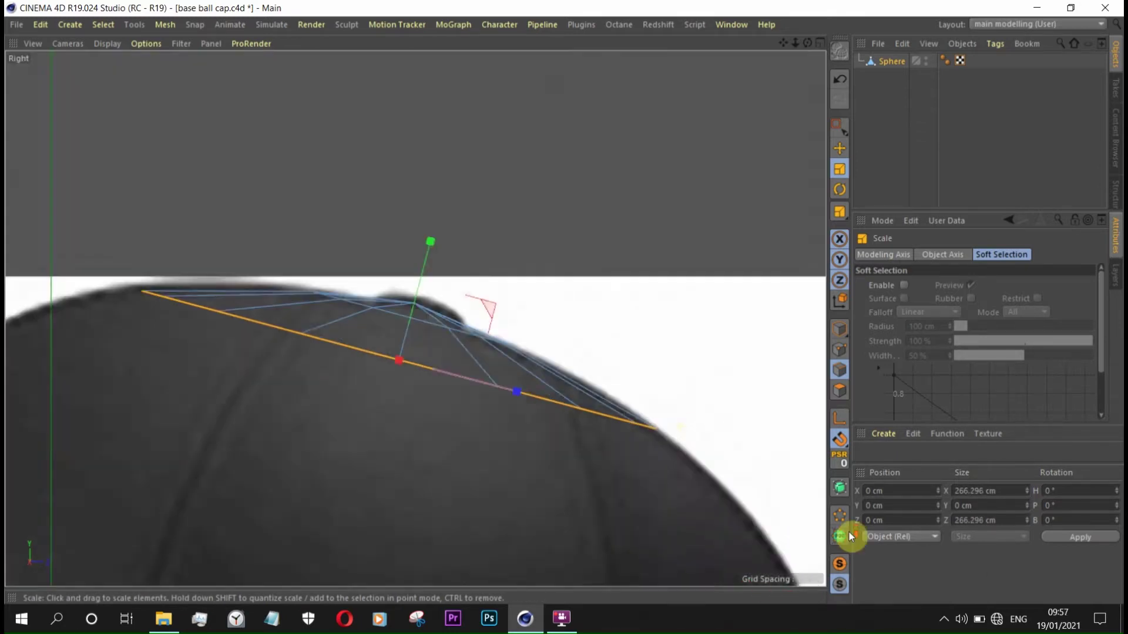
{"action": "scroll", "coordinate": [341, 305], "scroll_direction": "down", "scroll_amount": 1}
- Add a 50% loop cut around the dome with K~L Loop/Path Cut
{"action": "key", "text": "k"}
{"action": "key", "text": "l"}
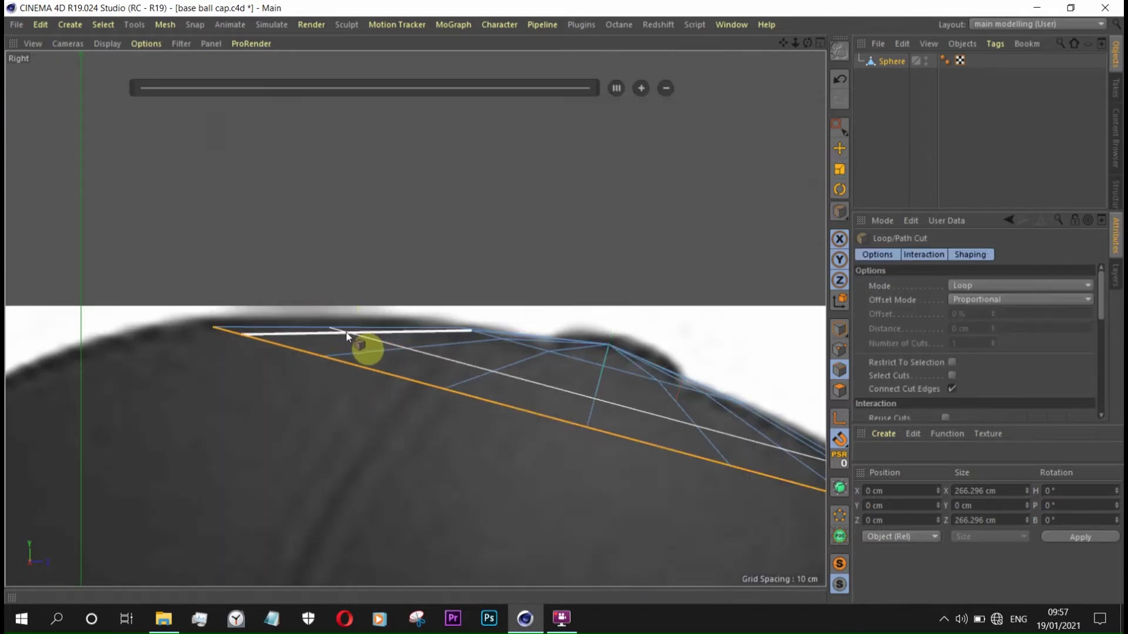
{"action": "left_click", "coordinate": [334, 338]}
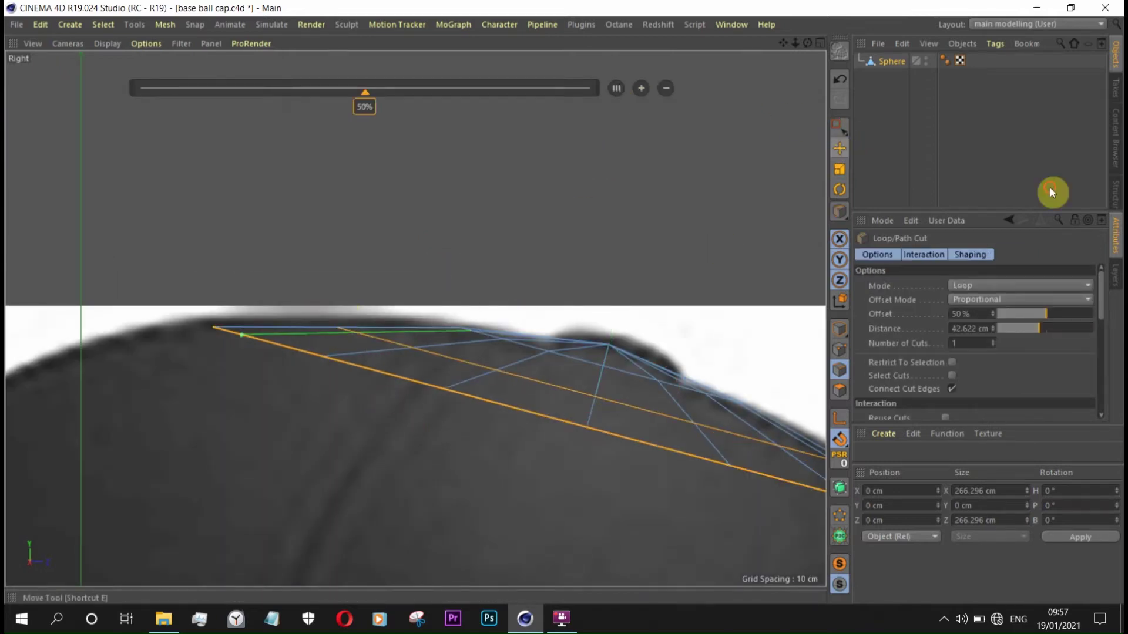
- Scale the bottom edge ring to about 280.2 cm to fit the crown
{"action": "key", "text": "e"}
{"action": "left_click", "coordinate": [839, 170]}
{"action": "mouse_move", "coordinate": [425, 376]}
{"action": "left_mouse_down"}
{"action": "mouse_move", "coordinate": [229, 300]}
{"action": "mouse_move", "coordinate": [207, 416]}
{"action": "left_mouse_up"}
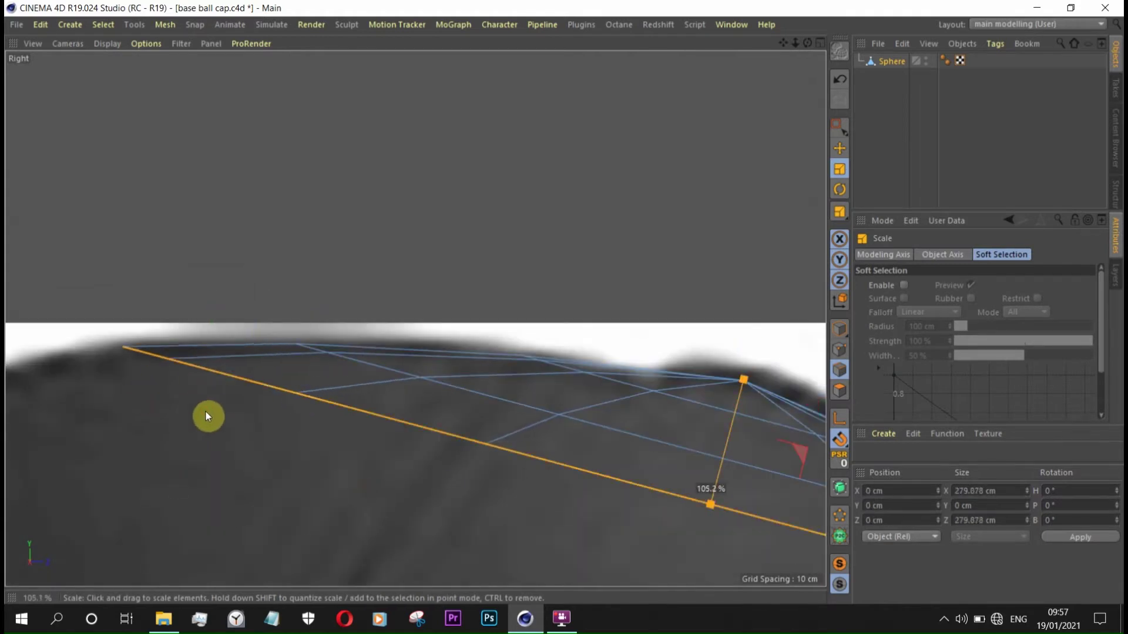
{"action": "scroll", "coordinate": [264, 191], "scroll_direction": "down", "scroll_amount": 3}
{"action": "scroll", "coordinate": [775, 408], "scroll_direction": "down", "scroll_amount": 1}
{"action": "scroll", "coordinate": [627, 307], "scroll_direction": "up", "scroll_amount": 3}
{"action": "left_click_drag", "start_coordinate": [207, 415], "coordinate": [617, 307]}
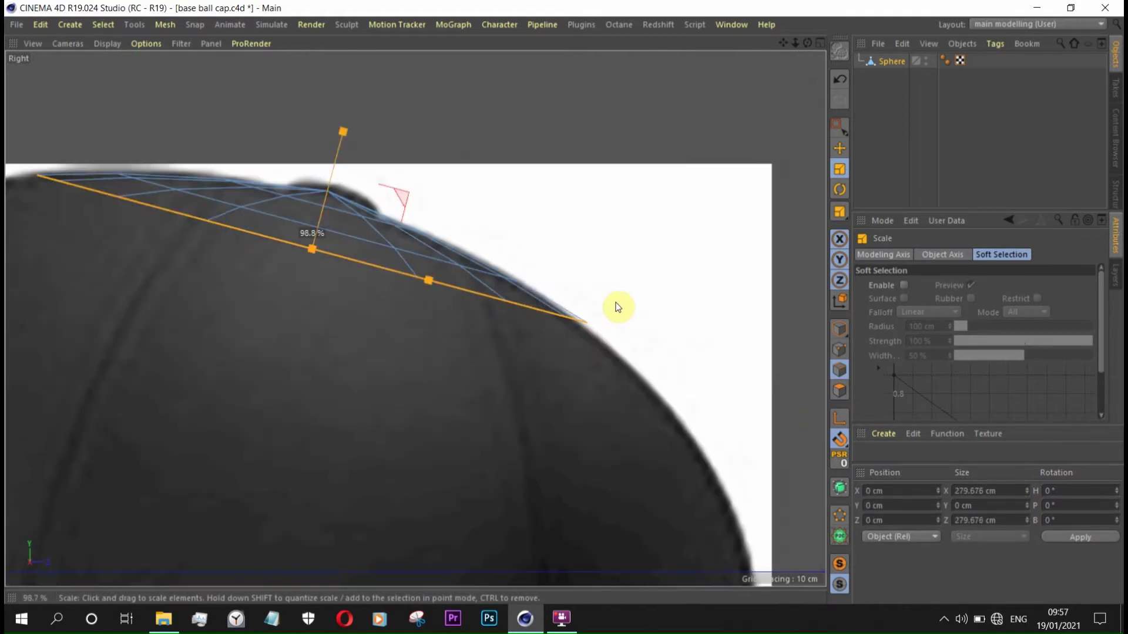
- Lower the bottom edge ring about 23.6 cm along the crown
{"action": "left_click", "coordinate": [839, 153]}
{"action": "scroll", "coordinate": [662, 280], "scroll_direction": "down", "scroll_amount": 3}
{"action": "scroll", "coordinate": [473, 183], "scroll_direction": "up", "scroll_amount": 3}
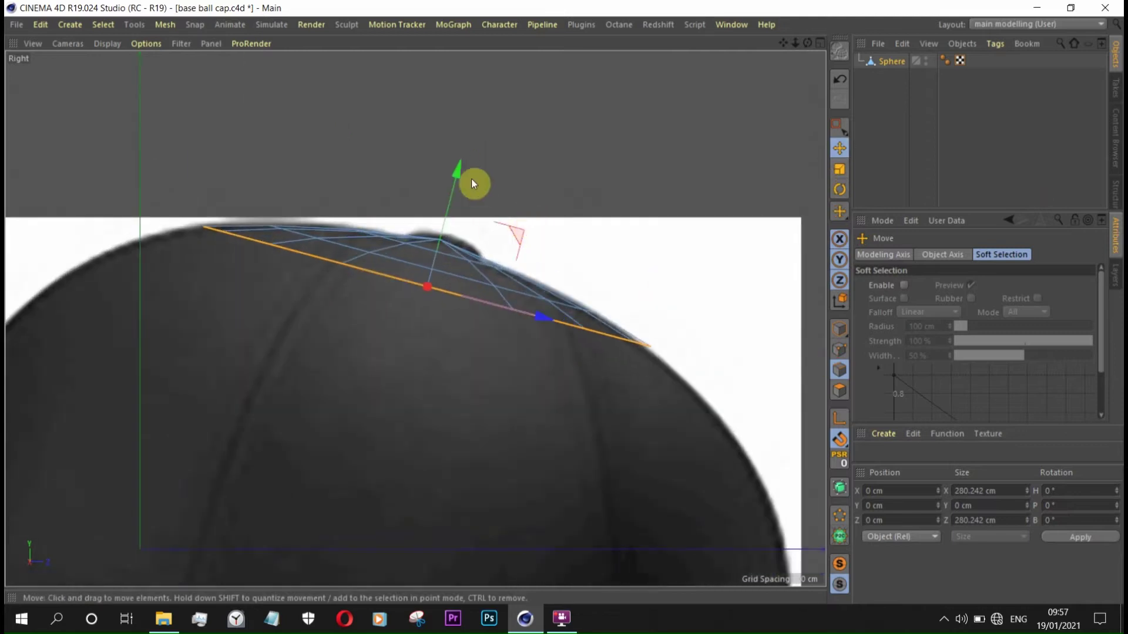
{"action": "mouse_move", "coordinate": [456, 179]}
{"action": "left_mouse_down"}
{"action": "mouse_move", "coordinate": [457, 230]}
{"action": "mouse_move", "coordinate": [462, 213]}
{"action": "left_mouse_up"}
{"action": "scroll", "coordinate": [611, 245], "scroll_direction": "down", "scroll_amount": 2}
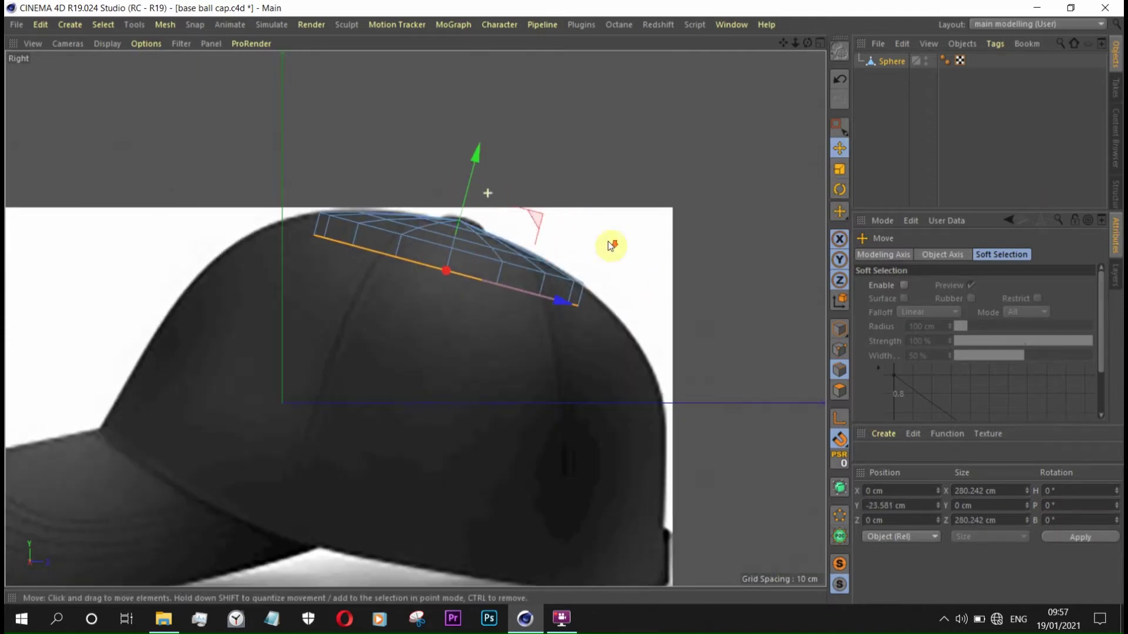
- Widen the selected edge ring to about 133% and lower it down the crown
{"action": "key", "text": "t"}
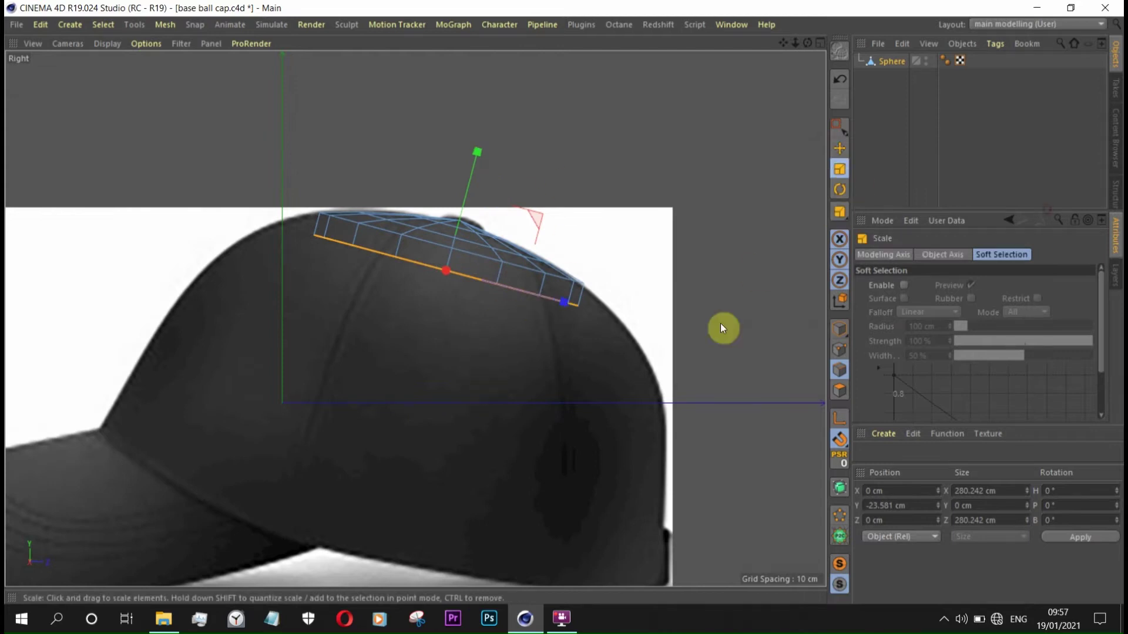
{"action": "scroll", "coordinate": [604, 323], "scroll_direction": "up", "scroll_amount": 2}
{"action": "left_click_drag", "start_coordinate": [604, 323], "coordinate": [821, 330]}
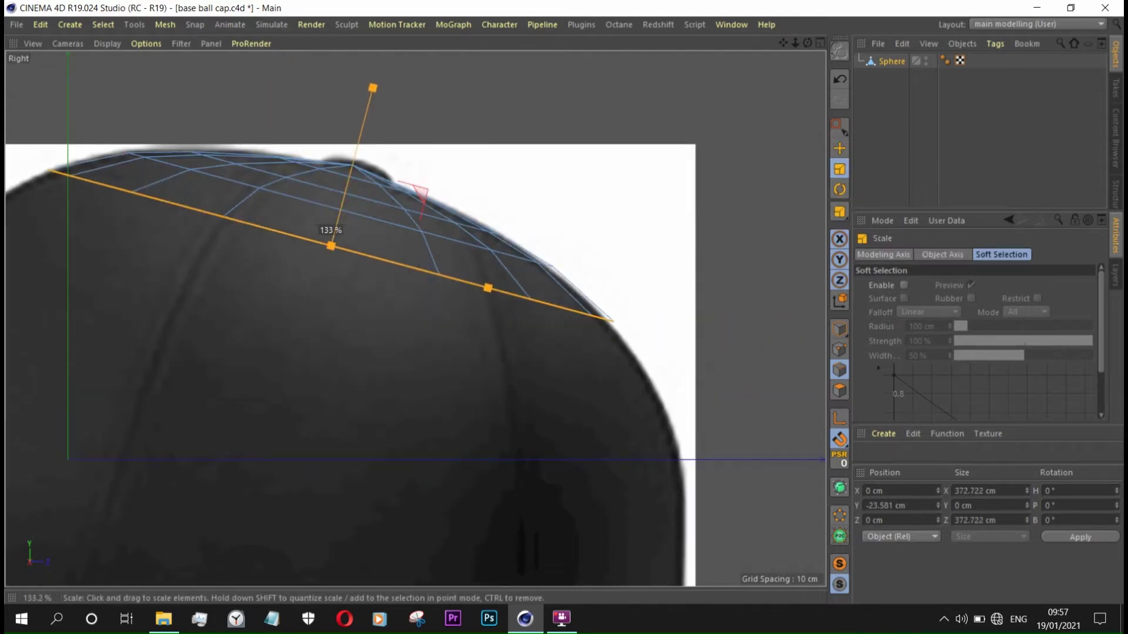
{"action": "left_click", "coordinate": [839, 148]}
{"action": "scroll", "coordinate": [486, 251], "scroll_direction": "down", "scroll_amount": 2}
{"action": "left_click_drag", "start_coordinate": [421, 167], "coordinate": [411, 209]}
- Widen the lowered ring to match the reference cap, then drop it further along Y
{"action": "key", "text": "t"}
{"action": "left_click_drag", "start_coordinate": [697, 401], "coordinate": [802, 425]}
{"action": "key", "text": "e"}
{"action": "scroll", "coordinate": [516, 344], "scroll_direction": "down", "scroll_amount": 3}
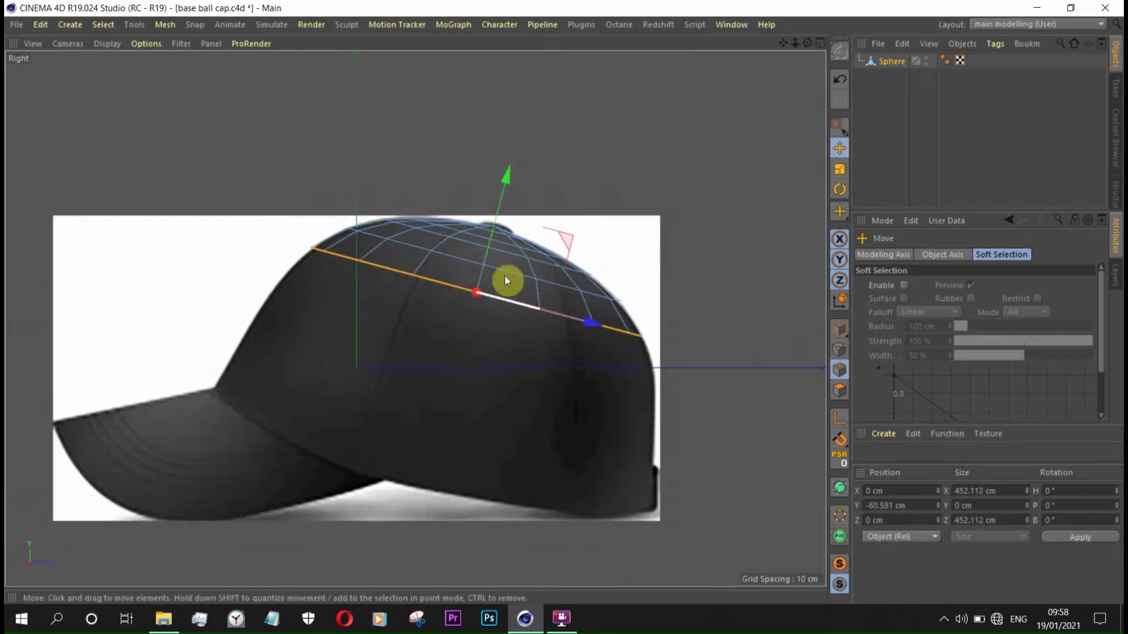
{"action": "left_click_drag", "start_coordinate": [498, 174], "coordinate": [496, 227]}
- Scale the edge ring to about 516 cm wide and lower it again
{"action": "left_click", "coordinate": [839, 170]}
{"action": "scroll", "coordinate": [718, 449], "scroll_direction": "up", "scroll_amount": 3}
{"action": "left_click_drag", "start_coordinate": [717, 449], "coordinate": [724, 449]}
{"action": "scroll", "coordinate": [725, 450], "scroll_direction": "down", "scroll_amount": 3}
{"action": "left_click", "coordinate": [840, 148]}
{"action": "left_click_drag", "start_coordinate": [450, 253], "coordinate": [428, 311]}
- Widen the ring to about 548 cm, lower it to the rim line, then widen to about 576 cm
{"action": "left_click", "coordinate": [840, 169]}
{"action": "scroll", "coordinate": [540, 351], "scroll_direction": "down", "scroll_amount": 3}
{"action": "scroll", "coordinate": [541, 351], "scroll_direction": "up", "scroll_amount": 3}
{"action": "left_click_drag", "start_coordinate": [558, 434], "coordinate": [579, 439]}
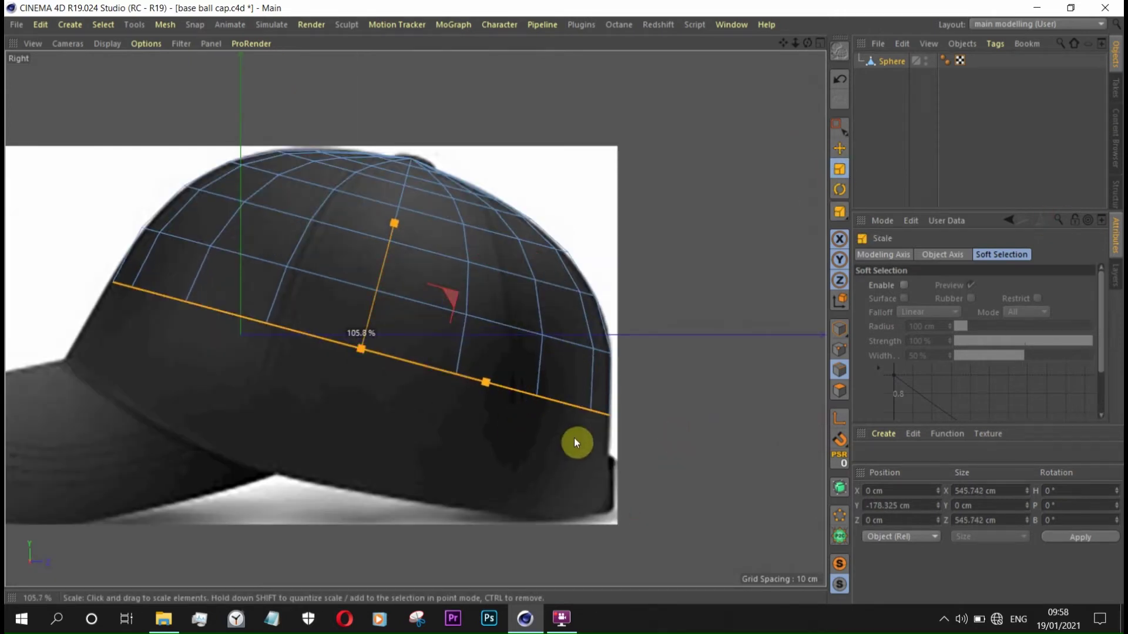
{"action": "key", "text": "e"}
{"action": "scroll", "coordinate": [668, 247], "scroll_direction": "up", "scroll_amount": 1}
{"action": "left_click_drag", "start_coordinate": [378, 229], "coordinate": [361, 294]}
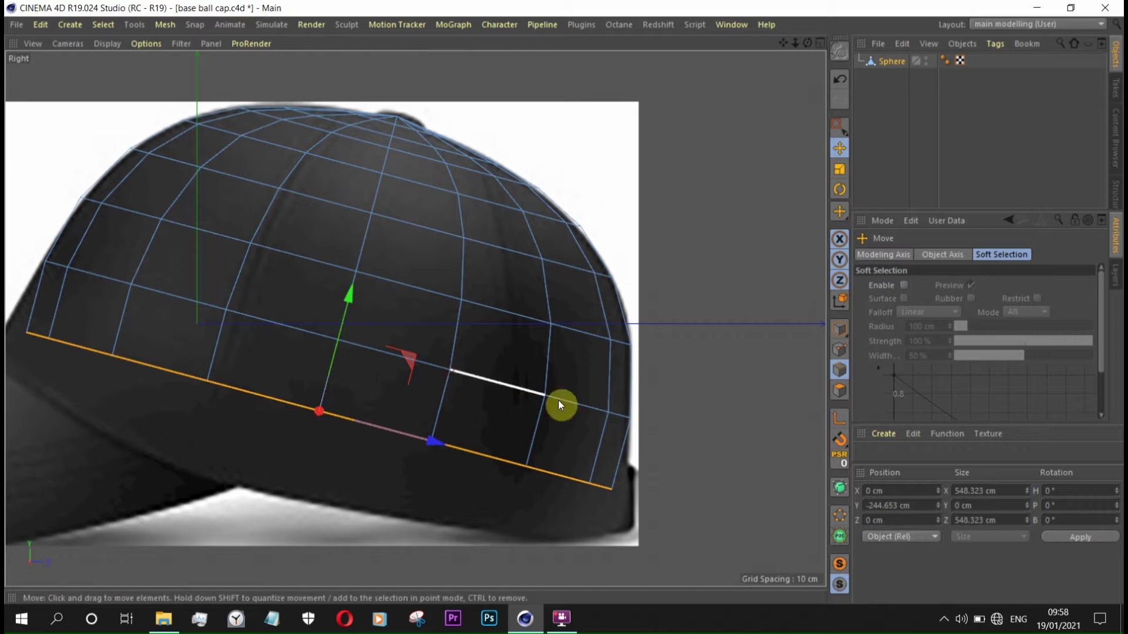
{"action": "left_click_drag", "start_coordinate": [678, 488], "coordinate": [714, 504]}
- Clear the ring selection and pull an edge near the rim corner down and left
{"action": "scroll", "coordinate": [713, 498], "scroll_direction": "down", "scroll_amount": 2}
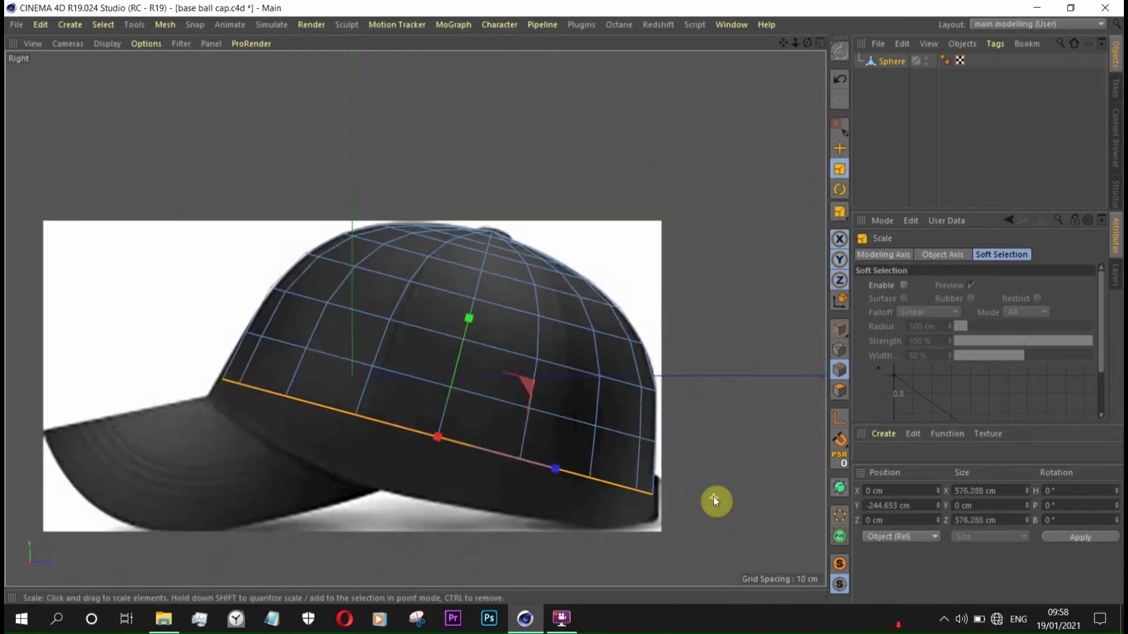
{"action": "scroll", "coordinate": [714, 499], "scroll_direction": "up", "scroll_amount": 1}
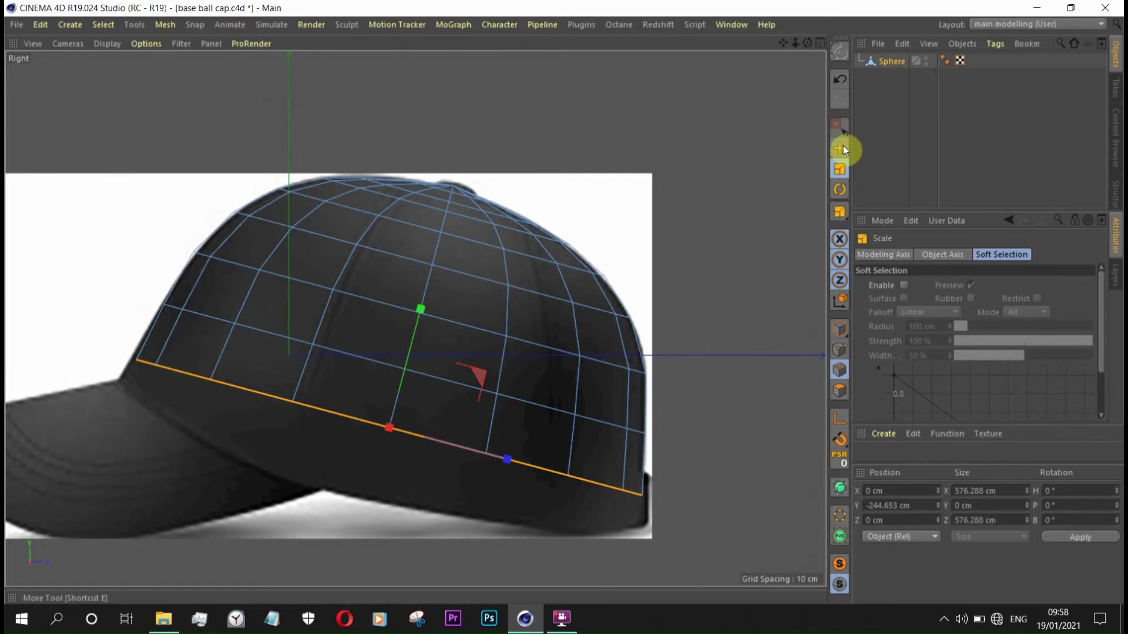
{"action": "key", "text": "ctrl+shift+a"}
{"action": "key", "text": "0"}
{"action": "scroll", "coordinate": [112, 414], "scroll_direction": "up", "scroll_amount": 3}
{"action": "scroll", "coordinate": [112, 414], "scroll_direction": "up", "scroll_amount": 2}
{"action": "left_click", "coordinate": [317, 318]}
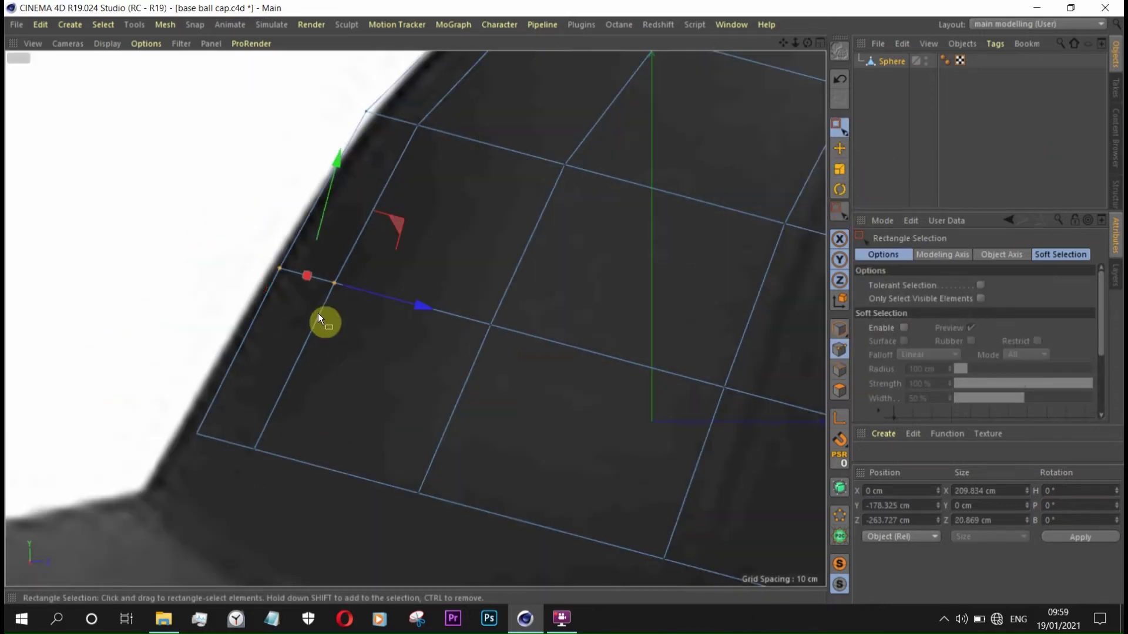
{"action": "left_click_drag", "start_coordinate": [297, 276], "coordinate": [320, 470]}
- Lower the crown's bottom edge loop about 38 cm and widen it outward
{"action": "scroll", "coordinate": [231, 405], "scroll_direction": "down", "scroll_amount": 5}
{"action": "double_click", "coordinate": [469, 353]}
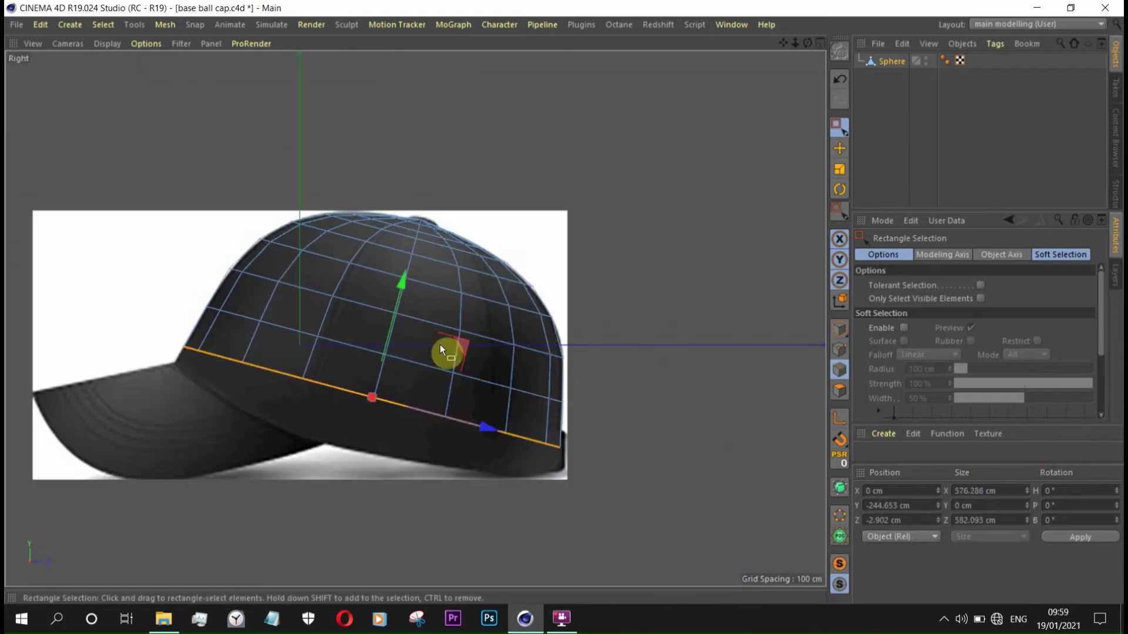
{"action": "mouse_move", "coordinate": [440, 344]}
{"action": "left_mouse_down"}
{"action": "mouse_move", "coordinate": [412, 303]}
{"action": "mouse_move", "coordinate": [406, 336]}
{"action": "mouse_move", "coordinate": [414, 325]}
{"action": "left_mouse_up"}
{"action": "left_click", "coordinate": [839, 170]}
{"action": "scroll", "coordinate": [161, 424], "scroll_direction": "up", "scroll_amount": 3}
{"action": "mouse_move", "coordinate": [161, 424]}
{"action": "left_mouse_down"}
{"action": "mouse_move", "coordinate": [179, 485]}
{"action": "mouse_move", "coordinate": [235, 508]}
{"action": "left_mouse_up"}
{"action": "scroll", "coordinate": [520, 497], "scroll_direction": "down", "scroll_amount": 2}
{"action": "left_click_drag", "start_coordinate": [519, 500], "coordinate": [526, 516]}
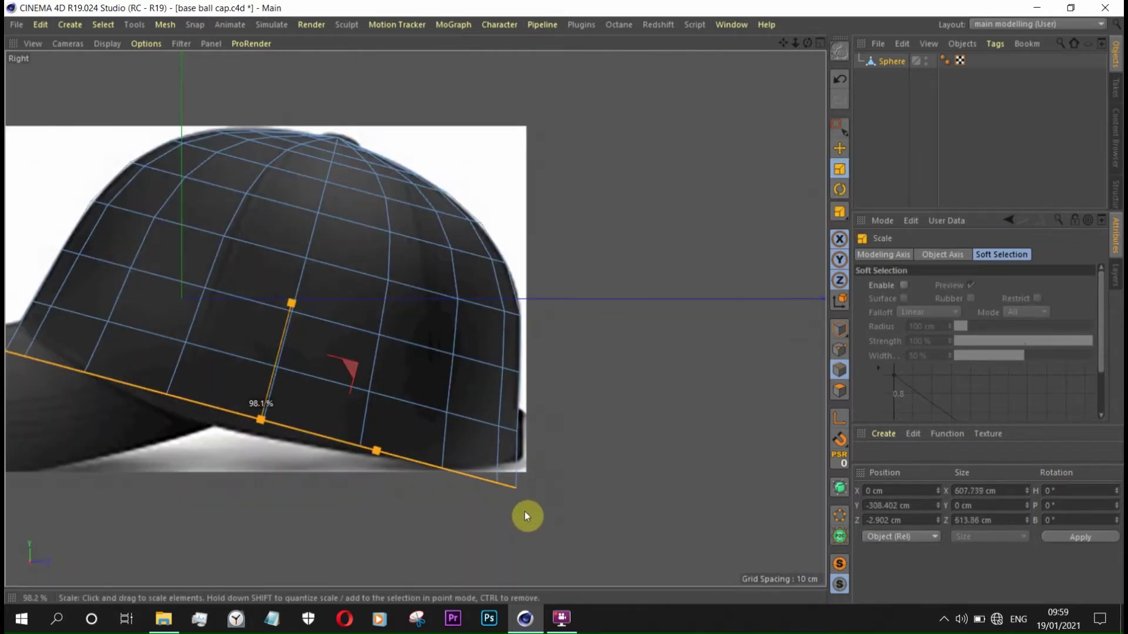
{"action": "scroll", "coordinate": [528, 537], "scroll_direction": "up", "scroll_amount": 2}
- Select points at the crown's bottom corner and the rim's back corner, then undo
{"action": "key", "text": "0"}
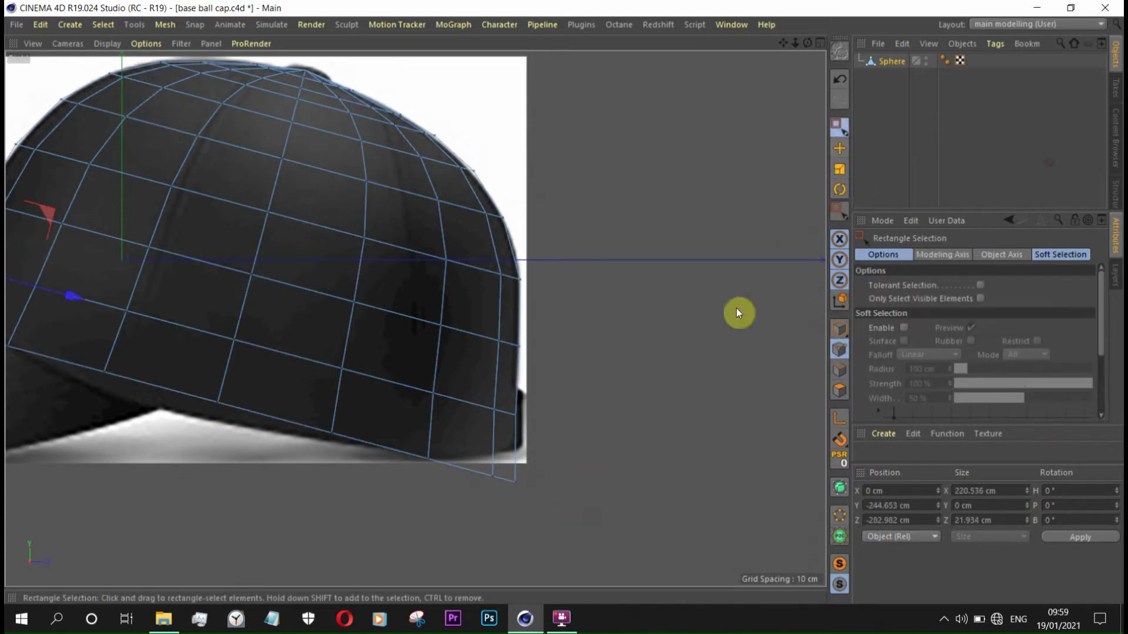
{"action": "scroll", "coordinate": [471, 456], "scroll_direction": "up", "scroll_amount": 2}
{"action": "scroll", "coordinate": [635, 530], "scroll_direction": "down", "scroll_amount": 3}
{"action": "left_click_drag", "start_coordinate": [593, 452], "coordinate": [548, 473]}
{"action": "scroll", "coordinate": [548, 474], "scroll_direction": "up", "scroll_amount": 3}
{"action": "left_click", "coordinate": [468, 456]}
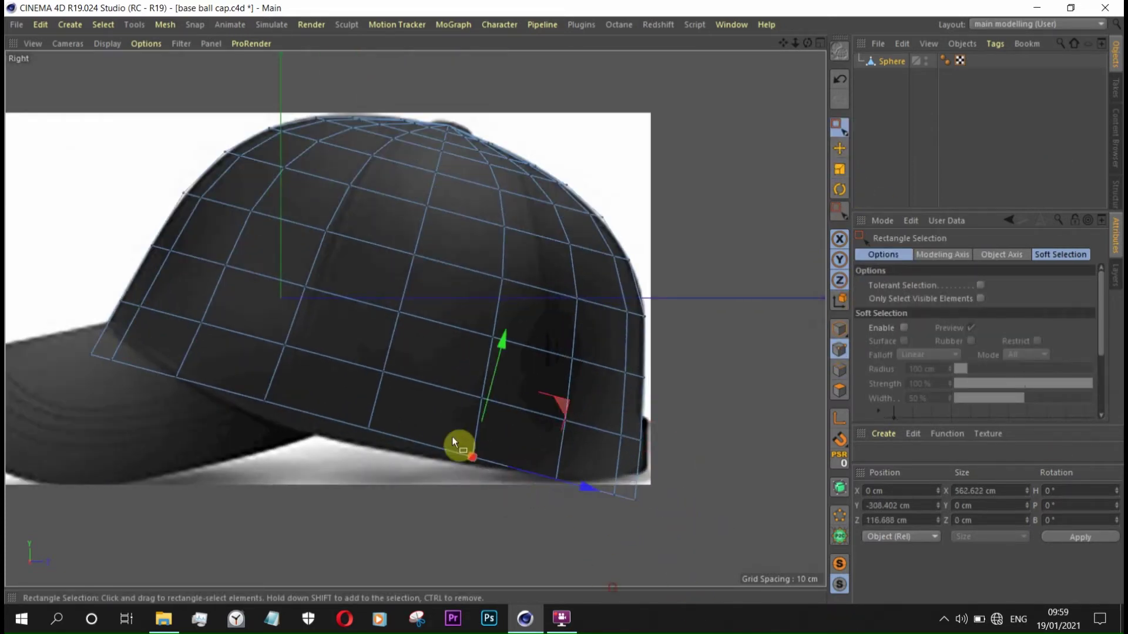
{"action": "scroll", "coordinate": [316, 404], "scroll_direction": "down", "scroll_amount": 1}
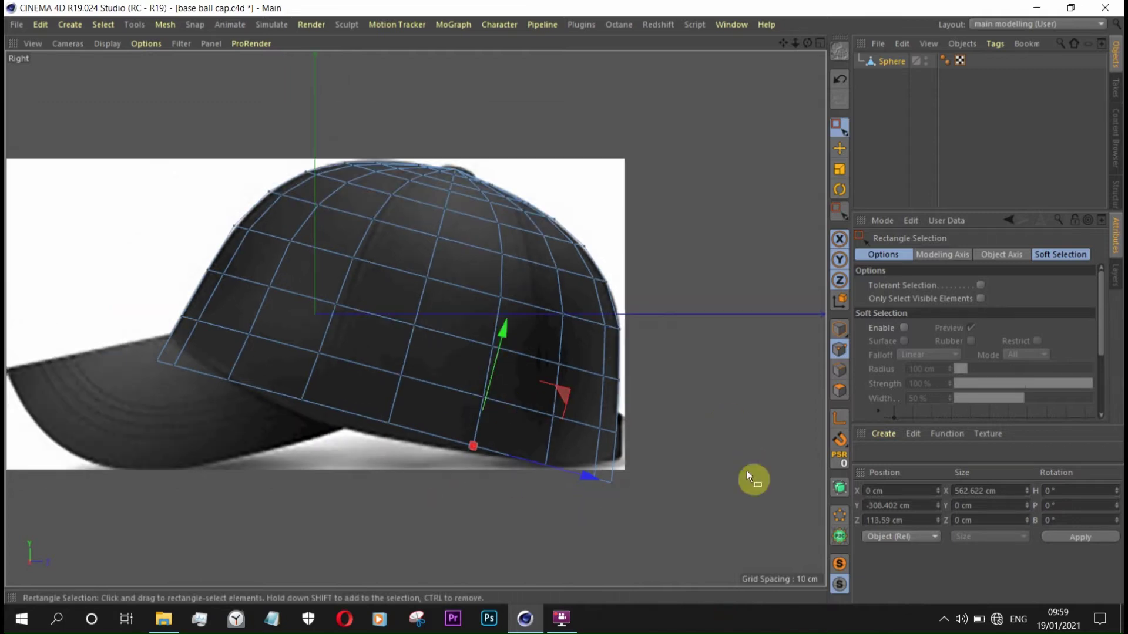
{"action": "key", "text": "ctrl+z"}
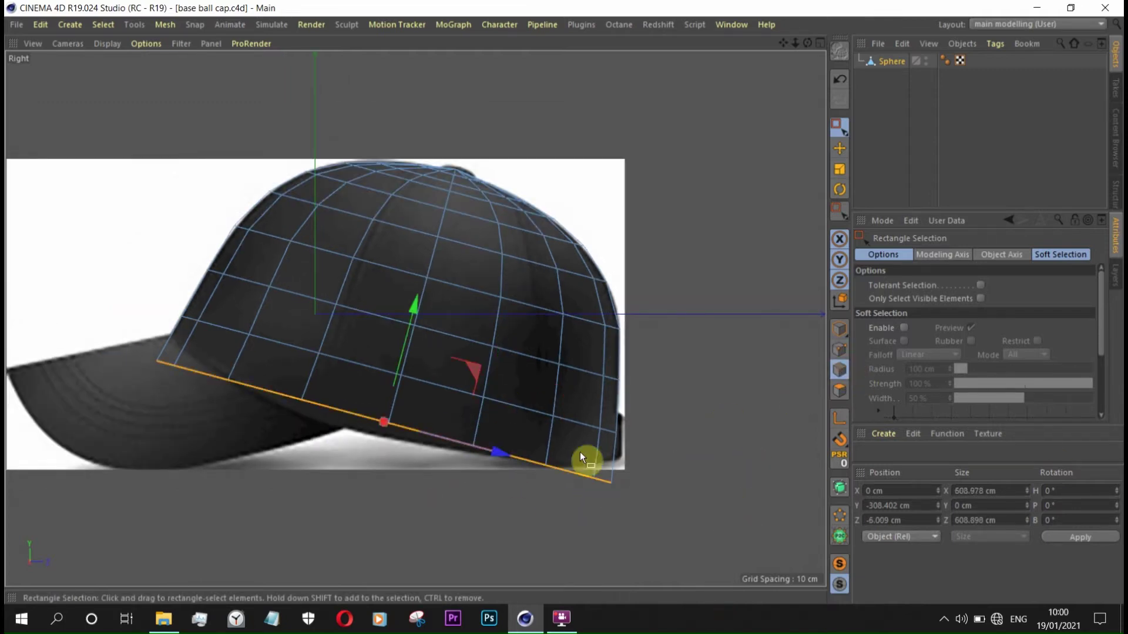
{"action": "scroll", "coordinate": [172, 435], "scroll_direction": "up", "scroll_amount": 2}
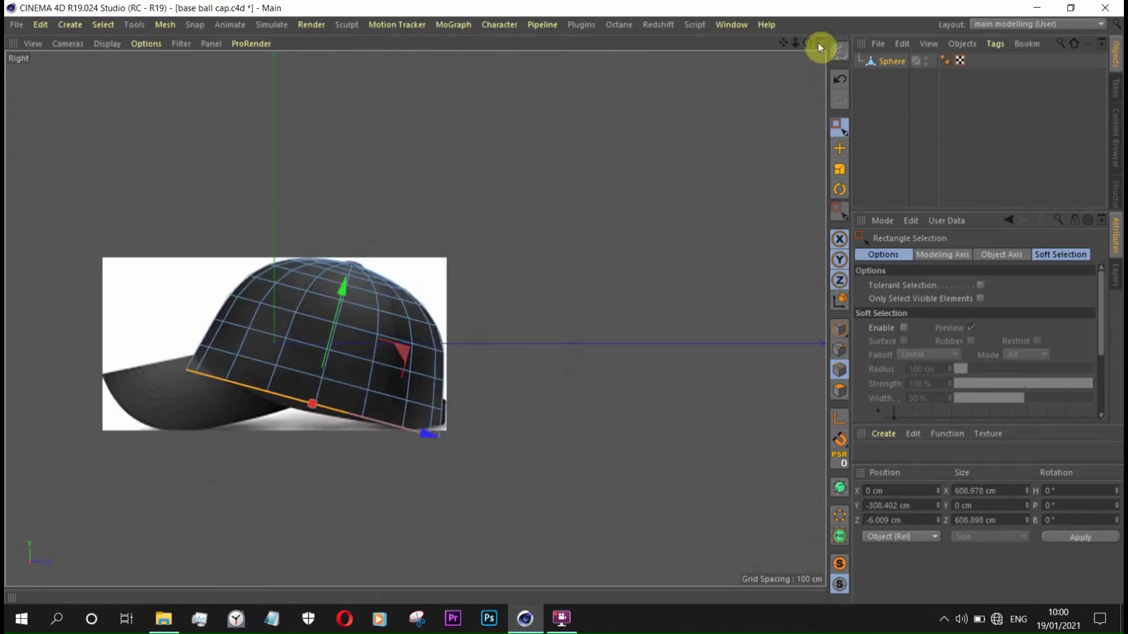
- Viewing the underside in perspective, shrink the rim loop and a middle edge slightly
{"action": "left_click", "coordinate": [817, 43]}
{"action": "left_click", "coordinate": [392, 45]}
{"action": "mouse_move", "coordinate": [361, 155]}
{"action": "left_mouse_down", "text": "alt"}
{"action": "mouse_move", "coordinate": [579, 147]}
{"action": "mouse_move", "coordinate": [398, 221]}
{"action": "mouse_move", "coordinate": [292, 189]}
{"action": "mouse_move", "coordinate": [349, 177]}
{"action": "mouse_move", "coordinate": [429, 206]}
{"action": "left_mouse_up", "text": "alt"}
{"action": "left_click", "coordinate": [839, 169]}
{"action": "left_click_drag", "start_coordinate": [718, 432], "coordinate": [695, 441]}
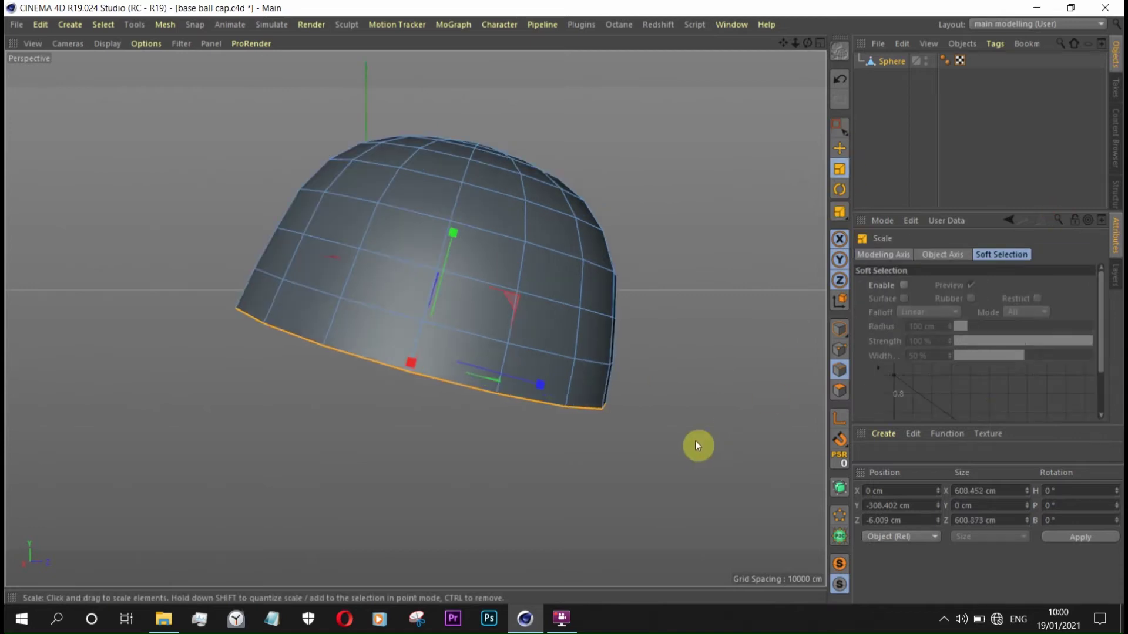
{"action": "left_click", "coordinate": [565, 348]}
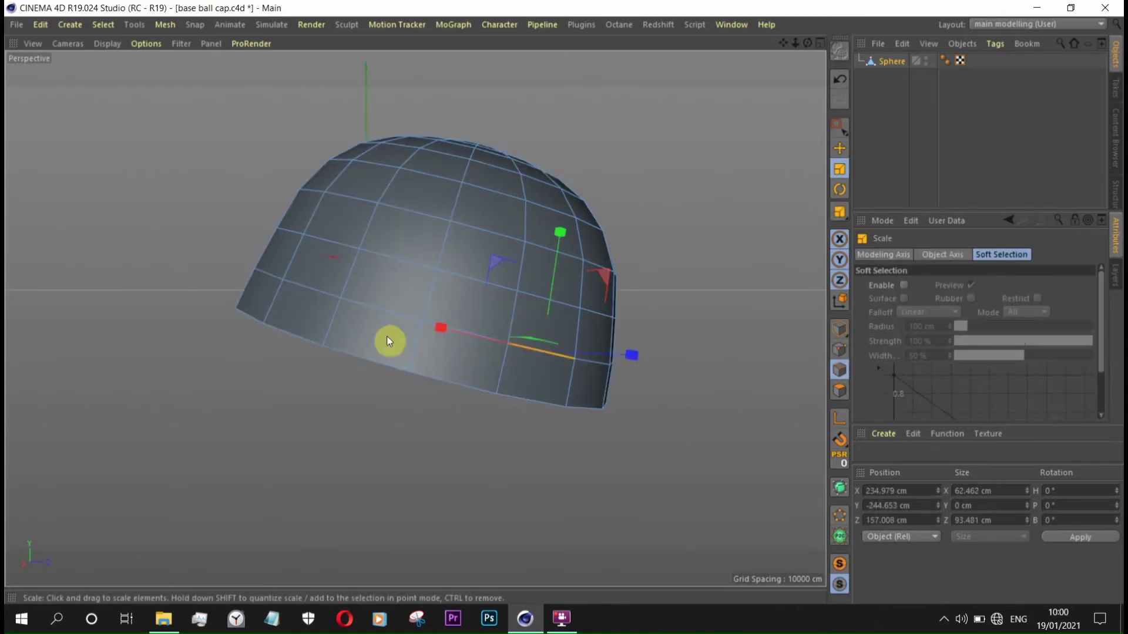
{"action": "mouse_move", "coordinate": [697, 370]}
{"action": "left_mouse_down"}
{"action": "mouse_move", "coordinate": [654, 317]}
{"action": "mouse_move", "coordinate": [769, 277]}
{"action": "mouse_move", "coordinate": [591, 344]}
{"action": "left_mouse_up"}
- Fade out the front view's background reference image
{"action": "middle_click", "coordinate": [442, 386]}
{"action": "scroll", "coordinate": [213, 531], "scroll_direction": "up", "scroll_amount": 5}
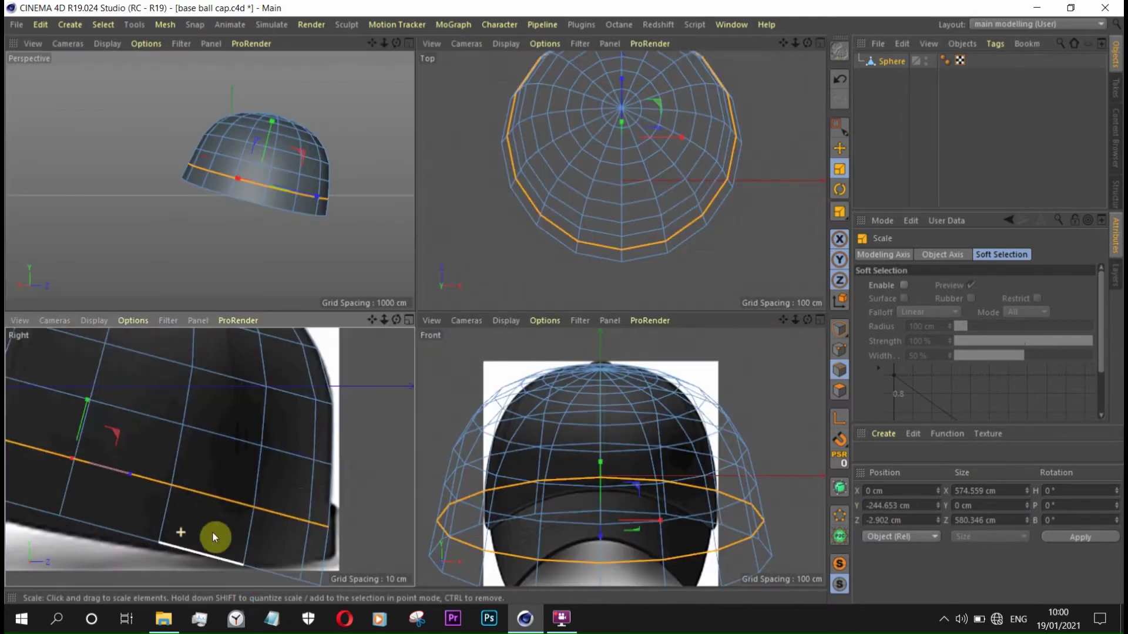
{"action": "scroll", "coordinate": [355, 453], "scroll_direction": "down", "scroll_amount": 5}
{"action": "scroll", "coordinate": [694, 488], "scroll_direction": "down", "scroll_amount": 2}
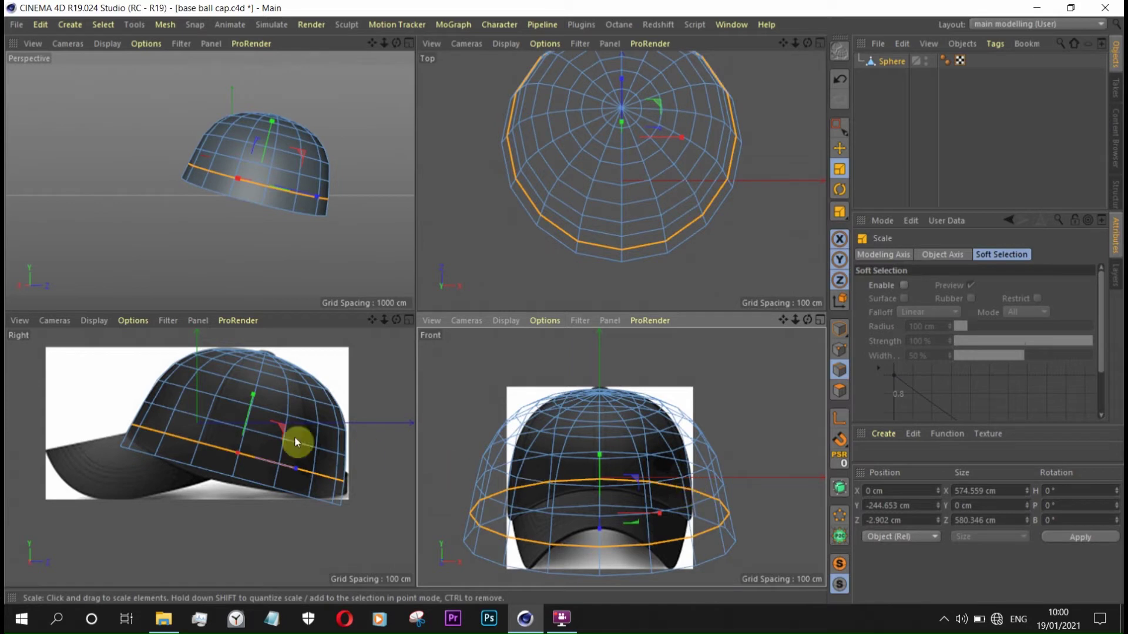
{"action": "scroll", "coordinate": [149, 451], "scroll_direction": "up", "scroll_amount": 2}
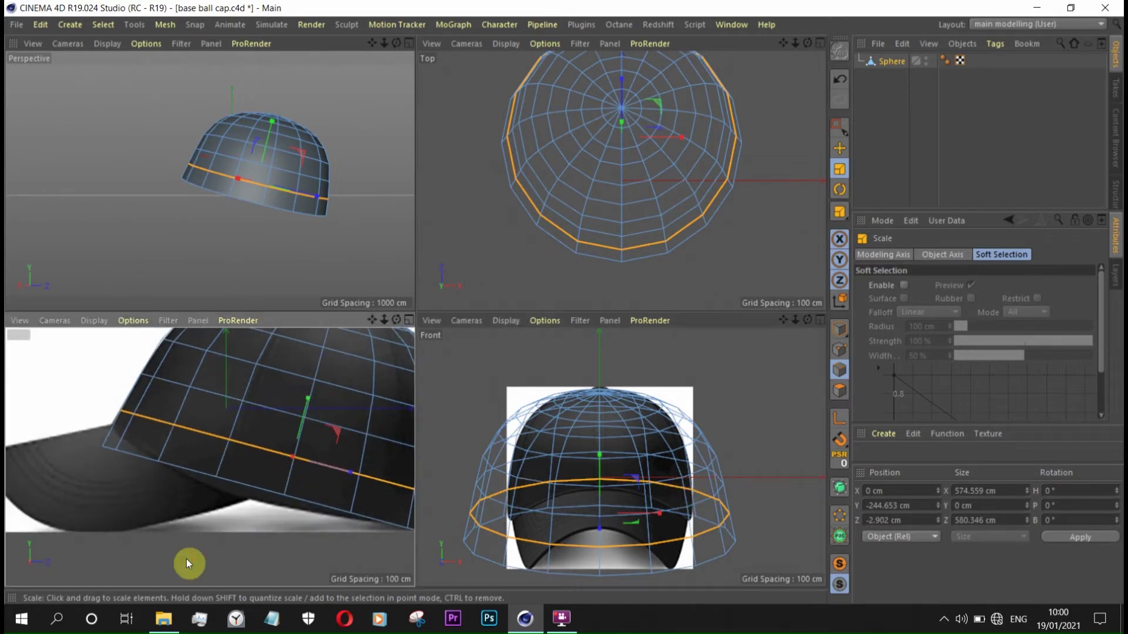
{"action": "middle_click", "coordinate": [617, 358]}
{"action": "left_click", "coordinate": [146, 43]}
{"action": "left_click", "coordinate": [156, 397]}
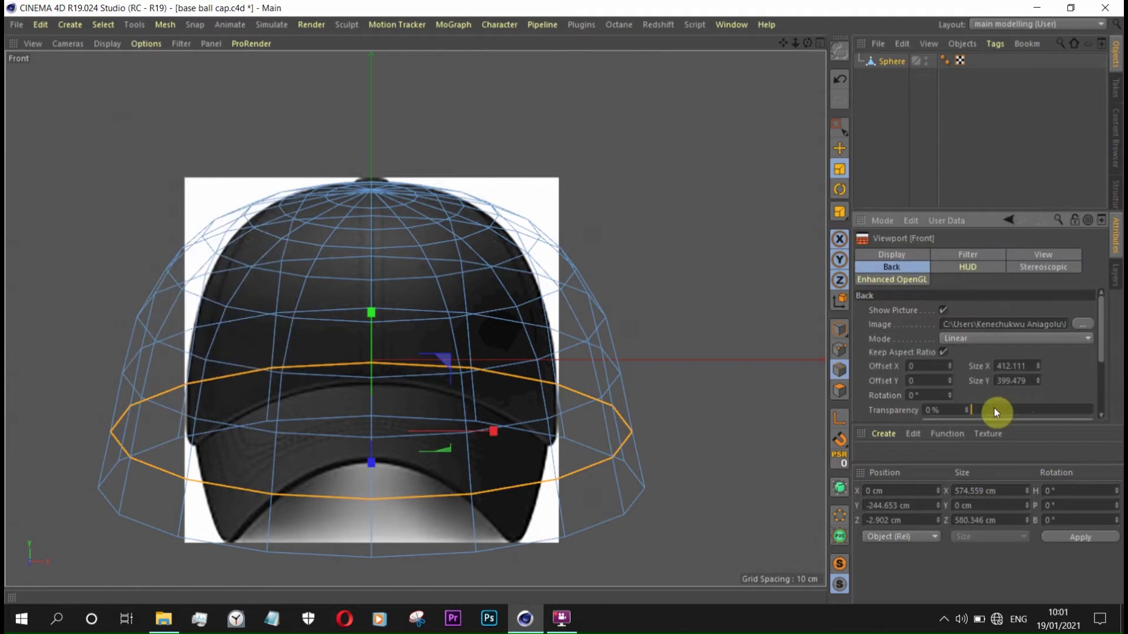
{"action": "left_click_drag", "start_coordinate": [996, 413], "coordinate": [1093, 411]}
- Check the right view, then set the perspective viewport to the front camera
{"action": "middle_click", "coordinate": [242, 368]}
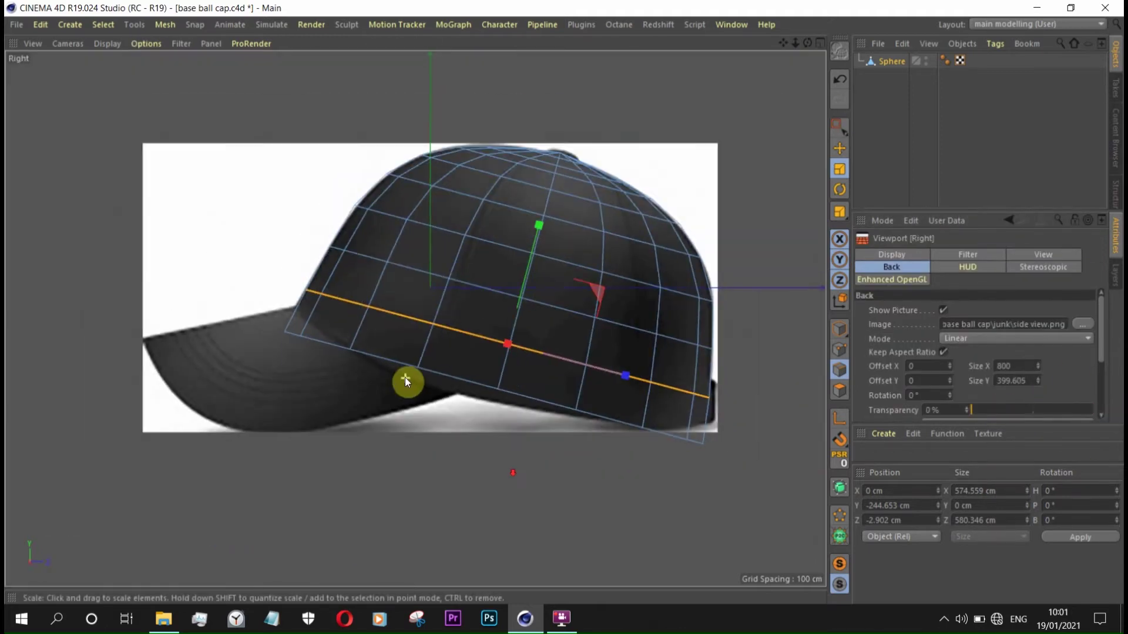
{"action": "scroll", "coordinate": [302, 312], "scroll_direction": "up", "scroll_amount": 3}
{"action": "scroll", "coordinate": [283, 247], "scroll_direction": "up", "scroll_amount": 3}
{"action": "scroll", "coordinate": [283, 247], "scroll_direction": "down", "scroll_amount": 3}
{"action": "left_click", "coordinate": [820, 43]}
{"action": "middle_click", "coordinate": [125, 73]}
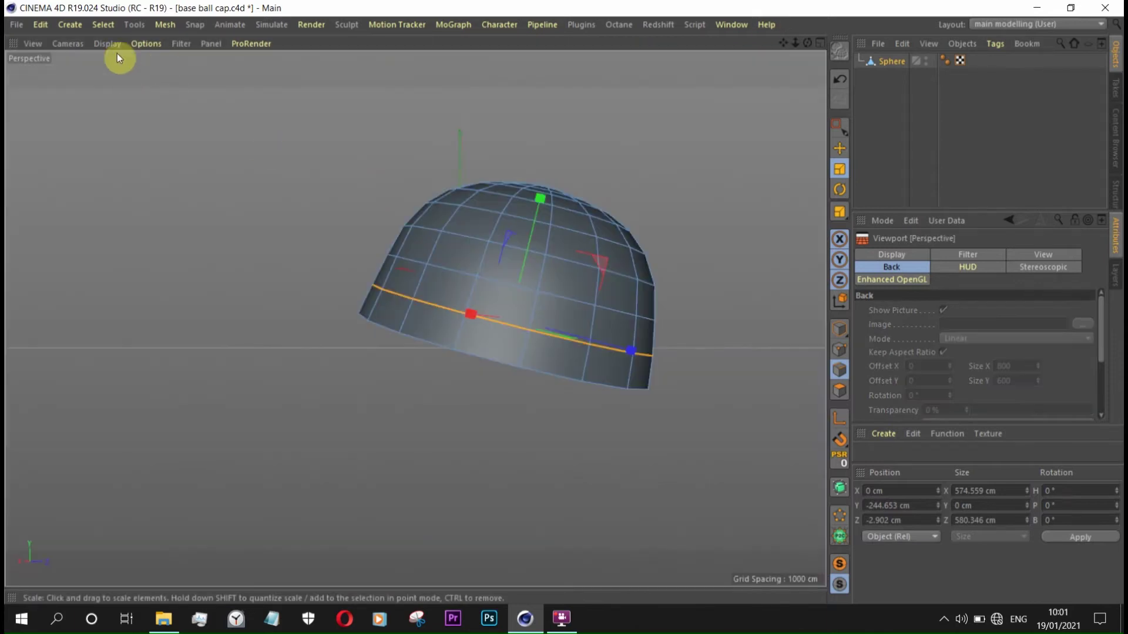
{"action": "left_click", "coordinate": [67, 43]}
{"action": "left_click", "coordinate": [89, 183]}
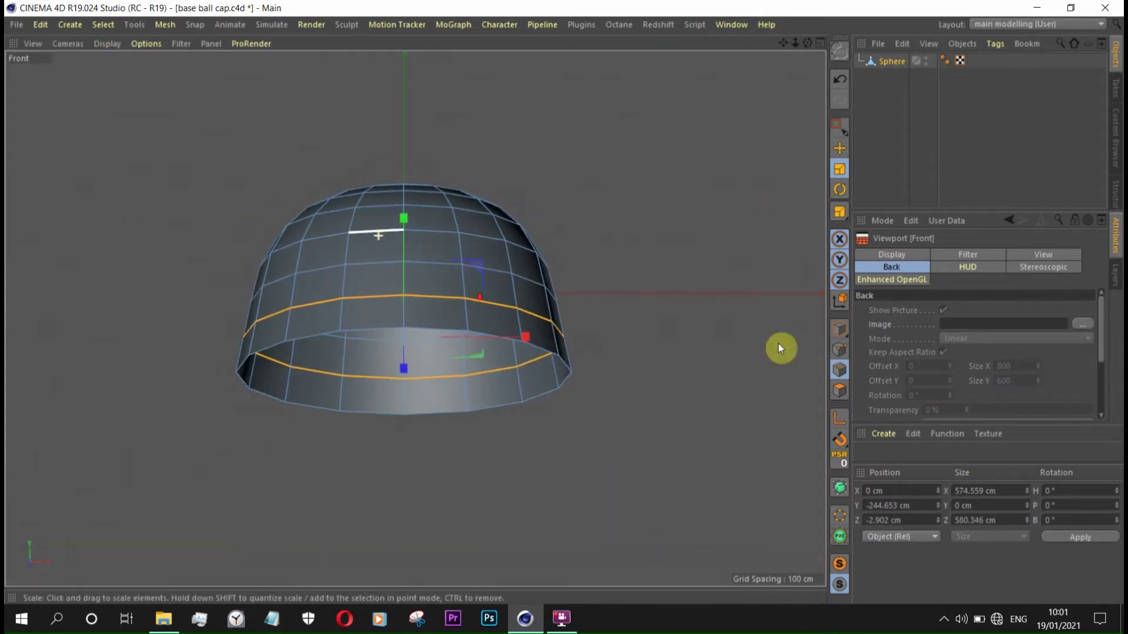
- Add a null object and rename it 'junk'
{"action": "left_click", "coordinate": [839, 350]}
{"action": "left_click", "coordinate": [898, 75]}
{"action": "double_click", "coordinate": [887, 76]}
{"action": "type", "text": "junk"}
{"action": "key", "text": "Return"}
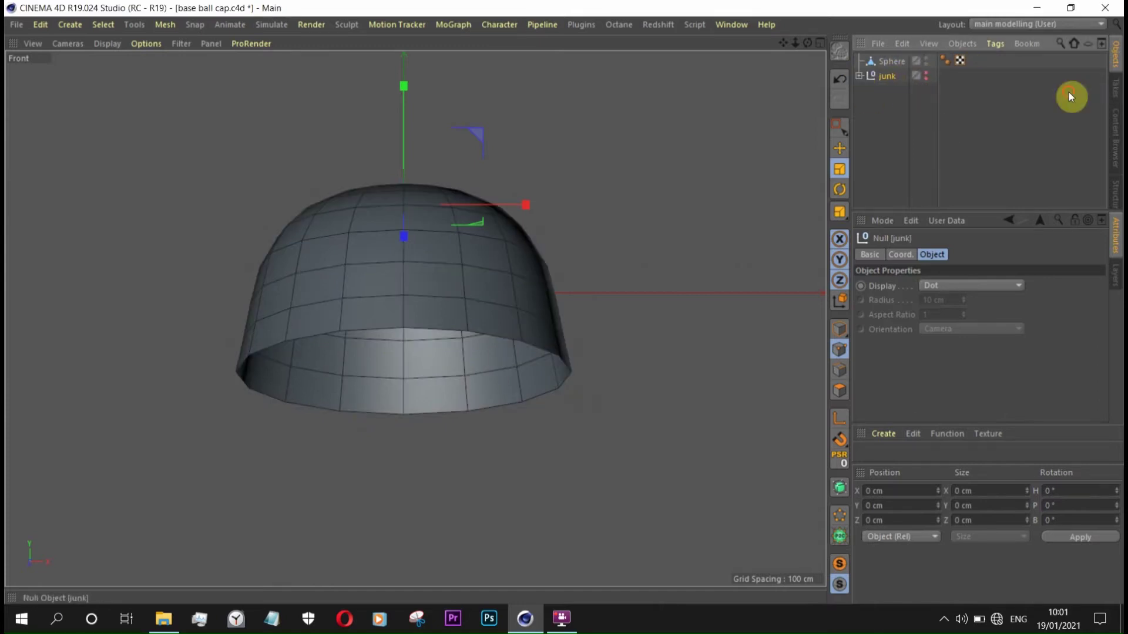
- Select the Sphere and delete all points on the dome's left half, including seam spikes
{"action": "left_click", "coordinate": [891, 61]}
{"action": "left_click", "coordinate": [840, 127]}
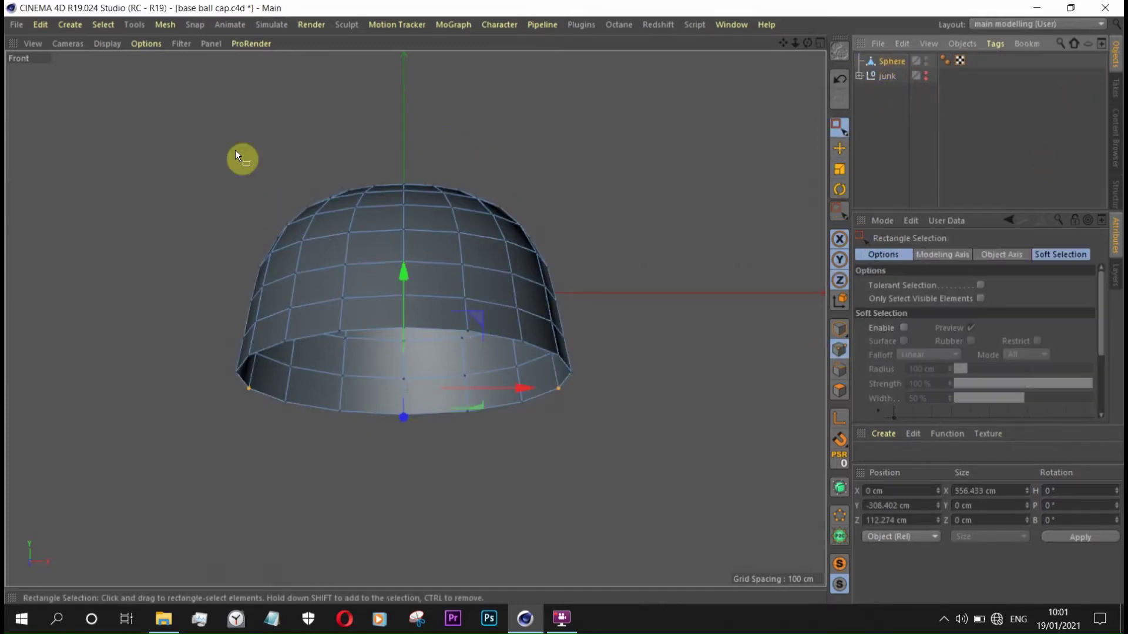
{"action": "left_click_drag", "start_coordinate": [242, 93], "coordinate": [378, 493]}
{"action": "key", "text": "Delete"}
{"action": "scroll", "coordinate": [420, 327], "scroll_direction": "up", "scroll_amount": 5}
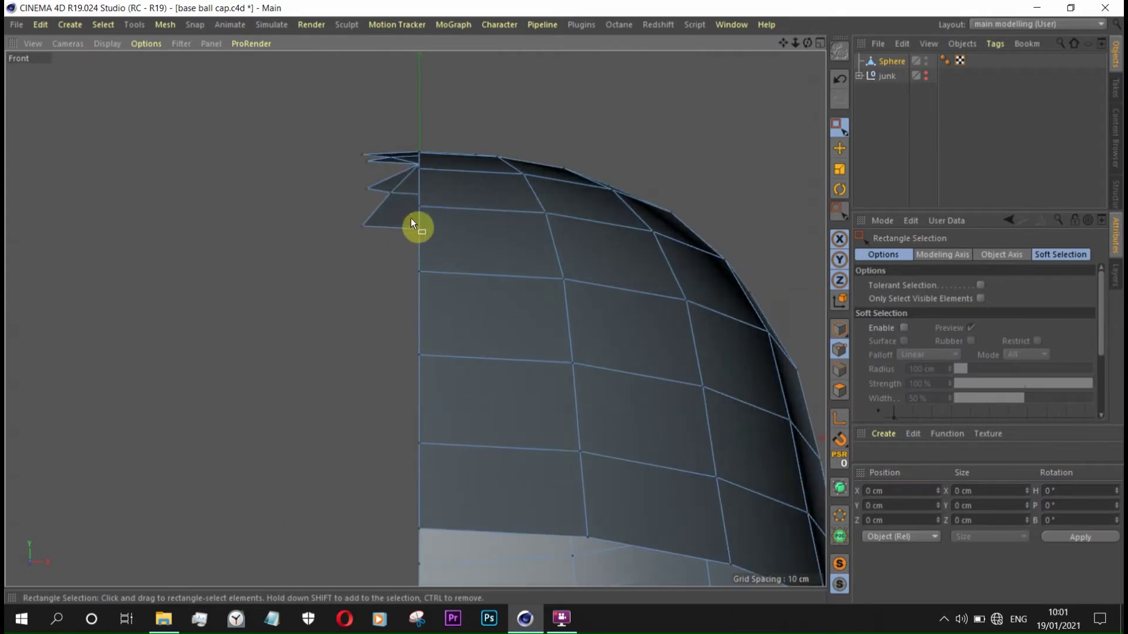
{"action": "key", "text": "Delete"}
{"action": "scroll", "coordinate": [410, 262], "scroll_direction": "down", "scroll_amount": 5}
- Return to the perspective camera and orbit around the half dome
{"action": "left_click", "coordinate": [59, 43]}
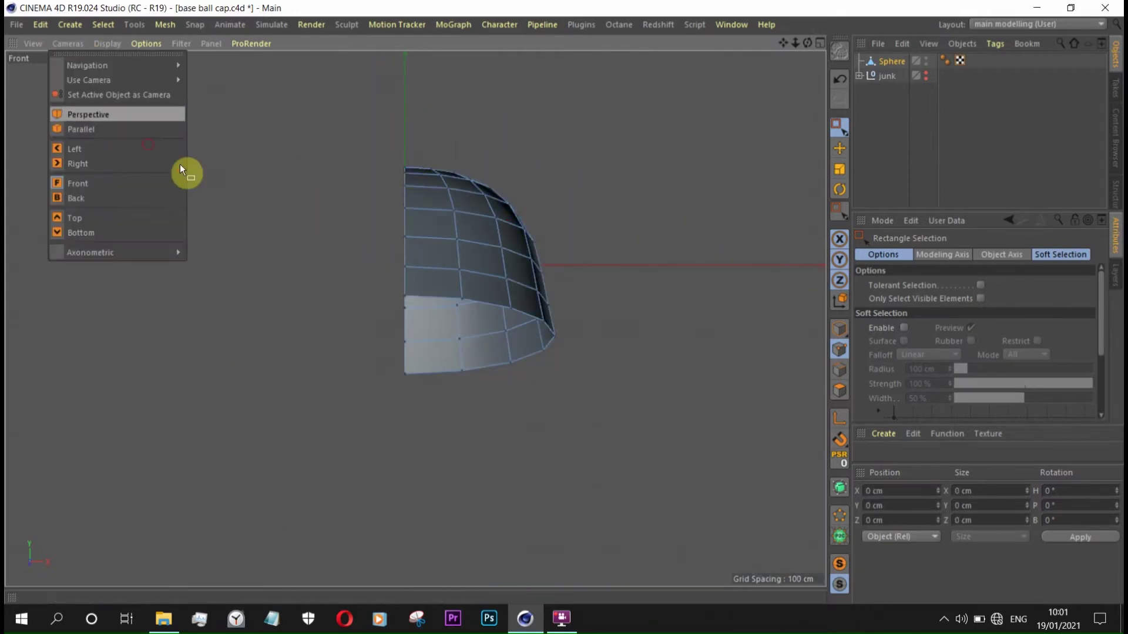
{"action": "left_click", "coordinate": [83, 113]}
{"action": "mouse_move", "coordinate": [483, 302]}
{"action": "left_mouse_down", "text": "alt"}
{"action": "mouse_move", "coordinate": [598, 398]}
{"action": "mouse_move", "coordinate": [713, 351]}
{"action": "left_mouse_up", "text": "alt"}
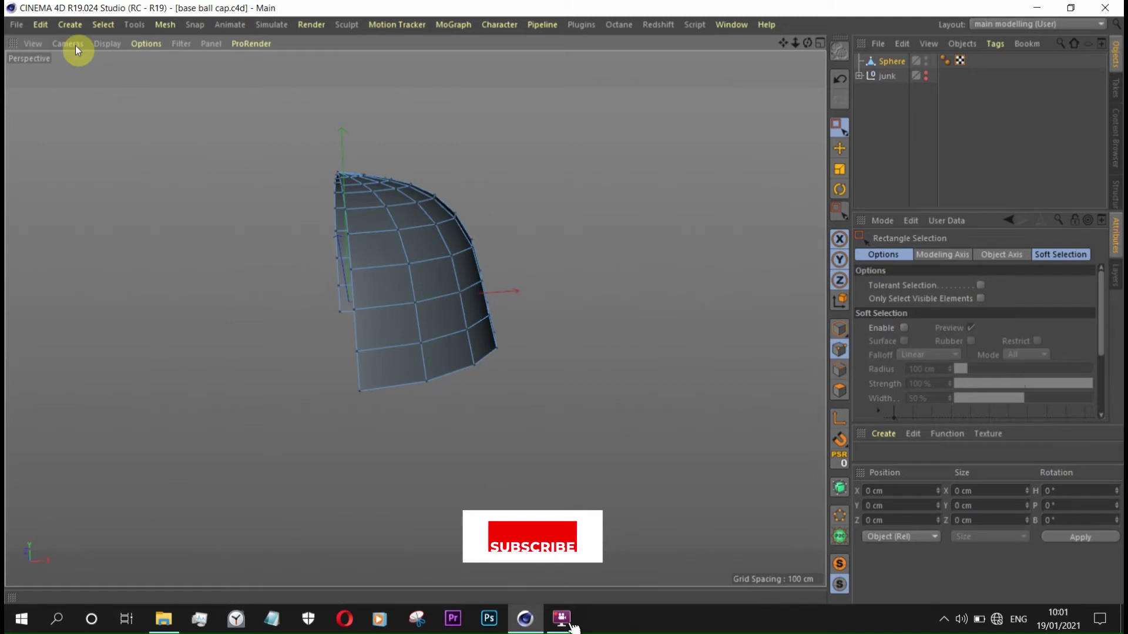
{"action": "left_click", "coordinate": [70, 24]}
{"action": "mouse_move", "coordinate": [79, 95]}
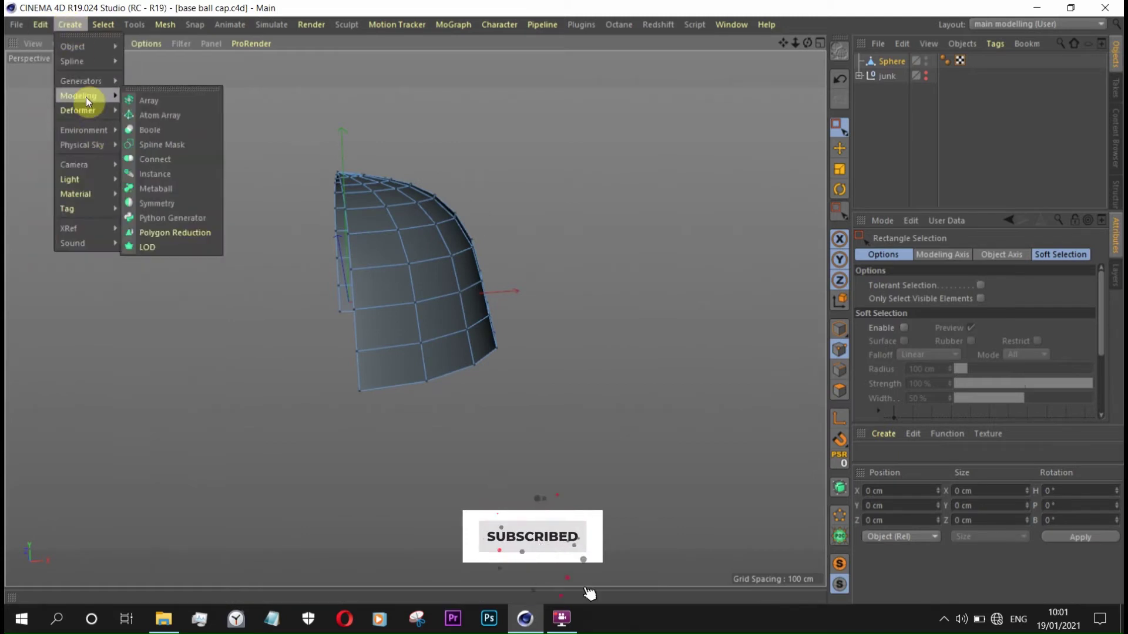
- Mirror the Sphere with a Symmetry object and parent it under a Subdivision Surface
{"action": "left_click", "coordinate": [157, 213]}
{"action": "left_click_drag", "start_coordinate": [877, 79], "coordinate": [904, 59]}
{"action": "mouse_move", "coordinate": [360, 282]}
{"action": "left_mouse_down", "text": "alt"}
{"action": "mouse_move", "coordinate": [317, 353]}
{"action": "mouse_move", "coordinate": [428, 372]}
{"action": "mouse_move", "coordinate": [378, 245]}
{"action": "mouse_move", "coordinate": [470, 403]}
{"action": "left_mouse_up", "text": "alt"}
{"action": "left_click", "coordinate": [839, 424], "text": "alt"}
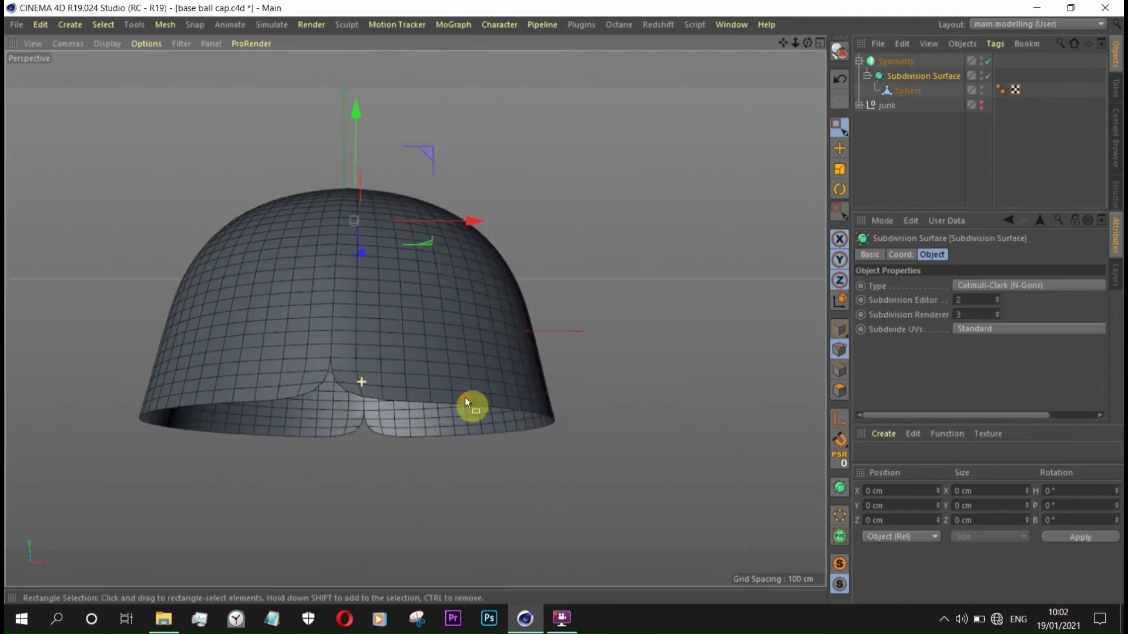
{"action": "mouse_move", "coordinate": [924, 74]}
{"action": "left_mouse_down"}
{"action": "mouse_move", "coordinate": [907, 58]}
{"action": "mouse_move", "coordinate": [898, 87]}
{"action": "left_mouse_up"}
{"action": "mouse_move", "coordinate": [379, 391]}
{"action": "left_mouse_down", "text": "alt"}
{"action": "mouse_move", "coordinate": [227, 403]}
{"action": "mouse_move", "coordinate": [584, 382]}
{"action": "mouse_move", "coordinate": [541, 464]}
{"action": "mouse_move", "coordinate": [410, 355]}
{"action": "mouse_move", "coordinate": [659, 375]}
{"action": "mouse_move", "coordinate": [558, 364]}
{"action": "left_mouse_up", "text": "alt"}
- Set the display to Gouraud Shading (Lines) and turn off Subdivision Surface smoothing
{"action": "left_click", "coordinate": [107, 44]}
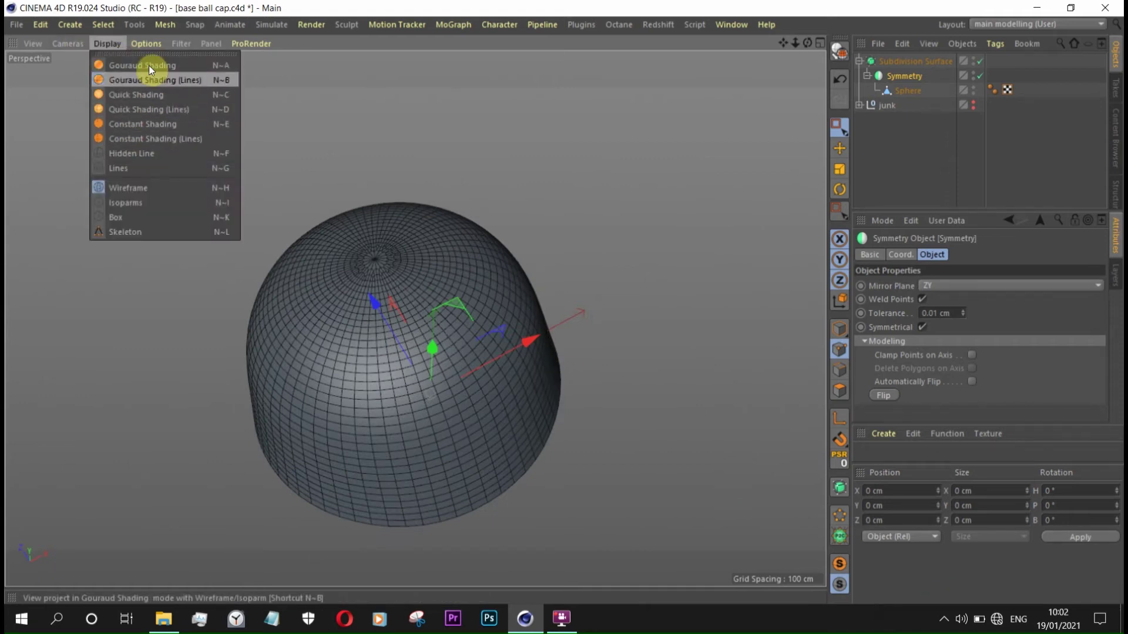
{"action": "left_click", "coordinate": [176, 203]}
{"action": "mouse_move", "coordinate": [361, 353]}
{"action": "left_mouse_down", "text": "alt"}
{"action": "mouse_move", "coordinate": [390, 343]}
{"action": "mouse_move", "coordinate": [214, 344]}
{"action": "mouse_move", "coordinate": [234, 335]}
{"action": "mouse_move", "coordinate": [493, 454]}
{"action": "mouse_move", "coordinate": [746, 340]}
{"action": "left_mouse_up", "text": "alt"}
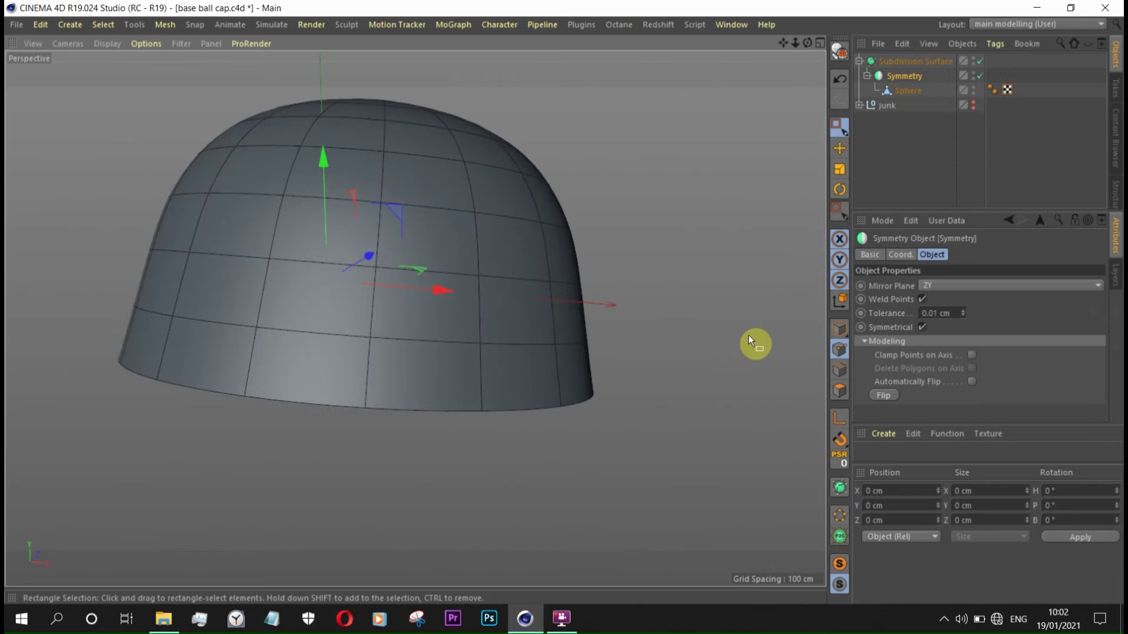
{"action": "left_click", "coordinate": [980, 61]}
- Select the crown's bottom rim edge loop and scale it down to about 98%
{"action": "key", "text": "Return"}
{"action": "left_click", "coordinate": [907, 90]}
{"action": "left_click", "coordinate": [526, 394]}
{"action": "left_click", "coordinate": [840, 148]}
{"action": "double_click", "coordinate": [526, 413]}
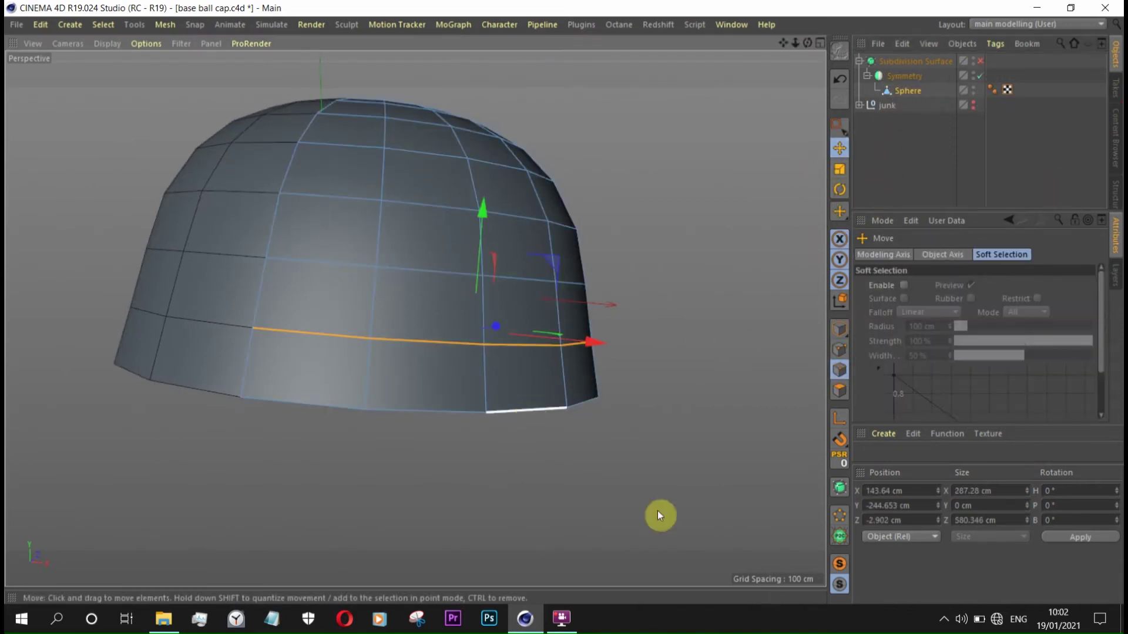
{"action": "left_click", "coordinate": [839, 169]}
{"action": "left_click_drag", "start_coordinate": [764, 212], "coordinate": [710, 238]}
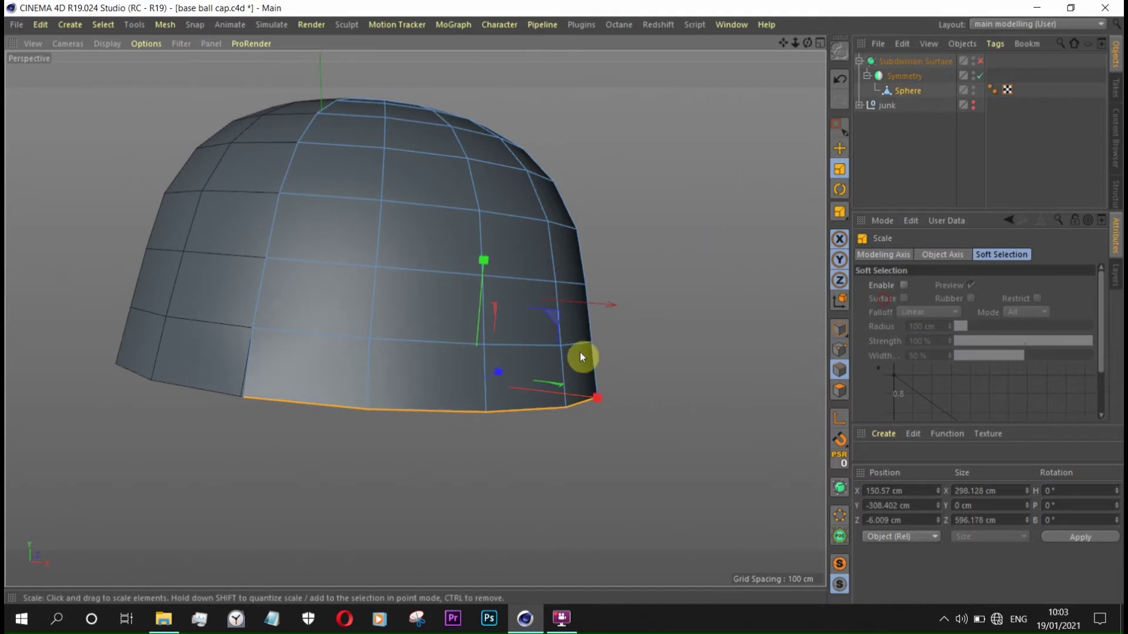
{"action": "mouse_move", "coordinate": [330, 464]}
{"action": "left_mouse_down", "text": "alt"}
{"action": "mouse_move", "coordinate": [428, 332]}
{"action": "mouse_move", "coordinate": [367, 366]}
{"action": "mouse_move", "coordinate": [681, 159]}
{"action": "mouse_move", "coordinate": [690, 239]}
{"action": "mouse_move", "coordinate": [723, 230]}
{"action": "mouse_move", "coordinate": [758, 193]}
{"action": "left_mouse_up", "text": "alt"}
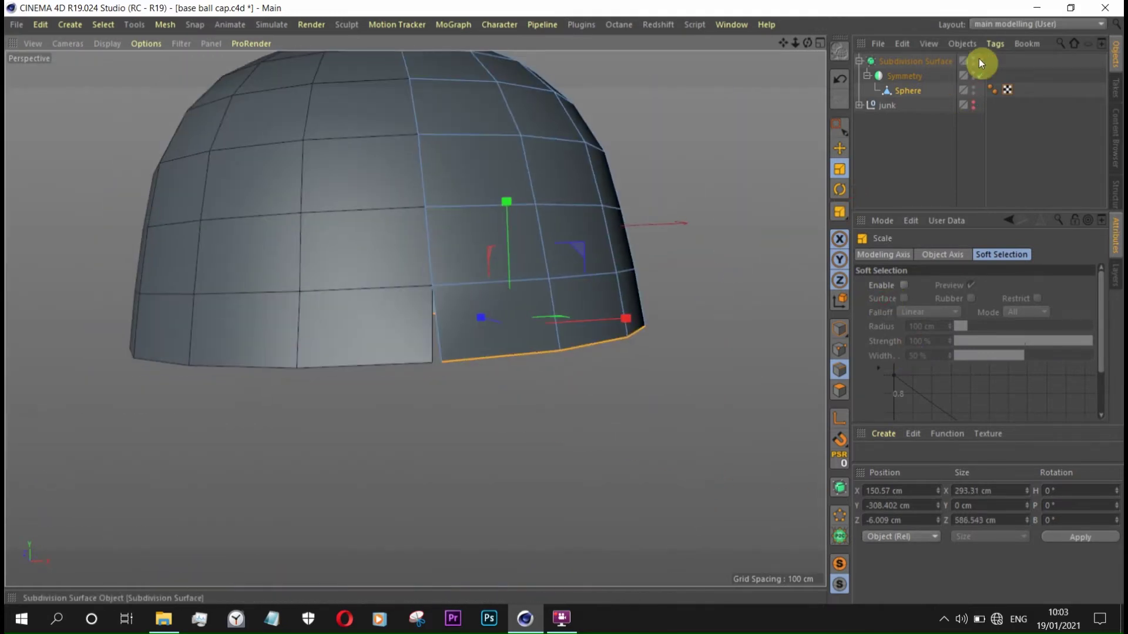
- Preview the tightened rim with subdivision smoothing, then switch smoothing off
{"action": "left_click", "coordinate": [979, 62]}
{"action": "mouse_move", "coordinate": [793, 311]}
{"action": "left_mouse_down", "text": "alt"}
{"action": "mouse_move", "coordinate": [641, 309]}
{"action": "mouse_move", "coordinate": [694, 286]}
{"action": "mouse_move", "coordinate": [685, 285]}
{"action": "left_mouse_up", "text": "alt"}
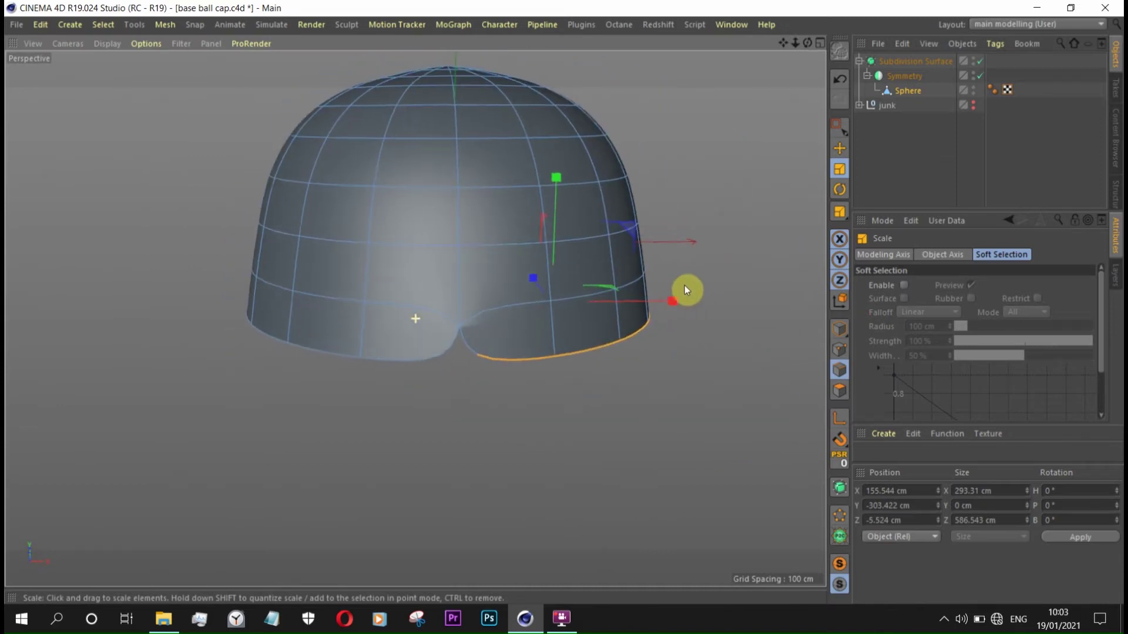
{"action": "key", "text": "q"}
{"action": "mouse_move", "coordinate": [672, 383]}
{"action": "left_mouse_down", "text": "alt"}
{"action": "mouse_move", "coordinate": [668, 250]}
{"action": "mouse_move", "coordinate": [664, 277]}
{"action": "mouse_move", "coordinate": [276, 200]}
{"action": "left_mouse_up", "text": "alt"}
- In Front view, select the front seam vertex and try sliding it along X
{"action": "left_click", "coordinate": [66, 43]}
{"action": "left_click", "coordinate": [115, 234]}
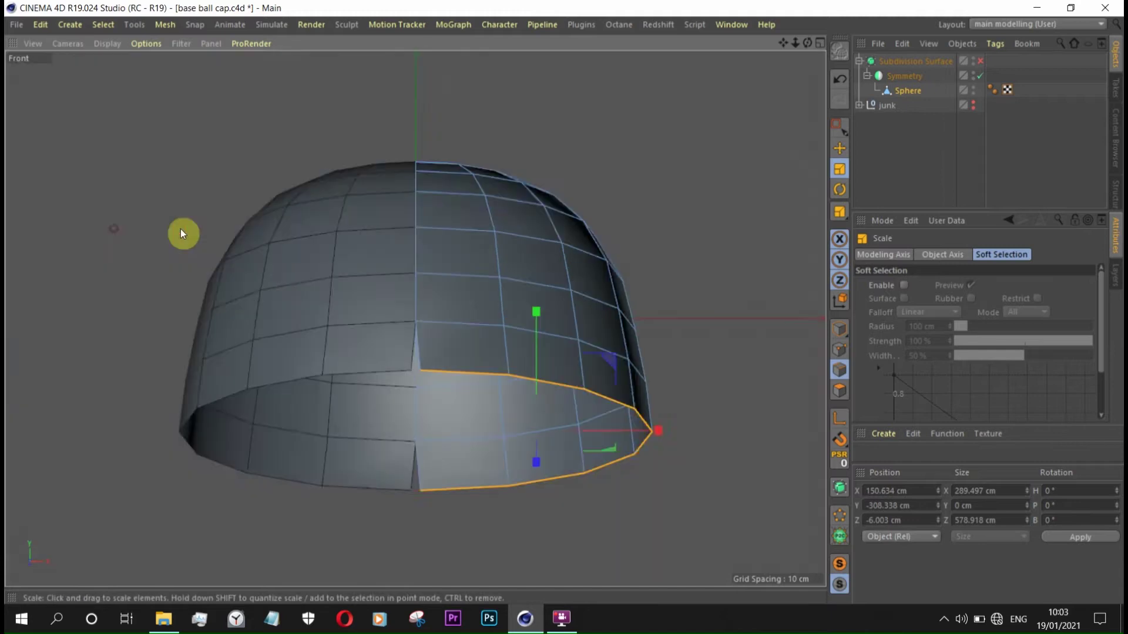
{"action": "scroll", "coordinate": [672, 397], "scroll_direction": "down", "scroll_amount": 3}
{"action": "scroll", "coordinate": [502, 452], "scroll_direction": "up", "scroll_amount": 8}
{"action": "left_click", "coordinate": [388, 363]}
{"action": "left_click", "coordinate": [840, 149]}
{"action": "left_click_drag", "start_coordinate": [506, 361], "coordinate": [498, 363]}
{"action": "key", "text": "ctrl+z"}
- Pin the bottom front seam vertex to Position X 0 cm
{"action": "scroll", "coordinate": [407, 293], "scroll_direction": "down", "scroll_amount": 3}
{"action": "scroll", "coordinate": [480, 317], "scroll_direction": "down", "scroll_amount": 3}
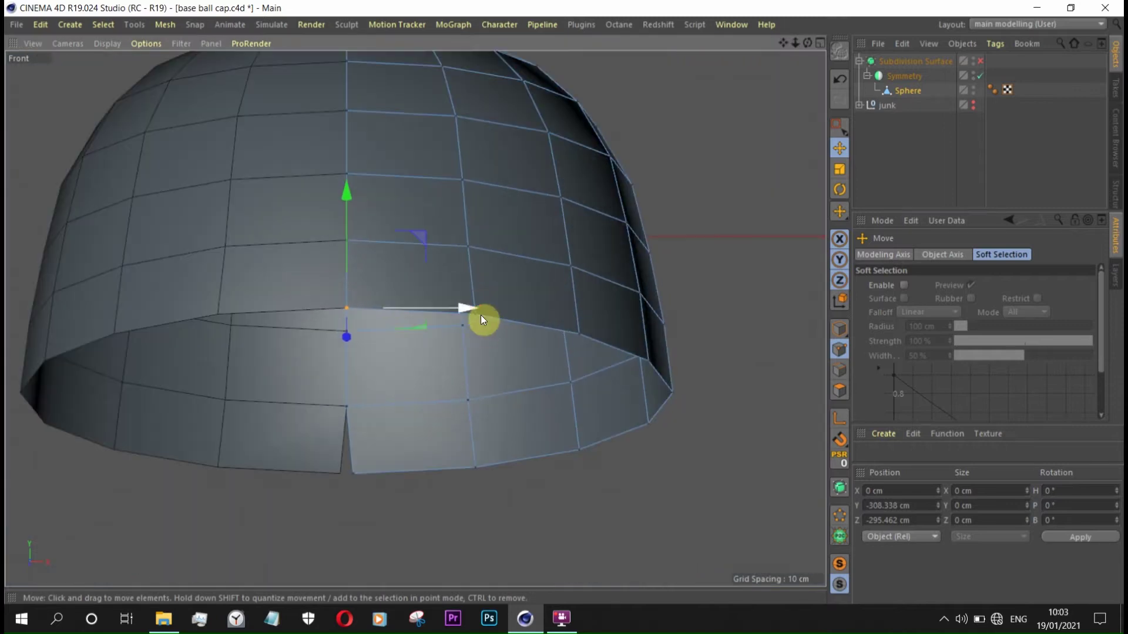
{"action": "scroll", "coordinate": [478, 317], "scroll_direction": "up", "scroll_amount": 2}
{"action": "left_click_drag", "start_coordinate": [569, 317], "coordinate": [582, 313]}
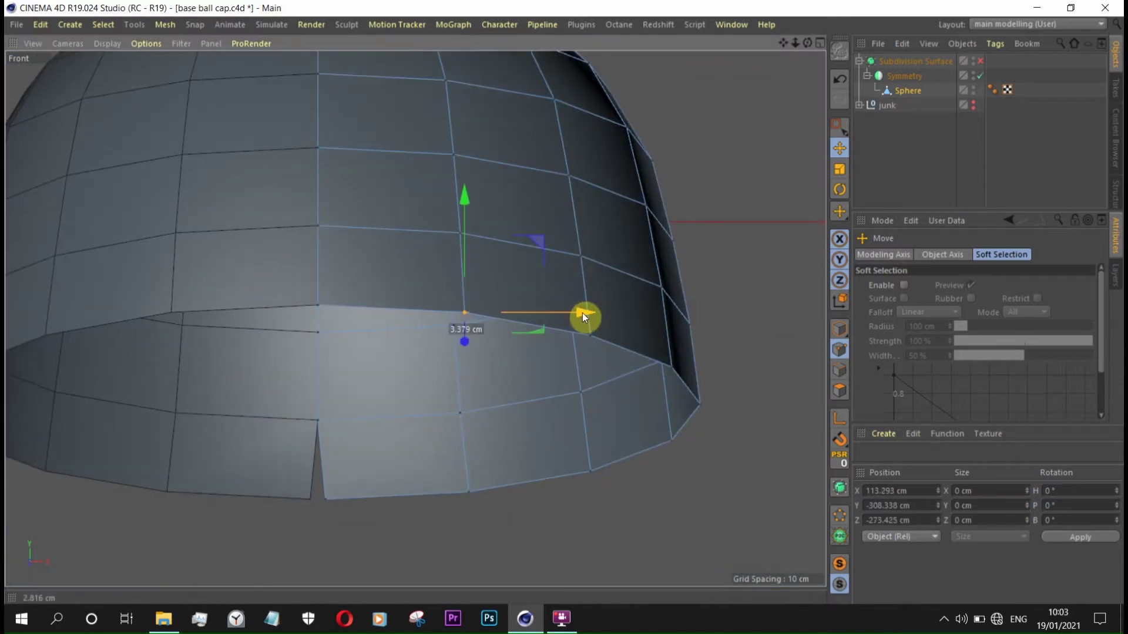
{"action": "left_click", "coordinate": [325, 500]}
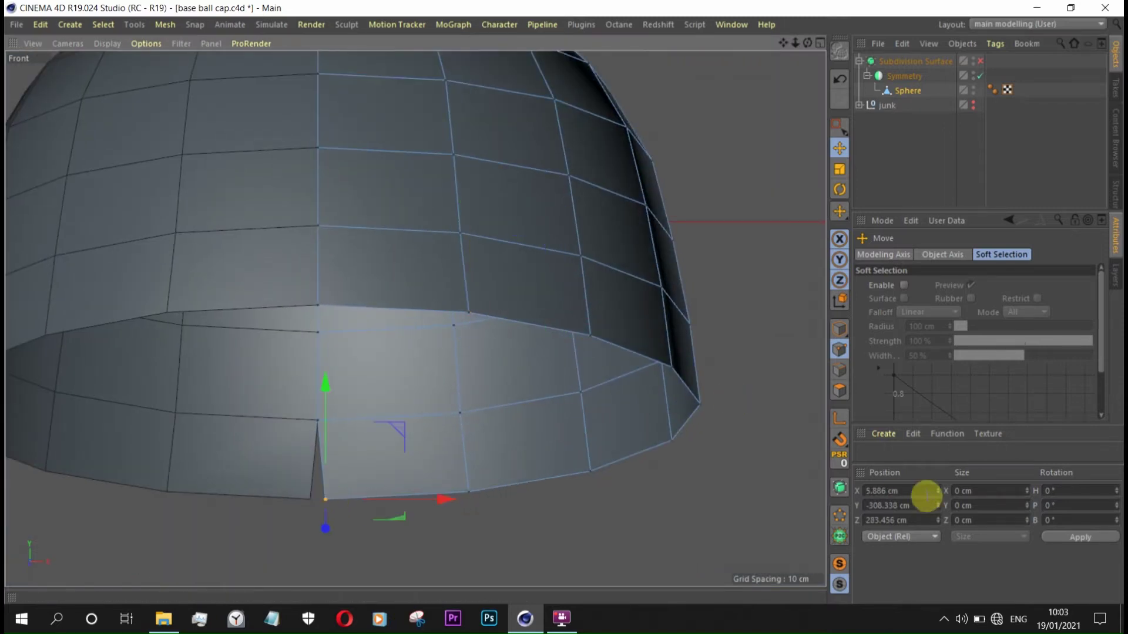
{"action": "double_click", "coordinate": [926, 497]}
{"action": "type", "text": "0"}
{"action": "key", "text": "Return"}
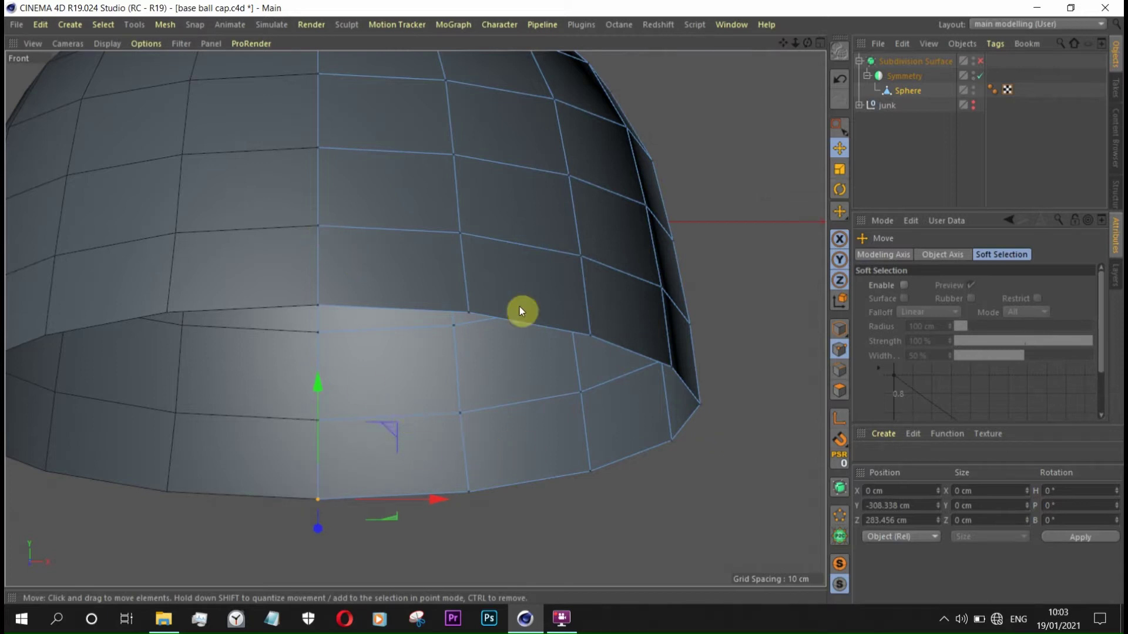
- Return to the perspective view and save the scene
{"action": "middle_click", "coordinate": [590, 333]}
{"action": "middle_click", "coordinate": [94, 59]}
{"action": "mouse_move", "coordinate": [176, 253]}
{"action": "left_mouse_down", "text": "alt"}
{"action": "mouse_move", "coordinate": [375, 308]}
{"action": "mouse_move", "coordinate": [528, 305]}
{"action": "left_mouse_up", "text": "alt"}
{"action": "key", "text": "ctrl+s"}
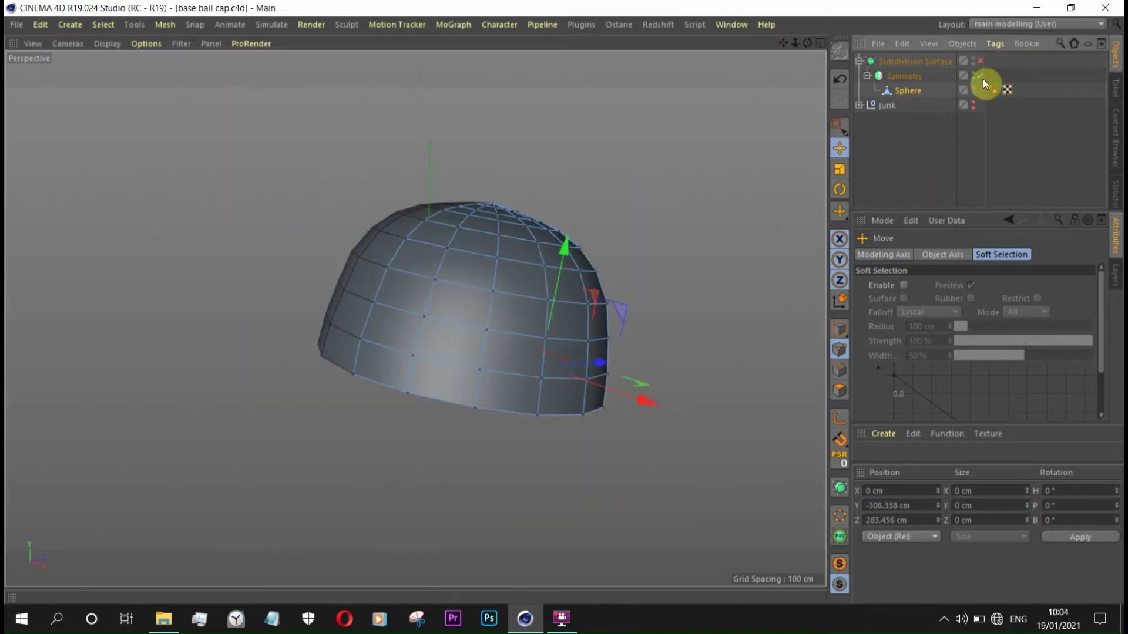
- Inspect the smoothed cap from below in smooth and wireframe shading, then disable smoothing
{"action": "left_click", "coordinate": [980, 62]}
{"action": "mouse_move", "coordinate": [598, 316]}
{"action": "left_mouse_down", "text": "alt"}
{"action": "mouse_move", "coordinate": [393, 378]}
{"action": "mouse_move", "coordinate": [535, 270]}
{"action": "mouse_move", "coordinate": [361, 224]}
{"action": "mouse_move", "coordinate": [559, 378]}
{"action": "mouse_move", "coordinate": [620, 365]}
{"action": "mouse_move", "coordinate": [302, 259]}
{"action": "mouse_move", "coordinate": [449, 279]}
{"action": "mouse_move", "coordinate": [494, 335]}
{"action": "mouse_move", "coordinate": [147, 345]}
{"action": "mouse_move", "coordinate": [435, 461]}
{"action": "mouse_move", "coordinate": [388, 337]}
{"action": "mouse_move", "coordinate": [590, 300]}
{"action": "mouse_move", "coordinate": [577, 368]}
{"action": "mouse_move", "coordinate": [323, 166]}
{"action": "mouse_move", "coordinate": [83, 41]}
{"action": "mouse_move", "coordinate": [486, 260]}
{"action": "mouse_move", "coordinate": [518, 129]}
{"action": "mouse_move", "coordinate": [546, 91]}
{"action": "mouse_move", "coordinate": [557, 241]}
{"action": "mouse_move", "coordinate": [395, 287]}
{"action": "mouse_move", "coordinate": [84, 29]}
{"action": "left_mouse_up", "text": "alt"}
{"action": "left_click", "coordinate": [102, 43]}
{"action": "left_click", "coordinate": [117, 65]}
{"action": "left_click", "coordinate": [107, 43]}
{"action": "left_click", "coordinate": [127, 79]}
{"action": "mouse_move", "coordinate": [644, 294]}
{"action": "left_mouse_down", "text": "alt"}
{"action": "mouse_move", "coordinate": [742, 241]}
{"action": "mouse_move", "coordinate": [463, 231]}
{"action": "mouse_move", "coordinate": [517, 108]}
{"action": "mouse_move", "coordinate": [713, 274]}
{"action": "mouse_move", "coordinate": [688, 244]}
{"action": "mouse_move", "coordinate": [599, 244]}
{"action": "mouse_move", "coordinate": [634, 191]}
{"action": "mouse_move", "coordinate": [644, 107]}
{"action": "mouse_move", "coordinate": [701, 138]}
{"action": "mouse_move", "coordinate": [677, 169]}
{"action": "left_mouse_up", "text": "alt"}
{"action": "left_click", "coordinate": [980, 60]}
- Clear the point selection and select the Symmetry object
{"action": "key", "text": "ctrl+a"}
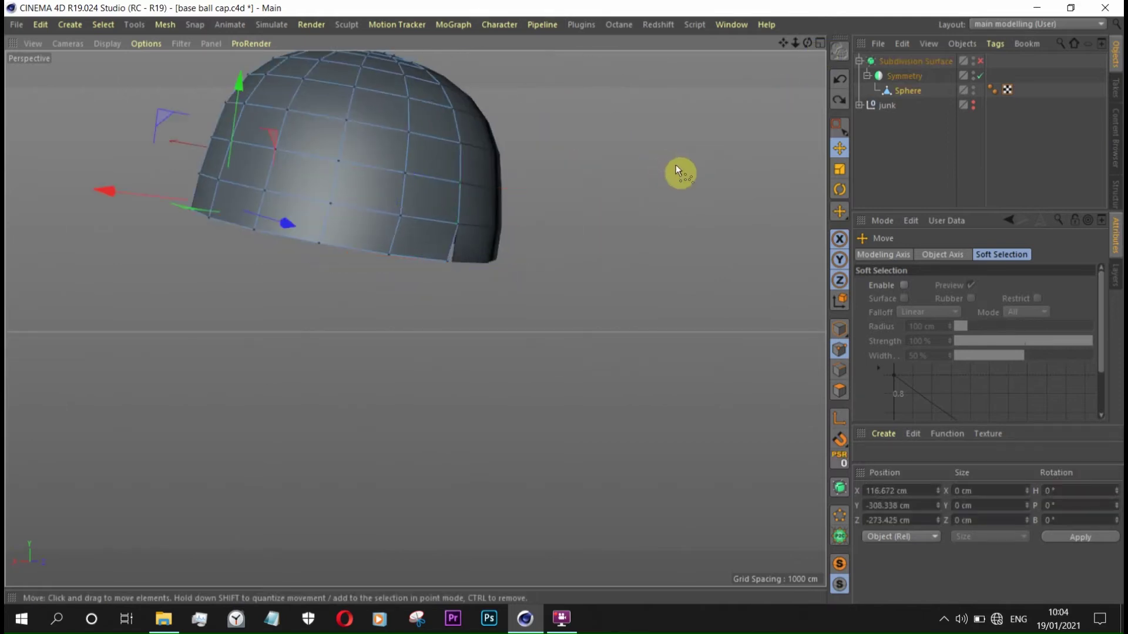
{"action": "left_click", "coordinate": [674, 164]}
{"action": "mouse_move", "coordinate": [668, 168]}
{"action": "left_mouse_down", "text": "alt"}
{"action": "mouse_move", "coordinate": [516, 207]}
{"action": "mouse_move", "coordinate": [437, 199]}
{"action": "left_mouse_up", "text": "alt"}
{"action": "left_click", "coordinate": [898, 75]}
- Make Symmetry editable and merge it with the Sphere via Connect Objects + Delete
{"action": "key", "text": "c"}
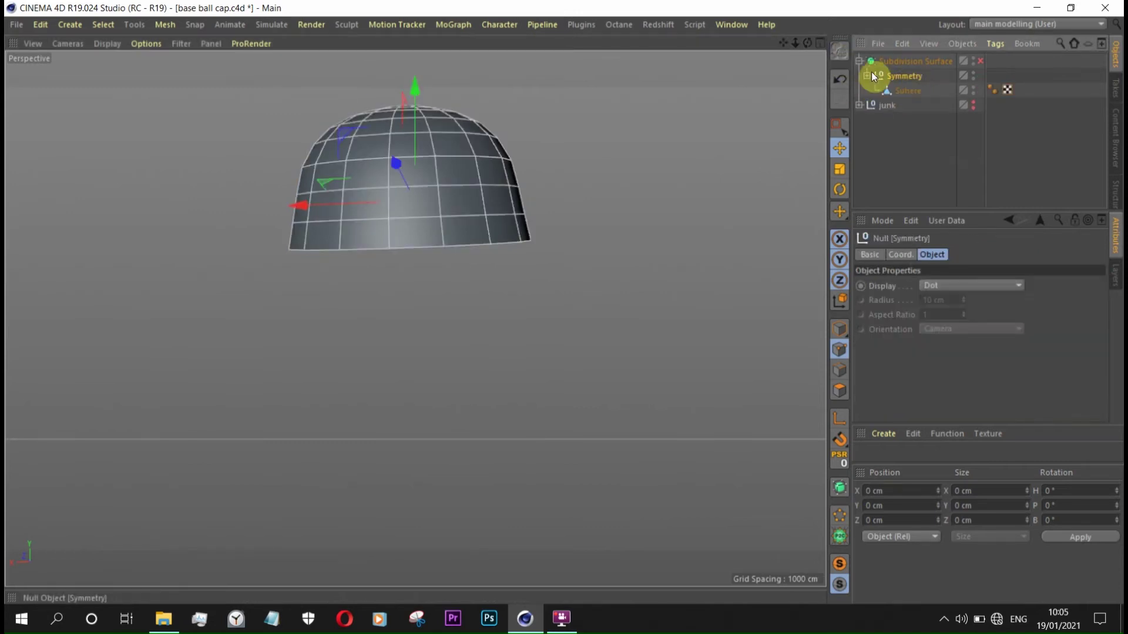
{"action": "left_click", "coordinate": [907, 89], "text": "shift"}
{"action": "right_click", "coordinate": [905, 76]}
{"action": "left_click", "coordinate": [985, 472]}
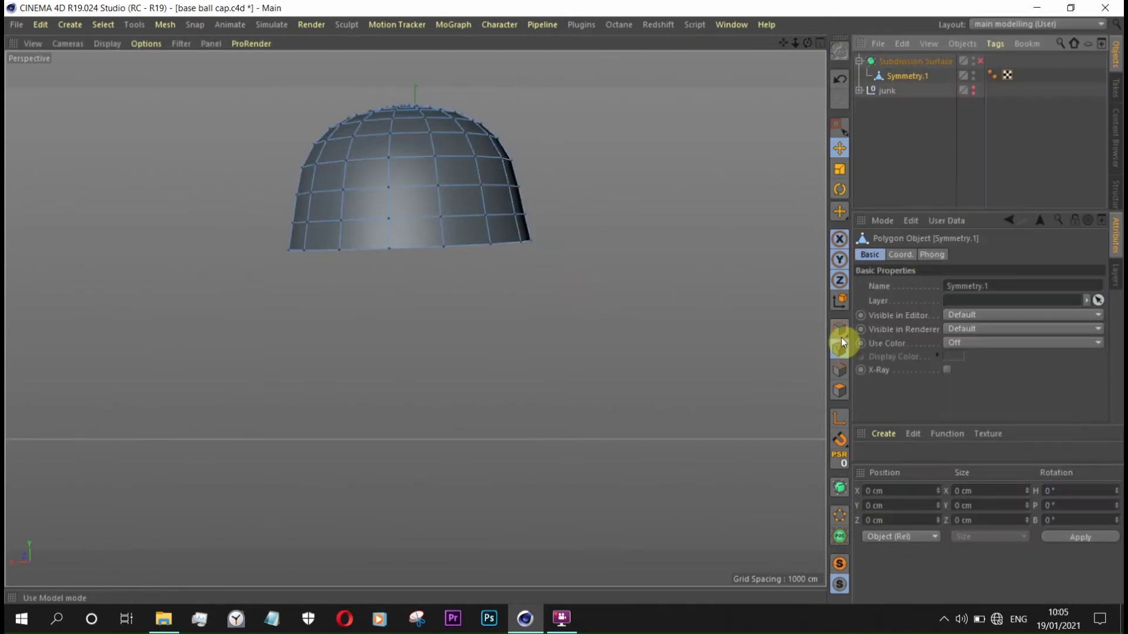
- Select the merged mesh's bottom rim loop and scale it down slightly
{"action": "double_click", "coordinate": [476, 244]}
{"action": "scroll", "coordinate": [537, 235], "scroll_direction": "up", "scroll_amount": 2}
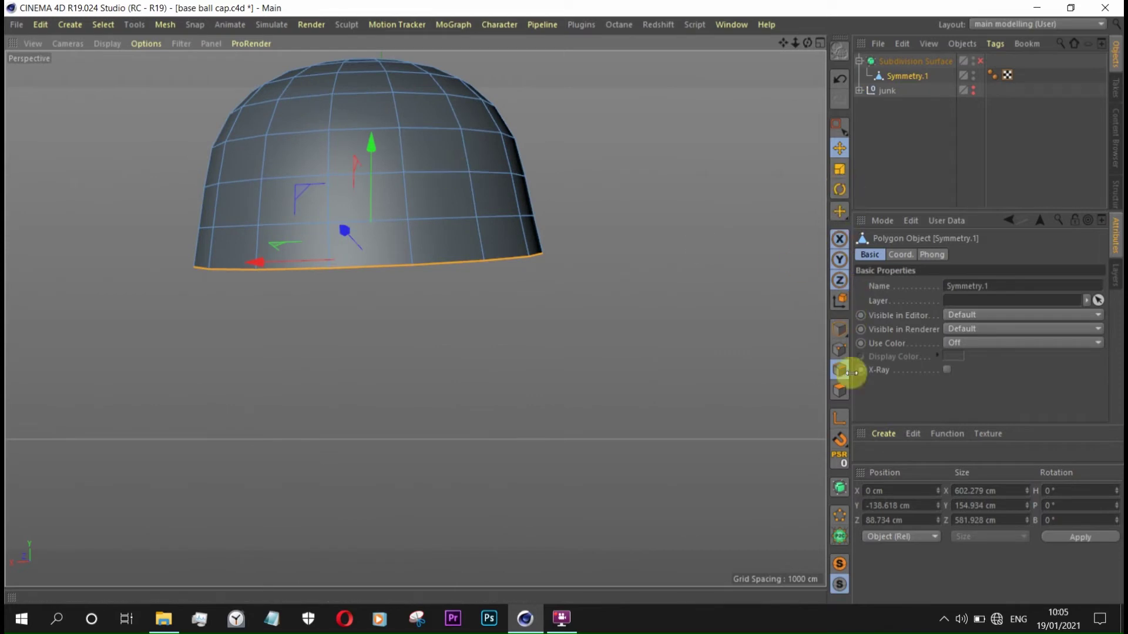
{"action": "key", "text": "t"}
{"action": "scroll", "coordinate": [628, 273], "scroll_direction": "up", "scroll_amount": 1}
{"action": "left_click_drag", "start_coordinate": [629, 273], "coordinate": [622, 273]}
{"action": "left_click", "coordinate": [980, 61]}
{"action": "scroll", "coordinate": [620, 245], "scroll_direction": "down", "scroll_amount": 3}
{"action": "scroll", "coordinate": [536, 317], "scroll_direction": "up", "scroll_amount": 4}
{"action": "left_click_drag", "start_coordinate": [578, 327], "coordinate": [575, 330]}
{"action": "scroll", "coordinate": [587, 306], "scroll_direction": "down", "scroll_amount": 3}
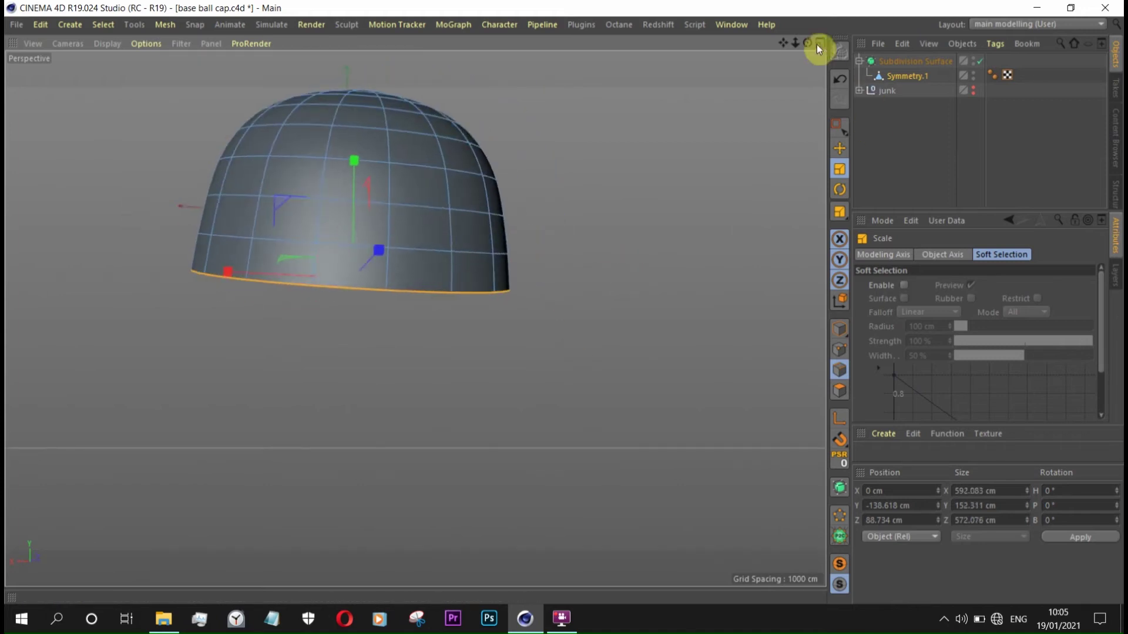
- Compare the cap against the reference photo across the four viewports, toggling smoothing
{"action": "left_click", "coordinate": [819, 43]}
{"action": "left_click", "coordinate": [980, 61]}
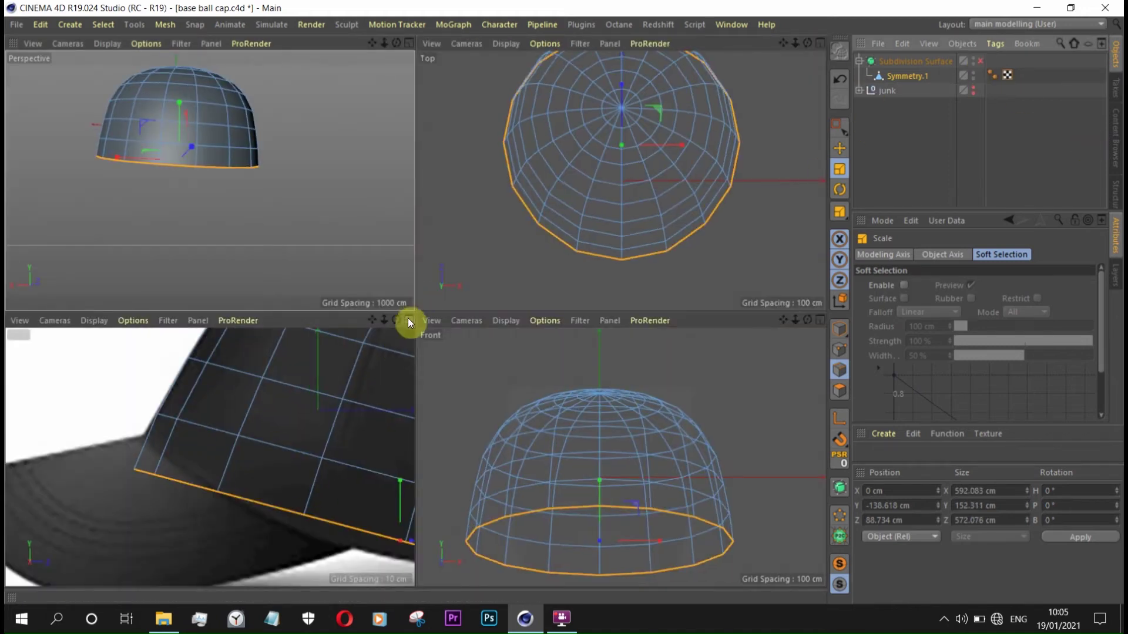
{"action": "left_click", "coordinate": [408, 320]}
{"action": "scroll", "coordinate": [222, 327], "scroll_direction": "down", "scroll_amount": 1}
{"action": "scroll", "coordinate": [227, 276], "scroll_direction": "up", "scroll_amount": 3}
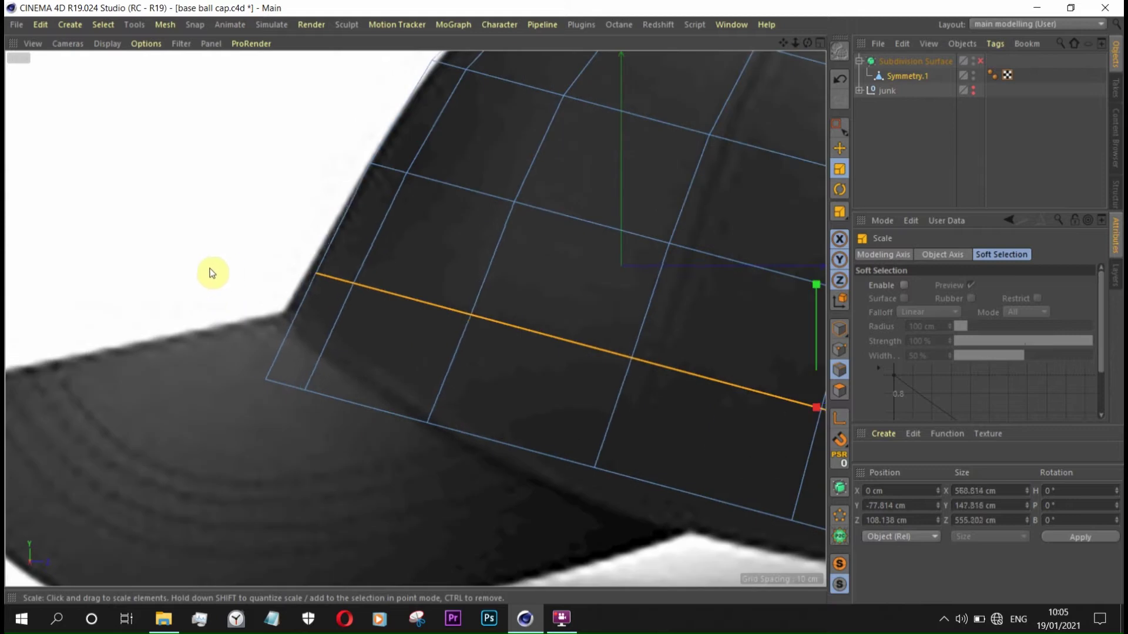
{"action": "scroll", "coordinate": [284, 327], "scroll_direction": "down", "scroll_amount": 3}
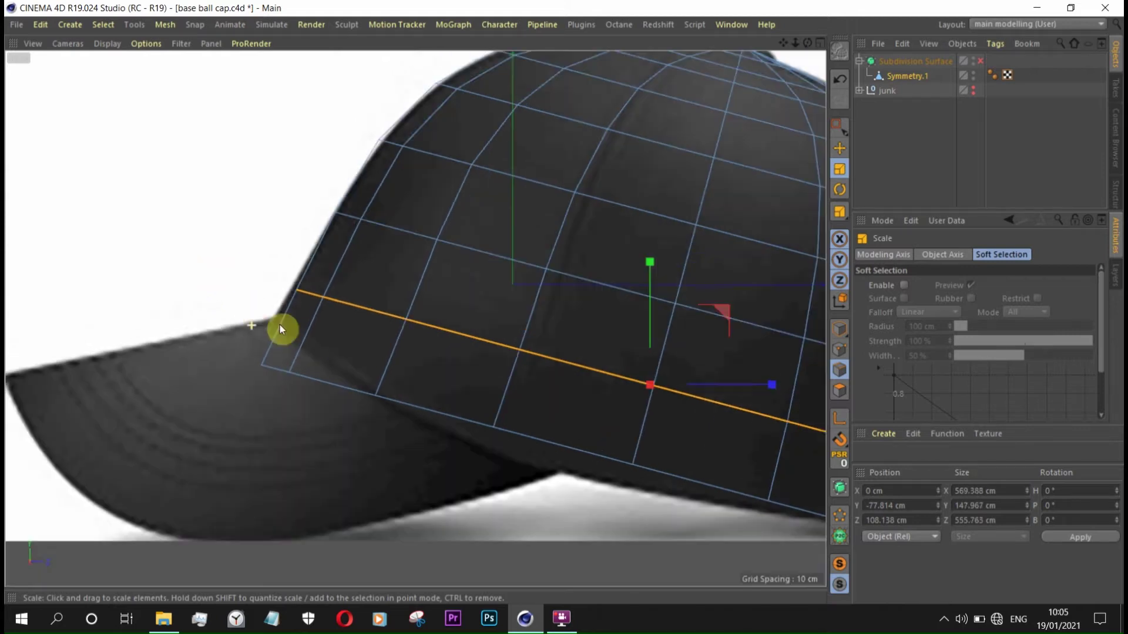
{"action": "left_click", "coordinate": [980, 62]}
{"action": "scroll", "coordinate": [382, 209], "scroll_direction": "down", "scroll_amount": 3}
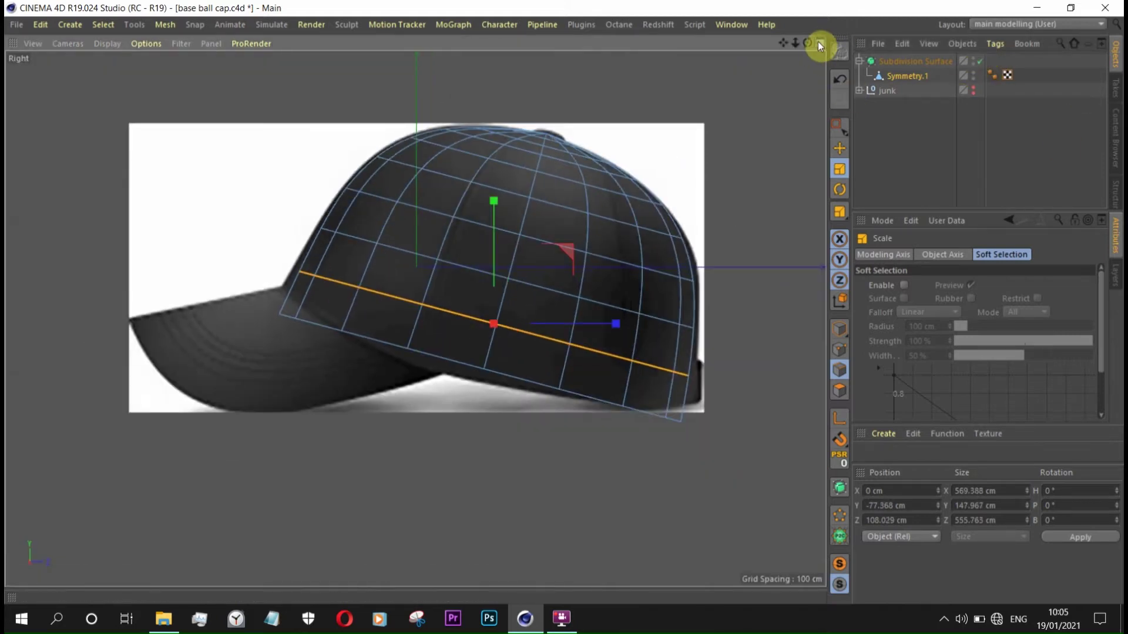
{"action": "left_click", "coordinate": [819, 43]}
{"action": "left_click", "coordinate": [410, 44]}
{"action": "scroll", "coordinate": [422, 237], "scroll_direction": "up", "scroll_amount": 1}
{"action": "scroll", "coordinate": [403, 252], "scroll_direction": "up", "scroll_amount": 3}
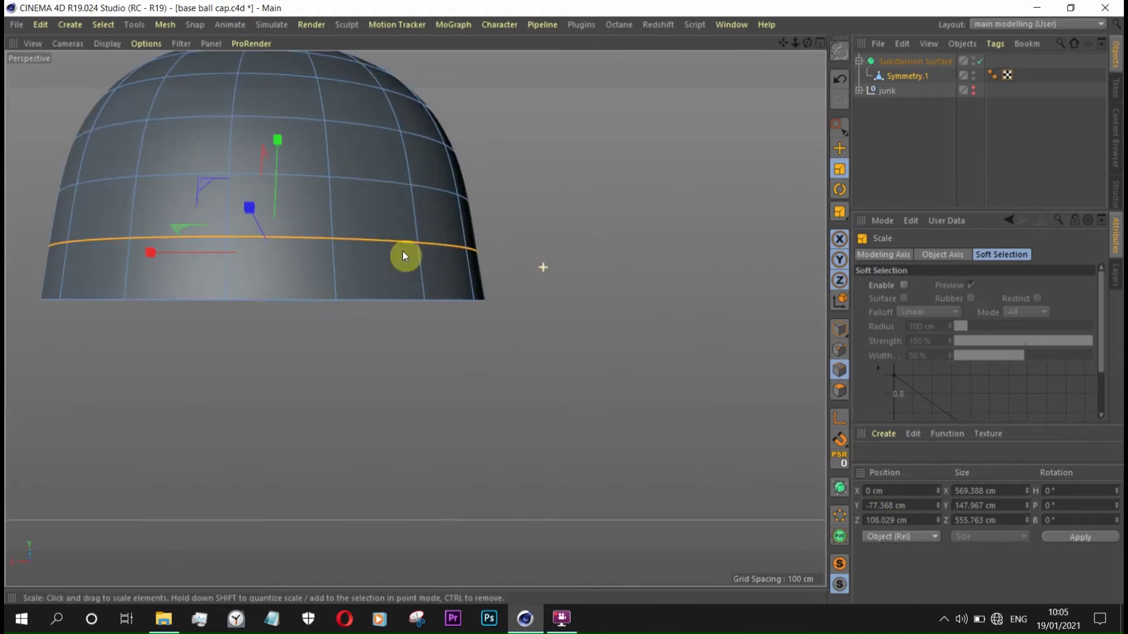
- Check the cap in the front and right side views with smoothing off
{"action": "left_click", "coordinate": [109, 43]}
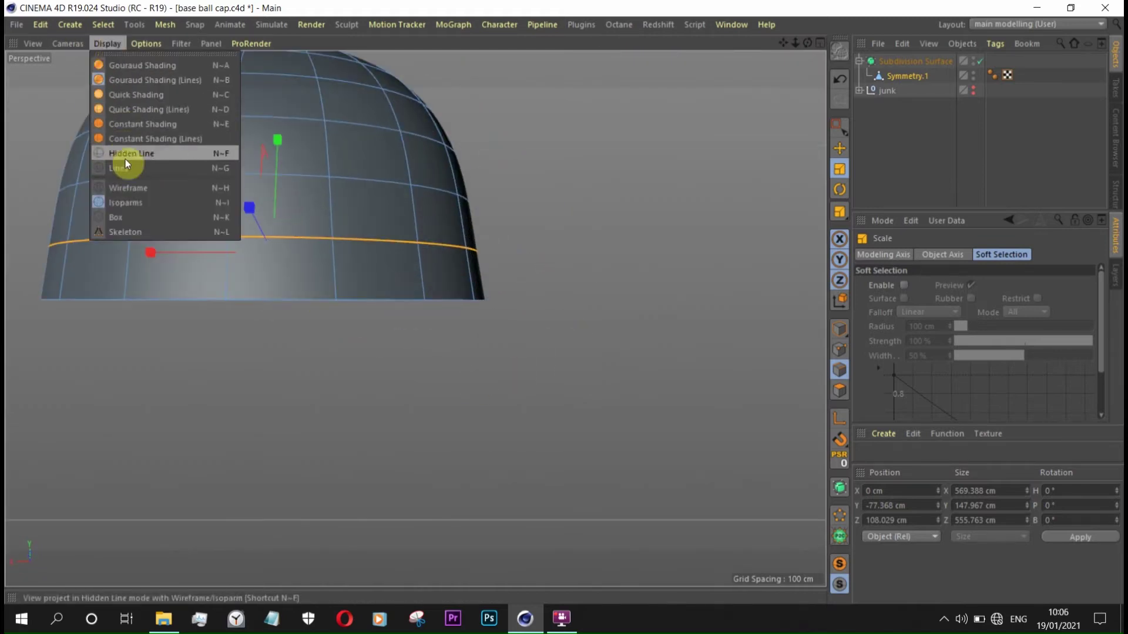
{"action": "left_click", "coordinate": [67, 44]}
{"action": "left_click", "coordinate": [78, 184]}
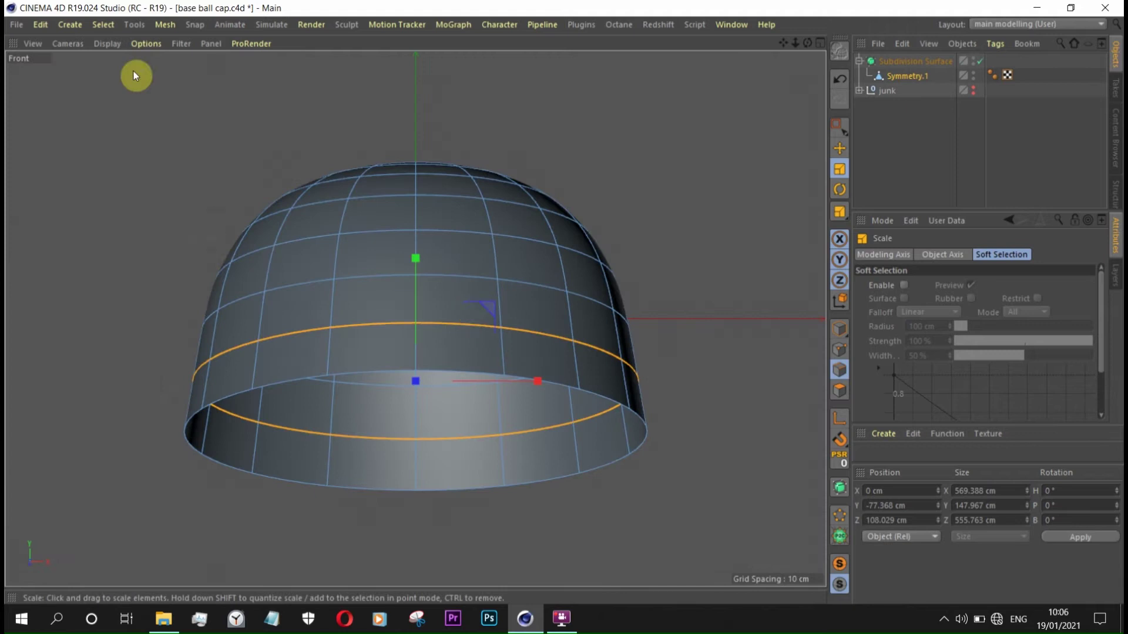
{"action": "left_click", "coordinate": [67, 44]}
{"action": "left_click", "coordinate": [91, 163]}
{"action": "scroll", "coordinate": [734, 509], "scroll_direction": "up", "scroll_amount": 2}
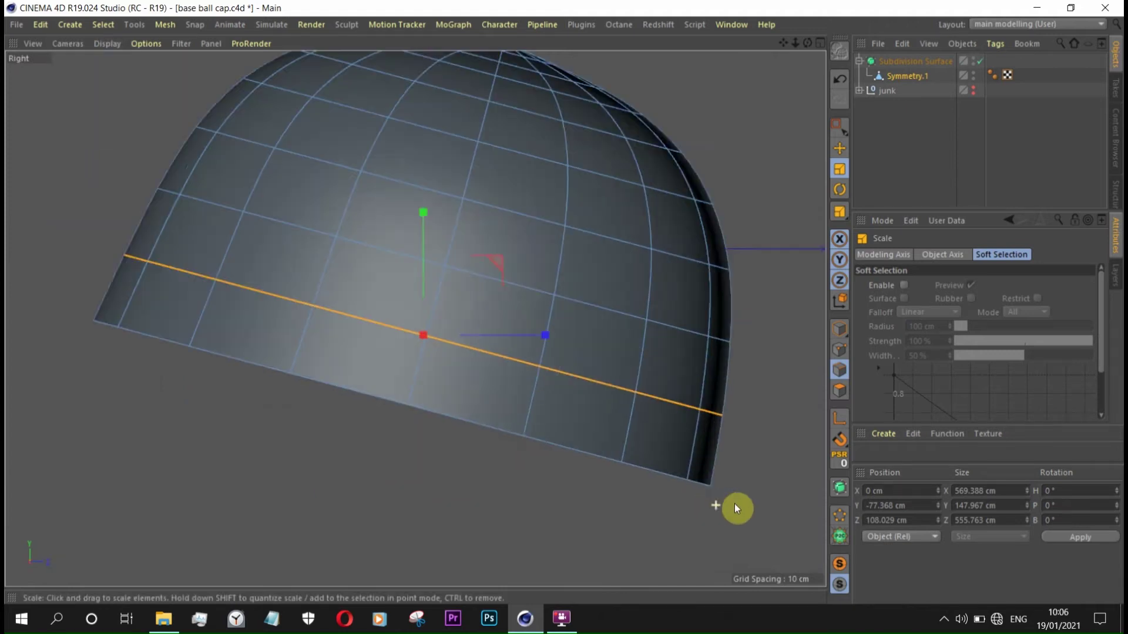
{"action": "scroll", "coordinate": [735, 508], "scroll_direction": "down", "scroll_amount": 2}
{"action": "left_click", "coordinate": [979, 61]}
{"action": "scroll", "coordinate": [810, 408], "scroll_direction": "up", "scroll_amount": 2}
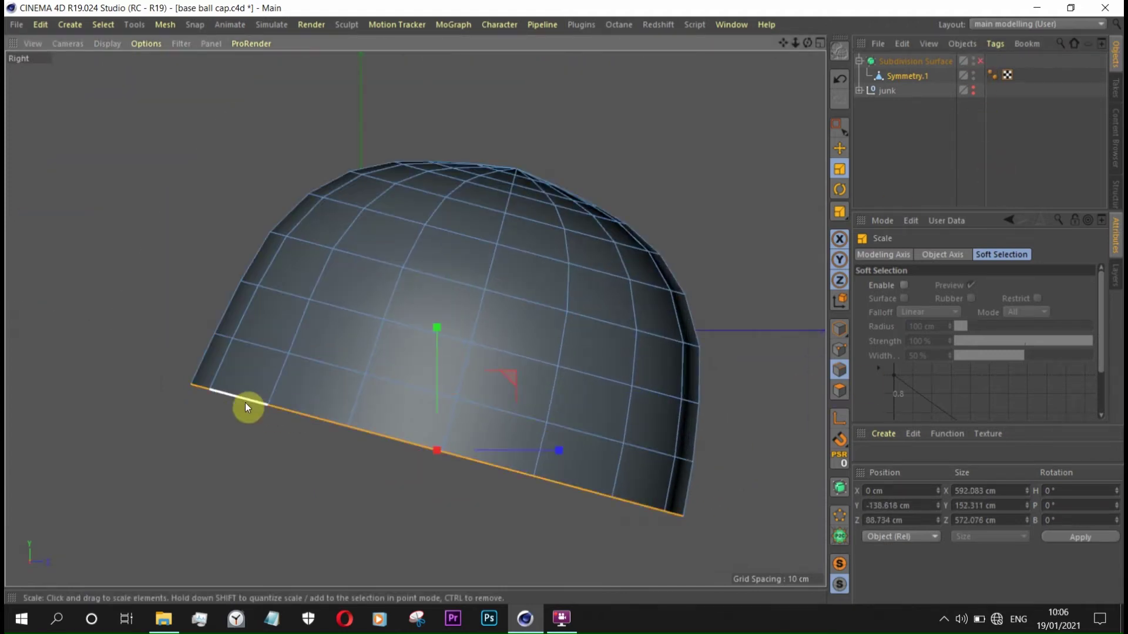
{"action": "scroll", "coordinate": [157, 422], "scroll_direction": "up", "scroll_amount": 2}
{"action": "scroll", "coordinate": [437, 409], "scroll_direction": "down", "scroll_amount": 2}
- Scale the bottom rim to about 98.8% using the Parent axis
{"action": "right_click", "coordinate": [441, 411]}
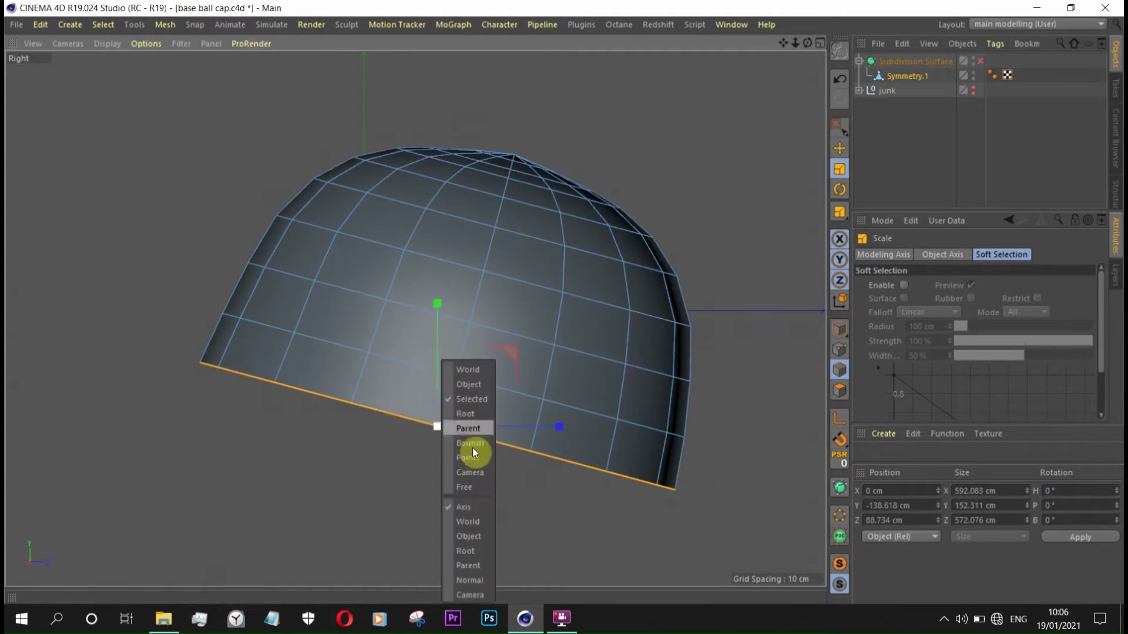
{"action": "left_click", "coordinate": [474, 567]}
{"action": "scroll", "coordinate": [353, 403], "scroll_direction": "up", "scroll_amount": 3}
{"action": "left_click_drag", "start_coordinate": [320, 443], "coordinate": [305, 436]}
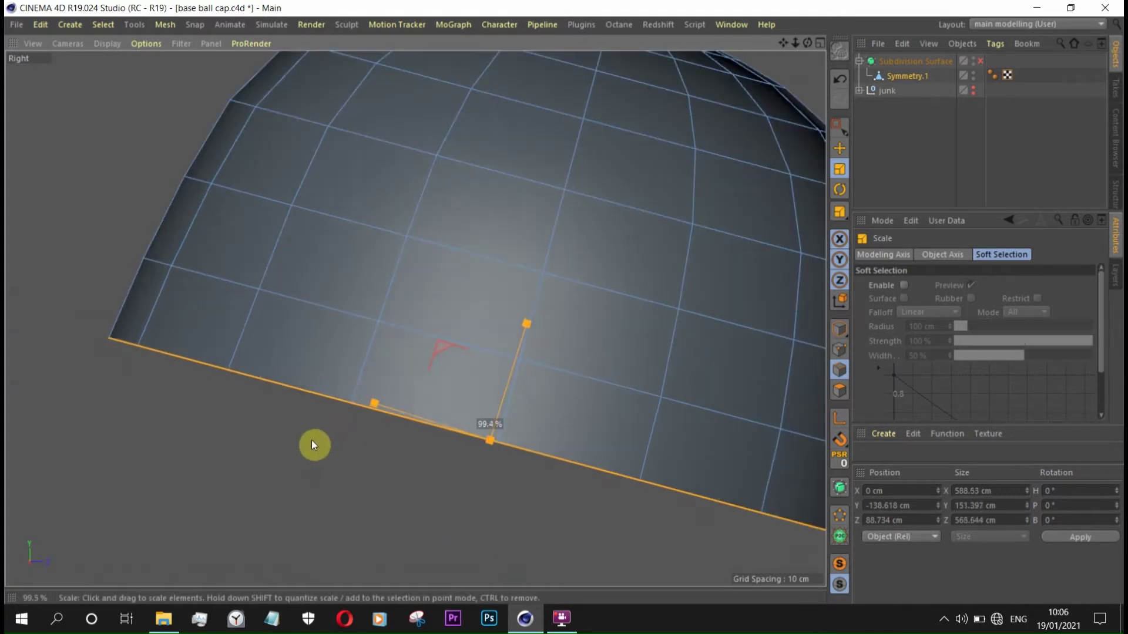
{"action": "scroll", "coordinate": [305, 436], "scroll_direction": "down", "scroll_amount": 3}
{"action": "scroll", "coordinate": [763, 435], "scroll_direction": "up", "scroll_amount": 2}
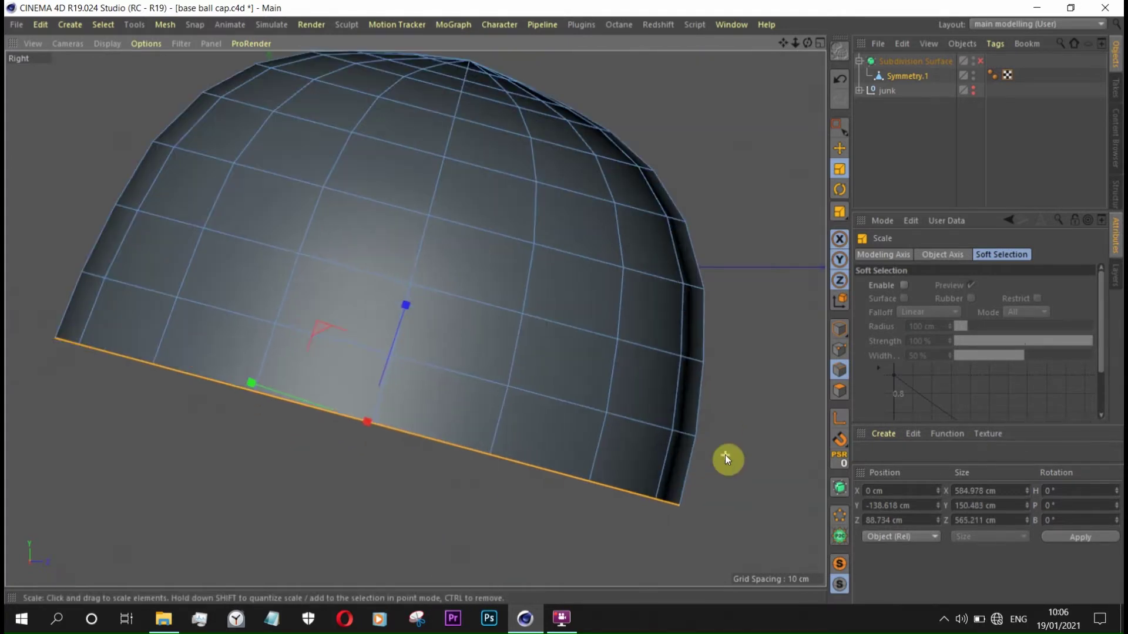
{"action": "scroll", "coordinate": [625, 311], "scroll_direction": "down", "scroll_amount": 2}
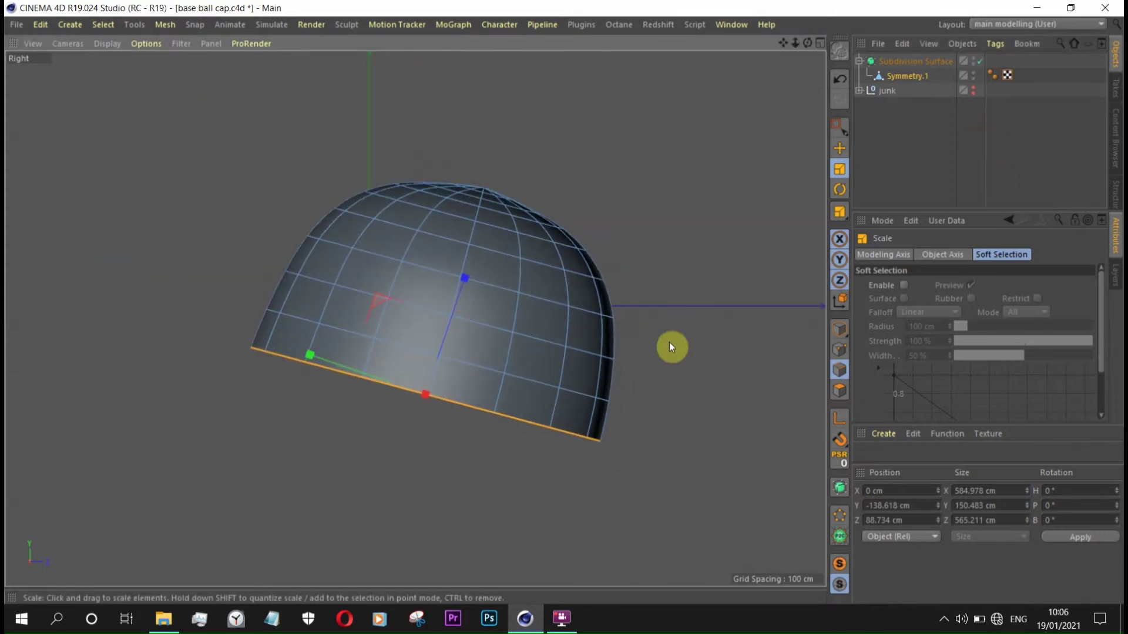
{"action": "scroll", "coordinate": [231, 359], "scroll_direction": "up", "scroll_amount": 3}
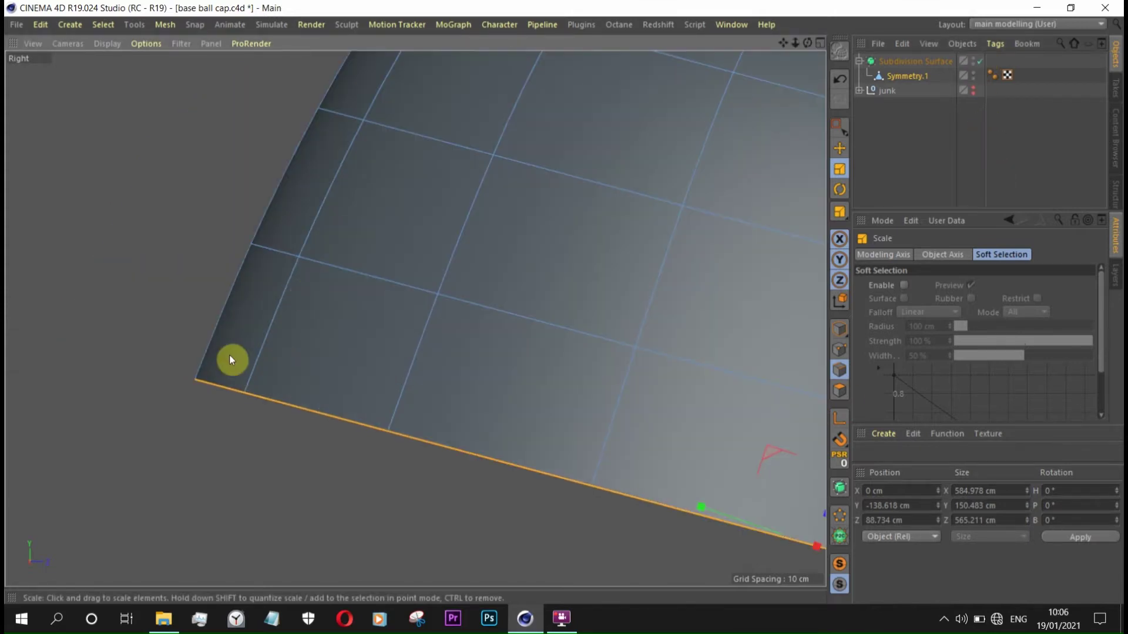
{"action": "scroll", "coordinate": [223, 329], "scroll_direction": "down", "scroll_amount": 2}
- Select Symmetry.1 and return to the perspective view
{"action": "left_click", "coordinate": [917, 76]}
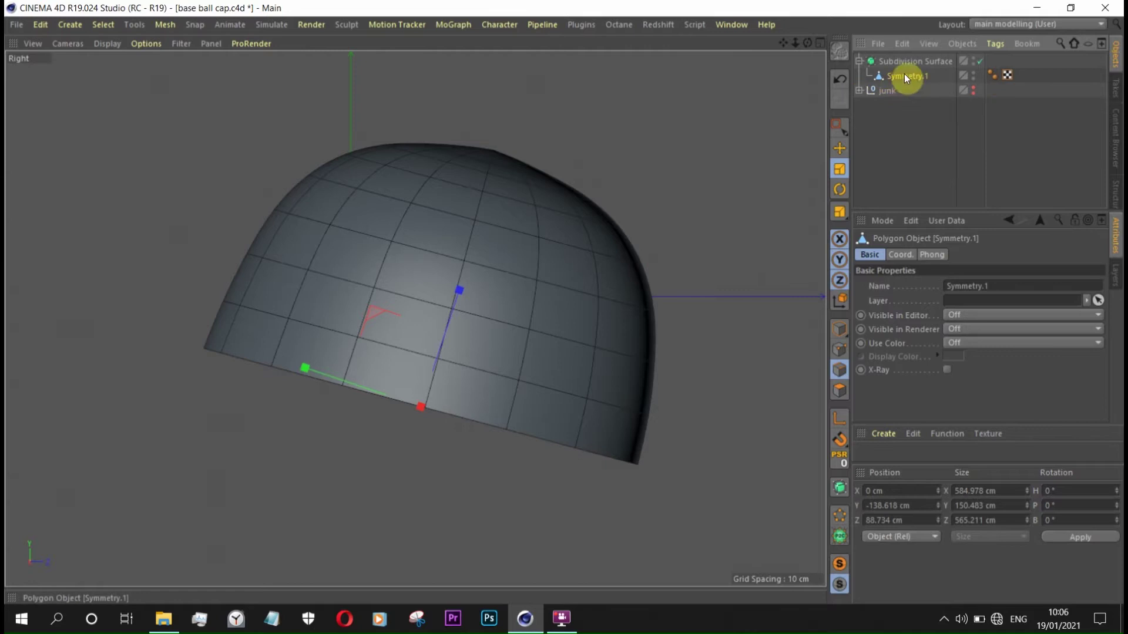
{"action": "left_click", "coordinate": [68, 44]}
{"action": "left_click", "coordinate": [82, 111]}
{"action": "left_click", "coordinate": [67, 43]}
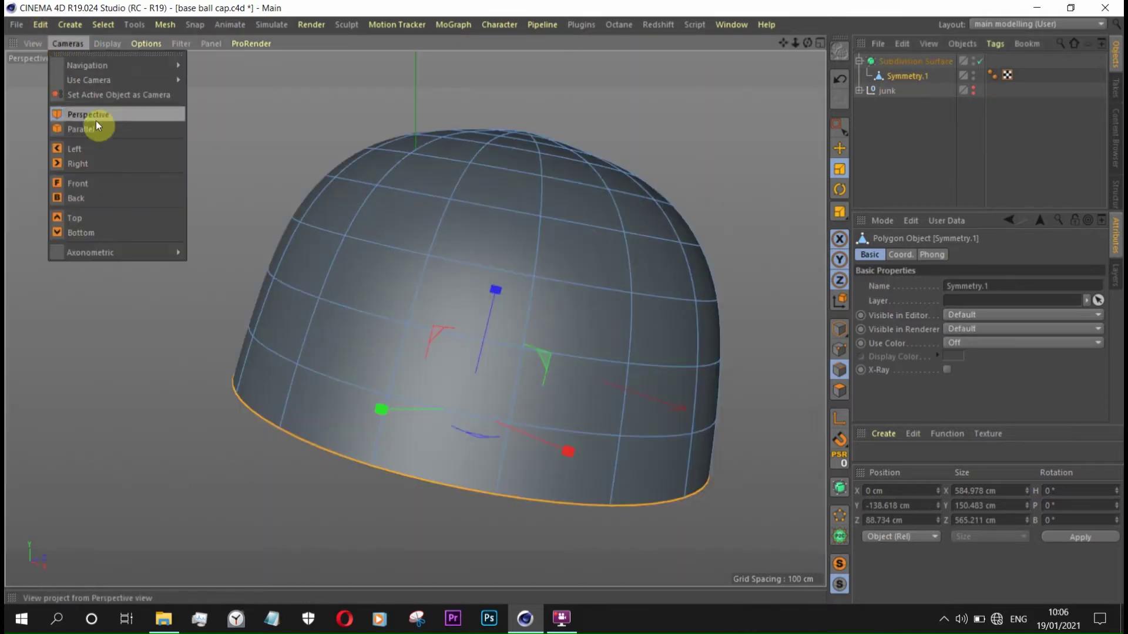
- In Front view with smoothing off, box-select and delete the stray points left of the cap
{"action": "left_click", "coordinate": [97, 181]}
{"action": "left_click", "coordinate": [980, 60]}
{"action": "left_click", "coordinate": [840, 349]}
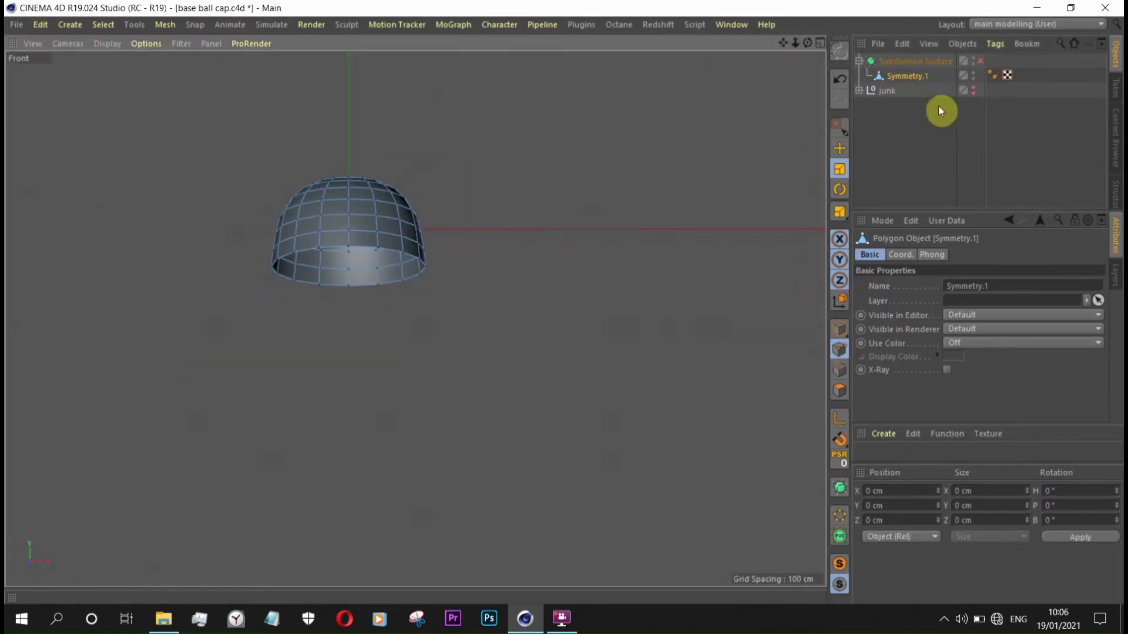
{"action": "left_click", "coordinate": [840, 126]}
{"action": "left_click_drag", "start_coordinate": [154, 112], "coordinate": [277, 382]}
{"action": "key", "text": "Delete"}
{"action": "scroll", "coordinate": [306, 188], "scroll_direction": "up", "scroll_amount": 3}
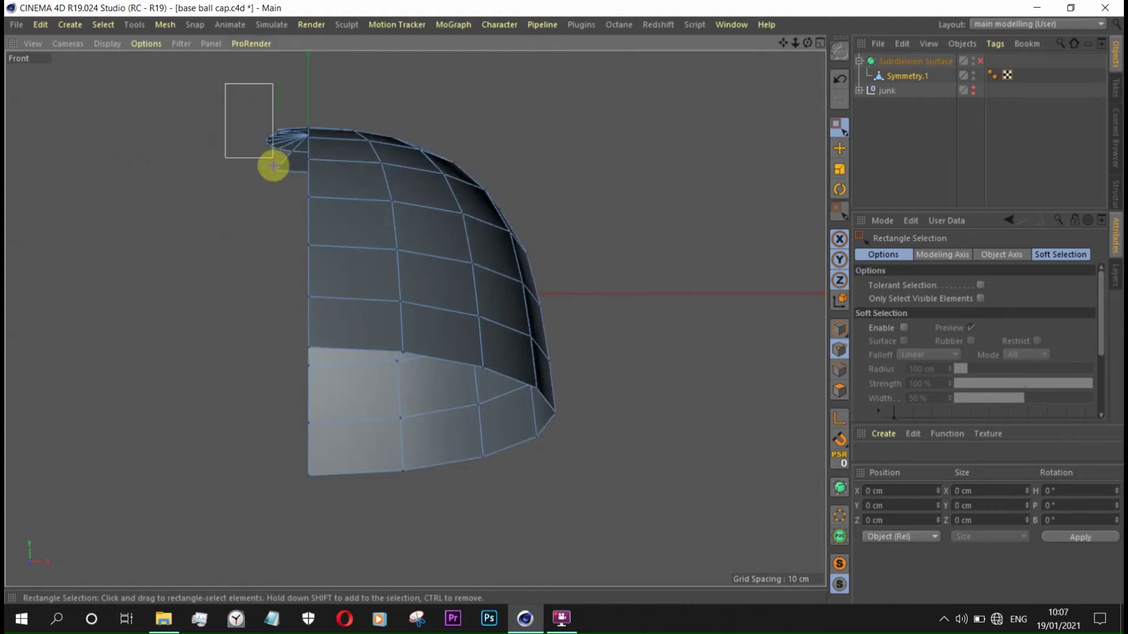
{"action": "key", "text": "Delete"}
- Select all half-cap points, apply a point command, and return to object mode
{"action": "key", "text": "ctrl+a"}
{"action": "right_click", "coordinate": [520, 119]}
{"action": "left_click", "coordinate": [598, 224]}
{"action": "left_click", "coordinate": [911, 80]}
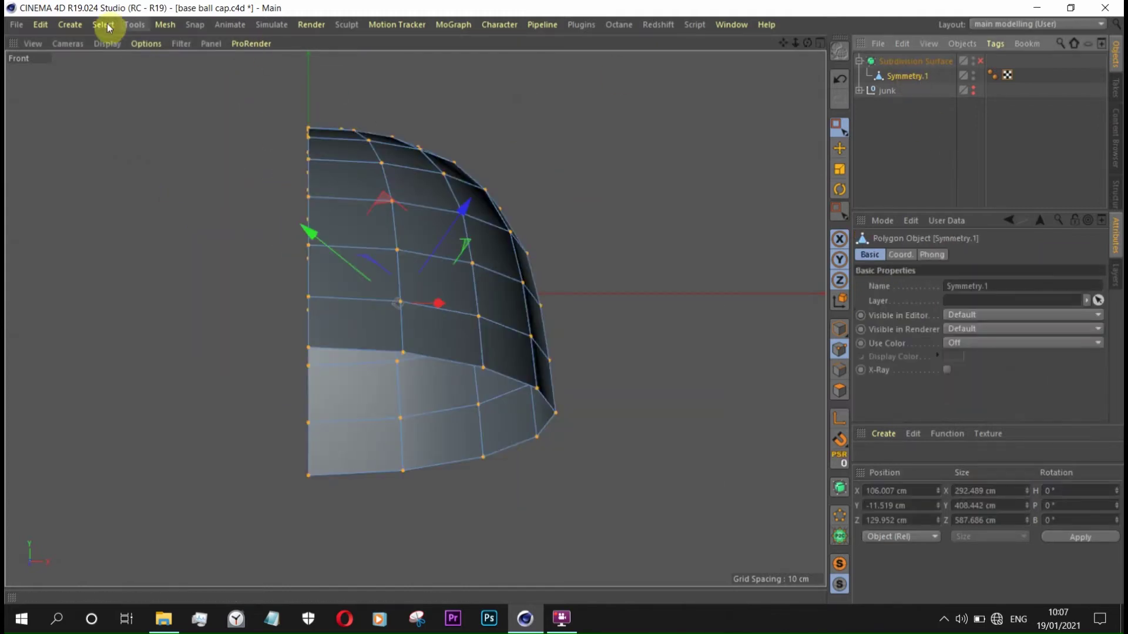
- Add a Symmetry under Subdivision Surface, group Symmetry.1 inside it, and save
{"action": "left_click", "coordinate": [70, 24]}
{"action": "left_click", "coordinate": [168, 199]}
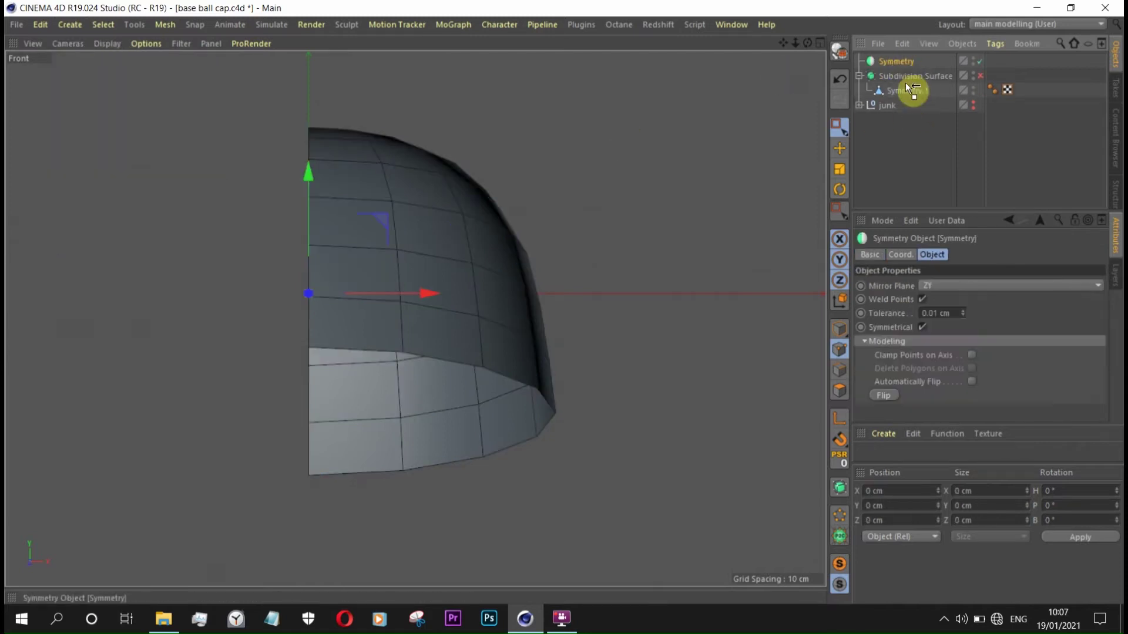
{"action": "left_click_drag", "start_coordinate": [896, 61], "coordinate": [901, 76]}
{"action": "key", "text": "alt+g"}
{"action": "left_click", "coordinate": [876, 90]}
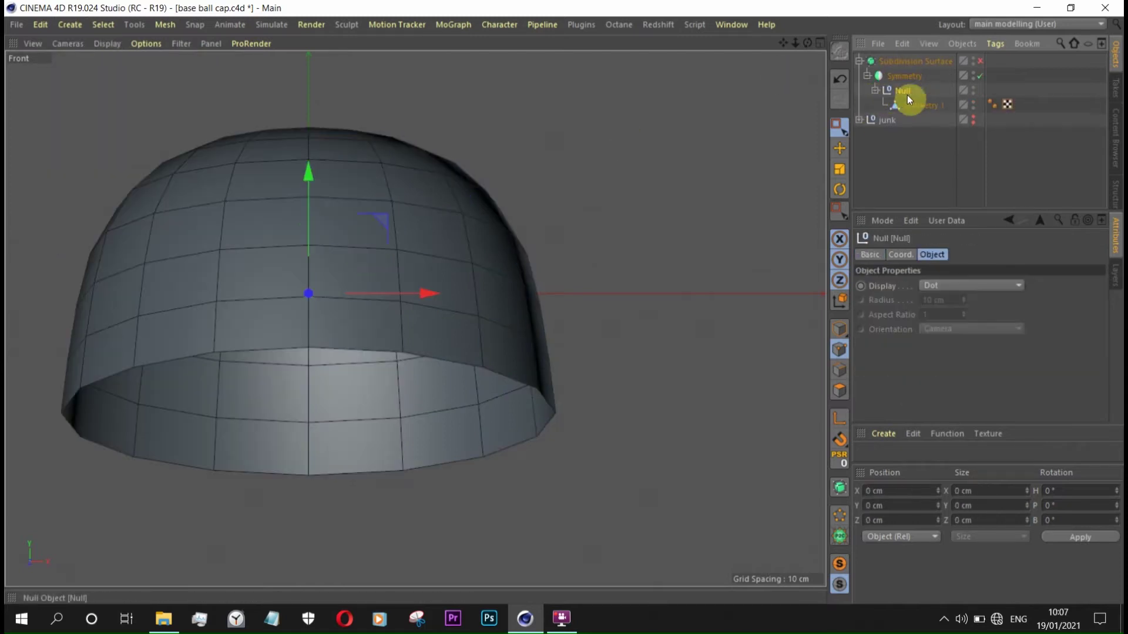
{"action": "left_click", "coordinate": [910, 104]}
{"action": "key", "text": "ctrl+s"}
{"action": "left_click", "coordinate": [822, 44]}
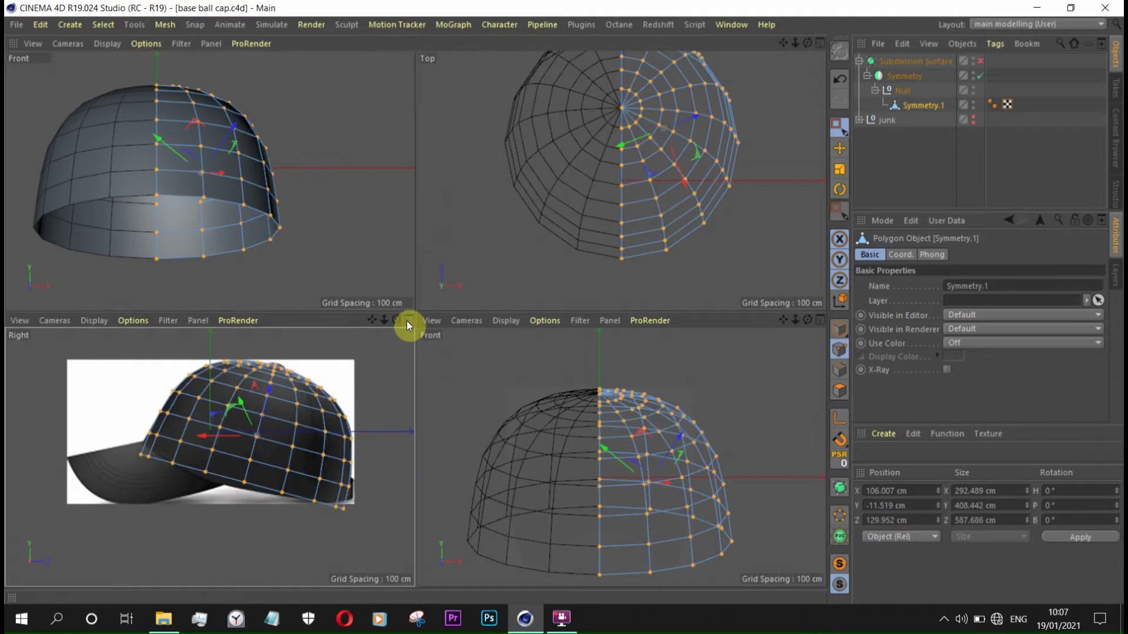
- In the maximised side view, lift the first crown rim points up to the reference cap outline
{"action": "middle_click", "coordinate": [364, 335]}
{"action": "scroll", "coordinate": [299, 311], "scroll_direction": "up", "scroll_amount": 3}
{"action": "scroll", "coordinate": [235, 321], "scroll_direction": "up", "scroll_amount": 3}
{"action": "left_click_drag", "start_coordinate": [240, 279], "coordinate": [278, 313]}
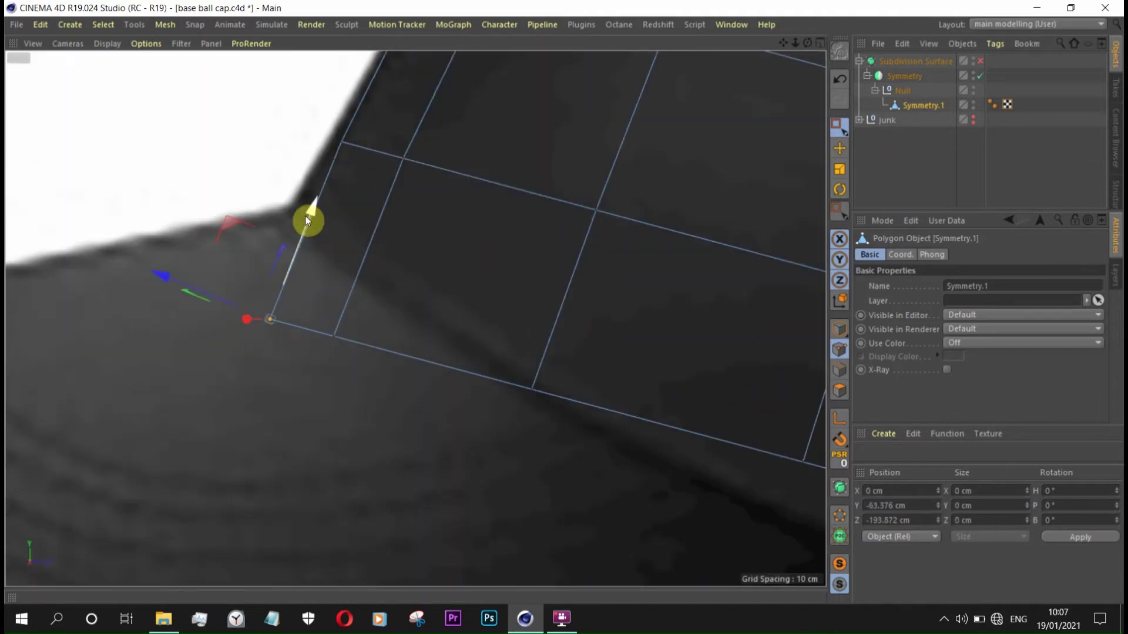
{"action": "left_click_drag", "start_coordinate": [308, 206], "coordinate": [366, 115]}
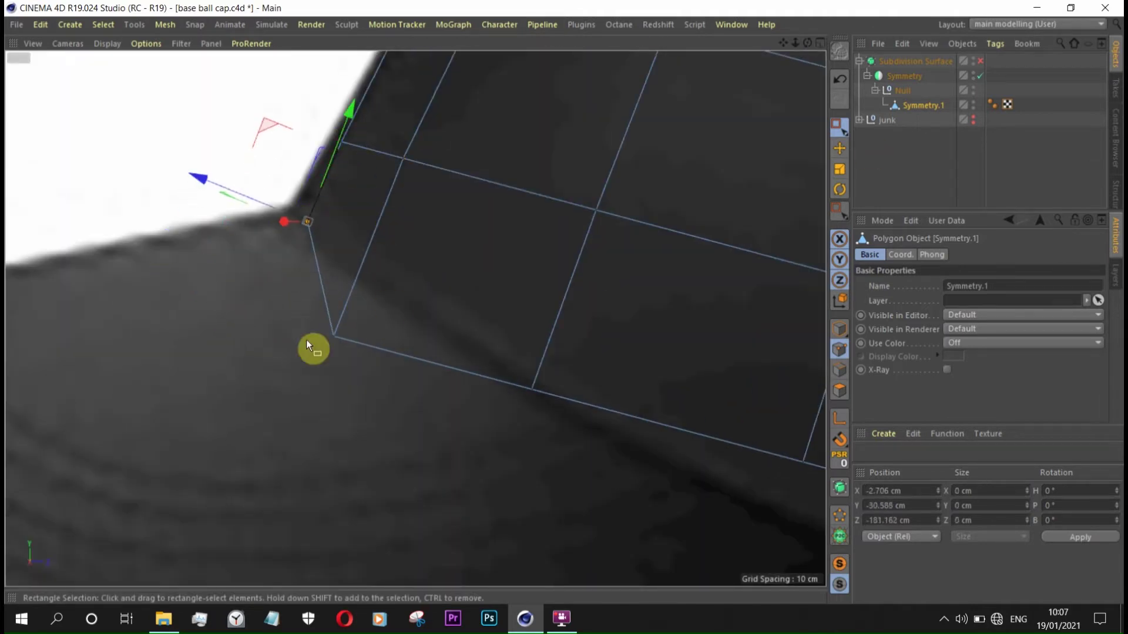
{"action": "left_click", "coordinate": [332, 336]}
{"action": "mouse_move", "coordinate": [375, 235]}
{"action": "left_mouse_down"}
{"action": "mouse_move", "coordinate": [414, 153]}
{"action": "mouse_move", "coordinate": [382, 142]}
{"action": "mouse_move", "coordinate": [460, 289]}
{"action": "mouse_move", "coordinate": [461, 277]}
{"action": "left_mouse_up"}
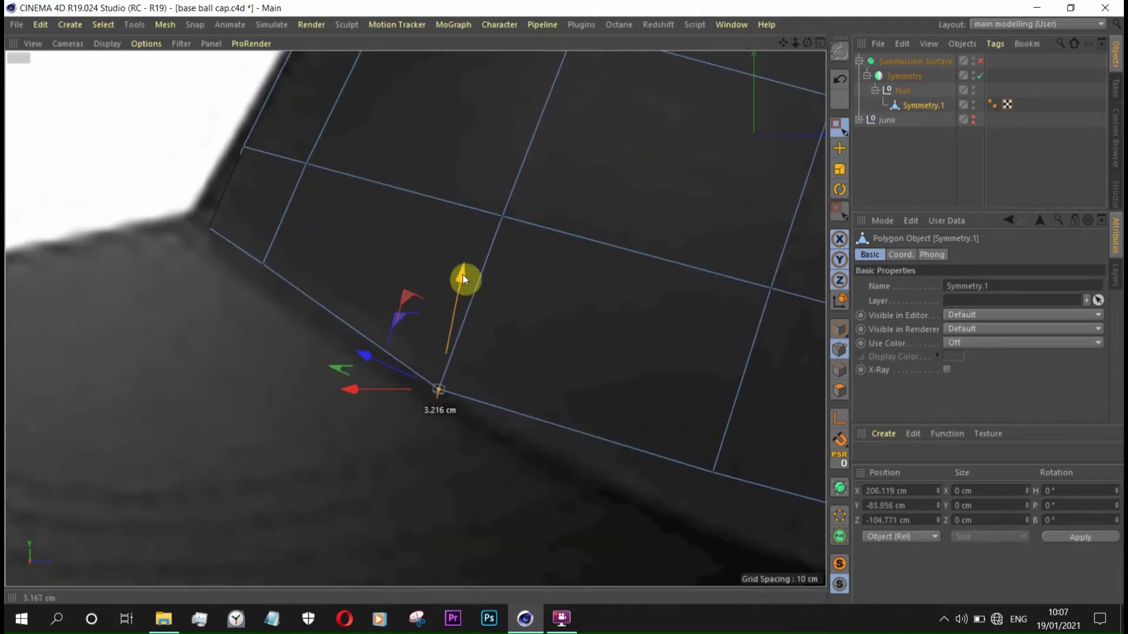
{"action": "mouse_move", "coordinate": [473, 185]}
{"action": "left_mouse_down"}
{"action": "mouse_move", "coordinate": [461, 247]}
{"action": "mouse_move", "coordinate": [496, 271]}
{"action": "left_mouse_up"}
{"action": "key", "text": "F1"}
{"action": "key", "text": "F3"}
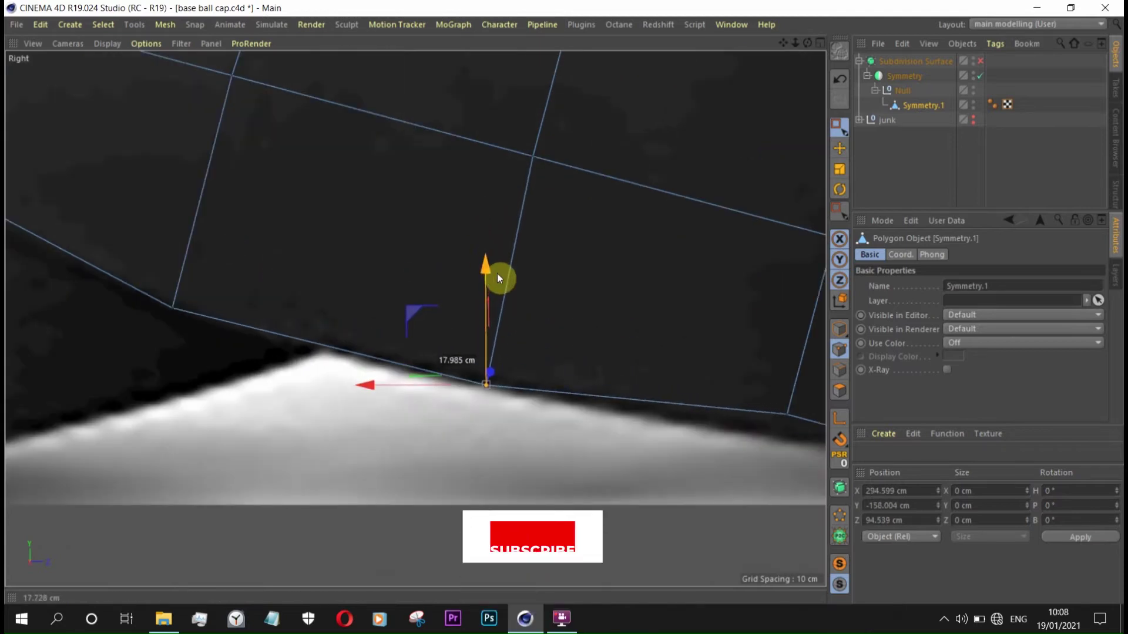
- Raise the left, lower-right and lower rim vertices up to the reference edge
{"action": "left_click", "coordinate": [171, 294]}
{"action": "scroll", "coordinate": [171, 294], "scroll_direction": "up", "scroll_amount": 2}
{"action": "scroll", "coordinate": [294, 247], "scroll_direction": "down", "scroll_amount": 2}
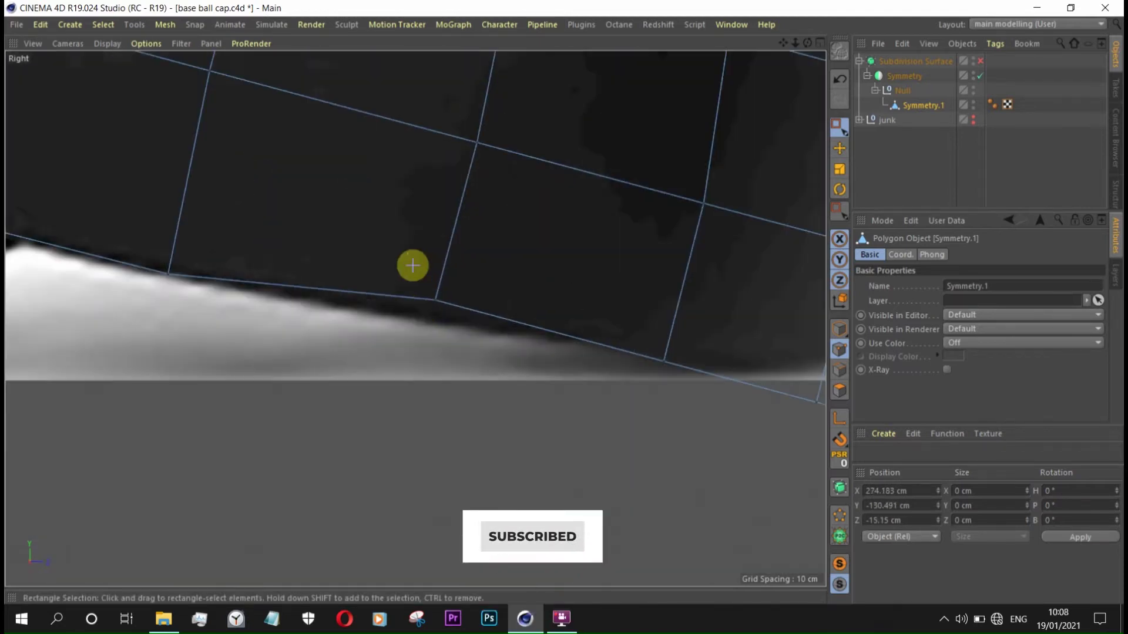
{"action": "left_click", "coordinate": [428, 322]}
{"action": "left_click_drag", "start_coordinate": [444, 227], "coordinate": [433, 234]}
{"action": "scroll", "coordinate": [290, 305], "scroll_direction": "up", "scroll_amount": 2}
{"action": "scroll", "coordinate": [358, 346], "scroll_direction": "up", "scroll_amount": 1}
{"action": "left_click_drag", "start_coordinate": [555, 382], "coordinate": [594, 433]}
{"action": "left_click_drag", "start_coordinate": [608, 282], "coordinate": [605, 260]}
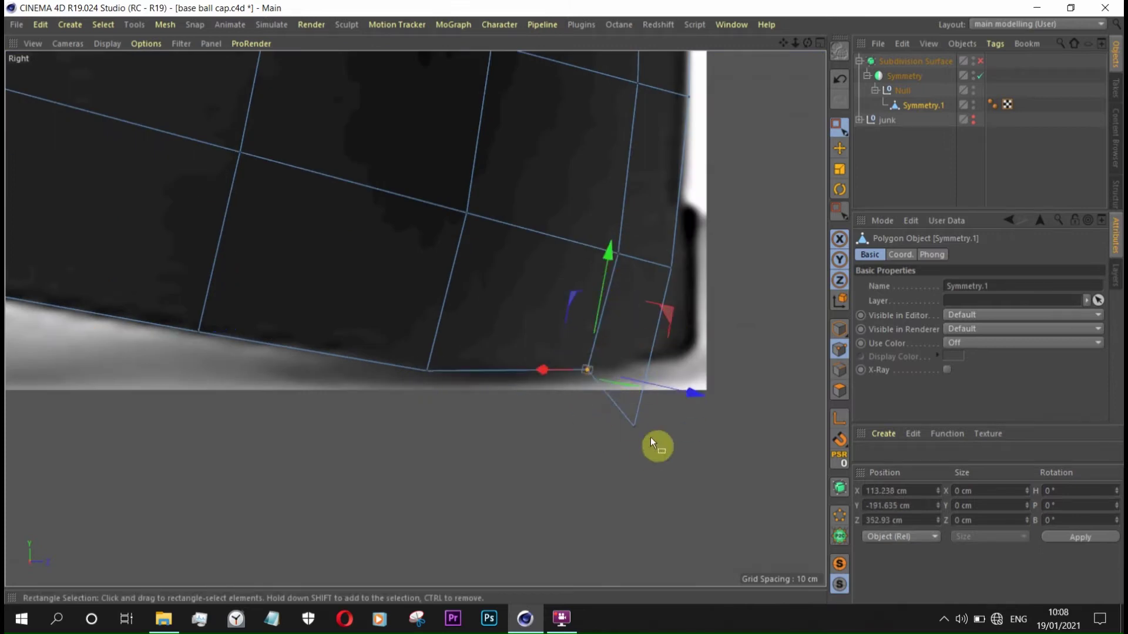
{"action": "left_click_drag", "start_coordinate": [649, 448], "coordinate": [649, 447]}
{"action": "left_click_drag", "start_coordinate": [654, 303], "coordinate": [660, 244]}
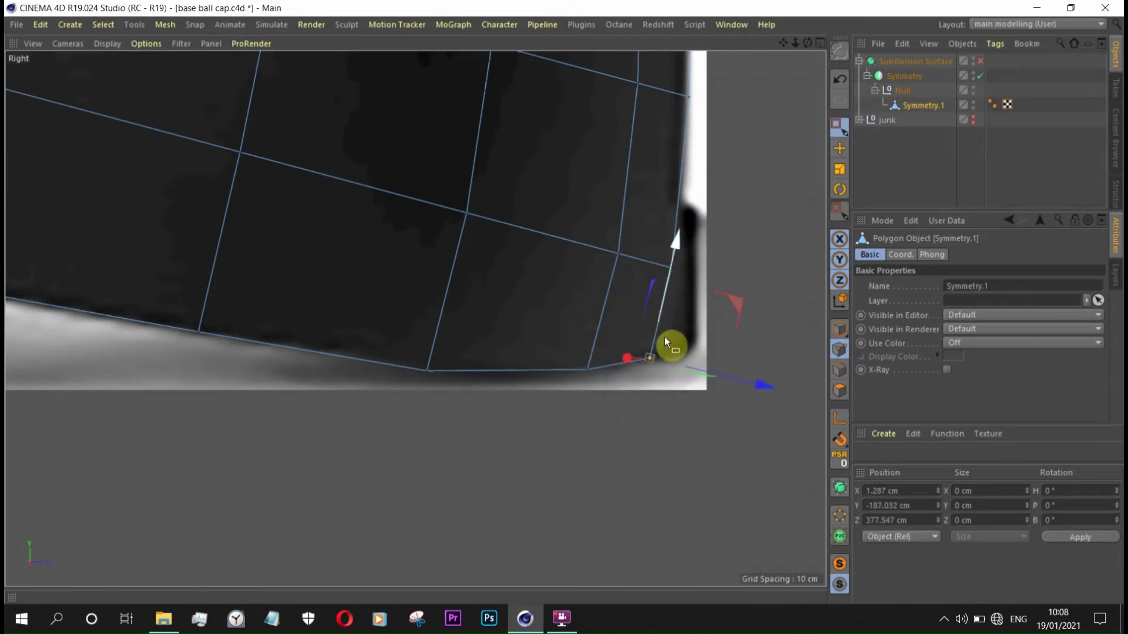
- Shift another rim vertex slightly along the depth axis
{"action": "scroll", "coordinate": [664, 273], "scroll_direction": "down", "scroll_amount": 3}
{"action": "scroll", "coordinate": [329, 346], "scroll_direction": "up", "scroll_amount": 3}
{"action": "left_click", "coordinate": [293, 312]}
{"action": "scroll", "coordinate": [304, 276], "scroll_direction": "up", "scroll_amount": 2}
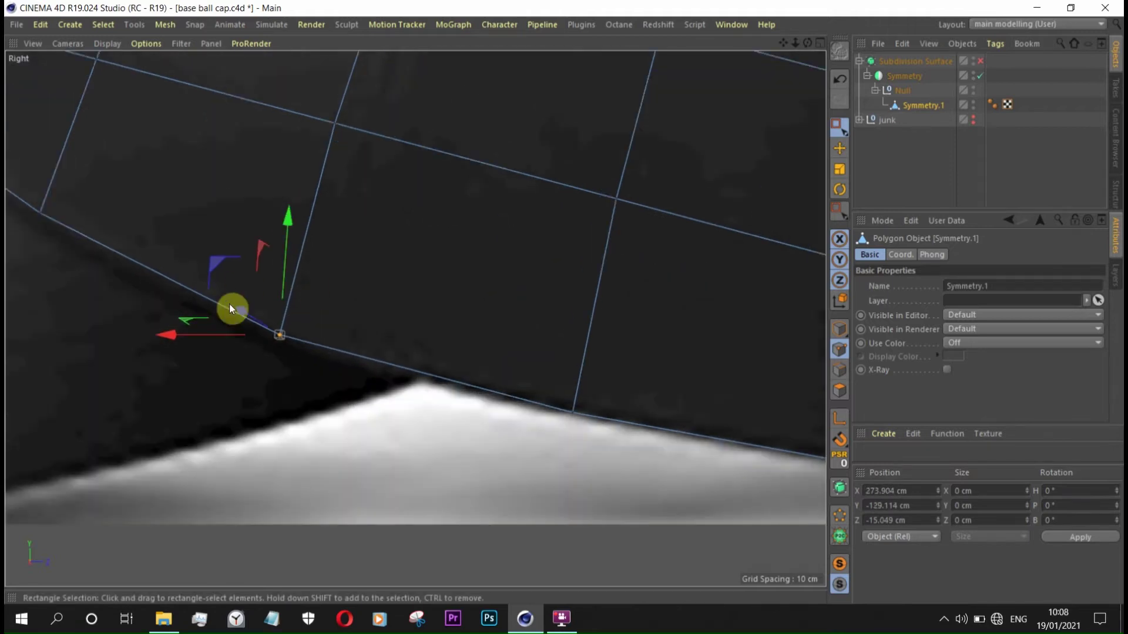
{"action": "left_click_drag", "start_coordinate": [235, 316], "coordinate": [245, 312]}
{"action": "scroll", "coordinate": [491, 336], "scroll_direction": "down", "scroll_amount": 5}
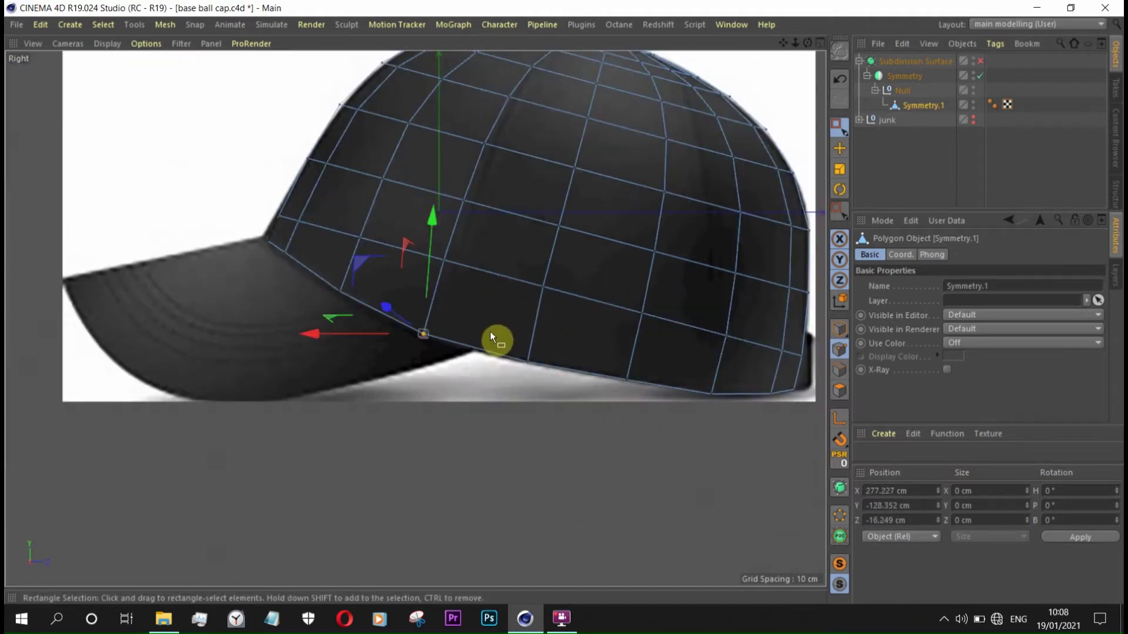
{"action": "scroll", "coordinate": [320, 305], "scroll_direction": "up", "scroll_amount": 3}
{"action": "scroll", "coordinate": [254, 207], "scroll_direction": "up", "scroll_amount": 3}
- In a perspective view, set the centre rim vertex's X position to 0 cm
{"action": "middle_click", "coordinate": [462, 129]}
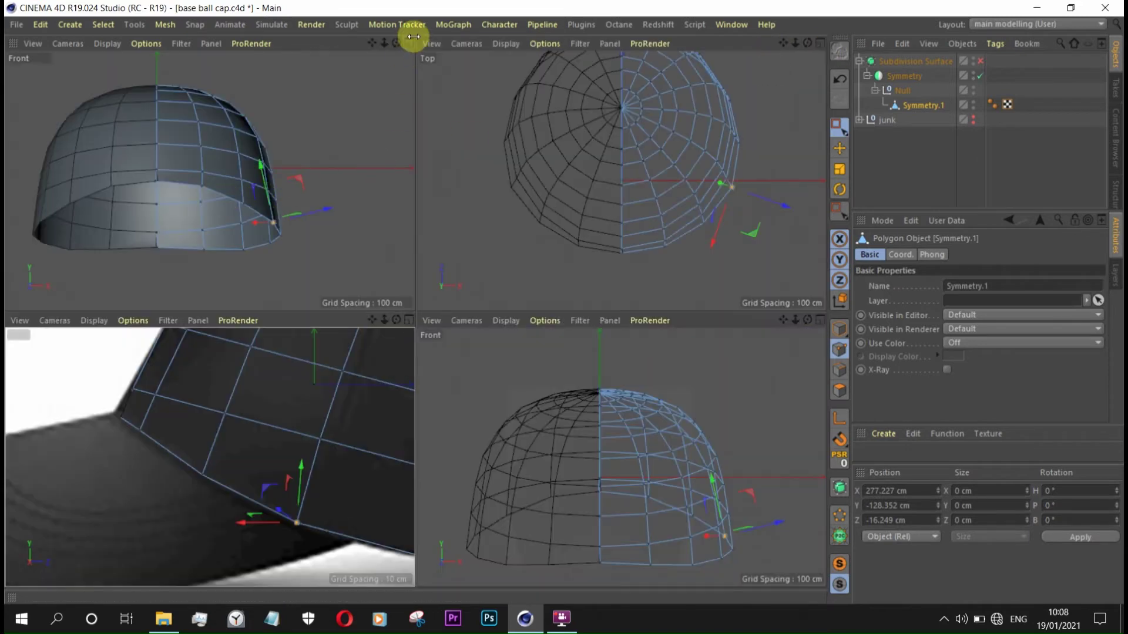
{"action": "middle_click", "coordinate": [399, 118]}
{"action": "left_click", "coordinate": [79, 45]}
{"action": "left_click", "coordinate": [94, 135]}
{"action": "left_click_drag", "start_coordinate": [484, 319], "coordinate": [629, 390], "text": "alt"}
{"action": "scroll", "coordinate": [244, 319], "scroll_direction": "up", "scroll_amount": 5}
{"action": "left_click", "coordinate": [203, 300]}
{"action": "left_click", "coordinate": [898, 490]}
{"action": "type", "text": "0"}
{"action": "key", "text": "Return"}
- Select another bottom rim vertex, orbit around the cap, and bring up the reference images folder
{"action": "scroll", "coordinate": [376, 382], "scroll_direction": "down", "scroll_amount": 5}
{"action": "left_click", "coordinate": [388, 505]}
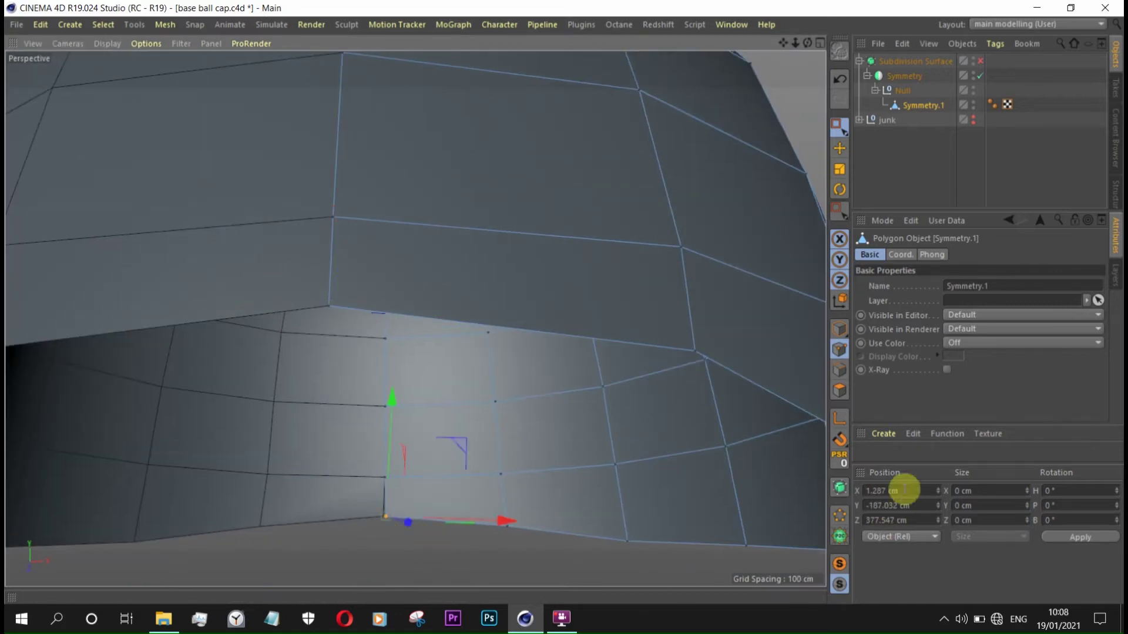
{"action": "scroll", "coordinate": [704, 431], "scroll_direction": "down", "scroll_amount": 5}
{"action": "mouse_move", "coordinate": [654, 350]}
{"action": "left_mouse_down", "text": "alt"}
{"action": "mouse_move", "coordinate": [252, 306]}
{"action": "mouse_move", "coordinate": [334, 337]}
{"action": "left_mouse_up", "text": "alt"}
{"action": "mouse_move", "coordinate": [421, 332]}
{"action": "left_mouse_down", "text": "alt"}
{"action": "mouse_move", "coordinate": [413, 381]}
{"action": "mouse_move", "coordinate": [353, 447]}
{"action": "left_mouse_up", "text": "alt"}
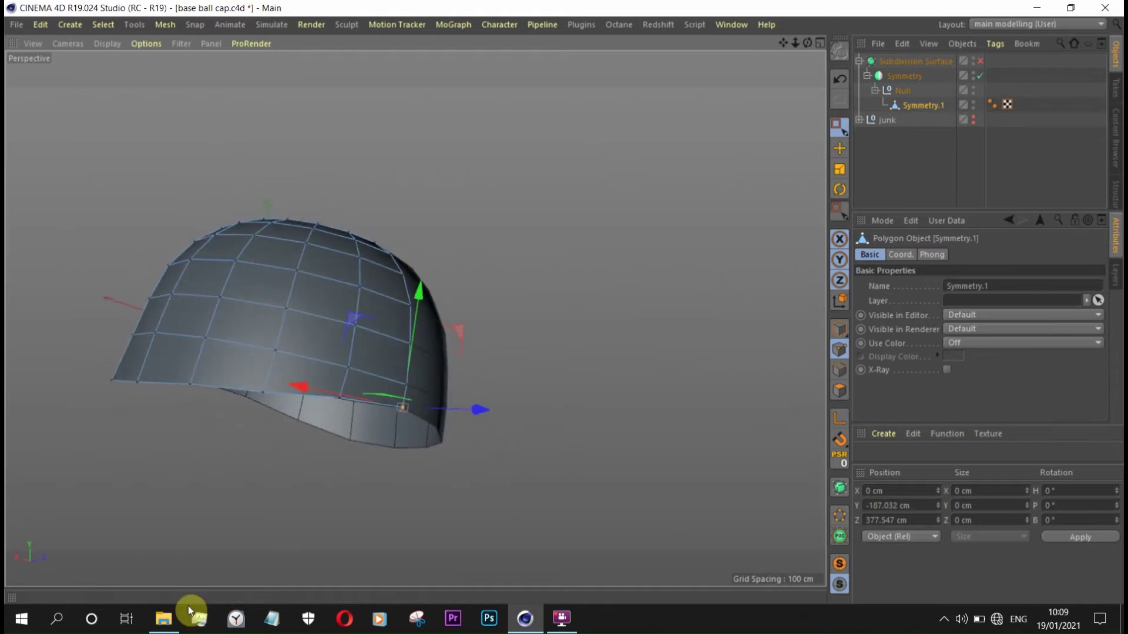
{"action": "left_click", "coordinate": [163, 618]}
{"action": "key", "text": "super+d"}
{"action": "mouse_move", "coordinate": [146, 478]}
{"action": "left_mouse_down"}
{"action": "mouse_move", "coordinate": [699, 441]}
{"action": "mouse_move", "coordinate": [967, 397]}
{"action": "left_mouse_up"}
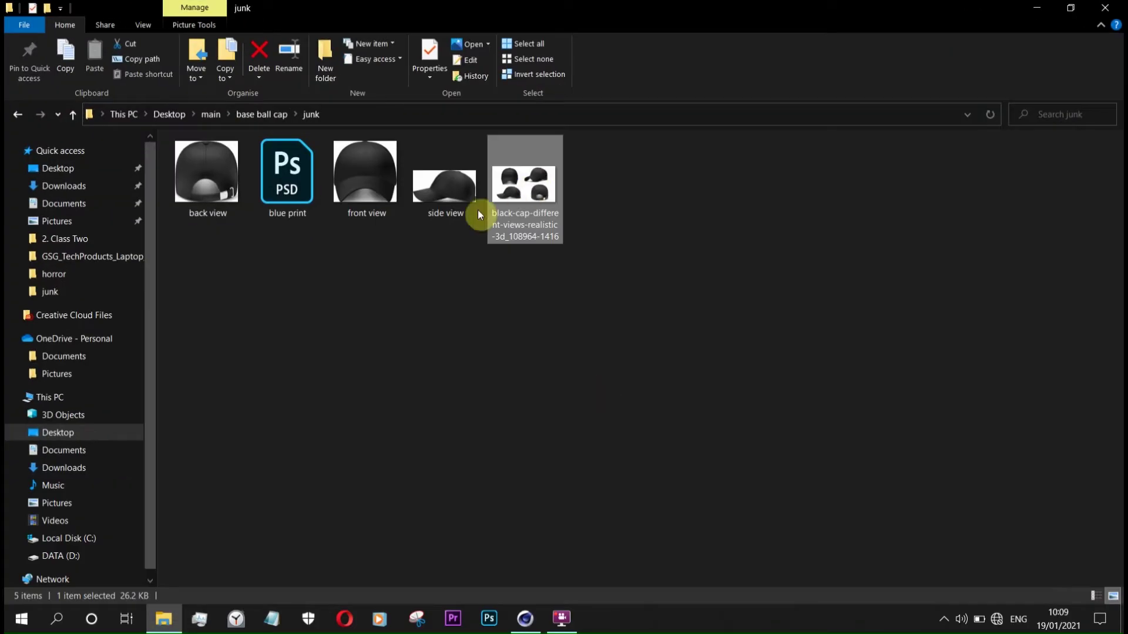
{"action": "double_click", "coordinate": [478, 210]}
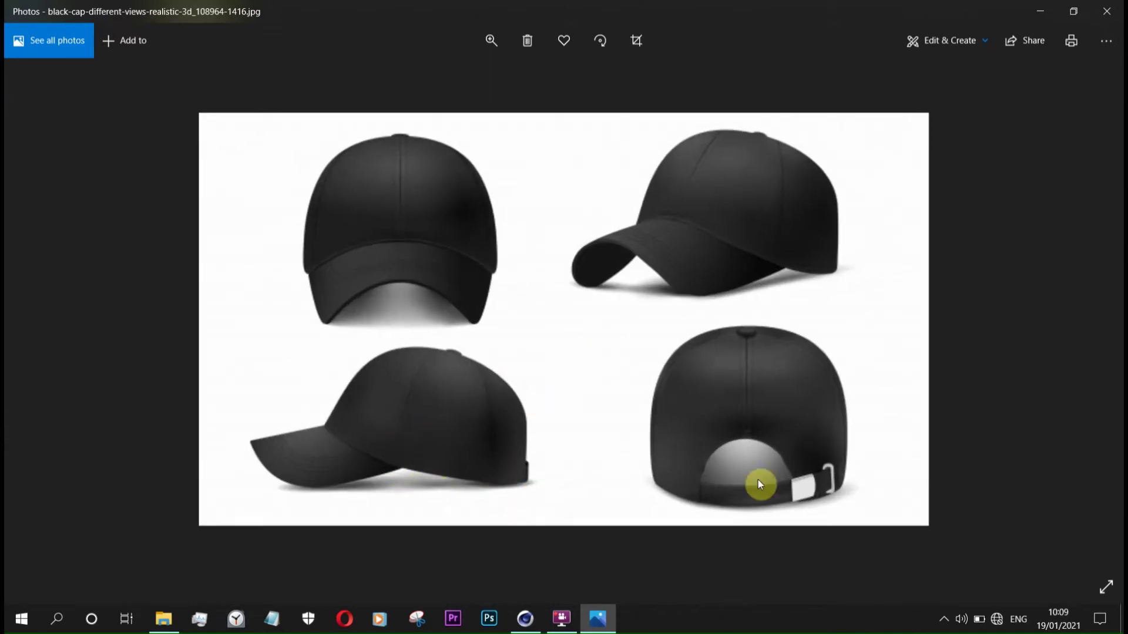
{"action": "left_click", "coordinate": [525, 618]}
{"action": "mouse_move", "coordinate": [262, 325]}
{"action": "left_mouse_down", "text": "alt"}
{"action": "mouse_move", "coordinate": [421, 294]}
{"action": "mouse_move", "coordinate": [492, 300]}
{"action": "left_mouse_up", "text": "alt"}
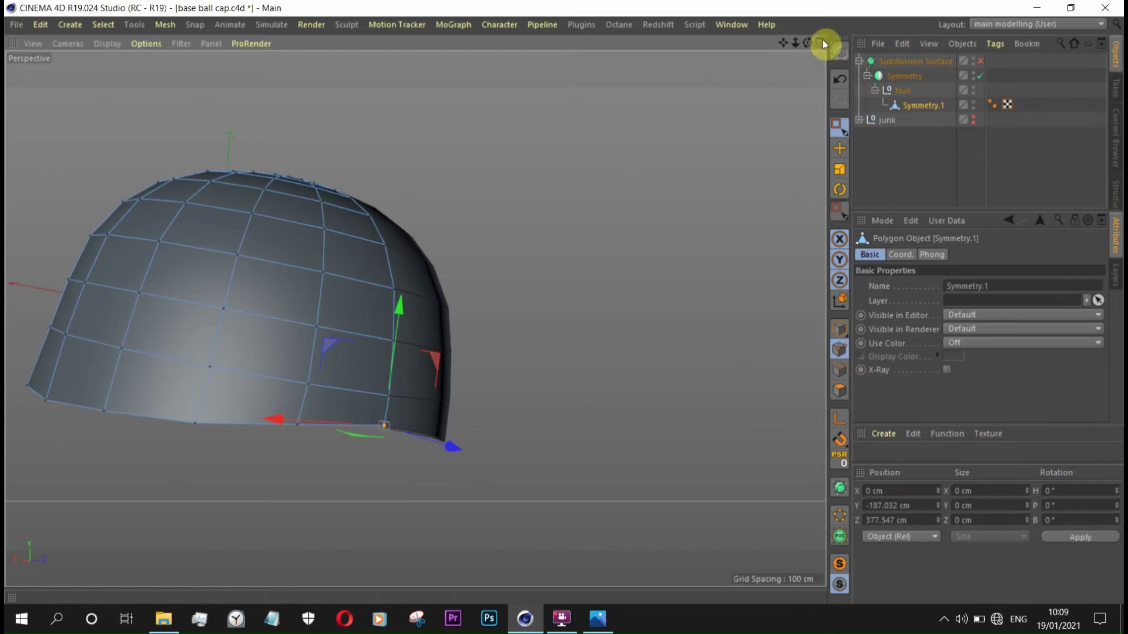
- From a side angle, raise a bottom rim vertex and select the next rim vertex
{"action": "left_click", "coordinate": [822, 44]}
{"action": "scroll", "coordinate": [204, 404], "scroll_direction": "down", "scroll_amount": 3}
{"action": "left_click", "coordinate": [403, 43]}
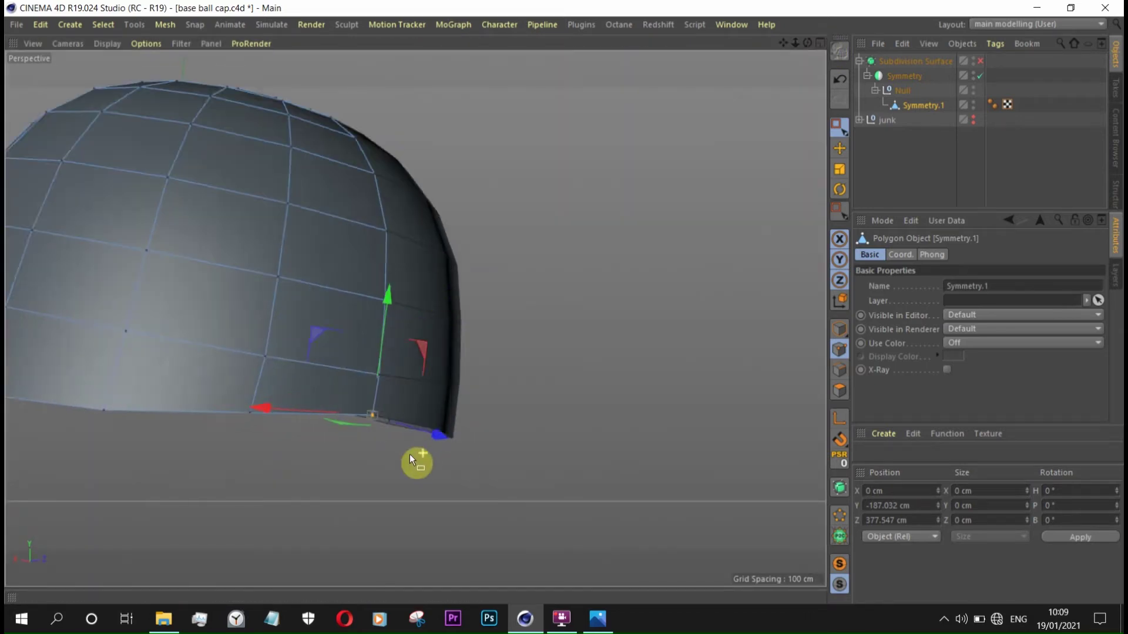
{"action": "left_click_drag", "start_coordinate": [410, 453], "coordinate": [333, 275], "text": "alt"}
{"action": "scroll", "coordinate": [313, 449], "scroll_direction": "up", "scroll_amount": 3}
{"action": "scroll", "coordinate": [329, 427], "scroll_direction": "up", "scroll_amount": 5}
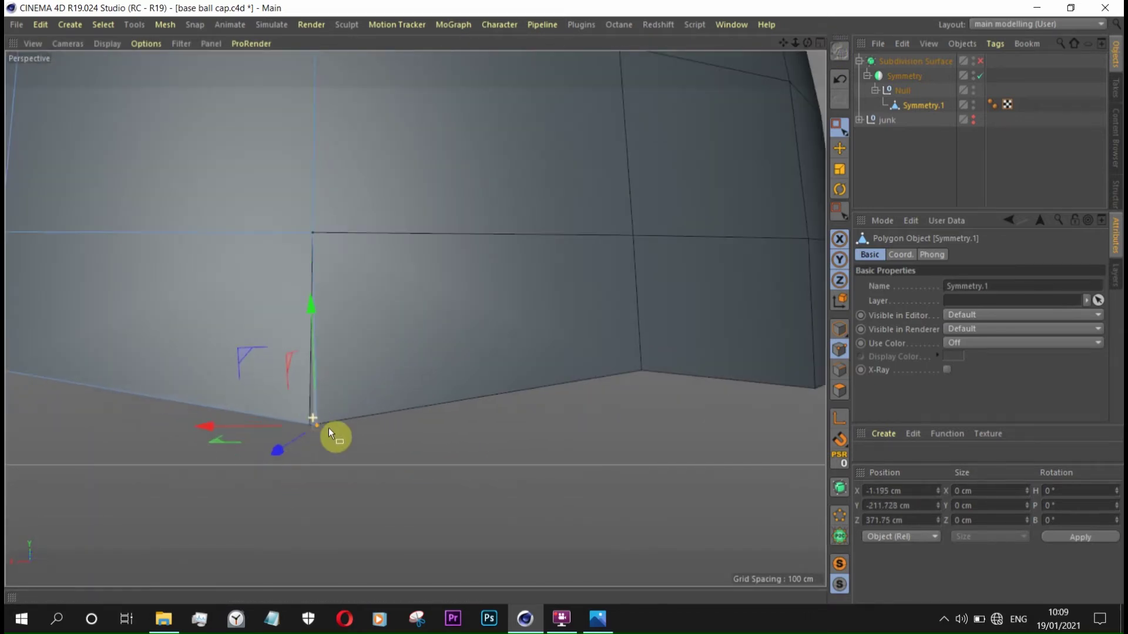
{"action": "scroll", "coordinate": [438, 398], "scroll_direction": "down", "scroll_amount": 5}
{"action": "mouse_move", "coordinate": [349, 297]}
{"action": "left_mouse_down"}
{"action": "mouse_move", "coordinate": [355, 265]}
{"action": "mouse_move", "coordinate": [557, 356]}
{"action": "mouse_move", "coordinate": [395, 323]}
{"action": "mouse_move", "coordinate": [250, 378]}
{"action": "mouse_move", "coordinate": [280, 312]}
{"action": "mouse_move", "coordinate": [327, 298]}
{"action": "mouse_move", "coordinate": [340, 329]}
{"action": "mouse_move", "coordinate": [513, 374]}
{"action": "mouse_move", "coordinate": [433, 344]}
{"action": "mouse_move", "coordinate": [558, 370]}
{"action": "left_mouse_up"}
{"action": "left_click", "coordinate": [277, 400]}
- Compare the rim against the side reference in four views and pick another rim corner point
{"action": "middle_click", "coordinate": [605, 350]}
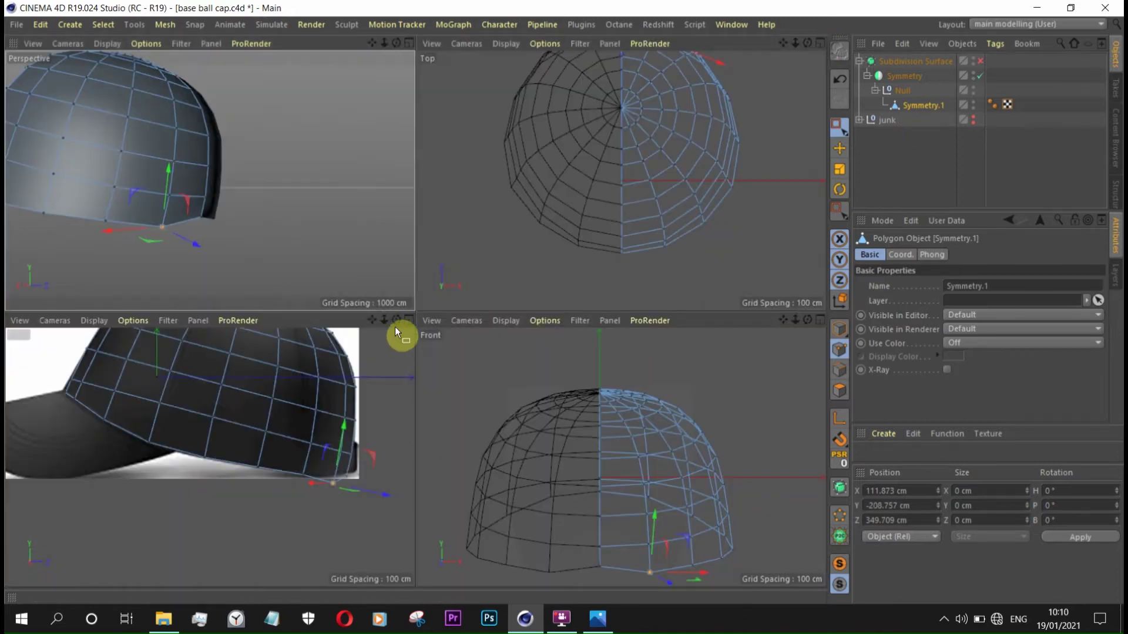
{"action": "middle_click", "coordinate": [407, 316]}
{"action": "middle_click", "coordinate": [337, 255]}
{"action": "middle_click", "coordinate": [411, 282]}
{"action": "mouse_move", "coordinate": [430, 288]}
{"action": "left_mouse_down", "text": "alt"}
{"action": "mouse_move", "coordinate": [282, 341]}
{"action": "mouse_move", "coordinate": [352, 386]}
{"action": "mouse_move", "coordinate": [345, 373]}
{"action": "mouse_move", "coordinate": [230, 369]}
{"action": "mouse_move", "coordinate": [428, 298]}
{"action": "mouse_move", "coordinate": [432, 287]}
{"action": "mouse_move", "coordinate": [557, 407]}
{"action": "mouse_move", "coordinate": [551, 293]}
{"action": "left_mouse_up", "text": "alt"}
{"action": "left_click", "coordinate": [528, 399]}
{"action": "mouse_move", "coordinate": [529, 399]}
{"action": "left_mouse_down", "text": "alt"}
{"action": "mouse_move", "coordinate": [618, 443]}
{"action": "mouse_move", "coordinate": [499, 393]}
{"action": "left_mouse_up", "text": "alt"}
{"action": "left_click", "coordinate": [67, 44]}
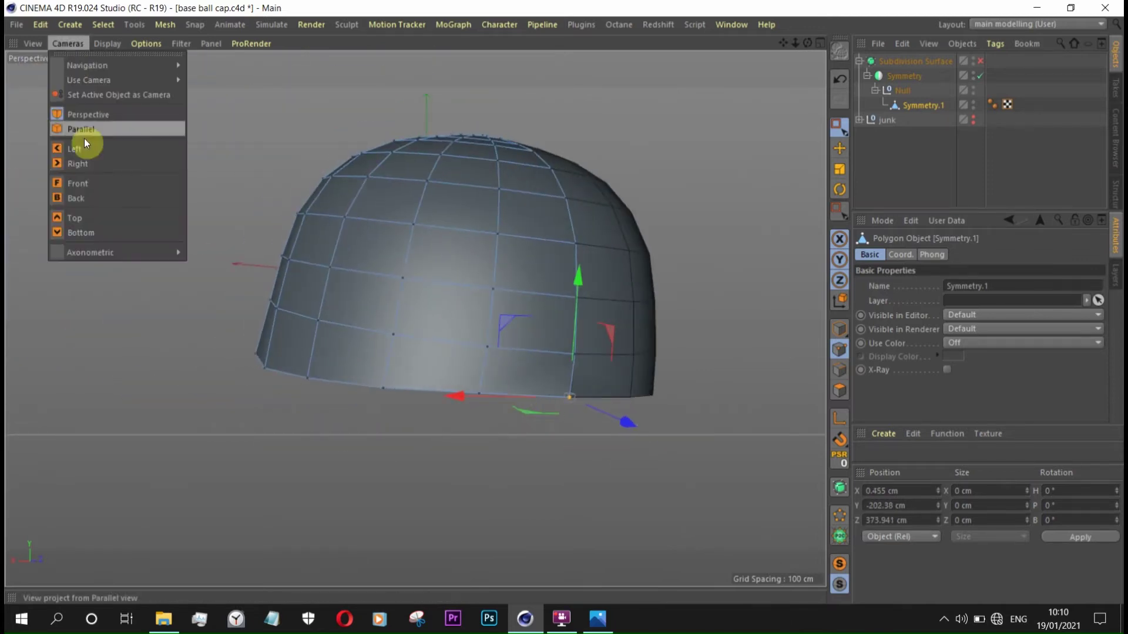
- In the Right view, raise the bottom rim points slightly and select the rim corner points
{"action": "left_click", "coordinate": [82, 162]}
{"action": "left_click_drag", "start_coordinate": [597, 416], "coordinate": [703, 500], "text": "alt"}
{"action": "scroll", "coordinate": [703, 499], "scroll_direction": "up", "scroll_amount": 2}
{"action": "left_click_drag", "start_coordinate": [257, 366], "coordinate": [558, 506]}
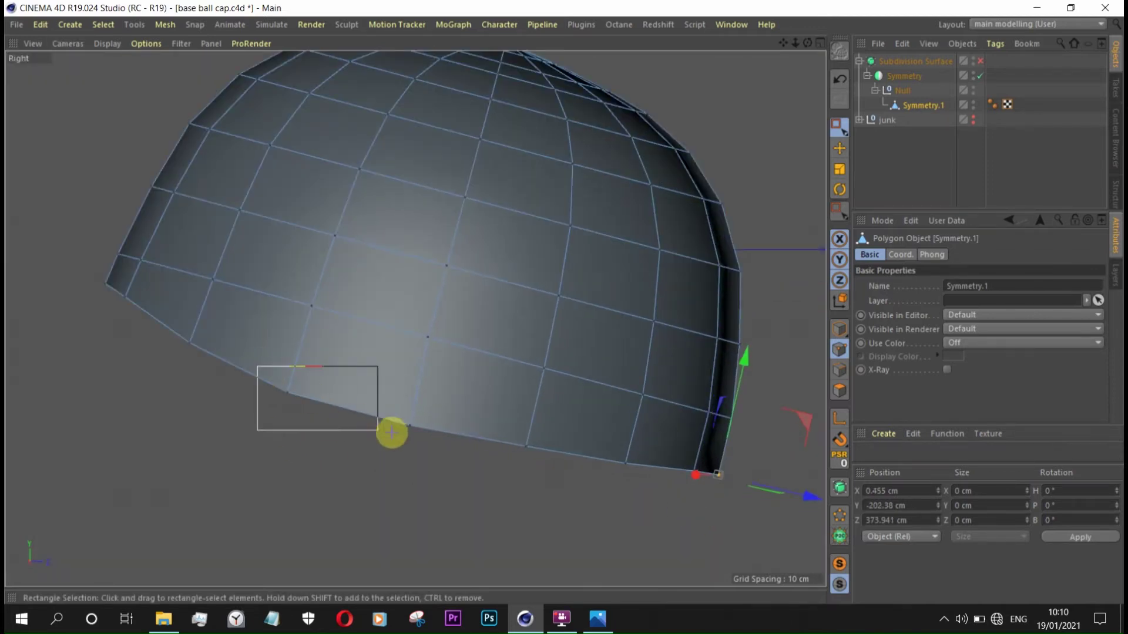
{"action": "left_click_drag", "start_coordinate": [404, 293], "coordinate": [407, 294]}
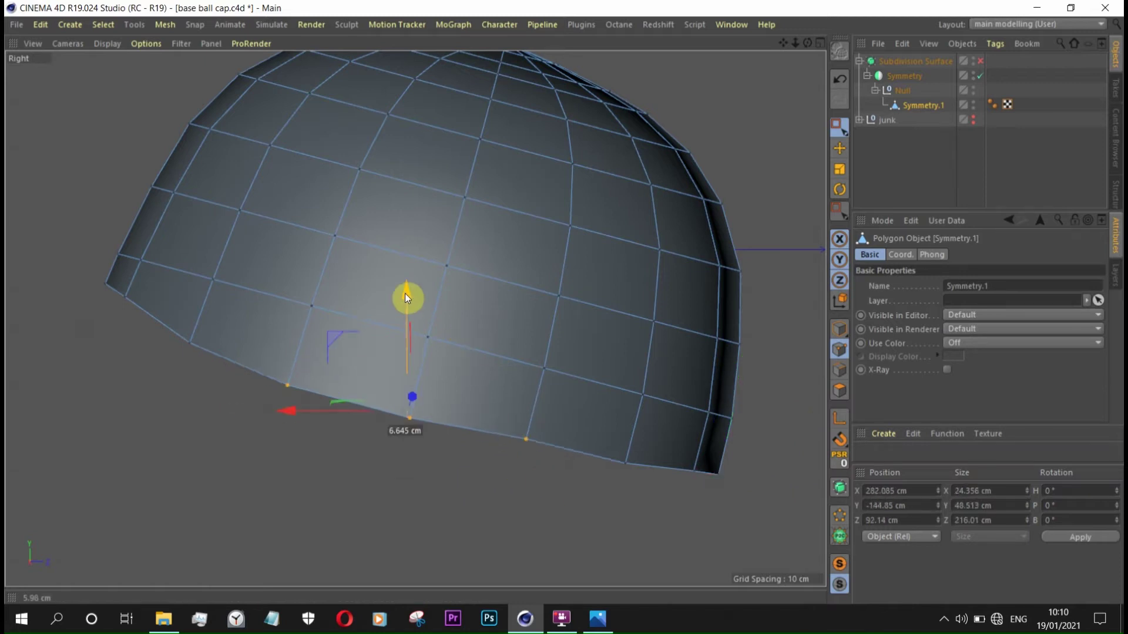
{"action": "left_click_drag", "start_coordinate": [497, 411], "coordinate": [536, 456]}
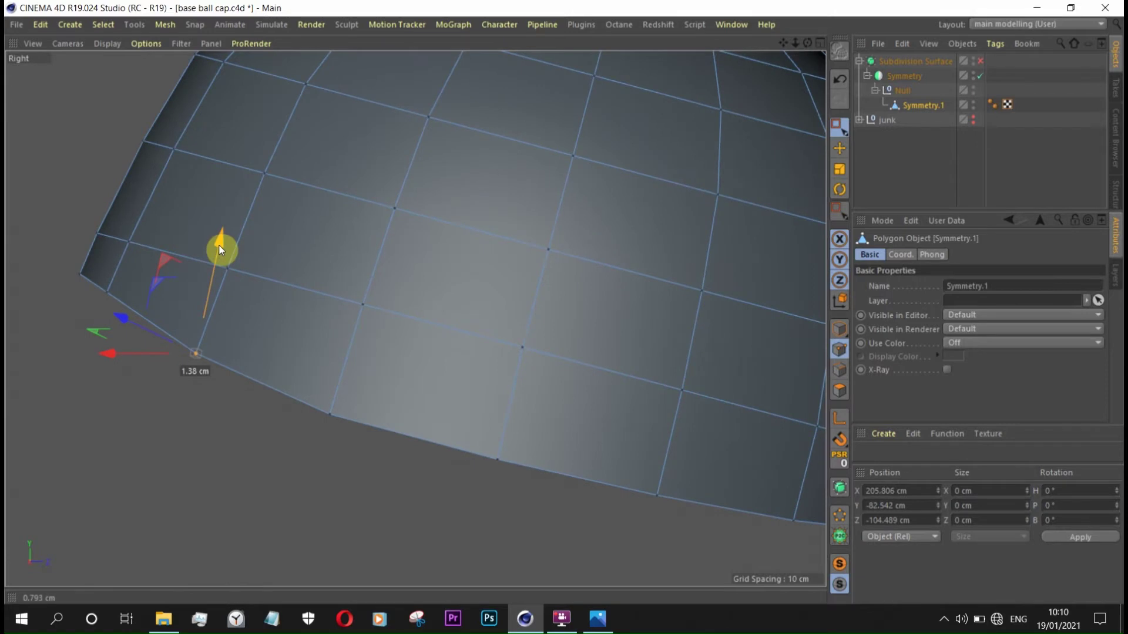
{"action": "scroll", "coordinate": [434, 372], "scroll_direction": "down", "scroll_amount": 5}
{"action": "scroll", "coordinate": [556, 403], "scroll_direction": "up", "scroll_amount": 5}
{"action": "left_click", "coordinate": [500, 393]}
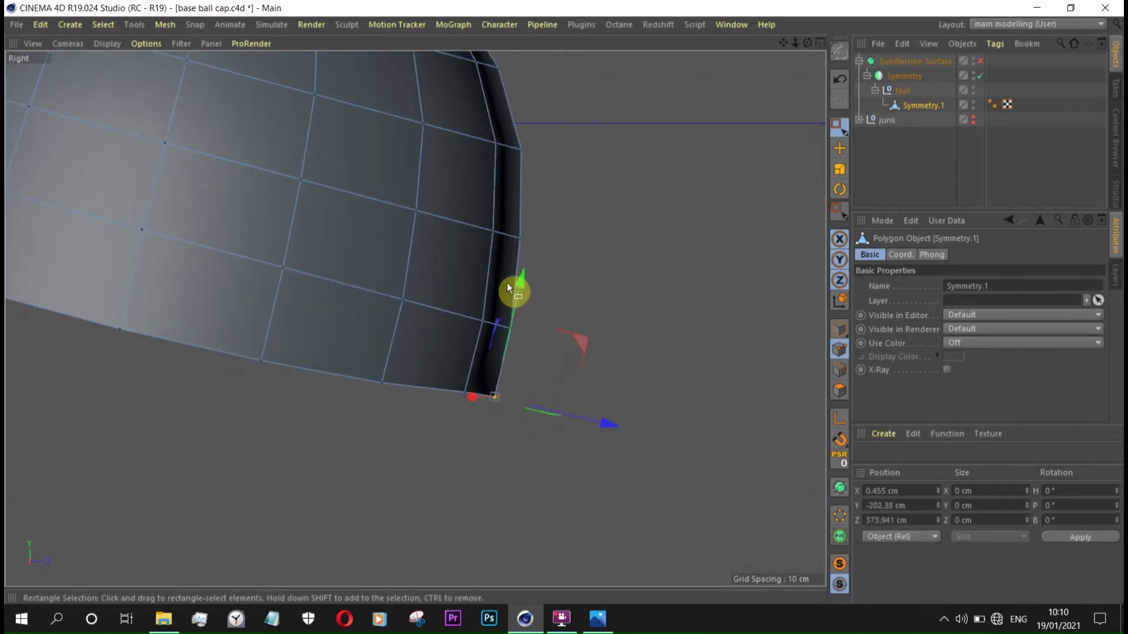
{"action": "scroll", "coordinate": [524, 276], "scroll_direction": "down", "scroll_amount": 3}
{"action": "left_click_drag", "start_coordinate": [188, 303], "coordinate": [229, 344]}
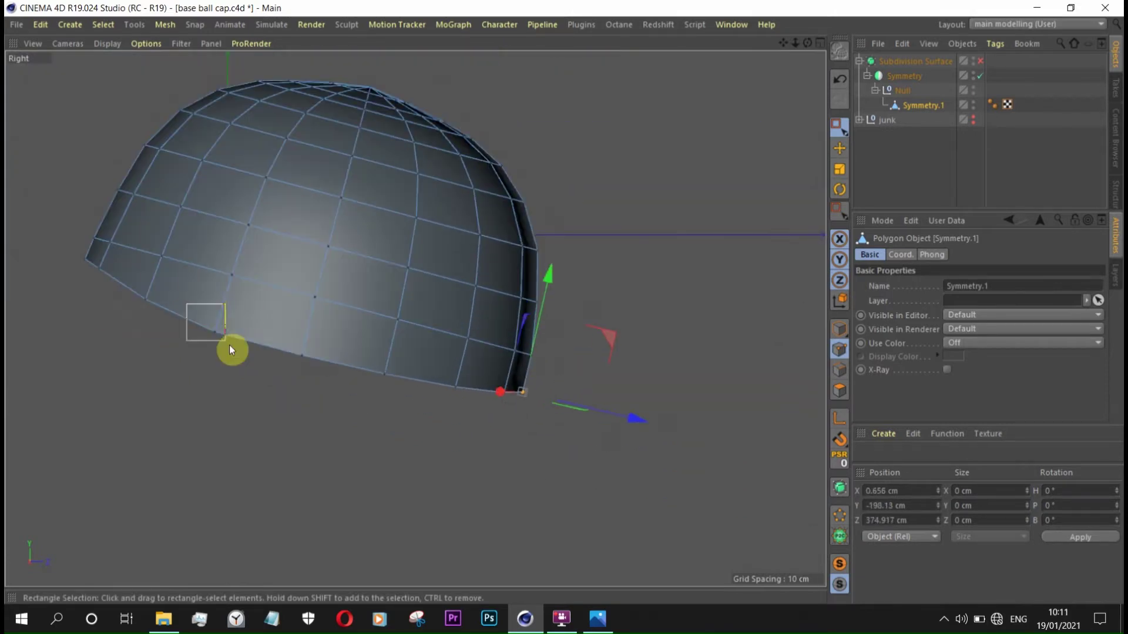
{"action": "scroll", "coordinate": [228, 228], "scroll_direction": "up", "scroll_amount": 3}
- Orbit the cap in perspective, then maximise the side view over the cap photo
{"action": "left_click", "coordinate": [68, 50]}
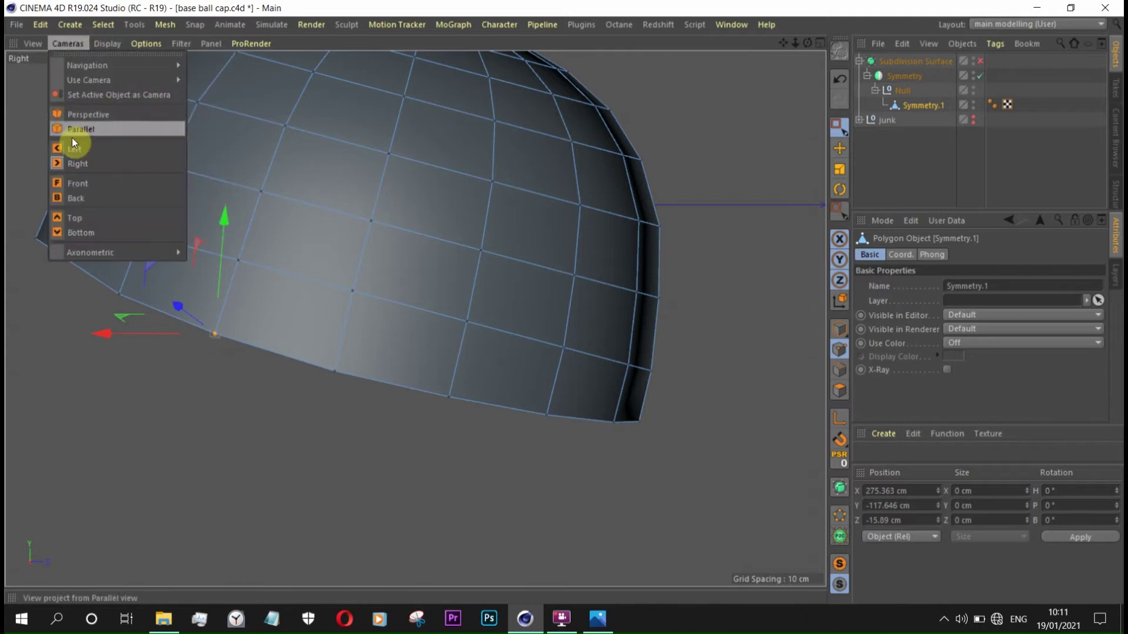
{"action": "left_click", "coordinate": [72, 138]}
{"action": "mouse_move", "coordinate": [461, 379]}
{"action": "left_mouse_down", "text": "alt"}
{"action": "mouse_move", "coordinate": [460, 301]}
{"action": "mouse_move", "coordinate": [488, 334]}
{"action": "mouse_move", "coordinate": [705, 368]}
{"action": "mouse_move", "coordinate": [541, 335]}
{"action": "mouse_move", "coordinate": [682, 395]}
{"action": "left_mouse_up", "text": "alt"}
{"action": "mouse_move", "coordinate": [682, 395]}
{"action": "left_mouse_down", "text": "alt"}
{"action": "mouse_move", "coordinate": [579, 361]}
{"action": "mouse_move", "coordinate": [730, 352]}
{"action": "mouse_move", "coordinate": [775, 335]}
{"action": "mouse_move", "coordinate": [675, 355]}
{"action": "mouse_move", "coordinate": [651, 315]}
{"action": "mouse_move", "coordinate": [730, 340]}
{"action": "mouse_move", "coordinate": [795, 340]}
{"action": "mouse_move", "coordinate": [945, 575]}
{"action": "left_mouse_up", "text": "alt"}
{"action": "mouse_move", "coordinate": [721, 438]}
{"action": "left_mouse_down", "text": "alt"}
{"action": "mouse_move", "coordinate": [683, 336]}
{"action": "mouse_move", "coordinate": [534, 265]}
{"action": "mouse_move", "coordinate": [640, 243]}
{"action": "mouse_move", "coordinate": [456, 310]}
{"action": "mouse_move", "coordinate": [718, 405]}
{"action": "mouse_move", "coordinate": [724, 363]}
{"action": "mouse_move", "coordinate": [653, 373]}
{"action": "left_mouse_up", "text": "alt"}
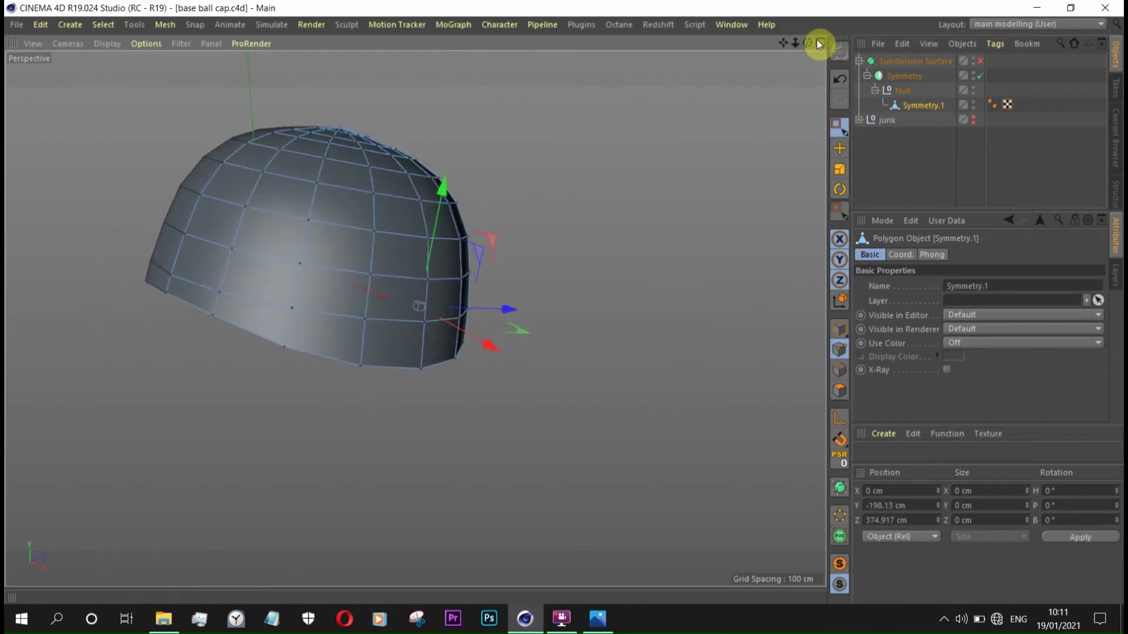
{"action": "left_click", "coordinate": [819, 43]}
{"action": "middle_click", "coordinate": [417, 405]}
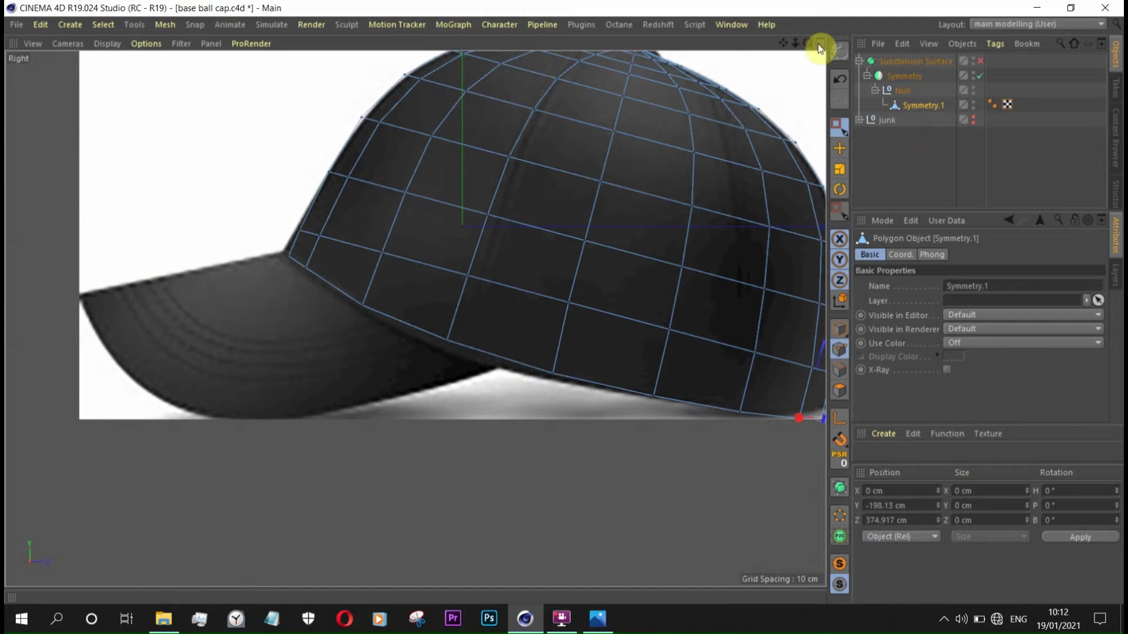
{"action": "scroll", "coordinate": [555, 374], "scroll_direction": "up", "scroll_amount": 5}
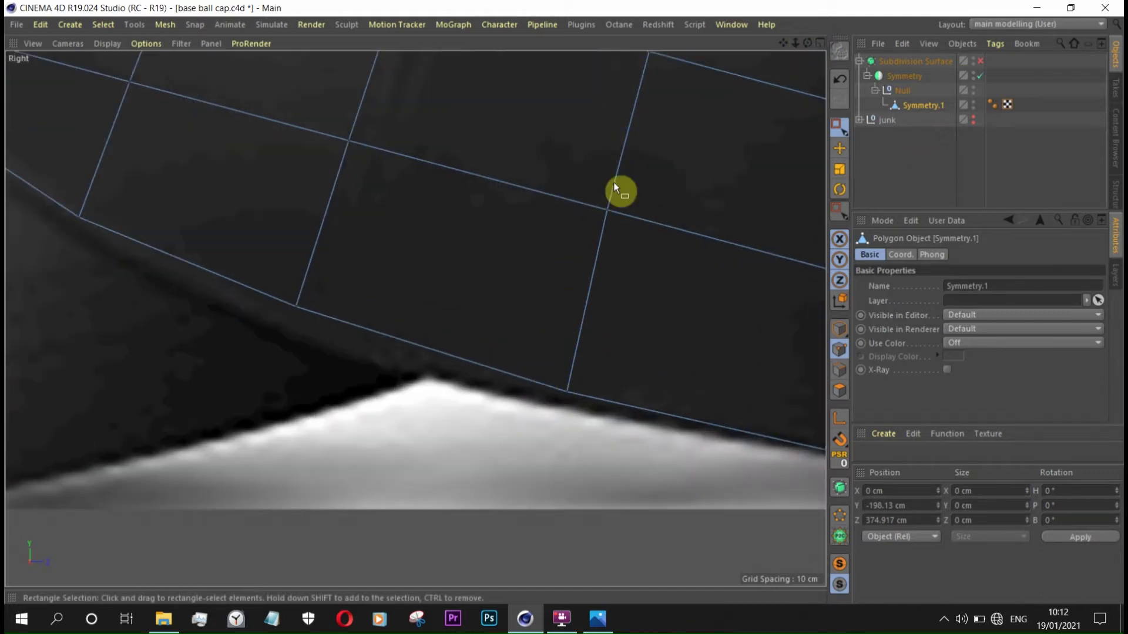
{"action": "scroll", "coordinate": [570, 290], "scroll_direction": "down", "scroll_amount": 4}
- Preview a loop cut across the crown with the Loop/Path Cut tool (K~L)
{"action": "key", "text": "k"}
{"action": "key", "text": "l"}
{"action": "left_click", "coordinate": [485, 232]}
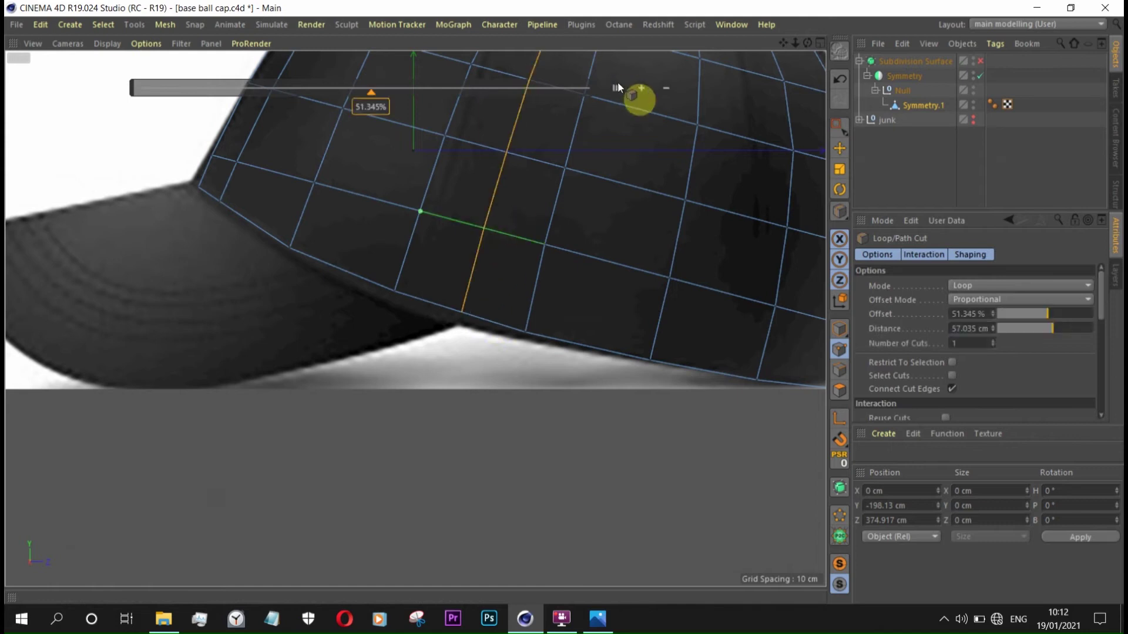
{"action": "scroll", "coordinate": [512, 256], "scroll_direction": "down", "scroll_amount": 5}
{"action": "left_click", "coordinate": [820, 43]}
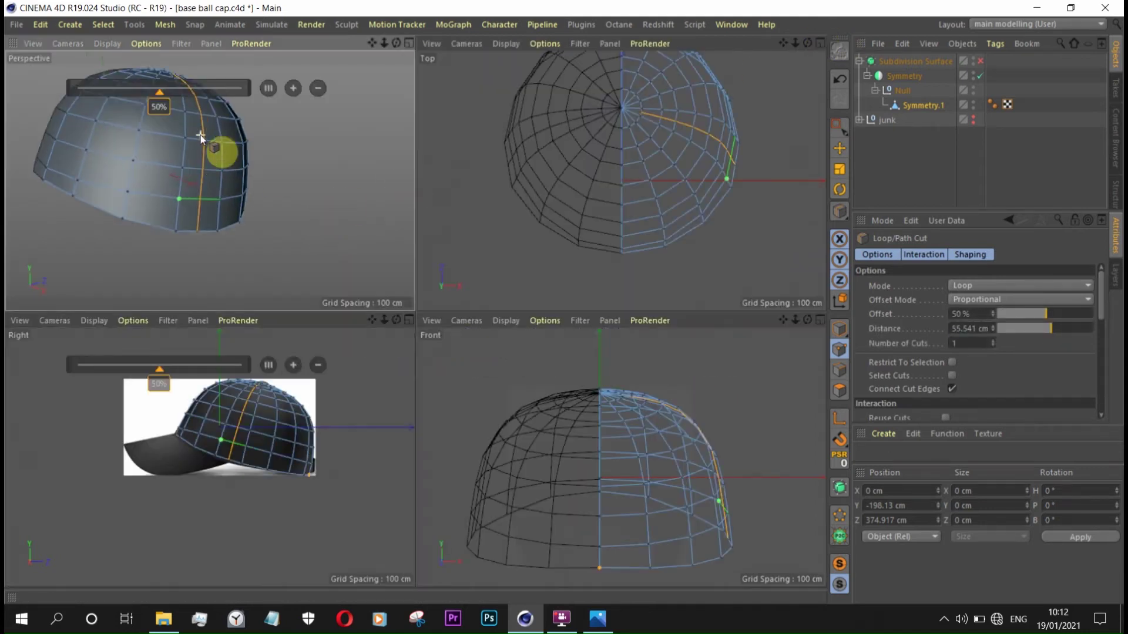
- Toggle the Subdivision Surface smoothing and view the crown in a single Perspective view
{"action": "left_click", "coordinate": [980, 61]}
{"action": "scroll", "coordinate": [352, 194], "scroll_direction": "down", "scroll_amount": 3}
{"action": "left_click", "coordinate": [107, 44]}
{"action": "left_click", "coordinate": [105, 68]}
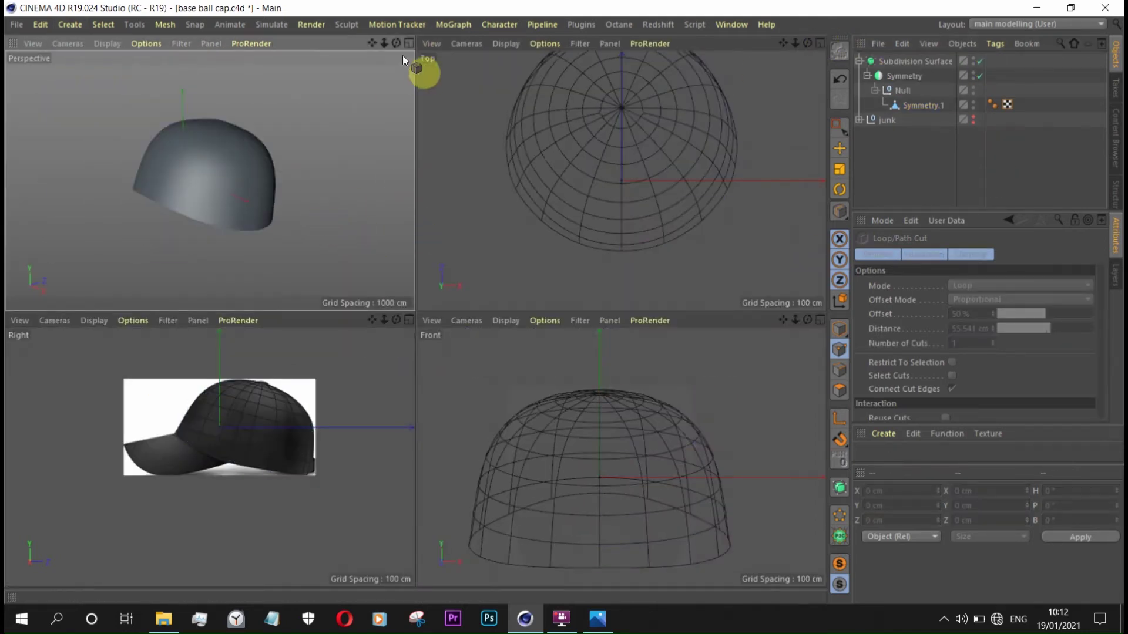
{"action": "middle_click", "coordinate": [403, 58]}
{"action": "mouse_move", "coordinate": [453, 237]}
{"action": "left_mouse_down", "text": "alt"}
{"action": "mouse_move", "coordinate": [375, 267]}
{"action": "mouse_move", "coordinate": [382, 213]}
{"action": "left_mouse_up", "text": "alt"}
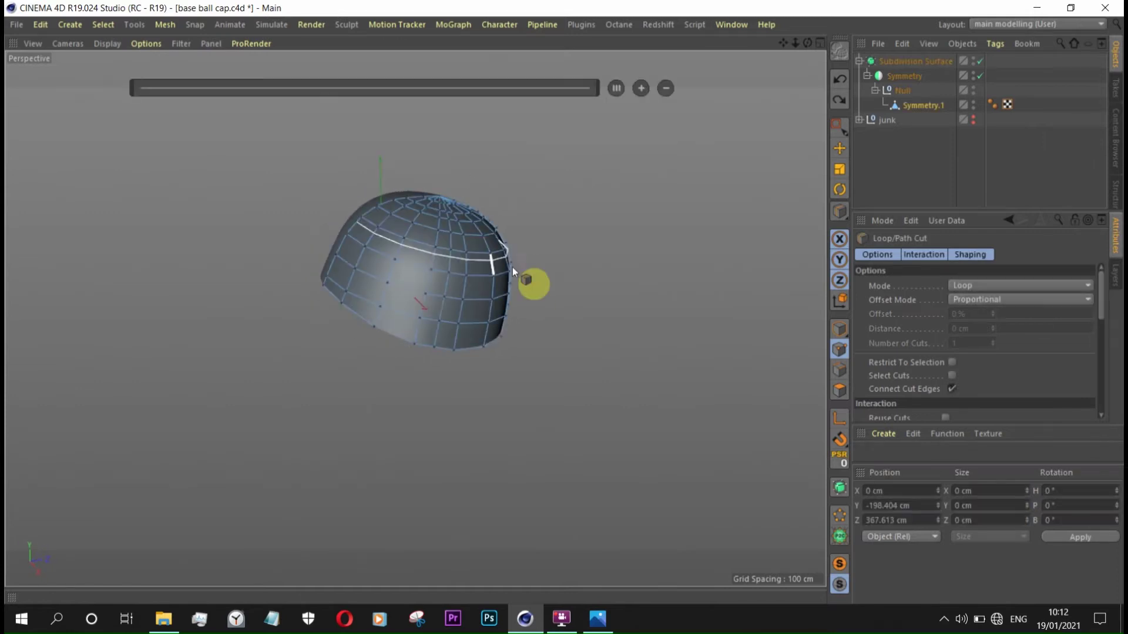
{"action": "left_click", "coordinate": [978, 65]}
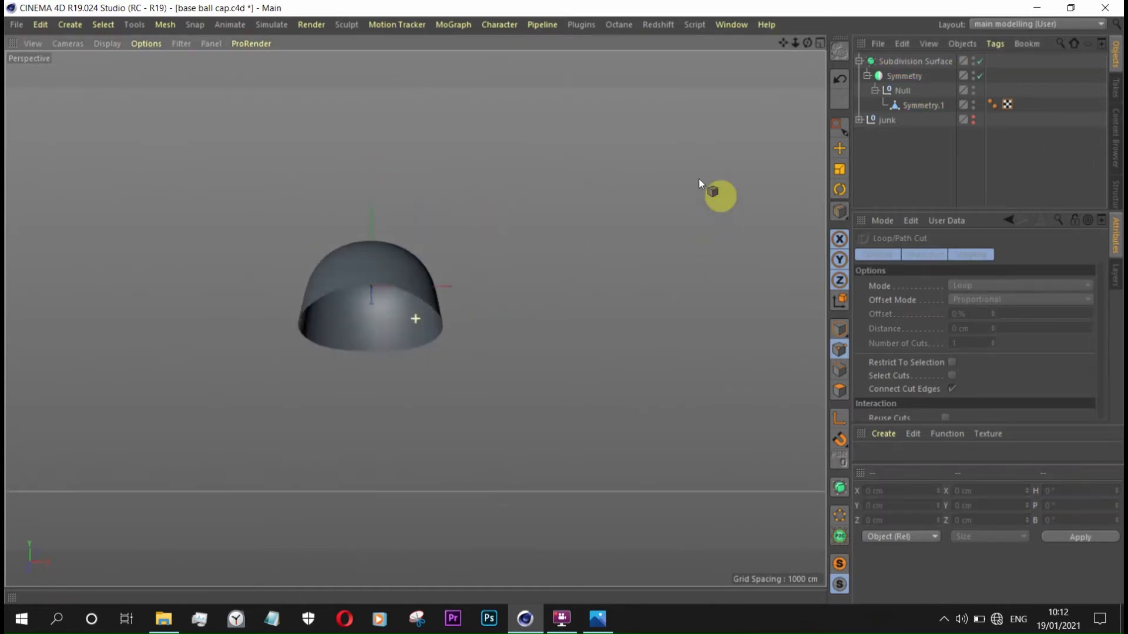
- Undo dragging Symmetry.1 into the junk null, collapse junk, and reselect Symmetry.1
{"action": "left_click_drag", "start_coordinate": [922, 105], "coordinate": [904, 120]}
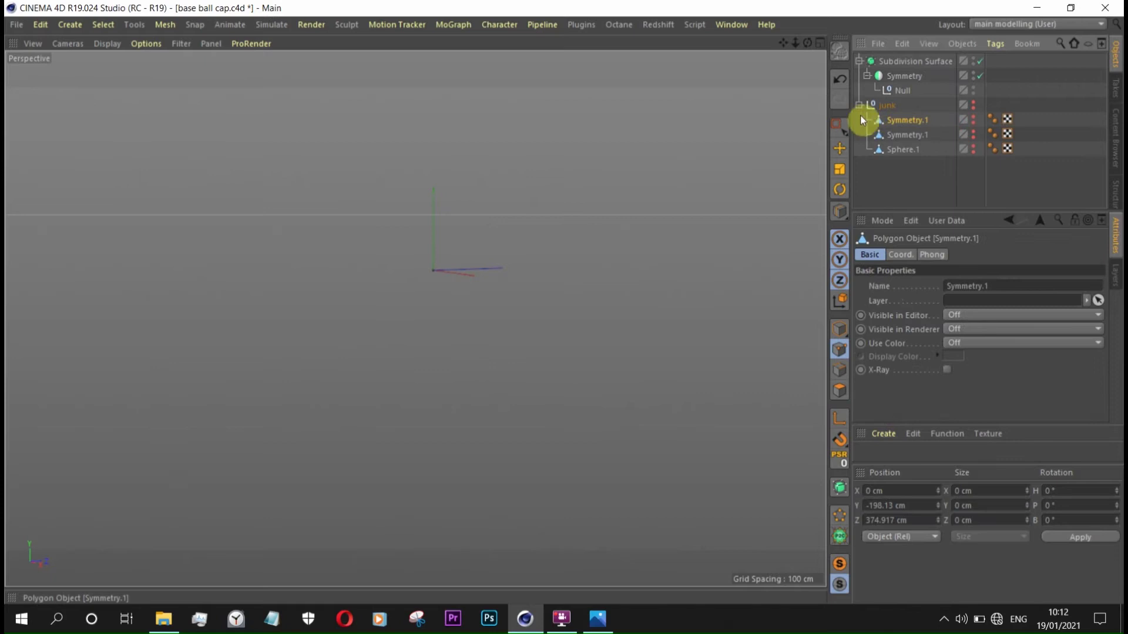
{"action": "key", "text": "ctrl+z"}
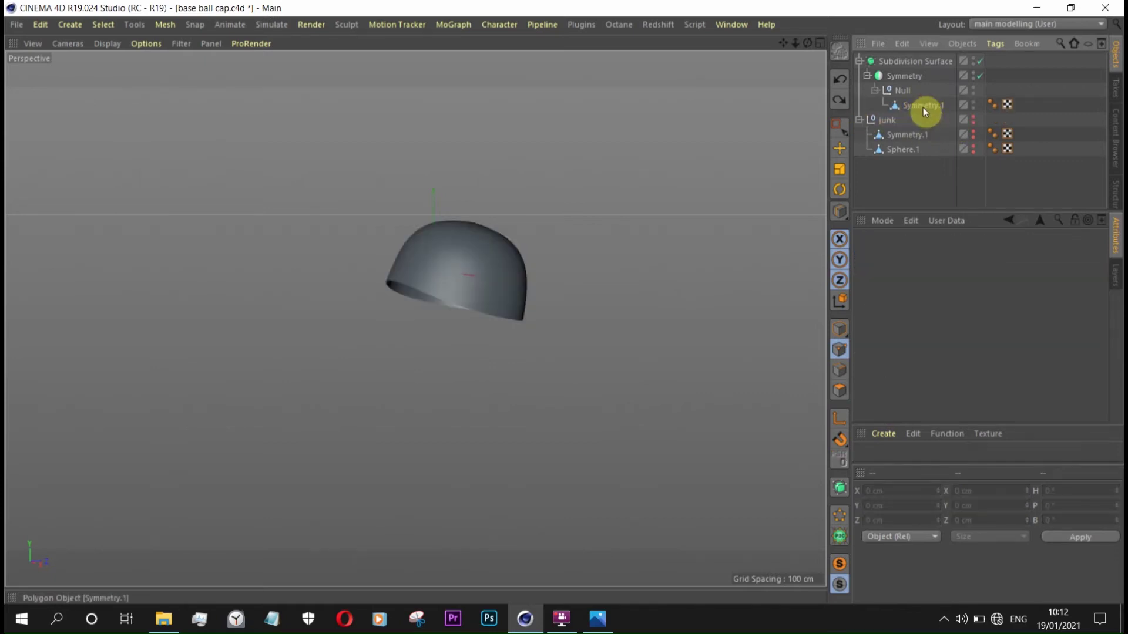
{"action": "left_click_drag", "start_coordinate": [924, 116], "coordinate": [923, 107]}
{"action": "left_click", "coordinate": [858, 120]}
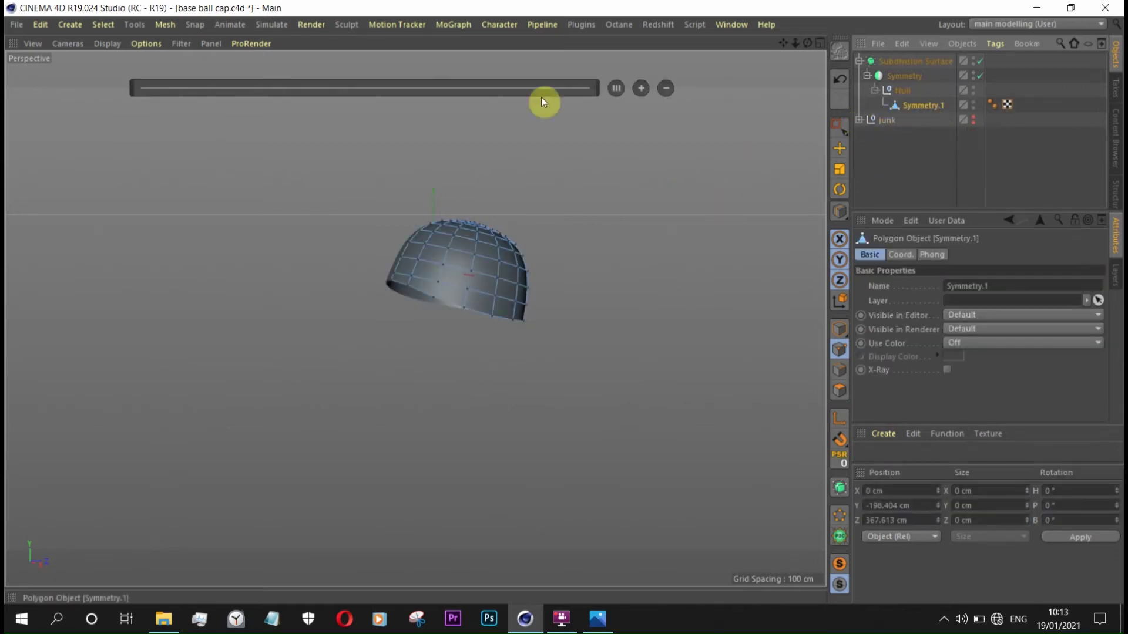
{"action": "left_click", "coordinate": [840, 369]}
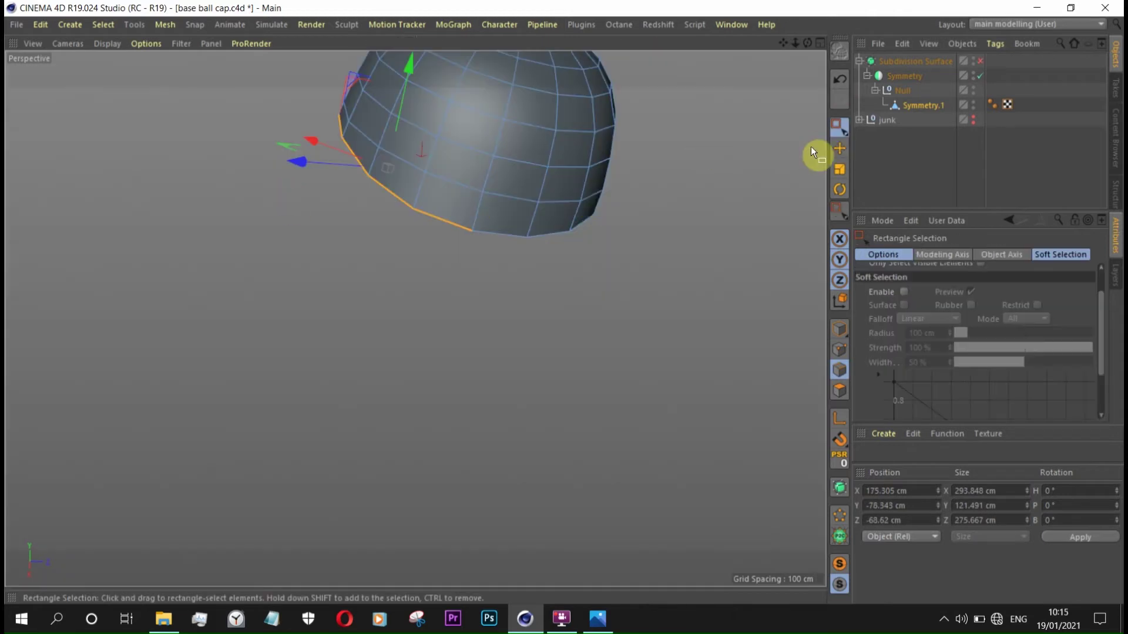
- Extrude the crown's front lower edges into a brim, lowering and extending it along the photo
{"action": "left_click", "coordinate": [840, 148]}
{"action": "mouse_move", "coordinate": [314, 208]}
{"action": "left_mouse_down"}
{"action": "mouse_move", "coordinate": [330, 185]}
{"action": "mouse_move", "coordinate": [623, 201]}
{"action": "mouse_move", "coordinate": [423, 202]}
{"action": "mouse_move", "coordinate": [463, 144]}
{"action": "mouse_move", "coordinate": [574, 108]}
{"action": "mouse_move", "coordinate": [454, 228]}
{"action": "mouse_move", "coordinate": [330, 176]}
{"action": "mouse_move", "coordinate": [549, 117]}
{"action": "mouse_move", "coordinate": [396, 244]}
{"action": "mouse_move", "coordinate": [300, 192]}
{"action": "mouse_move", "coordinate": [345, 172]}
{"action": "left_mouse_up"}
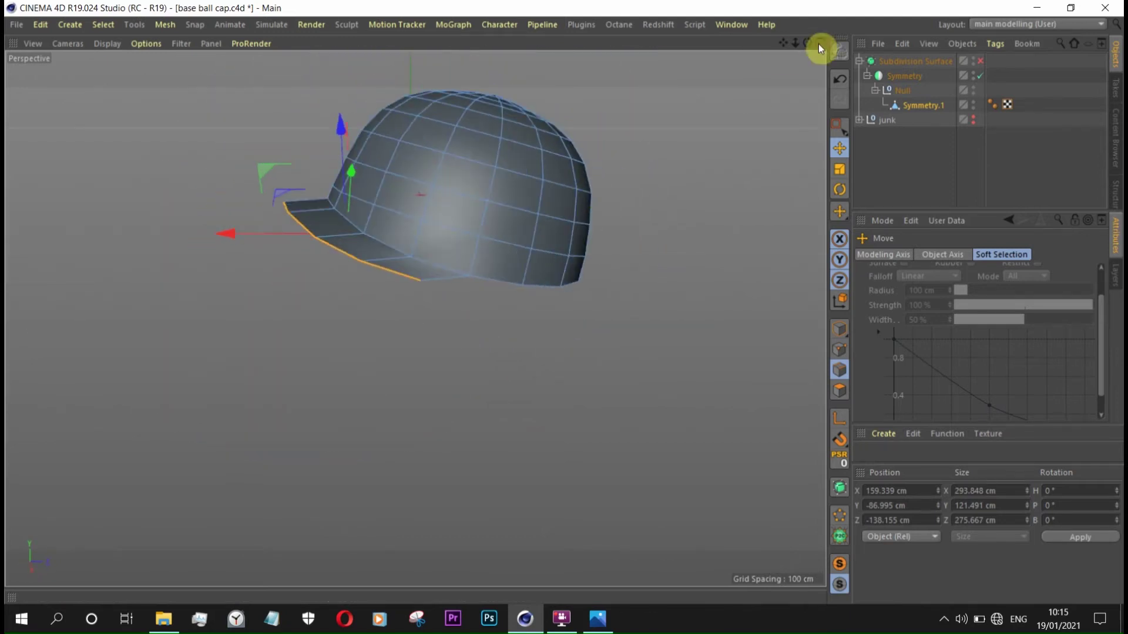
{"action": "left_click", "coordinate": [820, 44]}
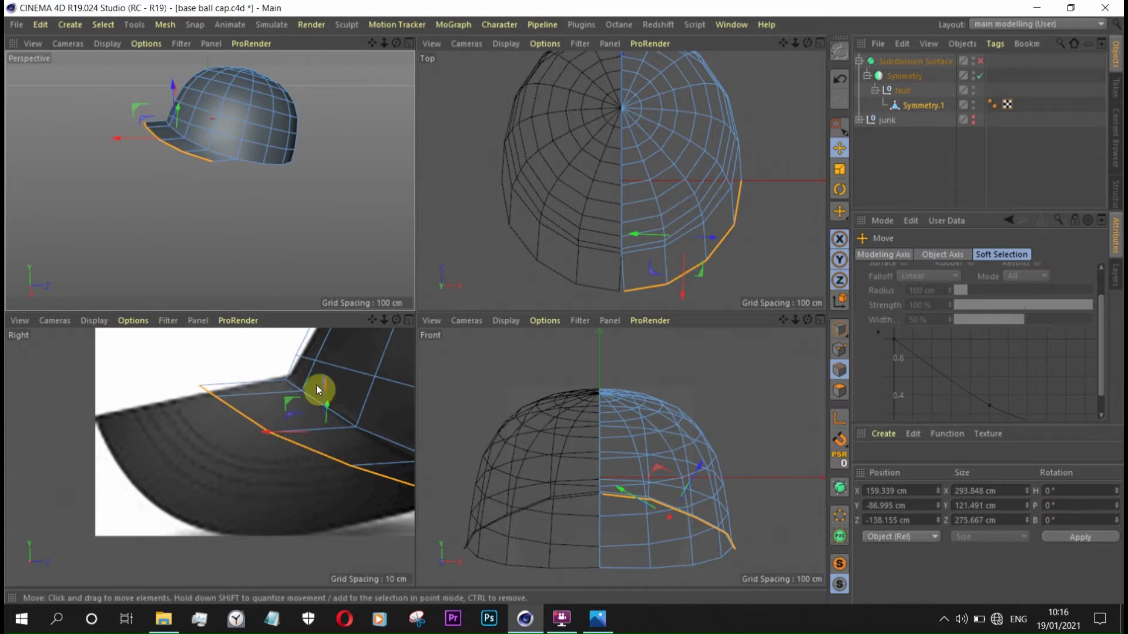
{"action": "left_click_drag", "start_coordinate": [328, 406], "coordinate": [334, 418]}
{"action": "mouse_move", "coordinate": [315, 221]}
{"action": "left_mouse_down"}
{"action": "mouse_move", "coordinate": [163, 208]}
{"action": "mouse_move", "coordinate": [396, 224]}
{"action": "left_mouse_up"}
- Orbit around the new brim in Perspective and save the file
{"action": "scroll", "coordinate": [268, 234], "scroll_direction": "up", "scroll_amount": 5}
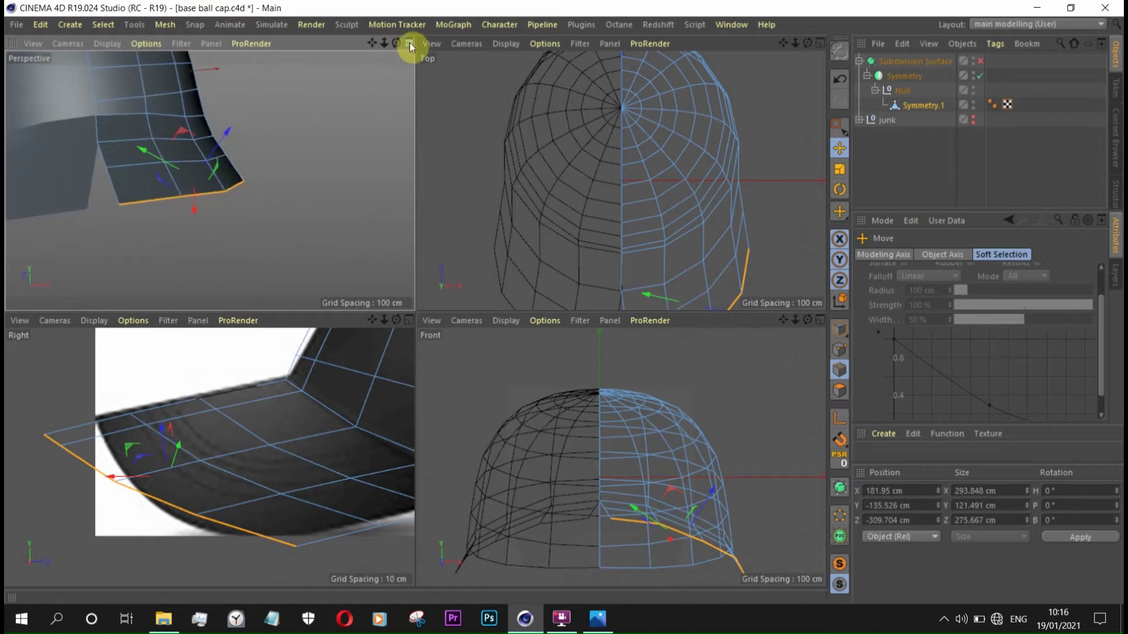
{"action": "left_click", "coordinate": [410, 41]}
{"action": "left_click_drag", "start_coordinate": [470, 271], "coordinate": [269, 262], "text": "alt"}
{"action": "scroll", "coordinate": [235, 200], "scroll_direction": "down", "scroll_amount": 2}
{"action": "mouse_move", "coordinate": [168, 173]}
{"action": "left_mouse_down", "text": "alt"}
{"action": "mouse_move", "coordinate": [381, 207]}
{"action": "mouse_move", "coordinate": [504, 280]}
{"action": "left_mouse_up", "text": "alt"}
{"action": "key", "text": "ctrl+s"}
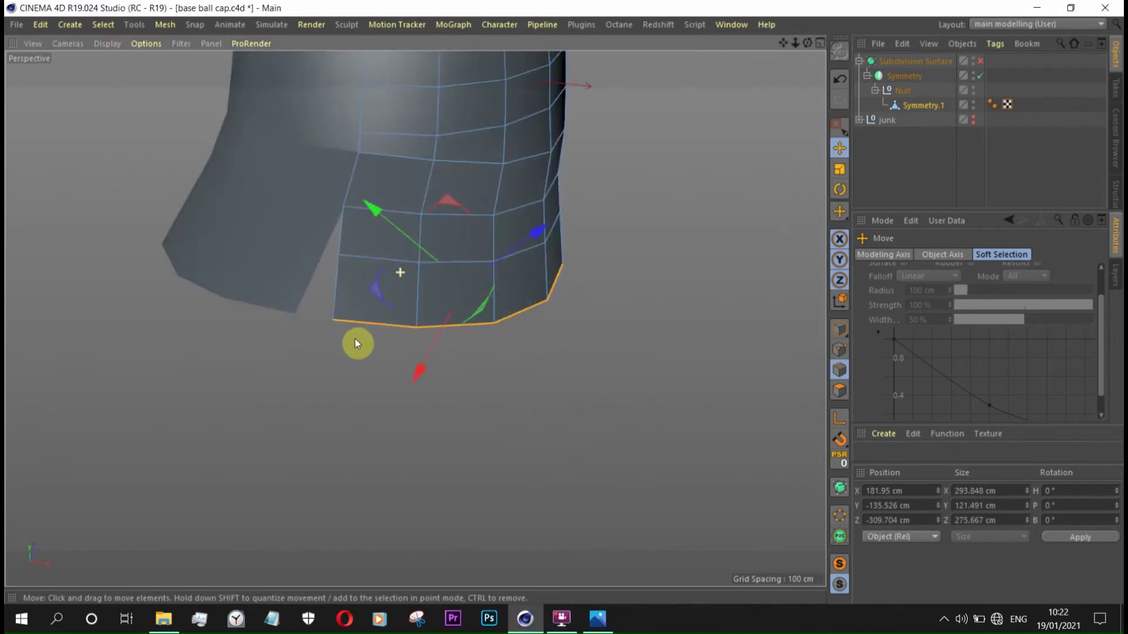
{"action": "mouse_move", "coordinate": [355, 339]}
{"action": "left_mouse_down", "text": "alt"}
{"action": "mouse_move", "coordinate": [442, 332]}
{"action": "mouse_move", "coordinate": [356, 168]}
{"action": "mouse_move", "coordinate": [394, 148]}
{"action": "left_mouse_up", "text": "alt"}
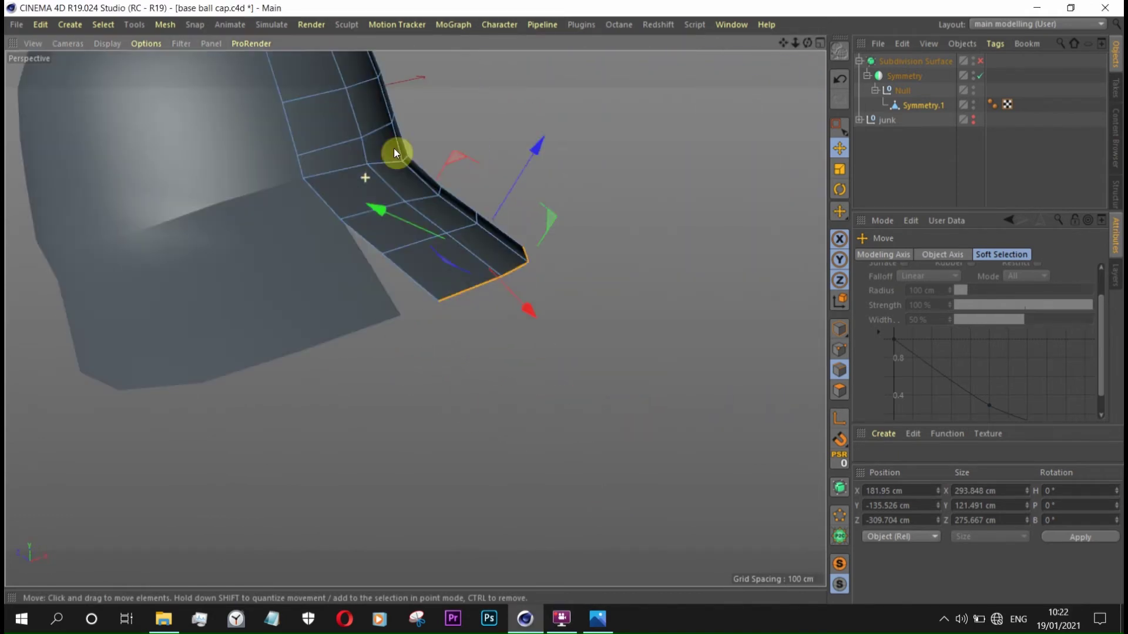
- In Point mode, move a brim point onto the centre line
{"action": "left_click", "coordinate": [844, 353]}
{"action": "mouse_move", "coordinate": [477, 316]}
{"action": "left_mouse_down", "text": "alt"}
{"action": "mouse_move", "coordinate": [398, 249]}
{"action": "mouse_move", "coordinate": [358, 184]}
{"action": "left_mouse_up", "text": "alt"}
{"action": "right_click", "coordinate": [357, 185]}
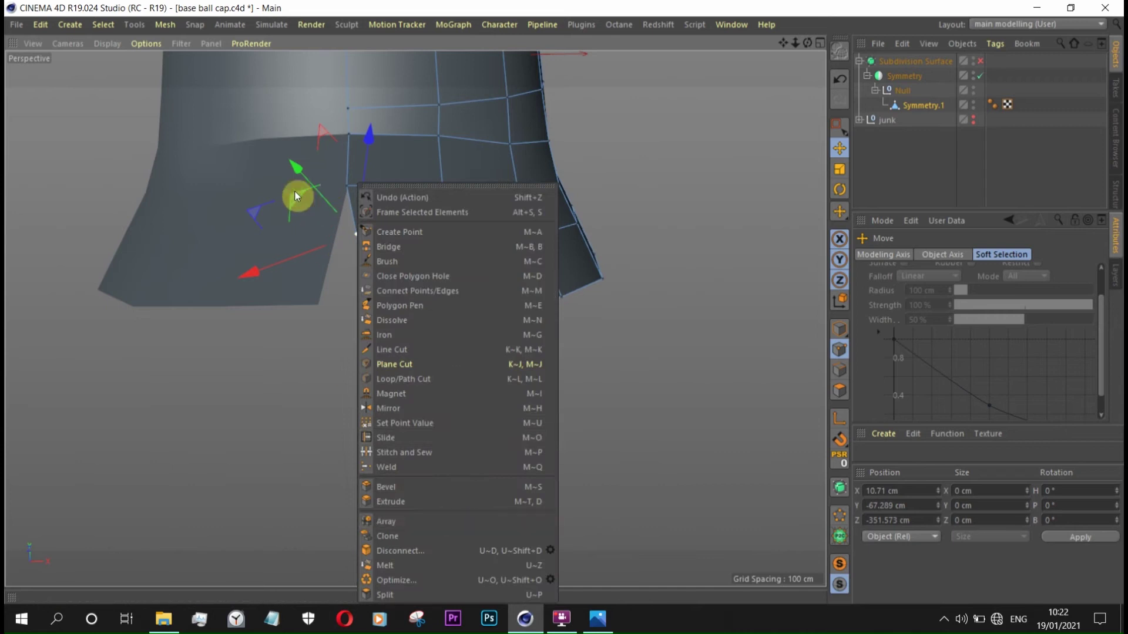
{"action": "right_click", "coordinate": [294, 192]}
{"action": "left_click", "coordinate": [405, 461]}
{"action": "scroll", "coordinate": [372, 224], "scroll_direction": "up", "scroll_amount": 3}
{"action": "left_click_drag", "start_coordinate": [467, 255], "coordinate": [450, 256]}
- Set the brim's bottom corner point to X 0 cm
{"action": "left_click", "coordinate": [370, 386]}
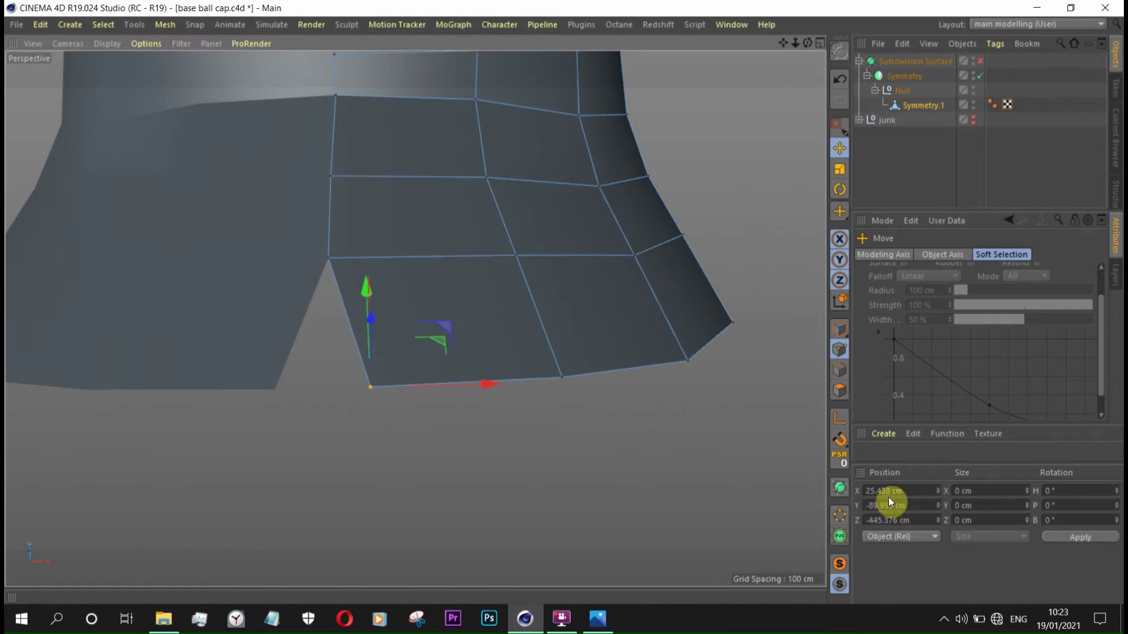
{"action": "type", "text": "0"}
{"action": "key", "text": "Return"}
{"action": "scroll", "coordinate": [741, 436], "scroll_direction": "down", "scroll_amount": 3}
{"action": "left_click_drag", "start_coordinate": [740, 436], "coordinate": [453, 182], "text": "alt"}
{"action": "scroll", "coordinate": [552, 375], "scroll_direction": "up", "scroll_amount": 4}
- Select the bottom brim corner point and inspect the brim up close
{"action": "left_click", "coordinate": [551, 371]}
{"action": "mouse_move", "coordinate": [551, 371]}
{"action": "left_mouse_down", "text": "alt"}
{"action": "mouse_move", "coordinate": [705, 340]}
{"action": "mouse_move", "coordinate": [625, 282]}
{"action": "mouse_move", "coordinate": [554, 166]}
{"action": "mouse_move", "coordinate": [651, 186]}
{"action": "mouse_move", "coordinate": [685, 287]}
{"action": "mouse_move", "coordinate": [485, 315]}
{"action": "mouse_move", "coordinate": [569, 330]}
{"action": "mouse_move", "coordinate": [640, 370]}
{"action": "mouse_move", "coordinate": [723, 368]}
{"action": "mouse_move", "coordinate": [356, 383]}
{"action": "mouse_move", "coordinate": [358, 487]}
{"action": "left_mouse_up", "text": "alt"}
{"action": "scroll", "coordinate": [660, 276], "scroll_direction": "up", "scroll_amount": 3}
{"action": "scroll", "coordinate": [672, 308], "scroll_direction": "down", "scroll_amount": 3}
{"action": "scroll", "coordinate": [393, 407], "scroll_direction": "up", "scroll_amount": 3}
{"action": "scroll", "coordinate": [726, 326], "scroll_direction": "down", "scroll_amount": 2}
{"action": "middle_click", "coordinate": [312, 403]}
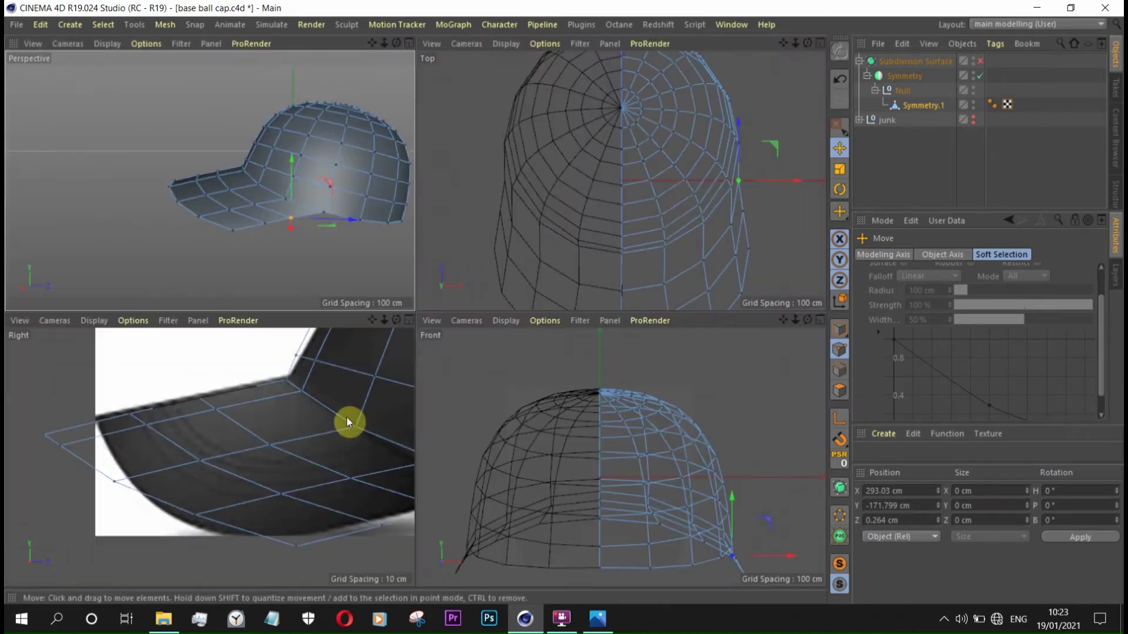
- In the Right view, shift the brim tip points forward to match the photo
{"action": "middle_click", "coordinate": [400, 328]}
{"action": "left_click_drag", "start_coordinate": [250, 306], "coordinate": [270, 304]}
{"action": "scroll", "coordinate": [403, 384], "scroll_direction": "down", "scroll_amount": 3}
{"action": "scroll", "coordinate": [403, 384], "scroll_direction": "down", "scroll_amount": 3}
{"action": "middle_click", "coordinate": [218, 178]}
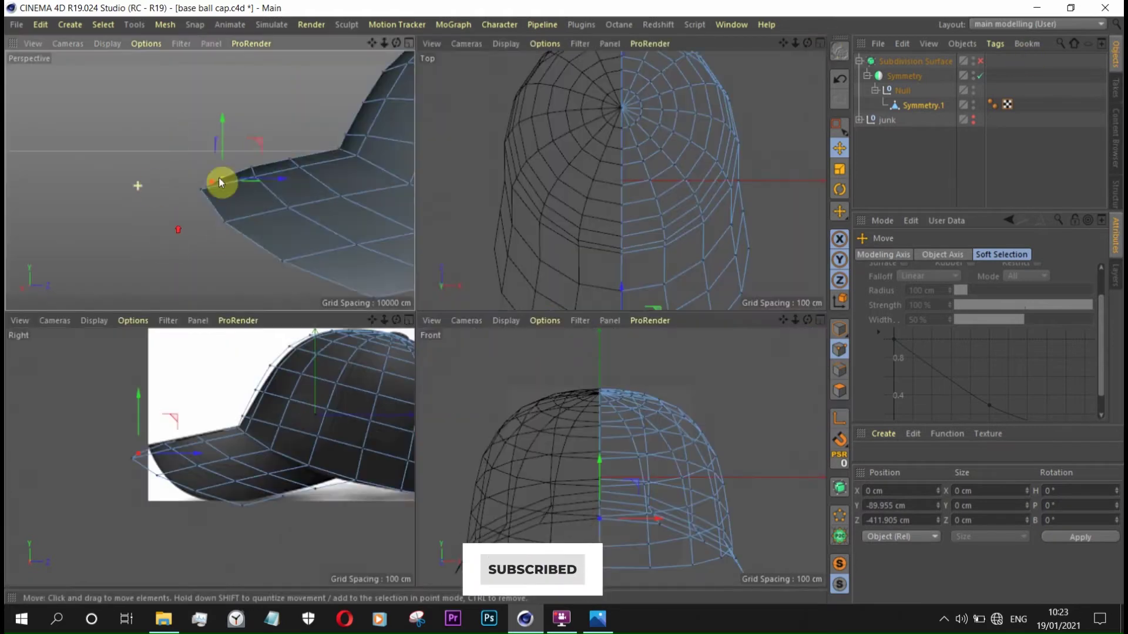
{"action": "left_click_drag", "start_coordinate": [282, 220], "coordinate": [252, 223]}
{"action": "scroll", "coordinate": [151, 438], "scroll_direction": "up", "scroll_amount": 2}
{"action": "scroll", "coordinate": [150, 438], "scroll_direction": "up", "scroll_amount": 2}
{"action": "scroll", "coordinate": [174, 409], "scroll_direction": "up", "scroll_amount": 2}
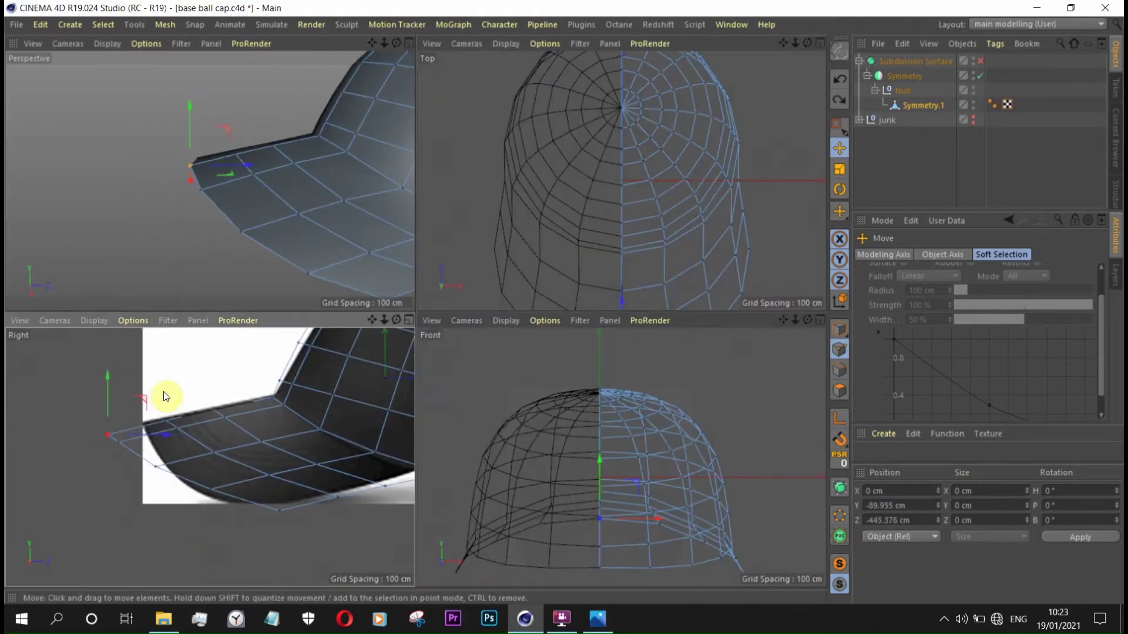
{"action": "scroll", "coordinate": [174, 409], "scroll_direction": "up", "scroll_amount": 1}
- Slide the brim's edge loop outward toward the rim
{"action": "left_click", "coordinate": [297, 591]}
{"action": "right_click", "coordinate": [253, 446]}
{"action": "left_click", "coordinate": [259, 432]}
{"action": "left_click_drag", "start_coordinate": [218, 447], "coordinate": [329, 432]}
{"action": "scroll", "coordinate": [245, 428], "scroll_direction": "up", "scroll_amount": 3}
{"action": "scroll", "coordinate": [185, 463], "scroll_direction": "down", "scroll_amount": 3}
{"action": "left_click_drag", "start_coordinate": [185, 463], "coordinate": [107, 453]}
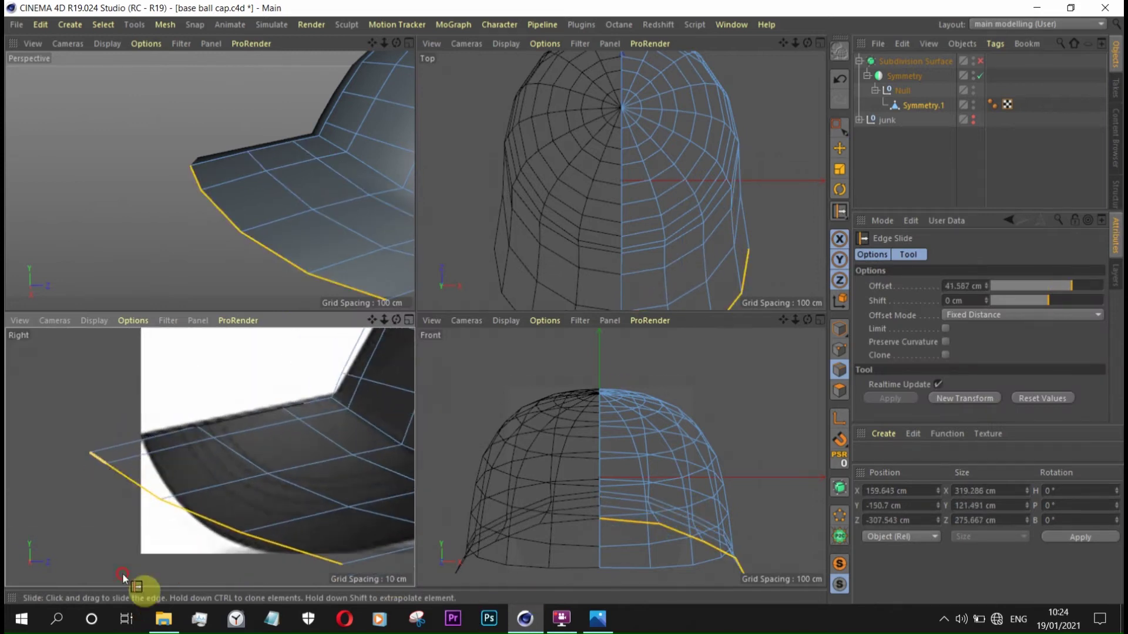
- In Point mode, move the brim tip points onto the photo outline
{"action": "left_click", "coordinate": [840, 349]}
{"action": "left_click", "coordinate": [839, 148]}
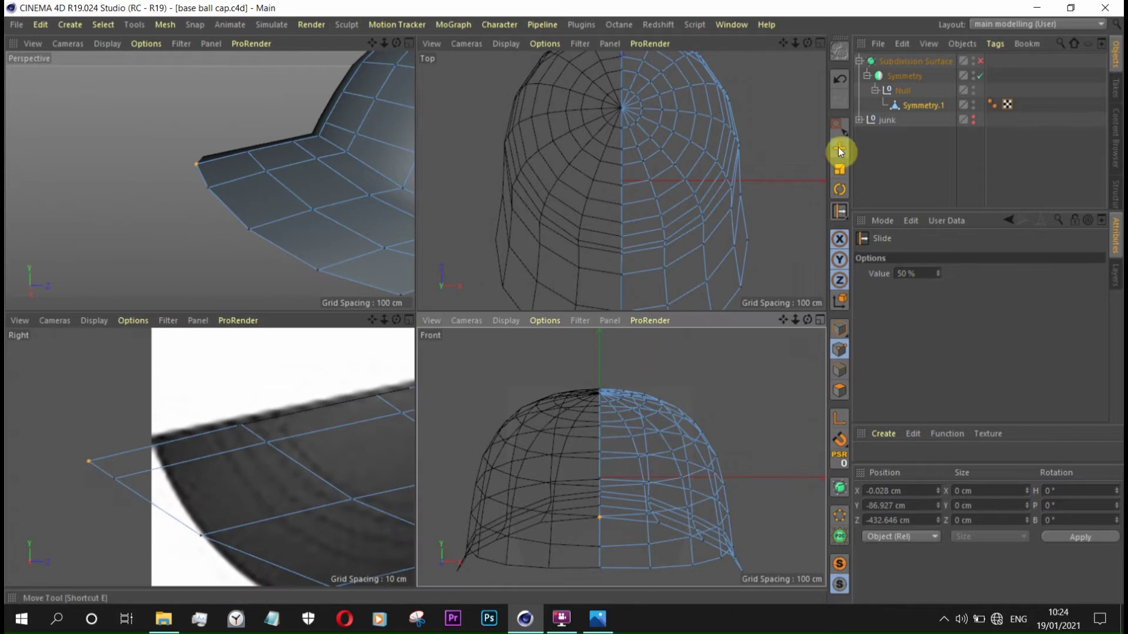
{"action": "left_click", "coordinate": [86, 459]}
{"action": "left_click_drag", "start_coordinate": [86, 470], "coordinate": [236, 398]}
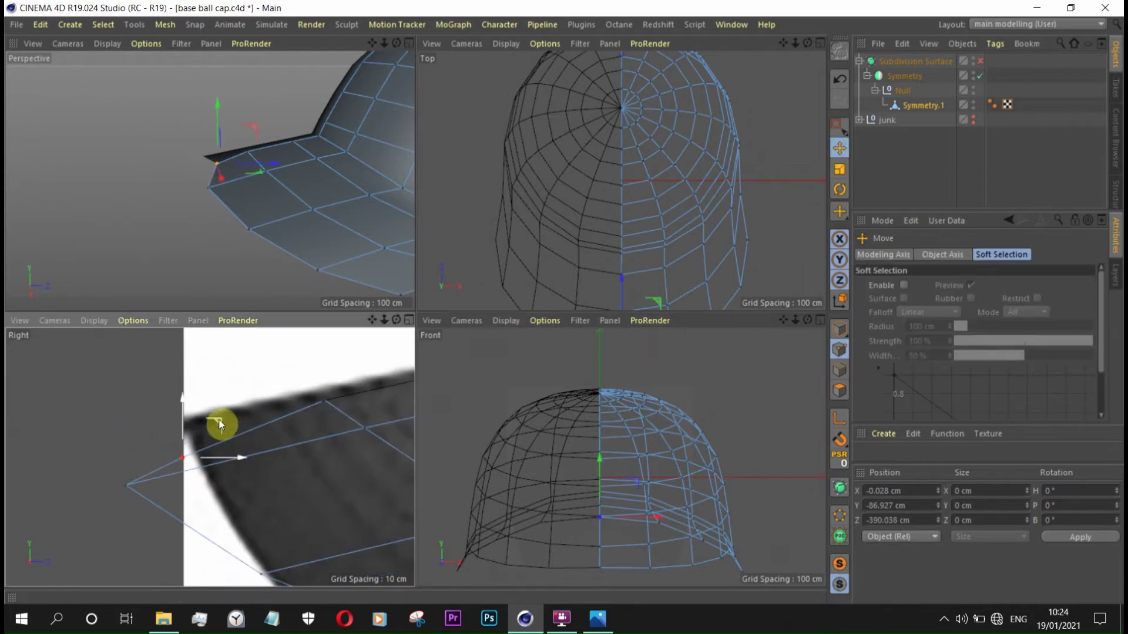
{"action": "left_click_drag", "start_coordinate": [127, 483], "coordinate": [248, 446]}
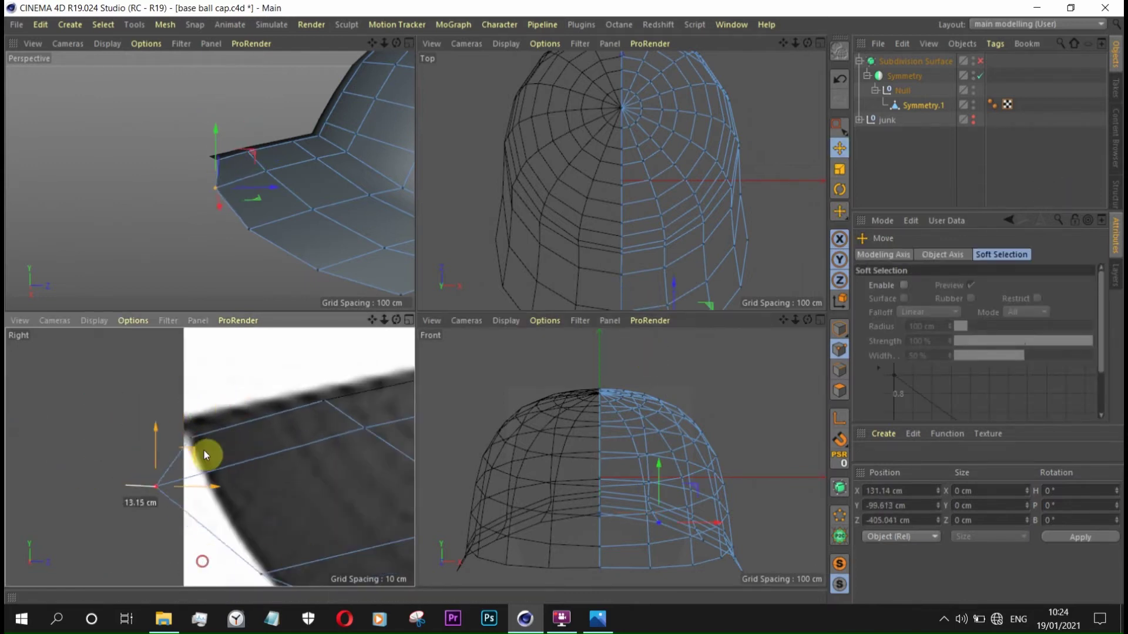
{"action": "mouse_move", "coordinate": [245, 434]}
{"action": "middle_mouse_down", "text": "alt"}
{"action": "mouse_move", "coordinate": [252, 567]}
{"action": "mouse_move", "coordinate": [245, 403]}
{"action": "middle_mouse_up", "text": "alt"}
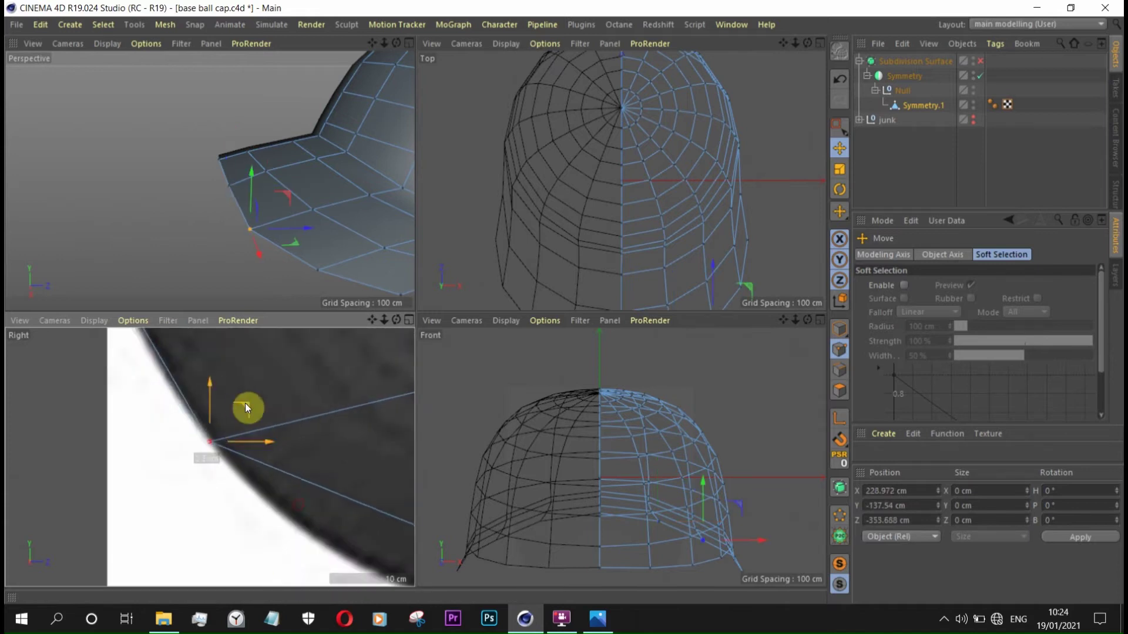
- Move the next brim points down along the photo's curved brim edge
{"action": "left_click", "coordinate": [285, 434]}
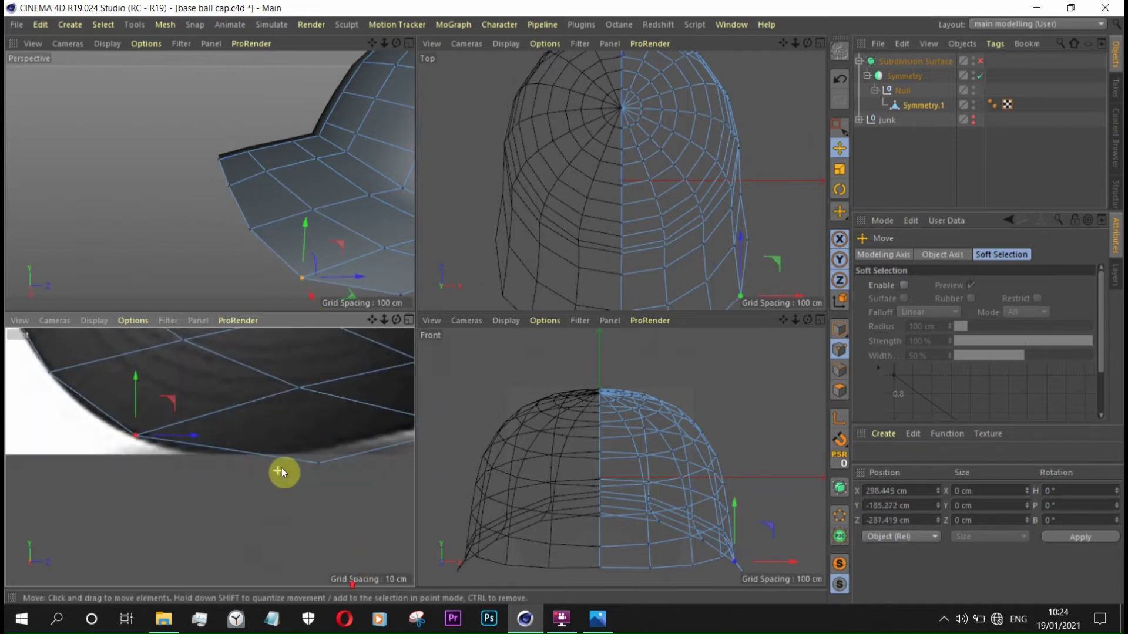
{"action": "left_click_drag", "start_coordinate": [285, 441], "coordinate": [218, 457]}
{"action": "middle_click_drag", "start_coordinate": [219, 457], "coordinate": [196, 405], "text": "alt"}
{"action": "left_click_drag", "start_coordinate": [196, 405], "coordinate": [233, 511]}
{"action": "middle_click_drag", "start_coordinate": [222, 428], "coordinate": [335, 584], "text": "alt"}
{"action": "left_click_drag", "start_coordinate": [277, 433], "coordinate": [239, 441]}
{"action": "mouse_move", "coordinate": [239, 440]}
{"action": "middle_mouse_down", "text": "alt"}
{"action": "mouse_move", "coordinate": [240, 582]}
{"action": "mouse_move", "coordinate": [243, 476]}
{"action": "middle_mouse_up", "text": "alt"}
{"action": "left_click", "coordinate": [326, 425]}
- In Perspective, move a brim point about 41.5 cm and raise another about 20 cm
{"action": "mouse_move", "coordinate": [270, 256]}
{"action": "left_mouse_down", "text": "alt"}
{"action": "mouse_move", "coordinate": [401, 263]}
{"action": "mouse_move", "coordinate": [284, 259]}
{"action": "mouse_move", "coordinate": [347, 161]}
{"action": "mouse_move", "coordinate": [378, 206]}
{"action": "mouse_move", "coordinate": [284, 257]}
{"action": "mouse_move", "coordinate": [402, 250]}
{"action": "mouse_move", "coordinate": [365, 264]}
{"action": "mouse_move", "coordinate": [235, 252]}
{"action": "mouse_move", "coordinate": [304, 244]}
{"action": "mouse_move", "coordinate": [254, 163]}
{"action": "mouse_move", "coordinate": [247, 174]}
{"action": "left_mouse_up", "text": "alt"}
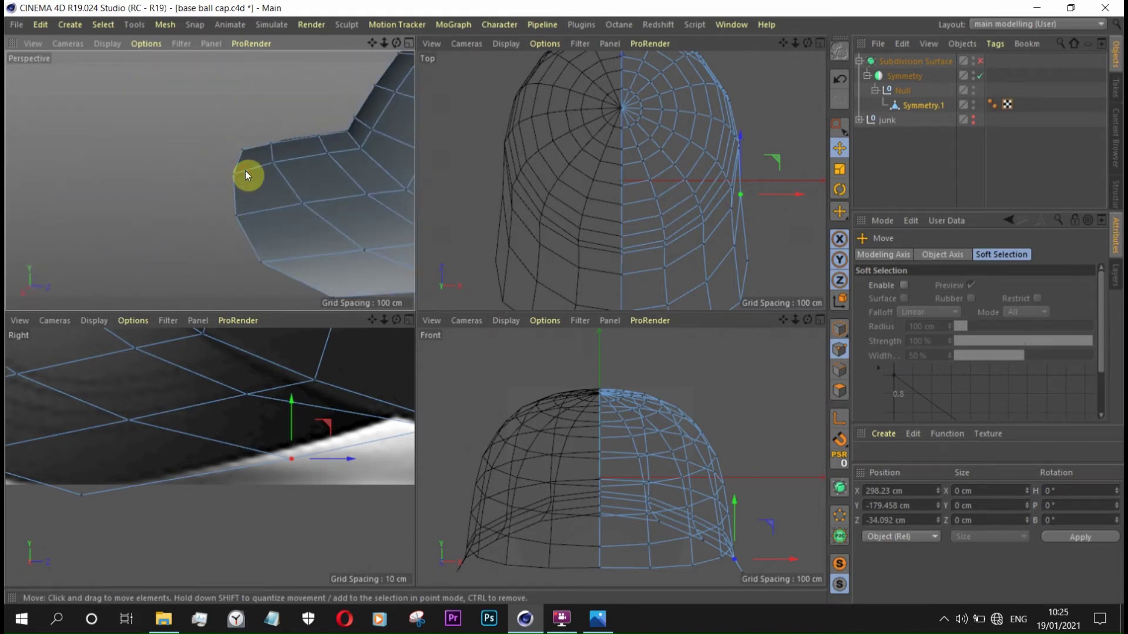
{"action": "mouse_move", "coordinate": [245, 171]}
{"action": "left_mouse_down", "text": "alt"}
{"action": "mouse_move", "coordinate": [398, 250]}
{"action": "mouse_move", "coordinate": [312, 227]}
{"action": "mouse_move", "coordinate": [346, 477]}
{"action": "left_mouse_up", "text": "alt"}
{"action": "left_click", "coordinate": [282, 217]}
{"action": "mouse_move", "coordinate": [346, 477]}
{"action": "middle_mouse_down", "text": "alt"}
{"action": "mouse_move", "coordinate": [302, 471]}
{"action": "mouse_move", "coordinate": [126, 373]}
{"action": "middle_mouse_up", "text": "alt"}
{"action": "left_click_drag", "start_coordinate": [434, 252], "coordinate": [322, 176]}
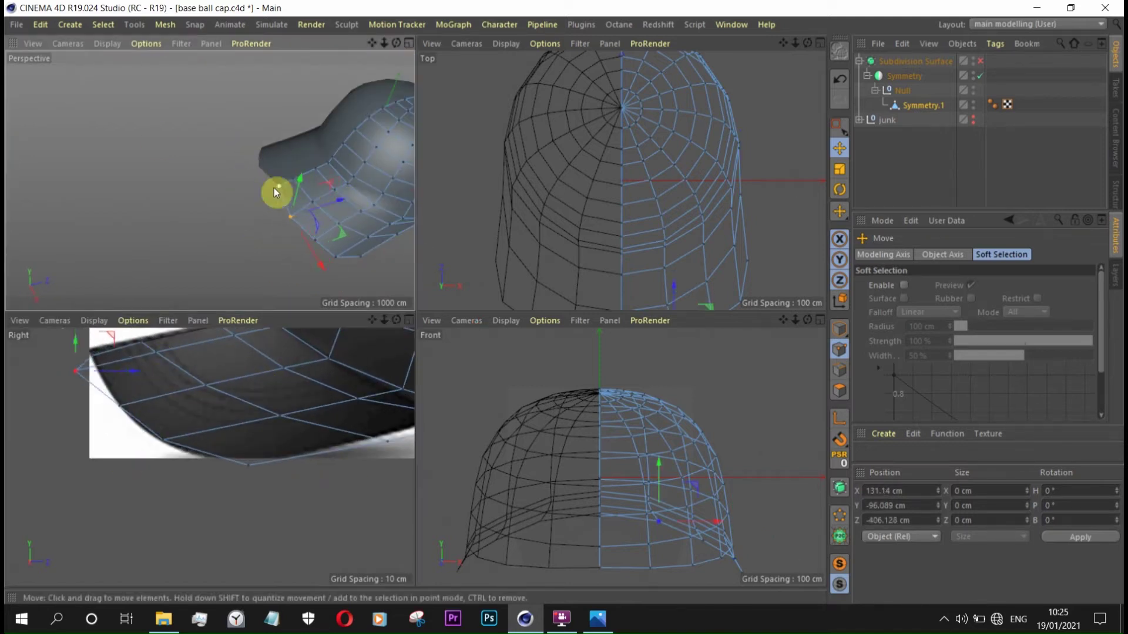
{"action": "scroll", "coordinate": [321, 175], "scroll_direction": "up", "scroll_amount": 2}
{"action": "mouse_move", "coordinate": [318, 209]}
{"action": "left_mouse_down", "text": "alt"}
{"action": "mouse_move", "coordinate": [315, 188]}
{"action": "mouse_move", "coordinate": [206, 200]}
{"action": "left_mouse_up", "text": "alt"}
{"action": "middle_click", "coordinate": [214, 189]}
{"action": "mouse_move", "coordinate": [396, 315]}
{"action": "left_mouse_down", "text": "alt"}
{"action": "mouse_move", "coordinate": [692, 382]}
{"action": "mouse_move", "coordinate": [408, 423]}
{"action": "mouse_move", "coordinate": [555, 387]}
{"action": "mouse_move", "coordinate": [552, 407]}
{"action": "mouse_move", "coordinate": [534, 350]}
{"action": "mouse_move", "coordinate": [644, 437]}
{"action": "mouse_move", "coordinate": [773, 480]}
{"action": "left_mouse_up", "text": "alt"}
{"action": "right_click_drag", "start_coordinate": [773, 481], "coordinate": [438, 462], "text": "alt"}
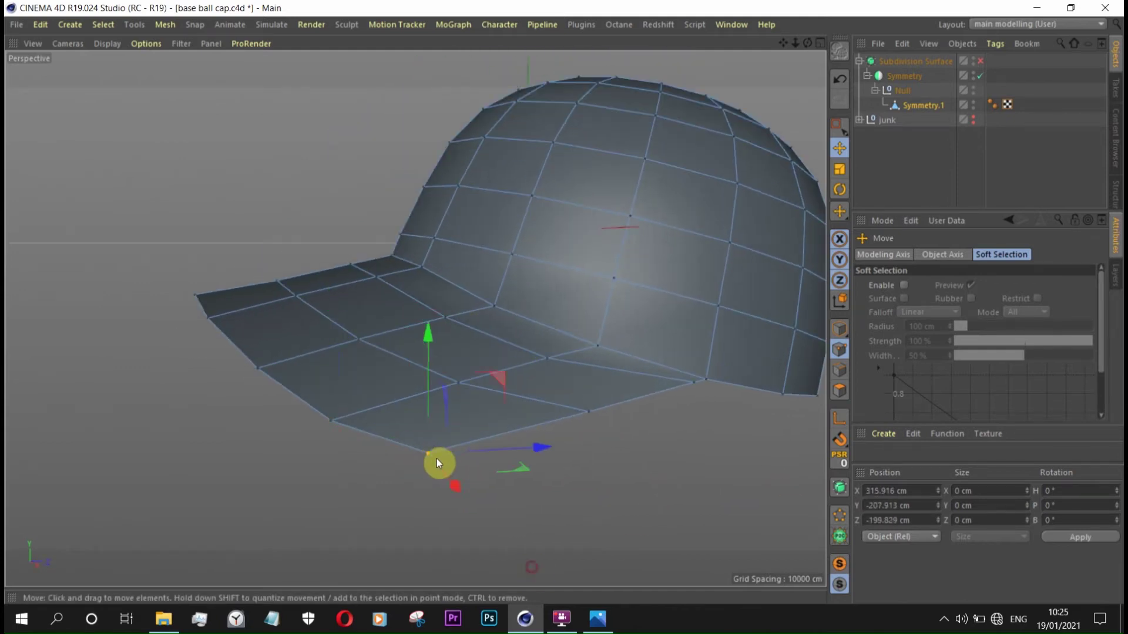
- Cut a new edge loop across the middle of the brim with Loop/Path Cut
{"action": "scroll", "coordinate": [440, 393], "scroll_direction": "up", "scroll_amount": 3}
{"action": "mouse_move", "coordinate": [441, 393]}
{"action": "left_mouse_down"}
{"action": "mouse_move", "coordinate": [436, 376]}
{"action": "mouse_move", "coordinate": [639, 380]}
{"action": "mouse_move", "coordinate": [541, 420]}
{"action": "left_mouse_up"}
{"action": "key", "text": "k"}
{"action": "key", "text": "l"}
{"action": "left_click", "coordinate": [526, 441]}
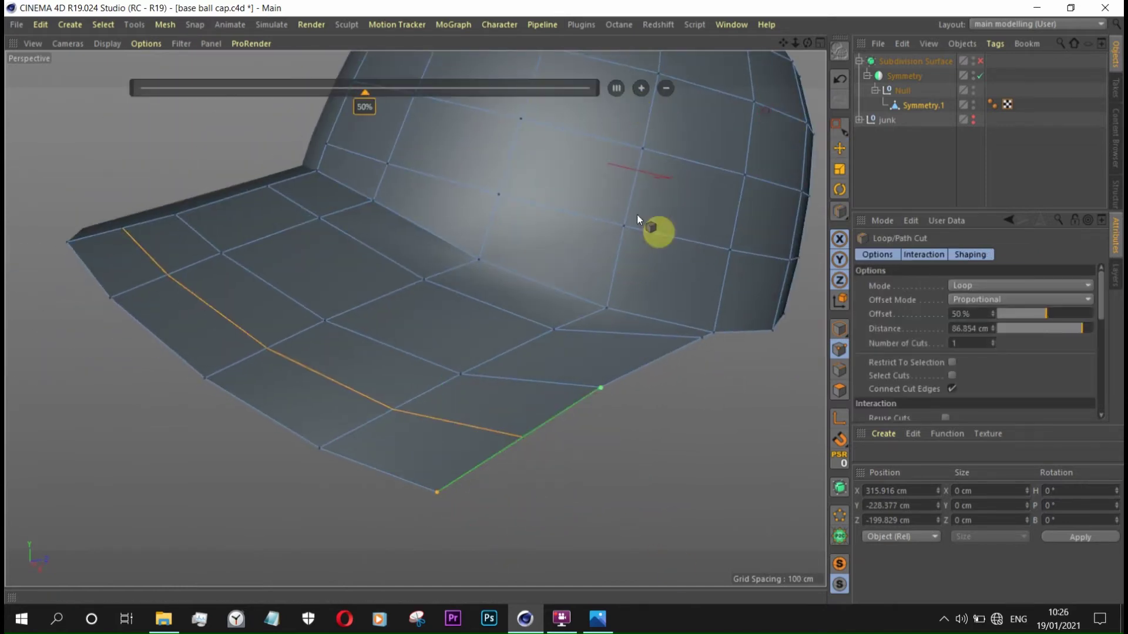
{"action": "key", "text": "e"}
- Slide an outer brim point along its edge, then return to Rectangle Selection
{"action": "mouse_move", "coordinate": [583, 386]}
{"action": "left_mouse_down", "text": "alt"}
{"action": "mouse_move", "coordinate": [552, 414]}
{"action": "mouse_move", "coordinate": [512, 401]}
{"action": "left_mouse_up", "text": "alt"}
{"action": "right_click", "coordinate": [699, 411]}
{"action": "left_click", "coordinate": [747, 437]}
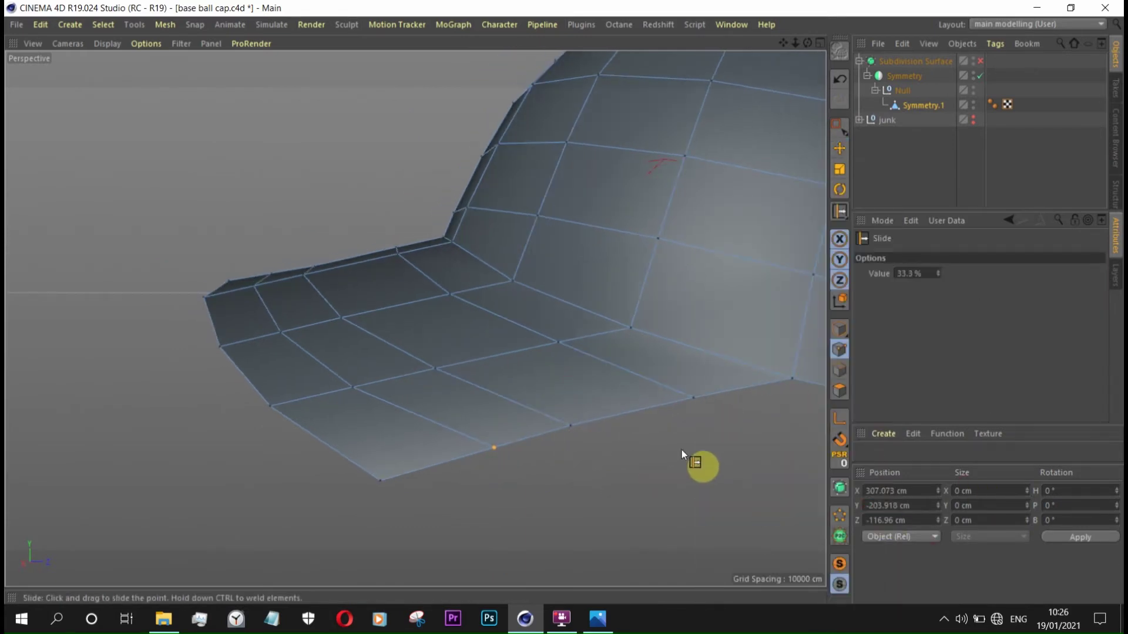
{"action": "key", "text": "k"}
{"action": "key", "text": "l"}
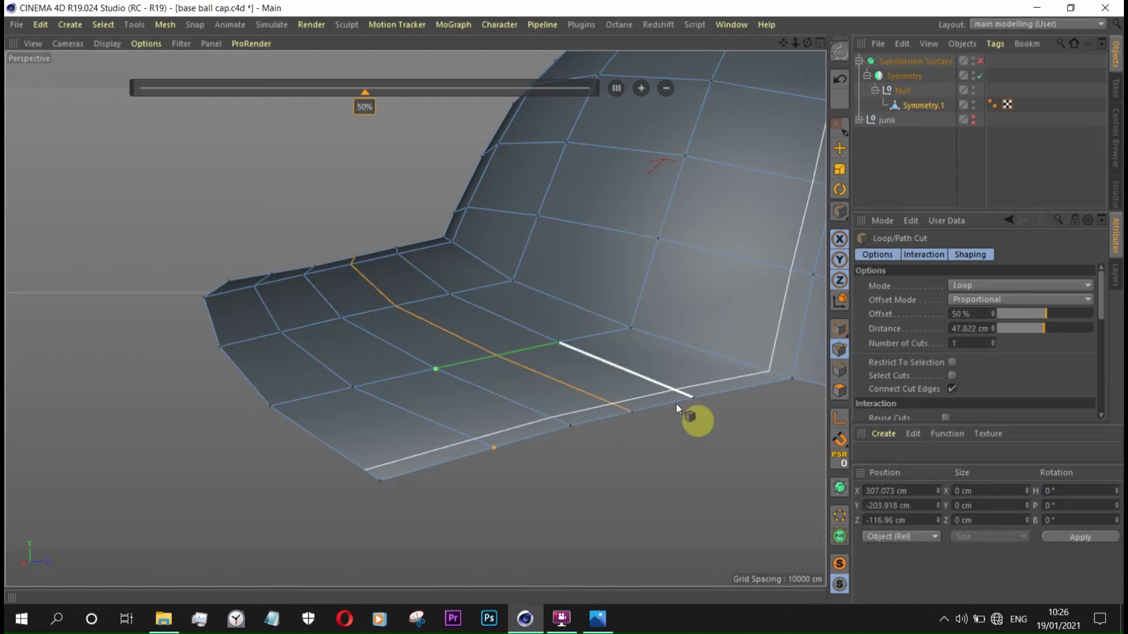
{"action": "key", "text": "0"}
{"action": "left_click_drag", "start_coordinate": [545, 456], "coordinate": [498, 407], "text": "alt"}
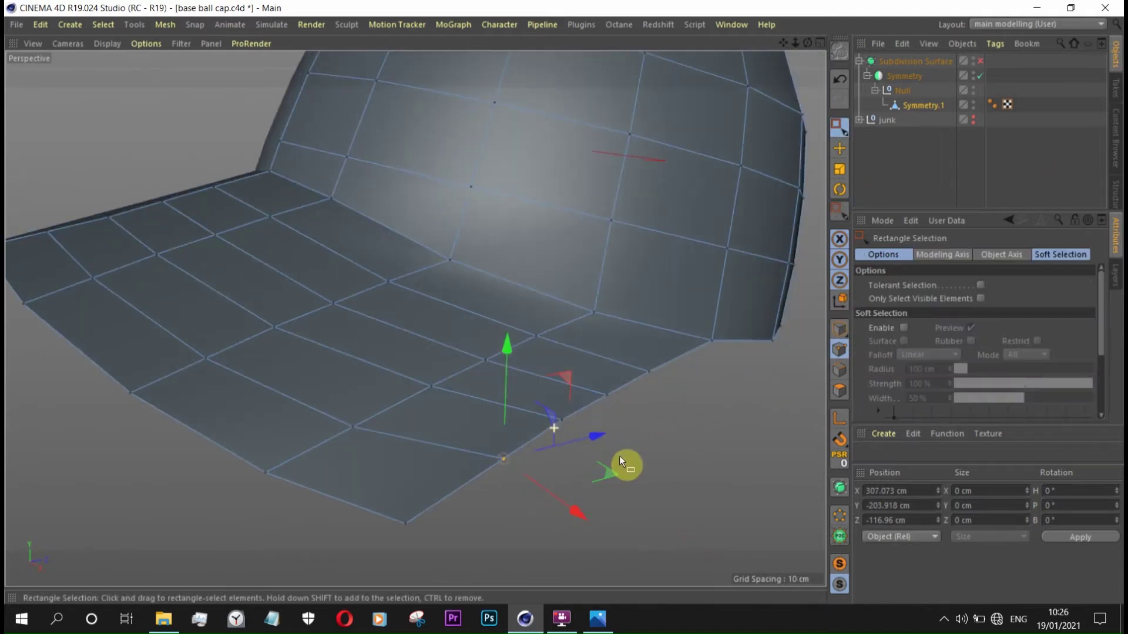
- Move the brim corner point about 24 cm and pull the next point down and outward
{"action": "mouse_move", "coordinate": [403, 486]}
{"action": "left_mouse_down", "text": "alt"}
{"action": "mouse_move", "coordinate": [477, 373]}
{"action": "mouse_move", "coordinate": [750, 390]}
{"action": "mouse_move", "coordinate": [527, 365]}
{"action": "mouse_move", "coordinate": [557, 438]}
{"action": "left_mouse_up", "text": "alt"}
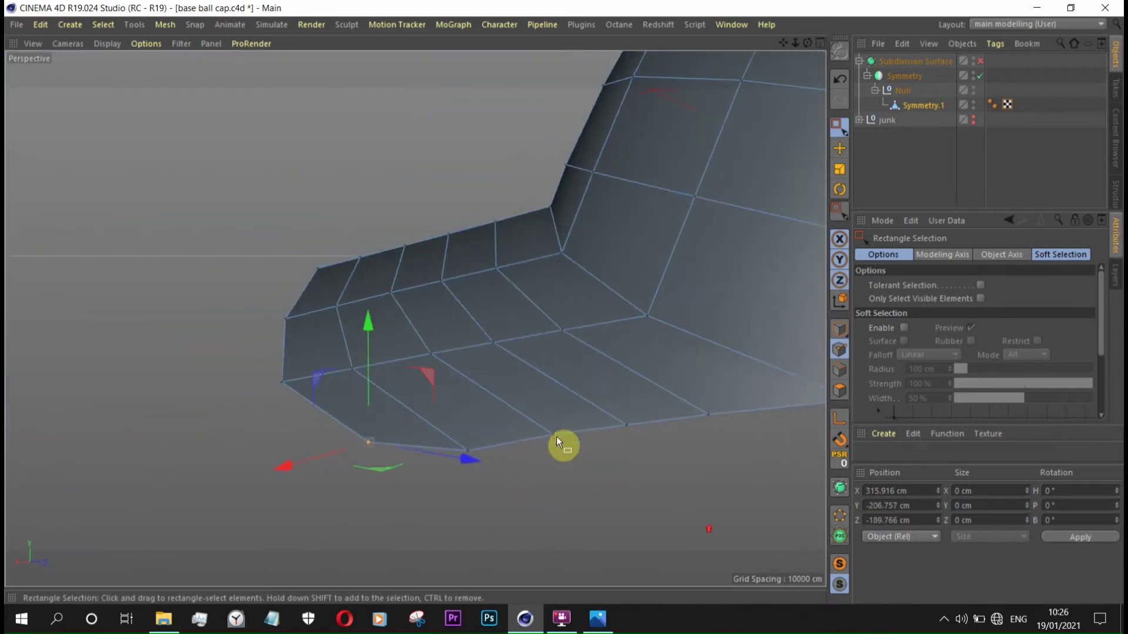
{"action": "left_click_drag", "start_coordinate": [691, 392], "coordinate": [725, 426]}
{"action": "mouse_move", "coordinate": [764, 353]}
{"action": "left_mouse_down", "text": "alt"}
{"action": "mouse_move", "coordinate": [819, 367]}
{"action": "mouse_move", "coordinate": [766, 348]}
{"action": "mouse_move", "coordinate": [703, 355]}
{"action": "left_mouse_up", "text": "alt"}
{"action": "left_click", "coordinate": [642, 431]}
{"action": "left_click", "coordinate": [549, 447]}
{"action": "left_click_drag", "start_coordinate": [549, 446], "coordinate": [654, 385]}
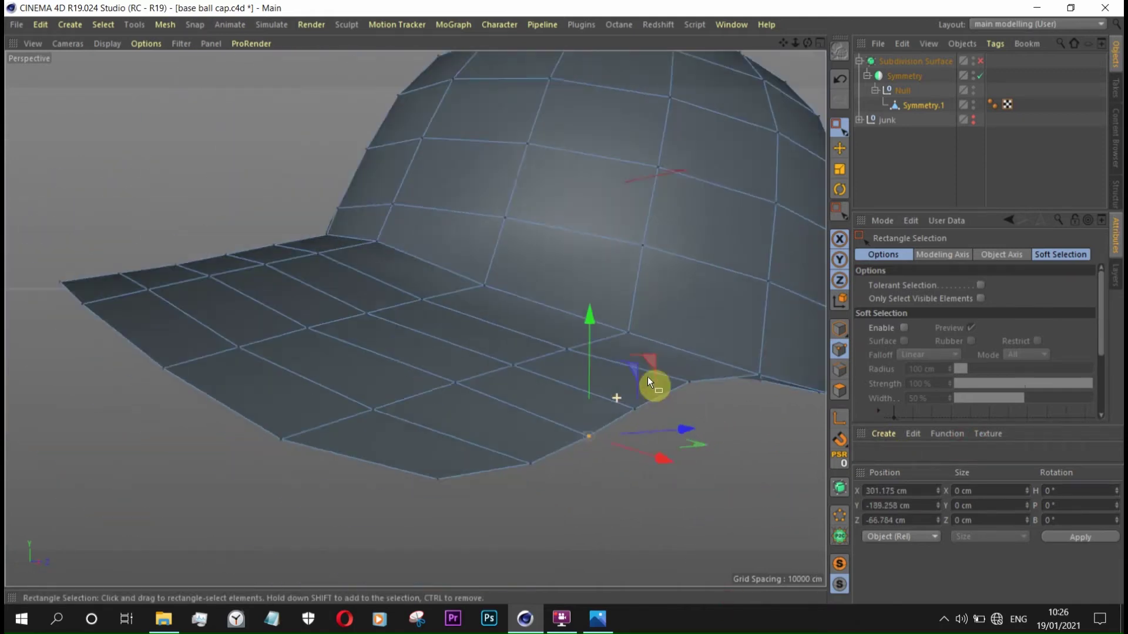
{"action": "left_click_drag", "start_coordinate": [544, 478], "coordinate": [505, 439]}
{"action": "mouse_move", "coordinate": [594, 400]}
{"action": "left_mouse_down"}
{"action": "mouse_move", "coordinate": [490, 436]}
{"action": "mouse_move", "coordinate": [515, 430]}
{"action": "mouse_move", "coordinate": [466, 422]}
{"action": "mouse_move", "coordinate": [531, 482]}
{"action": "left_mouse_up"}
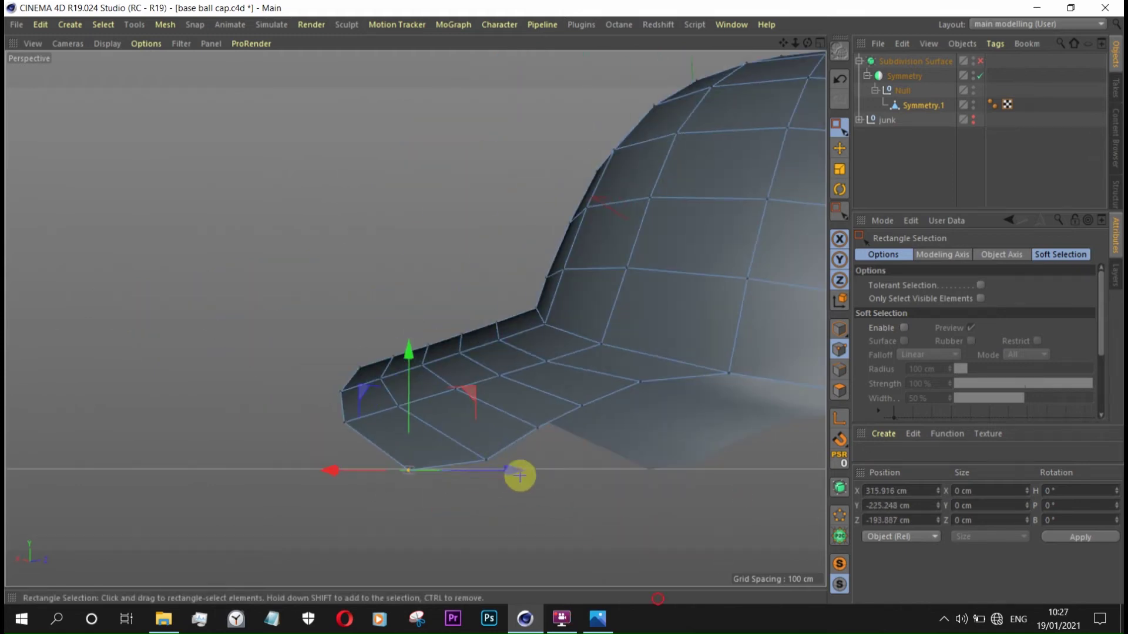
- Move the back corner point about 19 cm so it curves into the crown, then disable smoothing
{"action": "scroll", "coordinate": [568, 407], "scroll_direction": "up", "scroll_amount": 2}
{"action": "mouse_move", "coordinate": [568, 411]}
{"action": "left_mouse_down"}
{"action": "mouse_move", "coordinate": [546, 383]}
{"action": "mouse_move", "coordinate": [662, 558]}
{"action": "mouse_move", "coordinate": [810, 573]}
{"action": "mouse_move", "coordinate": [420, 586]}
{"action": "mouse_move", "coordinate": [424, 387]}
{"action": "mouse_move", "coordinate": [470, 423]}
{"action": "mouse_move", "coordinate": [503, 491]}
{"action": "mouse_move", "coordinate": [433, 429]}
{"action": "mouse_move", "coordinate": [528, 417]}
{"action": "mouse_move", "coordinate": [510, 379]}
{"action": "left_mouse_up"}
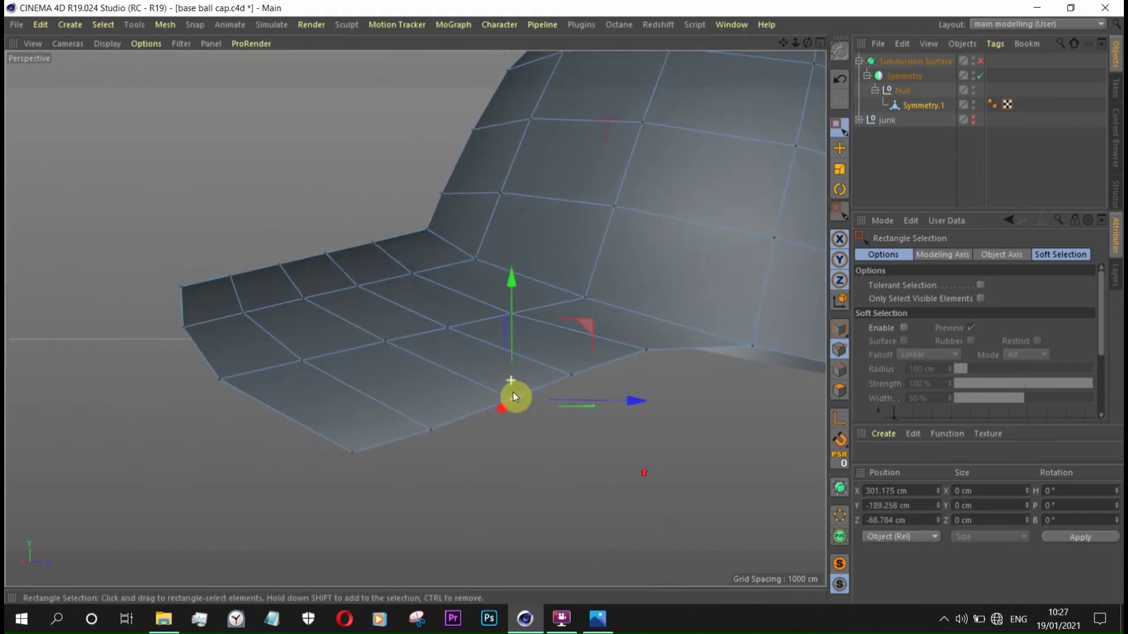
{"action": "mouse_move", "coordinate": [375, 452]}
{"action": "left_mouse_down"}
{"action": "mouse_move", "coordinate": [323, 433]}
{"action": "mouse_move", "coordinate": [537, 483]}
{"action": "mouse_move", "coordinate": [401, 370]}
{"action": "mouse_move", "coordinate": [490, 369]}
{"action": "mouse_move", "coordinate": [743, 325]}
{"action": "mouse_move", "coordinate": [649, 299]}
{"action": "mouse_move", "coordinate": [652, 340]}
{"action": "mouse_move", "coordinate": [571, 328]}
{"action": "mouse_move", "coordinate": [493, 262]}
{"action": "mouse_move", "coordinate": [607, 272]}
{"action": "mouse_move", "coordinate": [597, 269]}
{"action": "left_mouse_up"}
{"action": "mouse_move", "coordinate": [597, 269]}
{"action": "right_mouse_down", "text": "alt"}
{"action": "mouse_move", "coordinate": [739, 404]}
{"action": "mouse_move", "coordinate": [698, 408]}
{"action": "right_mouse_up", "text": "alt"}
{"action": "mouse_move", "coordinate": [639, 274]}
{"action": "left_mouse_down", "text": "alt"}
{"action": "mouse_move", "coordinate": [612, 337]}
{"action": "mouse_move", "coordinate": [586, 312]}
{"action": "mouse_move", "coordinate": [641, 270]}
{"action": "mouse_move", "coordinate": [784, 326]}
{"action": "mouse_move", "coordinate": [681, 275]}
{"action": "left_mouse_up", "text": "alt"}
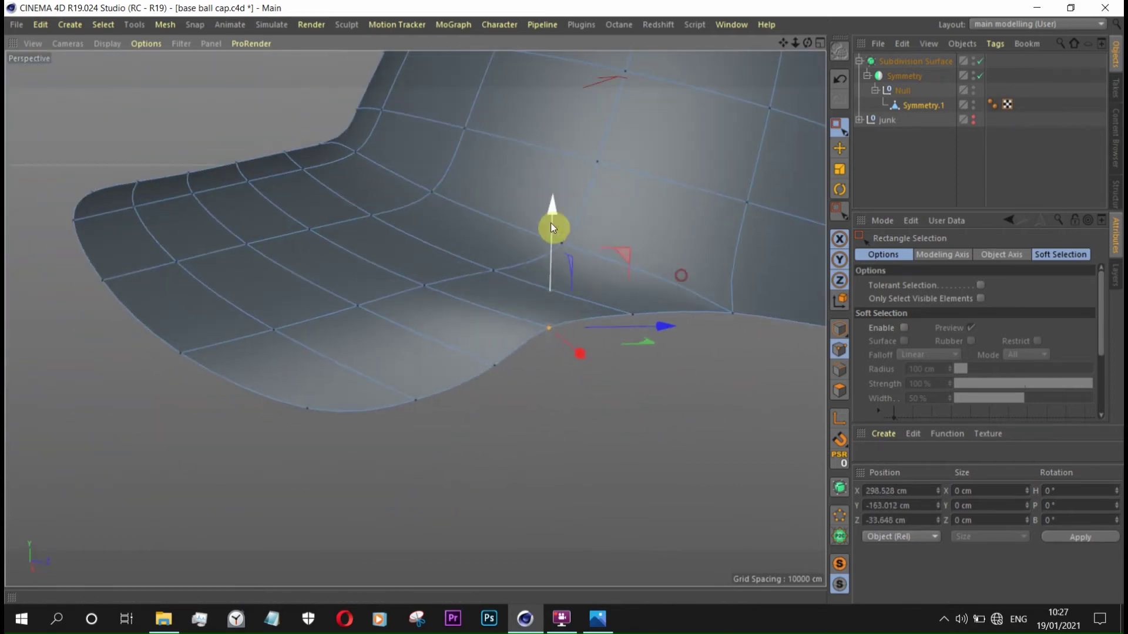
{"action": "mouse_move", "coordinate": [423, 395]}
{"action": "left_mouse_down"}
{"action": "mouse_move", "coordinate": [496, 327]}
{"action": "mouse_move", "coordinate": [767, 411]}
{"action": "mouse_move", "coordinate": [739, 296]}
{"action": "mouse_move", "coordinate": [783, 238]}
{"action": "mouse_move", "coordinate": [682, 365]}
{"action": "mouse_move", "coordinate": [540, 270]}
{"action": "mouse_move", "coordinate": [450, 356]}
{"action": "left_mouse_up"}
{"action": "left_click", "coordinate": [982, 70]}
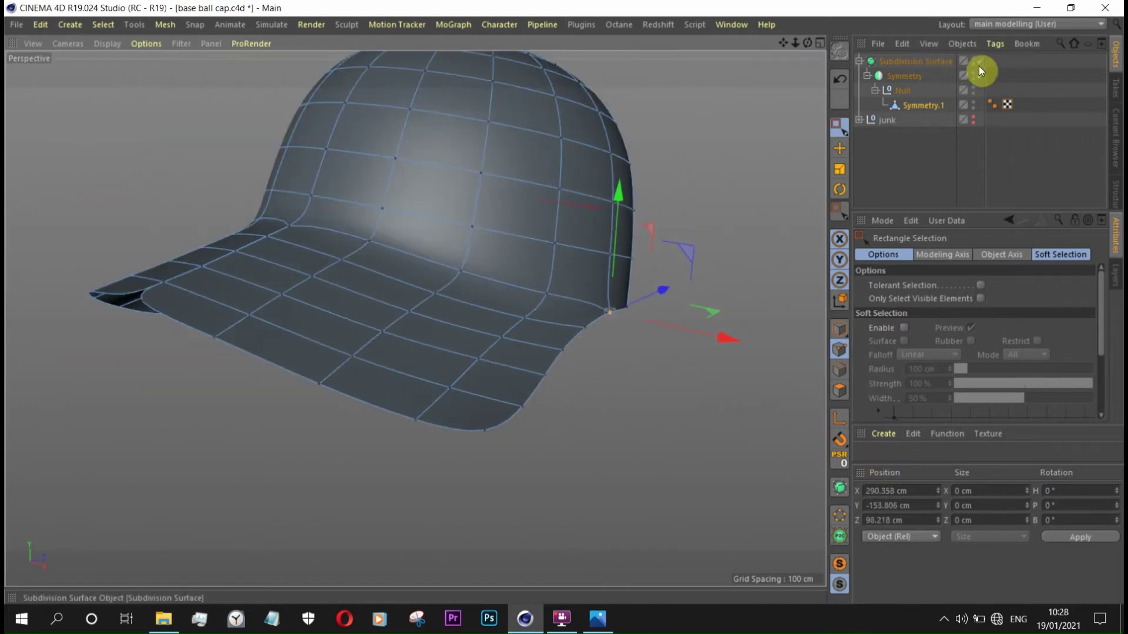
- Compare the brim corner with Subdivision Surface toggled off and on, then select Symmetry.1
{"action": "left_click_drag", "start_coordinate": [587, 411], "coordinate": [491, 452], "text": "alt"}
{"action": "right_click_drag", "start_coordinate": [491, 453], "coordinate": [347, 345], "text": "alt"}
{"action": "left_click", "coordinate": [984, 69]}
{"action": "left_click", "coordinate": [980, 60]}
{"action": "left_click_drag", "start_coordinate": [470, 277], "coordinate": [358, 440], "text": "alt"}
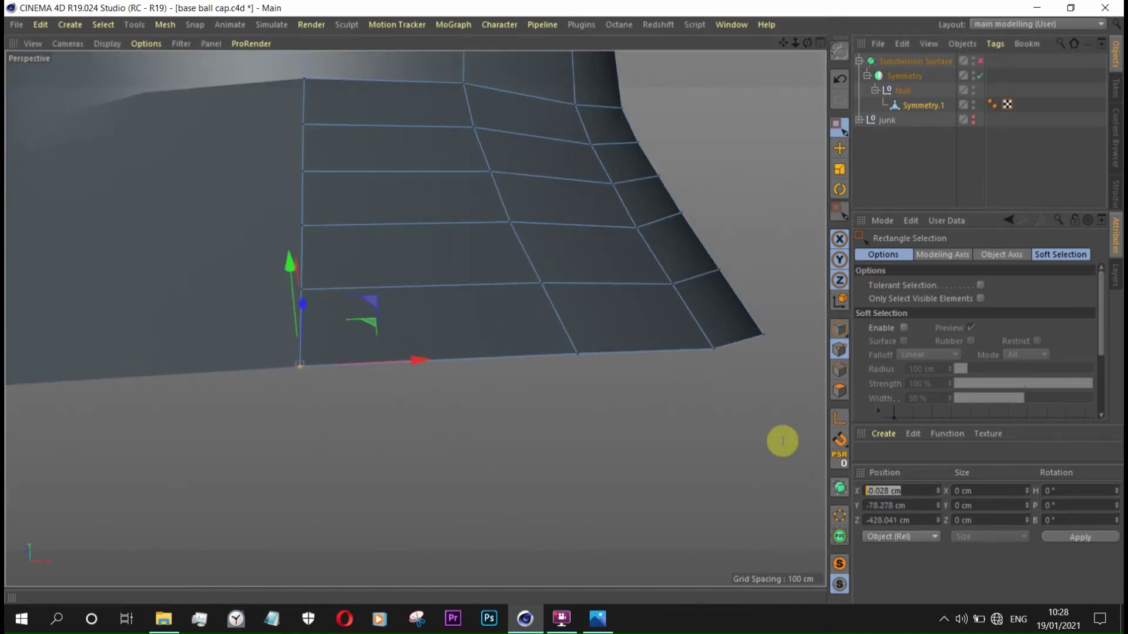
{"action": "left_click", "coordinate": [980, 61]}
{"action": "scroll", "coordinate": [390, 255], "scroll_direction": "down", "scroll_amount": 5}
{"action": "mouse_move", "coordinate": [390, 255]}
{"action": "left_mouse_down", "text": "alt"}
{"action": "mouse_move", "coordinate": [315, 226]}
{"action": "mouse_move", "coordinate": [654, 315]}
{"action": "mouse_move", "coordinate": [407, 227]}
{"action": "mouse_move", "coordinate": [343, 226]}
{"action": "mouse_move", "coordinate": [276, 302]}
{"action": "mouse_move", "coordinate": [382, 325]}
{"action": "mouse_move", "coordinate": [383, 415]}
{"action": "mouse_move", "coordinate": [345, 262]}
{"action": "mouse_move", "coordinate": [454, 196]}
{"action": "mouse_move", "coordinate": [531, 353]}
{"action": "mouse_move", "coordinate": [562, 387]}
{"action": "left_mouse_up", "text": "alt"}
{"action": "left_click", "coordinate": [562, 386]}
- With smoothing off, select the brim's centre-seam point and frame it
{"action": "scroll", "coordinate": [569, 398], "scroll_direction": "up", "scroll_amount": 5}
{"action": "left_click", "coordinate": [980, 61]}
{"action": "mouse_move", "coordinate": [646, 265]}
{"action": "left_mouse_down", "text": "alt"}
{"action": "mouse_move", "coordinate": [529, 360]}
{"action": "mouse_move", "coordinate": [550, 496]}
{"action": "left_mouse_up", "text": "alt"}
{"action": "left_click", "coordinate": [445, 384]}
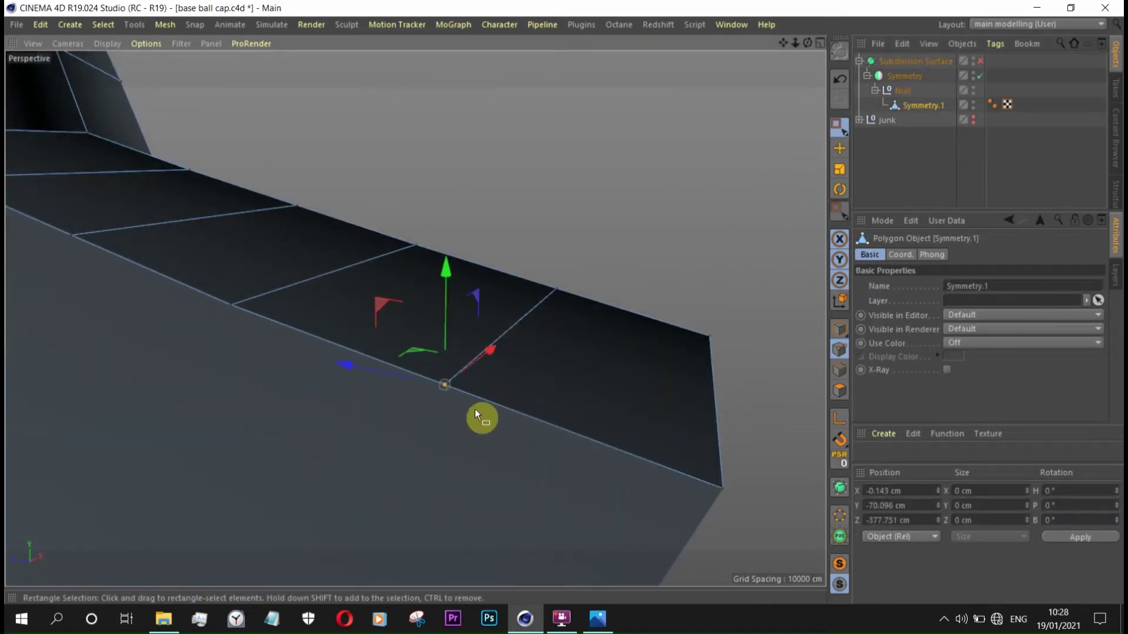
{"action": "left_click", "coordinate": [231, 305]}
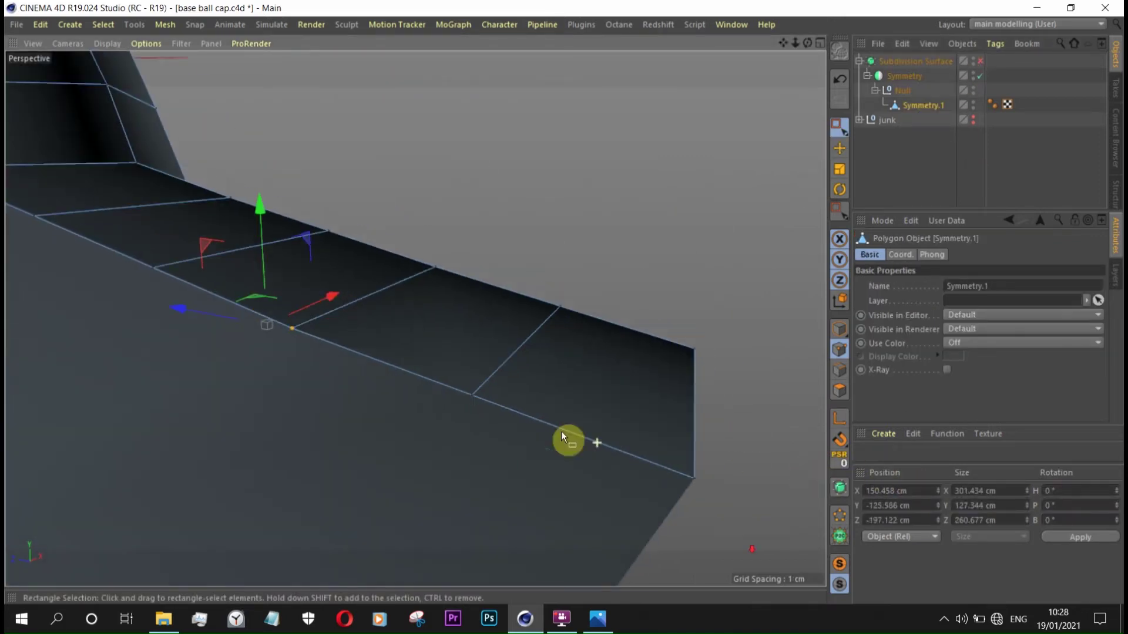
{"action": "key", "text": "s"}
- Step through the remaining seam points, setting their Position X to 0
{"action": "key", "text": "ctrl+z"}
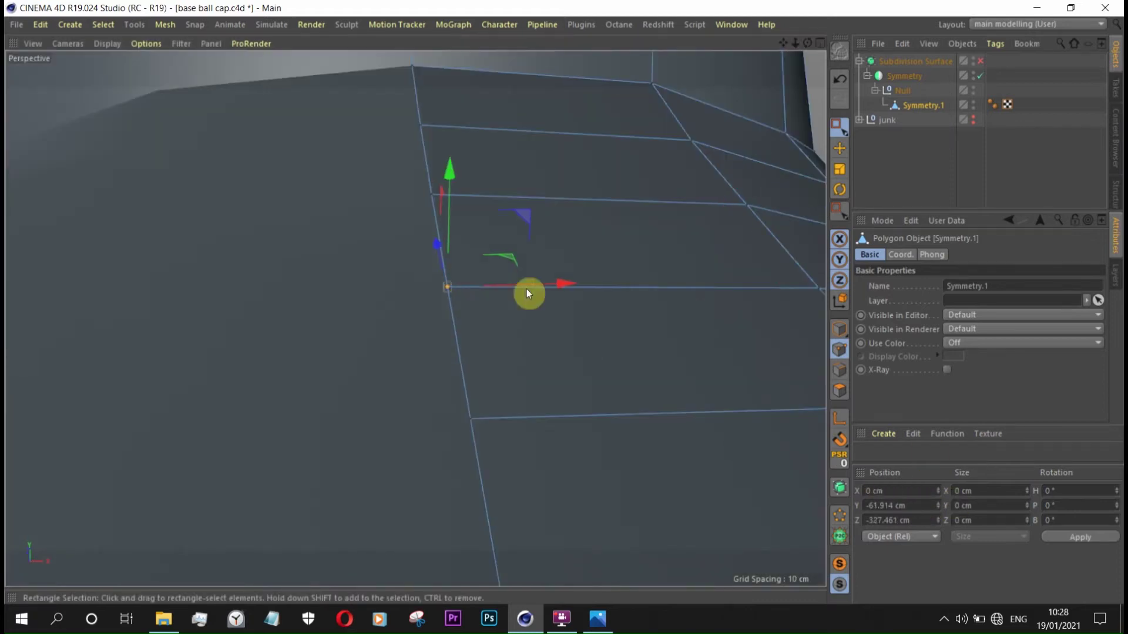
{"action": "key", "text": "s"}
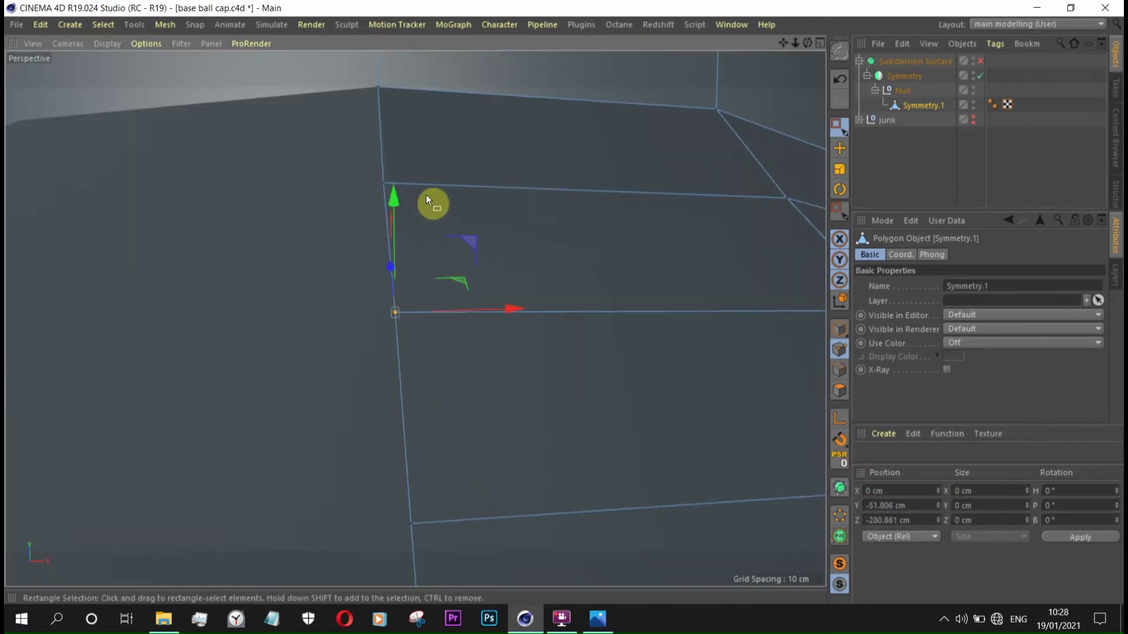
{"action": "key", "text": "ctrl+z"}
{"action": "key", "text": "s"}
{"action": "key", "text": "ctrl+z"}
{"action": "key", "text": "s"}
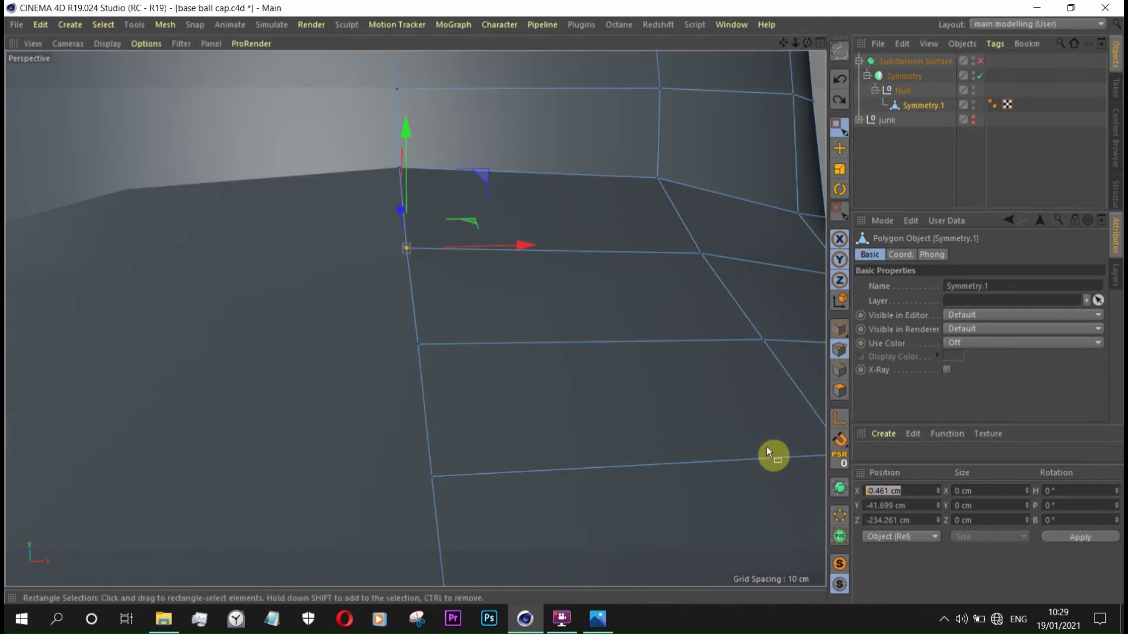
{"action": "key", "text": "ctrl+z"}
{"action": "key", "text": "s"}
{"action": "key", "text": "q"}
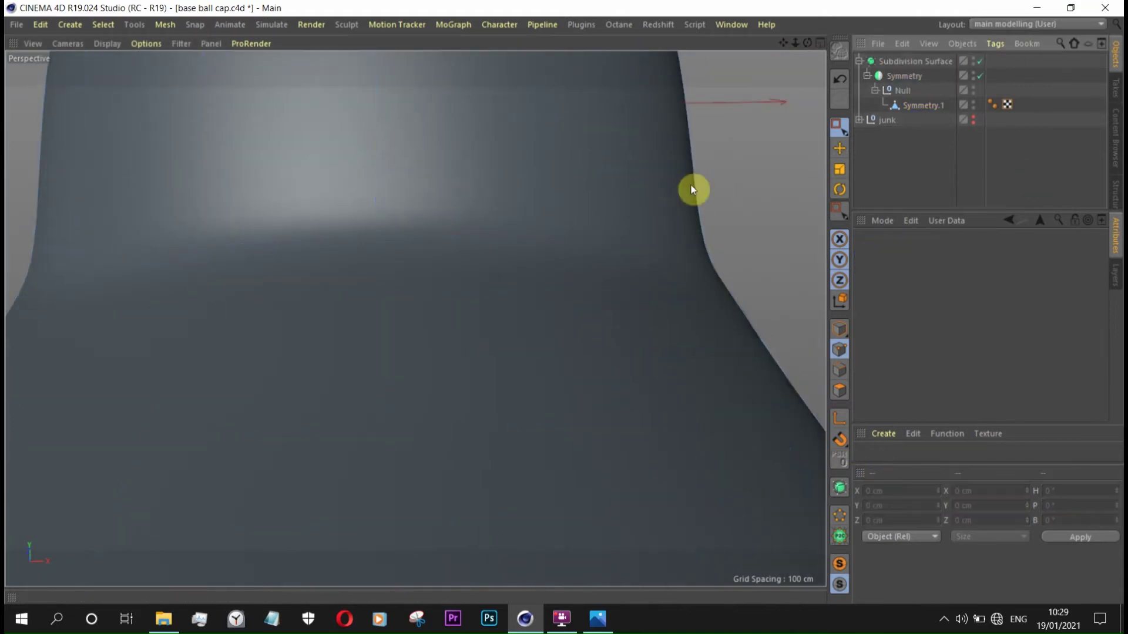
- Re-enable Subdivision Surface and orbit around the smoothed cap
{"action": "left_click", "coordinate": [1032, 178]}
{"action": "scroll", "coordinate": [376, 206], "scroll_direction": "down", "scroll_amount": 10}
{"action": "mouse_move", "coordinate": [555, 193]}
{"action": "left_mouse_down", "text": "alt"}
{"action": "mouse_move", "coordinate": [684, 198]}
{"action": "mouse_move", "coordinate": [565, 227]}
{"action": "mouse_move", "coordinate": [563, 389]}
{"action": "mouse_move", "coordinate": [360, 275]}
{"action": "mouse_move", "coordinate": [617, 176]}
{"action": "mouse_move", "coordinate": [483, 221]}
{"action": "mouse_move", "coordinate": [558, 423]}
{"action": "mouse_move", "coordinate": [575, 405]}
{"action": "mouse_move", "coordinate": [496, 340]}
{"action": "mouse_move", "coordinate": [646, 265]}
{"action": "left_mouse_up", "text": "alt"}
{"action": "left_click", "coordinate": [921, 106]}
{"action": "mouse_move", "coordinate": [511, 272]}
{"action": "left_mouse_down", "text": "alt"}
{"action": "mouse_move", "coordinate": [477, 314]}
{"action": "mouse_move", "coordinate": [504, 360]}
{"action": "mouse_move", "coordinate": [395, 262]}
{"action": "mouse_move", "coordinate": [378, 372]}
{"action": "left_mouse_up", "text": "alt"}
- Raise two brim edge points near the rear corner, lifting them about 6 cm
{"action": "left_click_drag", "start_coordinate": [560, 473], "coordinate": [429, 378]}
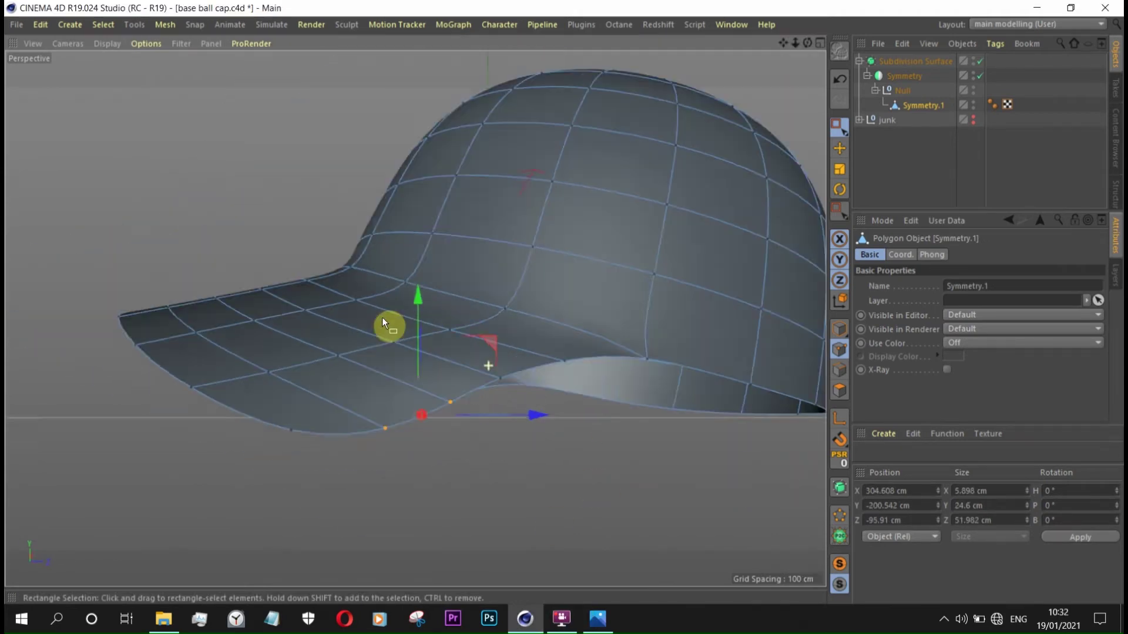
{"action": "left_click_drag", "start_coordinate": [382, 317], "coordinate": [301, 358], "text": "alt"}
{"action": "mouse_move", "coordinate": [421, 301]}
{"action": "left_mouse_down"}
{"action": "mouse_move", "coordinate": [425, 283]}
{"action": "mouse_move", "coordinate": [530, 327]}
{"action": "mouse_move", "coordinate": [778, 322]}
{"action": "left_mouse_up"}
{"action": "left_click", "coordinate": [777, 322]}
{"action": "mouse_move", "coordinate": [597, 326]}
{"action": "left_mouse_down", "text": "alt"}
{"action": "mouse_move", "coordinate": [351, 316]}
{"action": "mouse_move", "coordinate": [439, 332]}
{"action": "mouse_move", "coordinate": [555, 135]}
{"action": "mouse_move", "coordinate": [345, 315]}
{"action": "mouse_move", "coordinate": [715, 257]}
{"action": "mouse_move", "coordinate": [358, 222]}
{"action": "mouse_move", "coordinate": [528, 235]}
{"action": "left_mouse_up", "text": "alt"}
{"action": "left_click", "coordinate": [926, 105]}
{"action": "key", "text": "s"}
{"action": "mouse_move", "coordinate": [345, 420]}
{"action": "left_mouse_down", "text": "alt"}
{"action": "mouse_move", "coordinate": [294, 393]}
{"action": "mouse_move", "coordinate": [311, 376]}
{"action": "left_mouse_up", "text": "alt"}
{"action": "mouse_move", "coordinate": [311, 359]}
{"action": "left_mouse_down"}
{"action": "mouse_move", "coordinate": [313, 275]}
{"action": "mouse_move", "coordinate": [536, 325]}
{"action": "left_mouse_up"}
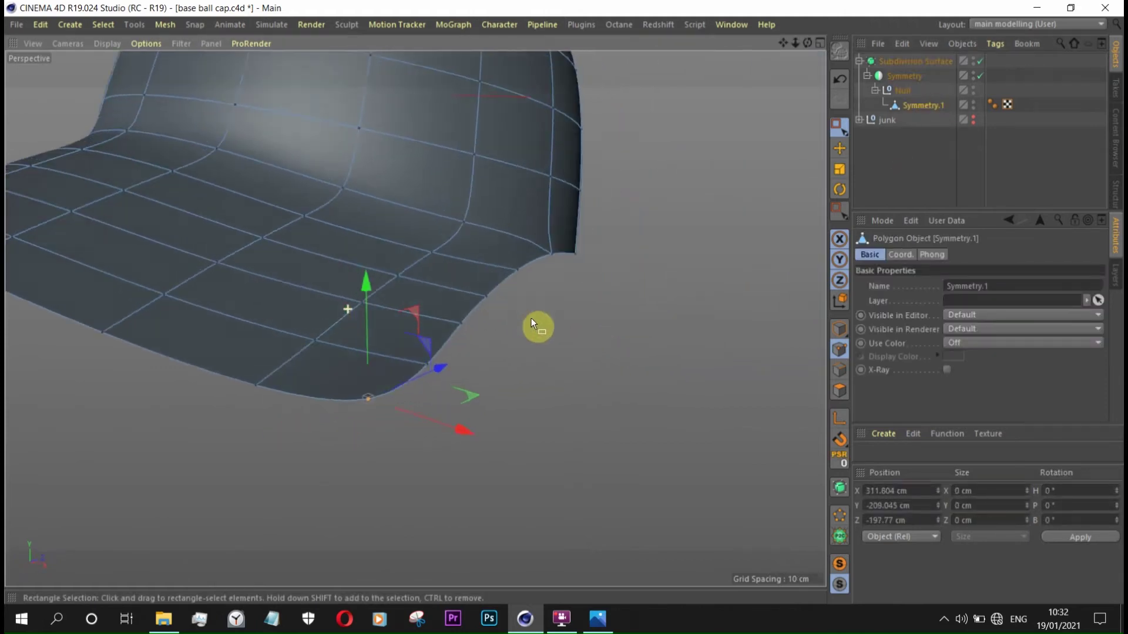
- With smoothing off, select another brim point and raise it slightly
{"action": "left_click", "coordinate": [980, 61]}
{"action": "left_click", "coordinate": [999, 155]}
{"action": "mouse_move", "coordinate": [646, 282]}
{"action": "left_mouse_down", "text": "alt"}
{"action": "mouse_move", "coordinate": [496, 367]}
{"action": "mouse_move", "coordinate": [398, 315]}
{"action": "left_mouse_up", "text": "alt"}
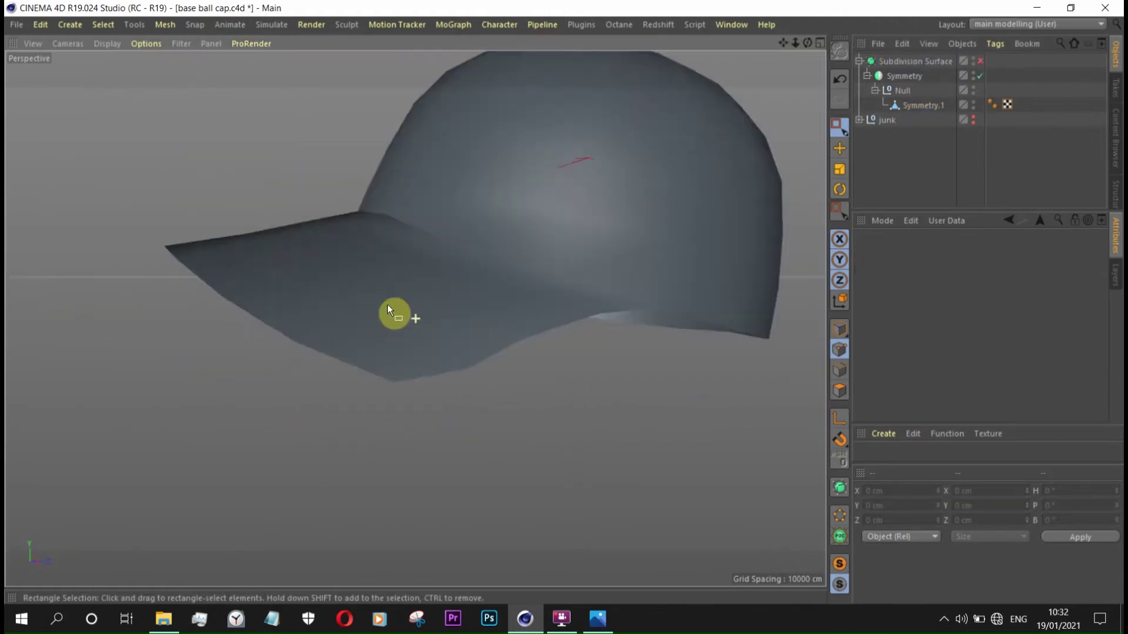
{"action": "left_click", "coordinate": [924, 105]}
{"action": "key", "text": "s"}
{"action": "mouse_move", "coordinate": [495, 376]}
{"action": "left_mouse_down"}
{"action": "mouse_move", "coordinate": [447, 341]}
{"action": "mouse_move", "coordinate": [488, 347]}
{"action": "left_mouse_up"}
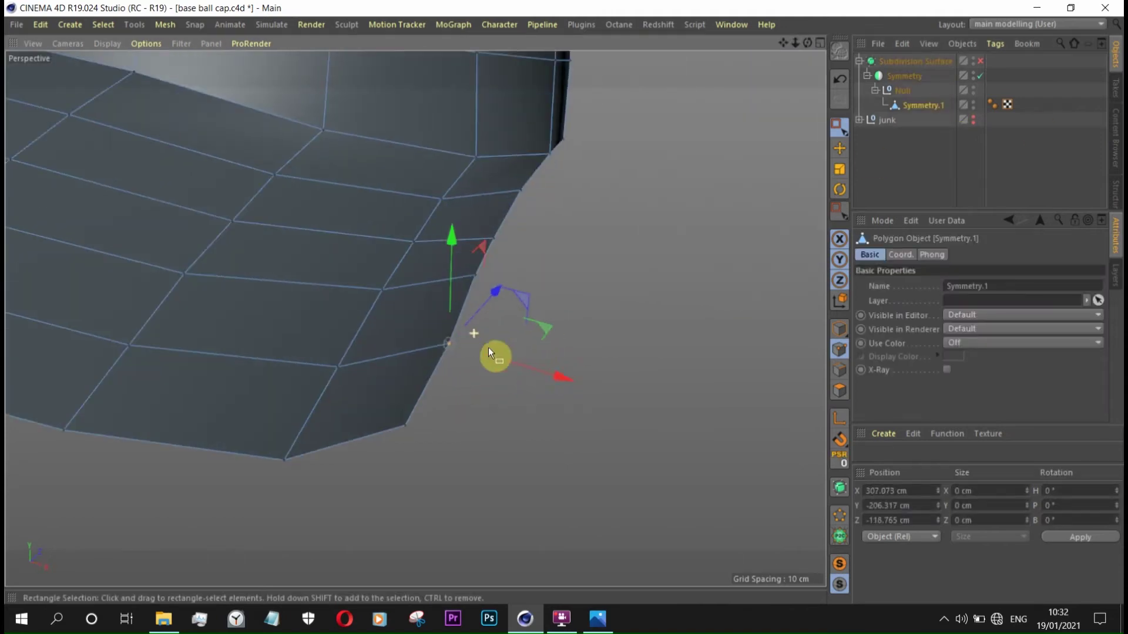
{"action": "right_click_drag", "start_coordinate": [546, 374], "coordinate": [565, 253], "text": "alt"}
{"action": "left_click_drag", "start_coordinate": [454, 249], "coordinate": [456, 244]}
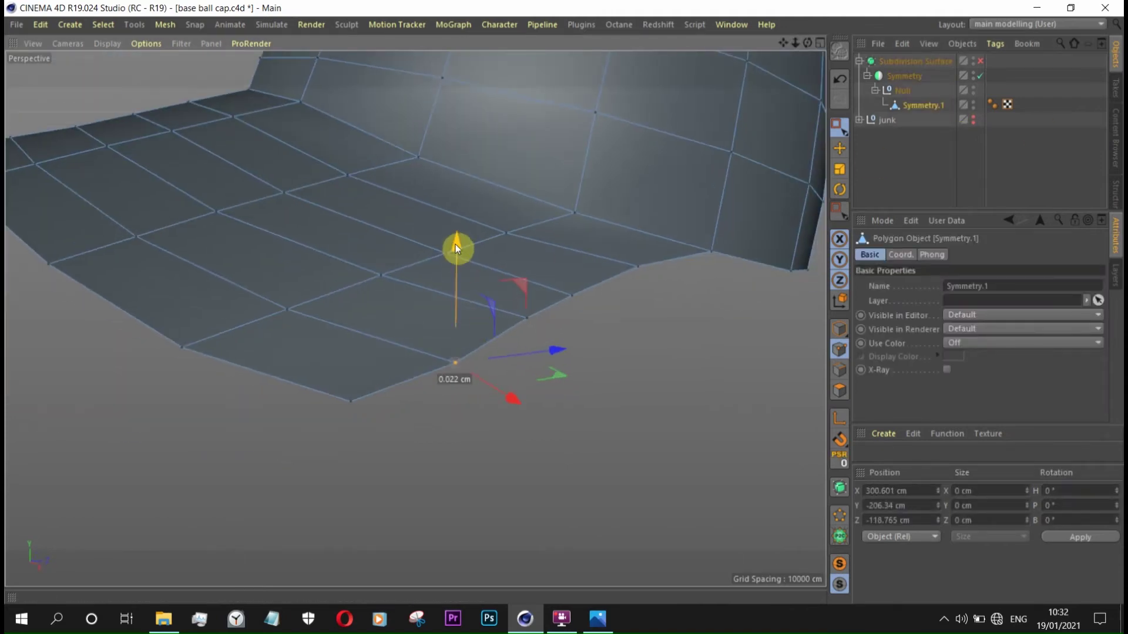
{"action": "left_click_drag", "start_coordinate": [601, 361], "coordinate": [457, 355], "text": "alt"}
{"action": "right_click_drag", "start_coordinate": [457, 355], "coordinate": [453, 246], "text": "alt"}
{"action": "mouse_move", "coordinate": [452, 247]}
{"action": "left_mouse_down", "text": "alt"}
{"action": "mouse_move", "coordinate": [614, 410]}
{"action": "mouse_move", "coordinate": [528, 390]}
{"action": "mouse_move", "coordinate": [448, 305]}
{"action": "mouse_move", "coordinate": [547, 434]}
{"action": "left_mouse_up", "text": "alt"}
- Shift the rim point about 5 cm along X and preview the smoothed brim
{"action": "left_click", "coordinate": [978, 61]}
{"action": "left_click", "coordinate": [946, 202]}
{"action": "left_click", "coordinate": [922, 105]}
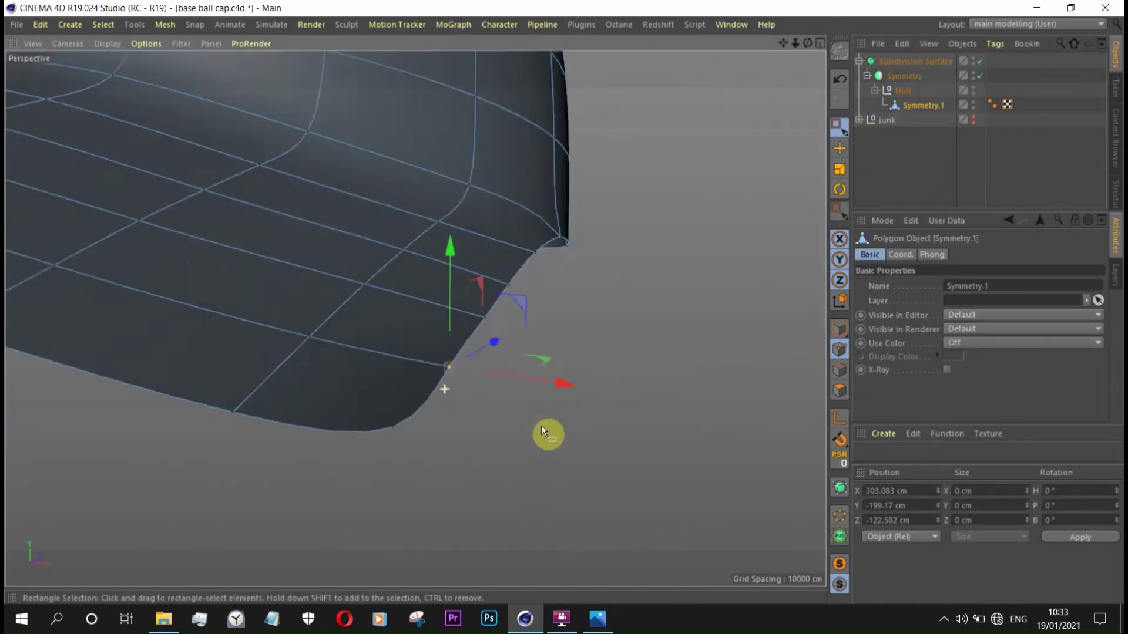
{"action": "left_click_drag", "start_coordinate": [563, 381], "coordinate": [573, 378]}
{"action": "left_click", "coordinate": [940, 153]}
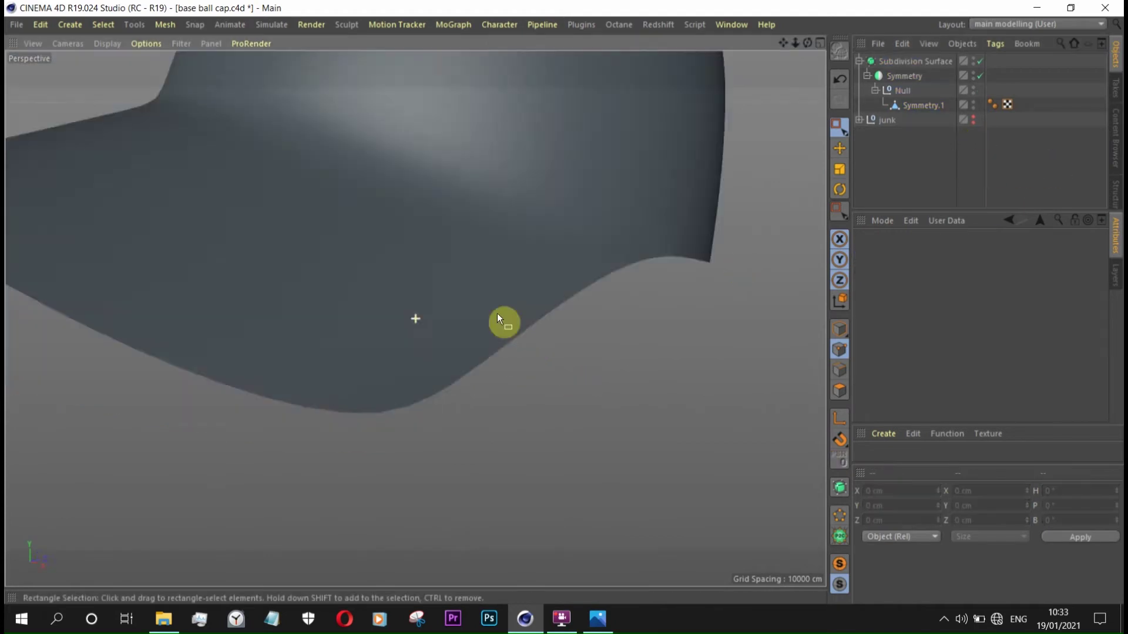
{"action": "left_click_drag", "start_coordinate": [504, 322], "coordinate": [440, 374], "text": "alt"}
{"action": "left_click", "coordinate": [903, 104]}
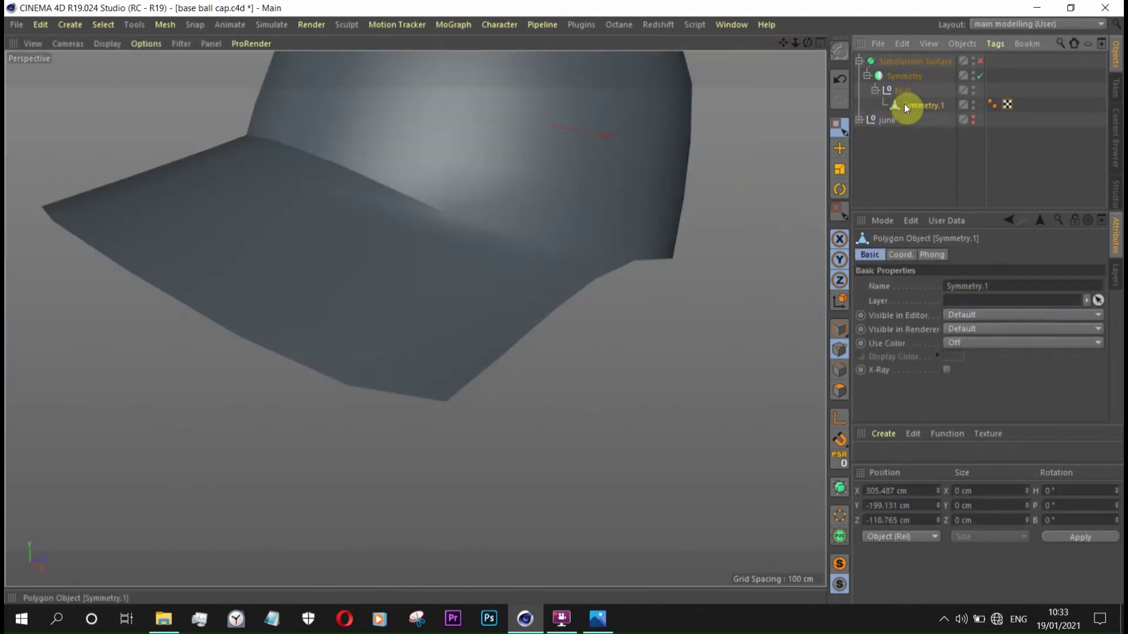
- Hide the smoothing and slide several front crown points along their edges
{"action": "key", "text": "q"}
{"action": "left_click_drag", "start_coordinate": [572, 270], "coordinate": [414, 176], "text": "alt"}
{"action": "right_click", "coordinate": [414, 176]}
{"action": "left_click", "coordinate": [488, 411]}
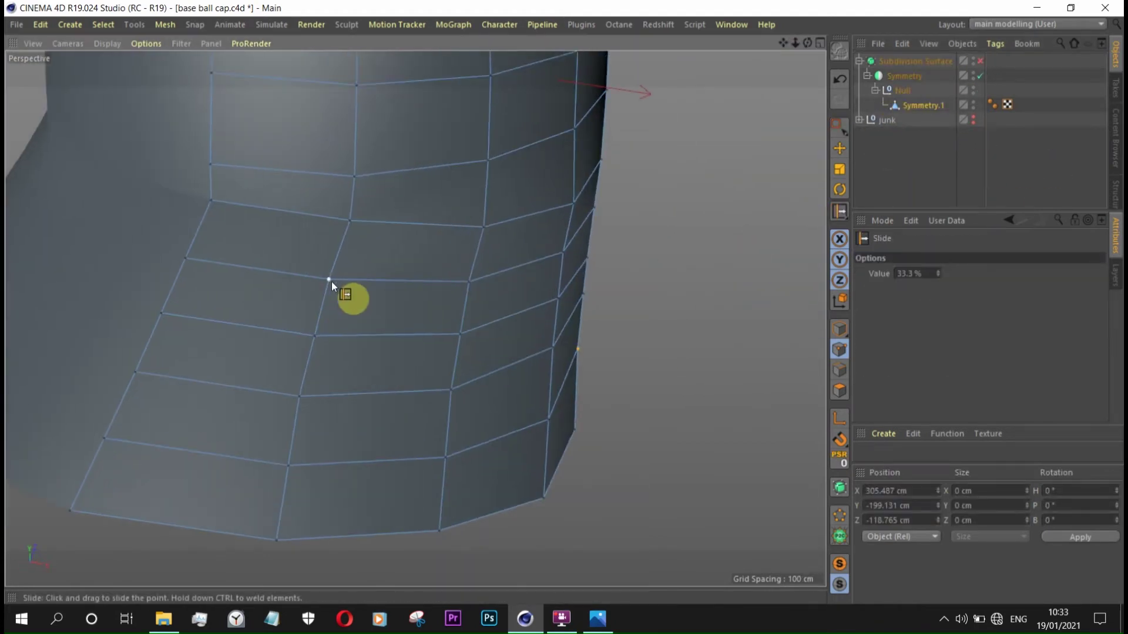
{"action": "mouse_move", "coordinate": [295, 397]}
{"action": "left_mouse_down"}
{"action": "mouse_move", "coordinate": [280, 544]}
{"action": "mouse_move", "coordinate": [253, 538]}
{"action": "mouse_move", "coordinate": [456, 384]}
{"action": "mouse_move", "coordinate": [422, 401]}
{"action": "left_mouse_up"}
{"action": "left_click", "coordinate": [419, 400]}
{"action": "mouse_move", "coordinate": [399, 459]}
{"action": "left_mouse_down"}
{"action": "mouse_move", "coordinate": [401, 524]}
{"action": "mouse_move", "coordinate": [370, 521]}
{"action": "mouse_move", "coordinate": [468, 435]}
{"action": "mouse_move", "coordinate": [449, 484]}
{"action": "mouse_move", "coordinate": [421, 471]}
{"action": "mouse_move", "coordinate": [611, 370]}
{"action": "mouse_move", "coordinate": [542, 431]}
{"action": "mouse_move", "coordinate": [591, 389]}
{"action": "left_mouse_up"}
{"action": "left_click", "coordinate": [421, 471]}
{"action": "mouse_move", "coordinate": [526, 460]}
{"action": "left_mouse_down"}
{"action": "mouse_move", "coordinate": [602, 397]}
{"action": "mouse_move", "coordinate": [513, 350]}
{"action": "mouse_move", "coordinate": [484, 505]}
{"action": "mouse_move", "coordinate": [494, 502]}
{"action": "left_mouse_up"}
- Slide the rear crown points along their edges and move one rear point upward
{"action": "left_click_drag", "start_coordinate": [494, 502], "coordinate": [615, 425], "text": "alt"}
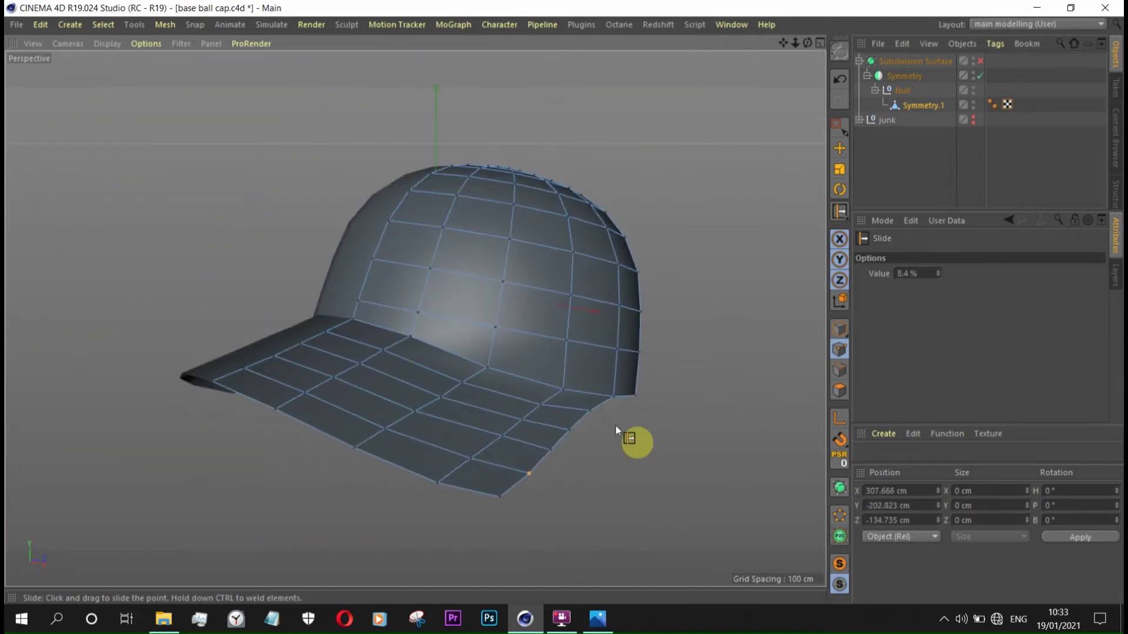
{"action": "left_click_drag", "start_coordinate": [587, 461], "coordinate": [584, 427], "text": "alt"}
{"action": "mouse_move", "coordinate": [584, 426]}
{"action": "right_mouse_down", "text": "alt"}
{"action": "mouse_move", "coordinate": [481, 362]}
{"action": "mouse_move", "coordinate": [541, 315]}
{"action": "mouse_move", "coordinate": [449, 340]}
{"action": "mouse_move", "coordinate": [435, 316]}
{"action": "mouse_move", "coordinate": [272, 276]}
{"action": "right_mouse_up", "text": "alt"}
{"action": "mouse_move", "coordinate": [272, 276]}
{"action": "left_mouse_down", "text": "alt"}
{"action": "mouse_move", "coordinate": [244, 286]}
{"action": "mouse_move", "coordinate": [388, 317]}
{"action": "mouse_move", "coordinate": [349, 278]}
{"action": "left_mouse_up", "text": "alt"}
{"action": "mouse_move", "coordinate": [465, 333]}
{"action": "left_mouse_down", "text": "alt"}
{"action": "mouse_move", "coordinate": [436, 262]}
{"action": "mouse_move", "coordinate": [583, 369]}
{"action": "mouse_move", "coordinate": [586, 353]}
{"action": "mouse_move", "coordinate": [654, 370]}
{"action": "mouse_move", "coordinate": [571, 379]}
{"action": "mouse_move", "coordinate": [639, 385]}
{"action": "mouse_move", "coordinate": [626, 337]}
{"action": "mouse_move", "coordinate": [460, 356]}
{"action": "mouse_move", "coordinate": [534, 375]}
{"action": "mouse_move", "coordinate": [512, 421]}
{"action": "mouse_move", "coordinate": [365, 348]}
{"action": "left_mouse_up", "text": "alt"}
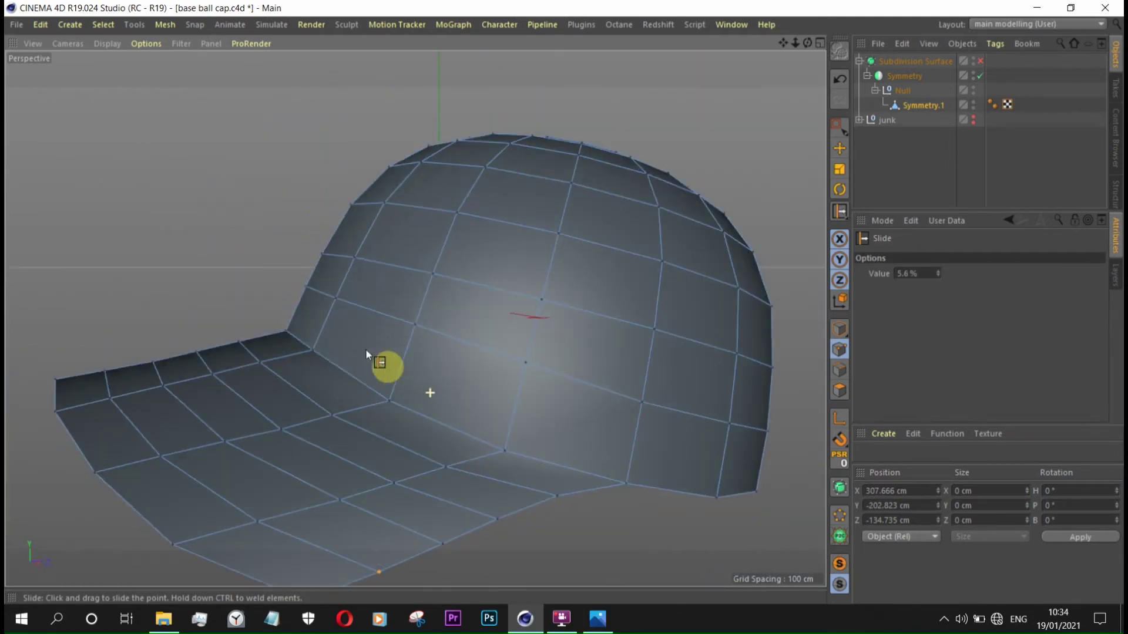
{"action": "left_click", "coordinate": [840, 148]}
{"action": "mouse_move", "coordinate": [561, 499]}
{"action": "left_mouse_down", "text": "alt"}
{"action": "mouse_move", "coordinate": [707, 535]}
{"action": "mouse_move", "coordinate": [682, 515]}
{"action": "mouse_move", "coordinate": [654, 450]}
{"action": "mouse_move", "coordinate": [575, 401]}
{"action": "mouse_move", "coordinate": [558, 365]}
{"action": "left_mouse_up", "text": "alt"}
- Turn the Subdivision Surface smoothing back on and preview the smoothed cap
{"action": "left_click_drag", "start_coordinate": [671, 448], "coordinate": [600, 423], "text": "alt"}
{"action": "left_click", "coordinate": [979, 61]}
{"action": "mouse_move", "coordinate": [700, 285]}
{"action": "left_mouse_down", "text": "alt"}
{"action": "mouse_move", "coordinate": [586, 383]}
{"action": "mouse_move", "coordinate": [435, 362]}
{"action": "left_mouse_up", "text": "alt"}
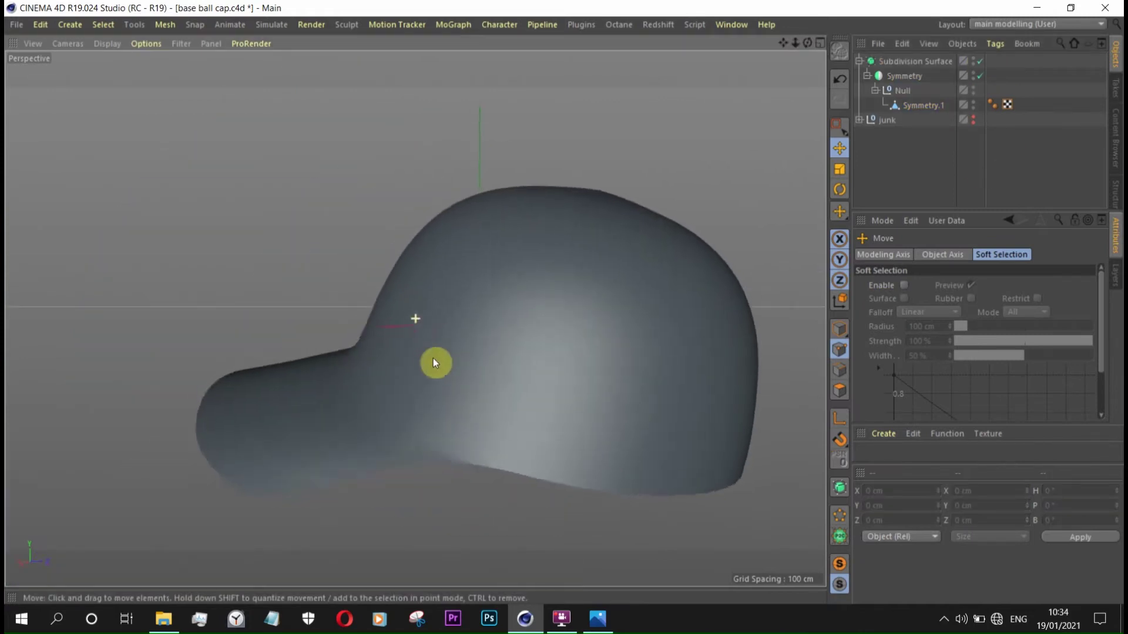
{"action": "left_click", "coordinate": [924, 105]}
{"action": "left_click_drag", "start_coordinate": [528, 508], "coordinate": [577, 501], "text": "alt"}
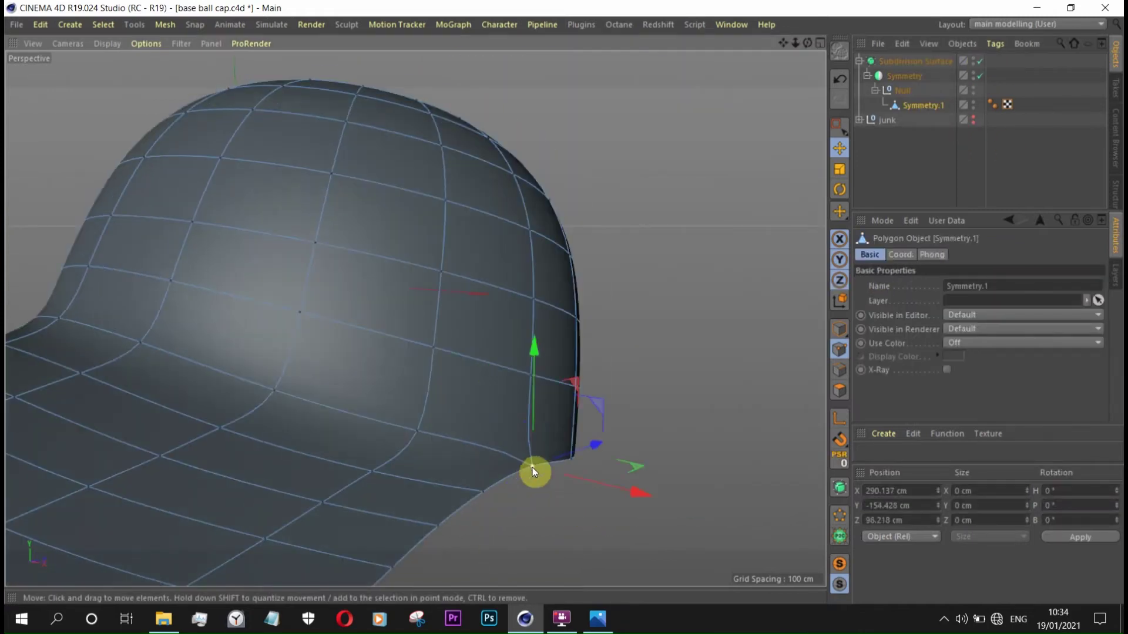
{"action": "mouse_move", "coordinate": [532, 467]}
{"action": "left_mouse_down", "text": "alt"}
{"action": "mouse_move", "coordinate": [606, 519]}
{"action": "mouse_move", "coordinate": [563, 386]}
{"action": "left_mouse_up", "text": "alt"}
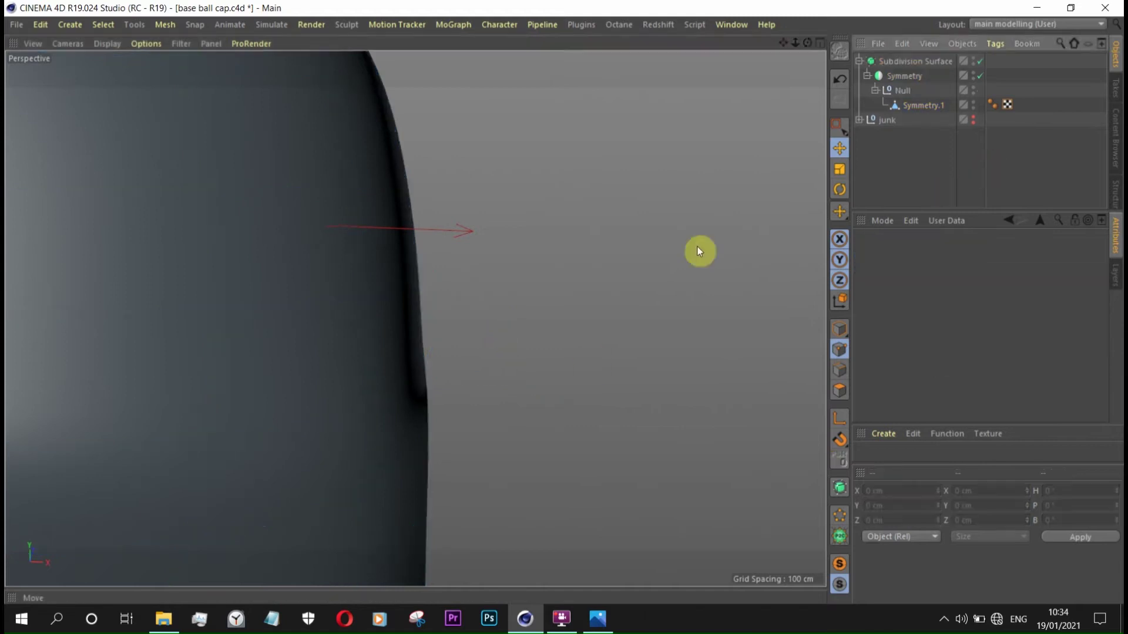
{"action": "left_click", "coordinate": [988, 161]}
{"action": "key", "text": "h"}
{"action": "mouse_move", "coordinate": [661, 352]}
{"action": "left_mouse_down", "text": "alt"}
{"action": "mouse_move", "coordinate": [637, 406]}
{"action": "mouse_move", "coordinate": [594, 382]}
{"action": "mouse_move", "coordinate": [698, 301]}
{"action": "mouse_move", "coordinate": [370, 492]}
{"action": "mouse_move", "coordinate": [440, 402]}
{"action": "mouse_move", "coordinate": [640, 397]}
{"action": "mouse_move", "coordinate": [423, 335]}
{"action": "mouse_move", "coordinate": [417, 363]}
{"action": "mouse_move", "coordinate": [436, 363]}
{"action": "left_mouse_up", "text": "alt"}
- Slide one more rear crown point along its edge, then inspect the smoothed cap
{"action": "left_click", "coordinate": [595, 381]}
{"action": "right_click", "coordinate": [435, 363]}
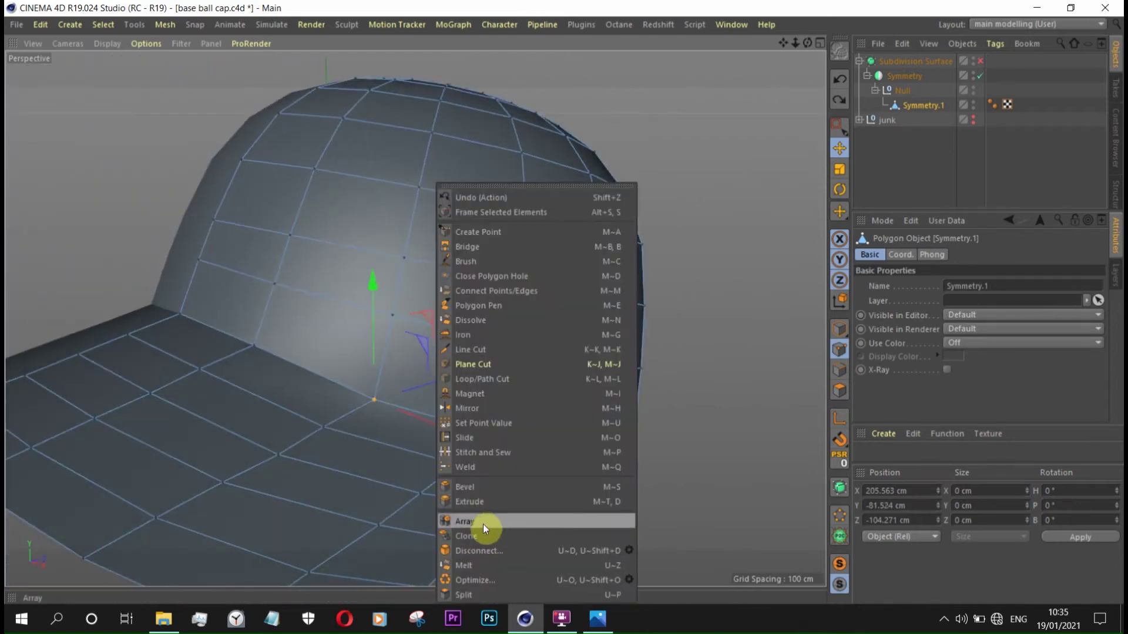
{"action": "left_click", "coordinate": [484, 522]}
{"action": "scroll", "coordinate": [355, 418], "scroll_direction": "up", "scroll_amount": 3}
{"action": "scroll", "coordinate": [357, 400], "scroll_direction": "down", "scroll_amount": 3}
{"action": "left_click_drag", "start_coordinate": [532, 459], "coordinate": [577, 449]}
{"action": "mouse_move", "coordinate": [445, 524]}
{"action": "left_mouse_down"}
{"action": "mouse_move", "coordinate": [445, 584]}
{"action": "mouse_move", "coordinate": [332, 464]}
{"action": "mouse_move", "coordinate": [465, 401]}
{"action": "mouse_move", "coordinate": [194, 344]}
{"action": "mouse_move", "coordinate": [246, 352]}
{"action": "left_mouse_up"}
{"action": "left_click", "coordinate": [980, 60]}
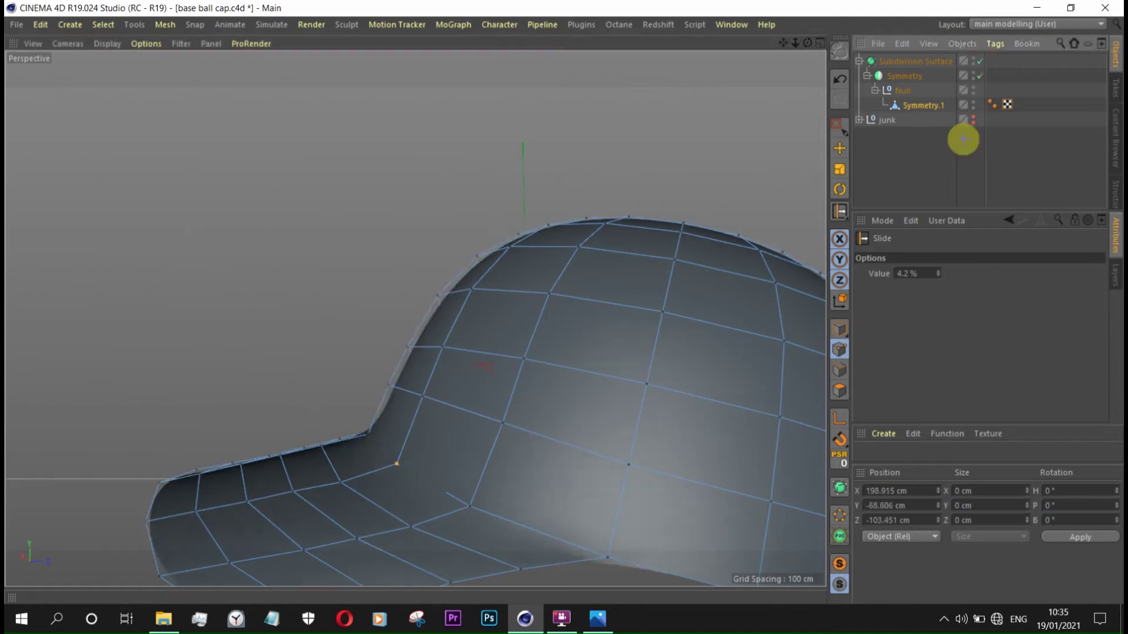
{"action": "mouse_move", "coordinate": [624, 429]}
{"action": "left_mouse_down", "text": "alt"}
{"action": "mouse_move", "coordinate": [457, 417]}
{"action": "mouse_move", "coordinate": [737, 279]}
{"action": "mouse_move", "coordinate": [574, 397]}
{"action": "mouse_move", "coordinate": [449, 241]}
{"action": "mouse_move", "coordinate": [431, 395]}
{"action": "mouse_move", "coordinate": [509, 292]}
{"action": "mouse_move", "coordinate": [573, 421]}
{"action": "mouse_move", "coordinate": [519, 411]}
{"action": "mouse_move", "coordinate": [377, 460]}
{"action": "mouse_move", "coordinate": [571, 511]}
{"action": "mouse_move", "coordinate": [498, 513]}
{"action": "mouse_move", "coordinate": [601, 517]}
{"action": "mouse_move", "coordinate": [485, 439]}
{"action": "mouse_move", "coordinate": [659, 266]}
{"action": "mouse_move", "coordinate": [750, 262]}
{"action": "mouse_move", "coordinate": [570, 353]}
{"action": "mouse_move", "coordinate": [554, 345]}
{"action": "mouse_move", "coordinate": [496, 453]}
{"action": "mouse_move", "coordinate": [567, 433]}
{"action": "mouse_move", "coordinate": [637, 383]}
{"action": "mouse_move", "coordinate": [404, 459]}
{"action": "mouse_move", "coordinate": [622, 393]}
{"action": "mouse_move", "coordinate": [410, 463]}
{"action": "mouse_move", "coordinate": [495, 481]}
{"action": "left_mouse_up", "text": "alt"}
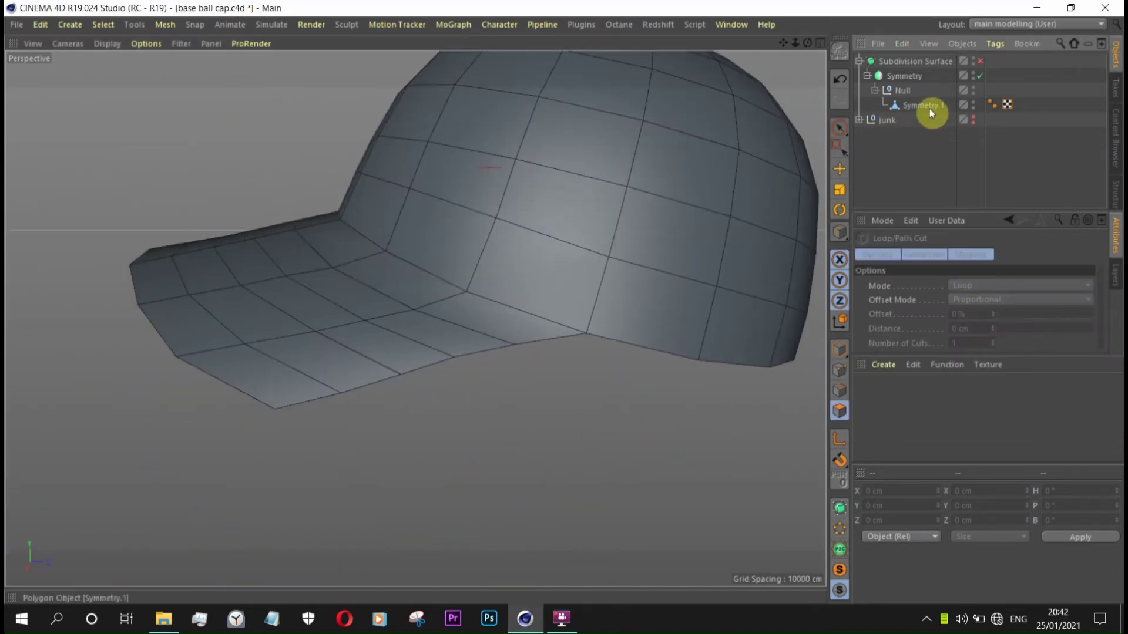
{"action": "left_click_drag", "start_coordinate": [930, 108], "coordinate": [982, 118], "text": "ctrl"}
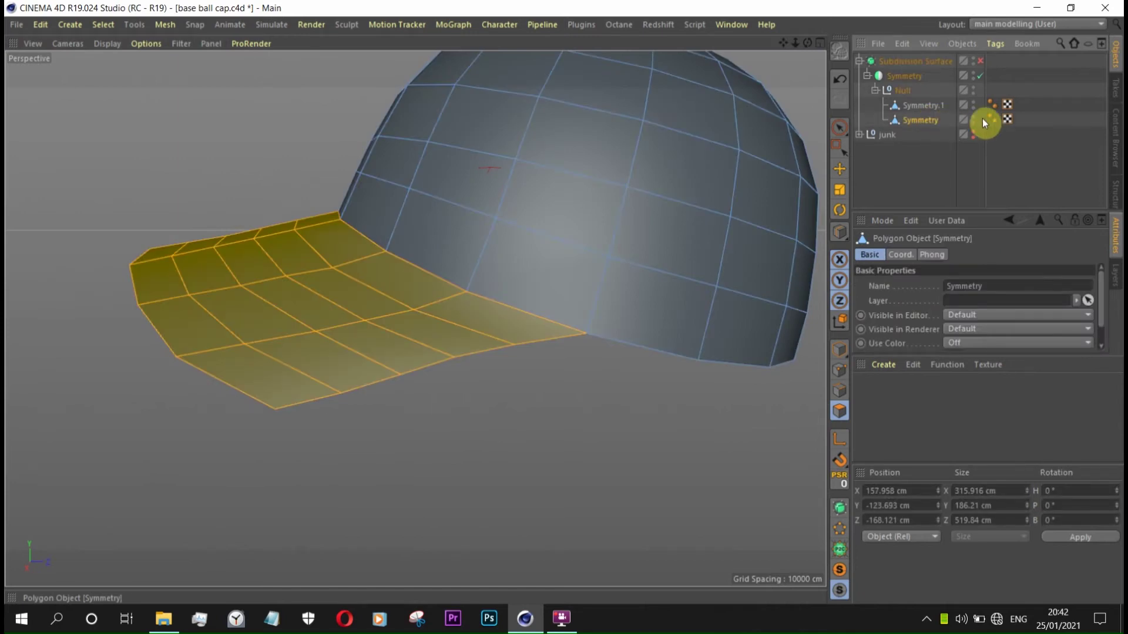
- Split the selected brim polygons off Symmetry.1 into a new object
{"action": "left_click", "coordinate": [924, 105]}
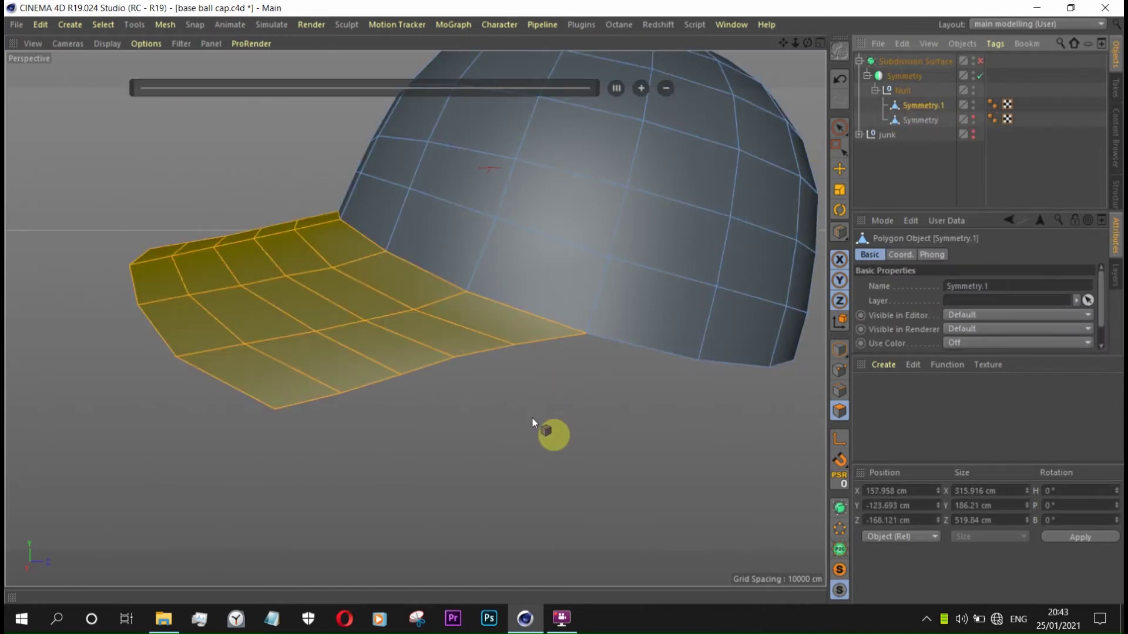
{"action": "right_click", "coordinate": [549, 433]}
{"action": "left_click", "coordinate": [647, 531]}
{"action": "mouse_move", "coordinate": [597, 312]}
{"action": "left_mouse_down", "text": "alt"}
{"action": "mouse_move", "coordinate": [753, 341]}
{"action": "mouse_move", "coordinate": [745, 352]}
{"action": "left_mouse_up", "text": "alt"}
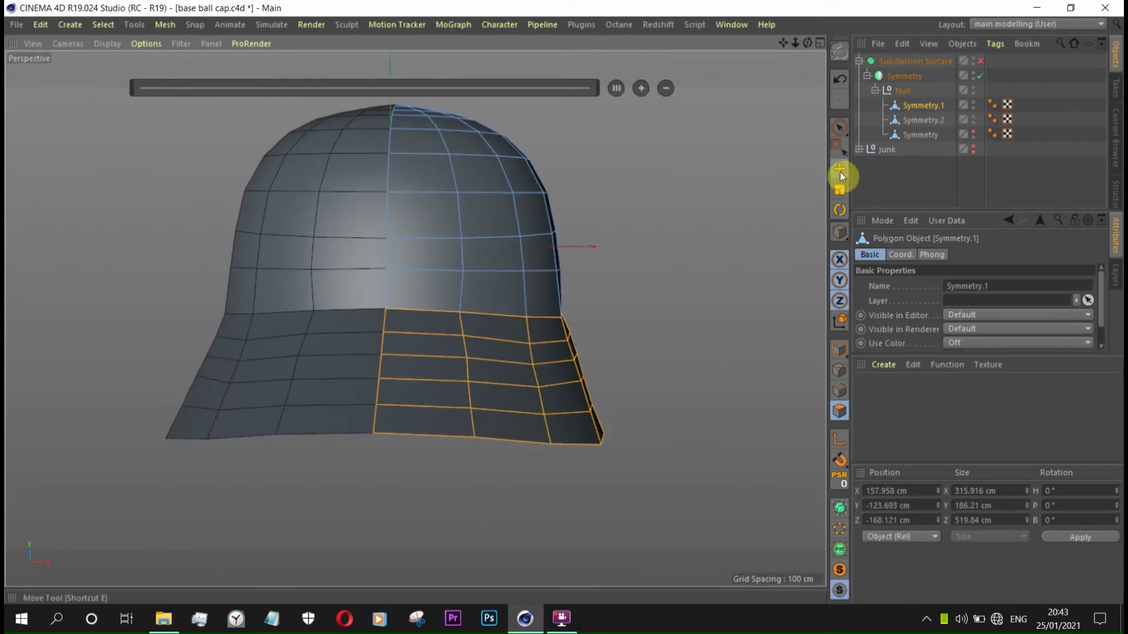
- Pick a crown point, then make the new Symmetry.2 brim object active
{"action": "key", "text": "9"}
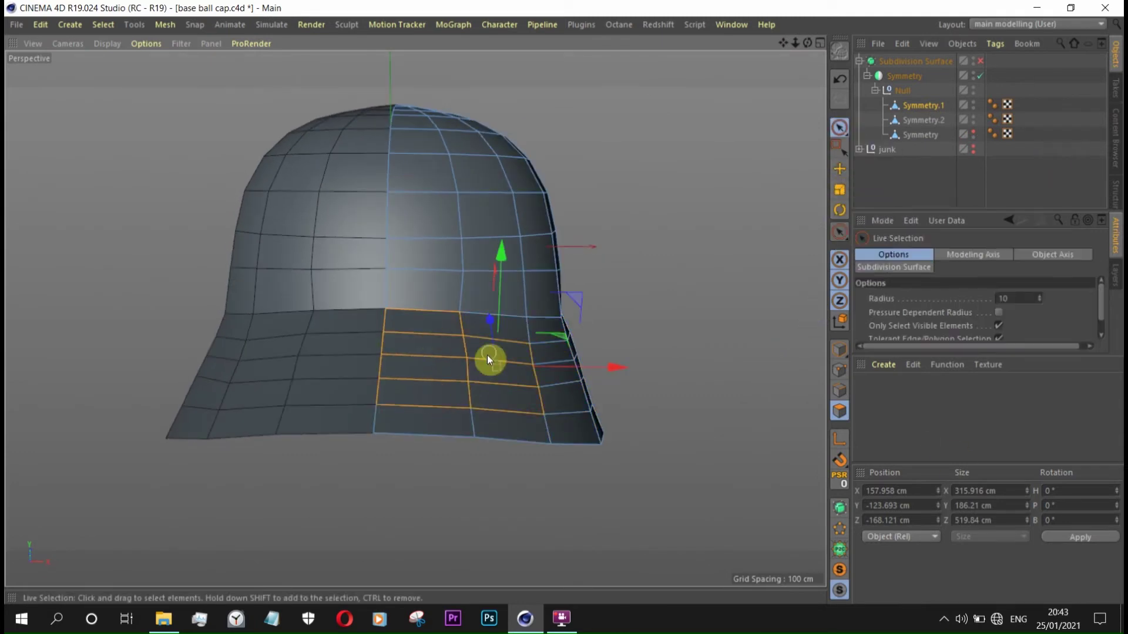
{"action": "left_click", "coordinate": [737, 236]}
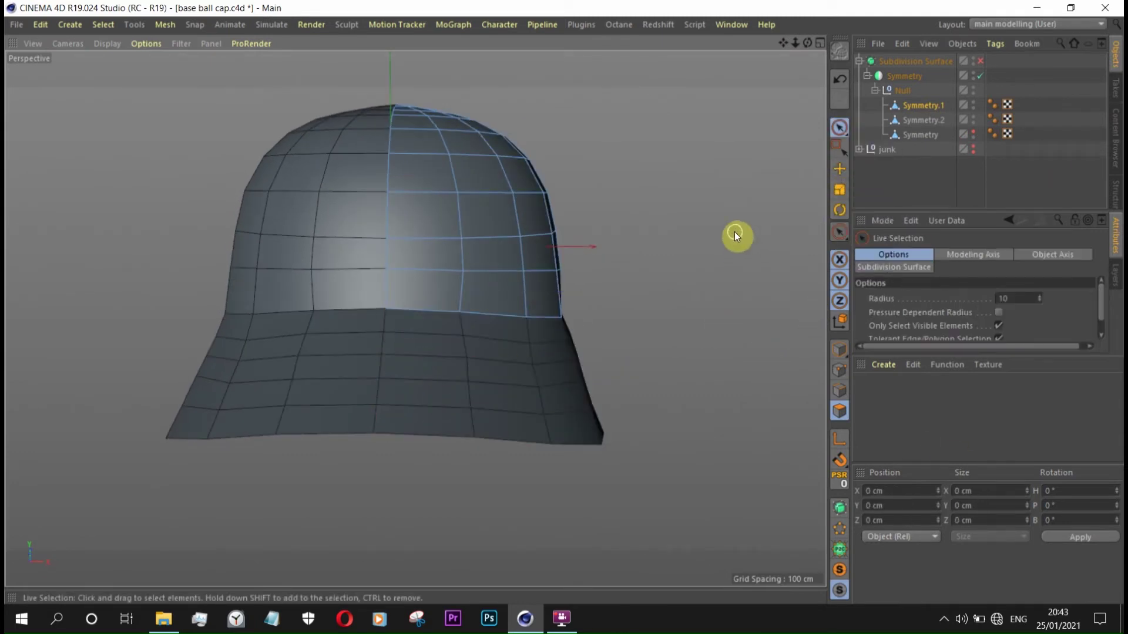
{"action": "left_click", "coordinate": [838, 370]}
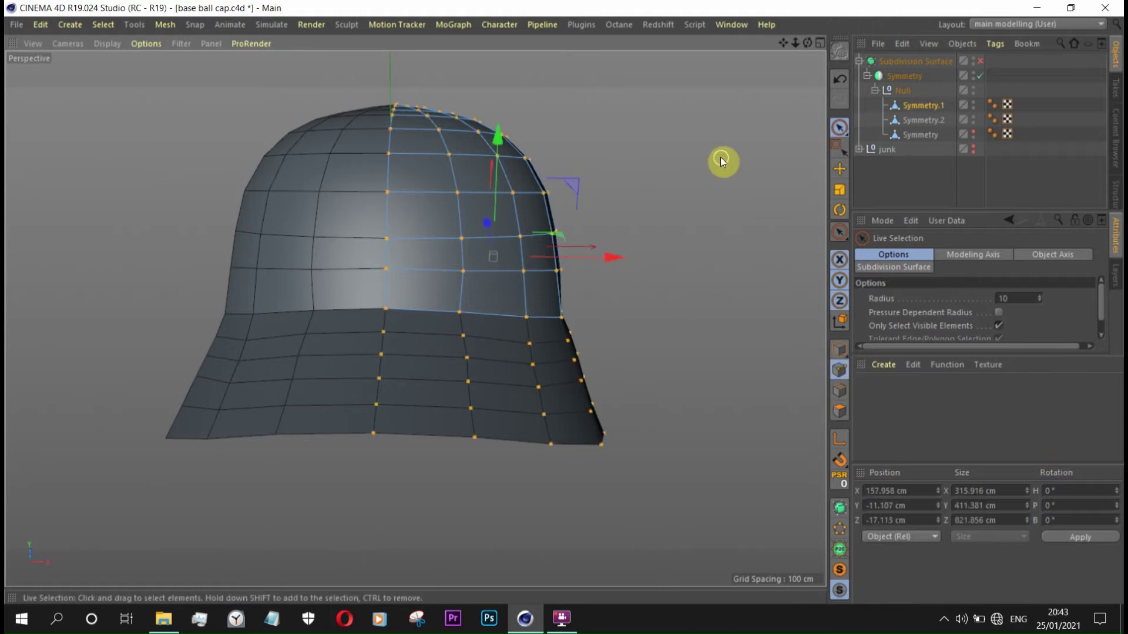
{"action": "scroll", "coordinate": [720, 156], "scroll_direction": "up", "scroll_amount": 5}
{"action": "left_click_drag", "start_coordinate": [811, 88], "coordinate": [737, 156], "text": "alt"}
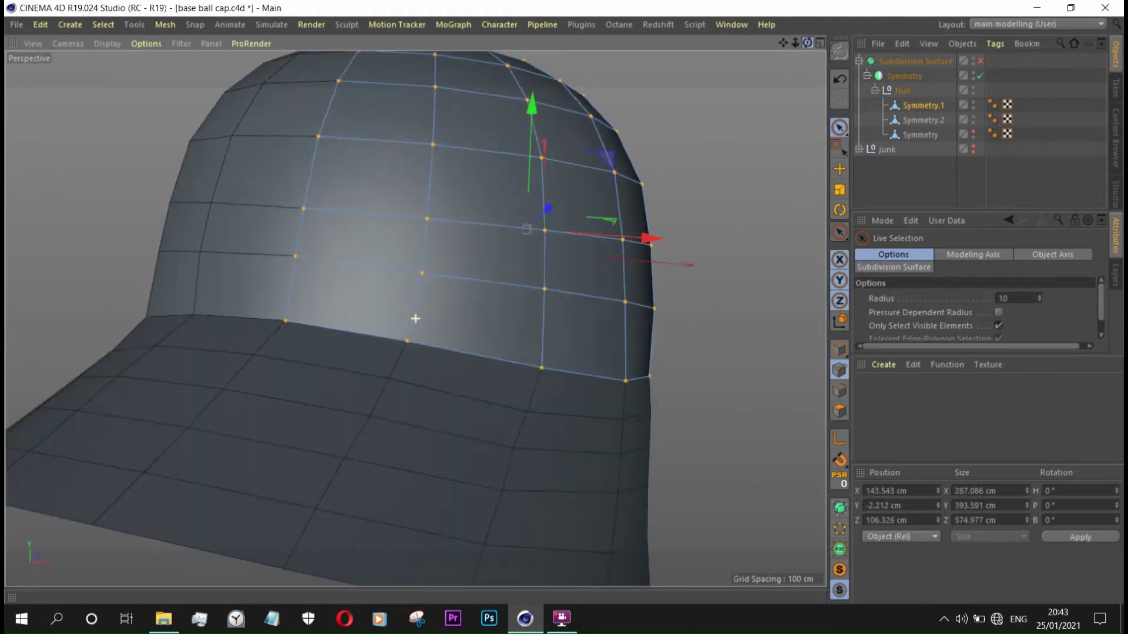
{"action": "left_click", "coordinate": [923, 120]}
{"action": "mouse_move", "coordinate": [807, 43]}
{"action": "left_mouse_down"}
{"action": "mouse_move", "coordinate": [415, 319]}
{"action": "mouse_move", "coordinate": [808, 42]}
{"action": "mouse_move", "coordinate": [415, 318]}
{"action": "mouse_move", "coordinate": [405, 311]}
{"action": "left_mouse_up"}
{"action": "left_click", "coordinate": [839, 169]}
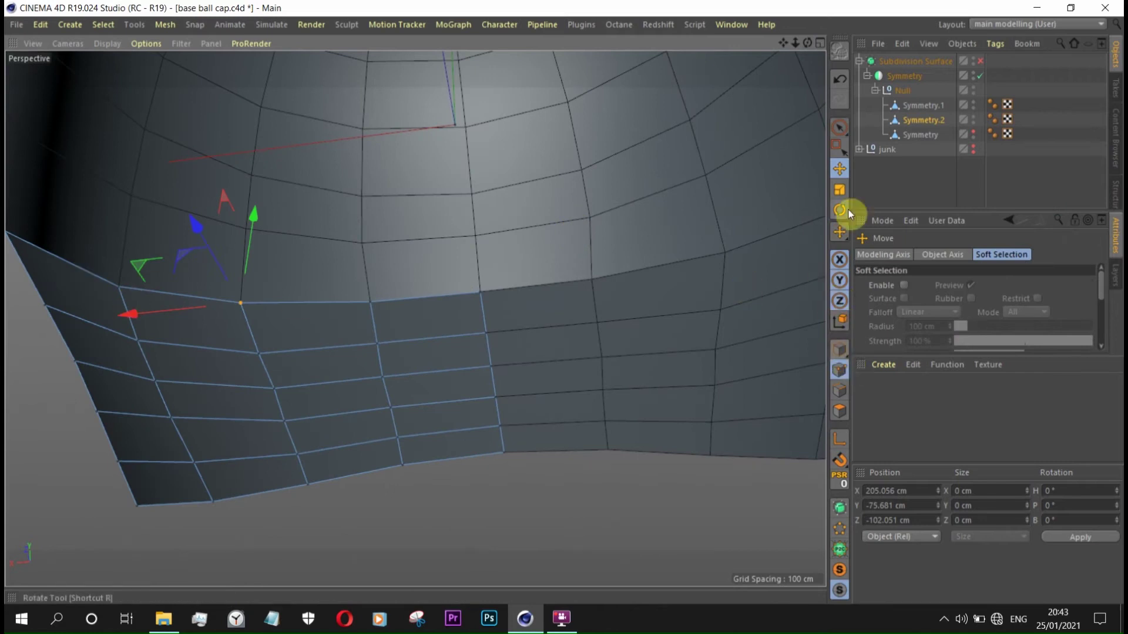
- Select the brim's top edges where they meet the crown
{"action": "left_click", "coordinate": [840, 389]}
{"action": "left_click", "coordinate": [80, 270]}
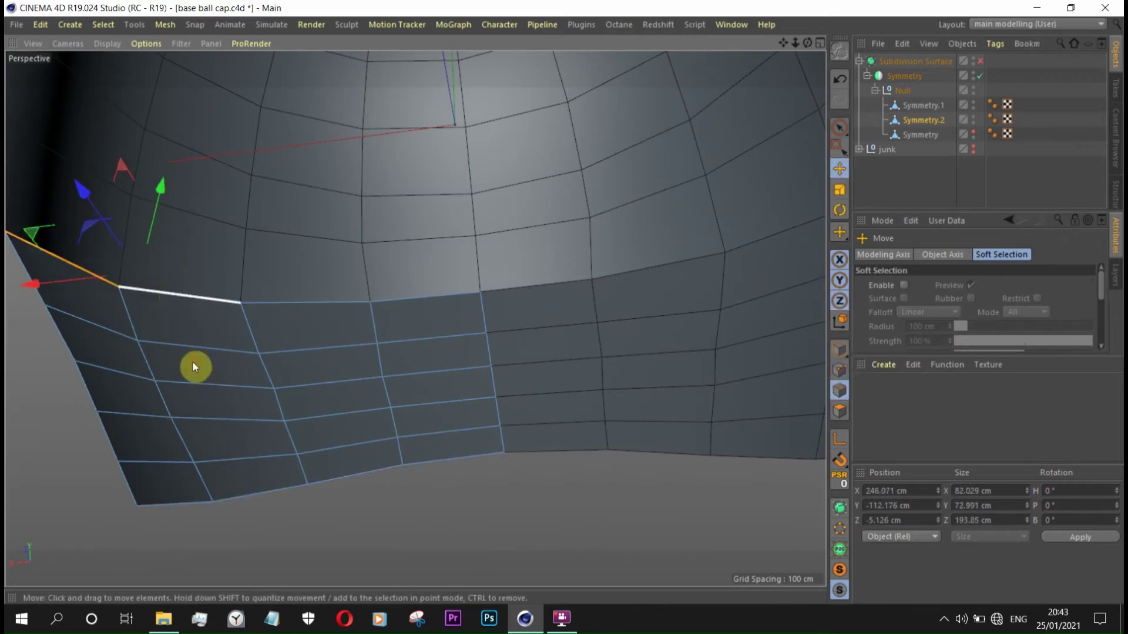
{"action": "left_click", "coordinate": [350, 376]}
{"action": "left_click_drag", "start_coordinate": [256, 319], "coordinate": [298, 301], "text": "alt"}
{"action": "left_click", "coordinate": [298, 305]}
{"action": "left_click", "coordinate": [379, 310], "text": "shift"}
{"action": "left_click", "coordinate": [206, 291], "text": "shift"}
{"action": "mouse_move", "coordinate": [196, 210]}
{"action": "left_mouse_down", "text": "alt"}
{"action": "mouse_move", "coordinate": [316, 258]}
{"action": "mouse_move", "coordinate": [483, 373]}
{"action": "mouse_move", "coordinate": [141, 202]}
{"action": "mouse_move", "coordinate": [83, 259]}
{"action": "mouse_move", "coordinate": [233, 238]}
{"action": "mouse_move", "coordinate": [342, 269]}
{"action": "mouse_move", "coordinate": [431, 334]}
{"action": "mouse_move", "coordinate": [350, 269]}
{"action": "mouse_move", "coordinate": [373, 262]}
{"action": "mouse_move", "coordinate": [263, 206]}
{"action": "mouse_move", "coordinate": [394, 204]}
{"action": "mouse_move", "coordinate": [486, 247]}
{"action": "mouse_move", "coordinate": [516, 294]}
{"action": "mouse_move", "coordinate": [586, 317]}
{"action": "left_mouse_up", "text": "alt"}
- Scale the selected brim top edges to tighten them against the crown
{"action": "key", "text": "t"}
{"action": "mouse_move", "coordinate": [734, 323]}
{"action": "left_mouse_down", "text": "alt"}
{"action": "mouse_move", "coordinate": [654, 352]}
{"action": "mouse_move", "coordinate": [528, 329]}
{"action": "mouse_move", "coordinate": [496, 344]}
{"action": "left_mouse_up", "text": "alt"}
{"action": "scroll", "coordinate": [511, 338], "scroll_direction": "up", "scroll_amount": 5}
{"action": "left_click_drag", "start_coordinate": [805, 44], "coordinate": [415, 319]}
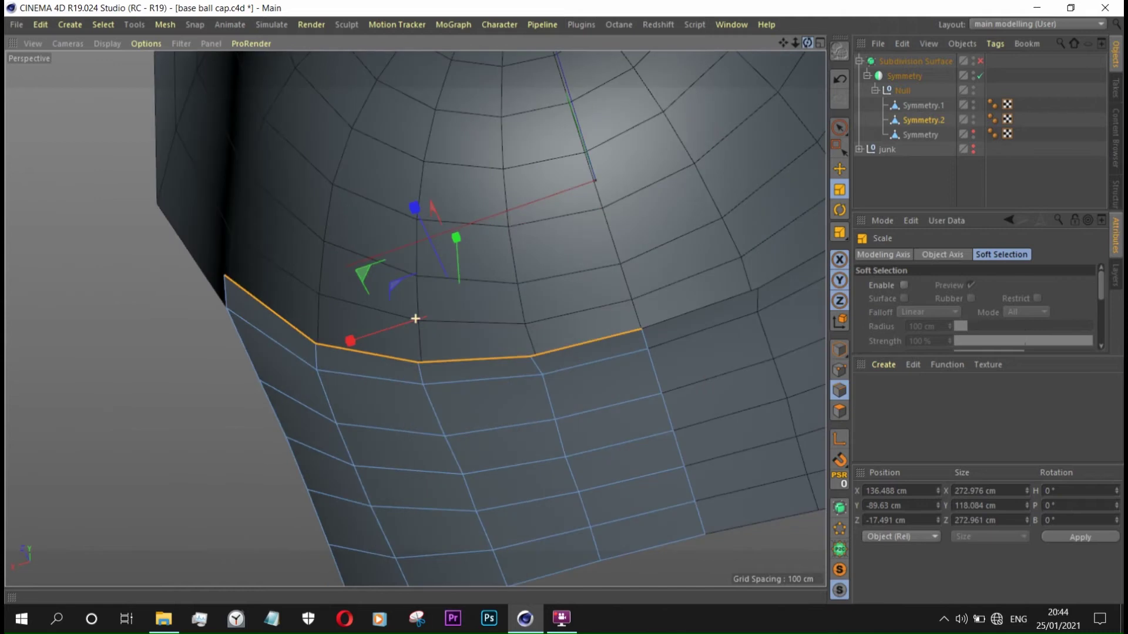
{"action": "mouse_move", "coordinate": [415, 319]}
{"action": "left_mouse_down"}
{"action": "mouse_move", "coordinate": [821, 72]}
{"action": "mouse_move", "coordinate": [416, 319]}
{"action": "mouse_move", "coordinate": [771, 224]}
{"action": "mouse_move", "coordinate": [682, 450]}
{"action": "left_mouse_up"}
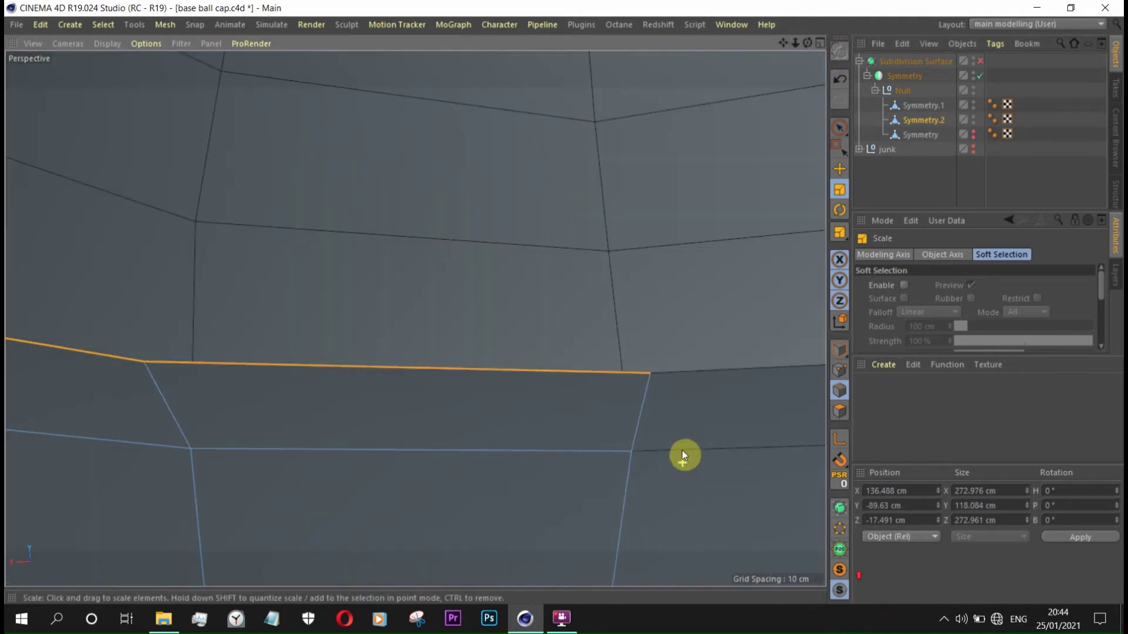
- Pull one brim corner point downward and check it from several angles
{"action": "left_click", "coordinate": [632, 403]}
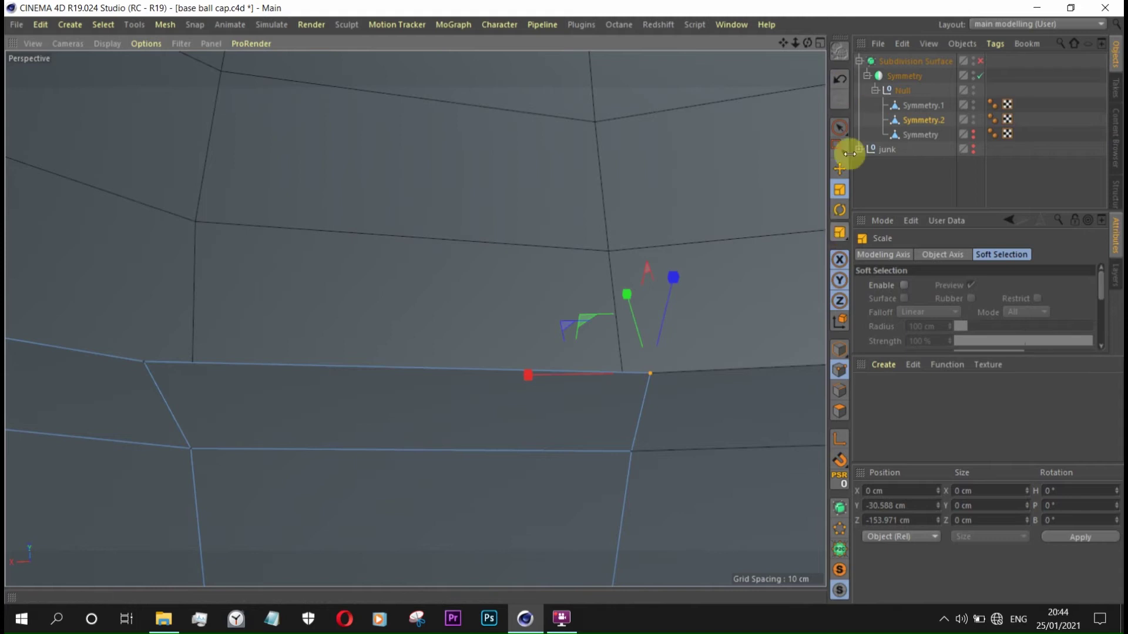
{"action": "left_click", "coordinate": [839, 169]}
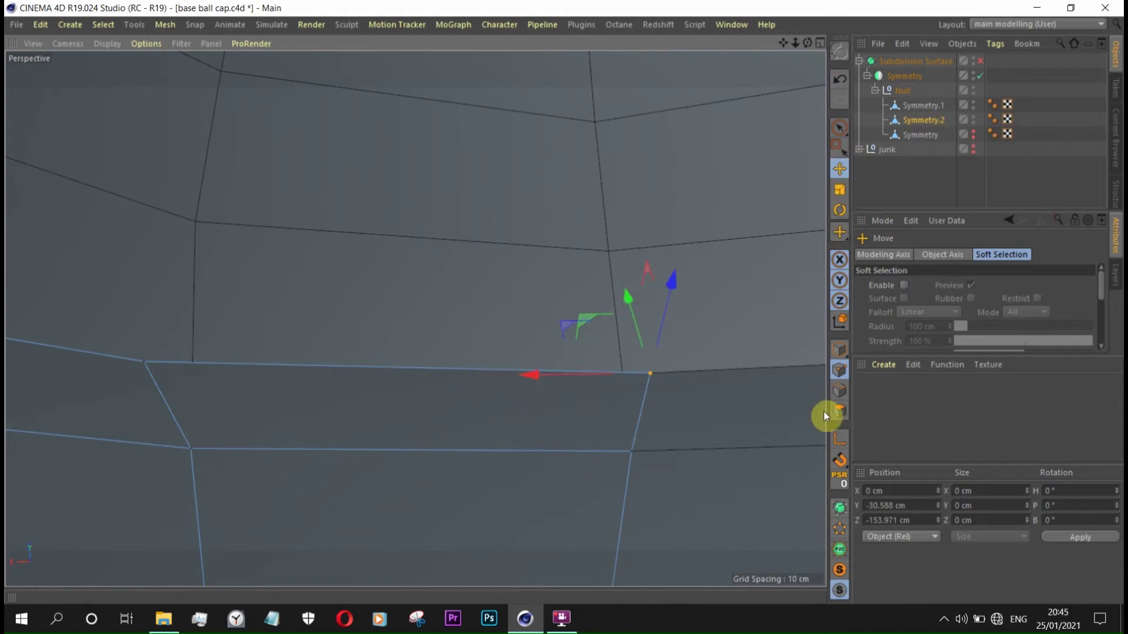
{"action": "left_click_drag", "start_coordinate": [672, 373], "coordinate": [590, 457]}
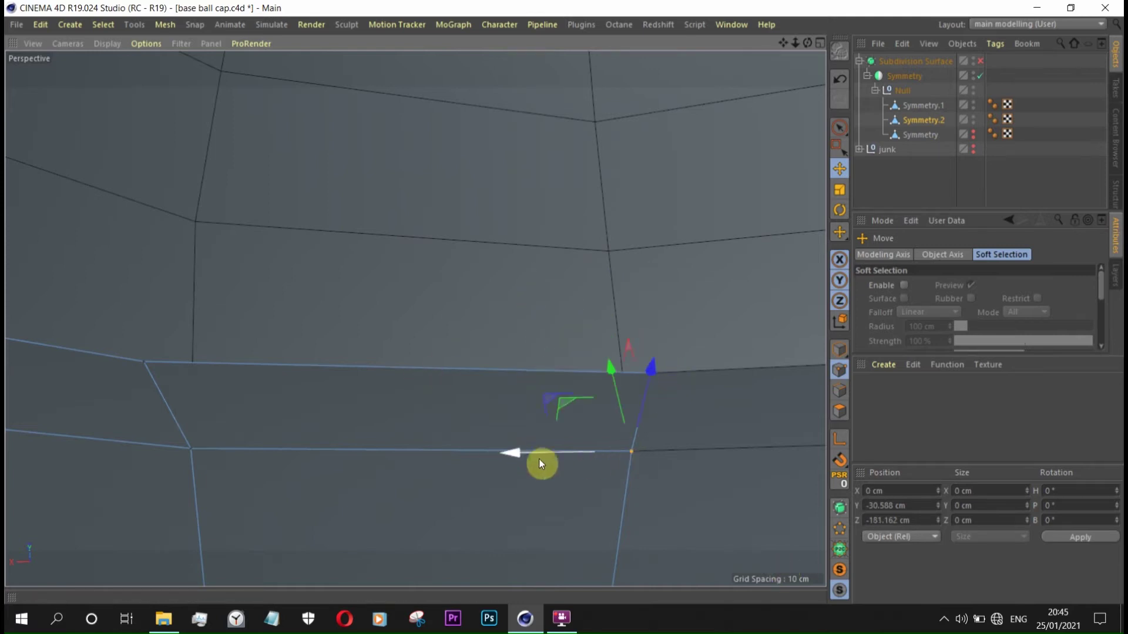
{"action": "scroll", "coordinate": [682, 282], "scroll_direction": "down", "scroll_amount": 3}
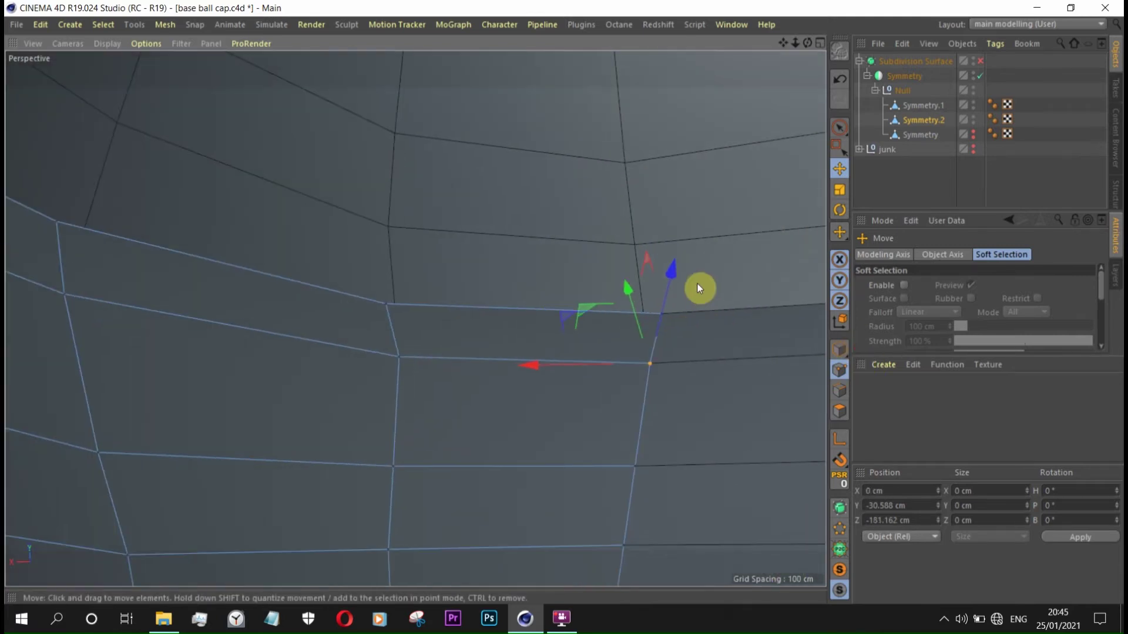
{"action": "left_click_drag", "start_coordinate": [699, 290], "coordinate": [745, 273], "text": "alt"}
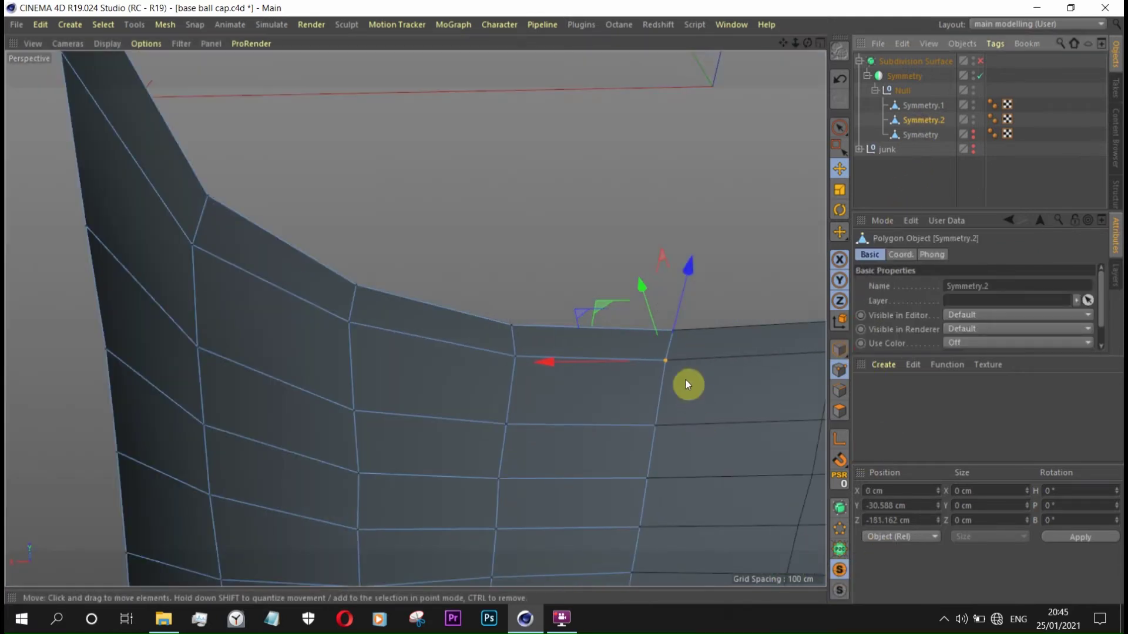
{"action": "mouse_move", "coordinate": [808, 43]}
{"action": "left_mouse_down"}
{"action": "mouse_move", "coordinate": [764, 180]}
{"action": "mouse_move", "coordinate": [227, 418]}
{"action": "left_mouse_up"}
{"action": "mouse_move", "coordinate": [807, 43]}
{"action": "left_mouse_down"}
{"action": "mouse_move", "coordinate": [415, 317]}
{"action": "mouse_move", "coordinate": [468, 416]}
{"action": "mouse_move", "coordinate": [409, 425]}
{"action": "left_mouse_up"}
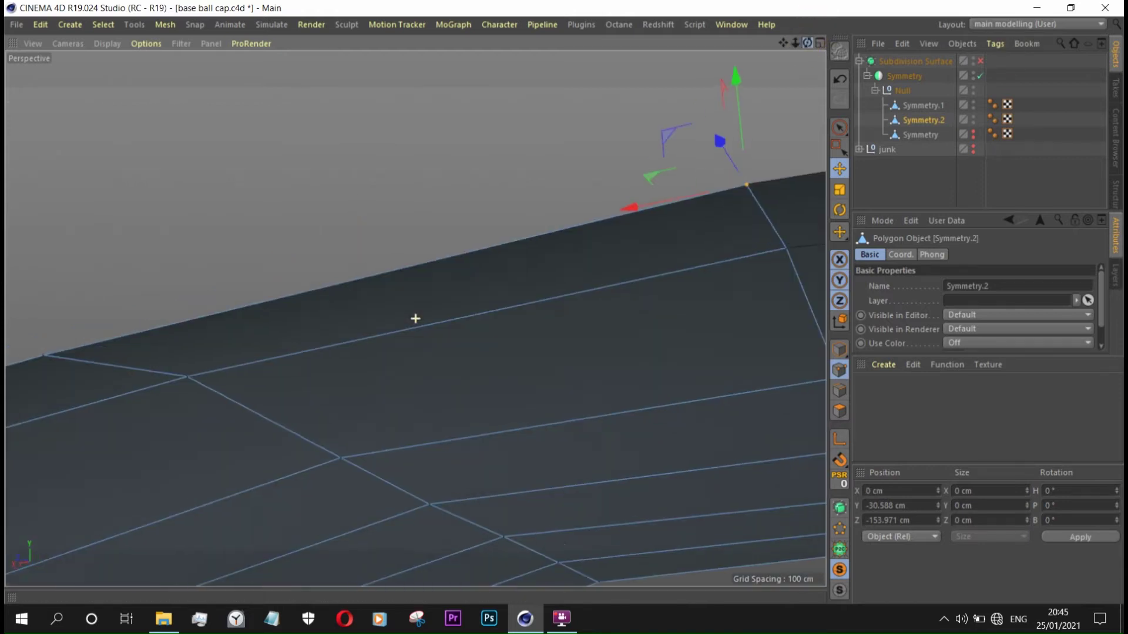
{"action": "left_click_drag", "start_coordinate": [415, 318], "coordinate": [416, 317], "text": "alt"}
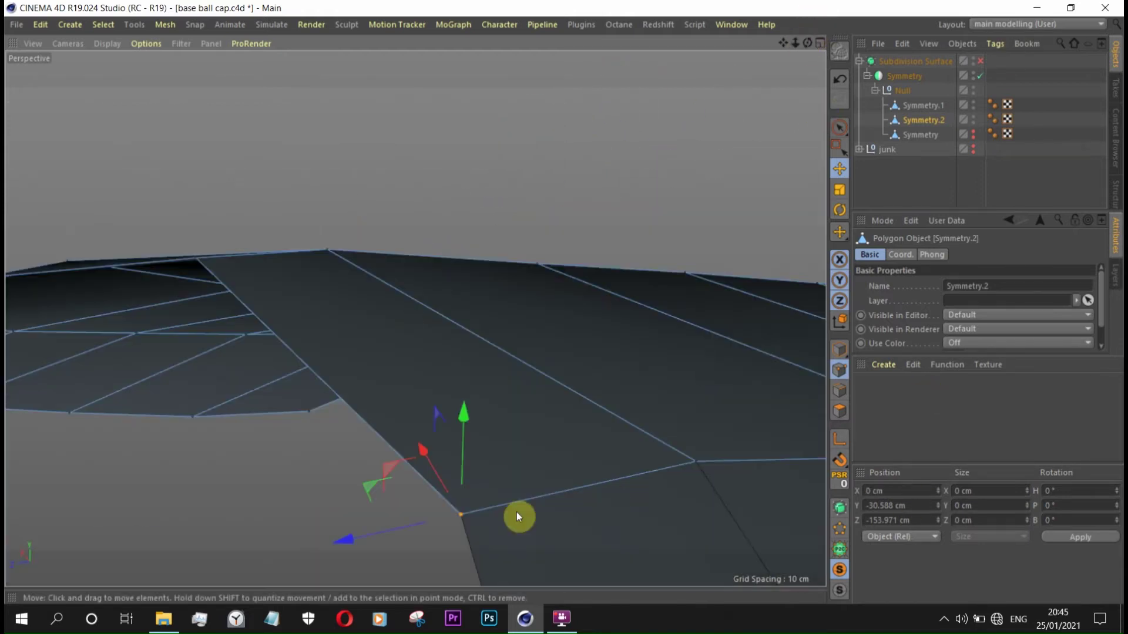
- Undo the corner point move and look over the whole brim again
{"action": "key", "text": "ctrl+z"}
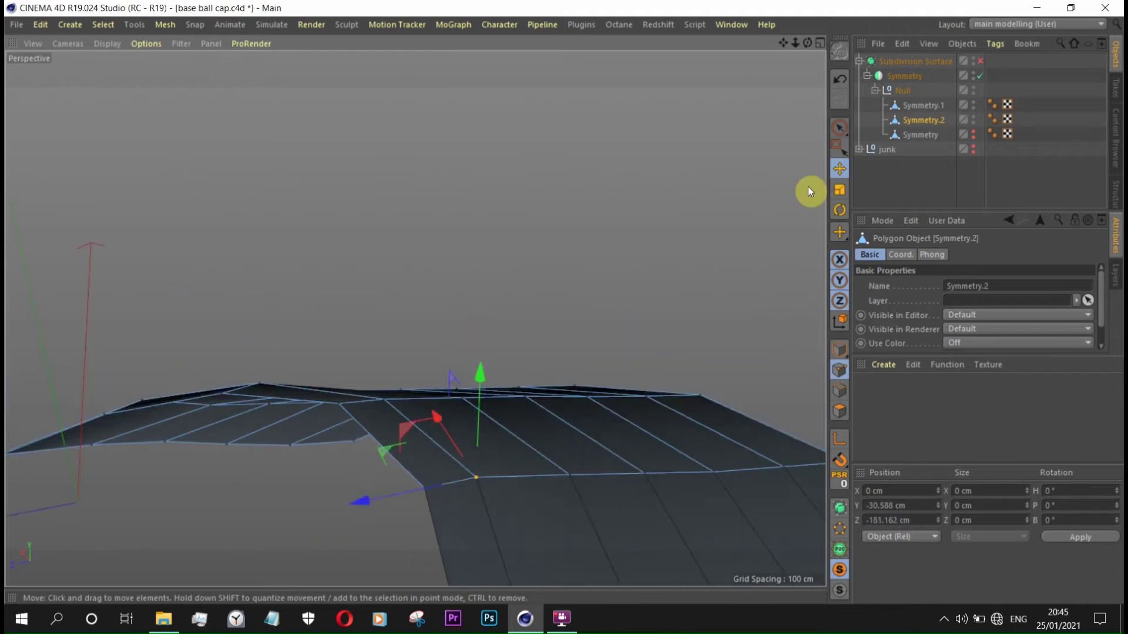
{"action": "left_click_drag", "start_coordinate": [807, 43], "coordinate": [763, 70]}
{"action": "scroll", "coordinate": [415, 319], "scroll_direction": "down", "scroll_amount": 5}
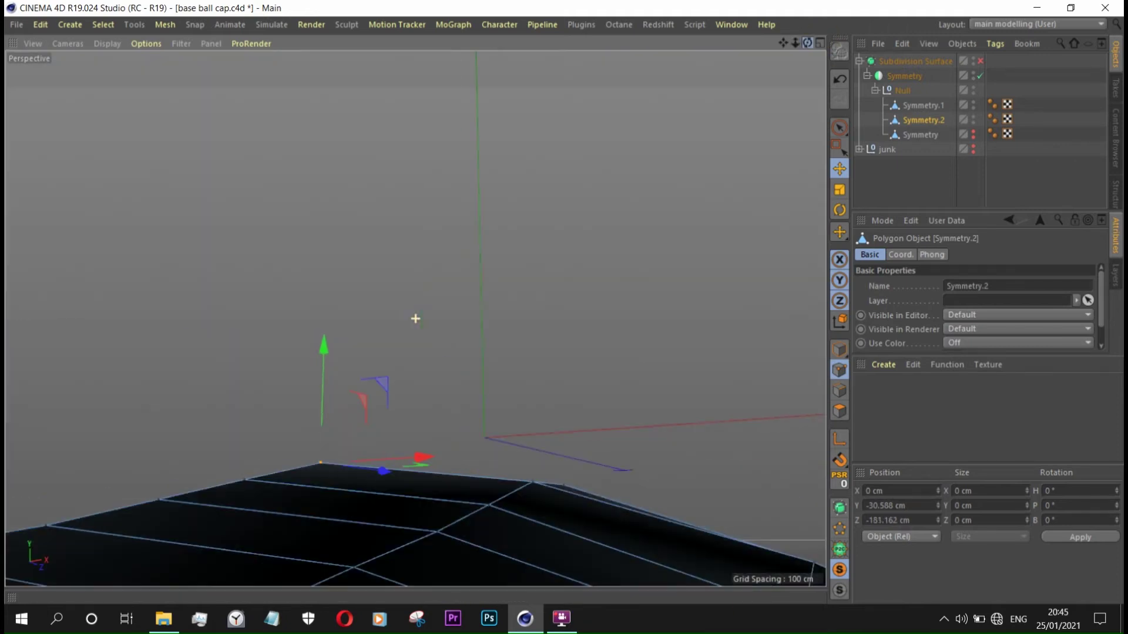
{"action": "left_click_drag", "start_coordinate": [415, 319], "coordinate": [717, 403], "text": "alt"}
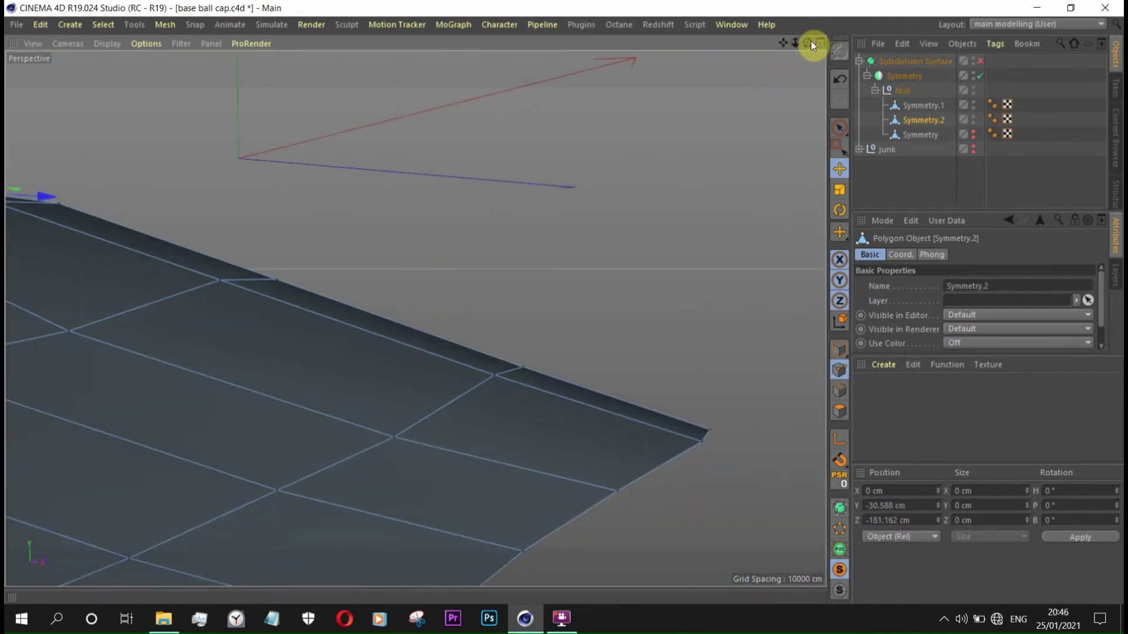
{"action": "mouse_move", "coordinate": [813, 46]}
{"action": "left_mouse_down"}
{"action": "mouse_move", "coordinate": [899, 403]}
{"action": "mouse_move", "coordinate": [826, 189]}
{"action": "left_mouse_up"}
- Extrude all the brim polygons with zero subdivisions
{"action": "left_click", "coordinate": [839, 412]}
{"action": "key", "text": "ctrl+a"}
{"action": "right_click", "coordinate": [629, 174]}
{"action": "left_click", "coordinate": [618, 311]}
{"action": "mouse_move", "coordinate": [633, 240]}
{"action": "left_mouse_down"}
{"action": "mouse_move", "coordinate": [415, 319]}
{"action": "mouse_move", "coordinate": [690, 371]}
{"action": "mouse_move", "coordinate": [823, 79]}
{"action": "mouse_move", "coordinate": [464, 316]}
{"action": "mouse_move", "coordinate": [493, 329]}
{"action": "mouse_move", "coordinate": [459, 329]}
{"action": "mouse_move", "coordinate": [548, 385]}
{"action": "mouse_move", "coordinate": [564, 376]}
{"action": "left_mouse_up"}
{"action": "left_click", "coordinate": [978, 332]}
{"action": "right_click", "coordinate": [495, 455]}
{"action": "key", "text": "Escape"}
- Raise the brim extrusion offset to 7 cm and switch off the Symmetry mirror
{"action": "mouse_move", "coordinate": [675, 311]}
{"action": "left_mouse_down", "text": "alt"}
{"action": "mouse_move", "coordinate": [617, 323]}
{"action": "mouse_move", "coordinate": [517, 431]}
{"action": "left_mouse_up", "text": "alt"}
{"action": "left_click_drag", "start_coordinate": [810, 42], "coordinate": [416, 319]}
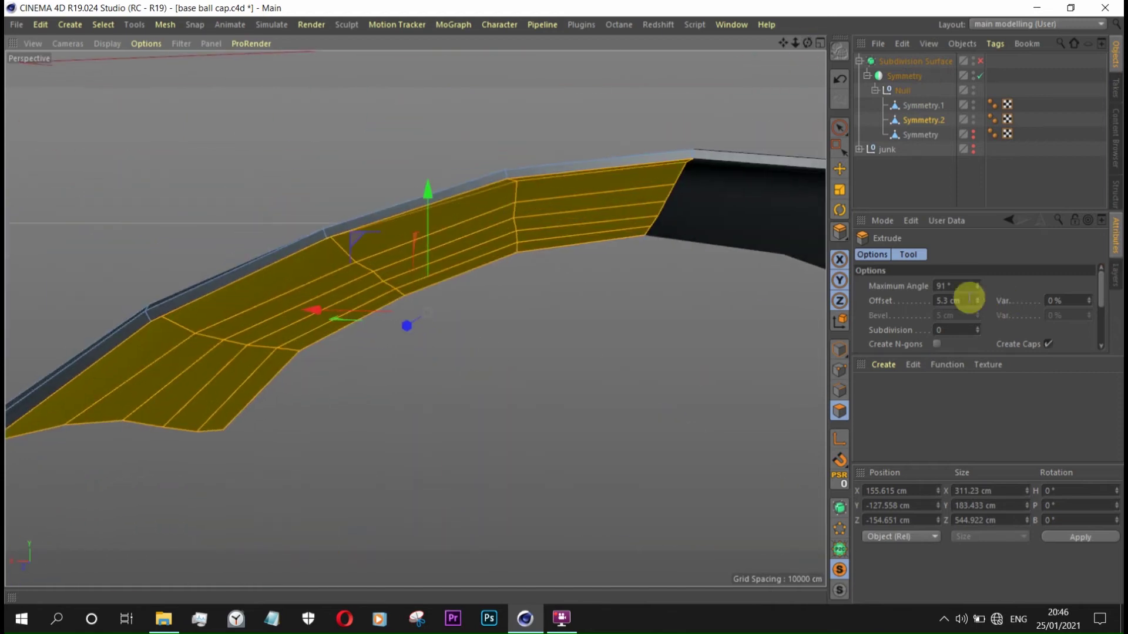
{"action": "left_click_drag", "start_coordinate": [812, 277], "coordinate": [898, 285]}
{"action": "left_click_drag", "start_coordinate": [662, 150], "coordinate": [395, 382], "text": "alt"}
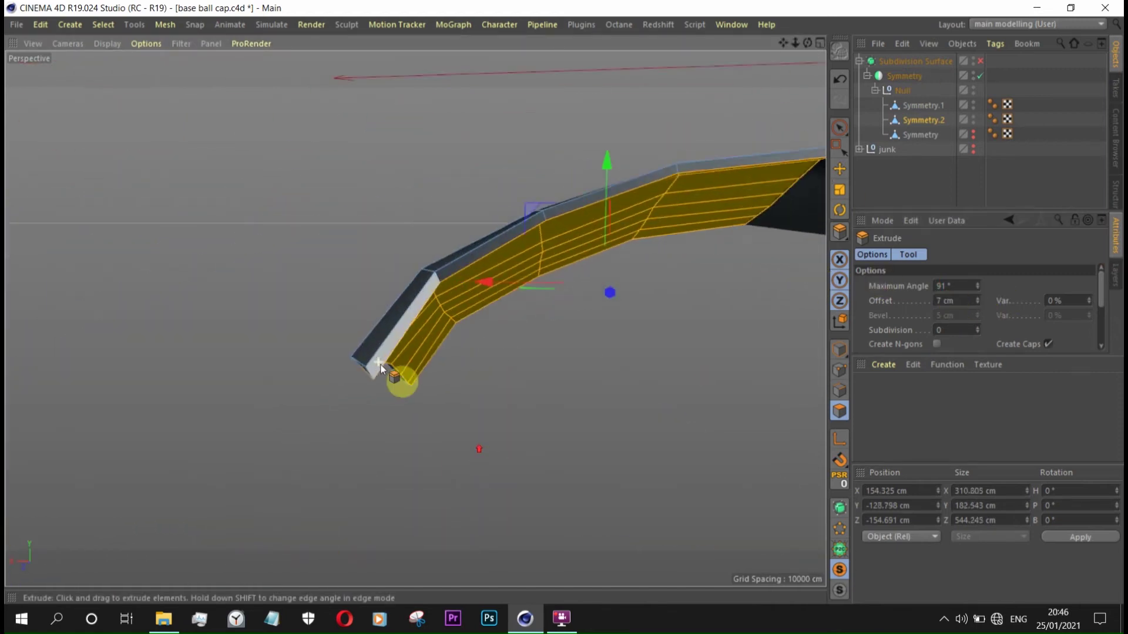
{"action": "left_click_drag", "start_coordinate": [783, 43], "coordinate": [415, 319]}
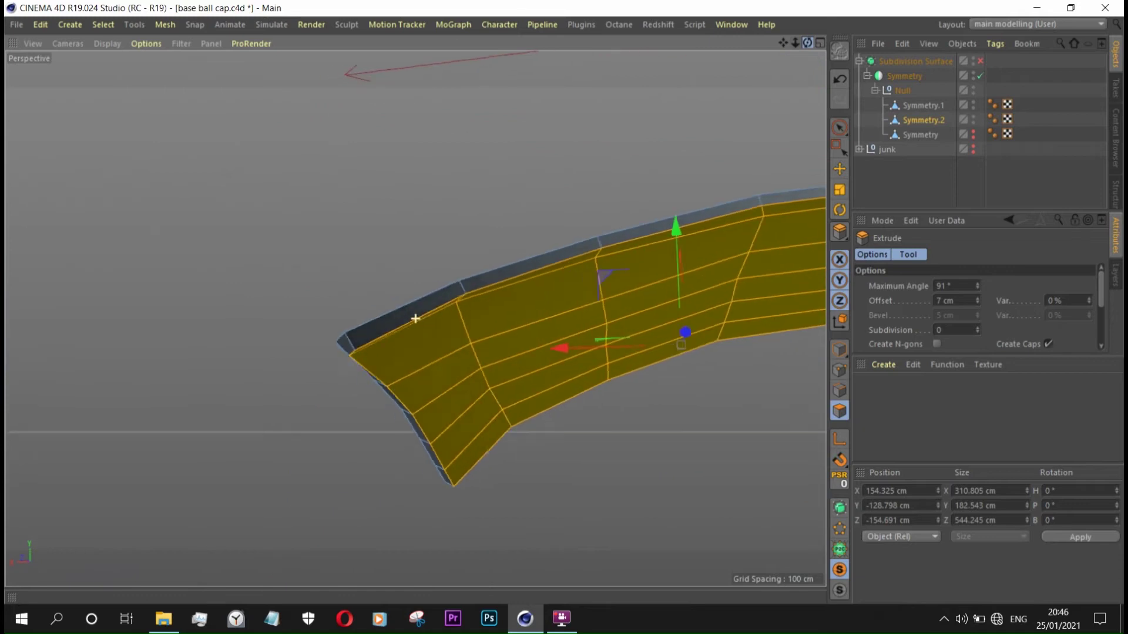
{"action": "key", "text": "k"}
{"action": "key", "text": "l"}
{"action": "mouse_move", "coordinate": [428, 458]}
{"action": "left_mouse_down", "text": "alt"}
{"action": "mouse_move", "coordinate": [373, 368]}
{"action": "mouse_move", "coordinate": [395, 389]}
{"action": "mouse_move", "coordinate": [588, 264]}
{"action": "left_mouse_up", "text": "alt"}
{"action": "left_click", "coordinate": [981, 75]}
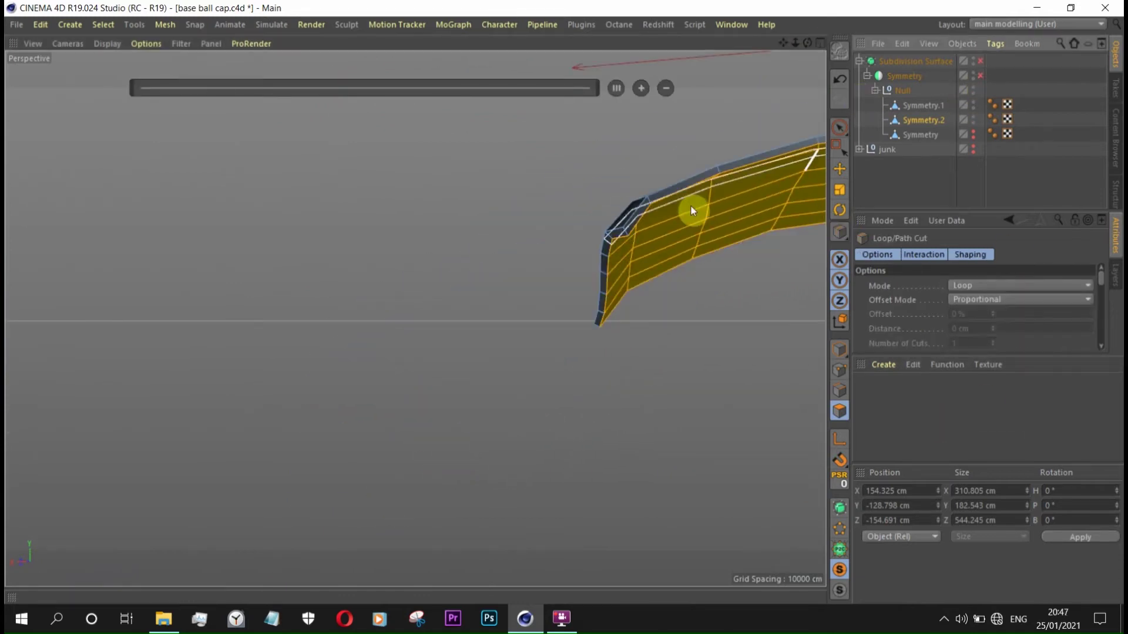
- Select the brim's top polygons and switch the Symmetry mirror back on
{"action": "key", "text": "e"}
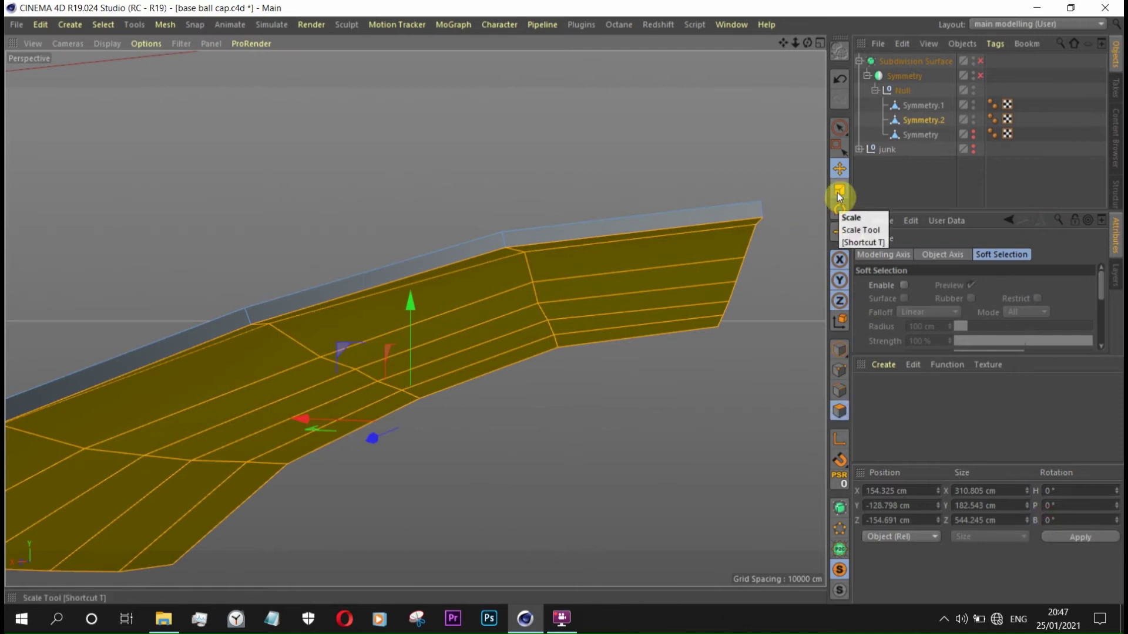
{"action": "left_click_drag", "start_coordinate": [856, 257], "coordinate": [697, 280], "text": "alt"}
{"action": "left_click", "coordinate": [702, 235]}
{"action": "mouse_move", "coordinate": [701, 234]}
{"action": "left_mouse_down", "text": "alt"}
{"action": "mouse_move", "coordinate": [519, 267]}
{"action": "mouse_move", "coordinate": [687, 234]}
{"action": "left_mouse_up", "text": "alt"}
{"action": "scroll", "coordinate": [687, 234], "scroll_direction": "down", "scroll_amount": 3}
{"action": "left_click", "coordinate": [621, 282], "text": "shift"}
{"action": "left_click", "coordinate": [738, 307], "text": "shift"}
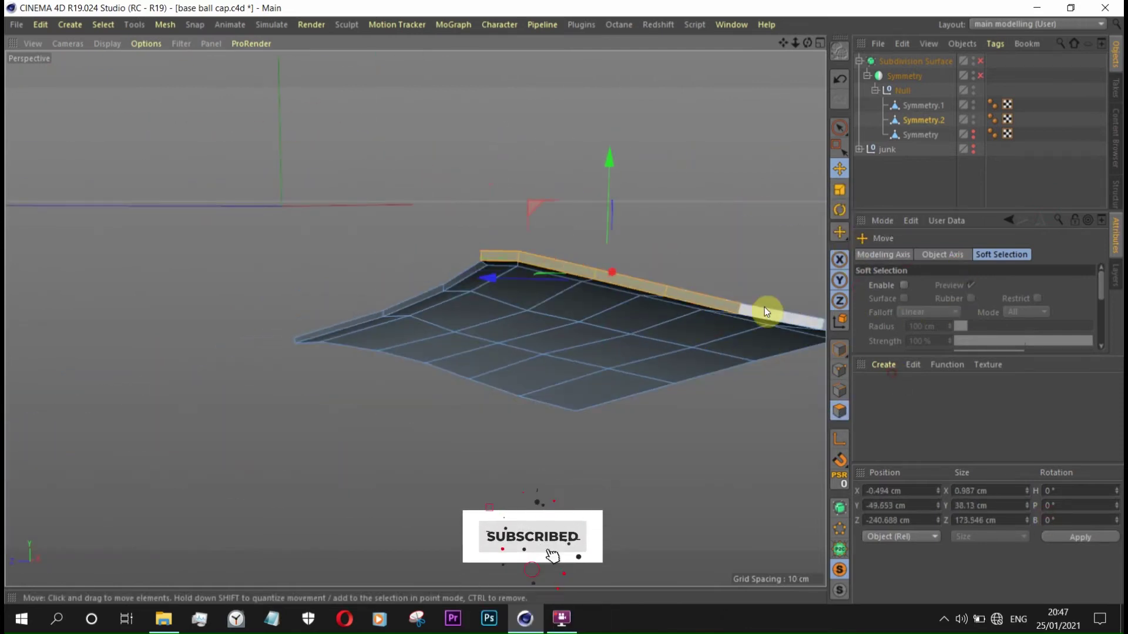
{"action": "left_click_drag", "start_coordinate": [738, 307], "coordinate": [798, 315], "text": "alt"}
{"action": "mouse_move", "coordinate": [741, 274]}
{"action": "left_mouse_down", "text": "alt"}
{"action": "mouse_move", "coordinate": [650, 377]}
{"action": "mouse_move", "coordinate": [591, 241]}
{"action": "mouse_move", "coordinate": [536, 234]}
{"action": "mouse_move", "coordinate": [624, 218]}
{"action": "mouse_move", "coordinate": [873, 126]}
{"action": "left_mouse_up", "text": "alt"}
{"action": "key", "text": "ctrl+a"}
{"action": "right_click", "coordinate": [562, 217]}
{"action": "left_click", "coordinate": [980, 75]}
- Pick a stray brim corner point and set its Position X to 0
{"action": "scroll", "coordinate": [574, 282], "scroll_direction": "up", "scroll_amount": 3}
{"action": "mouse_move", "coordinate": [558, 272]}
{"action": "left_mouse_down", "text": "alt"}
{"action": "mouse_move", "coordinate": [607, 352]}
{"action": "mouse_move", "coordinate": [255, 241]}
{"action": "mouse_move", "coordinate": [780, 293]}
{"action": "left_mouse_up", "text": "alt"}
{"action": "left_click", "coordinate": [255, 241], "text": "shift"}
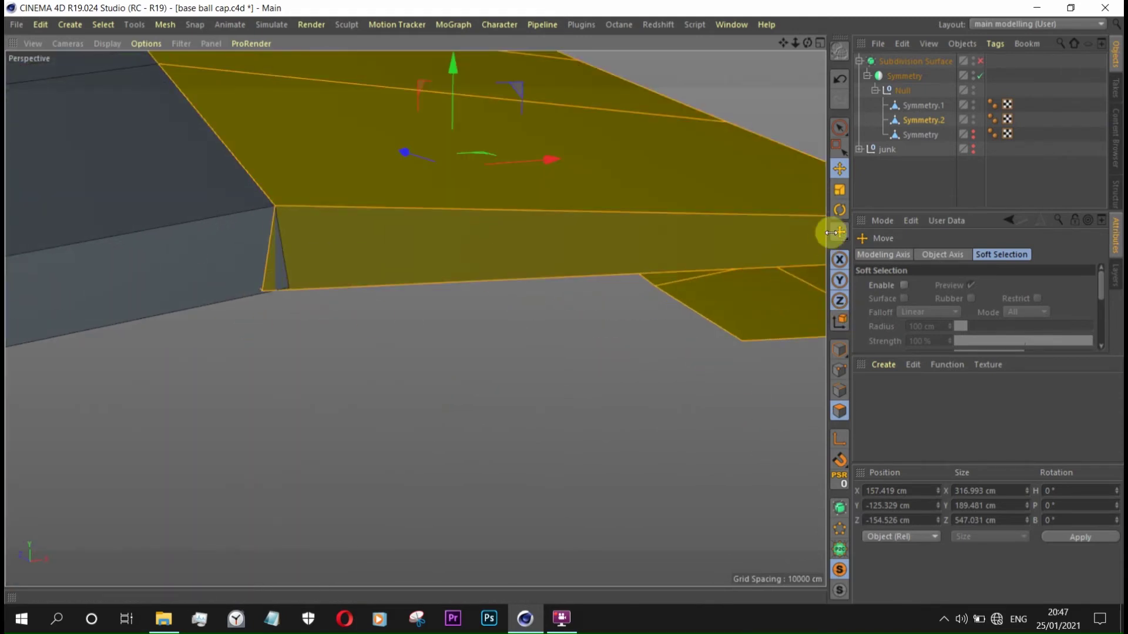
{"action": "left_click", "coordinate": [257, 309]}
{"action": "left_click_drag", "start_coordinate": [329, 286], "coordinate": [403, 281]}
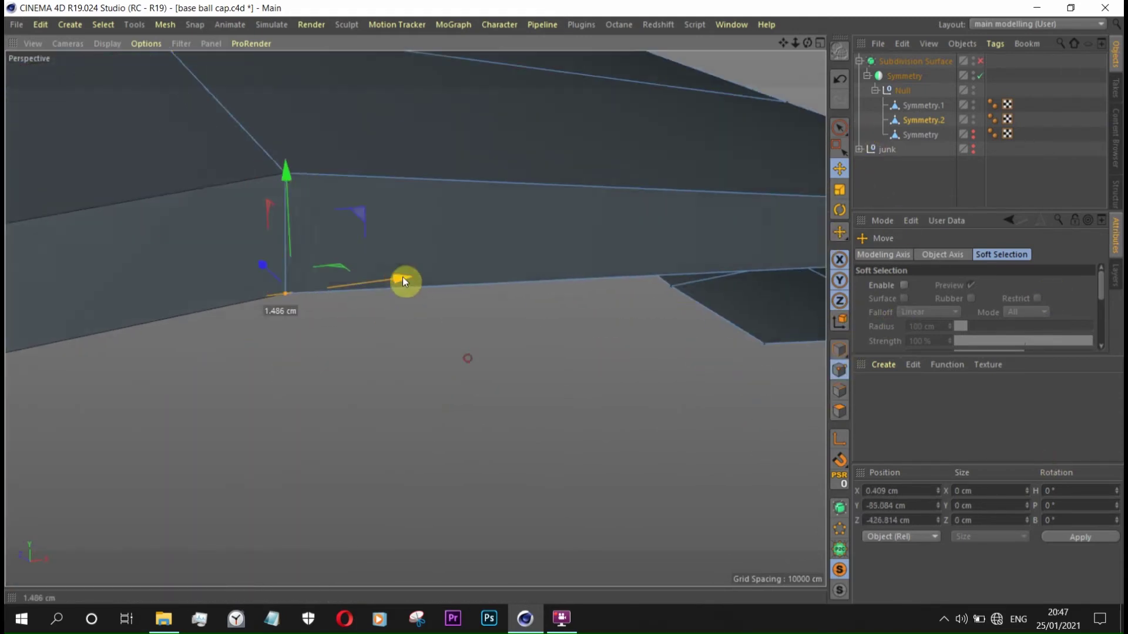
{"action": "mouse_move", "coordinate": [640, 424]}
{"action": "left_mouse_down", "text": "alt"}
{"action": "mouse_move", "coordinate": [647, 385]}
{"action": "mouse_move", "coordinate": [803, 51]}
{"action": "mouse_move", "coordinate": [829, 318]}
{"action": "left_mouse_up", "text": "alt"}
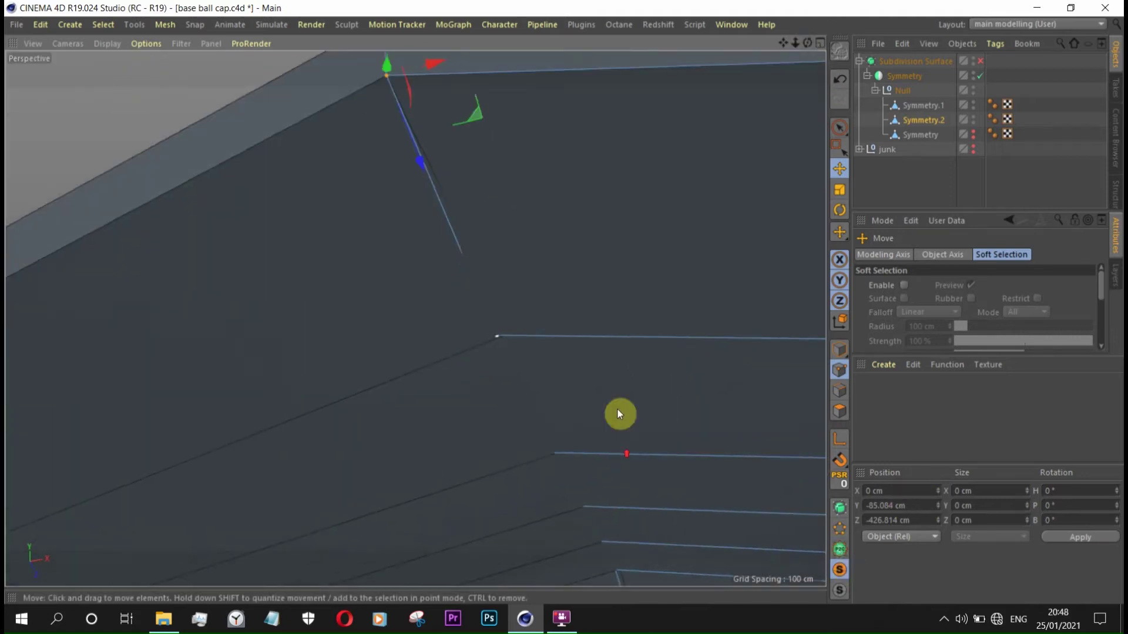
{"action": "key", "text": "0"}
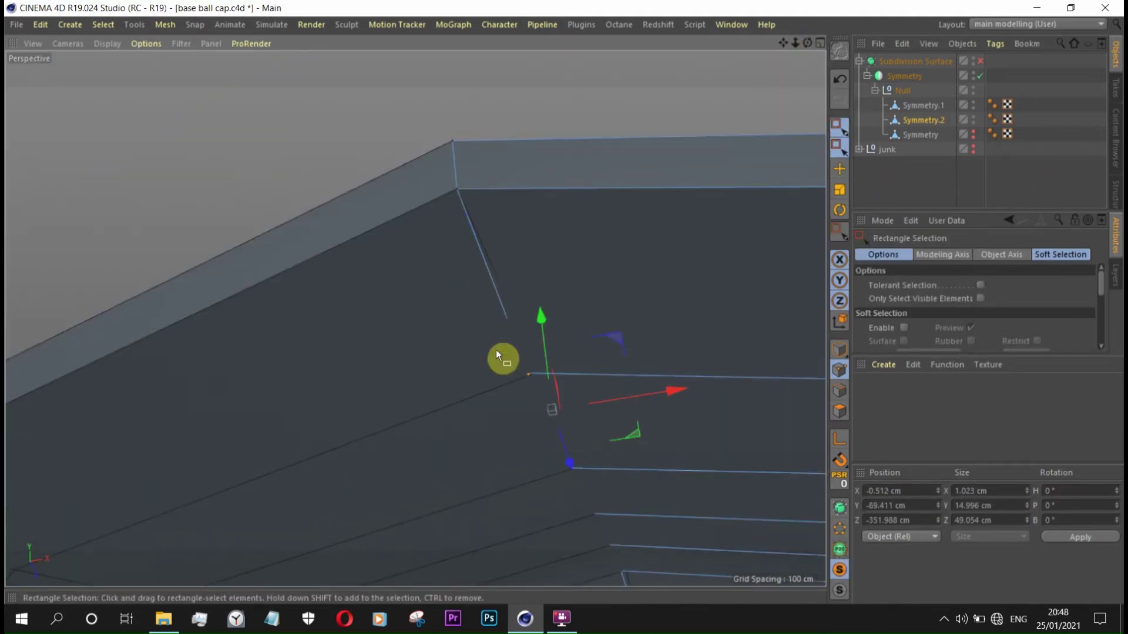
{"action": "type", "text": "0"}
{"action": "key", "text": "Return"}
- Set the next stray brim edge point's Position X to 0 as well
{"action": "scroll", "coordinate": [688, 487], "scroll_direction": "up", "scroll_amount": 3}
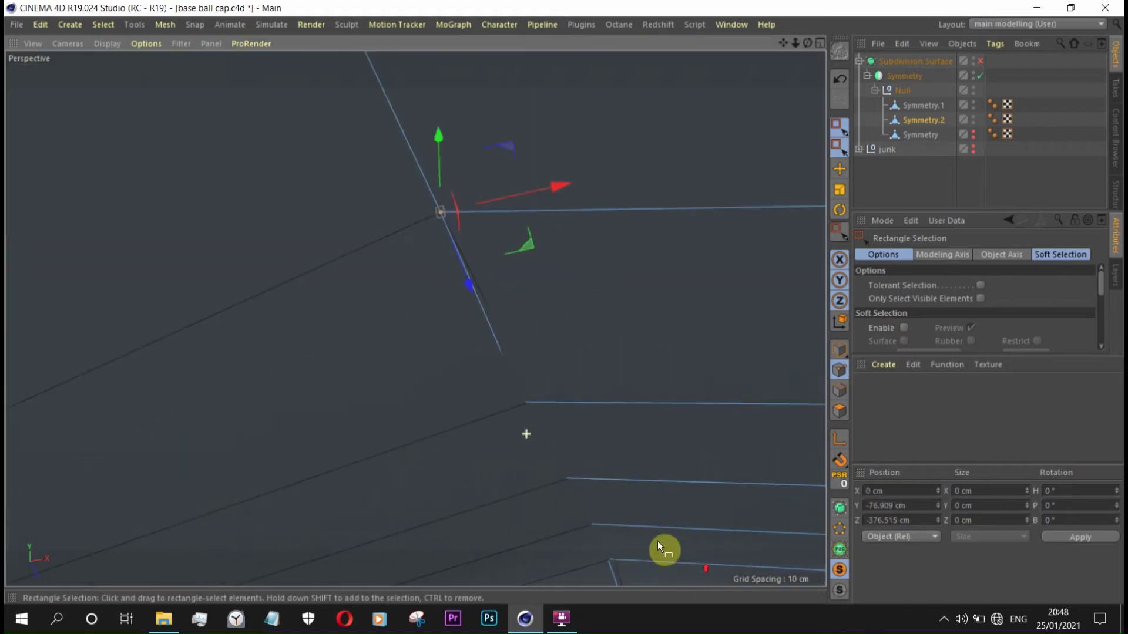
{"action": "left_click_drag", "start_coordinate": [497, 386], "coordinate": [522, 440], "text": "alt"}
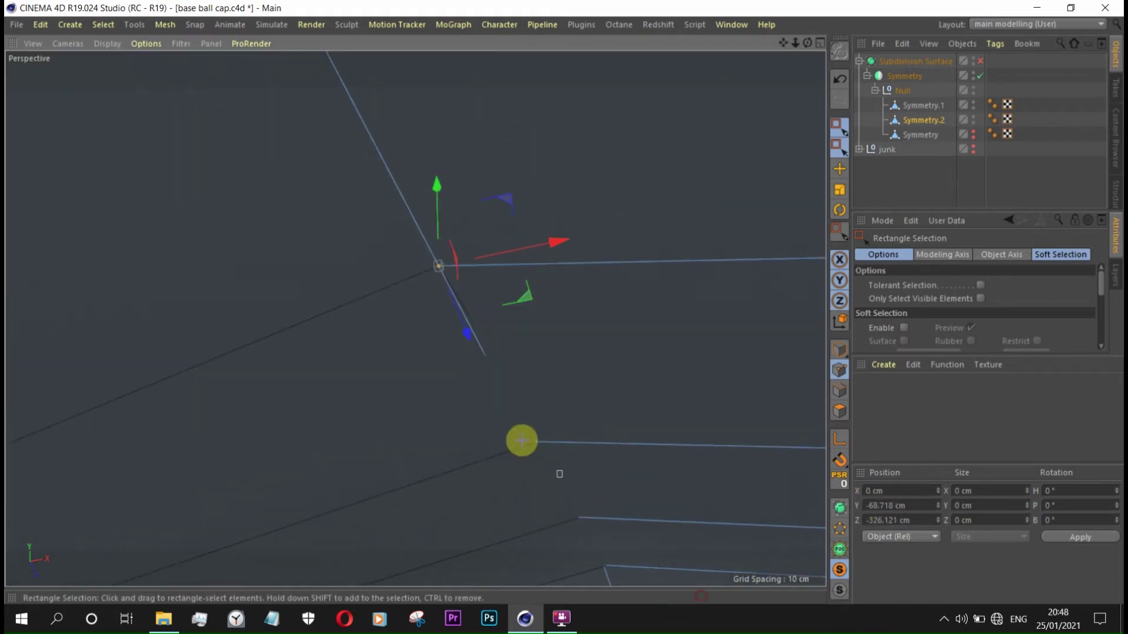
{"action": "left_click_drag", "start_coordinate": [612, 423], "coordinate": [624, 483], "text": "alt"}
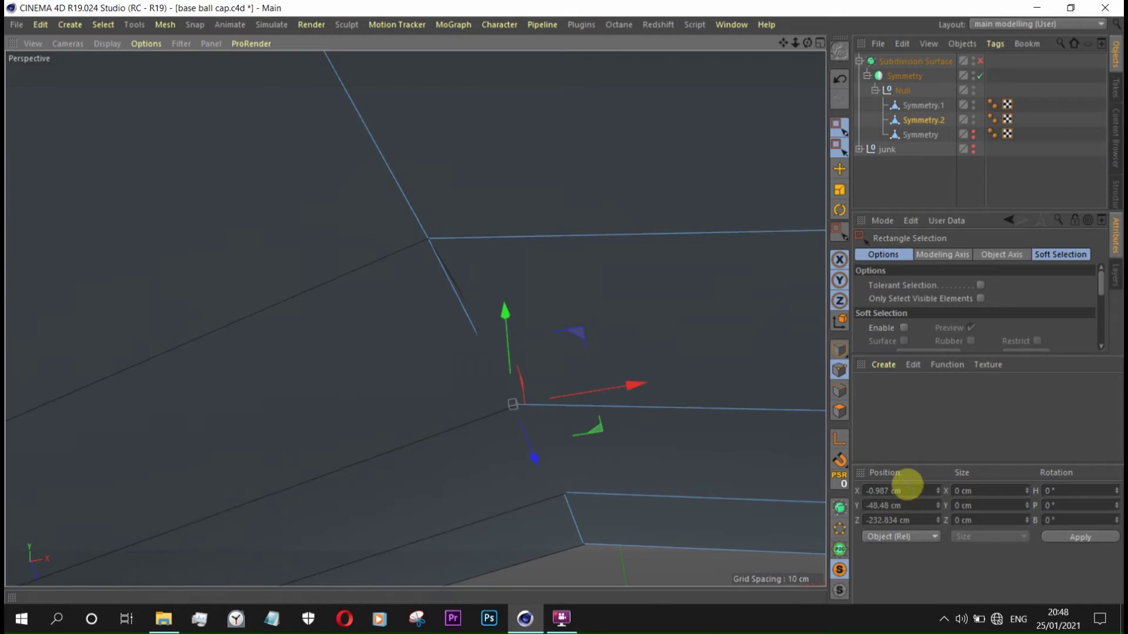
{"action": "left_click_drag", "start_coordinate": [770, 473], "coordinate": [716, 603], "text": "alt"}
{"action": "left_click", "coordinate": [899, 491]}
{"action": "type", "text": "0"}
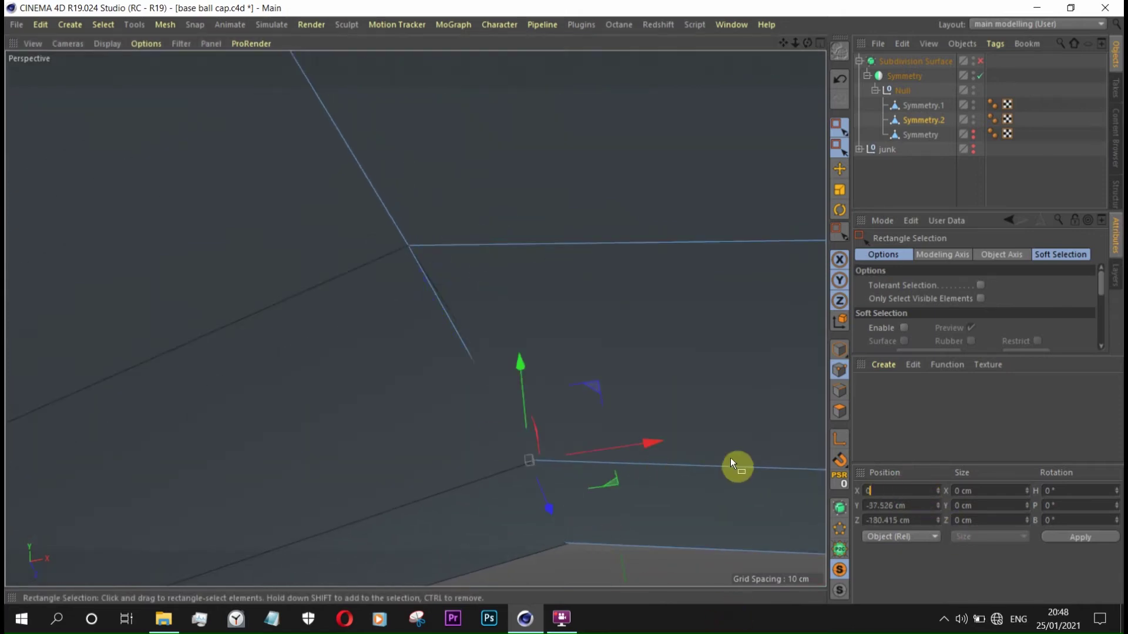
{"action": "key", "text": "Return"}
- Orbit and zoom around the brim tip to check the centred points
{"action": "scroll", "coordinate": [650, 499], "scroll_direction": "down", "scroll_amount": 5}
{"action": "mouse_move", "coordinate": [649, 537]}
{"action": "left_mouse_down", "text": "alt"}
{"action": "mouse_move", "coordinate": [415, 319]}
{"action": "mouse_move", "coordinate": [502, 418]}
{"action": "mouse_move", "coordinate": [657, 298]}
{"action": "mouse_move", "coordinate": [498, 189]}
{"action": "mouse_move", "coordinate": [485, 199]}
{"action": "left_mouse_up", "text": "alt"}
{"action": "left_click_drag", "start_coordinate": [813, 50], "coordinate": [818, 113]}
{"action": "scroll", "coordinate": [519, 181], "scroll_direction": "up", "scroll_amount": 5}
{"action": "scroll", "coordinate": [519, 181], "scroll_direction": "down", "scroll_amount": 5}
{"action": "left_click_drag", "start_coordinate": [807, 43], "coordinate": [814, 111]}
{"action": "scroll", "coordinate": [415, 318], "scroll_direction": "up", "scroll_amount": 3}
{"action": "scroll", "coordinate": [415, 318], "scroll_direction": "down", "scroll_amount": 5}
{"action": "mouse_move", "coordinate": [813, 63]}
{"action": "left_mouse_down"}
{"action": "mouse_move", "coordinate": [515, 302]}
{"action": "mouse_move", "coordinate": [816, 237]}
{"action": "left_mouse_up"}
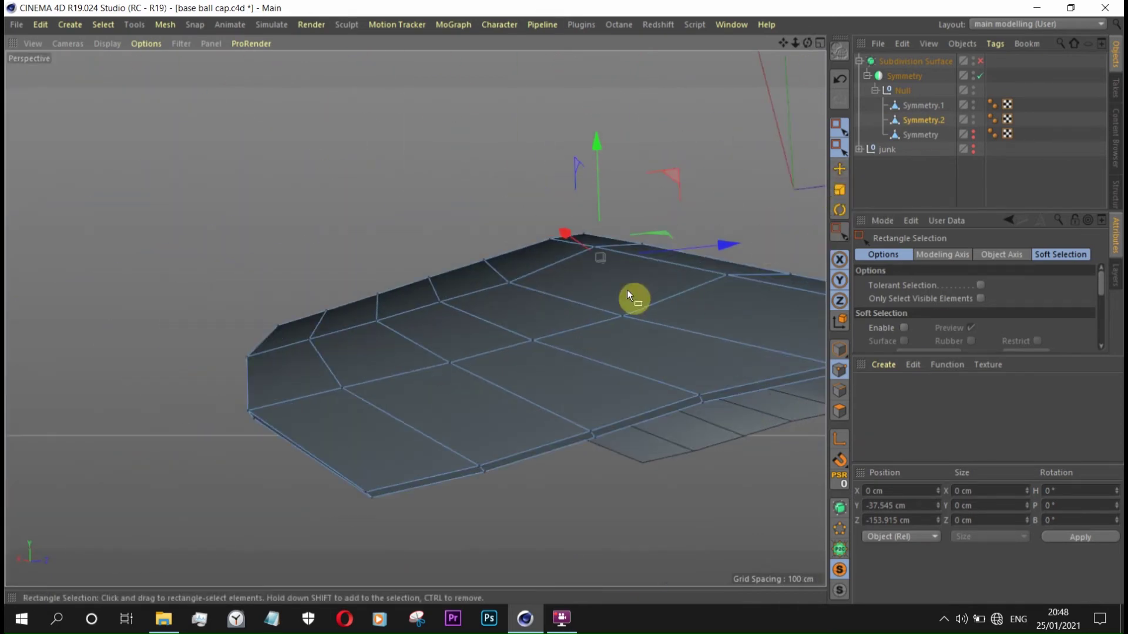
- Lower the selected brim points and preview them with Subdivision Surface smoothing on
{"action": "mouse_move", "coordinate": [511, 283]}
{"action": "left_mouse_down", "text": "alt"}
{"action": "mouse_move", "coordinate": [657, 363]}
{"action": "mouse_move", "coordinate": [334, 226]}
{"action": "left_mouse_up", "text": "alt"}
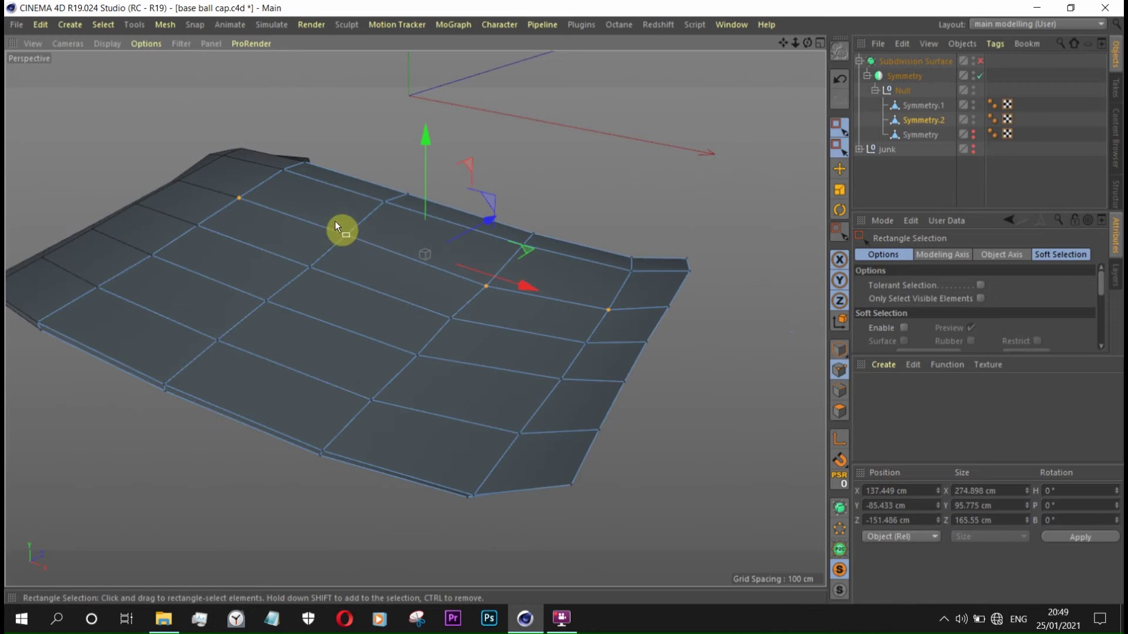
{"action": "mouse_move", "coordinate": [425, 143]}
{"action": "left_mouse_down"}
{"action": "mouse_move", "coordinate": [344, 105]}
{"action": "mouse_move", "coordinate": [368, 121]}
{"action": "left_mouse_up"}
{"action": "key", "text": "ctrl+z"}
{"action": "mouse_move", "coordinate": [527, 173]}
{"action": "left_mouse_down"}
{"action": "mouse_move", "coordinate": [534, 206]}
{"action": "mouse_move", "coordinate": [503, 157]}
{"action": "mouse_move", "coordinate": [497, 199]}
{"action": "mouse_move", "coordinate": [527, 205]}
{"action": "mouse_move", "coordinate": [548, 302]}
{"action": "mouse_move", "coordinate": [446, 290]}
{"action": "mouse_move", "coordinate": [393, 258]}
{"action": "mouse_move", "coordinate": [437, 244]}
{"action": "left_mouse_up"}
{"action": "key", "text": "q"}
{"action": "left_click_drag", "start_coordinate": [515, 193], "coordinate": [517, 193]}
- With smoothing off, nudge the selected brim points along Y, then re-check the smoothed shape
{"action": "left_click", "coordinate": [979, 61]}
{"action": "mouse_move", "coordinate": [704, 194]}
{"action": "left_mouse_down", "text": "alt"}
{"action": "mouse_move", "coordinate": [612, 249]}
{"action": "mouse_move", "coordinate": [491, 209]}
{"action": "mouse_move", "coordinate": [412, 230]}
{"action": "mouse_move", "coordinate": [428, 206]}
{"action": "mouse_move", "coordinate": [487, 363]}
{"action": "left_mouse_up", "text": "alt"}
{"action": "left_click_drag", "start_coordinate": [492, 302], "coordinate": [430, 351], "text": "alt"}
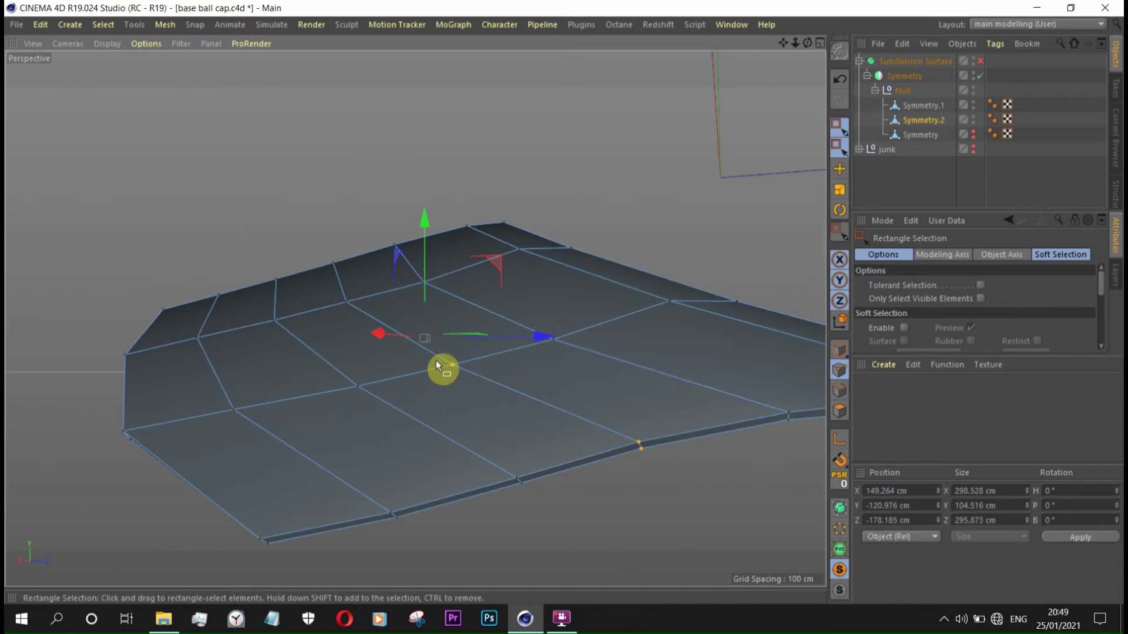
{"action": "mouse_move", "coordinate": [343, 302]}
{"action": "left_mouse_down", "text": "alt"}
{"action": "mouse_move", "coordinate": [370, 267]}
{"action": "mouse_move", "coordinate": [549, 460]}
{"action": "mouse_move", "coordinate": [311, 382]}
{"action": "left_mouse_up", "text": "alt"}
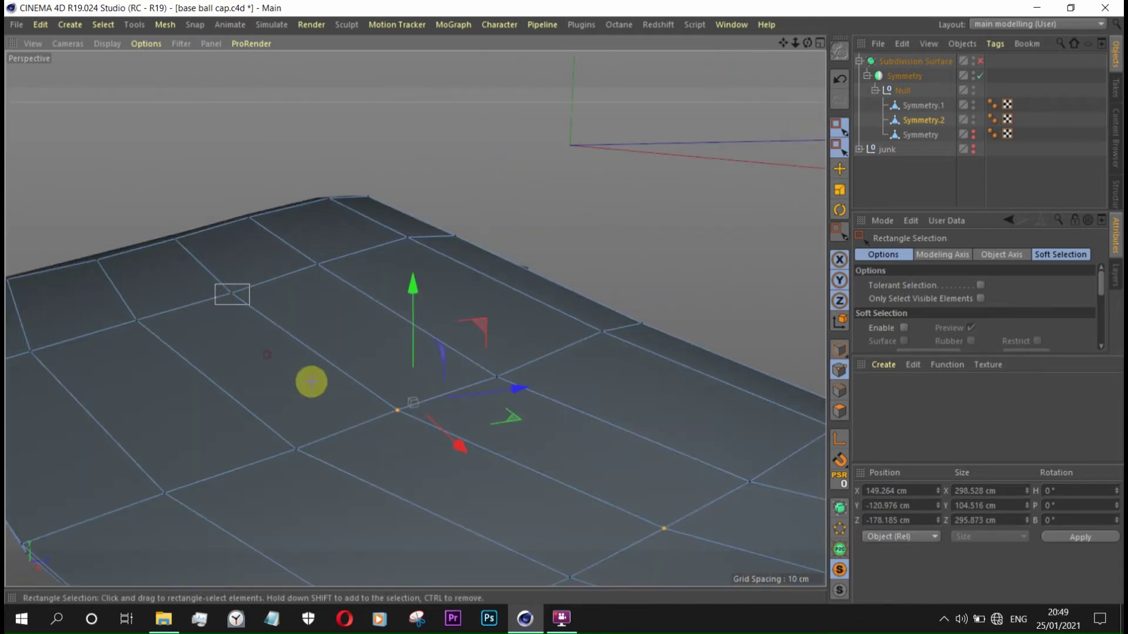
{"action": "mouse_move", "coordinate": [195, 260]}
{"action": "left_mouse_down", "text": "alt"}
{"action": "mouse_move", "coordinate": [175, 190]}
{"action": "mouse_move", "coordinate": [391, 168]}
{"action": "left_mouse_up", "text": "alt"}
{"action": "left_click_drag", "start_coordinate": [315, 133], "coordinate": [315, 136]}
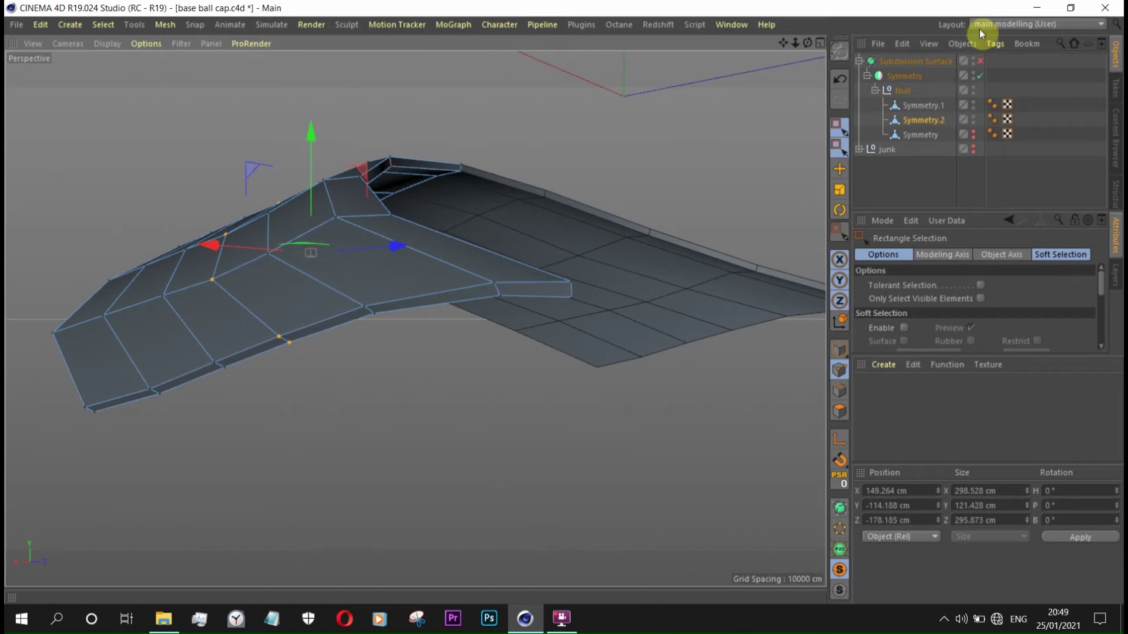
{"action": "left_click", "coordinate": [979, 61]}
- Raise and then slightly lower a selected brim point while viewing it smoothed
{"action": "mouse_move", "coordinate": [763, 194]}
{"action": "left_mouse_down", "text": "alt"}
{"action": "mouse_move", "coordinate": [536, 224]}
{"action": "mouse_move", "coordinate": [334, 199]}
{"action": "left_mouse_up", "text": "alt"}
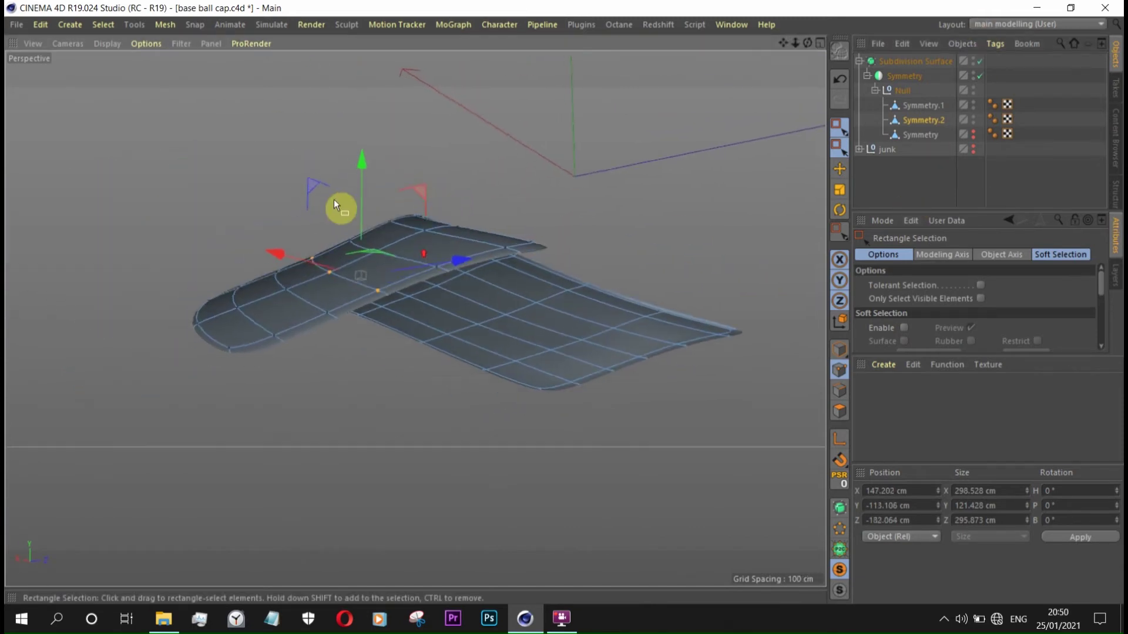
{"action": "scroll", "coordinate": [363, 261], "scroll_direction": "up", "scroll_amount": 5}
{"action": "mouse_move", "coordinate": [488, 258]}
{"action": "left_mouse_down", "text": "alt"}
{"action": "mouse_move", "coordinate": [384, 198]}
{"action": "mouse_move", "coordinate": [457, 190]}
{"action": "mouse_move", "coordinate": [569, 238]}
{"action": "mouse_move", "coordinate": [516, 173]}
{"action": "mouse_move", "coordinate": [497, 185]}
{"action": "mouse_move", "coordinate": [477, 176]}
{"action": "left_mouse_up", "text": "alt"}
{"action": "left_click_drag", "start_coordinate": [345, 281], "coordinate": [463, 301], "text": "alt"}
{"action": "mouse_move", "coordinate": [372, 239]}
{"action": "left_mouse_down"}
{"action": "mouse_move", "coordinate": [602, 282]}
{"action": "mouse_move", "coordinate": [681, 313]}
{"action": "mouse_move", "coordinate": [443, 249]}
{"action": "left_mouse_up"}
{"action": "left_click", "coordinate": [979, 61]}
- Select points on the flat brim panel and raise them about 1.7 cm
{"action": "mouse_move", "coordinate": [529, 235]}
{"action": "left_mouse_down", "text": "alt"}
{"action": "mouse_move", "coordinate": [444, 179]}
{"action": "mouse_move", "coordinate": [427, 276]}
{"action": "mouse_move", "coordinate": [735, 273]}
{"action": "mouse_move", "coordinate": [579, 201]}
{"action": "mouse_move", "coordinate": [516, 201]}
{"action": "mouse_move", "coordinate": [461, 345]}
{"action": "mouse_move", "coordinate": [519, 477]}
{"action": "left_mouse_up", "text": "alt"}
{"action": "mouse_move", "coordinate": [632, 525]}
{"action": "left_mouse_down", "text": "alt"}
{"action": "mouse_move", "coordinate": [550, 396]}
{"action": "mouse_move", "coordinate": [516, 420]}
{"action": "mouse_move", "coordinate": [365, 121]}
{"action": "mouse_move", "coordinate": [462, 351]}
{"action": "mouse_move", "coordinate": [448, 126]}
{"action": "mouse_move", "coordinate": [339, 307]}
{"action": "mouse_move", "coordinate": [524, 341]}
{"action": "left_mouse_up", "text": "alt"}
{"action": "left_click_drag", "start_coordinate": [524, 341], "coordinate": [561, 368]}
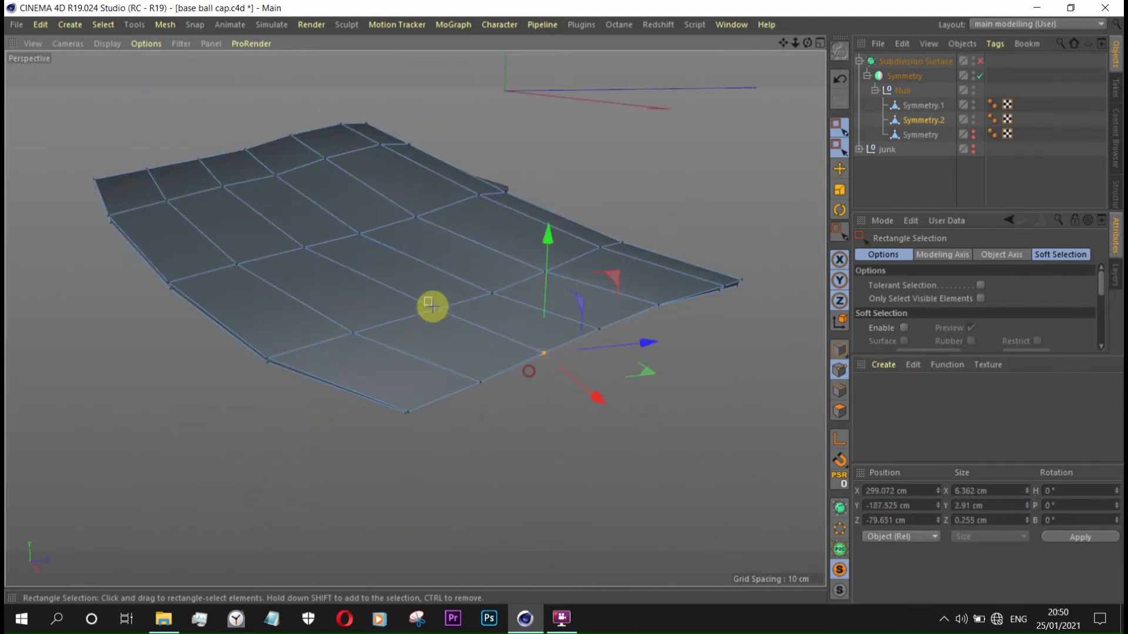
{"action": "mouse_move", "coordinate": [317, 265]}
{"action": "left_mouse_down", "text": "alt"}
{"action": "mouse_move", "coordinate": [287, 218]}
{"action": "mouse_move", "coordinate": [351, 269]}
{"action": "mouse_move", "coordinate": [297, 219]}
{"action": "mouse_move", "coordinate": [435, 222]}
{"action": "mouse_move", "coordinate": [406, 175]}
{"action": "left_mouse_up", "text": "alt"}
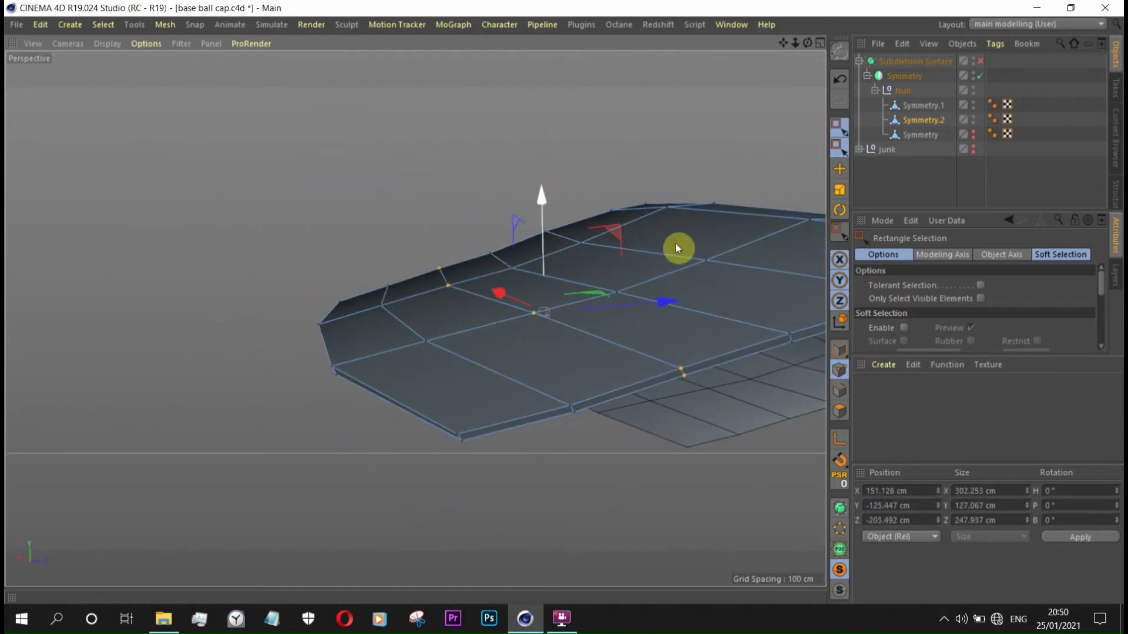
{"action": "left_click", "coordinate": [980, 61]}
{"action": "mouse_move", "coordinate": [646, 223]}
{"action": "left_mouse_down", "text": "alt"}
{"action": "mouse_move", "coordinate": [566, 255]}
{"action": "mouse_move", "coordinate": [713, 320]}
{"action": "mouse_move", "coordinate": [608, 311]}
{"action": "mouse_move", "coordinate": [632, 336]}
{"action": "left_mouse_up", "text": "alt"}
{"action": "left_click", "coordinate": [980, 61]}
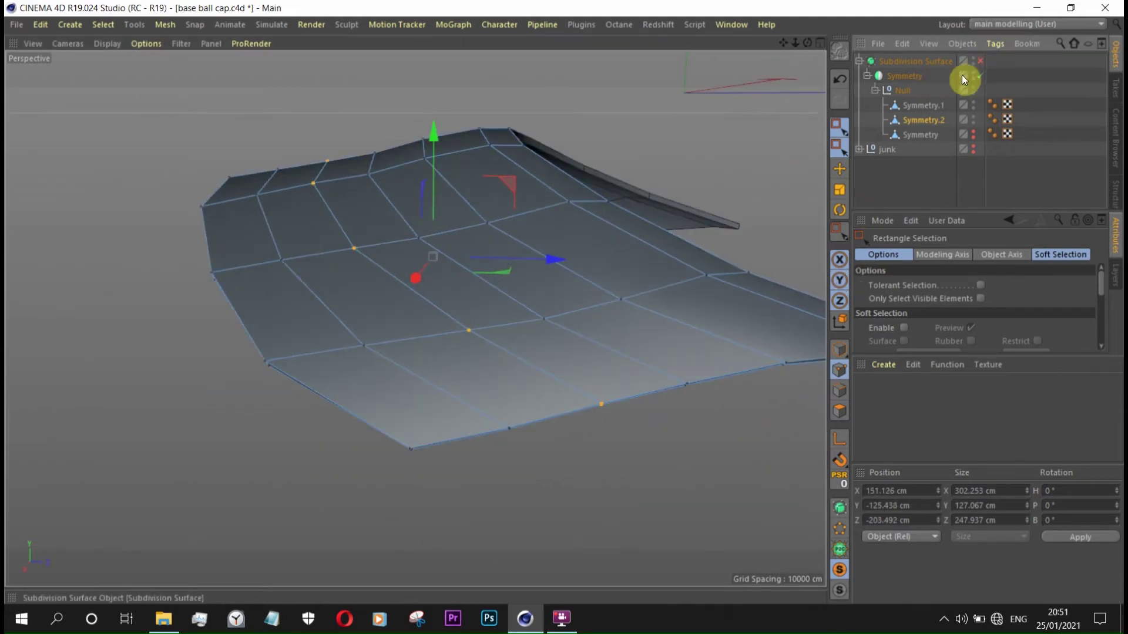
- Pick brim points from a lower view and raise them about 1.6 cm under smoothing
{"action": "scroll", "coordinate": [548, 243], "scroll_direction": "up", "scroll_amount": 2}
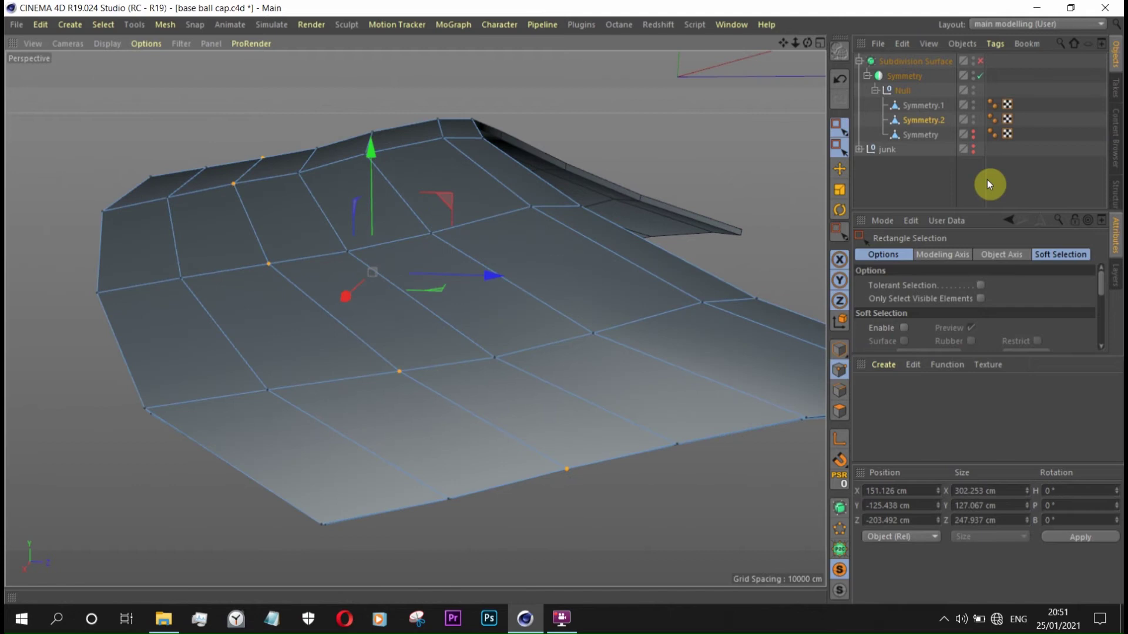
{"action": "mouse_move", "coordinate": [466, 253]}
{"action": "left_mouse_down", "text": "alt"}
{"action": "mouse_move", "coordinate": [334, 308]}
{"action": "mouse_move", "coordinate": [274, 277]}
{"action": "mouse_move", "coordinate": [337, 291]}
{"action": "mouse_move", "coordinate": [273, 269]}
{"action": "left_mouse_up", "text": "alt"}
{"action": "mouse_move", "coordinate": [407, 470]}
{"action": "left_mouse_down", "text": "alt"}
{"action": "mouse_move", "coordinate": [433, 433]}
{"action": "mouse_move", "coordinate": [325, 452]}
{"action": "left_mouse_up", "text": "alt"}
{"action": "mouse_move", "coordinate": [247, 392]}
{"action": "left_mouse_down", "text": "alt"}
{"action": "mouse_move", "coordinate": [147, 283]}
{"action": "mouse_move", "coordinate": [396, 433]}
{"action": "mouse_move", "coordinate": [229, 323]}
{"action": "left_mouse_up", "text": "alt"}
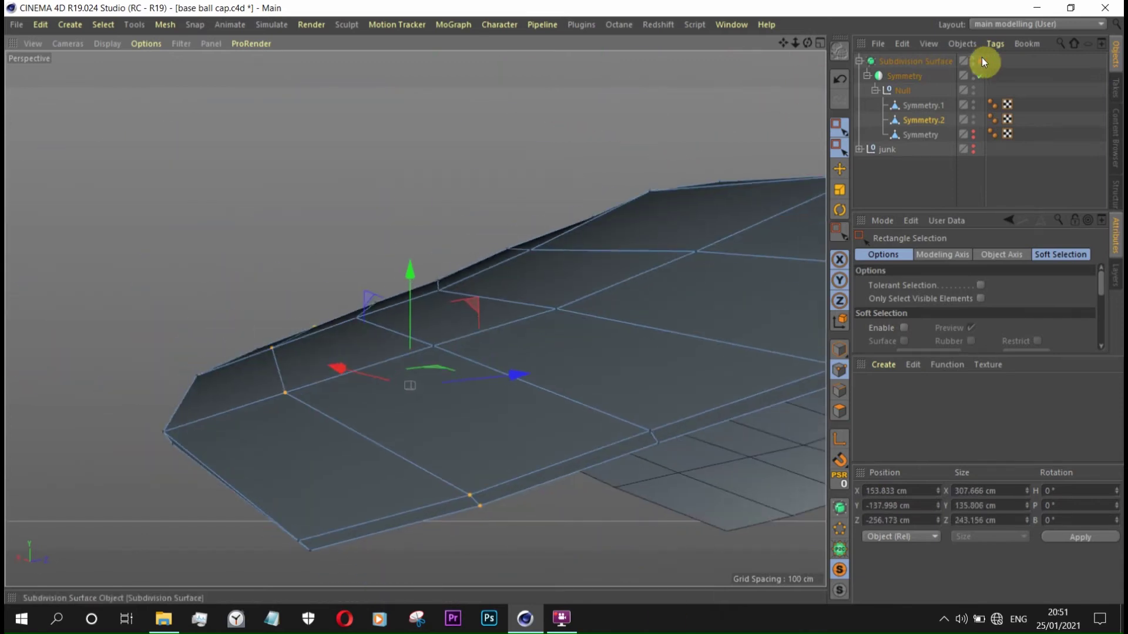
{"action": "left_click", "coordinate": [979, 61]}
{"action": "mouse_move", "coordinate": [548, 425]}
{"action": "left_mouse_down", "text": "alt"}
{"action": "mouse_move", "coordinate": [486, 292]}
{"action": "mouse_move", "coordinate": [460, 296]}
{"action": "mouse_move", "coordinate": [477, 329]}
{"action": "left_mouse_up", "text": "alt"}
{"action": "left_click_drag", "start_coordinate": [321, 276], "coordinate": [322, 274]}
{"action": "mouse_move", "coordinate": [323, 272]}
{"action": "left_mouse_down", "text": "alt"}
{"action": "mouse_move", "coordinate": [406, 277]}
{"action": "mouse_move", "coordinate": [532, 330]}
{"action": "left_mouse_up", "text": "alt"}
- Select a new set of points along the brim edge
{"action": "left_click", "coordinate": [532, 330]}
{"action": "mouse_move", "coordinate": [782, 455]}
{"action": "left_mouse_down", "text": "alt"}
{"action": "mouse_move", "coordinate": [468, 307]}
{"action": "mouse_move", "coordinate": [594, 382]}
{"action": "mouse_move", "coordinate": [409, 255]}
{"action": "left_mouse_up", "text": "alt"}
{"action": "left_click_drag", "start_coordinate": [409, 255], "coordinate": [448, 278]}
{"action": "mouse_move", "coordinate": [357, 237]}
{"action": "left_mouse_down", "text": "alt"}
{"action": "mouse_move", "coordinate": [235, 156]}
{"action": "mouse_move", "coordinate": [249, 154]}
{"action": "mouse_move", "coordinate": [309, 234]}
{"action": "mouse_move", "coordinate": [265, 157]}
{"action": "mouse_move", "coordinate": [345, 222]}
{"action": "mouse_move", "coordinate": [375, 157]}
{"action": "mouse_move", "coordinate": [521, 352]}
{"action": "mouse_move", "coordinate": [255, 112]}
{"action": "left_mouse_up", "text": "alt"}
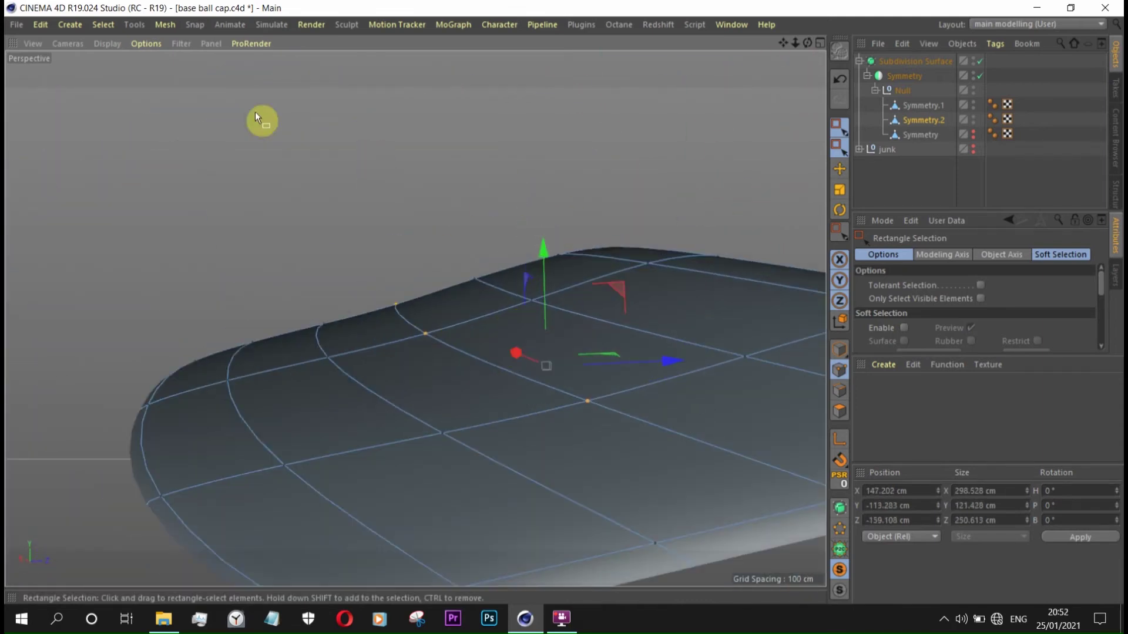
{"action": "left_click", "coordinate": [107, 44]}
{"action": "mouse_move", "coordinate": [68, 43]}
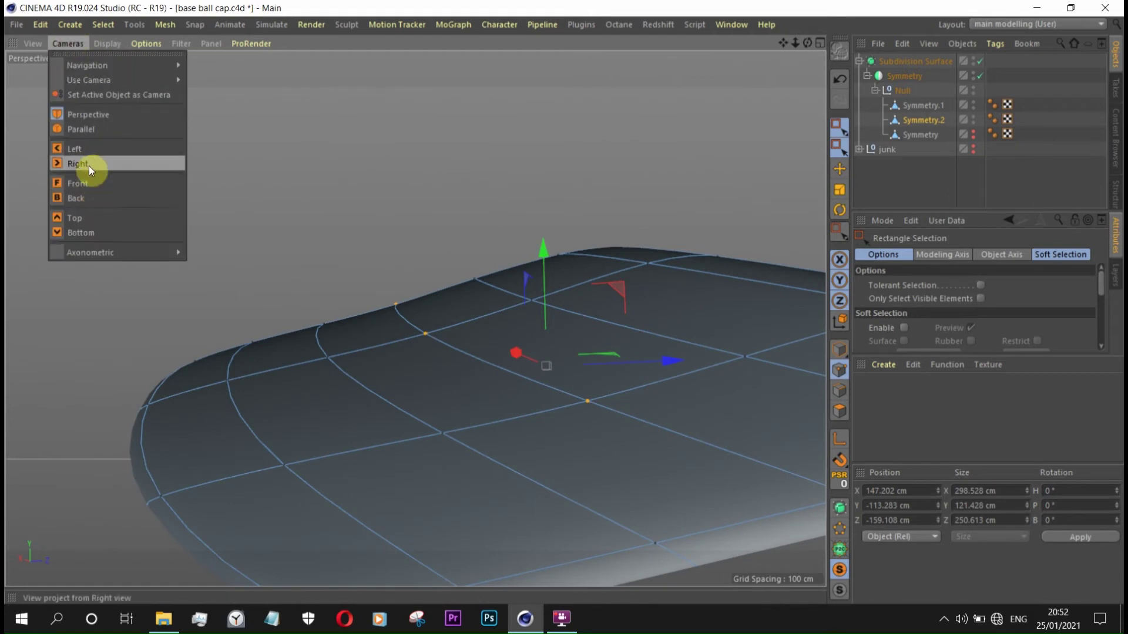
- In the Right view, raise the selected brim points about 2.5 cm, then 1.8 cm
{"action": "left_click", "coordinate": [88, 164]}
{"action": "scroll", "coordinate": [244, 387], "scroll_direction": "up", "scroll_amount": 3}
{"action": "scroll", "coordinate": [345, 293], "scroll_direction": "up", "scroll_amount": 2}
{"action": "mouse_move", "coordinate": [395, 320]}
{"action": "left_mouse_down"}
{"action": "mouse_move", "coordinate": [393, 305]}
{"action": "mouse_move", "coordinate": [491, 378]}
{"action": "mouse_move", "coordinate": [372, 284]}
{"action": "mouse_move", "coordinate": [302, 307]}
{"action": "mouse_move", "coordinate": [515, 371]}
{"action": "left_mouse_up"}
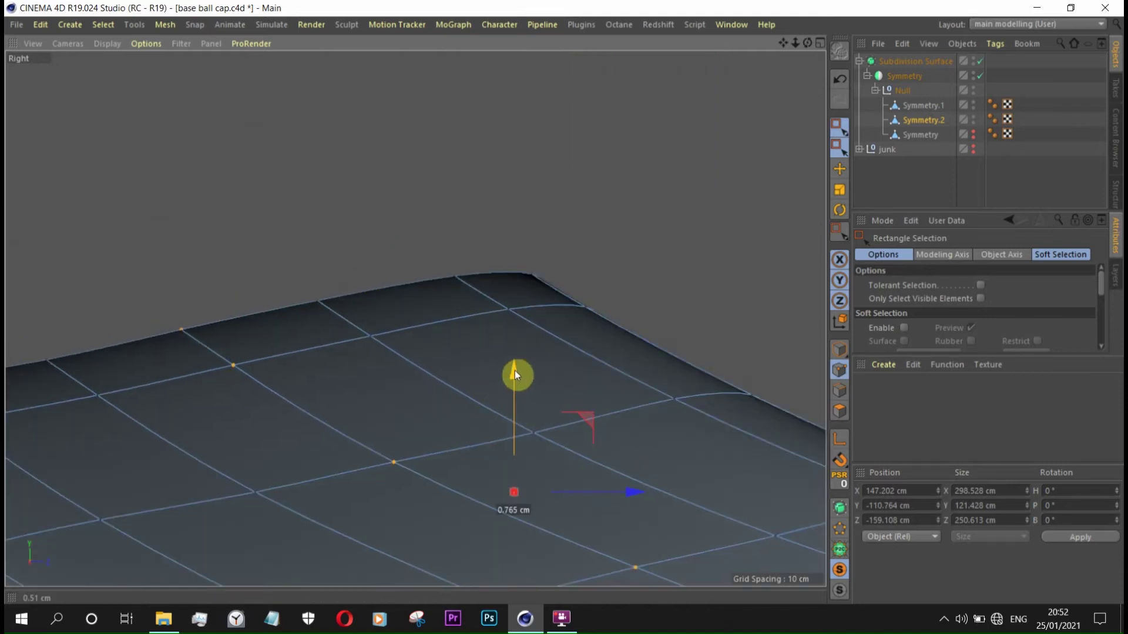
{"action": "left_click", "coordinate": [980, 60]}
{"action": "left_click_drag", "start_coordinate": [979, 61], "coordinate": [446, 252], "text": "alt"}
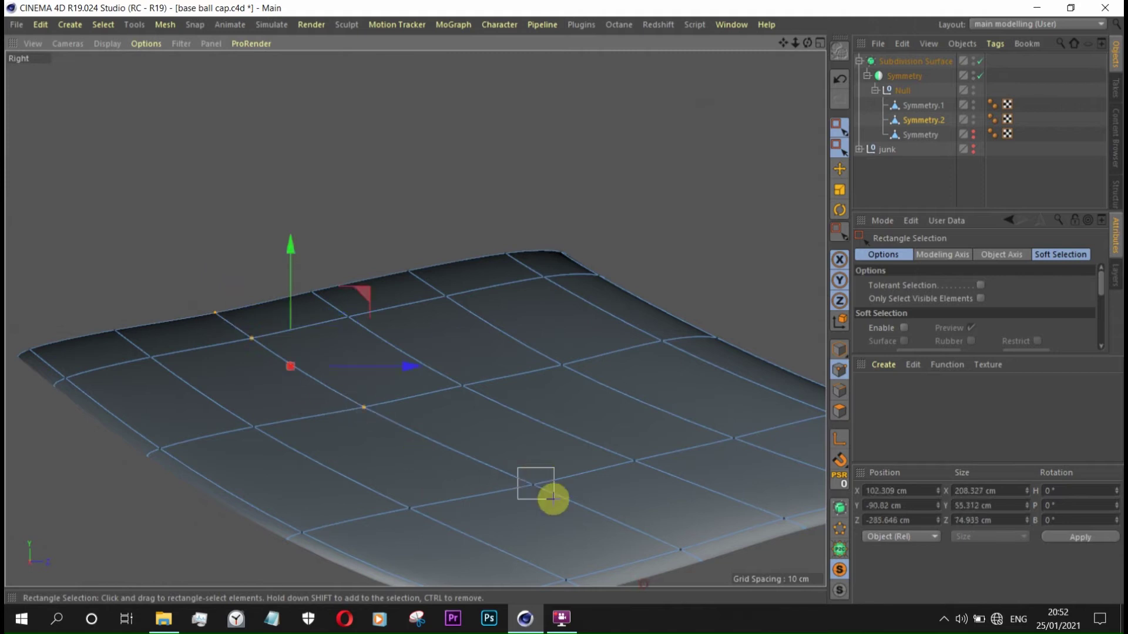
{"action": "left_click_drag", "start_coordinate": [449, 313], "coordinate": [447, 312]}
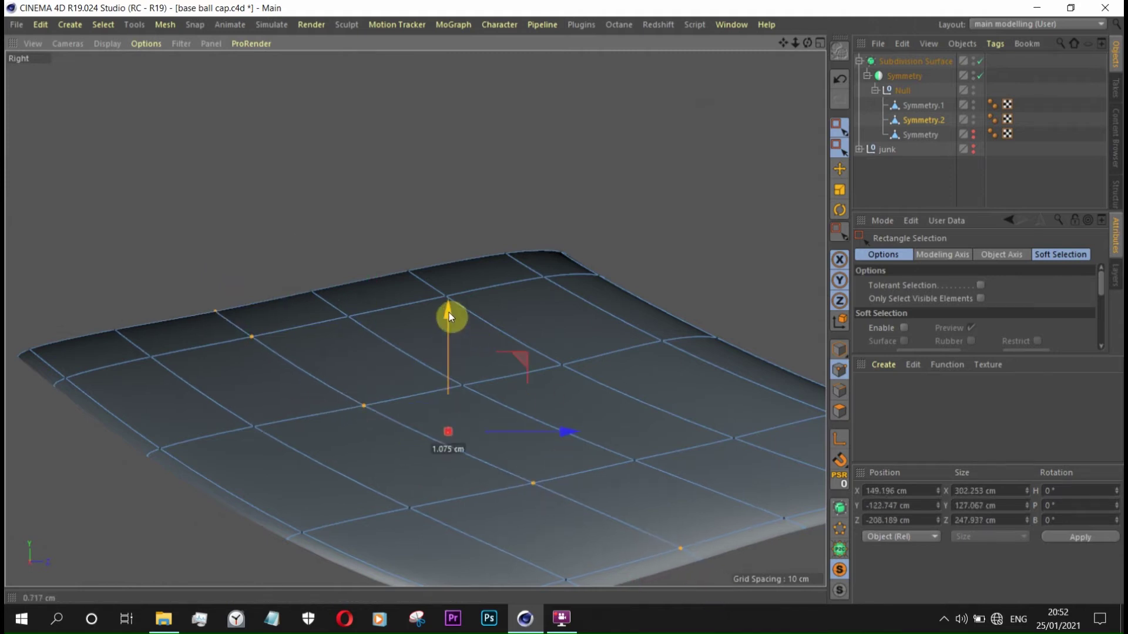
- With smoothing off, select the brim tip and nearby edge points and nudge them up
{"action": "left_click_drag", "start_coordinate": [327, 312], "coordinate": [356, 277], "text": "alt"}
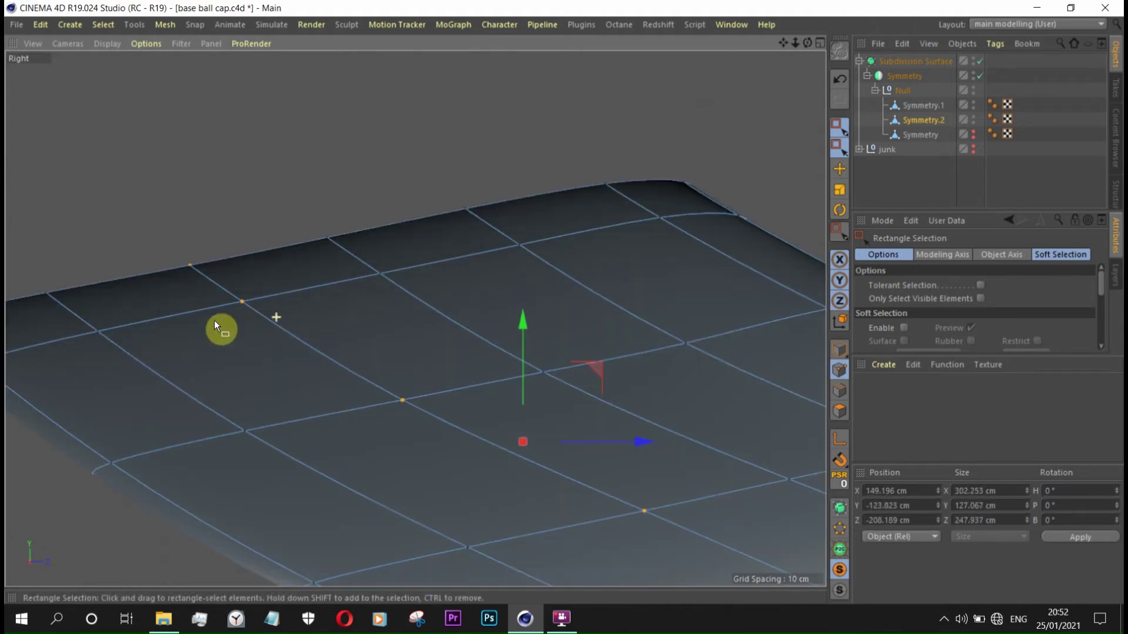
{"action": "mouse_move", "coordinate": [590, 493]}
{"action": "left_mouse_down", "text": "alt"}
{"action": "mouse_move", "coordinate": [746, 403]}
{"action": "mouse_move", "coordinate": [693, 413]}
{"action": "left_mouse_up", "text": "alt"}
{"action": "key", "text": "q"}
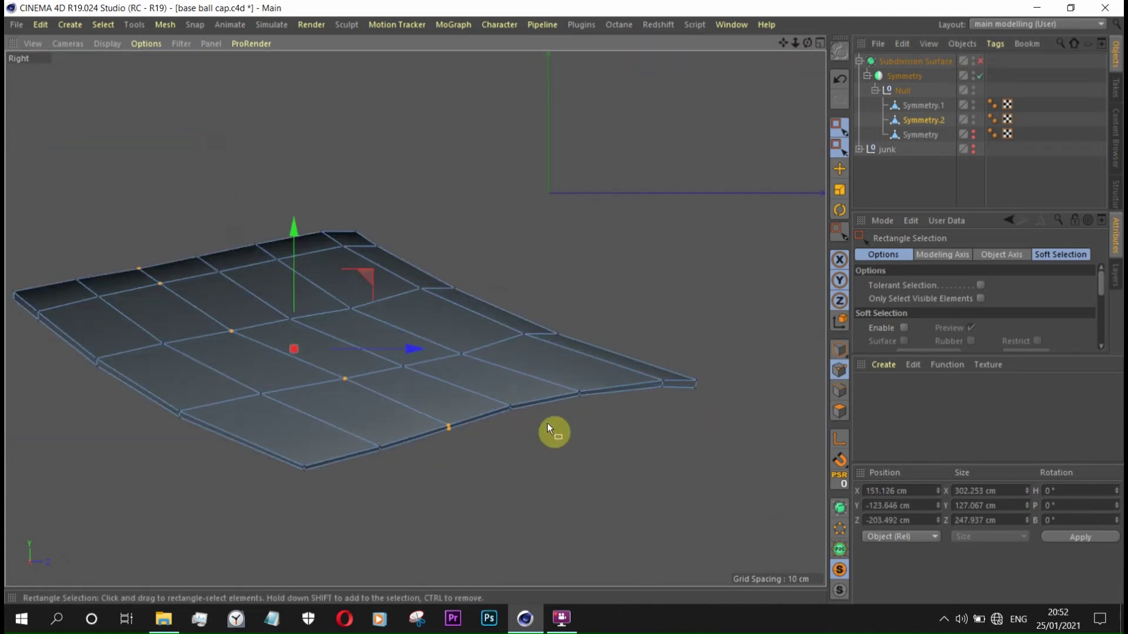
{"action": "left_click", "coordinate": [496, 395]}
{"action": "scroll", "coordinate": [497, 395], "scroll_direction": "up", "scroll_amount": 3}
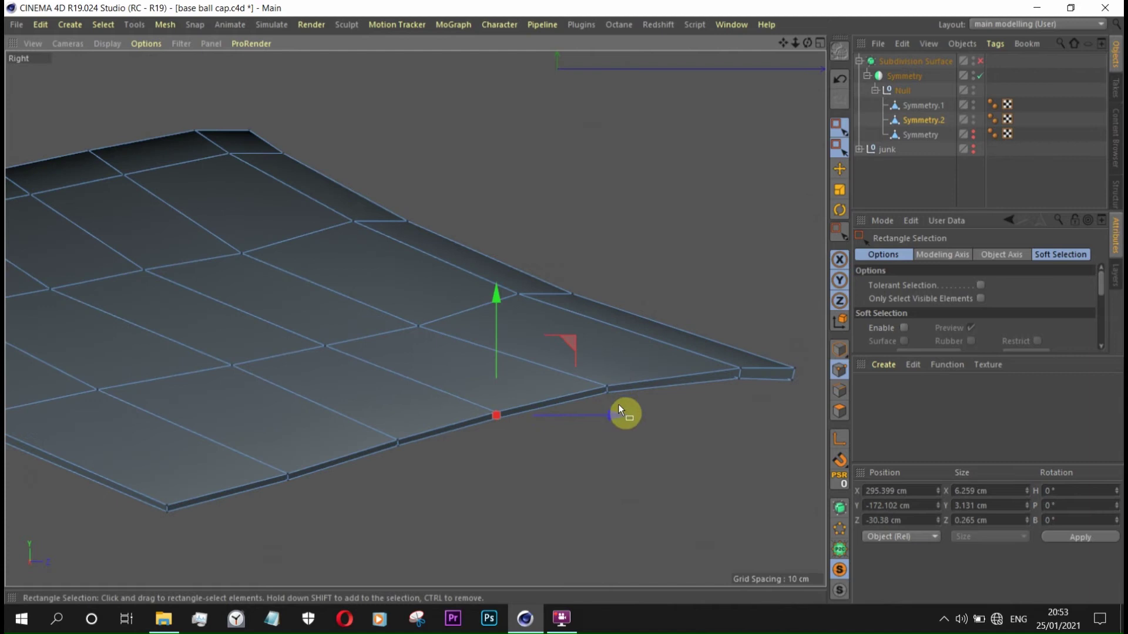
{"action": "left_click", "coordinate": [729, 359]}
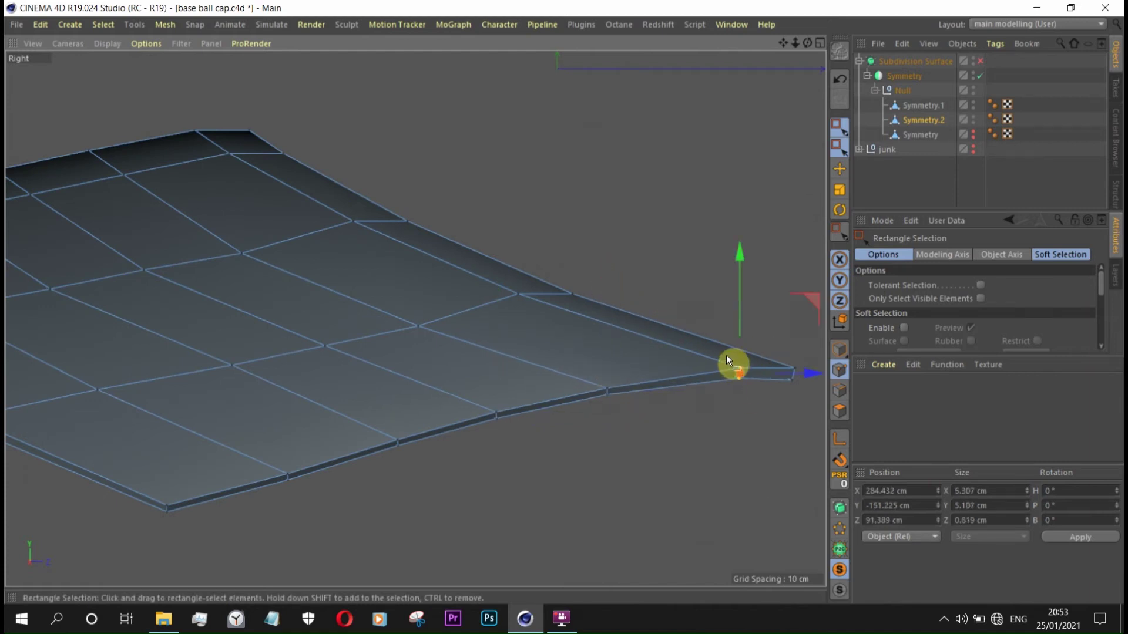
{"action": "left_click", "coordinate": [605, 391]}
{"action": "scroll", "coordinate": [597, 390], "scroll_direction": "up", "scroll_amount": 3}
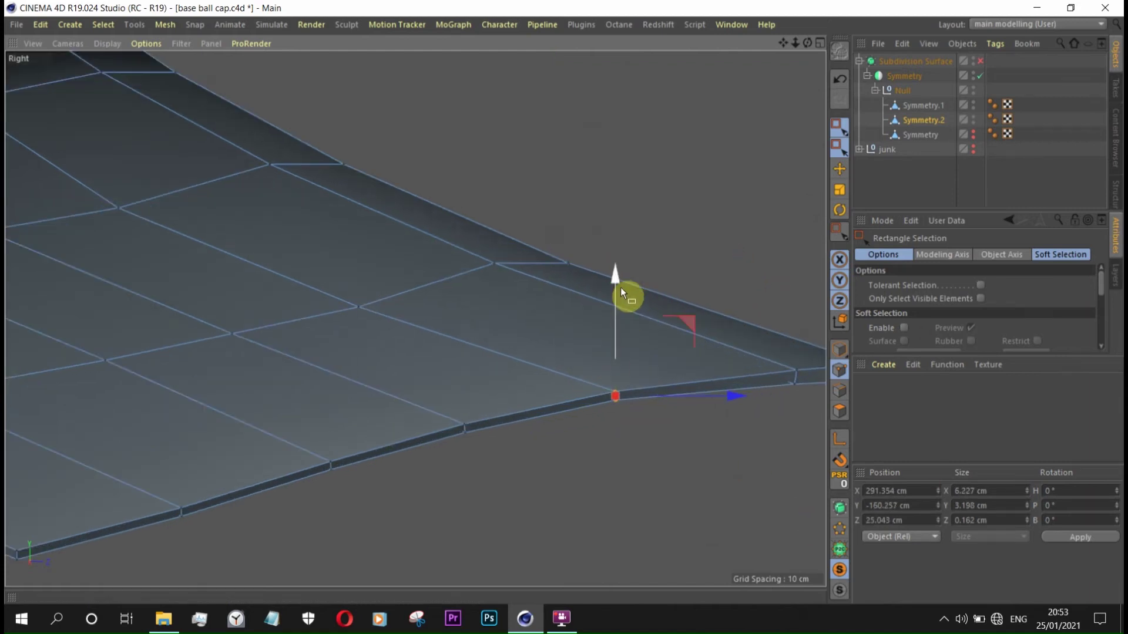
{"action": "scroll", "coordinate": [619, 286], "scroll_direction": "down", "scroll_amount": 3}
{"action": "scroll", "coordinate": [555, 352], "scroll_direction": "up", "scroll_amount": 3}
{"action": "left_click_drag", "start_coordinate": [578, 267], "coordinate": [583, 262]}
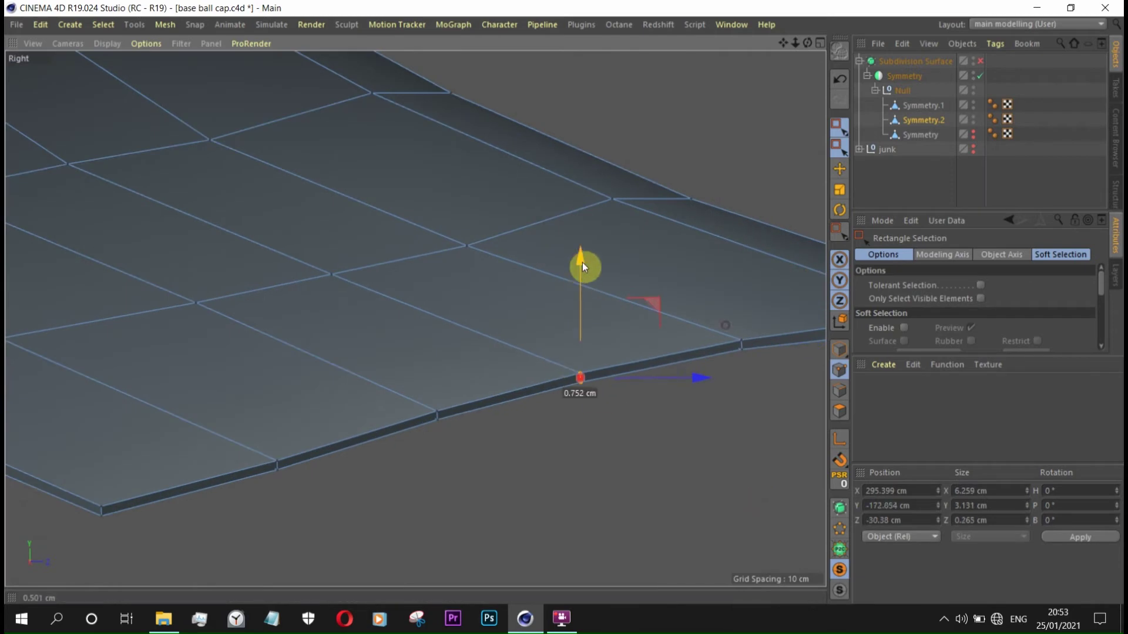
- Raise another point along the brim edge about 1 cm
{"action": "scroll", "coordinate": [629, 438], "scroll_direction": "down", "scroll_amount": 3}
{"action": "scroll", "coordinate": [615, 558], "scroll_direction": "up", "scroll_amount": 3}
{"action": "scroll", "coordinate": [611, 555], "scroll_direction": "up", "scroll_amount": 2}
{"action": "left_click", "coordinate": [468, 431]}
{"action": "left_click_drag", "start_coordinate": [463, 357], "coordinate": [470, 304]}
- Raise the brim's near corner point about 1.7 cm
{"action": "scroll", "coordinate": [491, 432], "scroll_direction": "down", "scroll_amount": 3}
{"action": "scroll", "coordinate": [269, 264], "scroll_direction": "up", "scroll_amount": 3}
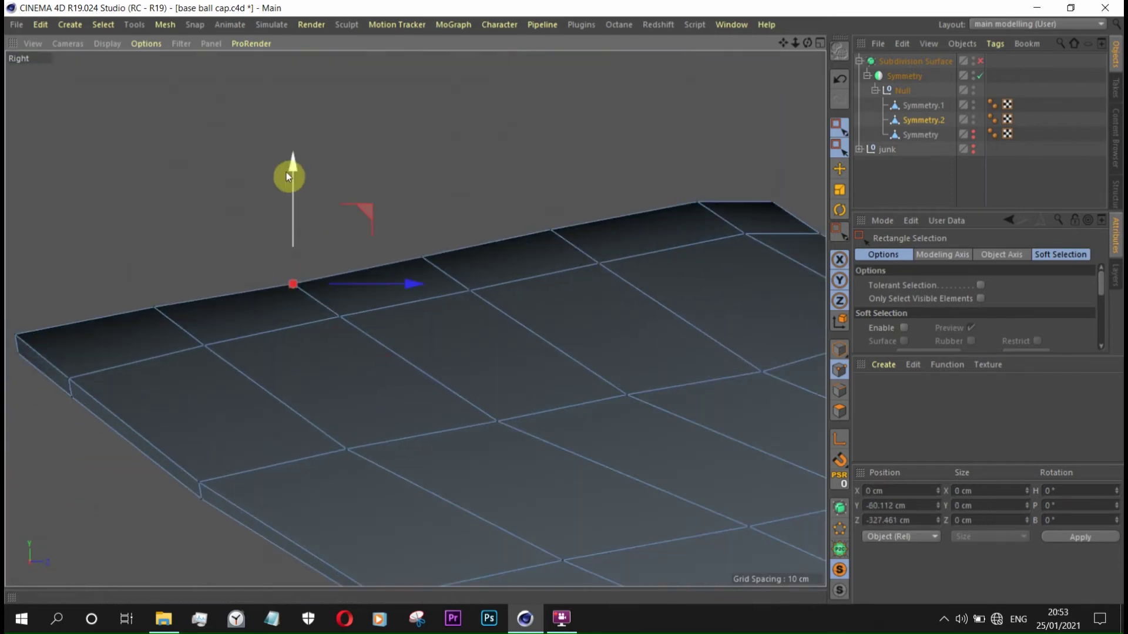
{"action": "scroll", "coordinate": [482, 193], "scroll_direction": "down", "scroll_amount": 3}
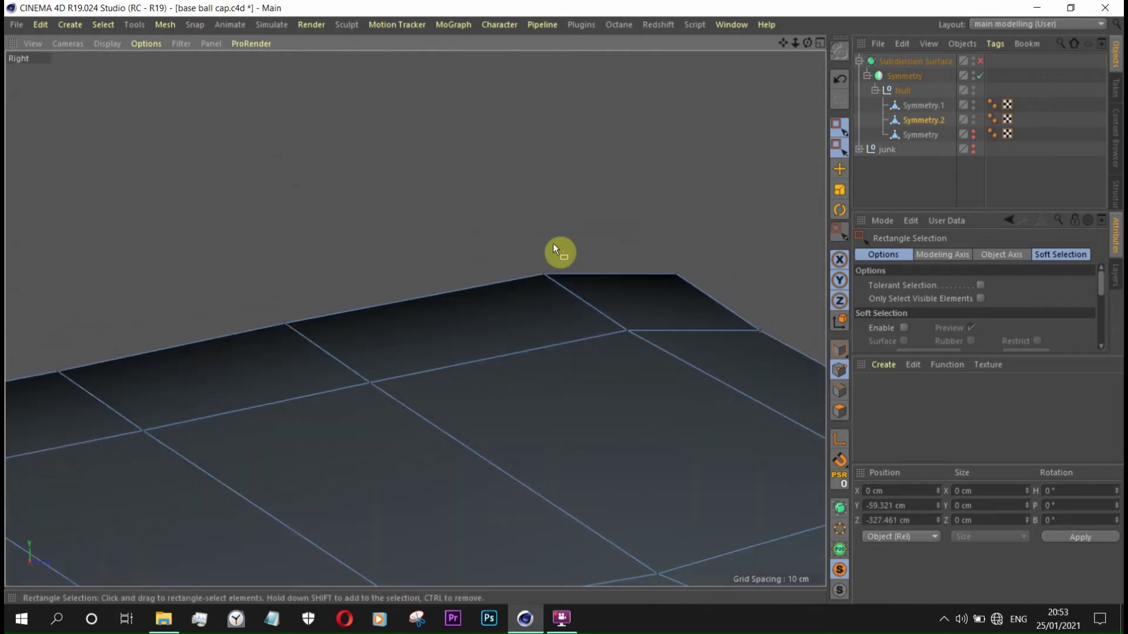
{"action": "scroll", "coordinate": [499, 262], "scroll_direction": "down", "scroll_amount": 4}
{"action": "scroll", "coordinate": [699, 368], "scroll_direction": "up", "scroll_amount": 4}
{"action": "scroll", "coordinate": [616, 417], "scroll_direction": "down", "scroll_amount": 4}
{"action": "scroll", "coordinate": [146, 343], "scroll_direction": "up", "scroll_amount": 2}
{"action": "scroll", "coordinate": [259, 417], "scroll_direction": "up", "scroll_amount": 2}
{"action": "scroll", "coordinate": [571, 537], "scroll_direction": "down", "scroll_amount": 2}
{"action": "scroll", "coordinate": [571, 537], "scroll_direction": "up", "scroll_amount": 1}
{"action": "left_click", "coordinate": [578, 544]}
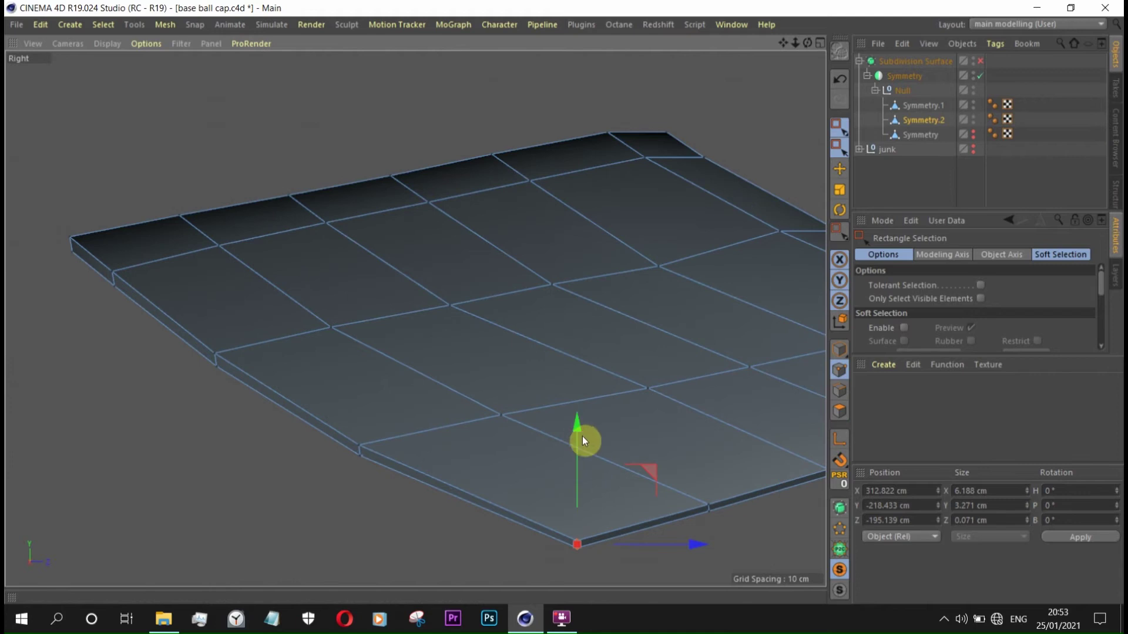
{"action": "left_click_drag", "start_coordinate": [578, 434], "coordinate": [578, 430]}
- Nudge another brim edge point outward, then restore Subdivision Surface smoothing
{"action": "scroll", "coordinate": [423, 452], "scroll_direction": "up", "scroll_amount": 3}
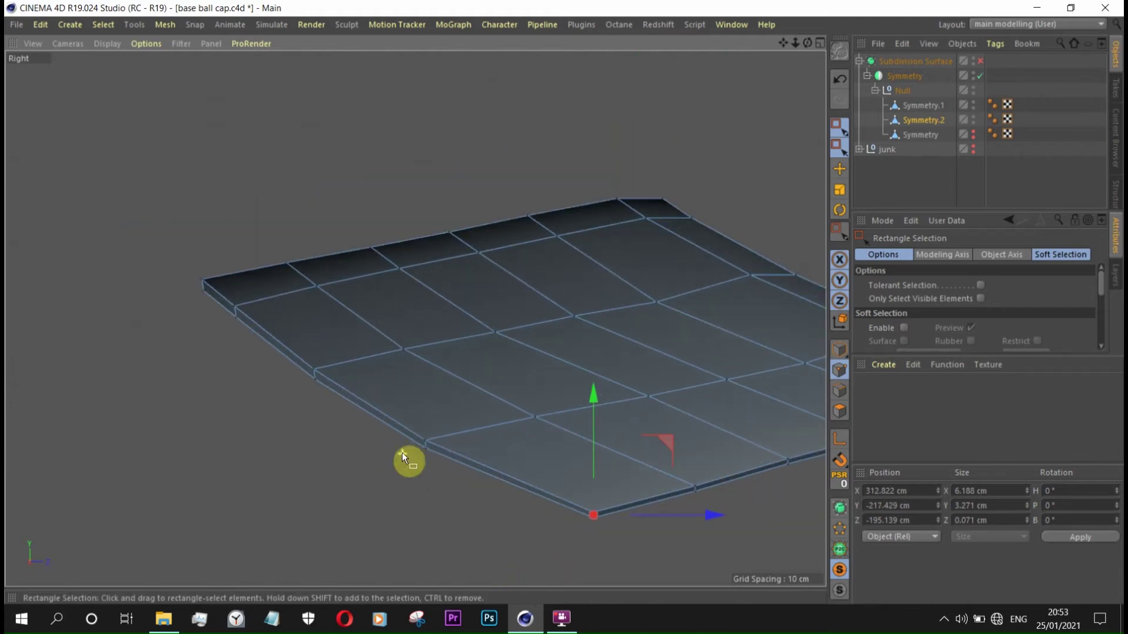
{"action": "left_click", "coordinate": [420, 449]}
{"action": "left_click_drag", "start_coordinate": [529, 445], "coordinate": [544, 443]}
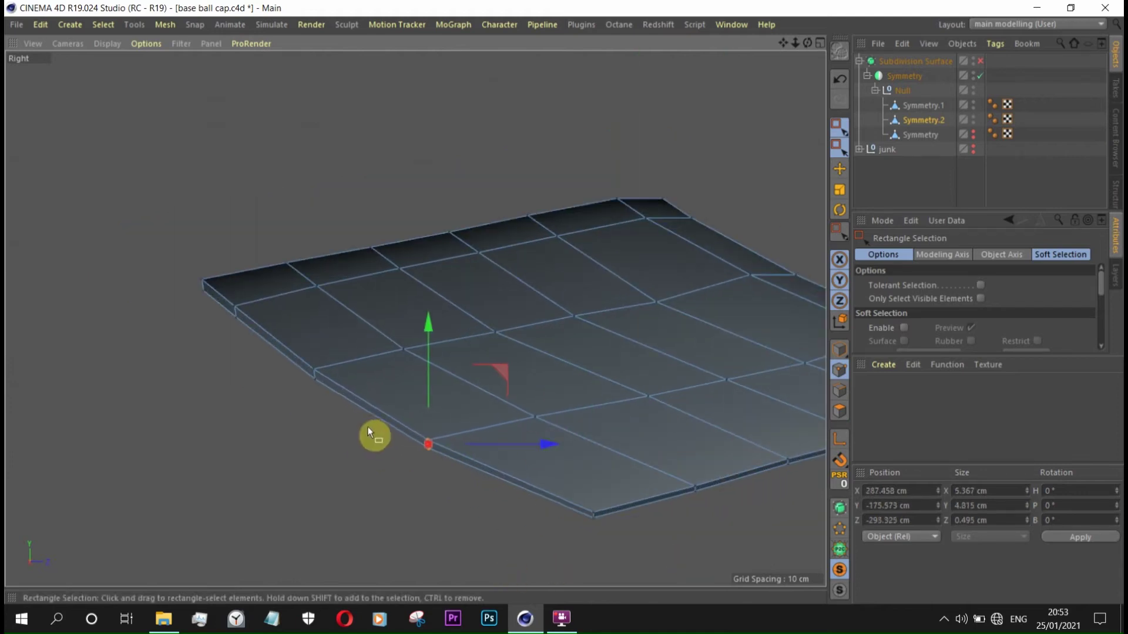
{"action": "left_click_drag", "start_coordinate": [350, 425], "coordinate": [429, 287], "text": "alt"}
{"action": "scroll", "coordinate": [447, 311], "scroll_direction": "down", "scroll_amount": 3}
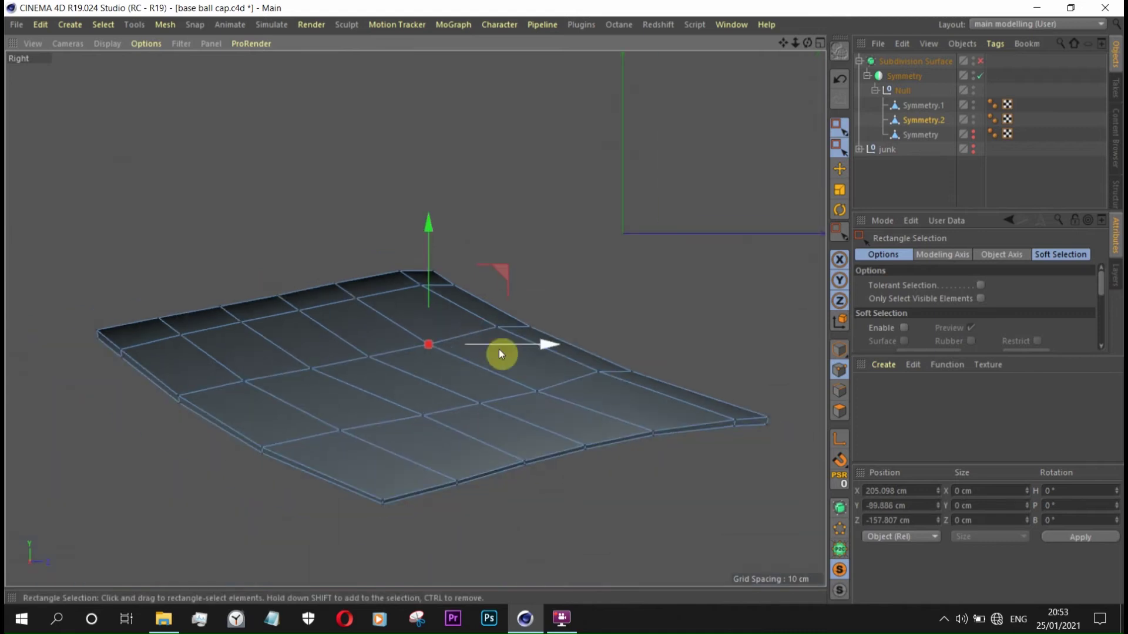
{"action": "scroll", "coordinate": [529, 382], "scroll_direction": "up", "scroll_amount": 3}
{"action": "left_click_drag", "start_coordinate": [529, 395], "coordinate": [579, 436]}
{"action": "scroll", "coordinate": [717, 415], "scroll_direction": "down", "scroll_amount": 2}
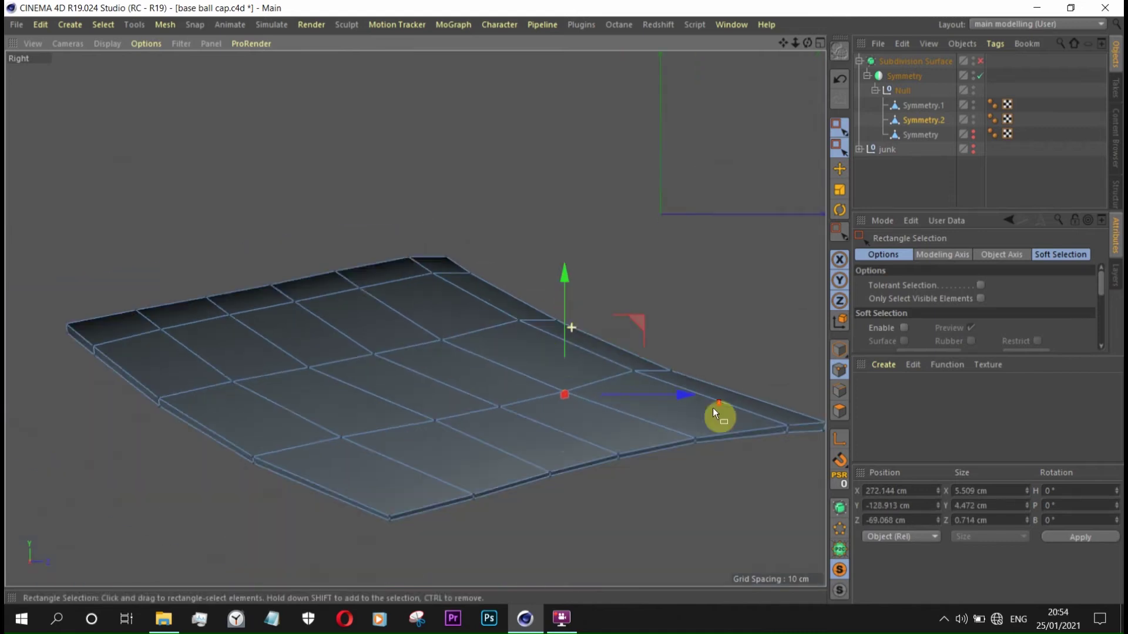
{"action": "left_click", "coordinate": [980, 61]}
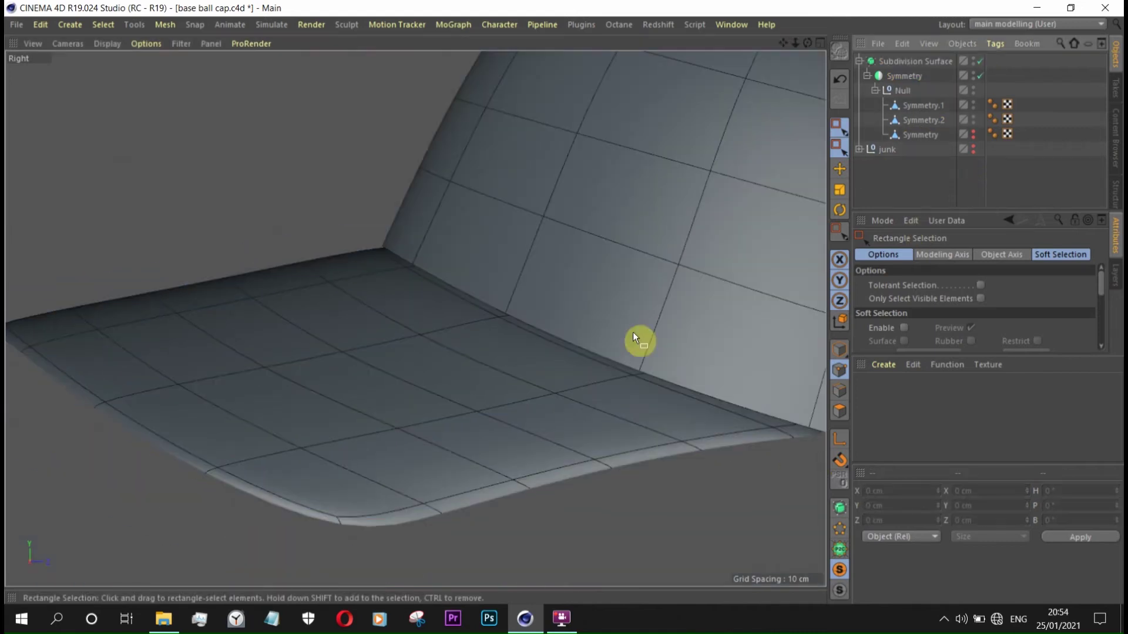
- Select Symmetry.1 and switch the viewport back to the Perspective camera
{"action": "left_click", "coordinate": [922, 105]}
{"action": "scroll", "coordinate": [547, 322], "scroll_direction": "down", "scroll_amount": 2}
{"action": "left_click", "coordinate": [68, 43]}
{"action": "left_click", "coordinate": [88, 113]}
{"action": "mouse_move", "coordinate": [369, 393]}
{"action": "left_mouse_down", "text": "alt"}
{"action": "mouse_move", "coordinate": [219, 330]}
{"action": "mouse_move", "coordinate": [121, 322]}
{"action": "mouse_move", "coordinate": [516, 413]}
{"action": "mouse_move", "coordinate": [258, 325]}
{"action": "mouse_move", "coordinate": [106, 355]}
{"action": "mouse_move", "coordinate": [88, 380]}
{"action": "mouse_move", "coordinate": [343, 395]}
{"action": "mouse_move", "coordinate": [160, 318]}
{"action": "mouse_move", "coordinate": [411, 235]}
{"action": "left_mouse_up", "text": "alt"}
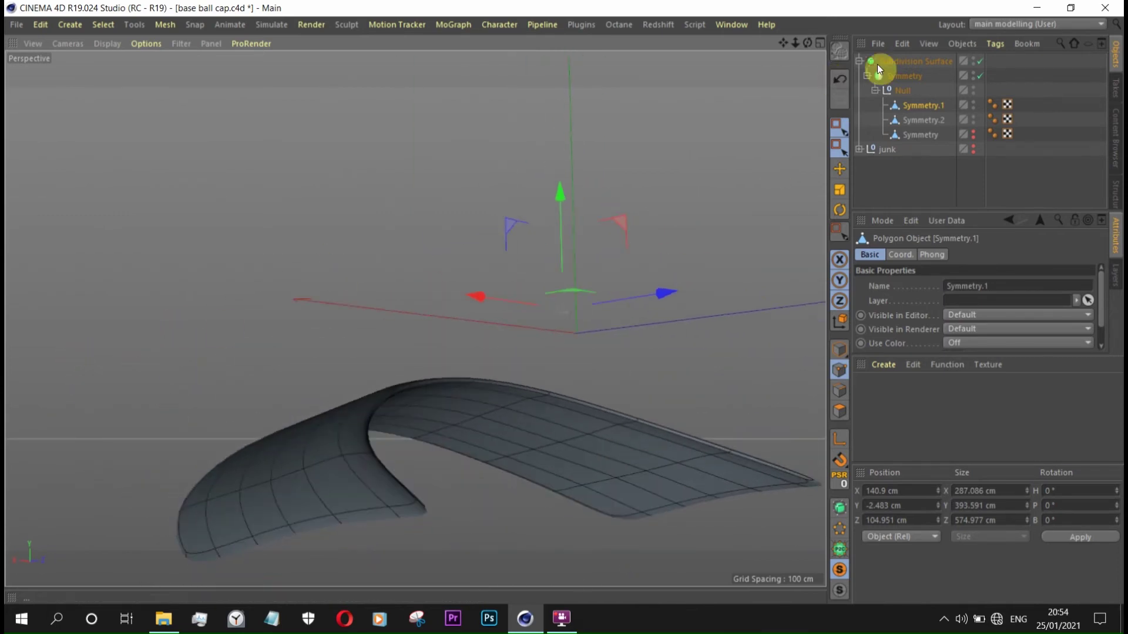
- Turn Subdivision Surface smoothing off and arm the Loop/Path Cut tool (K, L)
{"action": "left_click", "coordinate": [980, 60]}
{"action": "mouse_move", "coordinate": [469, 352]}
{"action": "left_mouse_down", "text": "alt"}
{"action": "mouse_move", "coordinate": [403, 464]}
{"action": "mouse_move", "coordinate": [338, 365]}
{"action": "mouse_move", "coordinate": [419, 446]}
{"action": "mouse_move", "coordinate": [520, 470]}
{"action": "mouse_move", "coordinate": [582, 453]}
{"action": "left_mouse_up", "text": "alt"}
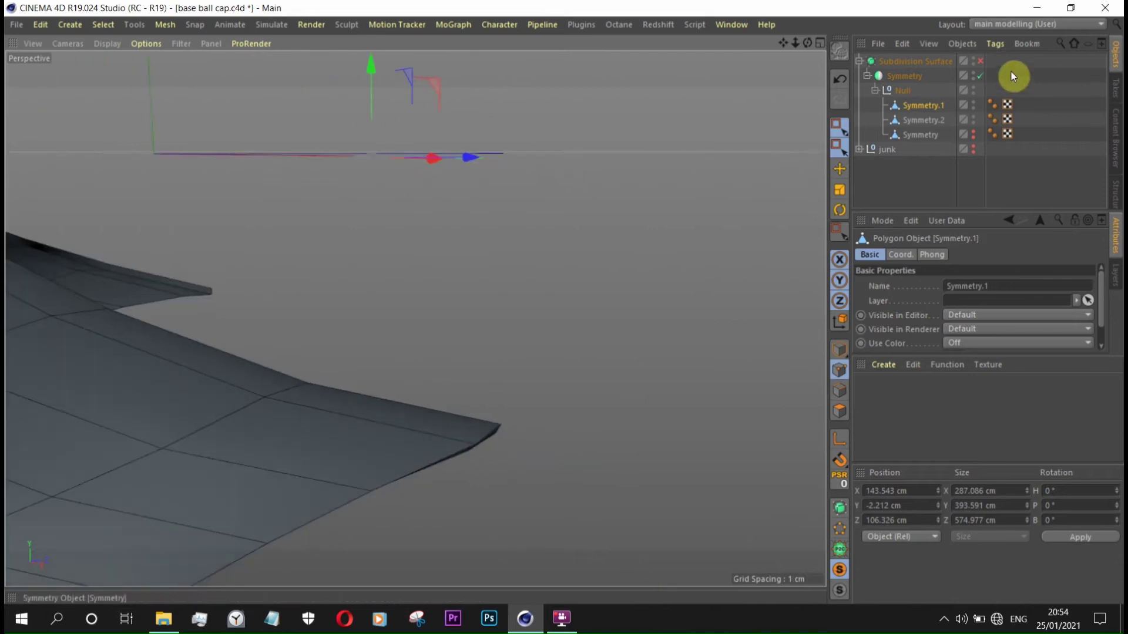
{"action": "key", "text": "k"}
{"action": "key", "text": "l"}
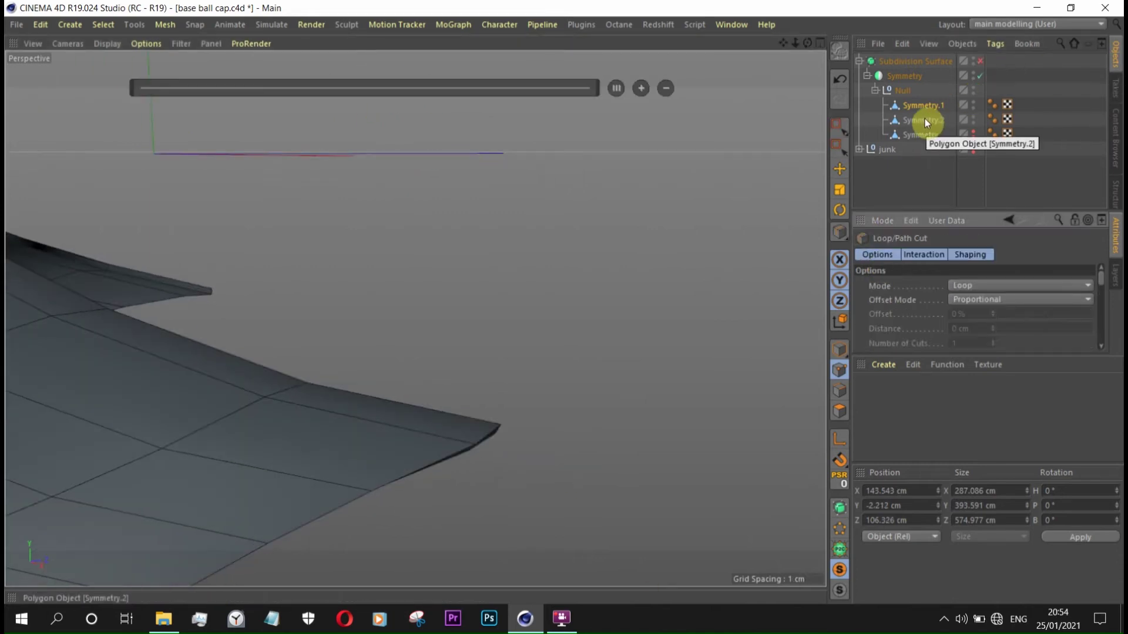
- Select Symmetry.2 and add a loop cut across the brim with Loop/Path Cut
{"action": "left_click", "coordinate": [924, 118]}
{"action": "key", "text": "space"}
{"action": "mouse_move", "coordinate": [521, 456]}
{"action": "left_mouse_down", "text": "alt"}
{"action": "mouse_move", "coordinate": [383, 294]}
{"action": "mouse_move", "coordinate": [312, 280]}
{"action": "left_mouse_up", "text": "alt"}
{"action": "mouse_move", "coordinate": [511, 403]}
{"action": "left_mouse_down", "text": "alt"}
{"action": "mouse_move", "coordinate": [498, 383]}
{"action": "mouse_move", "coordinate": [667, 390]}
{"action": "mouse_move", "coordinate": [516, 377]}
{"action": "mouse_move", "coordinate": [686, 418]}
{"action": "mouse_move", "coordinate": [400, 224]}
{"action": "left_mouse_up", "text": "alt"}
{"action": "key", "text": "k"}
{"action": "key", "text": "k"}
{"action": "mouse_move", "coordinate": [464, 291]}
{"action": "left_mouse_down", "text": "alt"}
{"action": "mouse_move", "coordinate": [475, 340]}
{"action": "mouse_move", "coordinate": [238, 377]}
{"action": "left_mouse_up", "text": "alt"}
{"action": "key", "text": "k"}
{"action": "key", "text": "l"}
{"action": "left_click_drag", "start_coordinate": [523, 312], "coordinate": [654, 272], "text": "alt"}
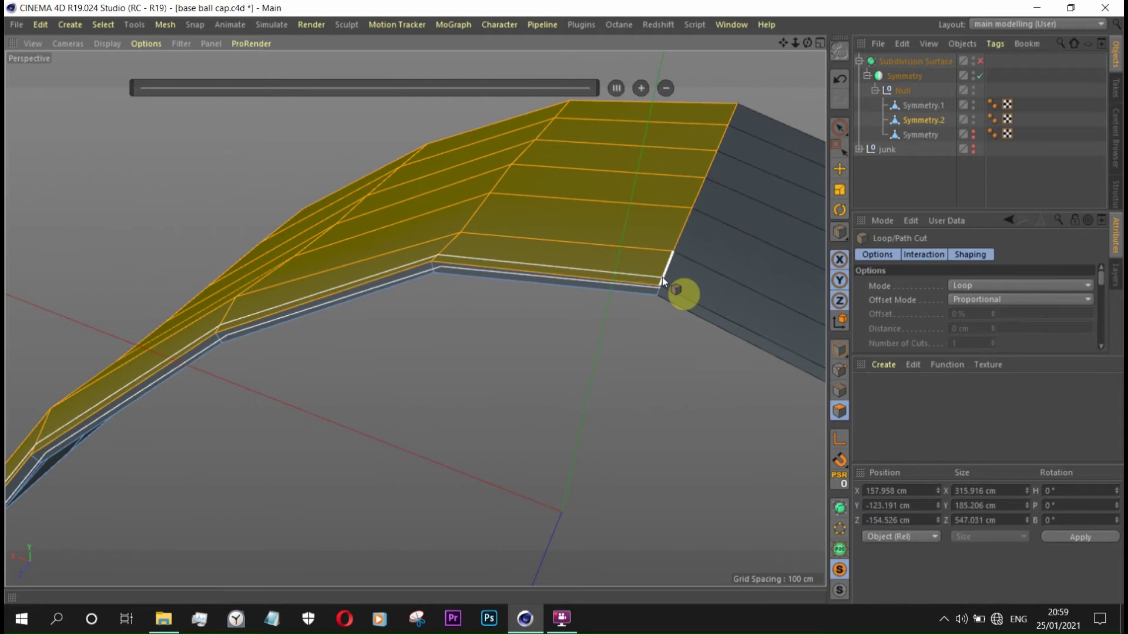
{"action": "left_click", "coordinate": [662, 277]}
- Re-enable Subdivision Surface smoothing and inspect the smoothed brim edge close up
{"action": "scroll", "coordinate": [647, 305], "scroll_direction": "up", "scroll_amount": 5}
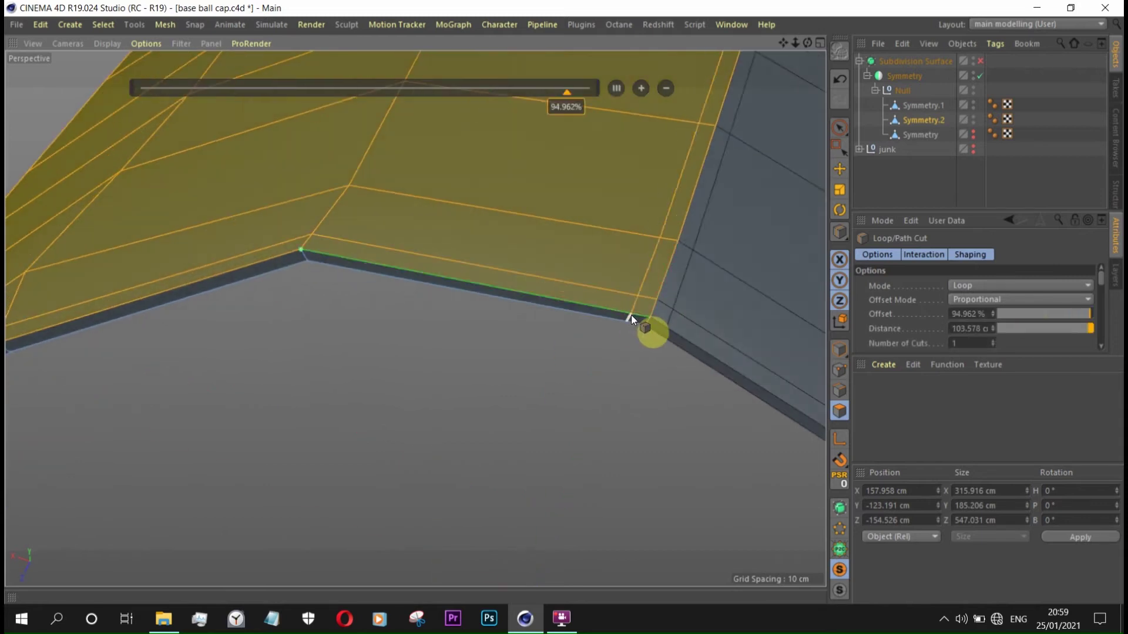
{"action": "scroll", "coordinate": [388, 534], "scroll_direction": "down", "scroll_amount": 5}
{"action": "mouse_move", "coordinate": [387, 534]}
{"action": "left_mouse_down", "text": "alt"}
{"action": "mouse_move", "coordinate": [403, 443]}
{"action": "mouse_move", "coordinate": [513, 533]}
{"action": "mouse_move", "coordinate": [431, 559]}
{"action": "mouse_move", "coordinate": [599, 422]}
{"action": "mouse_move", "coordinate": [210, 530]}
{"action": "mouse_move", "coordinate": [262, 508]}
{"action": "mouse_move", "coordinate": [227, 524]}
{"action": "mouse_move", "coordinate": [146, 453]}
{"action": "left_mouse_up", "text": "alt"}
{"action": "scroll", "coordinate": [511, 541], "scroll_direction": "up", "scroll_amount": 2}
{"action": "scroll", "coordinate": [508, 534], "scroll_direction": "up", "scroll_amount": 2}
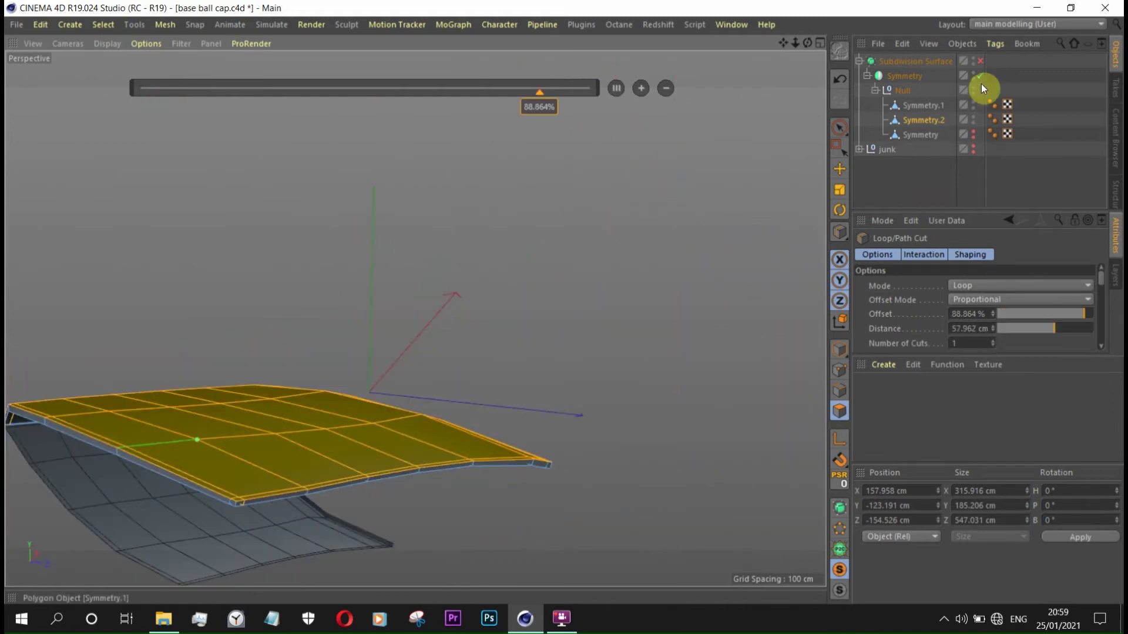
{"action": "left_click", "coordinate": [980, 60]}
{"action": "mouse_move", "coordinate": [502, 407]}
{"action": "left_mouse_down", "text": "alt"}
{"action": "mouse_move", "coordinate": [516, 383]}
{"action": "mouse_move", "coordinate": [338, 467]}
{"action": "left_mouse_up", "text": "alt"}
{"action": "left_click", "coordinate": [993, 174]}
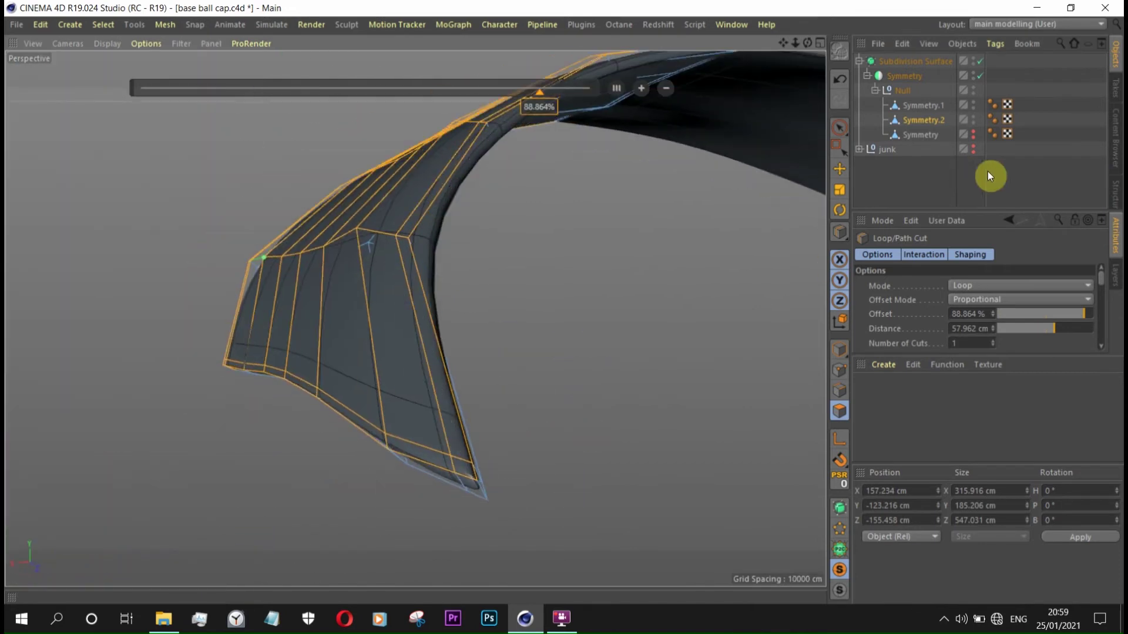
{"action": "mouse_move", "coordinate": [475, 408]}
{"action": "left_mouse_down", "text": "alt"}
{"action": "mouse_move", "coordinate": [426, 426]}
{"action": "mouse_move", "coordinate": [488, 242]}
{"action": "mouse_move", "coordinate": [448, 241]}
{"action": "mouse_move", "coordinate": [280, 349]}
{"action": "mouse_move", "coordinate": [527, 326]}
{"action": "mouse_move", "coordinate": [496, 326]}
{"action": "mouse_move", "coordinate": [478, 405]}
{"action": "mouse_move", "coordinate": [574, 465]}
{"action": "mouse_move", "coordinate": [643, 453]}
{"action": "mouse_move", "coordinate": [696, 474]}
{"action": "mouse_move", "coordinate": [432, 466]}
{"action": "mouse_move", "coordinate": [273, 412]}
{"action": "mouse_move", "coordinate": [576, 456]}
{"action": "mouse_move", "coordinate": [592, 356]}
{"action": "mouse_move", "coordinate": [510, 397]}
{"action": "mouse_move", "coordinate": [319, 340]}
{"action": "mouse_move", "coordinate": [329, 216]}
{"action": "mouse_move", "coordinate": [332, 311]}
{"action": "mouse_move", "coordinate": [395, 405]}
{"action": "mouse_move", "coordinate": [329, 352]}
{"action": "mouse_move", "coordinate": [352, 353]}
{"action": "left_mouse_up", "text": "alt"}
{"action": "left_click", "coordinate": [923, 120]}
{"action": "left_click_drag", "start_coordinate": [411, 294], "coordinate": [352, 327], "text": "alt"}
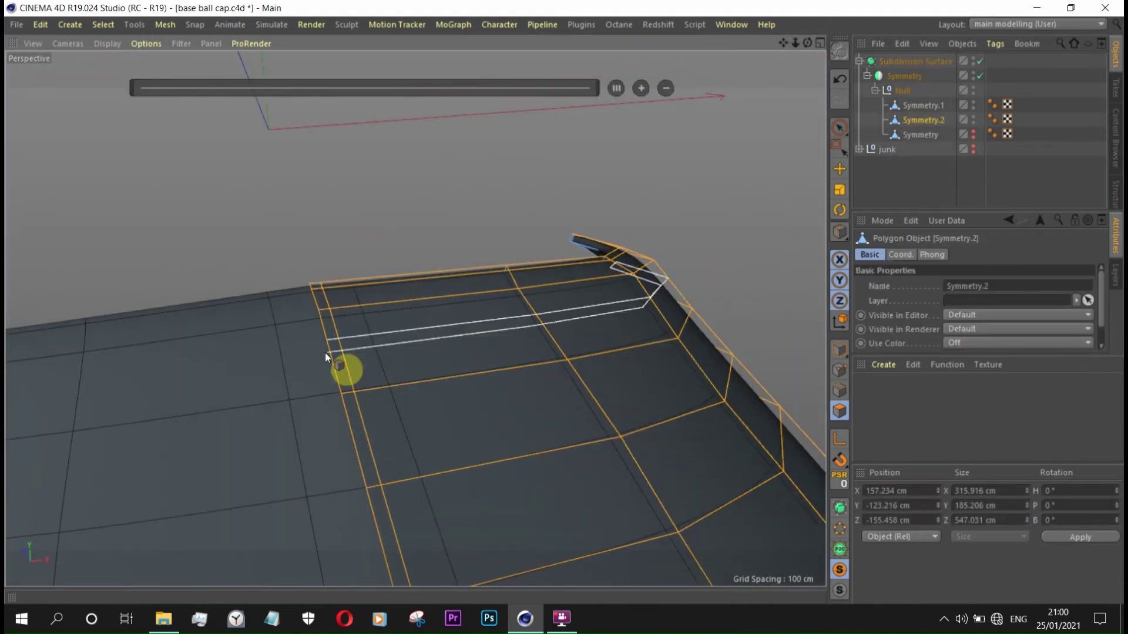
{"action": "mouse_move", "coordinate": [604, 252]}
{"action": "left_mouse_down", "text": "alt"}
{"action": "mouse_move", "coordinate": [446, 416]}
{"action": "mouse_move", "coordinate": [456, 365]}
{"action": "mouse_move", "coordinate": [273, 308]}
{"action": "left_mouse_up", "text": "alt"}
- Select all brim polygons and inspect the unsmoothed cage, then switch to edge mode with nothing selected
{"action": "key", "text": "e"}
{"action": "key", "text": "ctrl+a"}
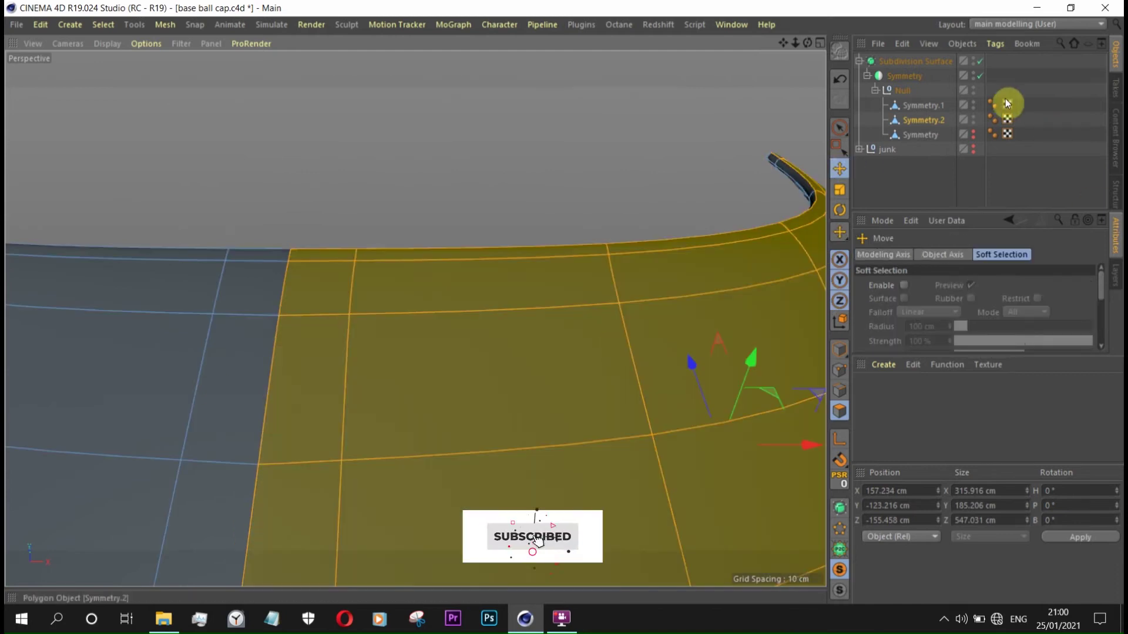
{"action": "left_click", "coordinate": [980, 61]}
{"action": "left_click", "coordinate": [843, 389]}
{"action": "left_click", "coordinate": [303, 327]}
{"action": "right_click", "coordinate": [364, 329]}
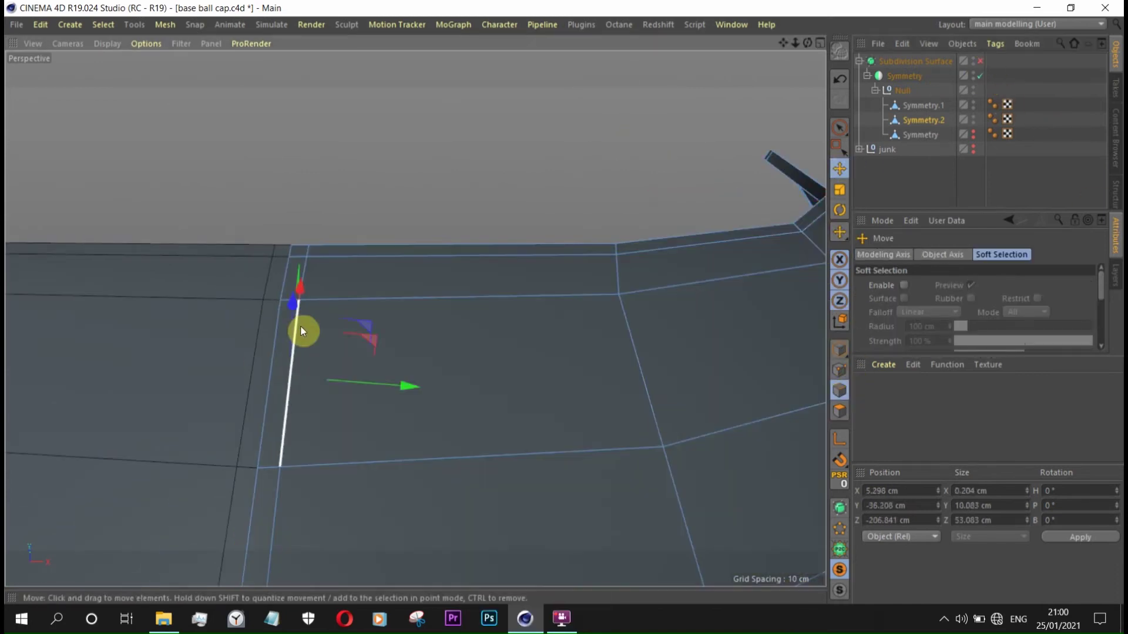
{"action": "left_click", "coordinate": [360, 290]}
- Zoom the view and turn the Subdivision Surface smoothing back on
{"action": "scroll", "coordinate": [346, 364], "scroll_direction": "down", "scroll_amount": 5}
{"action": "scroll", "coordinate": [333, 441], "scroll_direction": "up", "scroll_amount": 5}
{"action": "scroll", "coordinate": [292, 469], "scroll_direction": "up", "scroll_amount": 3}
{"action": "left_click", "coordinate": [979, 61]}
- Orbit and zoom around the cap to inspect the brim underside and the brim-crown junction
{"action": "scroll", "coordinate": [500, 350], "scroll_direction": "down", "scroll_amount": 5}
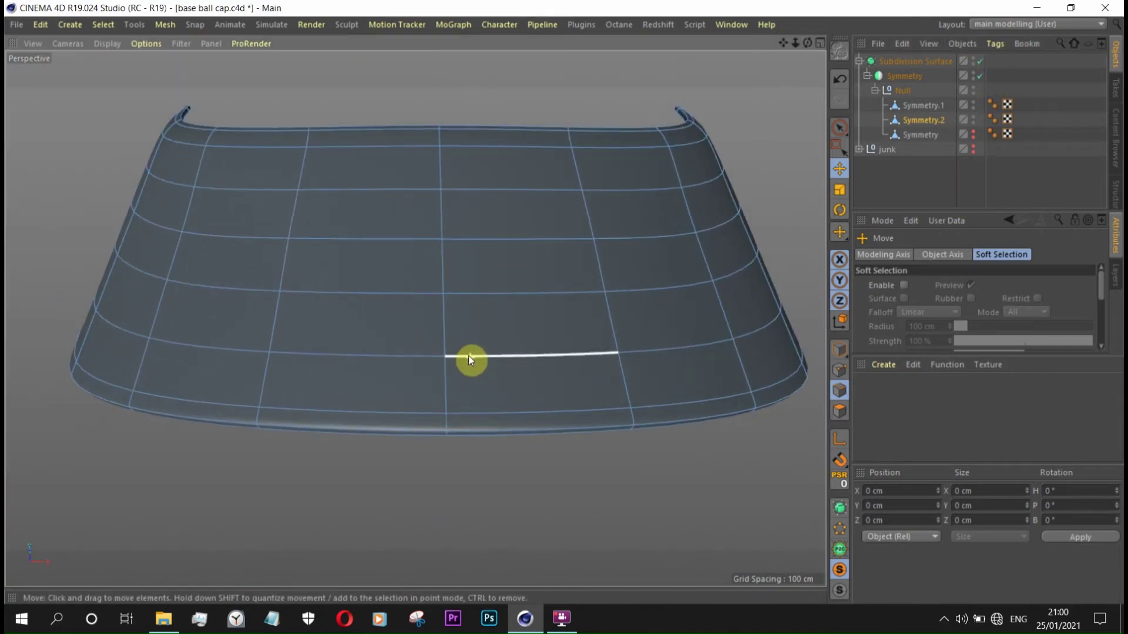
{"action": "left_click_drag", "start_coordinate": [468, 355], "coordinate": [811, 235], "text": "alt"}
{"action": "left_click", "coordinate": [887, 181]}
{"action": "left_click_drag", "start_coordinate": [529, 235], "coordinate": [586, 262], "text": "alt"}
{"action": "scroll", "coordinate": [720, 309], "scroll_direction": "up", "scroll_amount": 5}
{"action": "scroll", "coordinate": [546, 249], "scroll_direction": "down", "scroll_amount": 5}
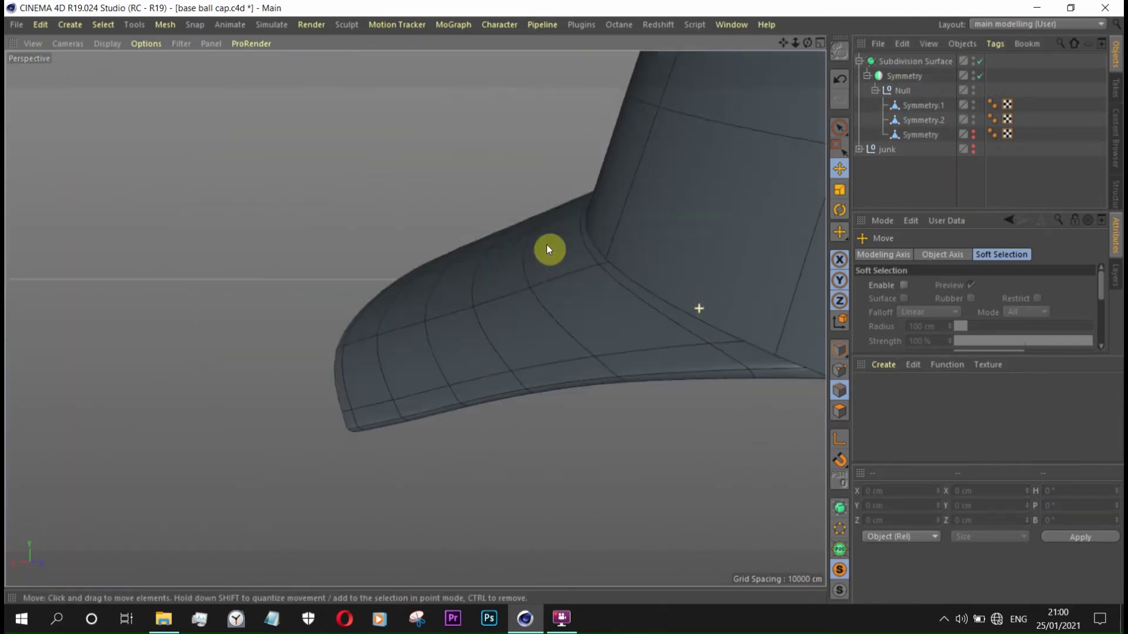
{"action": "scroll", "coordinate": [712, 328], "scroll_direction": "up", "scroll_amount": 3}
{"action": "left_click_drag", "start_coordinate": [713, 327], "coordinate": [705, 264], "text": "alt"}
{"action": "scroll", "coordinate": [771, 278], "scroll_direction": "up", "scroll_amount": 3}
{"action": "left_click_drag", "start_coordinate": [771, 277], "coordinate": [787, 343], "text": "alt"}
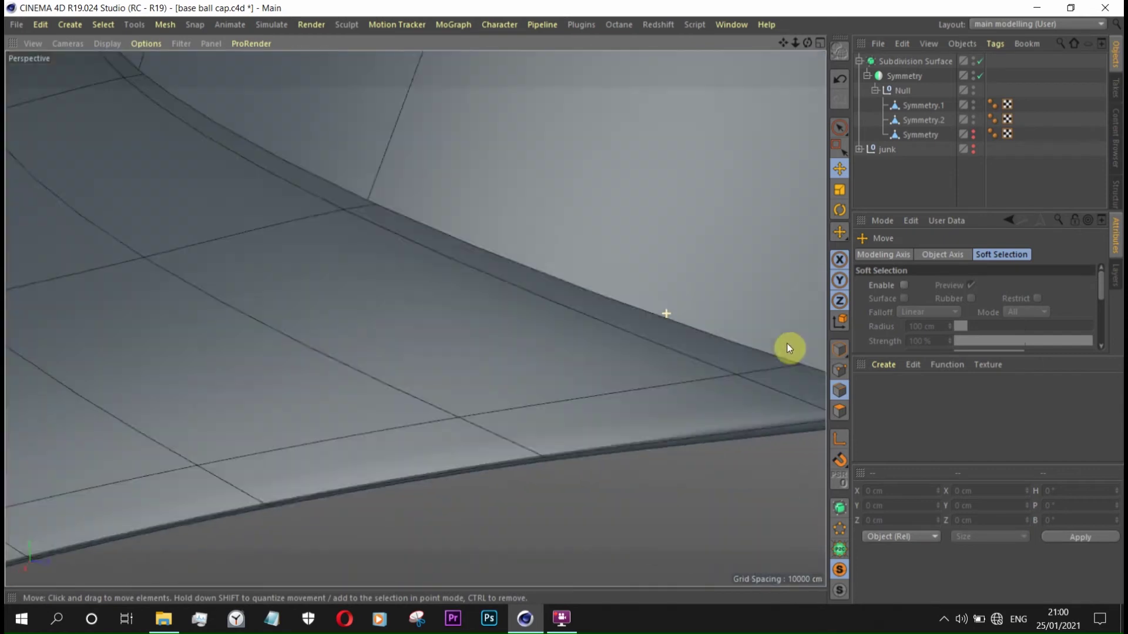
{"action": "scroll", "coordinate": [705, 342], "scroll_direction": "down", "scroll_amount": 5}
{"action": "left_click_drag", "start_coordinate": [657, 341], "coordinate": [763, 210], "text": "alt"}
{"action": "scroll", "coordinate": [766, 159], "scroll_direction": "up", "scroll_amount": 3}
{"action": "mouse_move", "coordinate": [770, 110]}
{"action": "left_mouse_down", "text": "alt"}
{"action": "mouse_move", "coordinate": [470, 392]}
{"action": "mouse_move", "coordinate": [685, 352]}
{"action": "mouse_move", "coordinate": [289, 395]}
{"action": "mouse_move", "coordinate": [327, 453]}
{"action": "left_mouse_up", "text": "alt"}
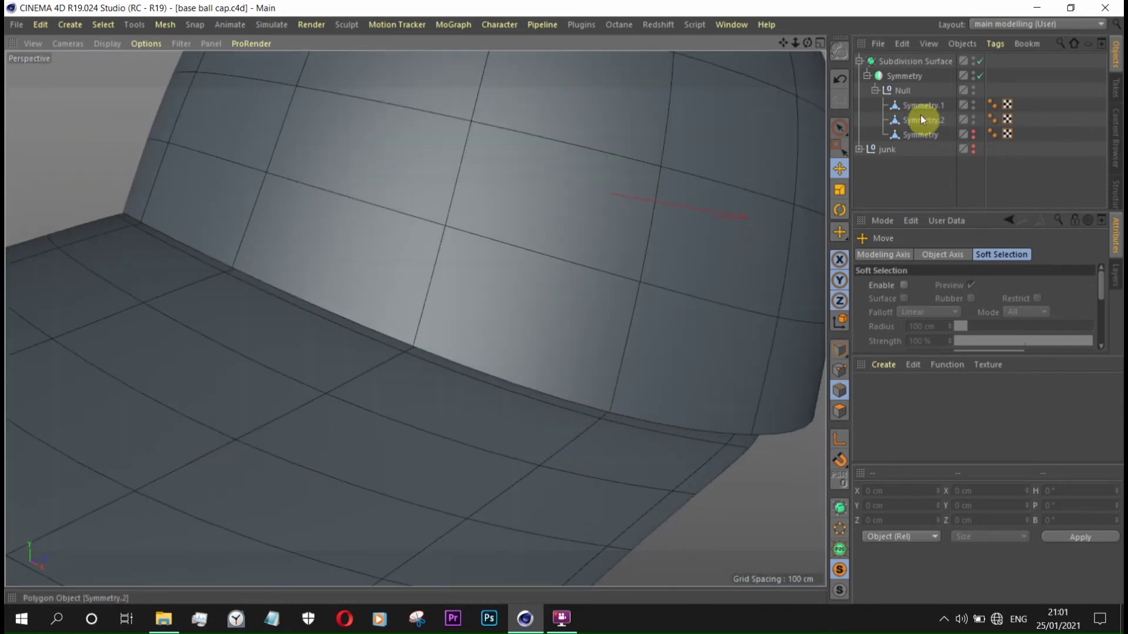
- Duplicate the Symmetry.1 crown as a backup copy inside the junk null
{"action": "left_click", "coordinate": [921, 118]}
{"action": "left_click", "coordinate": [918, 111]}
{"action": "mouse_move", "coordinate": [923, 104]}
{"action": "left_mouse_down", "text": "ctrl"}
{"action": "mouse_move", "coordinate": [927, 152]}
{"action": "mouse_move", "coordinate": [893, 149]}
{"action": "left_mouse_up", "text": "ctrl"}
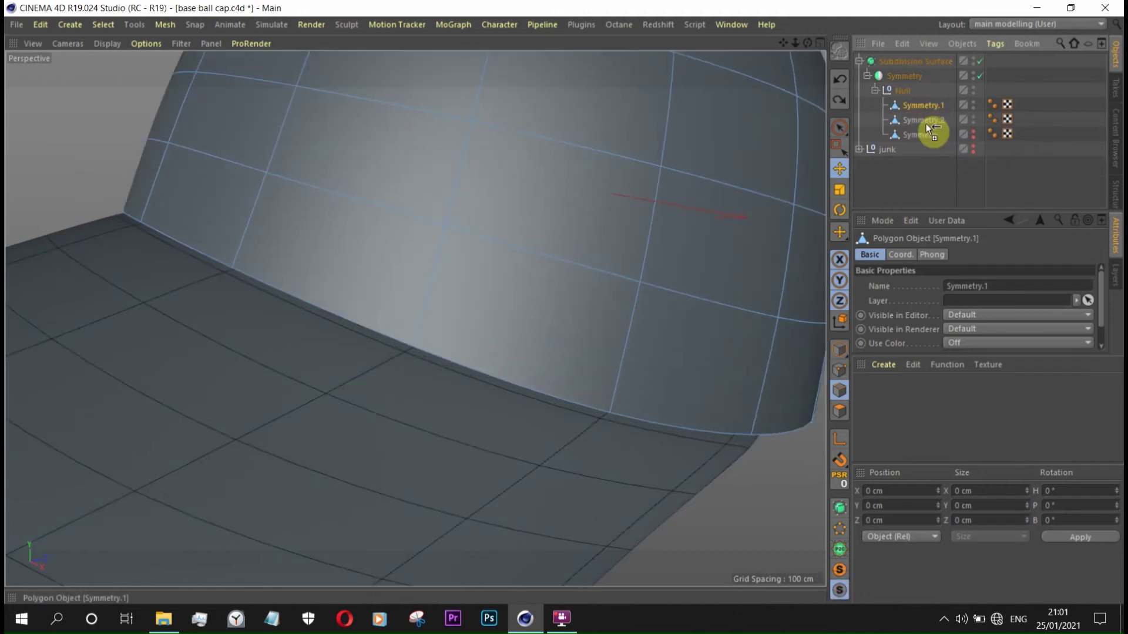
{"action": "left_click", "coordinate": [859, 149]}
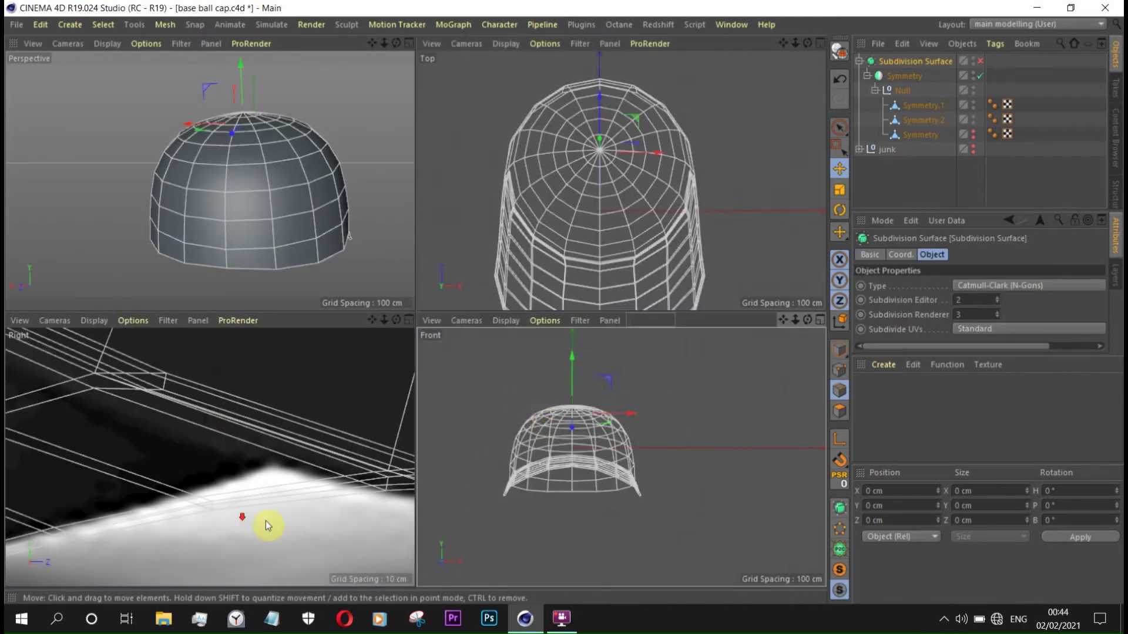
{"action": "scroll", "coordinate": [264, 523], "scroll_direction": "down", "scroll_amount": 5}
{"action": "scroll", "coordinate": [464, 494], "scroll_direction": "up", "scroll_amount": 3}
{"action": "scroll", "coordinate": [388, 497], "scroll_direction": "up", "scroll_amount": 5}
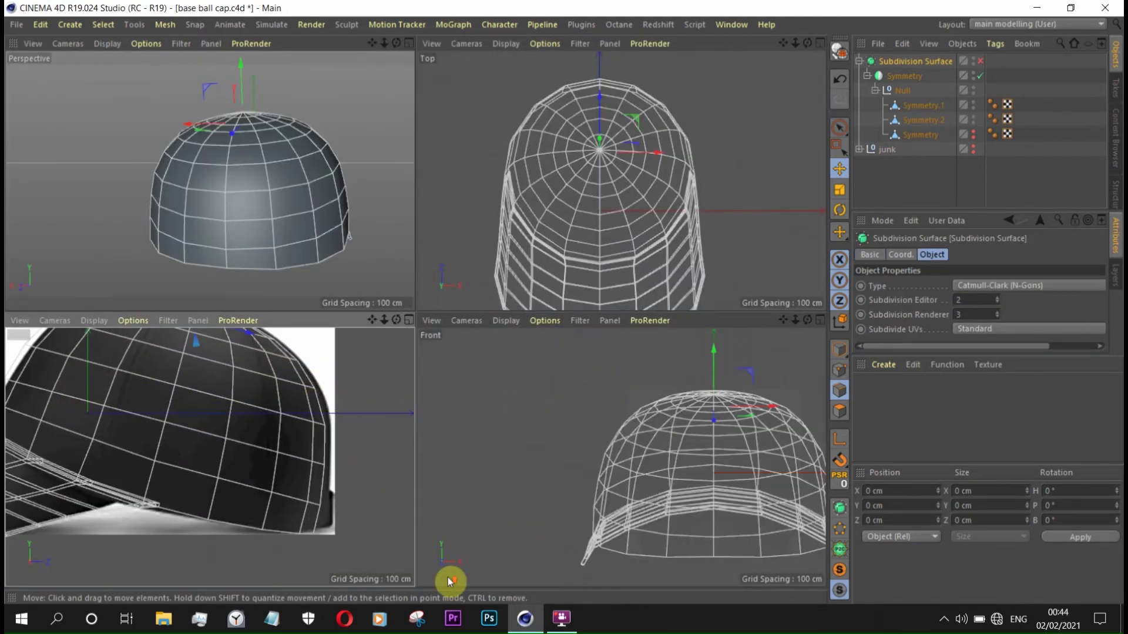
{"action": "scroll", "coordinate": [405, 564], "scroll_direction": "up", "scroll_amount": 3}
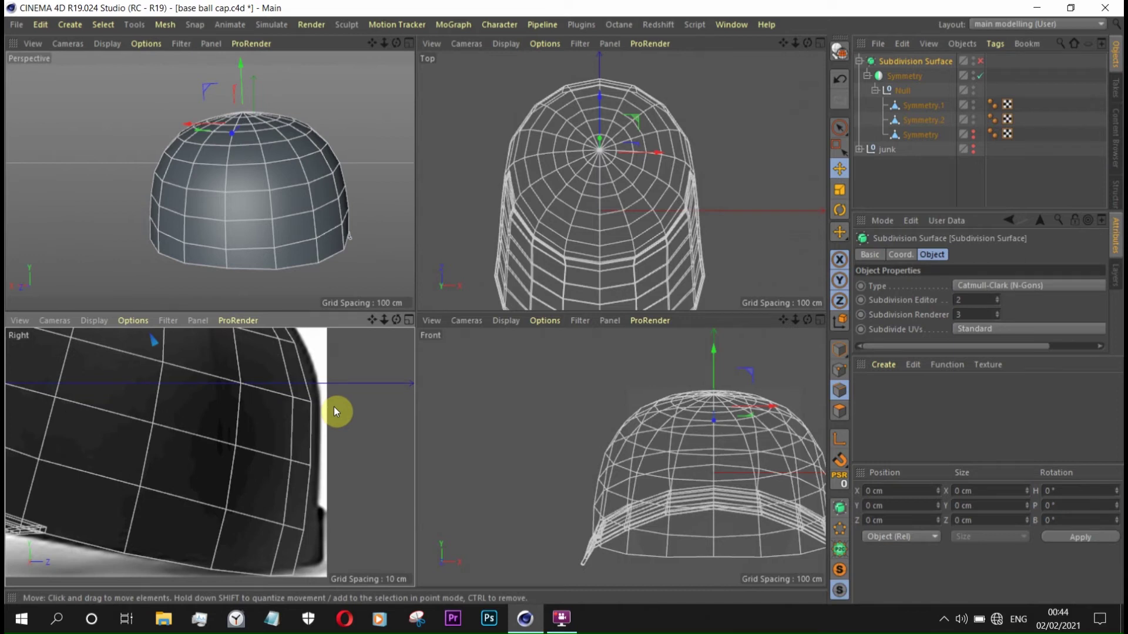
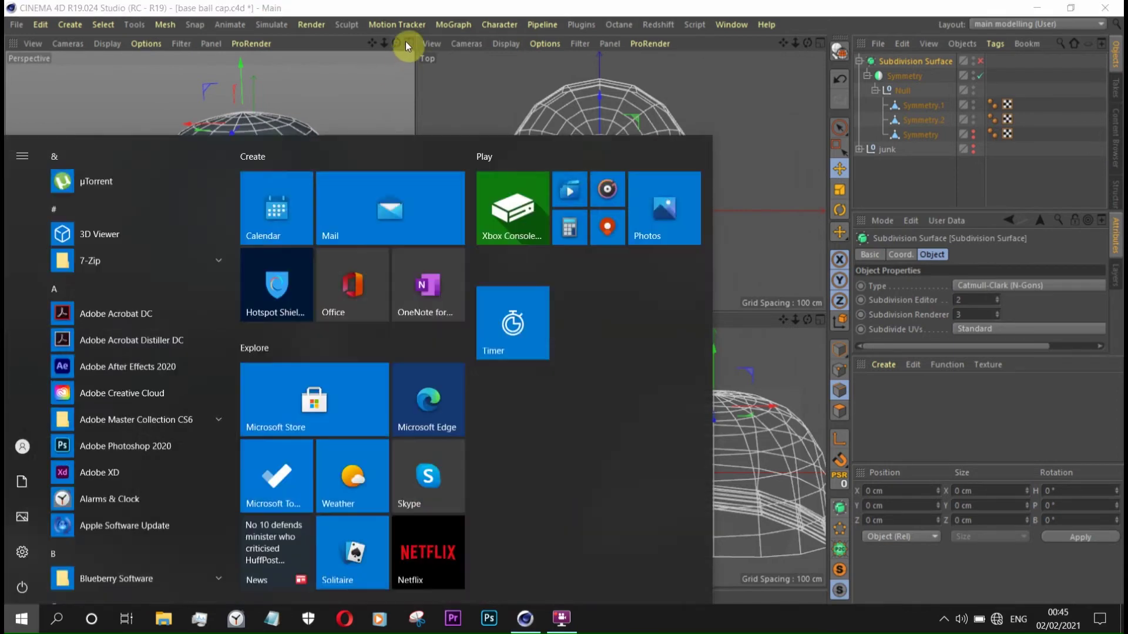
- Maximize the Perspective view, orbit around the cap and select the Symmetry.1 dome half
{"action": "middle_click", "coordinate": [403, 52]}
{"action": "scroll", "coordinate": [517, 435], "scroll_direction": "down", "scroll_amount": 3}
{"action": "key", "text": "super"}
{"action": "scroll", "coordinate": [509, 434], "scroll_direction": "up", "scroll_amount": 5}
{"action": "mouse_move", "coordinate": [465, 393]}
{"action": "left_mouse_down", "text": "alt"}
{"action": "mouse_move", "coordinate": [512, 315]}
{"action": "mouse_move", "coordinate": [477, 392]}
{"action": "mouse_move", "coordinate": [499, 388]}
{"action": "left_mouse_up", "text": "alt"}
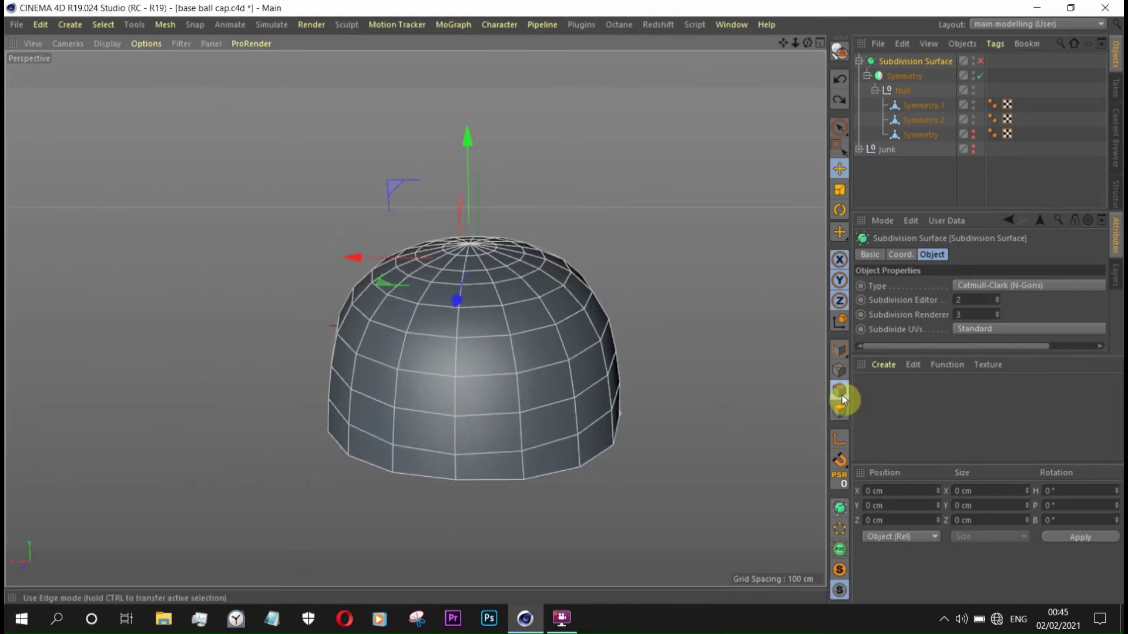
{"action": "left_click", "coordinate": [922, 121]}
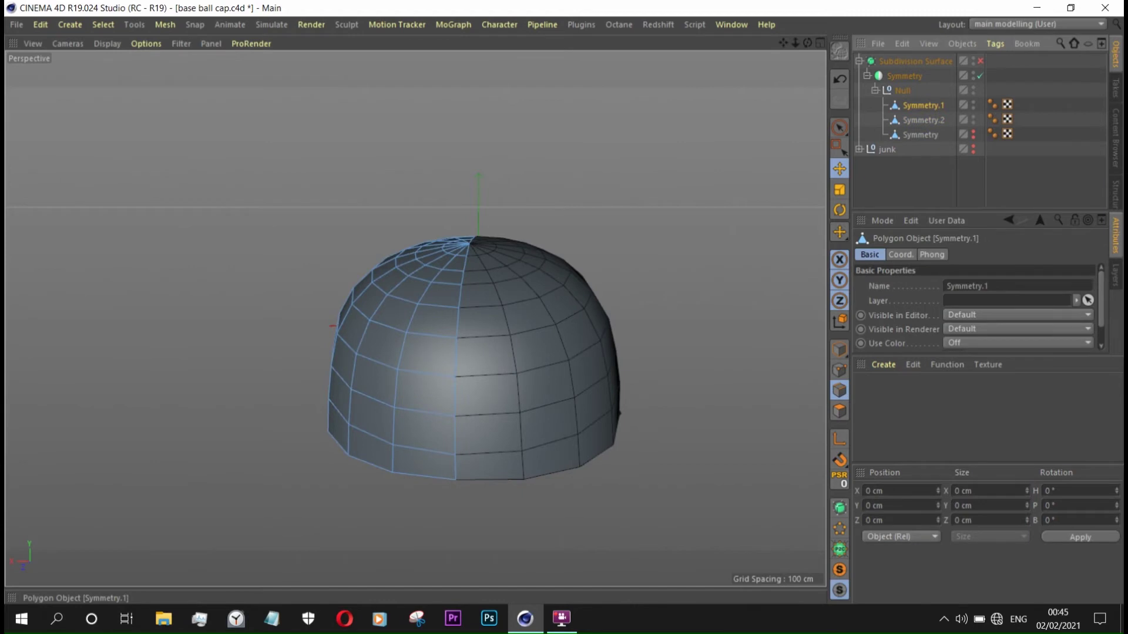
- Orbit and zoom to inspect the cap's visor from a three-quarter side view
{"action": "mouse_move", "coordinate": [429, 333]}
{"action": "left_mouse_down", "text": "alt"}
{"action": "mouse_move", "coordinate": [485, 341]}
{"action": "mouse_move", "coordinate": [539, 553]}
{"action": "left_mouse_up", "text": "alt"}
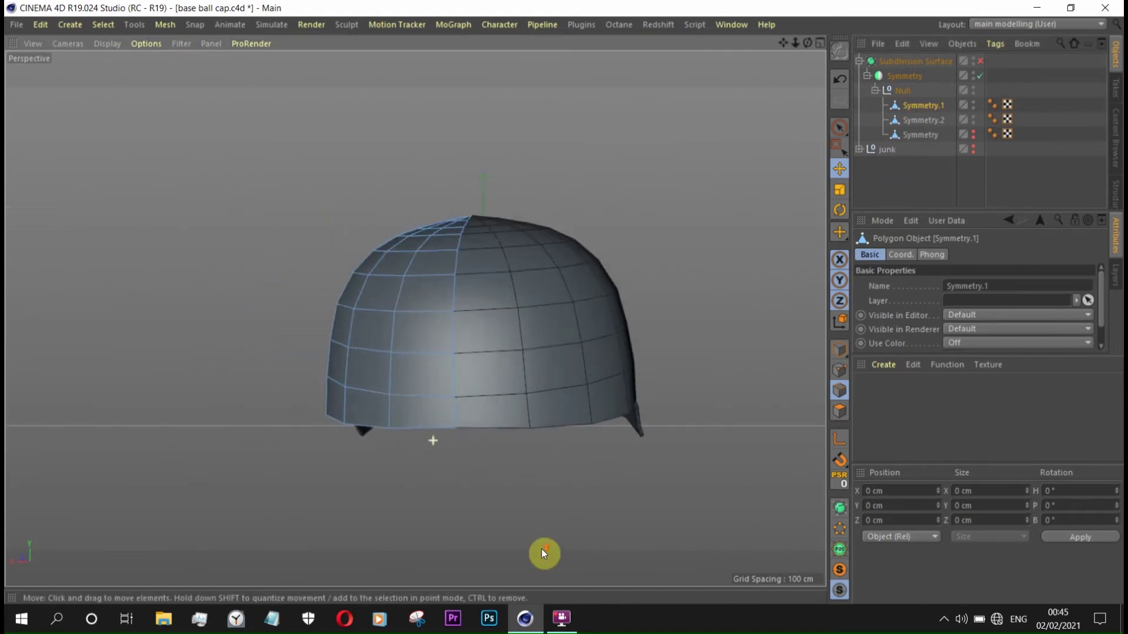
{"action": "scroll", "coordinate": [347, 403], "scroll_direction": "up", "scroll_amount": 3}
{"action": "scroll", "coordinate": [525, 307], "scroll_direction": "up", "scroll_amount": 2}
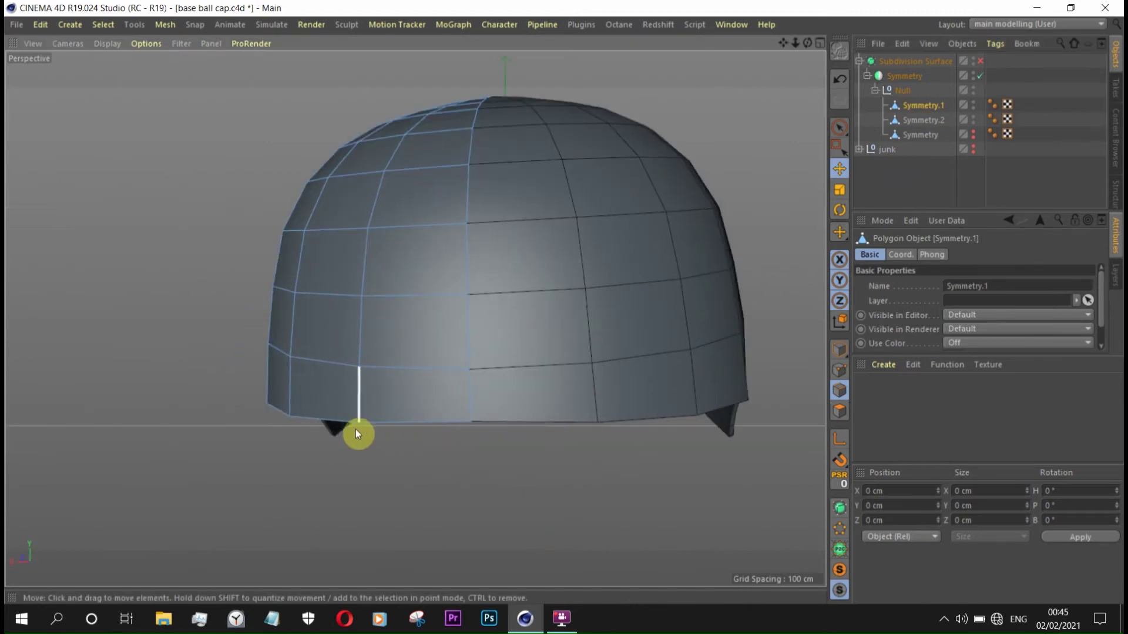
{"action": "right_click_drag", "start_coordinate": [360, 434], "coordinate": [385, 371], "text": "alt"}
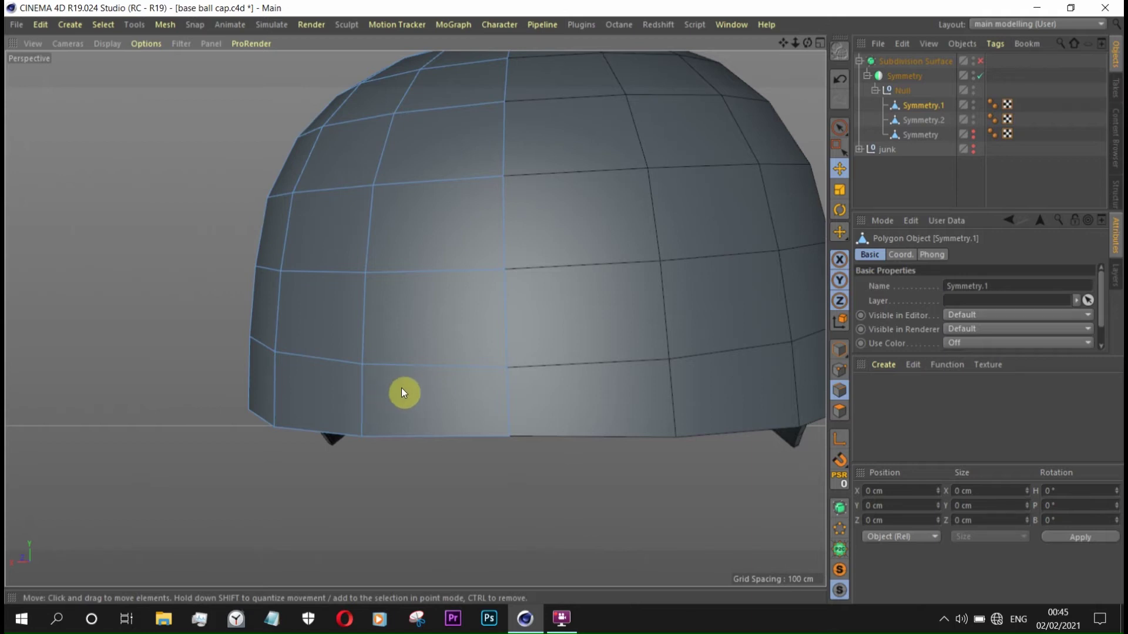
{"action": "scroll", "coordinate": [406, 385], "scroll_direction": "down", "scroll_amount": 3}
{"action": "mouse_move", "coordinate": [419, 382]}
{"action": "left_mouse_down", "text": "alt"}
{"action": "mouse_move", "coordinate": [591, 415]}
{"action": "mouse_move", "coordinate": [439, 401]}
{"action": "mouse_move", "coordinate": [401, 351]}
{"action": "left_mouse_up", "text": "alt"}
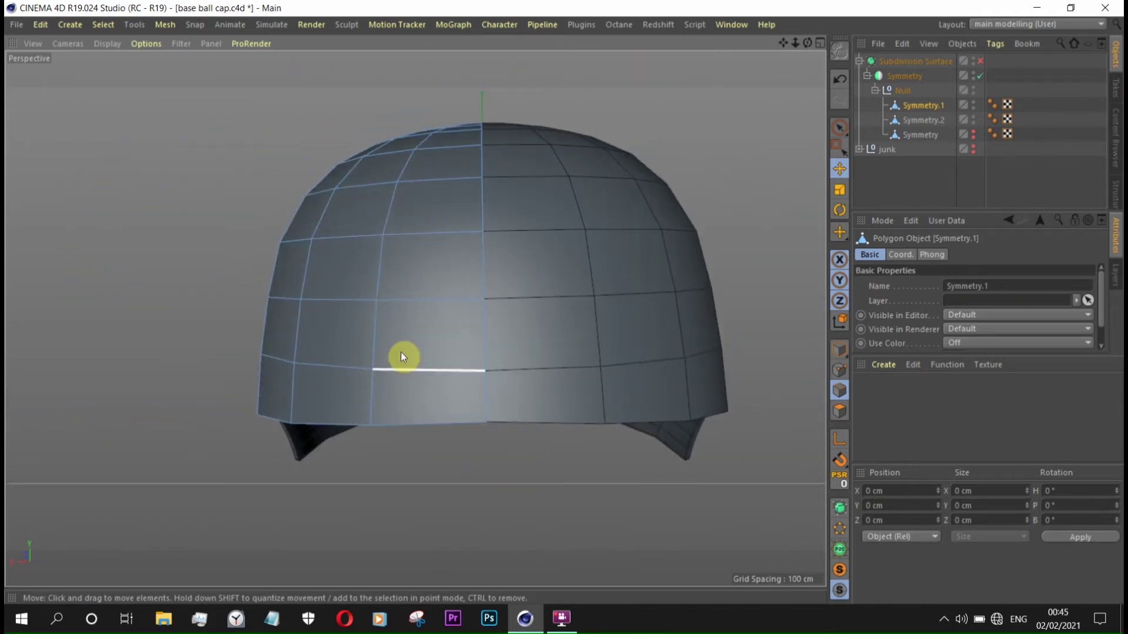
{"action": "mouse_move", "coordinate": [466, 322]}
{"action": "left_mouse_down", "text": "alt"}
{"action": "mouse_move", "coordinate": [506, 312]}
{"action": "mouse_move", "coordinate": [567, 322]}
{"action": "mouse_move", "coordinate": [673, 251]}
{"action": "left_mouse_up", "text": "alt"}
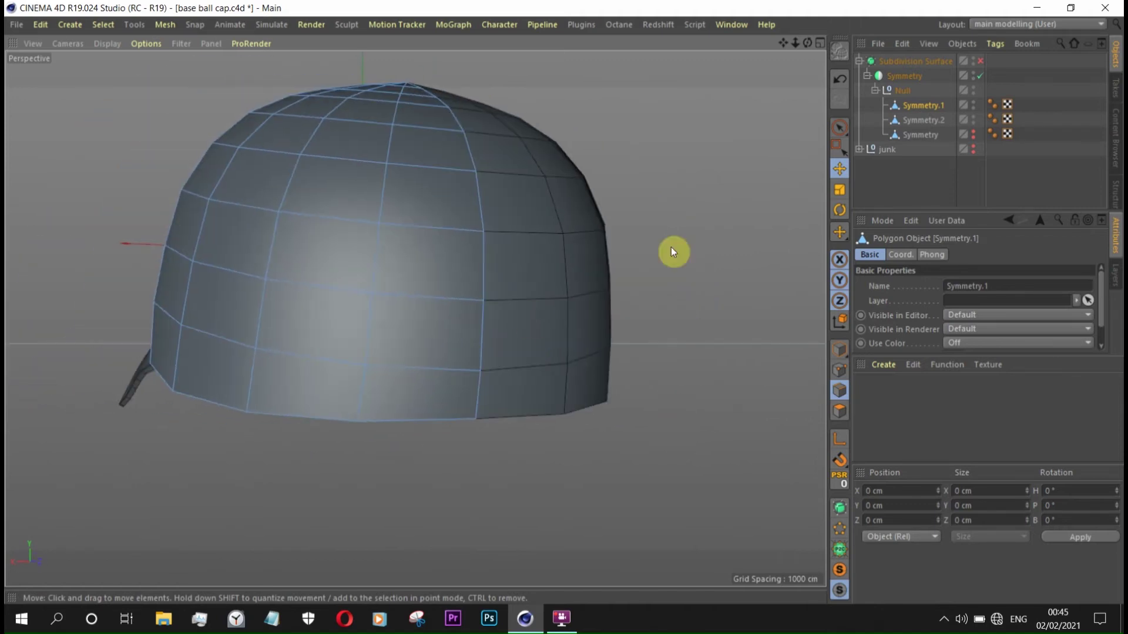
- Reparent Symmetry.1 in the Object Manager directly under Subdivision Surface
{"action": "left_click", "coordinate": [919, 121]}
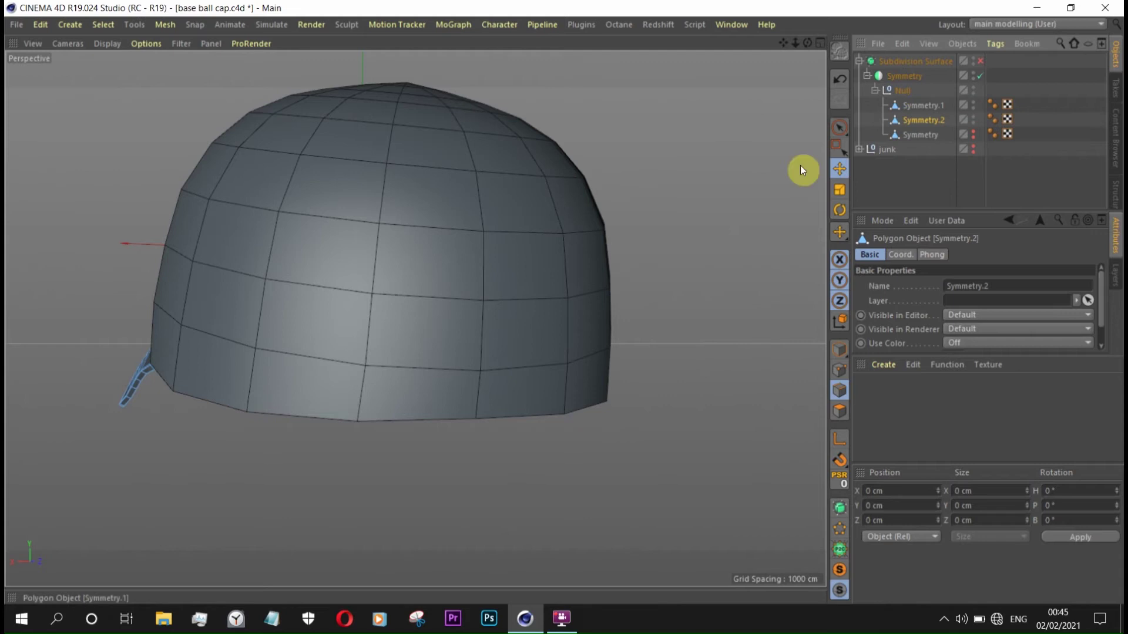
{"action": "scroll", "coordinate": [559, 469], "scroll_direction": "down", "scroll_amount": 2}
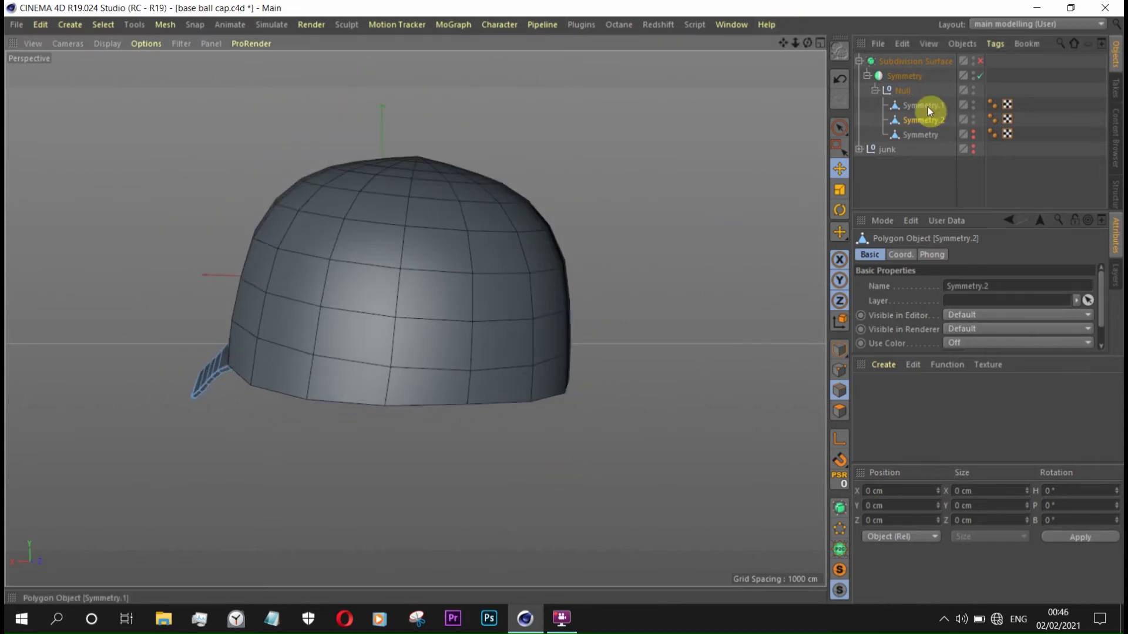
{"action": "left_click_drag", "start_coordinate": [928, 107], "coordinate": [869, 91]}
{"action": "left_click", "coordinate": [70, 24]}
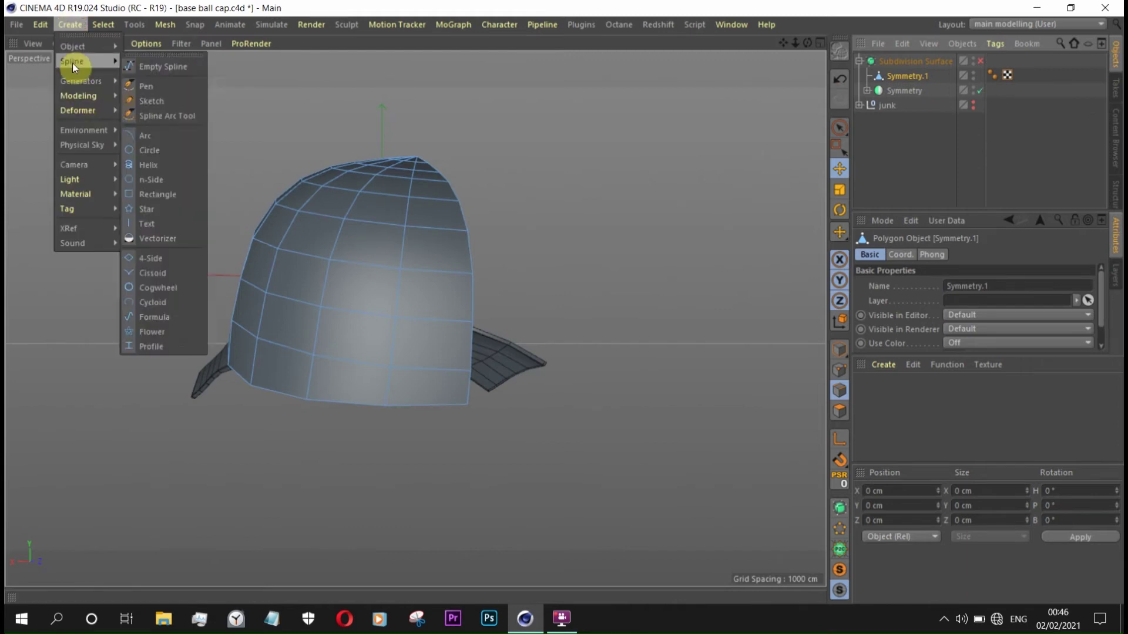
- Add a Symmetry object, nest Symmetry.1 inside it and group the selection into a Null with Alt+G
{"action": "left_click", "coordinate": [162, 200]}
{"action": "left_click_drag", "start_coordinate": [920, 67], "coordinate": [915, 79]}
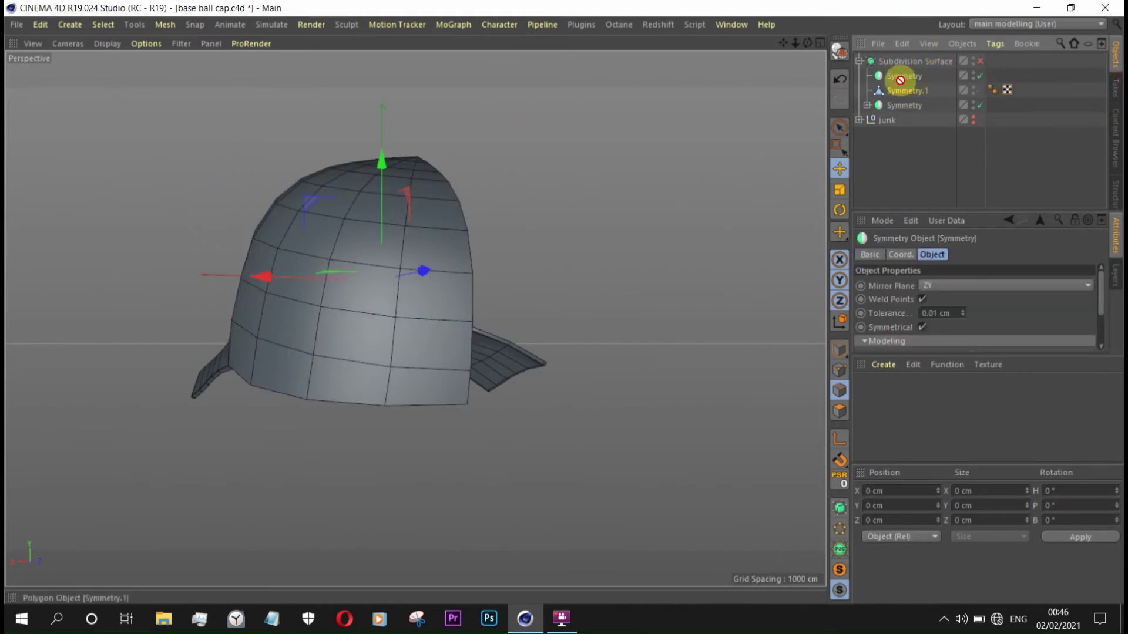
{"action": "left_click", "coordinate": [897, 106], "text": "shift"}
{"action": "key", "text": "alt+g"}
{"action": "left_click", "coordinate": [867, 75]}
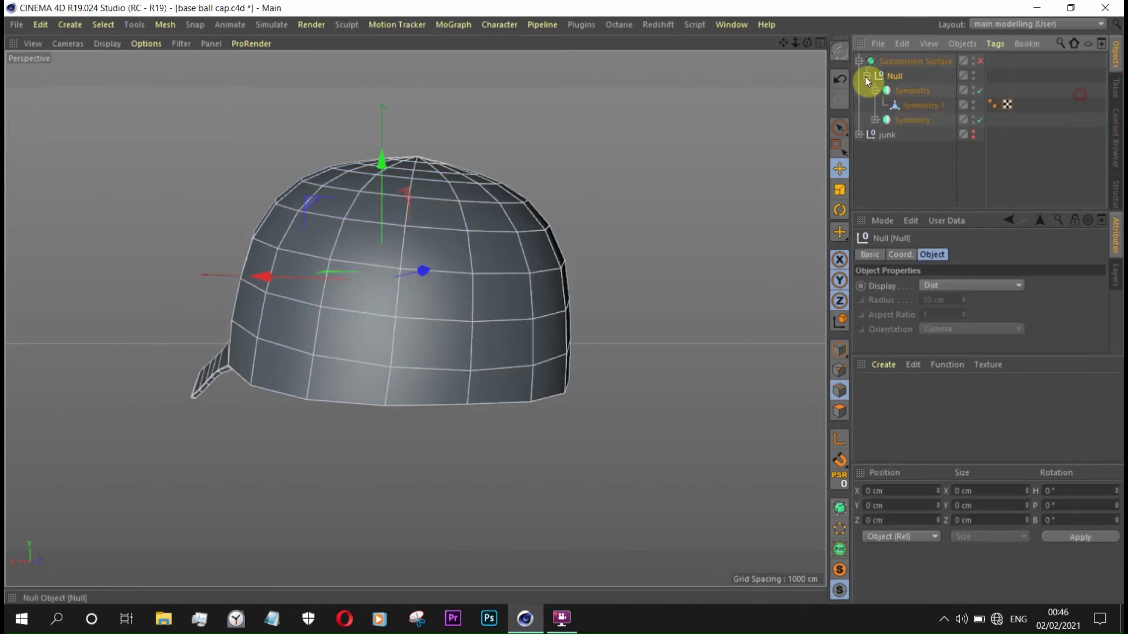
{"action": "left_click", "coordinate": [908, 90]}
{"action": "left_click", "coordinate": [912, 91]}
- Expand the junk group and select Symmetry.5, Symmetry.1 and the upper Symmetry under the Null
{"action": "mouse_move", "coordinate": [774, 176]}
{"action": "left_mouse_down", "text": "alt"}
{"action": "mouse_move", "coordinate": [668, 262]}
{"action": "mouse_move", "coordinate": [720, 300]}
{"action": "left_mouse_up", "text": "alt"}
{"action": "left_click", "coordinate": [858, 134]}
{"action": "left_click", "coordinate": [908, 149]}
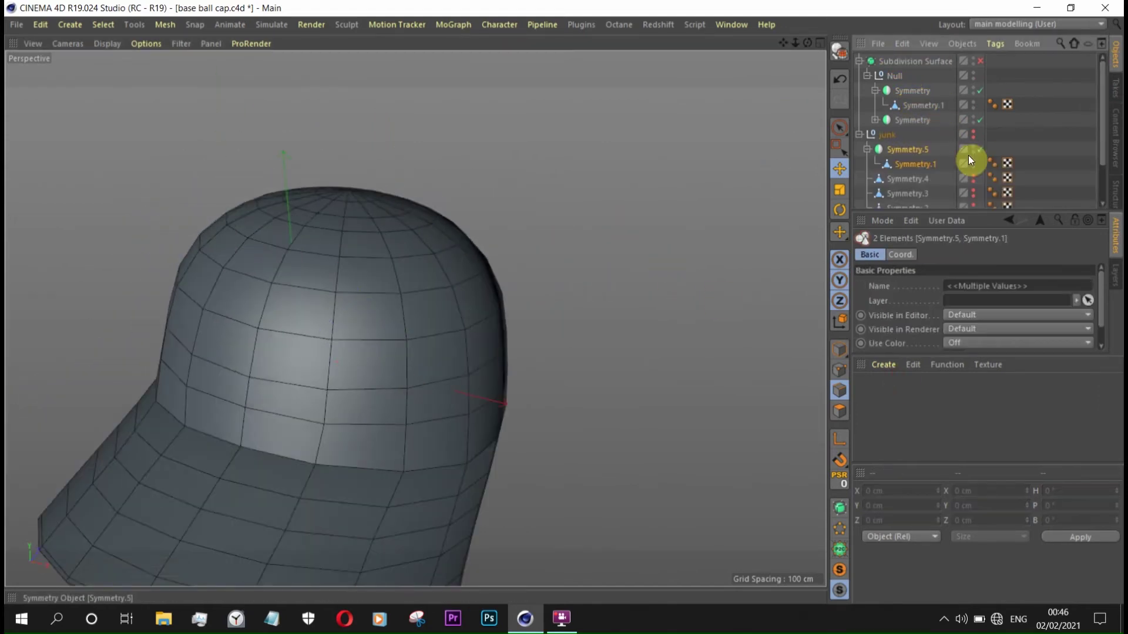
{"action": "left_click", "coordinate": [887, 166], "text": "ctrl"}
{"action": "left_click", "coordinate": [859, 135]}
{"action": "left_click", "coordinate": [908, 93]}
{"action": "left_click", "coordinate": [840, 51]}
- Disable Symmetry.5 in the junk group, then undo to restore the crown
{"action": "left_click", "coordinate": [859, 120]}
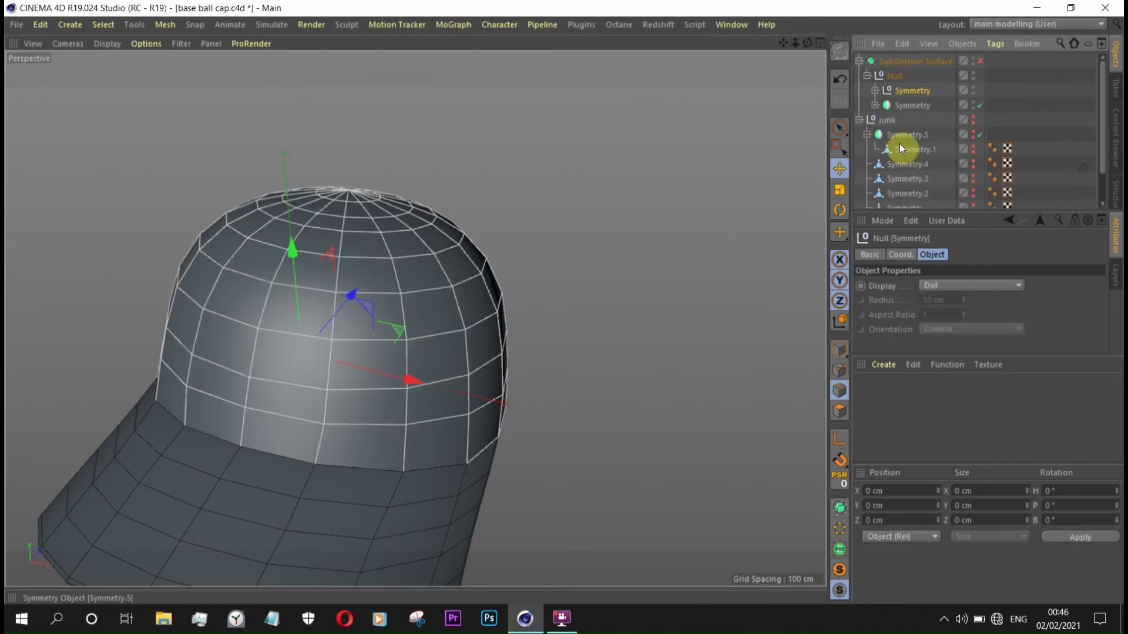
{"action": "left_click", "coordinate": [974, 89]}
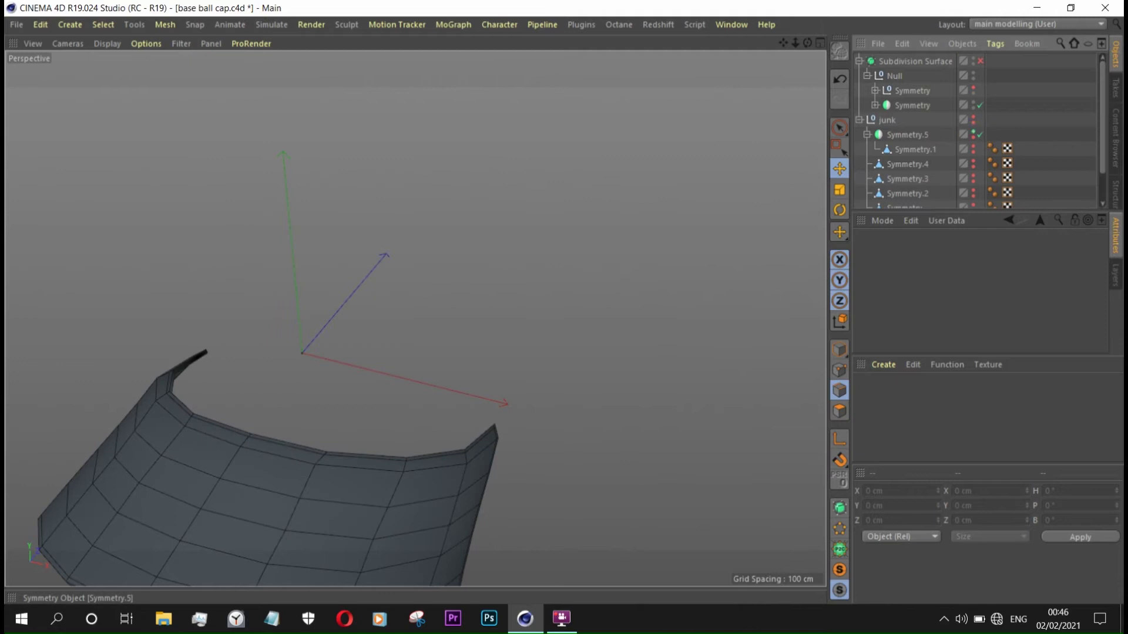
{"action": "left_click", "coordinate": [971, 151]}
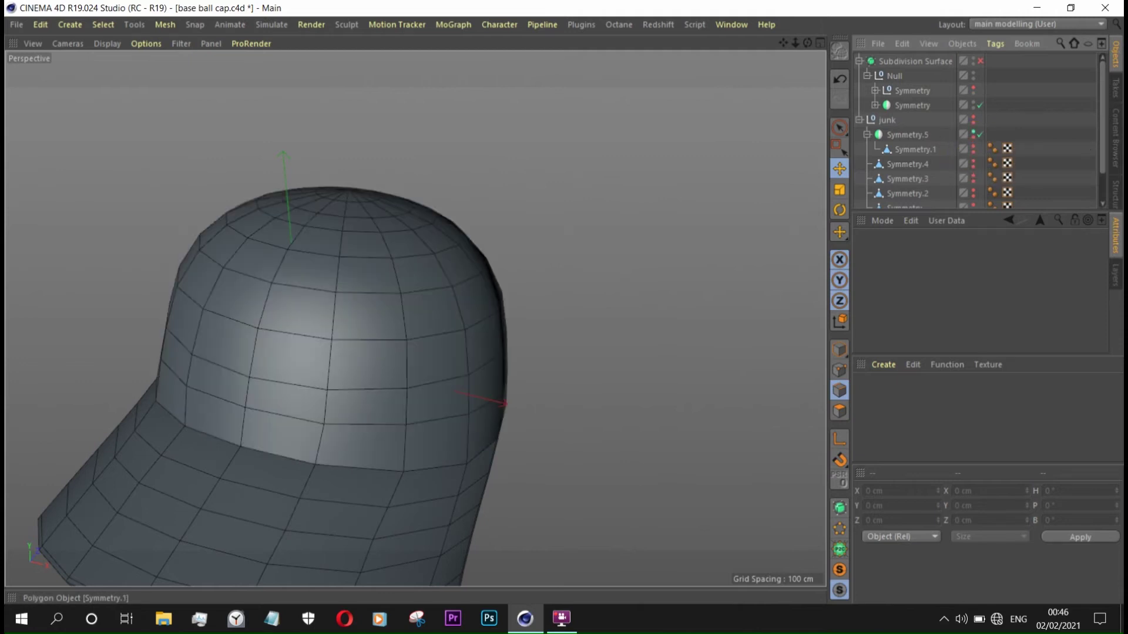
{"action": "left_click", "coordinate": [978, 135]}
{"action": "key", "text": "ctrl+z"}
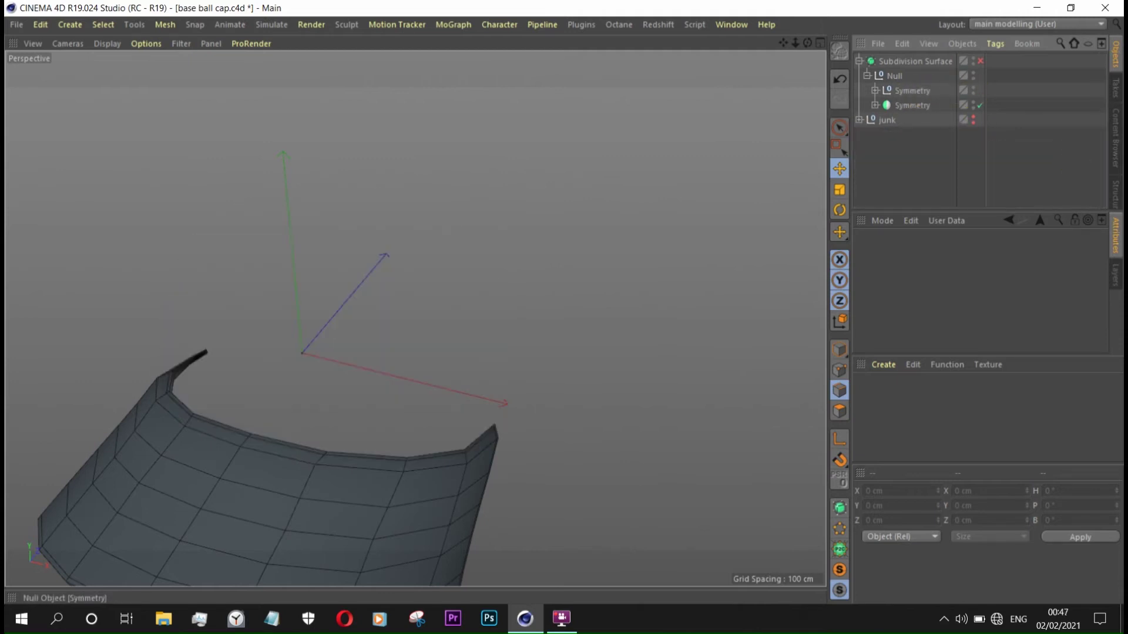
{"action": "left_click", "coordinate": [840, 79]}
- Bake the Symmetry and its child into a polygon object with Current State to Object
{"action": "left_click", "coordinate": [873, 94]}
{"action": "left_click", "coordinate": [928, 96]}
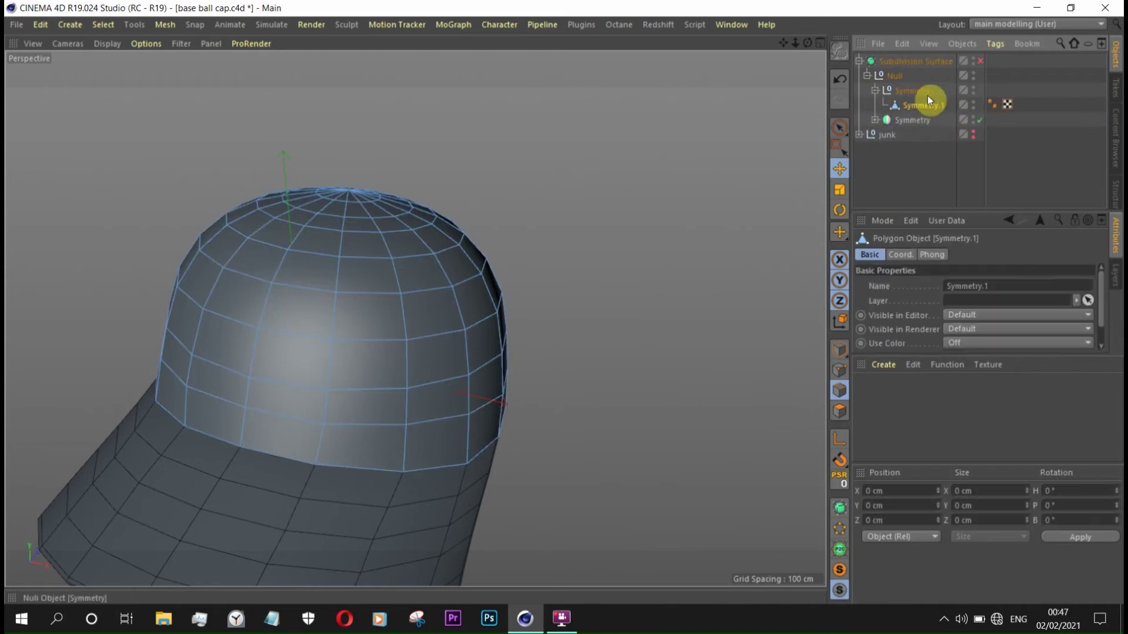
{"action": "right_click", "coordinate": [914, 97]}
{"action": "left_click", "coordinate": [987, 460]}
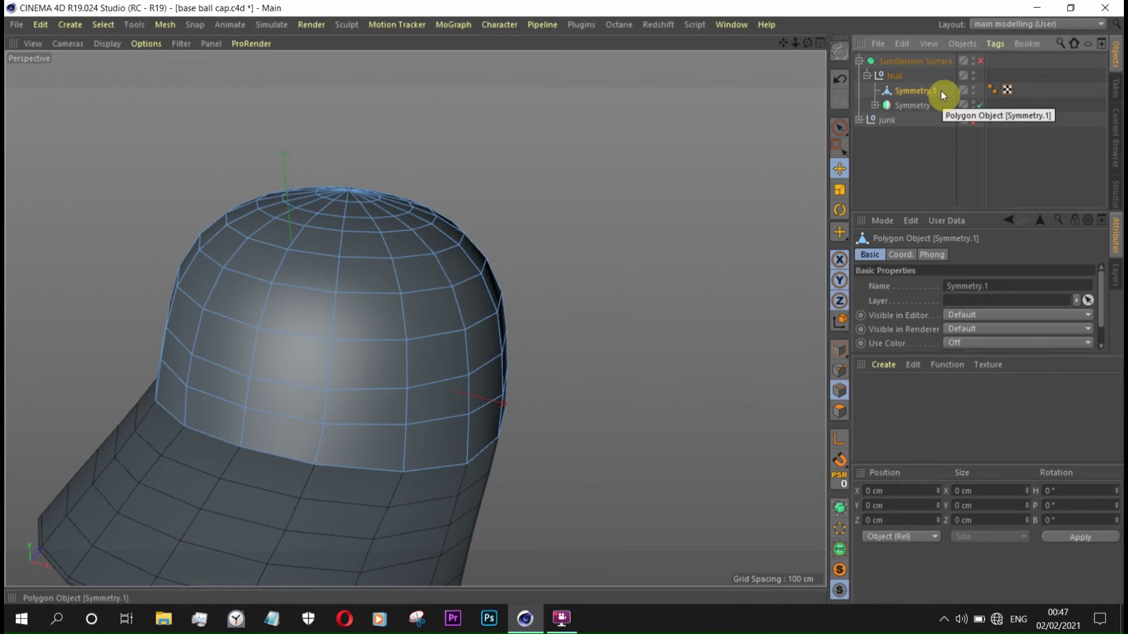
- Switch to polygon mode with Live Selection and select the baked Symmetry.1 mesh
{"action": "scroll", "coordinate": [406, 344], "scroll_direction": "down", "scroll_amount": 3}
{"action": "mouse_move", "coordinate": [407, 343]}
{"action": "left_mouse_down", "text": "alt"}
{"action": "mouse_move", "coordinate": [302, 280]}
{"action": "mouse_move", "coordinate": [15, 254]}
{"action": "mouse_move", "coordinate": [59, 227]}
{"action": "mouse_move", "coordinate": [50, 249]}
{"action": "mouse_move", "coordinate": [55, 233]}
{"action": "left_mouse_up", "text": "alt"}
{"action": "left_click", "coordinate": [839, 411]}
{"action": "mouse_move", "coordinate": [415, 294]}
{"action": "left_mouse_down", "text": "alt"}
{"action": "mouse_move", "coordinate": [345, 344]}
{"action": "mouse_move", "coordinate": [411, 329]}
{"action": "mouse_move", "coordinate": [393, 306]}
{"action": "mouse_move", "coordinate": [328, 300]}
{"action": "left_mouse_up", "text": "alt"}
{"action": "left_click", "coordinate": [839, 140]}
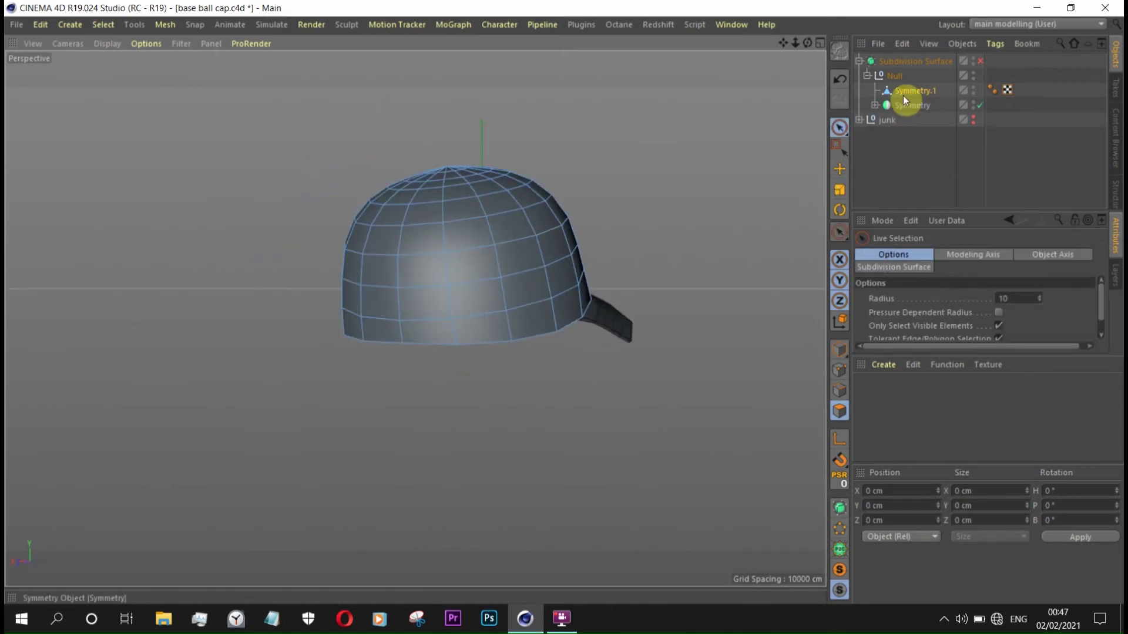
{"action": "left_click", "coordinate": [915, 118]}
{"action": "left_click", "coordinate": [893, 101]}
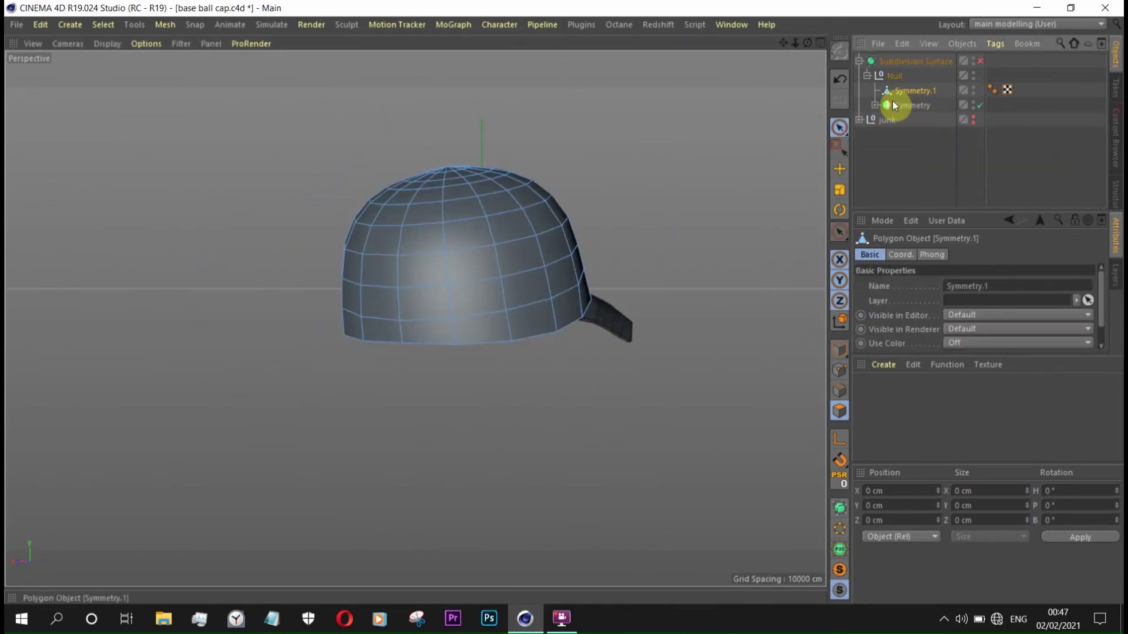
{"action": "mouse_move", "coordinate": [413, 253]}
{"action": "left_mouse_down", "text": "alt"}
{"action": "mouse_move", "coordinate": [649, 235]}
{"action": "mouse_move", "coordinate": [504, 234]}
{"action": "left_mouse_up", "text": "alt"}
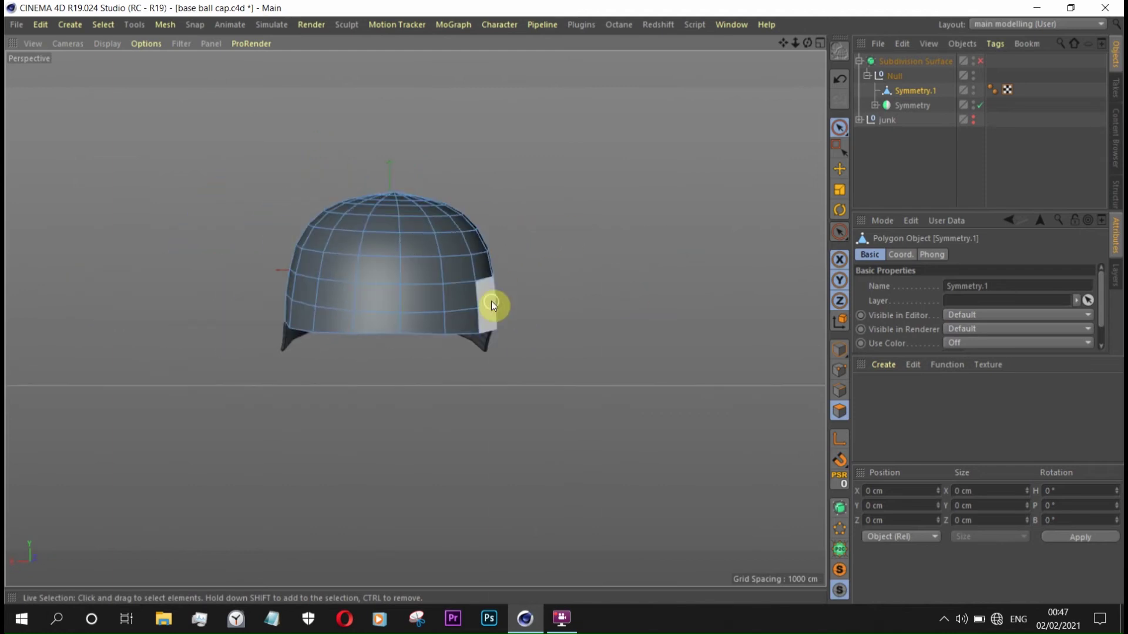
- Loop-select the crown's bottom ring of polygons and split it into a new Symmetry.2 object
{"action": "key", "text": "u"}
{"action": "key", "text": "l"}
{"action": "left_click", "coordinate": [411, 320]}
{"action": "right_click", "coordinate": [516, 517]}
{"action": "left_click", "coordinate": [464, 528]}
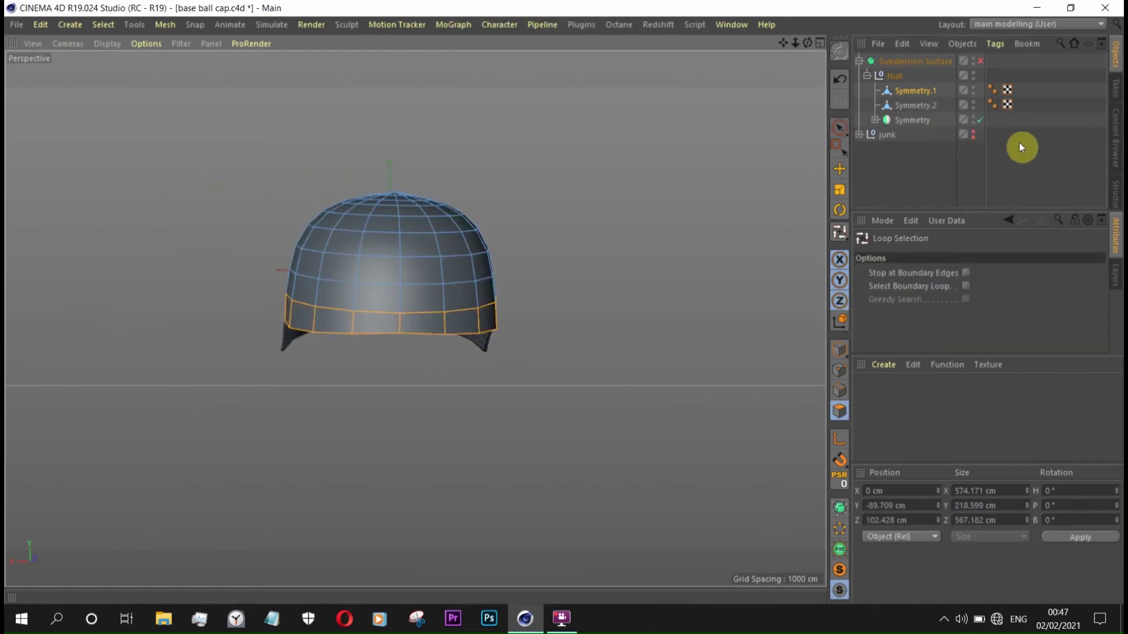
{"action": "left_click", "coordinate": [963, 170]}
{"action": "left_click", "coordinate": [972, 104]}
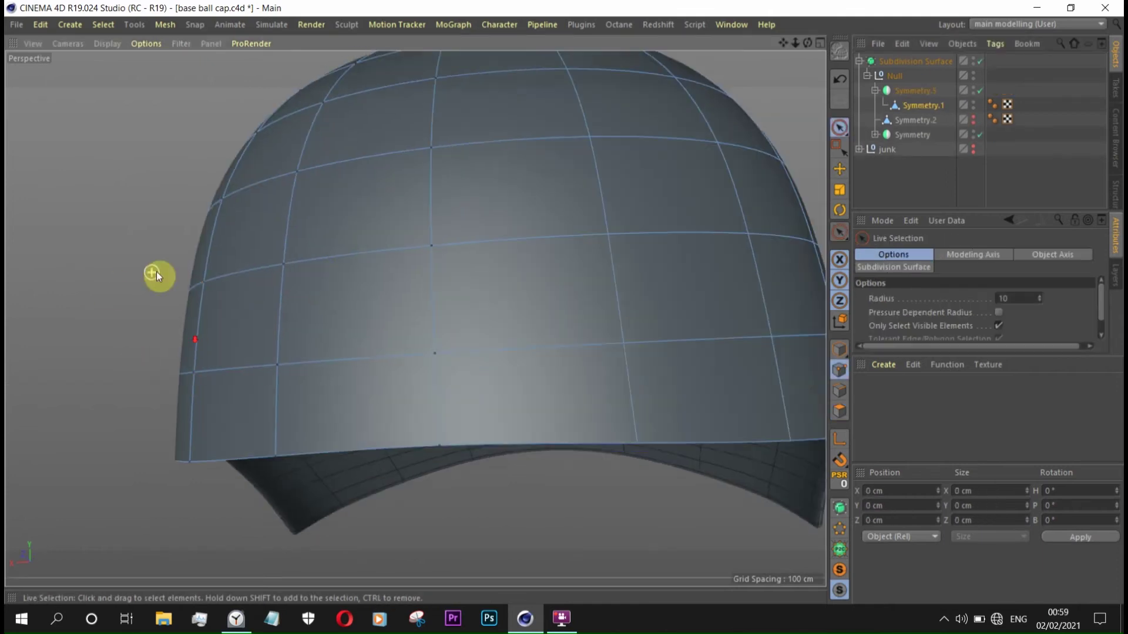
- Delete a 2x2 block of front polygons from the Symmetry.2 band
{"action": "left_click_drag", "start_coordinate": [156, 272], "coordinate": [279, 316], "text": "alt"}
{"action": "left_click_drag", "start_coordinate": [353, 329], "coordinate": [458, 446]}
{"action": "left_click_drag", "start_coordinate": [506, 295], "coordinate": [397, 274], "text": "alt"}
{"action": "key", "text": "Delete"}
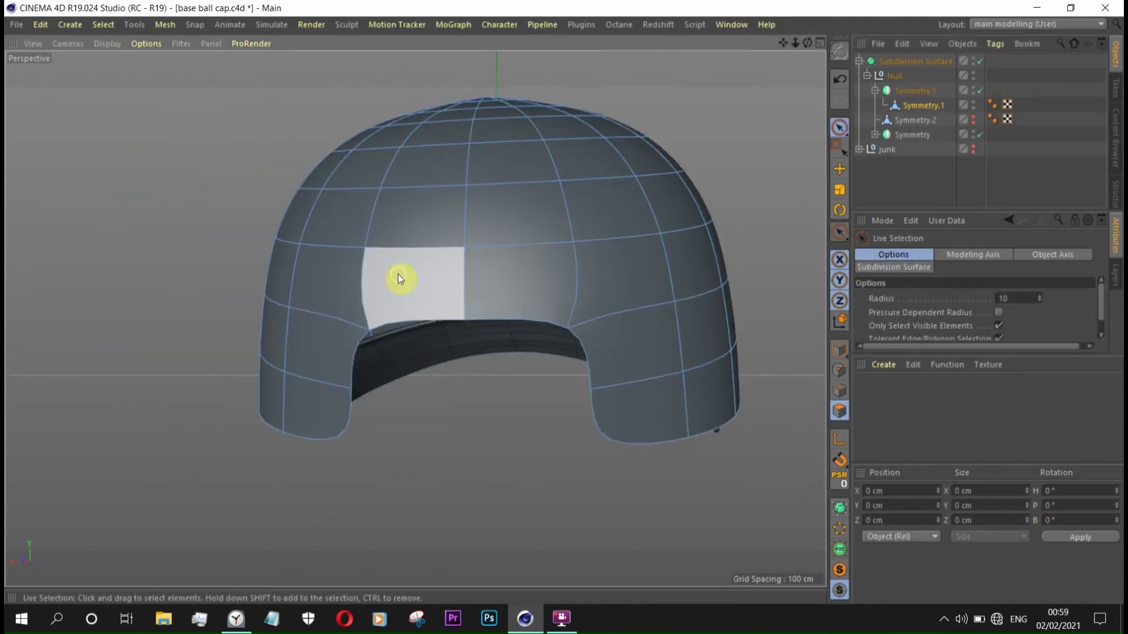
- With smoothing off in Back view, raise the opening's corner vertex and lower its centre vertex
{"action": "left_click", "coordinate": [980, 61]}
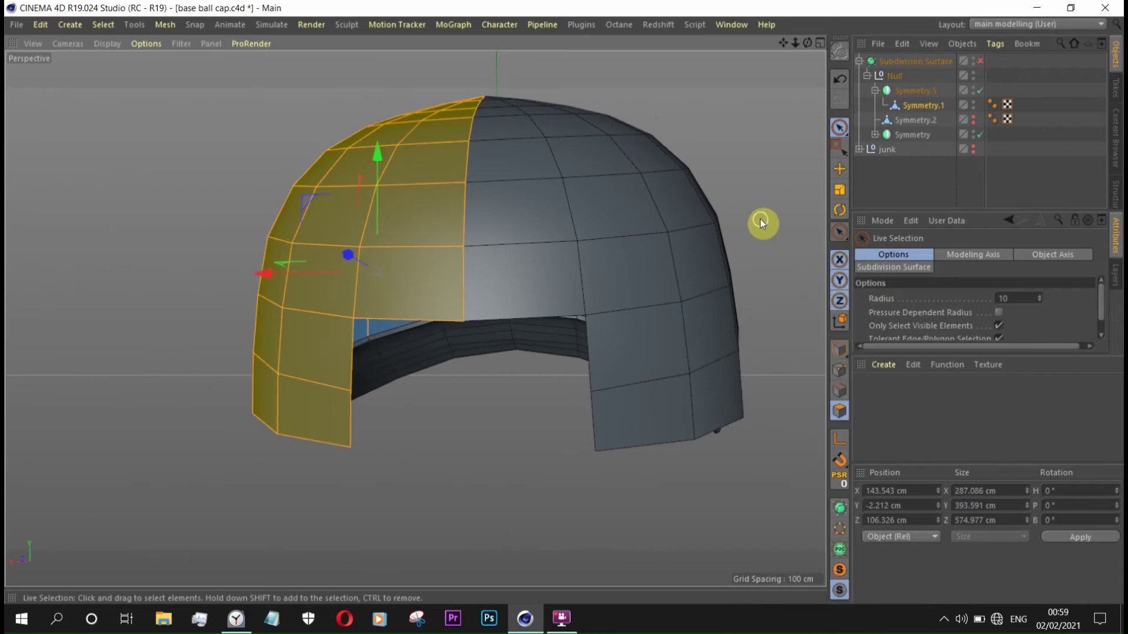
{"action": "left_click", "coordinate": [841, 381]}
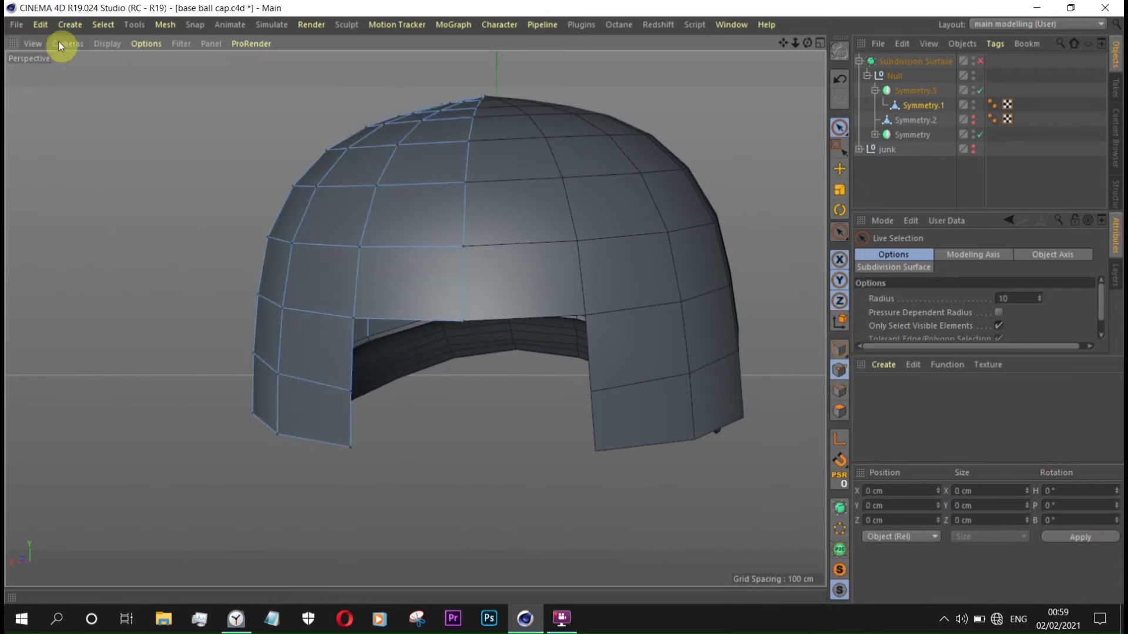
{"action": "left_click", "coordinate": [66, 44]}
{"action": "left_click", "coordinate": [77, 199]}
{"action": "left_click", "coordinate": [294, 372]}
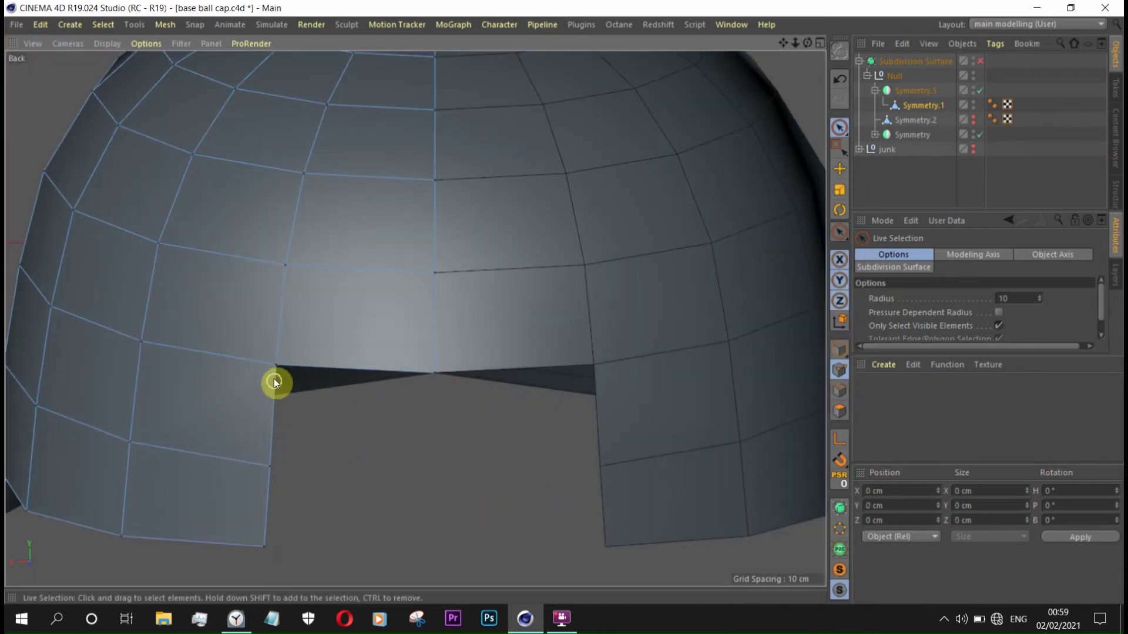
{"action": "scroll", "coordinate": [235, 284], "scroll_direction": "up", "scroll_amount": 3}
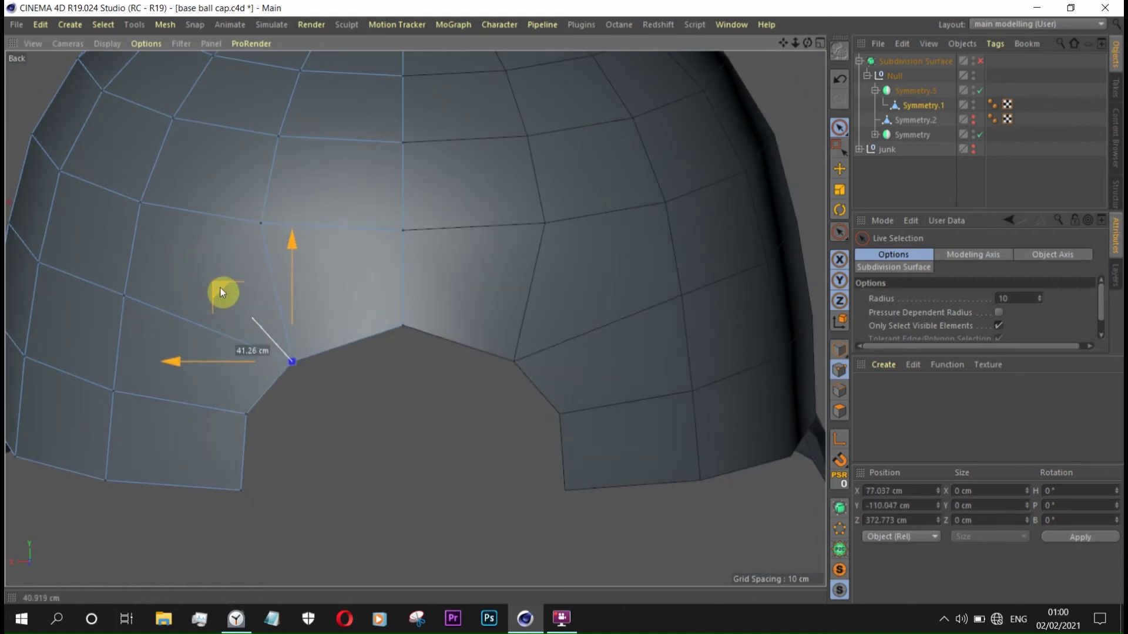
{"action": "left_click_drag", "start_coordinate": [218, 287], "coordinate": [216, 279]}
{"action": "left_click", "coordinate": [401, 327]}
{"action": "left_click_drag", "start_coordinate": [413, 216], "coordinate": [407, 217]}
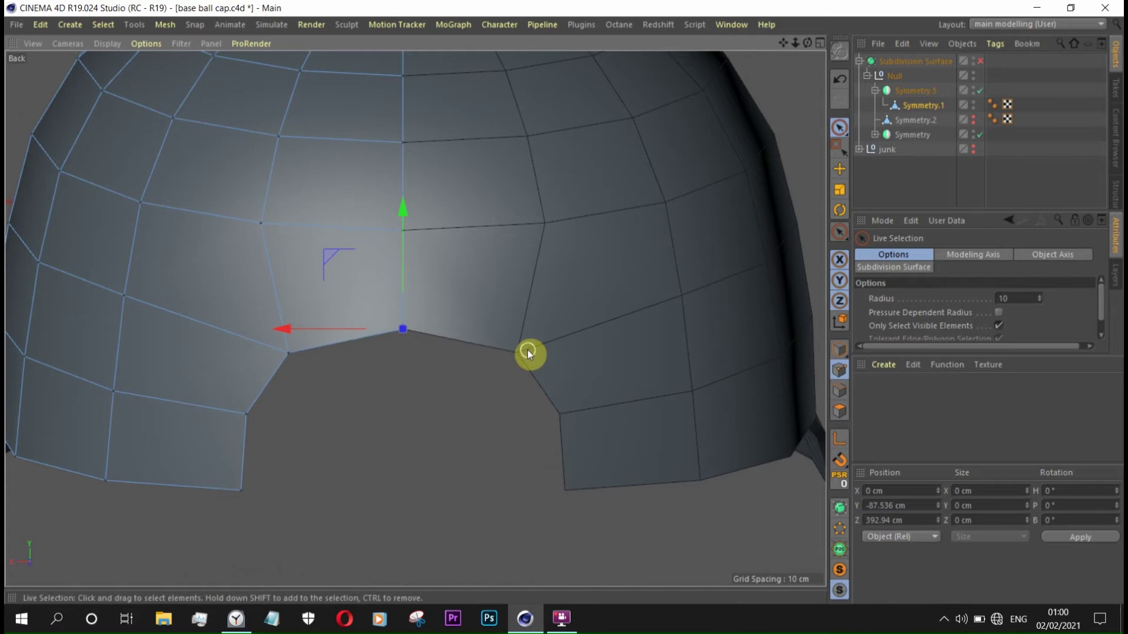
- Line Cut a new edge from the cap's bottom up around the back opening's corner
{"action": "key", "text": "k"}
{"action": "key", "text": "k"}
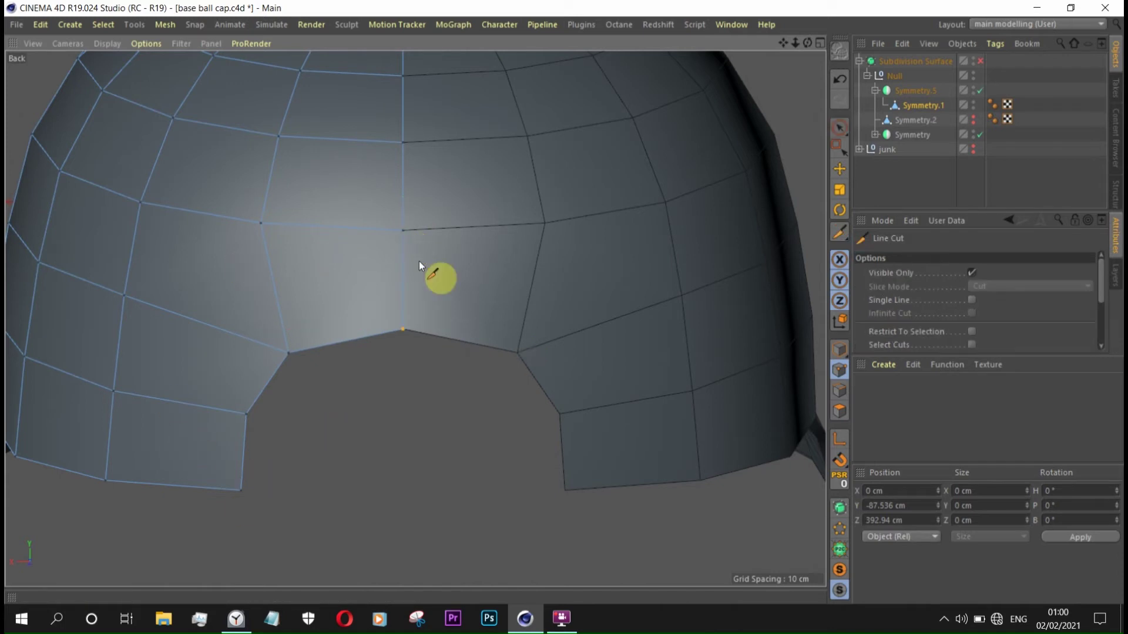
{"action": "left_click", "coordinate": [226, 488]}
{"action": "left_click", "coordinate": [232, 411]}
{"action": "left_click", "coordinate": [276, 349]}
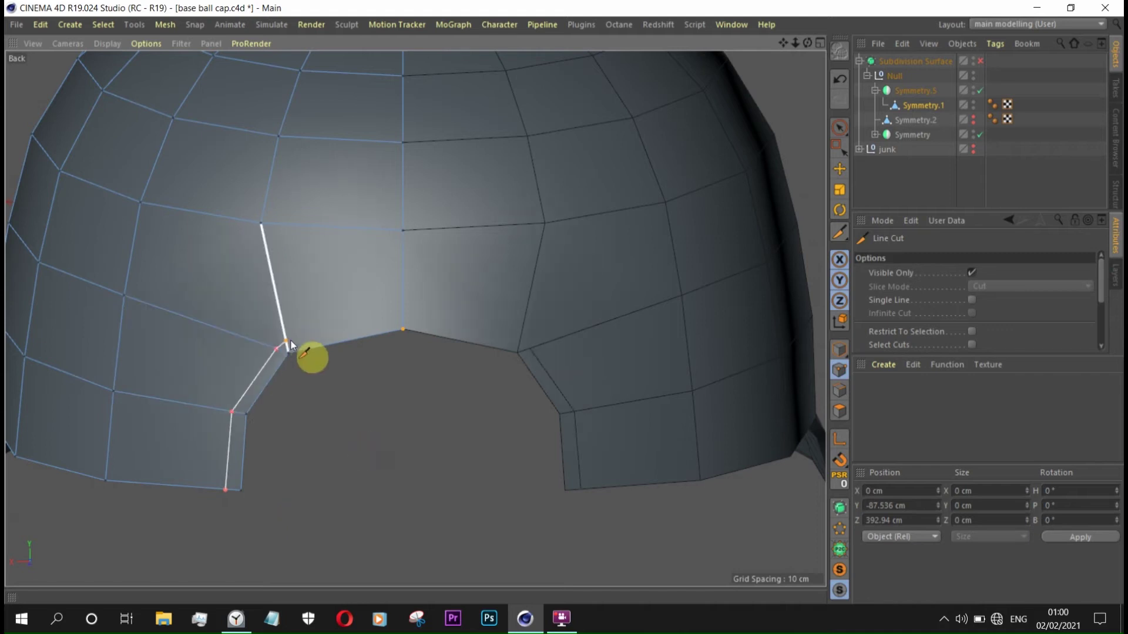
{"action": "left_click", "coordinate": [289, 341]}
{"action": "left_click", "coordinate": [402, 315]}
{"action": "key", "text": "Escape"}
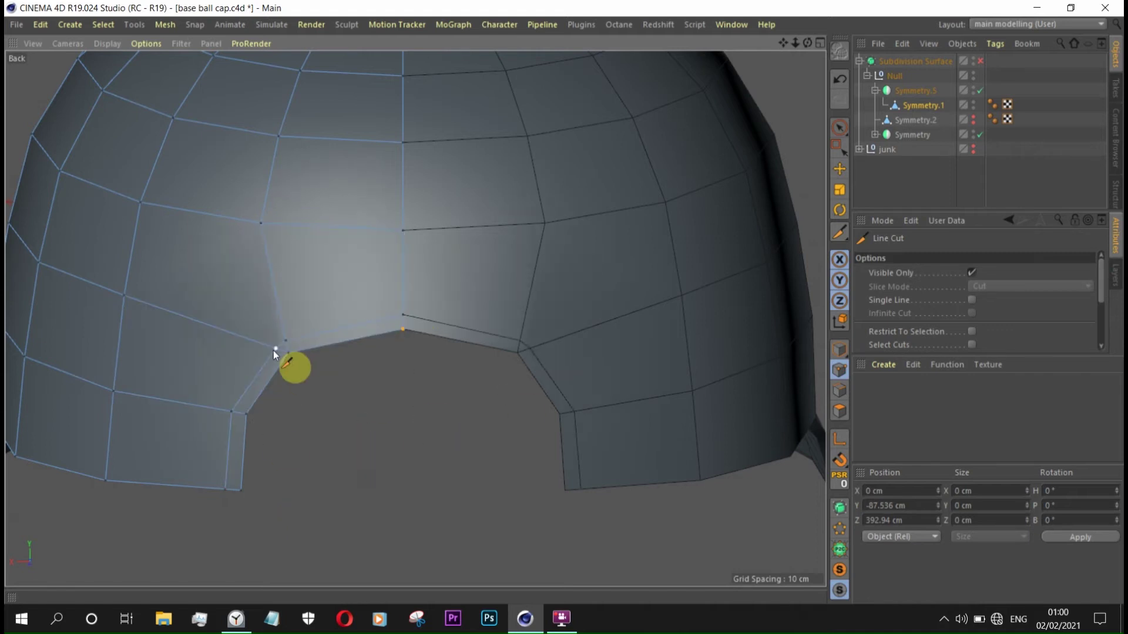
{"action": "scroll", "coordinate": [255, 337], "scroll_direction": "down", "scroll_amount": 3}
{"action": "scroll", "coordinate": [400, 365], "scroll_direction": "up", "scroll_amount": 5}
{"action": "scroll", "coordinate": [359, 345], "scroll_direction": "up", "scroll_amount": 2}
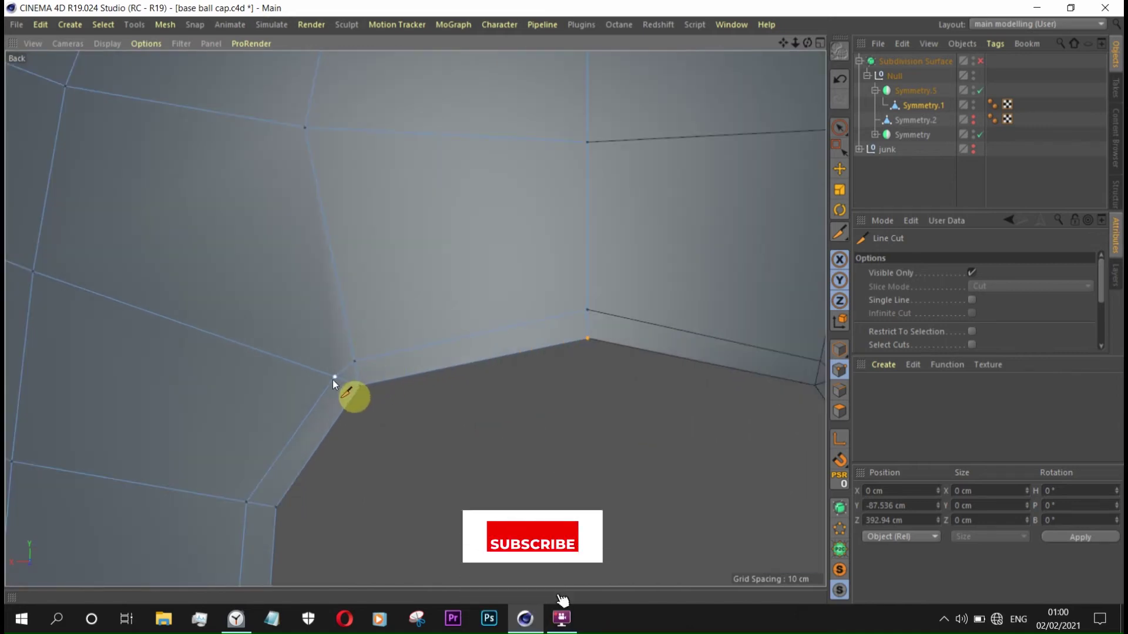
- Try the Stitch and Sew tool on the edges near the opening
{"action": "right_click", "coordinate": [413, 387]}
{"action": "left_click", "coordinate": [462, 455]}
{"action": "scroll", "coordinate": [359, 366], "scroll_direction": "down", "scroll_amount": 3}
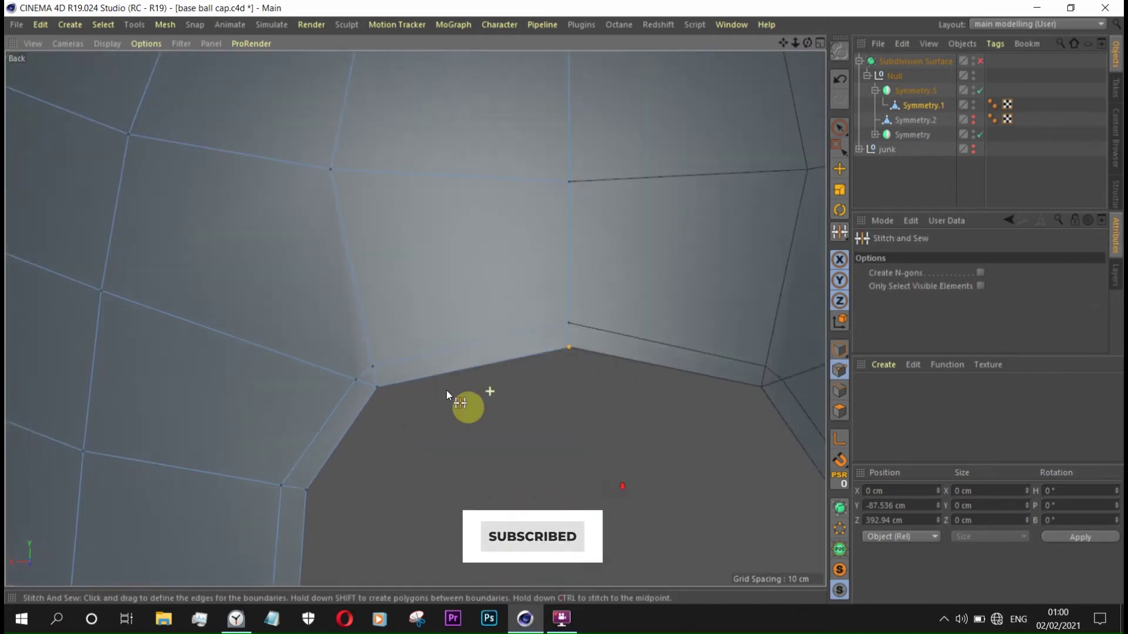
{"action": "scroll", "coordinate": [446, 390], "scroll_direction": "down", "scroll_amount": 3}
{"action": "left_click", "coordinate": [839, 169]}
{"action": "right_click", "coordinate": [534, 454]}
{"action": "left_click", "coordinate": [517, 452]}
{"action": "scroll", "coordinate": [405, 364], "scroll_direction": "up", "scroll_amount": 3}
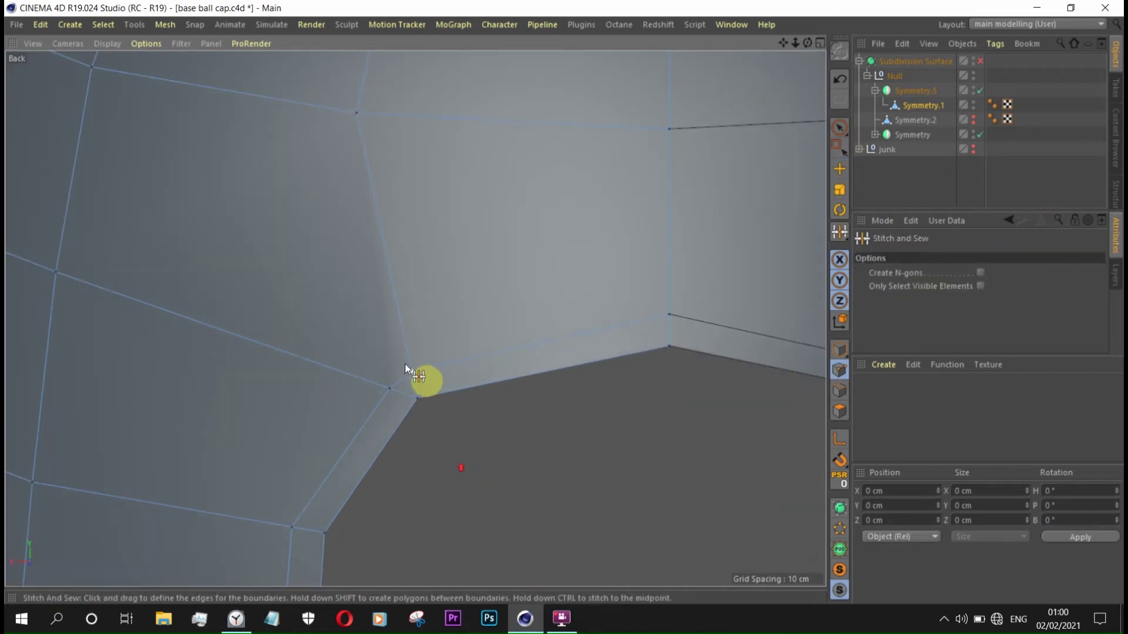
{"action": "scroll", "coordinate": [392, 376], "scroll_direction": "down", "scroll_amount": 2}
{"action": "scroll", "coordinate": [412, 411], "scroll_direction": "up", "scroll_amount": 1}
- Slide the new cut point slightly along its edge
{"action": "right_click", "coordinate": [421, 436]}
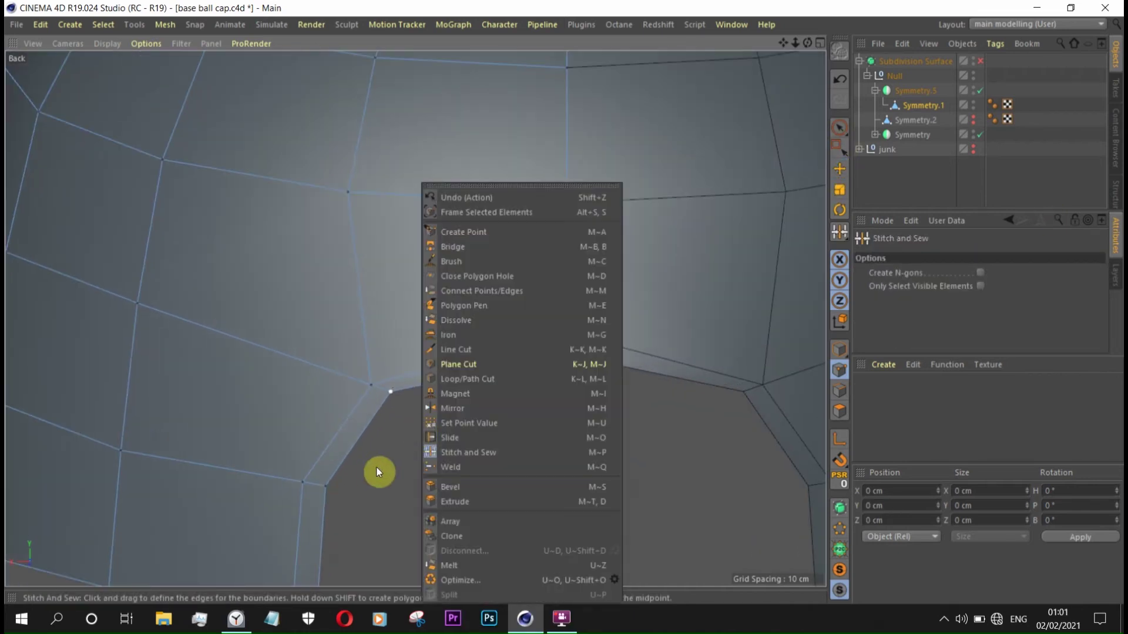
{"action": "left_click", "coordinate": [461, 438]}
{"action": "scroll", "coordinate": [376, 377], "scroll_direction": "up", "scroll_amount": 2}
{"action": "left_click_drag", "start_coordinate": [374, 378], "coordinate": [362, 376]}
{"action": "scroll", "coordinate": [411, 352], "scroll_direction": "down", "scroll_amount": 2}
{"action": "scroll", "coordinate": [428, 337], "scroll_direction": "down", "scroll_amount": 2}
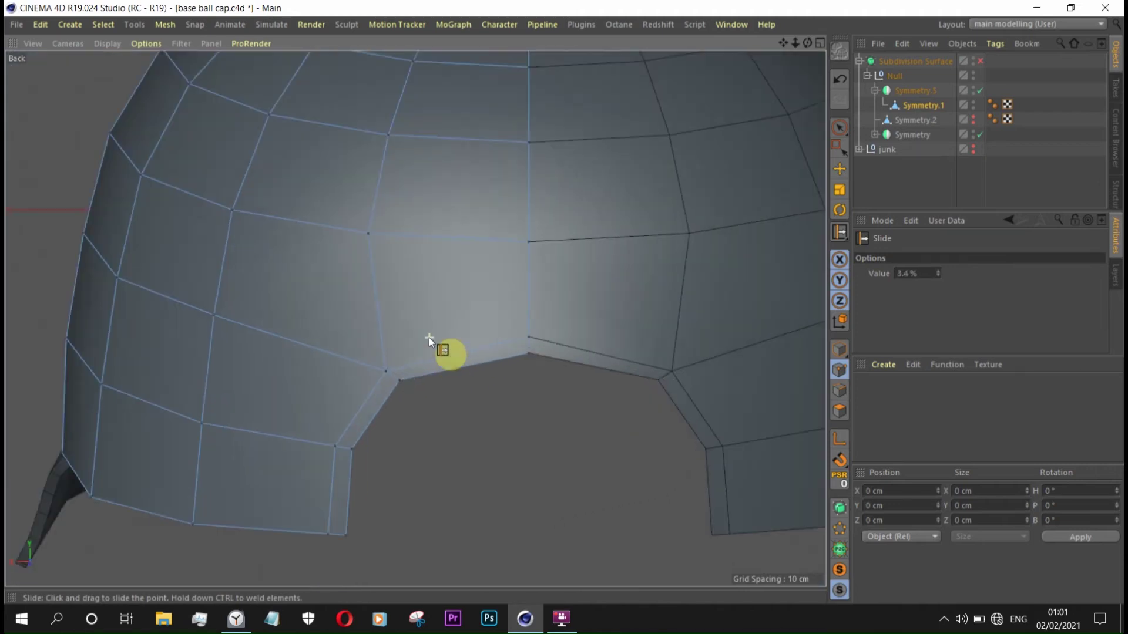
{"action": "scroll", "coordinate": [429, 337], "scroll_direction": "up", "scroll_amount": 2}
- Preview the subdivided cap's back in perspective, then select the Symmetry.1 mesh with the Move tool
{"action": "left_click", "coordinate": [980, 60]}
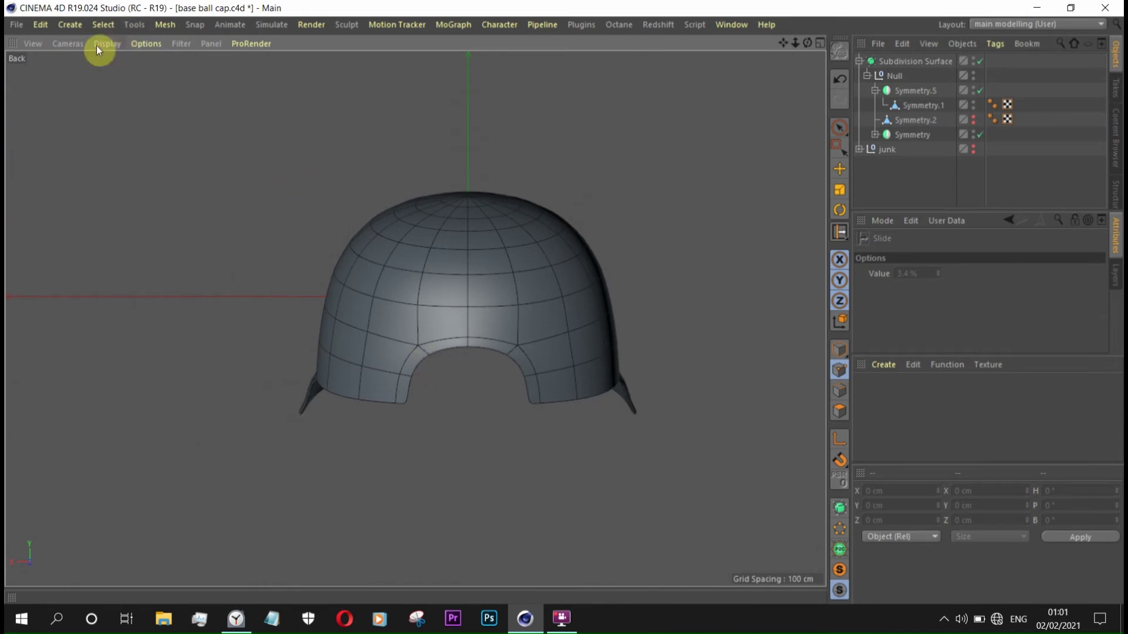
{"action": "left_click", "coordinate": [66, 44]}
{"action": "left_click", "coordinate": [88, 114]}
{"action": "scroll", "coordinate": [485, 414], "scroll_direction": "down", "scroll_amount": 5}
{"action": "mouse_move", "coordinate": [485, 415]}
{"action": "left_mouse_down", "text": "alt"}
{"action": "mouse_move", "coordinate": [439, 329]}
{"action": "mouse_move", "coordinate": [330, 378]}
{"action": "mouse_move", "coordinate": [252, 327]}
{"action": "mouse_move", "coordinate": [284, 382]}
{"action": "mouse_move", "coordinate": [594, 414]}
{"action": "mouse_move", "coordinate": [524, 360]}
{"action": "mouse_move", "coordinate": [360, 318]}
{"action": "mouse_move", "coordinate": [390, 255]}
{"action": "mouse_move", "coordinate": [580, 356]}
{"action": "mouse_move", "coordinate": [486, 297]}
{"action": "mouse_move", "coordinate": [773, 335]}
{"action": "left_mouse_up", "text": "alt"}
{"action": "key", "text": "e"}
{"action": "left_click", "coordinate": [978, 62]}
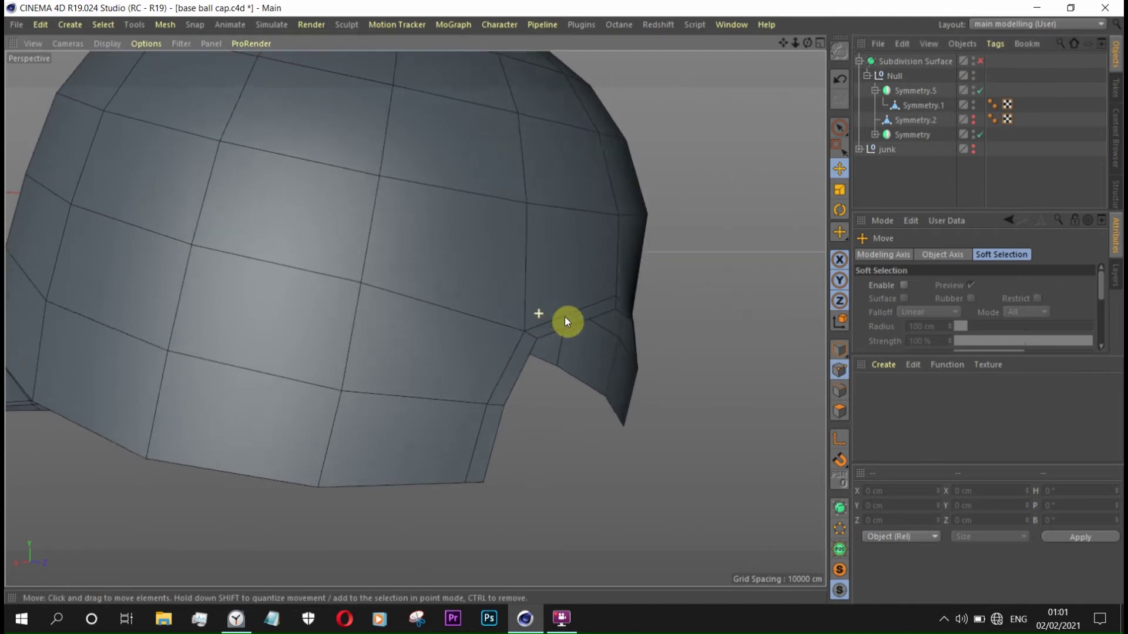
{"action": "left_click_drag", "start_coordinate": [555, 314], "coordinate": [593, 318], "text": "alt"}
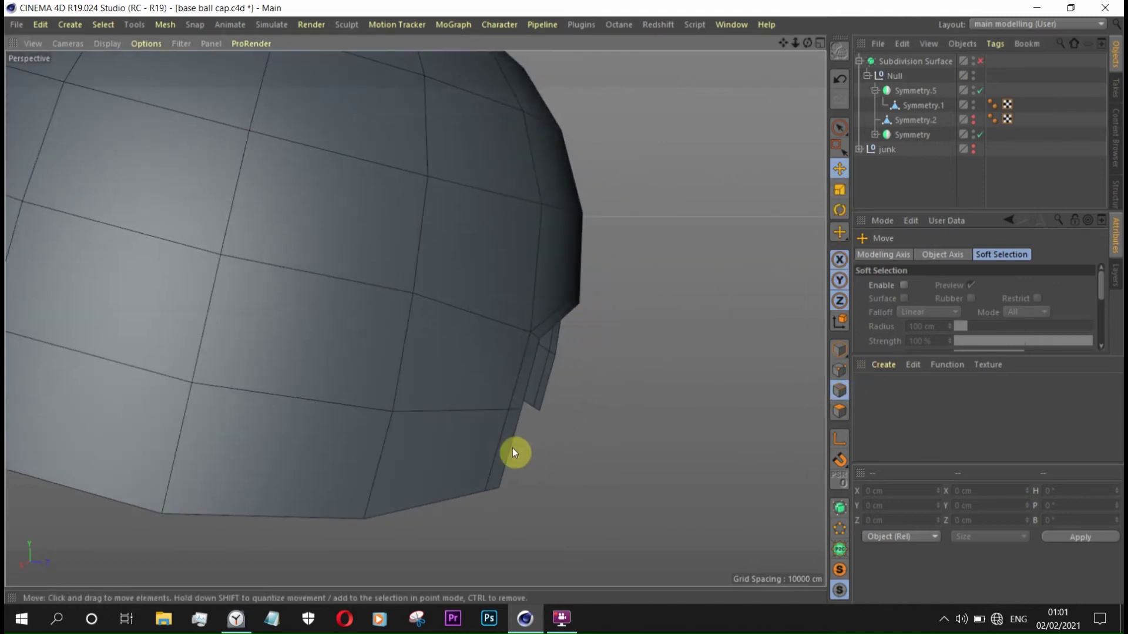
{"action": "left_click", "coordinate": [920, 105]}
{"action": "left_click_drag", "start_coordinate": [642, 289], "coordinate": [566, 294], "text": "alt"}
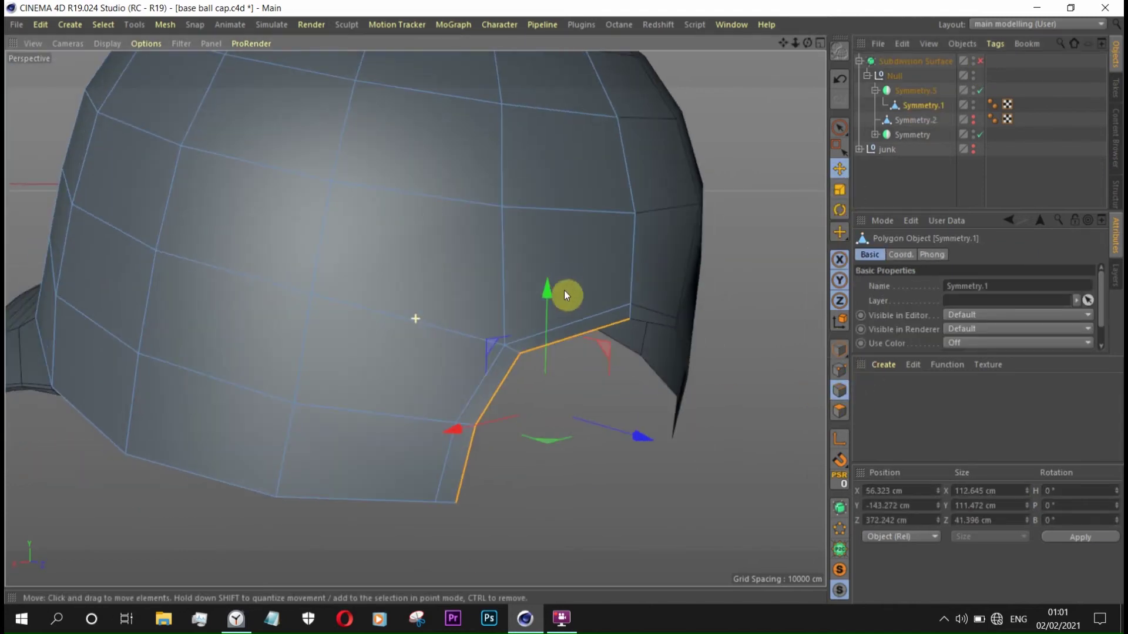
{"action": "left_click", "coordinate": [981, 61]}
- In Right view, move the opening's edge about 4.2 cm along Z
{"action": "left_click", "coordinate": [67, 43]}
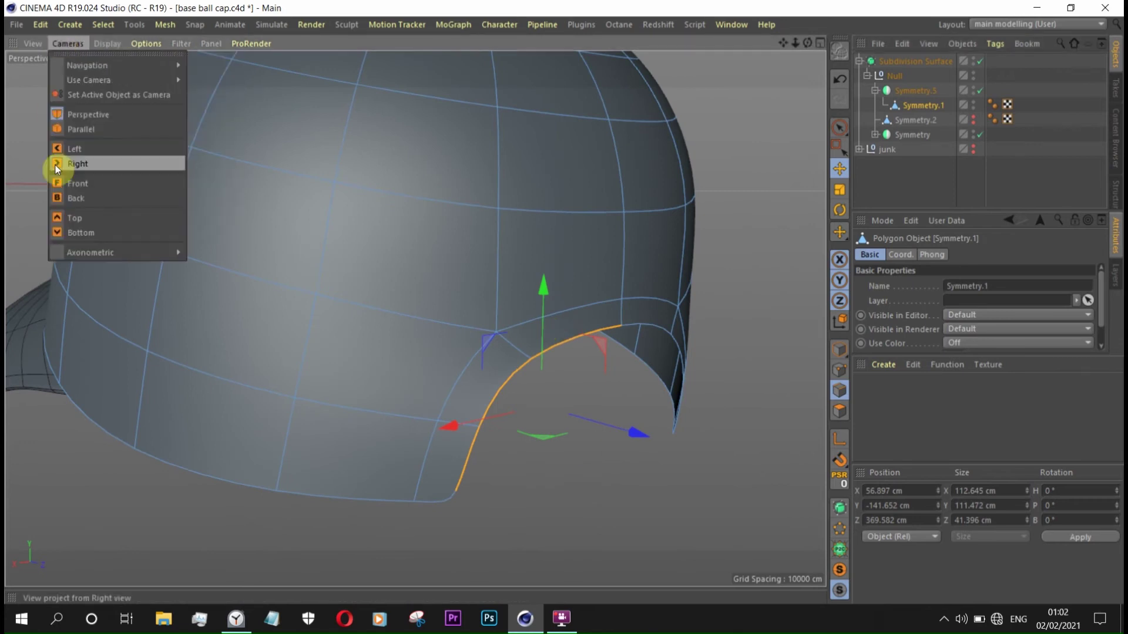
{"action": "left_click", "coordinate": [66, 148]}
{"action": "scroll", "coordinate": [742, 468], "scroll_direction": "up", "scroll_amount": 5}
{"action": "left_click_drag", "start_coordinate": [639, 383], "coordinate": [641, 384]}
{"action": "left_click", "coordinate": [982, 60]}
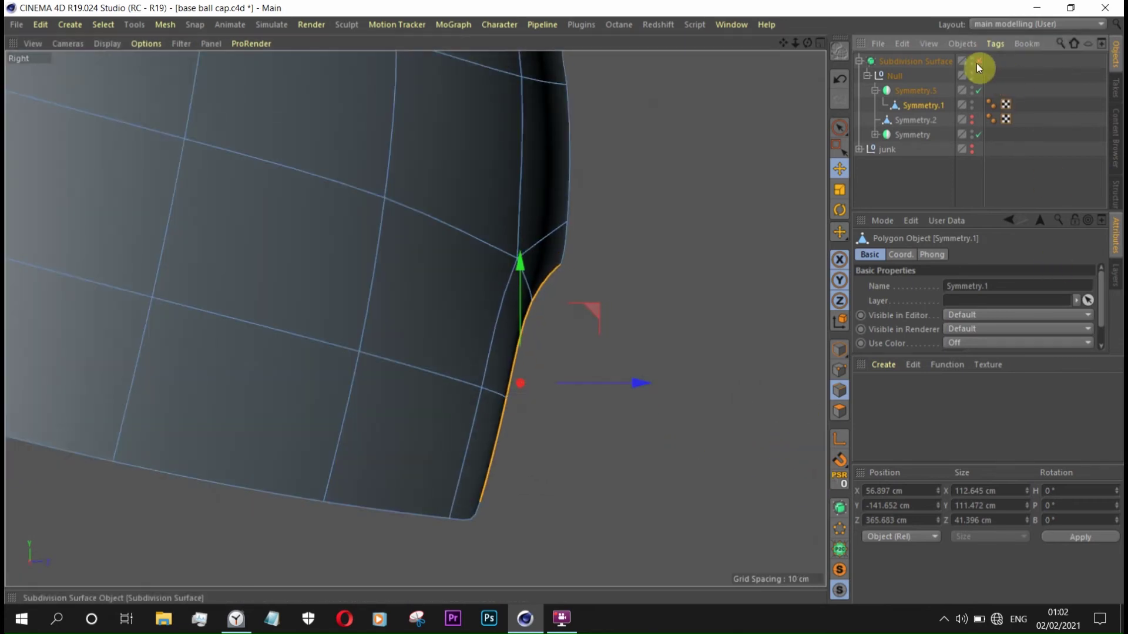
{"action": "left_click_drag", "start_coordinate": [644, 295], "coordinate": [650, 300]}
- Return to perspective and orbit around the cap to check the smoothed opening edge
{"action": "left_click", "coordinate": [94, 41]}
{"action": "left_click", "coordinate": [83, 118]}
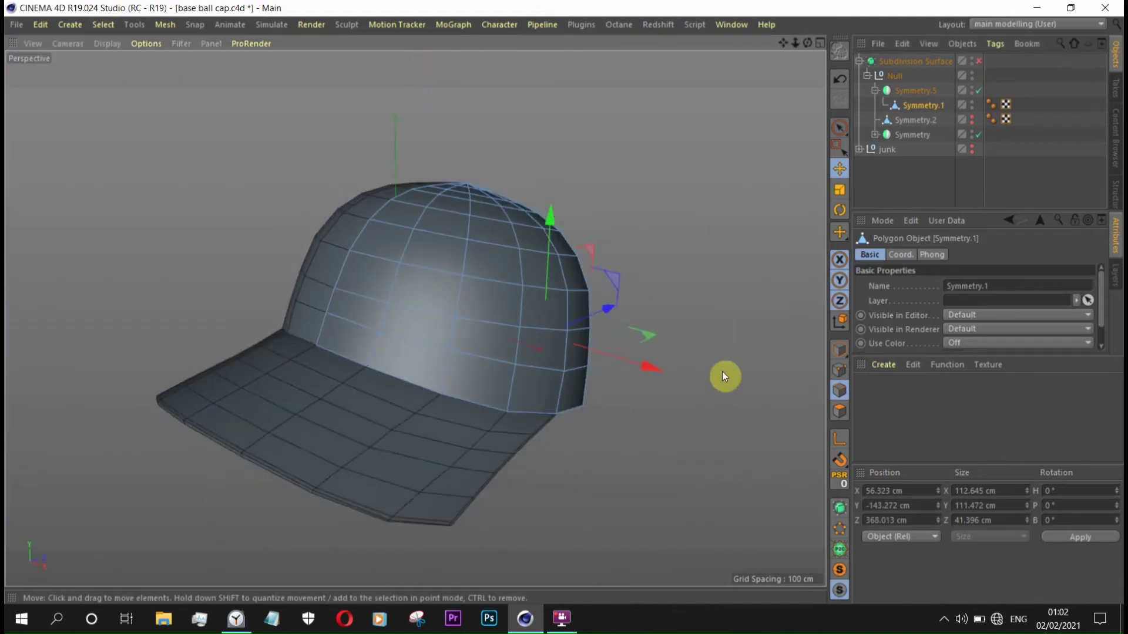
{"action": "left_click_drag", "start_coordinate": [721, 371], "coordinate": [356, 283], "text": "alt"}
{"action": "right_click_drag", "start_coordinate": [356, 284], "coordinate": [462, 247], "text": "alt"}
{"action": "left_click_drag", "start_coordinate": [461, 247], "coordinate": [566, 359], "text": "alt"}
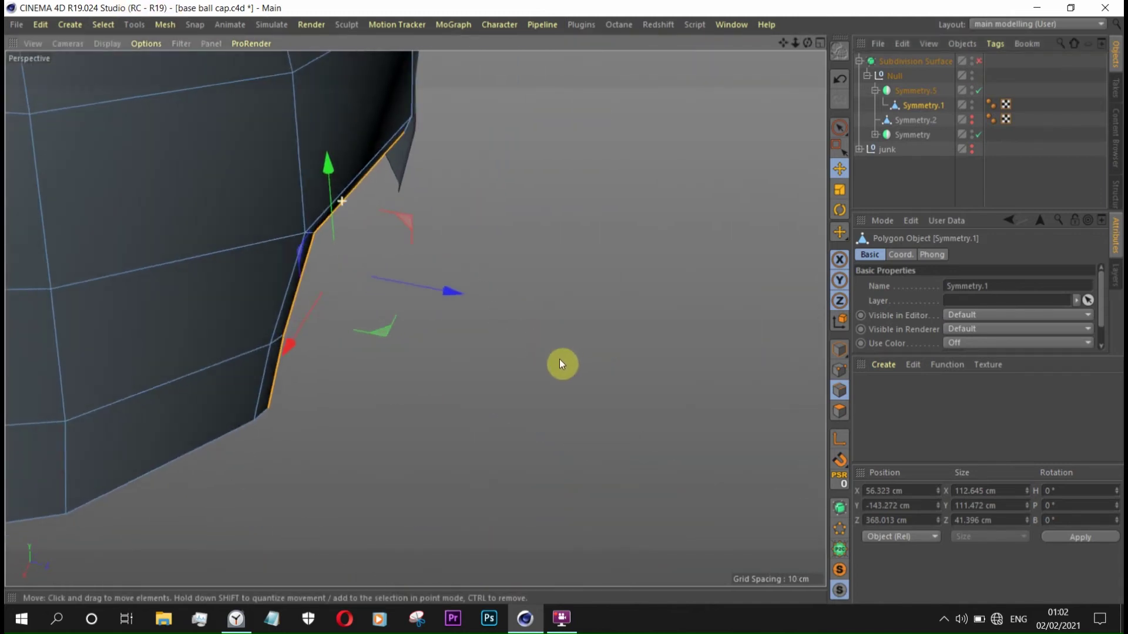
{"action": "left_click", "coordinate": [978, 60]}
{"action": "right_click_drag", "start_coordinate": [453, 334], "coordinate": [252, 194], "text": "alt"}
{"action": "mouse_move", "coordinate": [252, 194]}
{"action": "left_mouse_down", "text": "alt"}
{"action": "mouse_move", "coordinate": [143, 217]}
{"action": "mouse_move", "coordinate": [131, 262]}
{"action": "mouse_move", "coordinate": [509, 255]}
{"action": "left_mouse_up", "text": "alt"}
- Step through the undo history to settle the opening edge adjustment
{"action": "key", "text": "ctrl+z"}
{"action": "key", "text": "ctrl+z"}
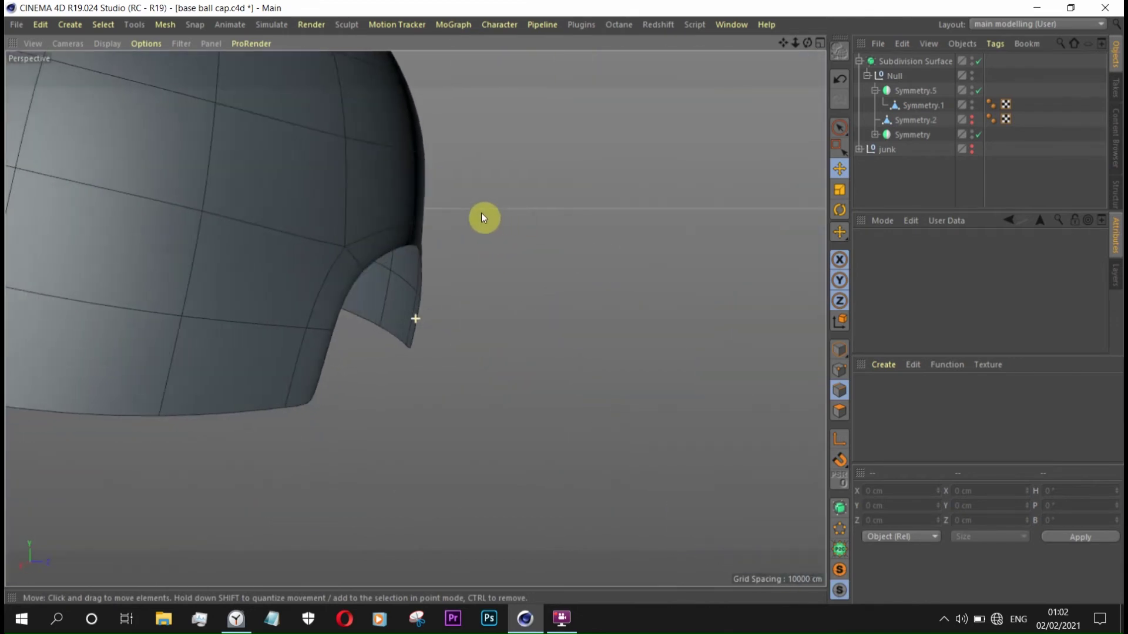
{"action": "key", "text": "ctrl+z"}
{"action": "key", "text": "ctrl+z"}
{"action": "key", "text": "ctrl+z"}
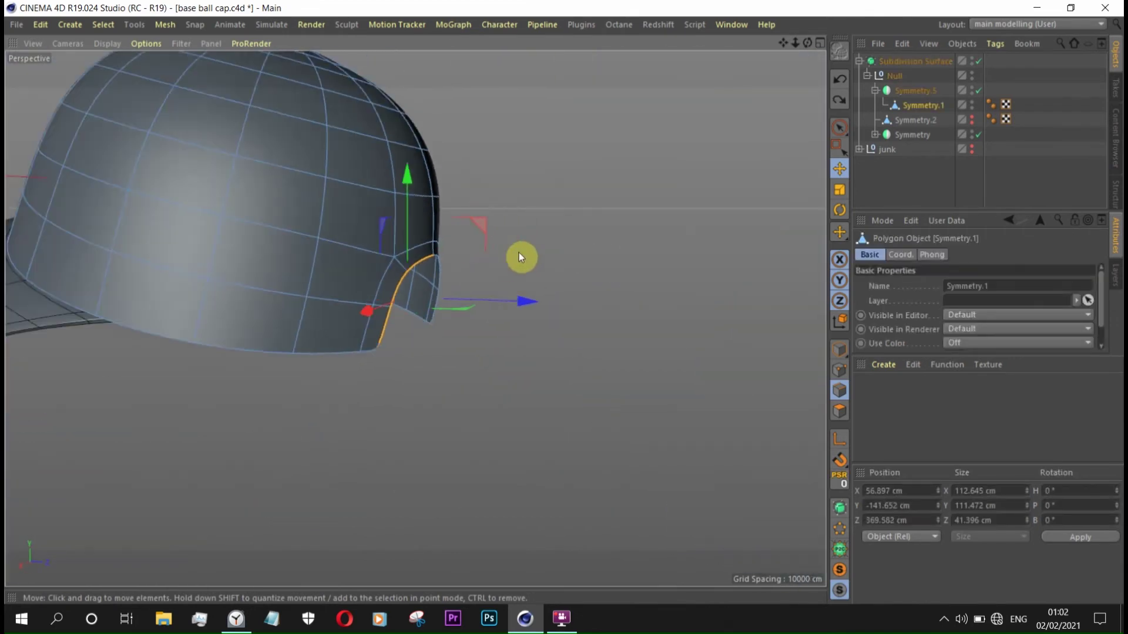
{"action": "key", "text": "ctrl+z"}
{"action": "key", "text": "ctrl+z"}
{"action": "key", "text": "ctrl+z"}
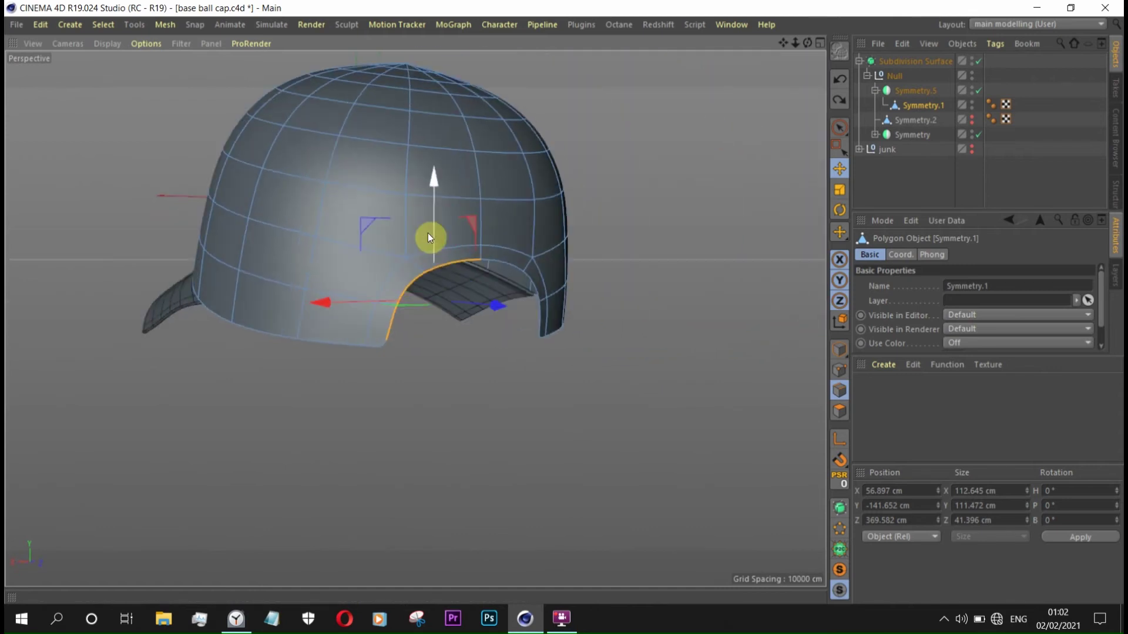
{"action": "key", "text": "ctrl+z"}
{"action": "key", "text": "ctrl+z"}
{"action": "key", "text": "ctrl+z"}
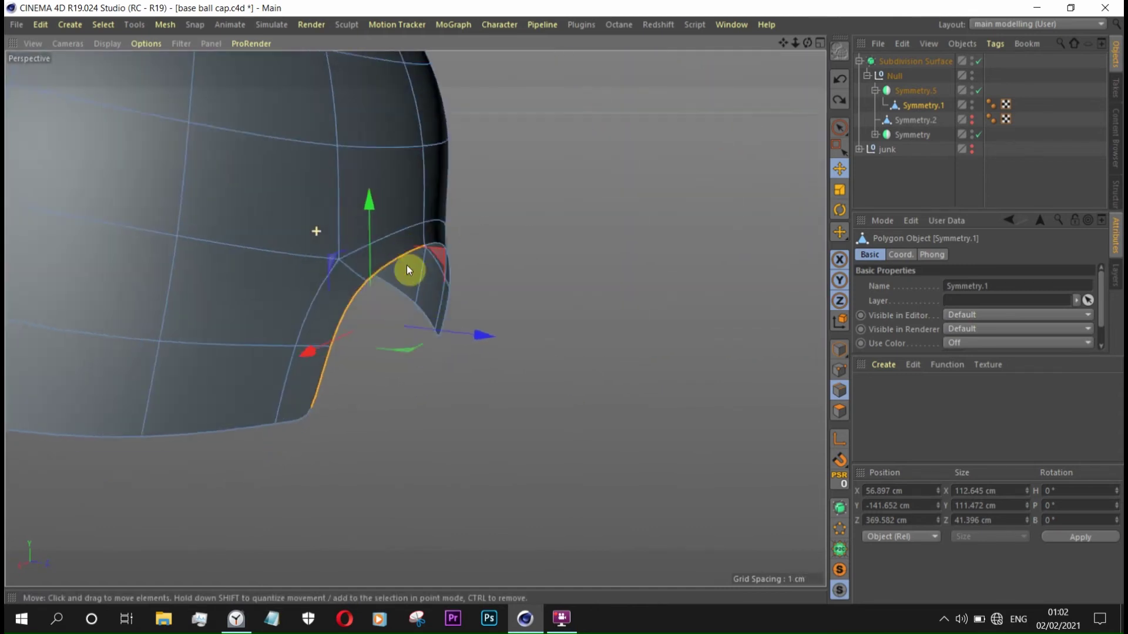
{"action": "key", "text": "ctrl+z"}
{"action": "key", "text": "ctrl+z"}
{"action": "mouse_move", "coordinate": [933, 112]}
{"action": "left_mouse_down"}
{"action": "mouse_move", "coordinate": [911, 148]}
{"action": "mouse_move", "coordinate": [900, 147]}
{"action": "left_mouse_up"}
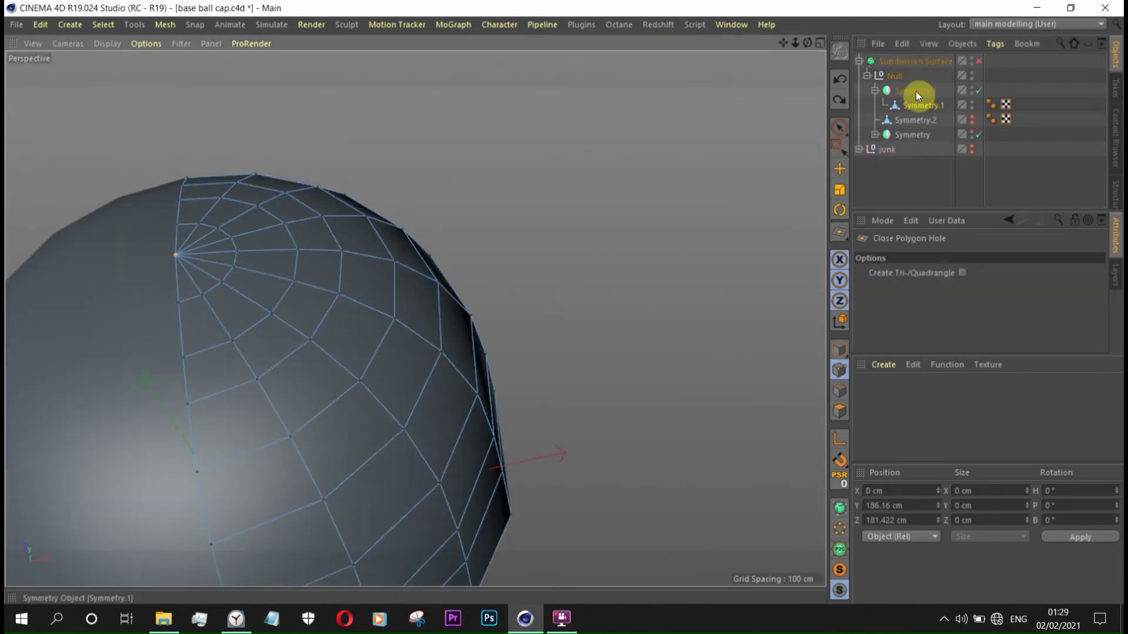
- Connect the grouped cap parts into a single Symmetry.3 polygon object
{"action": "key", "text": "c"}
{"action": "right_click", "coordinate": [914, 91]}
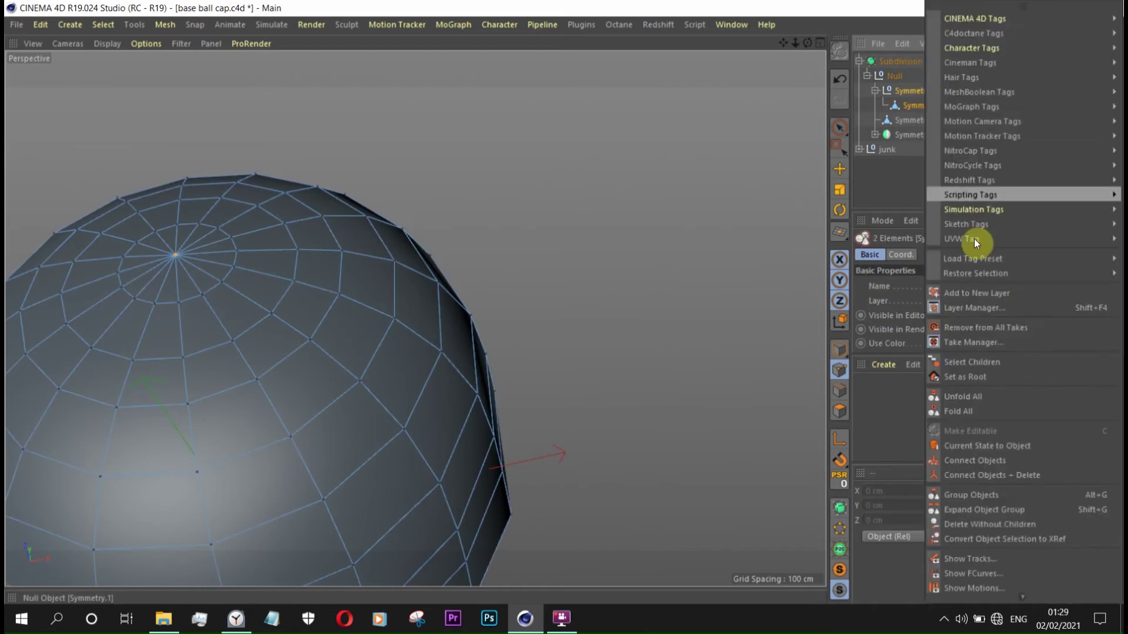
{"action": "left_click", "coordinate": [959, 242]}
- Remove the crown's top pole polygons and close the opening with one round polygon
{"action": "key", "text": "ctrl+z"}
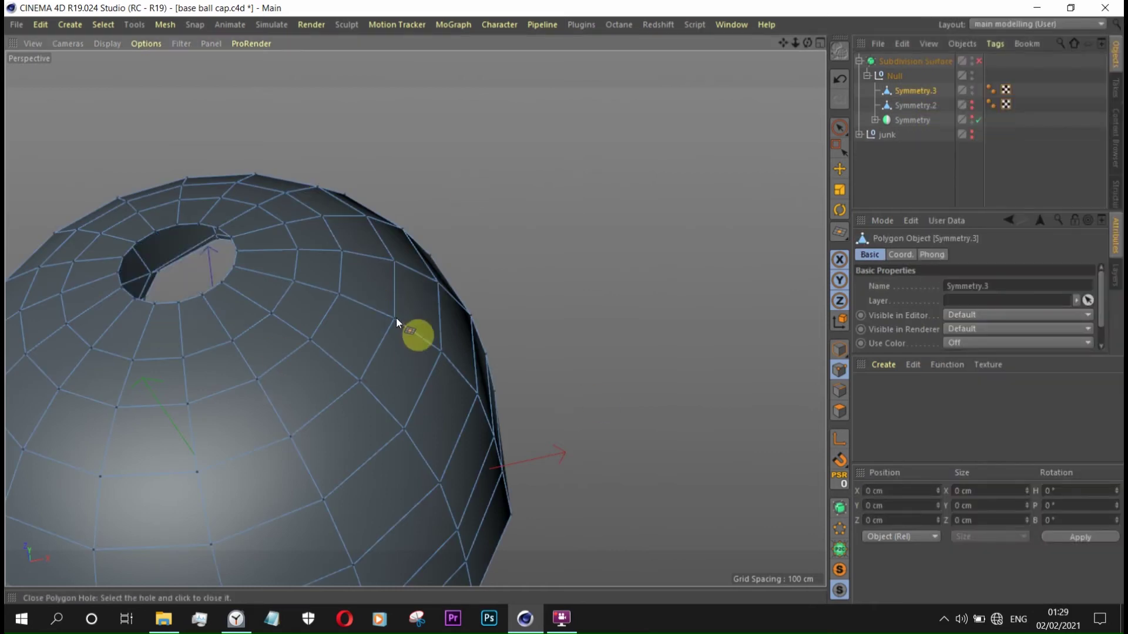
{"action": "left_click", "coordinate": [231, 365]}
{"action": "left_click_drag", "start_coordinate": [231, 365], "coordinate": [267, 228], "text": "alt"}
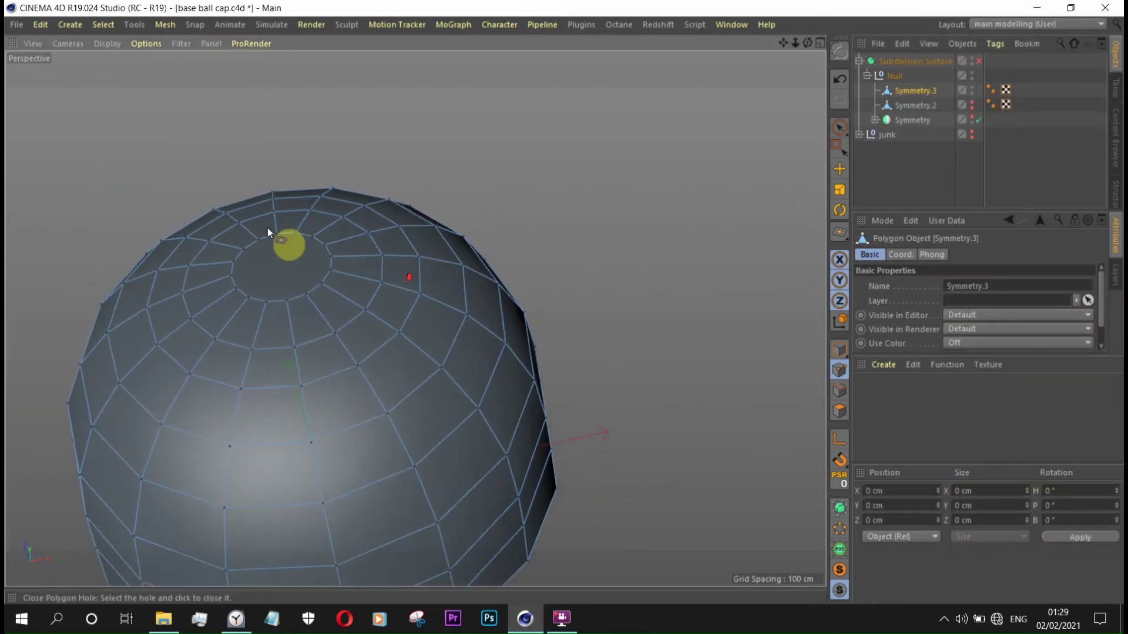
{"action": "key", "text": "k"}
{"action": "key", "text": "k"}
{"action": "left_click_drag", "start_coordinate": [249, 221], "coordinate": [281, 365], "text": "alt"}
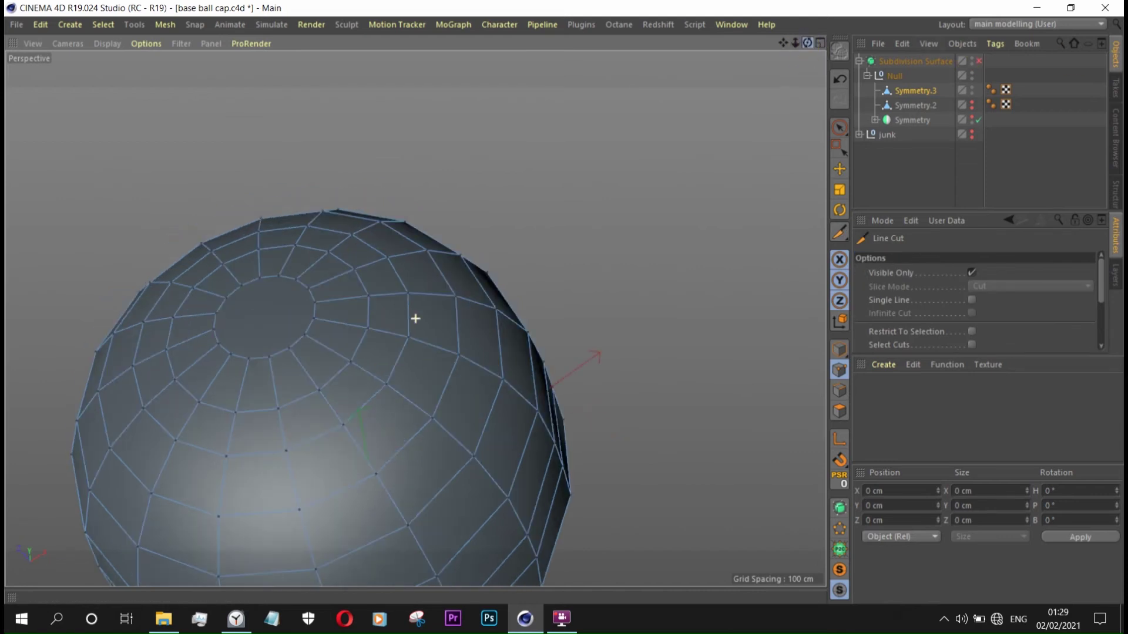
- Try a Line Cut across the crown's rings, then look down on the dome
{"action": "key", "text": "Escape"}
{"action": "left_click_drag", "start_coordinate": [315, 306], "coordinate": [213, 338]}
{"action": "mouse_move", "coordinate": [308, 336]}
{"action": "left_mouse_down", "text": "alt"}
{"action": "mouse_move", "coordinate": [570, 224]}
{"action": "mouse_move", "coordinate": [692, 221]}
{"action": "mouse_move", "coordinate": [504, 235]}
{"action": "mouse_move", "coordinate": [373, 370]}
{"action": "mouse_move", "coordinate": [302, 422]}
{"action": "mouse_move", "coordinate": [395, 311]}
{"action": "mouse_move", "coordinate": [354, 208]}
{"action": "mouse_move", "coordinate": [322, 211]}
{"action": "mouse_move", "coordinate": [309, 410]}
{"action": "left_mouse_up", "text": "alt"}
{"action": "right_click_drag", "start_coordinate": [309, 410], "coordinate": [421, 269], "text": "alt"}
{"action": "left_click_drag", "start_coordinate": [420, 269], "coordinate": [353, 231], "text": "alt"}
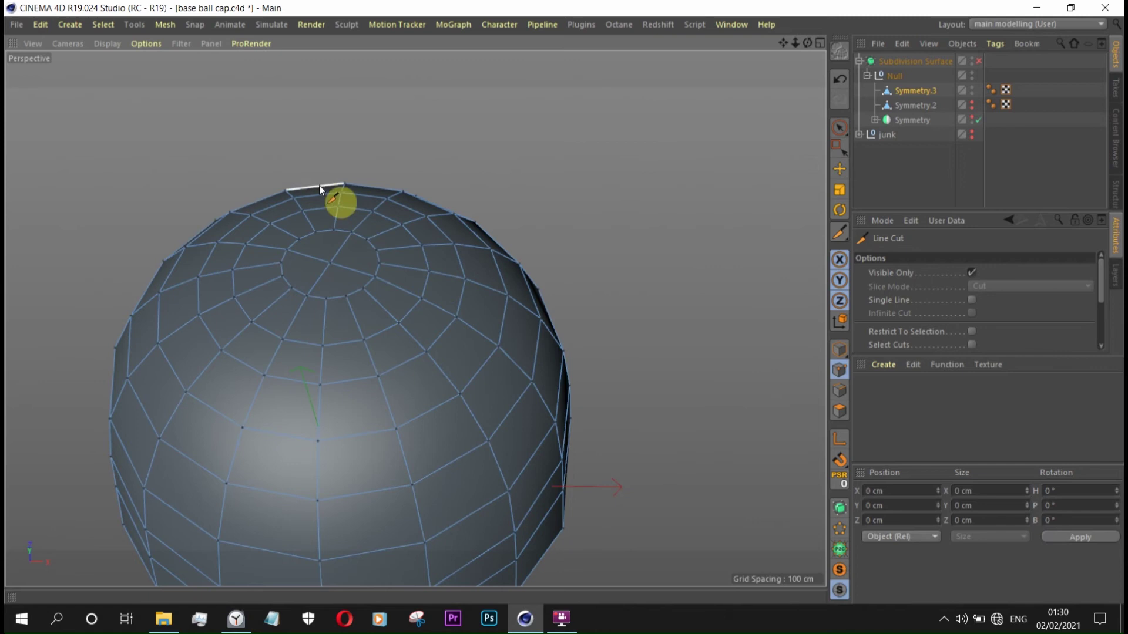
- Switch the viewport to Top view and select a short edge near the crown centre
{"action": "left_click", "coordinate": [67, 43]}
{"action": "left_click", "coordinate": [111, 215]}
{"action": "scroll", "coordinate": [417, 130], "scroll_direction": "down", "scroll_amount": 5}
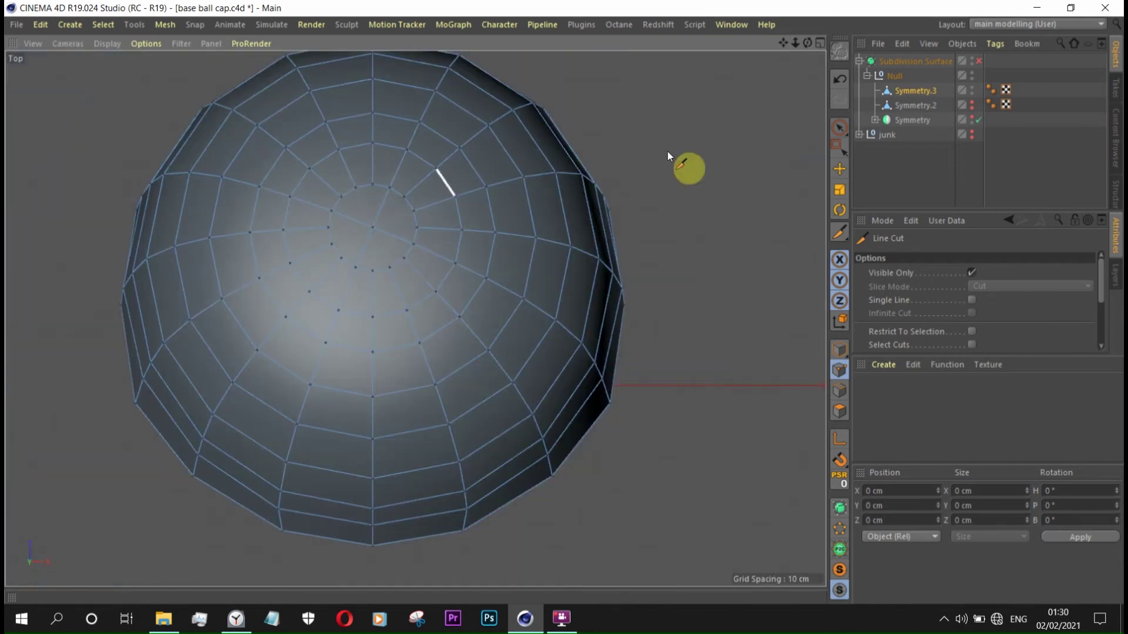
{"action": "key", "text": "e"}
{"action": "left_click", "coordinate": [368, 231]}
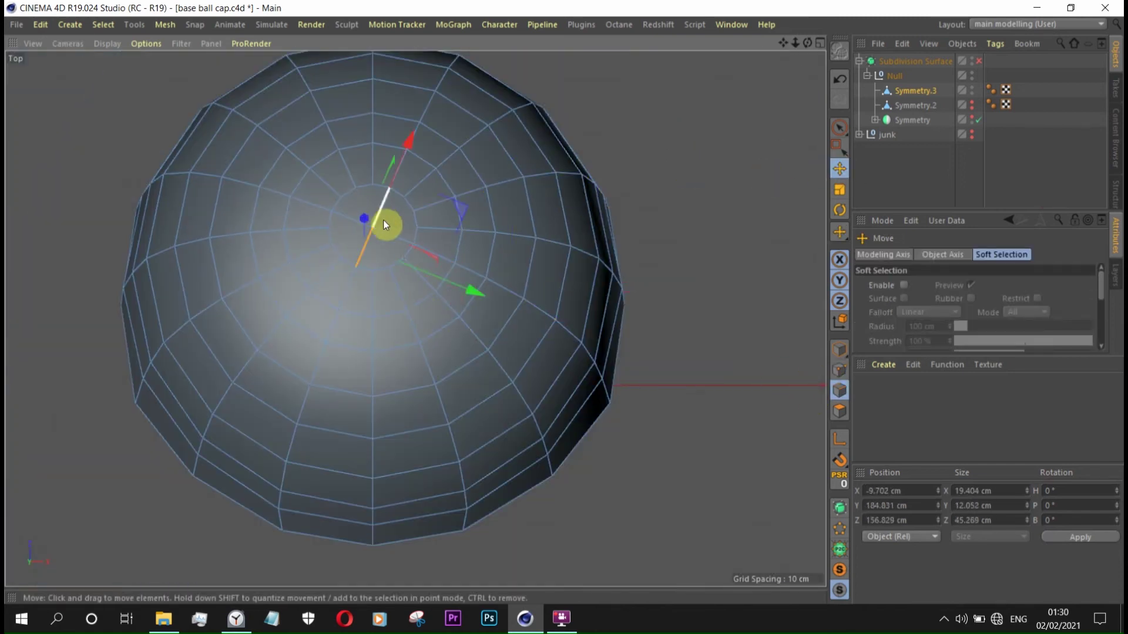
{"action": "scroll", "coordinate": [380, 213], "scroll_direction": "up", "scroll_amount": 3}
{"action": "scroll", "coordinate": [394, 234], "scroll_direction": "up", "scroll_amount": 3}
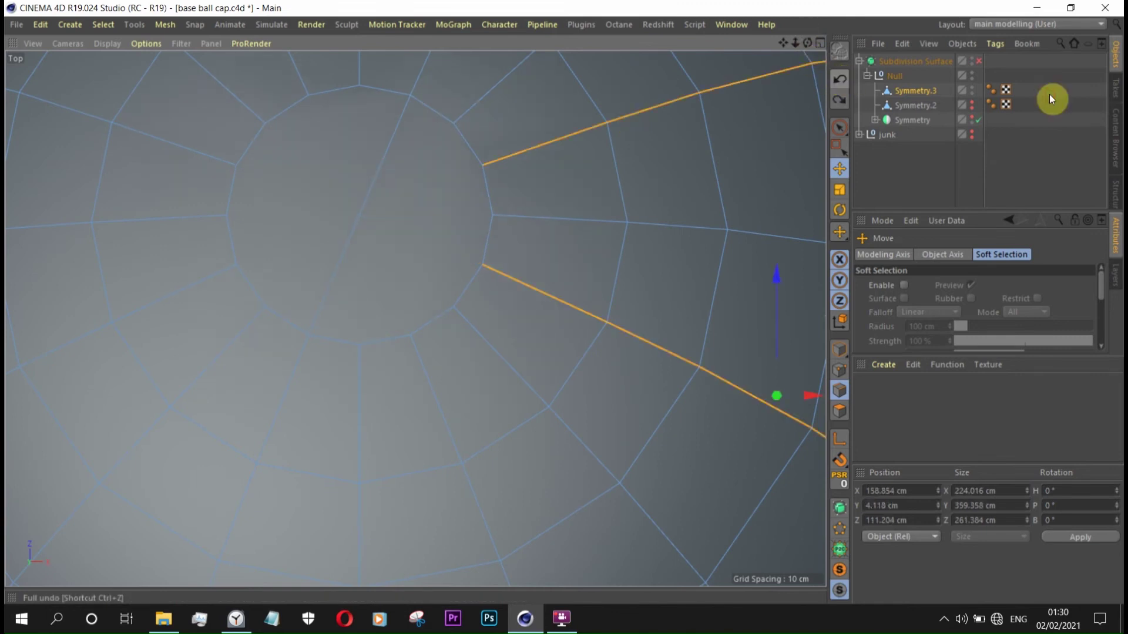
{"action": "scroll", "coordinate": [422, 248], "scroll_direction": "down", "scroll_amount": 5}
- Try Line Cut (K) again on the dome from a new starting point
{"action": "key", "text": "k"}
{"action": "key", "text": "k"}
{"action": "left_click", "coordinate": [349, 259]}
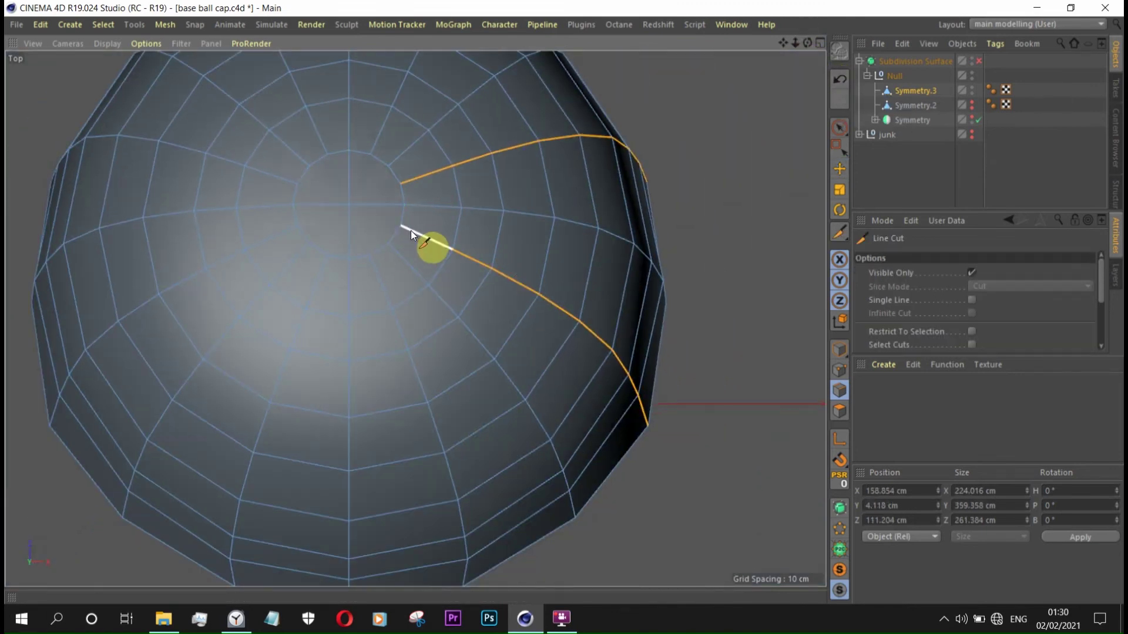
{"action": "scroll", "coordinate": [349, 253], "scroll_direction": "up", "scroll_amount": 1}
{"action": "left_click", "coordinate": [296, 241]}
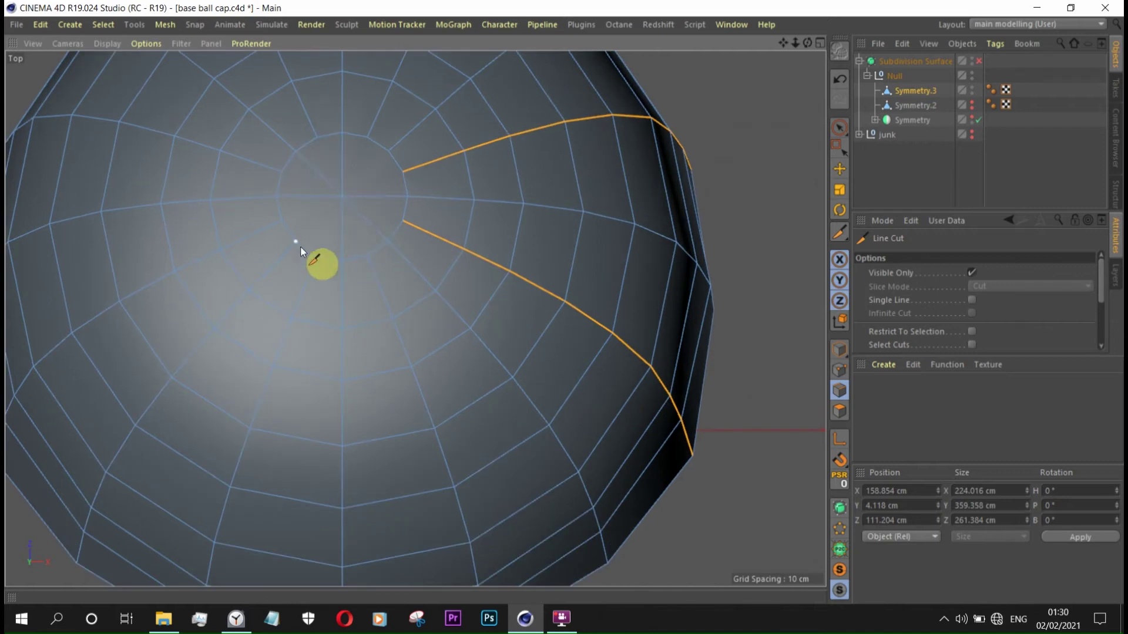
{"action": "scroll", "coordinate": [361, 229], "scroll_direction": "down", "scroll_amount": 1}
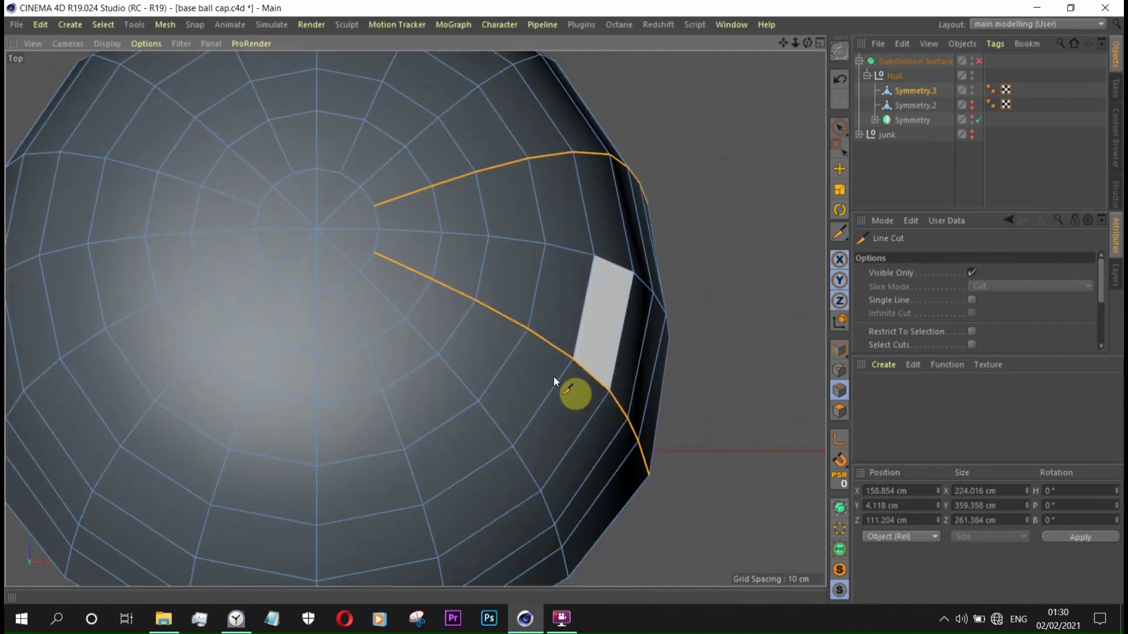
- Switch the view back to Perspective, clear the dome selection and zoom onto the sphere
{"action": "left_click", "coordinate": [67, 43]}
{"action": "left_click", "coordinate": [100, 111]}
{"action": "left_click_drag", "start_coordinate": [574, 220], "coordinate": [425, 128], "text": "alt"}
{"action": "scroll", "coordinate": [425, 128], "scroll_direction": "up", "scroll_amount": 2}
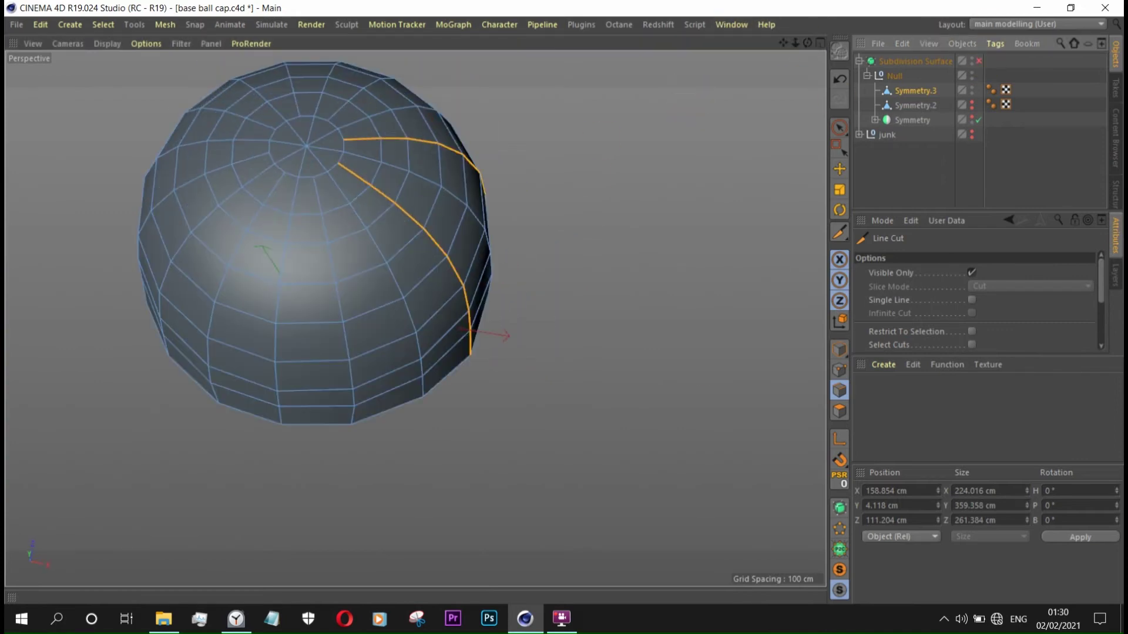
{"action": "left_click", "coordinate": [840, 52]}
{"action": "left_click_drag", "start_coordinate": [415, 317], "coordinate": [416, 318], "text": "alt"}
{"action": "right_click_drag", "start_coordinate": [415, 318], "coordinate": [708, 285], "text": "alt"}
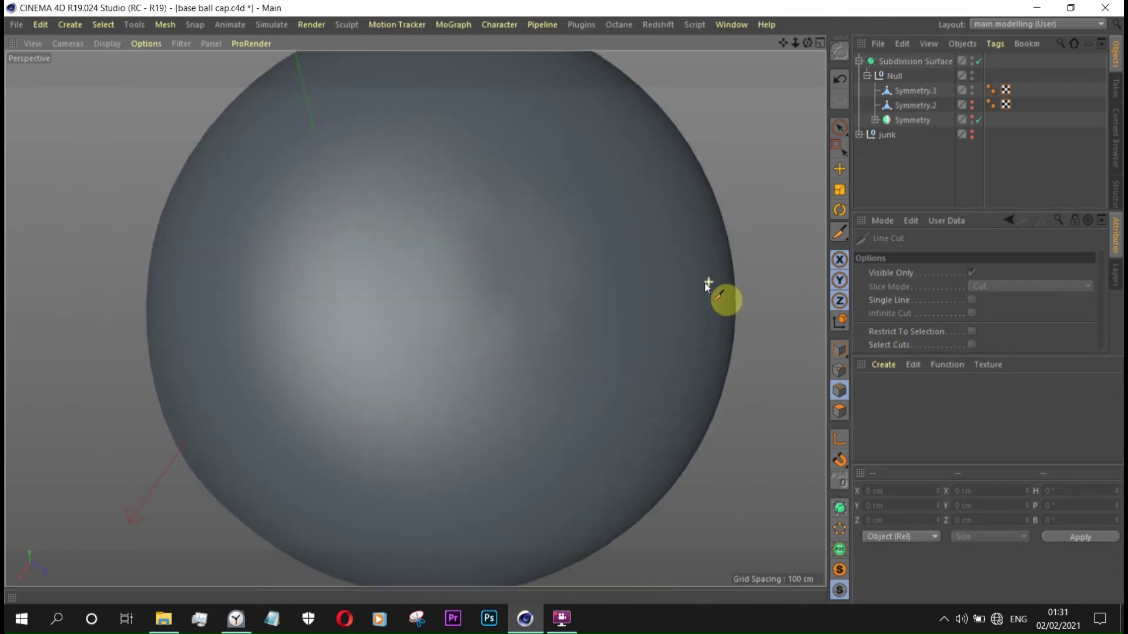
- Disable the Subdivision Surface, select Symmetry.3 and activate Loop/Path Cut (K~L)
{"action": "left_click", "coordinate": [979, 61]}
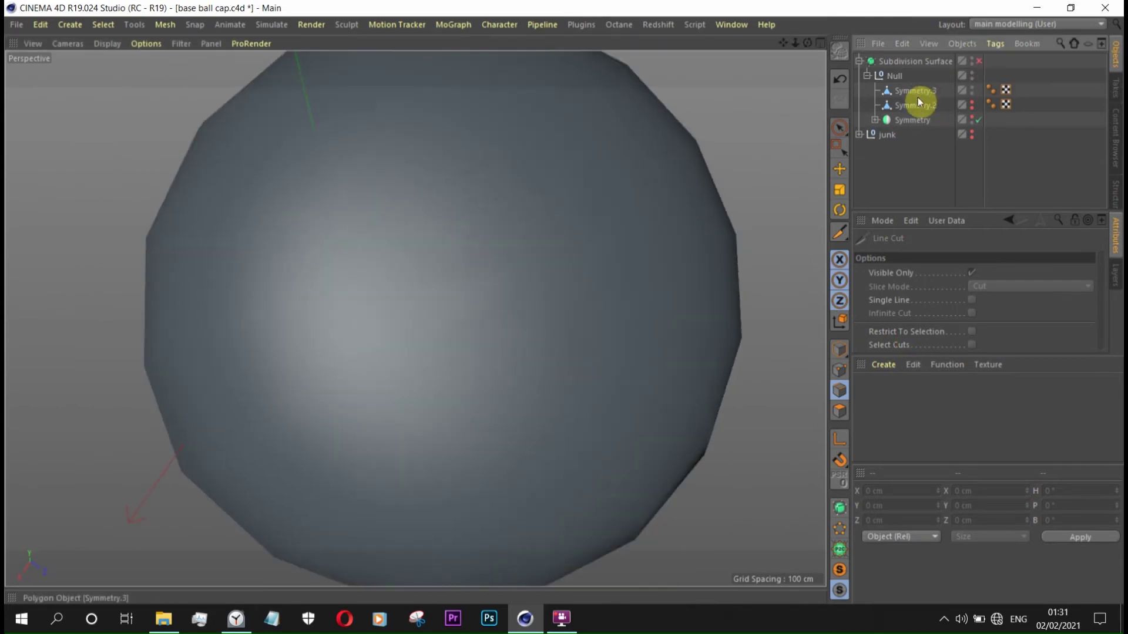
{"action": "left_click", "coordinate": [918, 94]}
{"action": "left_click_drag", "start_coordinate": [415, 319], "coordinate": [426, 294], "text": "alt"}
{"action": "key", "text": "k"}
{"action": "key", "text": "l"}
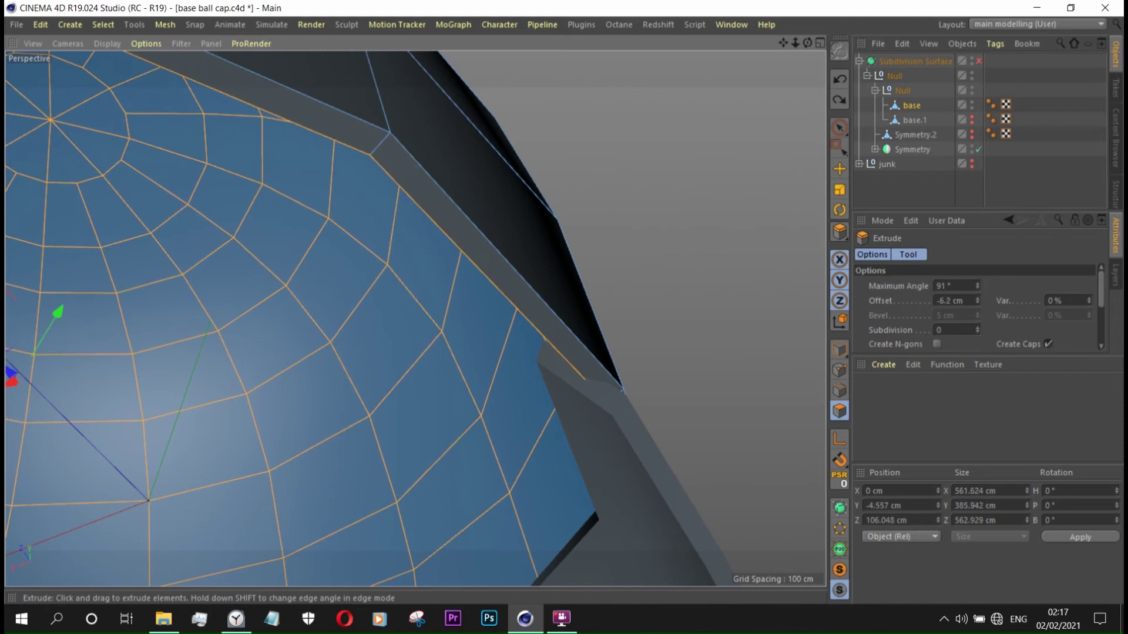
- Change the Extrude Offset from -6.2 cm to -7 cm to thicken the rim
{"action": "scroll", "coordinate": [659, 367], "scroll_direction": "down", "scroll_amount": 5}
{"action": "left_click_drag", "start_coordinate": [659, 366], "coordinate": [365, 403], "text": "alt"}
{"action": "scroll", "coordinate": [365, 403], "scroll_direction": "up", "scroll_amount": 3}
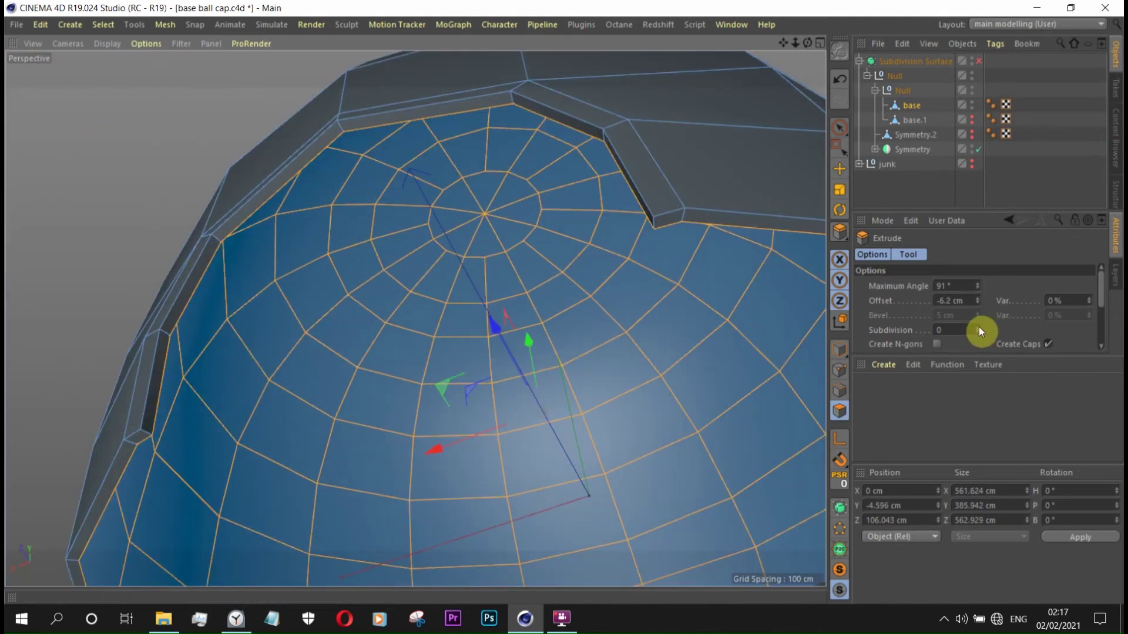
{"action": "scroll", "coordinate": [163, 403], "scroll_direction": "up", "scroll_amount": 3}
{"action": "left_click_drag", "start_coordinate": [163, 403], "coordinate": [336, 296], "text": "alt"}
{"action": "scroll", "coordinate": [613, 337], "scroll_direction": "up", "scroll_amount": 5}
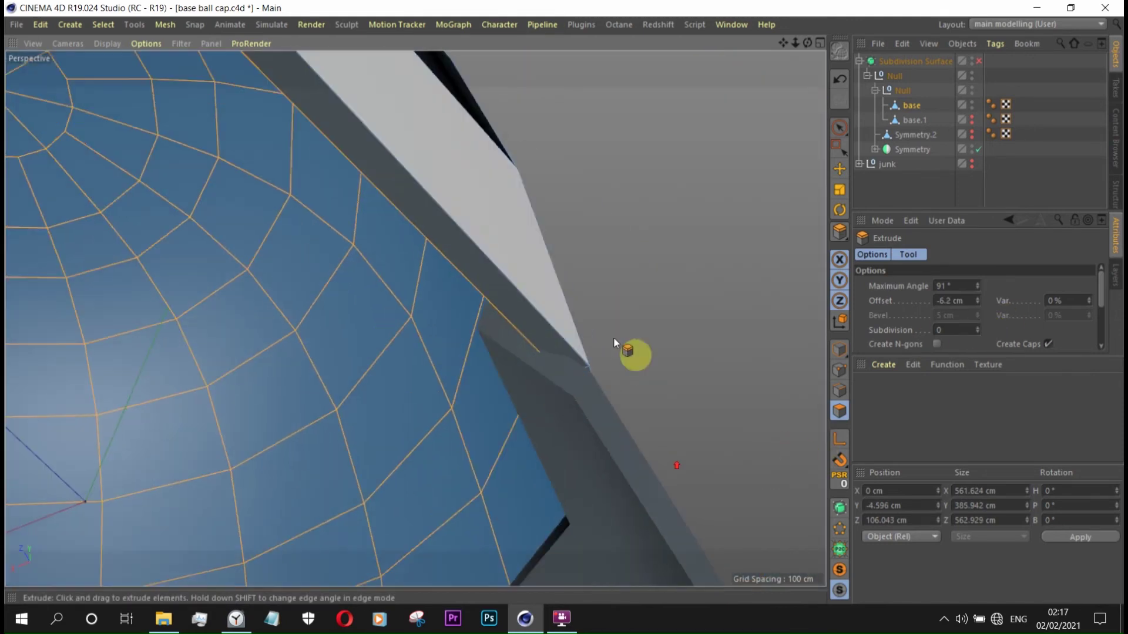
{"action": "left_click", "coordinate": [948, 300]}
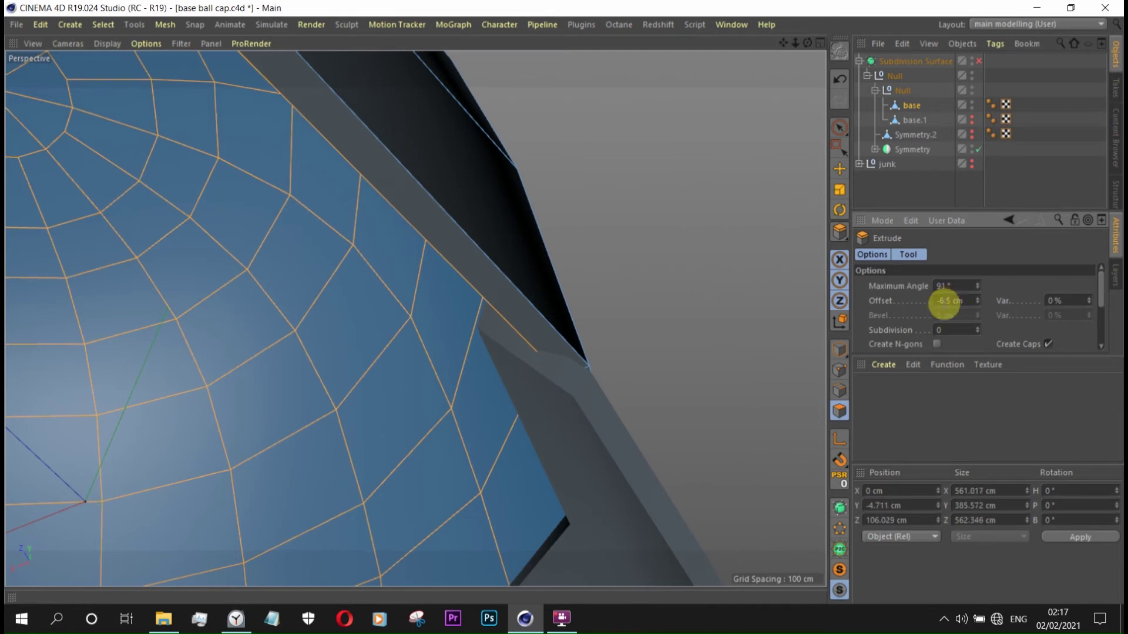
- Orbit out to view the whole cap and its visor from several angles
{"action": "scroll", "coordinate": [738, 305], "scroll_direction": "down", "scroll_amount": 5}
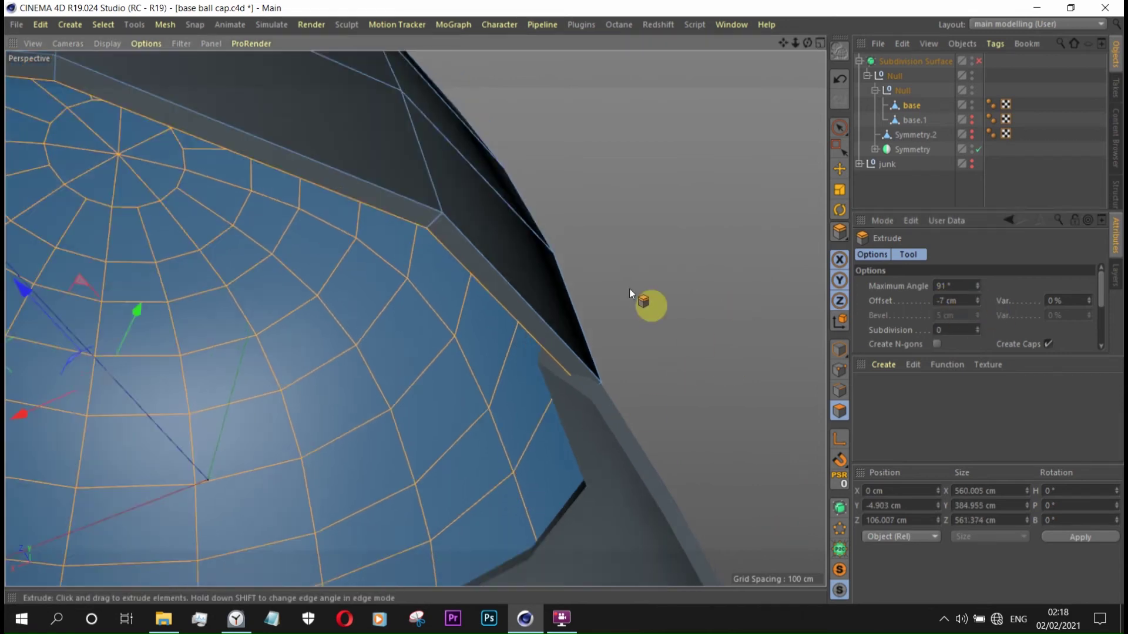
{"action": "scroll", "coordinate": [554, 322], "scroll_direction": "down", "scroll_amount": 3}
{"action": "mouse_move", "coordinate": [554, 322]}
{"action": "left_mouse_down", "text": "alt"}
{"action": "mouse_move", "coordinate": [707, 380]}
{"action": "mouse_move", "coordinate": [441, 301]}
{"action": "left_mouse_up", "text": "alt"}
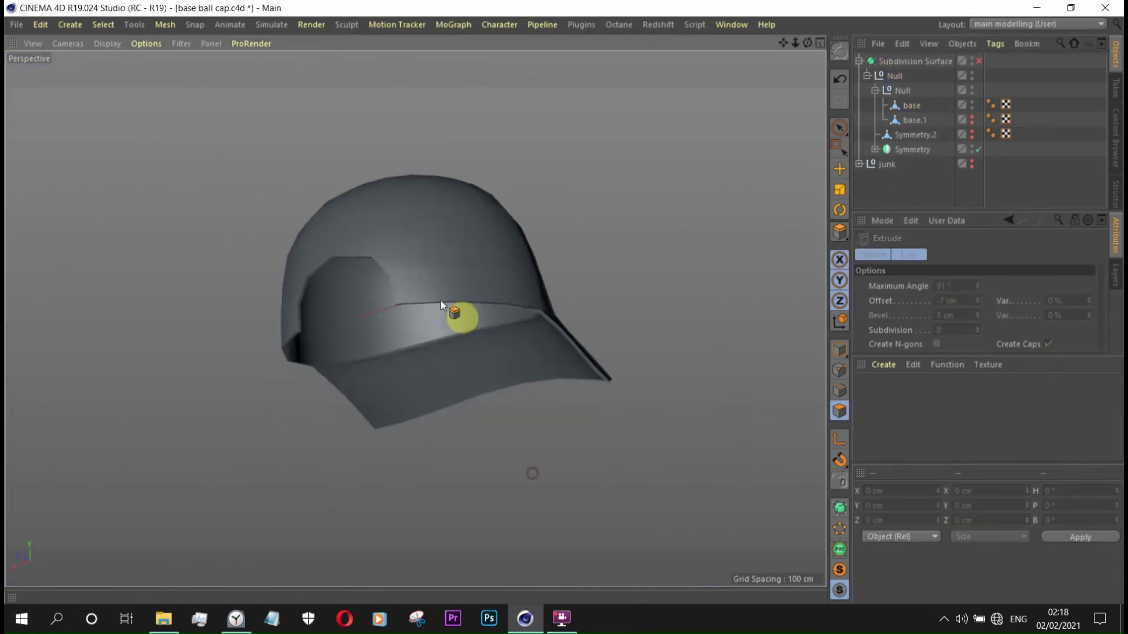
{"action": "scroll", "coordinate": [481, 276], "scroll_direction": "up", "scroll_amount": 3}
{"action": "scroll", "coordinate": [423, 336], "scroll_direction": "up", "scroll_amount": 3}
{"action": "scroll", "coordinate": [451, 418], "scroll_direction": "up", "scroll_amount": 3}
{"action": "mouse_move", "coordinate": [451, 418]}
{"action": "left_mouse_down", "text": "alt"}
{"action": "mouse_move", "coordinate": [392, 382]}
{"action": "mouse_move", "coordinate": [811, 430]}
{"action": "left_mouse_up", "text": "alt"}
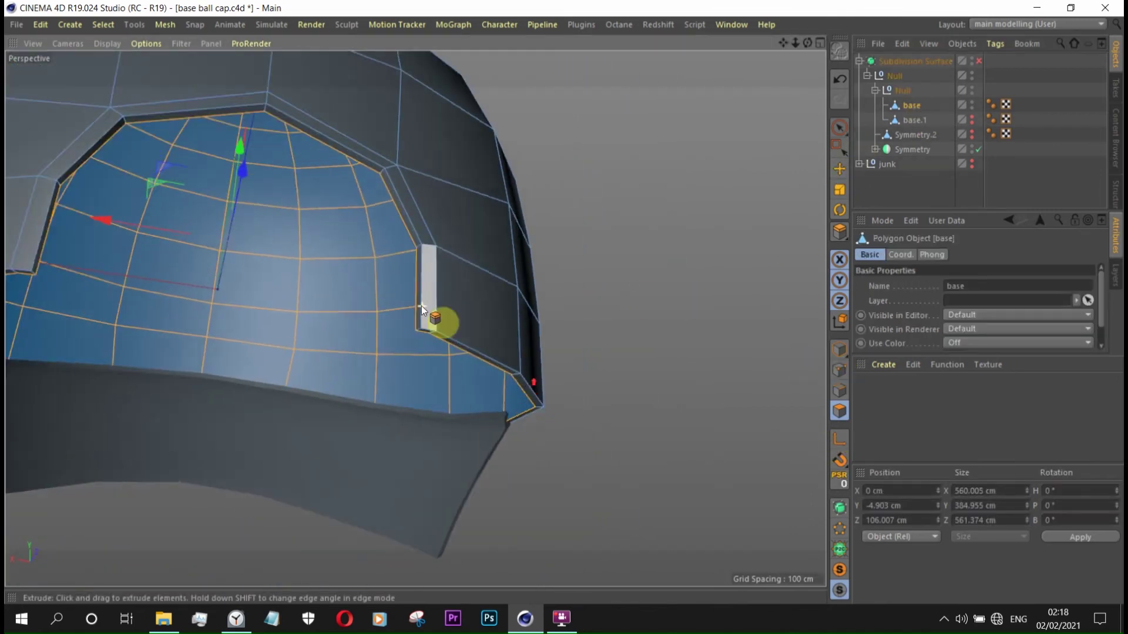
- Split the selected cap panel into its own object and select that object too
{"action": "left_click_drag", "start_coordinate": [547, 391], "coordinate": [648, 357], "text": "alt"}
{"action": "right_click", "coordinate": [685, 364]}
{"action": "left_click", "coordinate": [723, 490]}
{"action": "mouse_move", "coordinate": [591, 277]}
{"action": "left_mouse_down", "text": "alt"}
{"action": "mouse_move", "coordinate": [599, 252]}
{"action": "mouse_move", "coordinate": [564, 279]}
{"action": "mouse_move", "coordinate": [524, 286]}
{"action": "left_mouse_up", "text": "alt"}
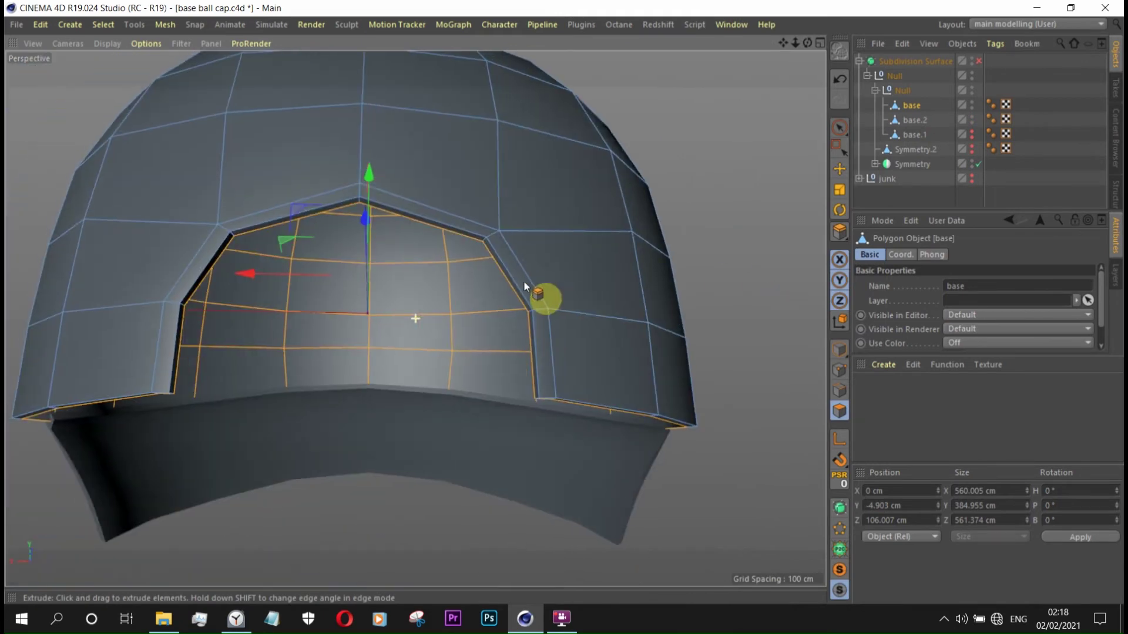
{"action": "left_click", "coordinate": [912, 117], "text": "ctrl"}
- Loop-select a vertical polygon strip running up the cap
{"action": "key", "text": "d"}
{"action": "left_click", "coordinate": [582, 293]}
{"action": "scroll", "coordinate": [592, 310], "scroll_direction": "down", "scroll_amount": 3}
{"action": "scroll", "coordinate": [480, 264], "scroll_direction": "up", "scroll_amount": 3}
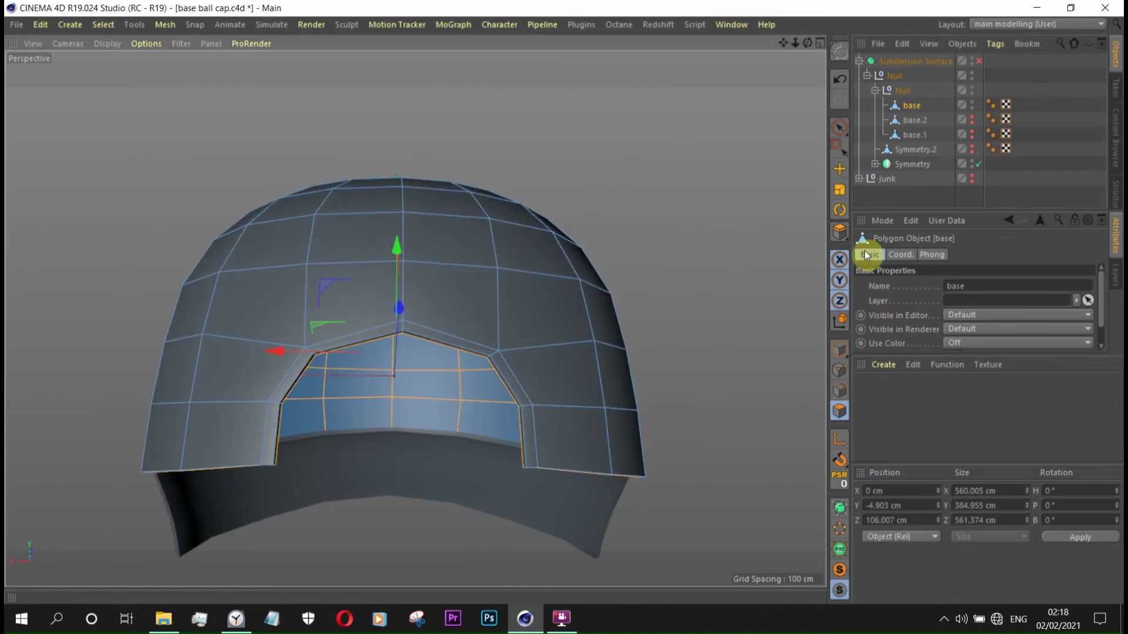
{"action": "key", "text": "u"}
{"action": "key", "text": "l"}
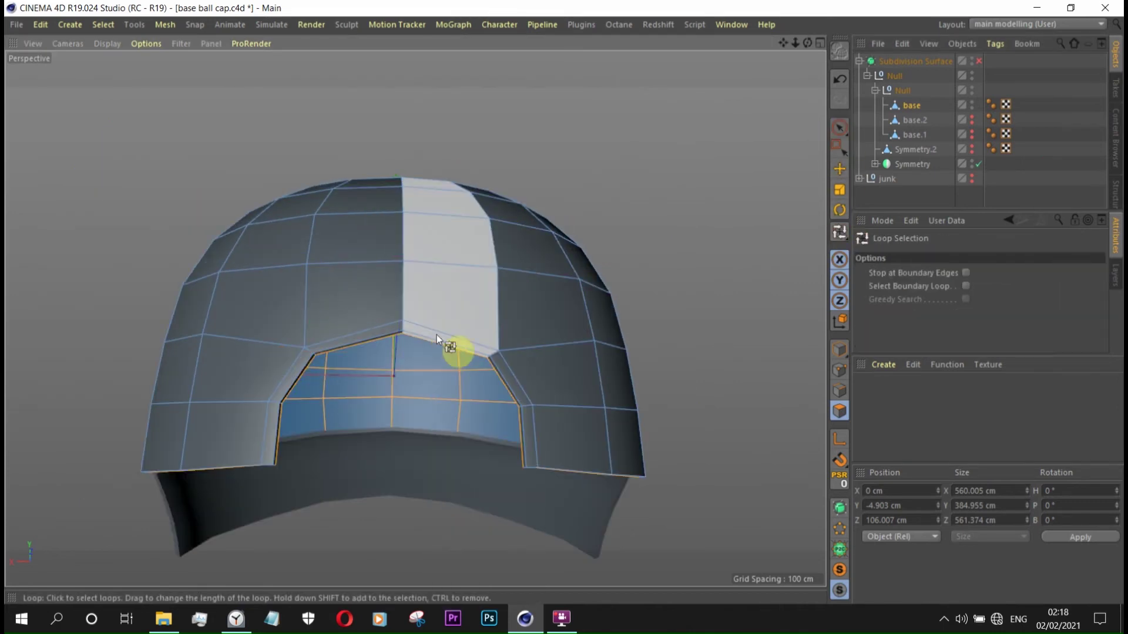
{"action": "left_click", "coordinate": [438, 335]}
{"action": "scroll", "coordinate": [477, 314], "scroll_direction": "down", "scroll_amount": 3}
{"action": "mouse_move", "coordinate": [477, 309]}
{"action": "left_mouse_down", "text": "alt"}
{"action": "mouse_move", "coordinate": [510, 260]}
{"action": "mouse_move", "coordinate": [457, 200]}
{"action": "mouse_move", "coordinate": [497, 241]}
{"action": "mouse_move", "coordinate": [555, 133]}
{"action": "mouse_move", "coordinate": [679, 101]}
{"action": "mouse_move", "coordinate": [855, 111]}
{"action": "left_mouse_up", "text": "alt"}
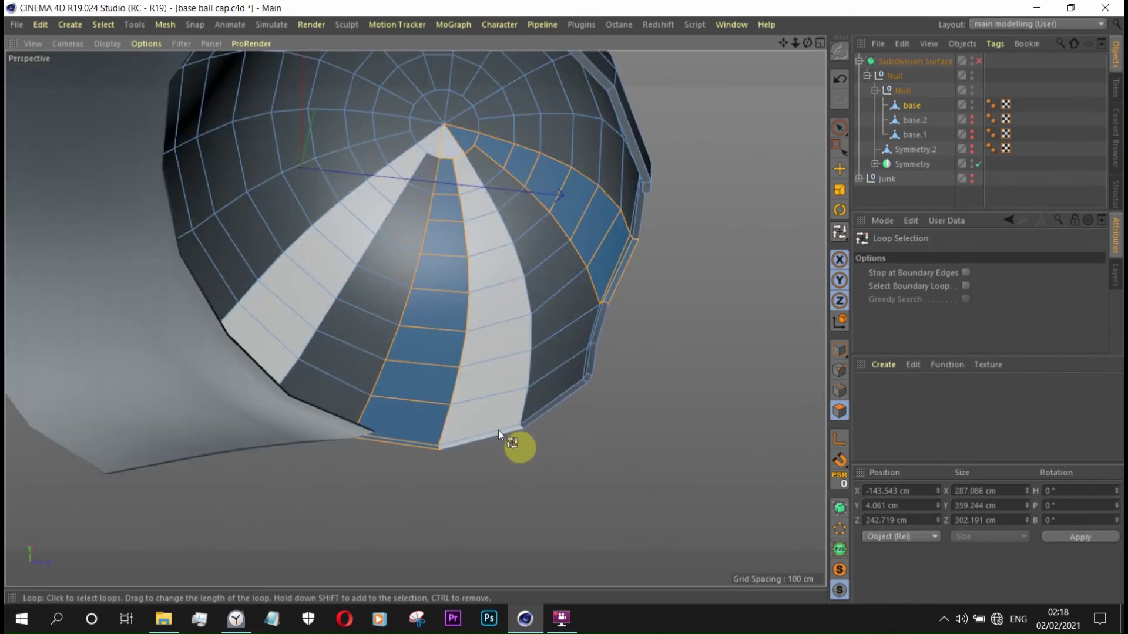
- Inspect the selected loops closely; move base.2 and base.1 into junk, then undo it
{"action": "left_click_drag", "start_coordinate": [622, 538], "coordinate": [567, 415], "text": "alt"}
{"action": "mouse_move", "coordinate": [699, 449]}
{"action": "left_mouse_down", "text": "alt"}
{"action": "mouse_move", "coordinate": [539, 360]}
{"action": "mouse_move", "coordinate": [547, 368]}
{"action": "mouse_move", "coordinate": [1057, 165]}
{"action": "left_mouse_up", "text": "alt"}
{"action": "key", "text": "9"}
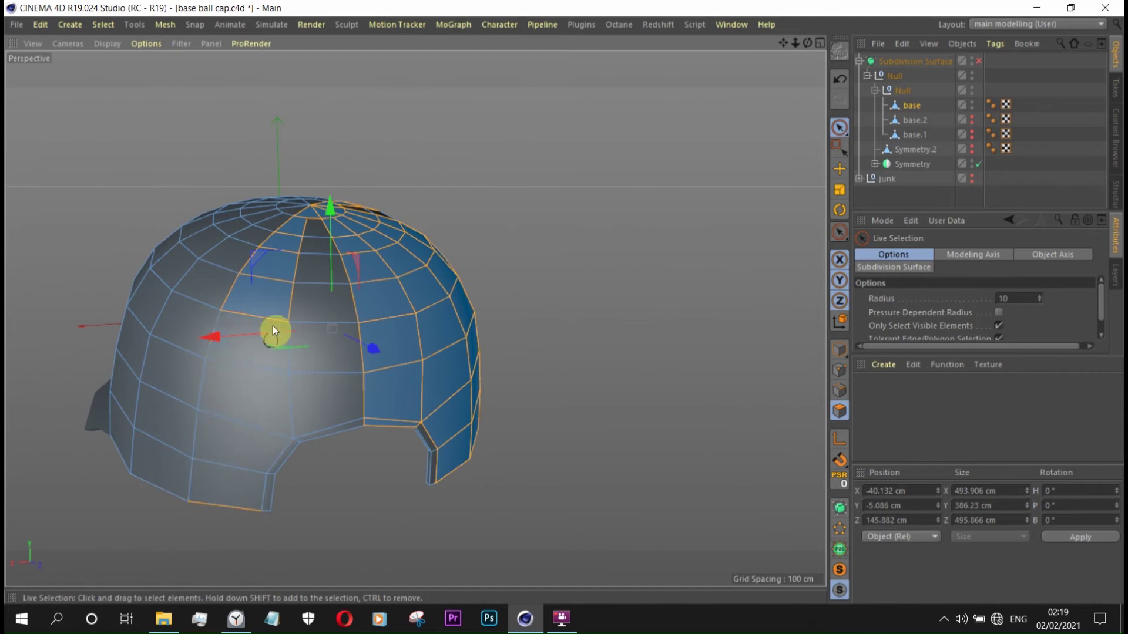
{"action": "mouse_move", "coordinate": [301, 231]}
{"action": "left_mouse_down", "text": "alt"}
{"action": "mouse_move", "coordinate": [290, 429]}
{"action": "mouse_move", "coordinate": [639, 280]}
{"action": "mouse_move", "coordinate": [300, 443]}
{"action": "mouse_move", "coordinate": [368, 480]}
{"action": "left_mouse_up", "text": "alt"}
{"action": "mouse_move", "coordinate": [302, 249]}
{"action": "left_mouse_down", "text": "alt"}
{"action": "mouse_move", "coordinate": [403, 291]}
{"action": "mouse_move", "coordinate": [221, 125]}
{"action": "left_mouse_up", "text": "alt"}
{"action": "left_click_drag", "start_coordinate": [918, 178], "coordinate": [919, 179]}
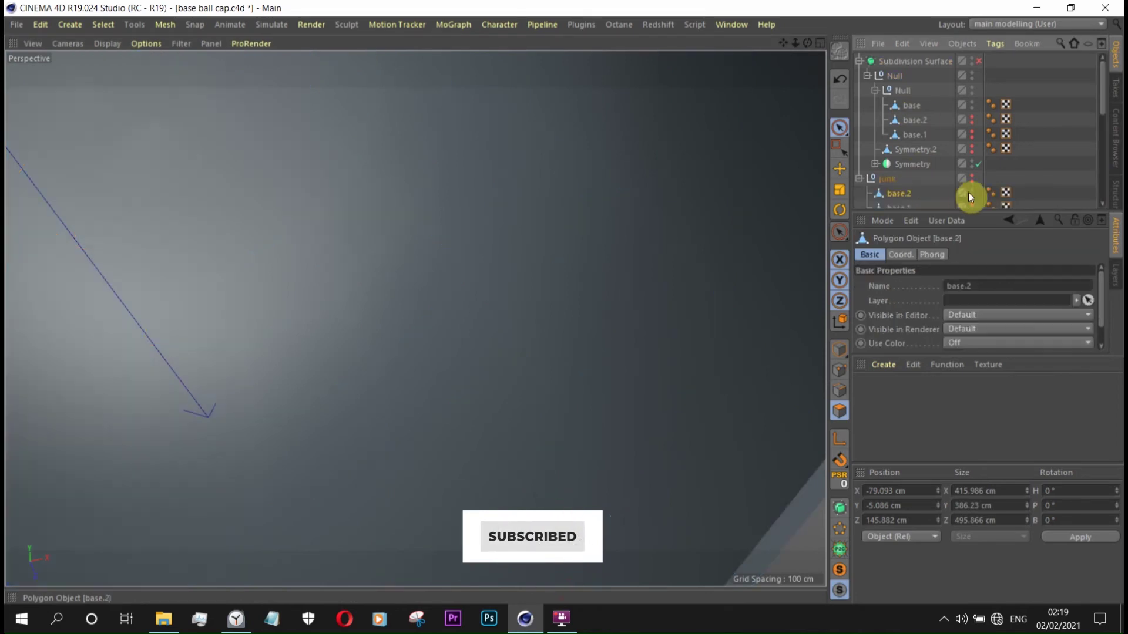
{"action": "key", "text": "ctrl+z"}
- Isolate the cap in the viewport and orbit around its side and underside
{"action": "mouse_move", "coordinate": [328, 170]}
{"action": "left_mouse_down", "text": "alt"}
{"action": "mouse_move", "coordinate": [315, 156]}
{"action": "mouse_move", "coordinate": [75, 156]}
{"action": "mouse_move", "coordinate": [83, 183]}
{"action": "mouse_move", "coordinate": [804, 504]}
{"action": "left_mouse_up", "text": "alt"}
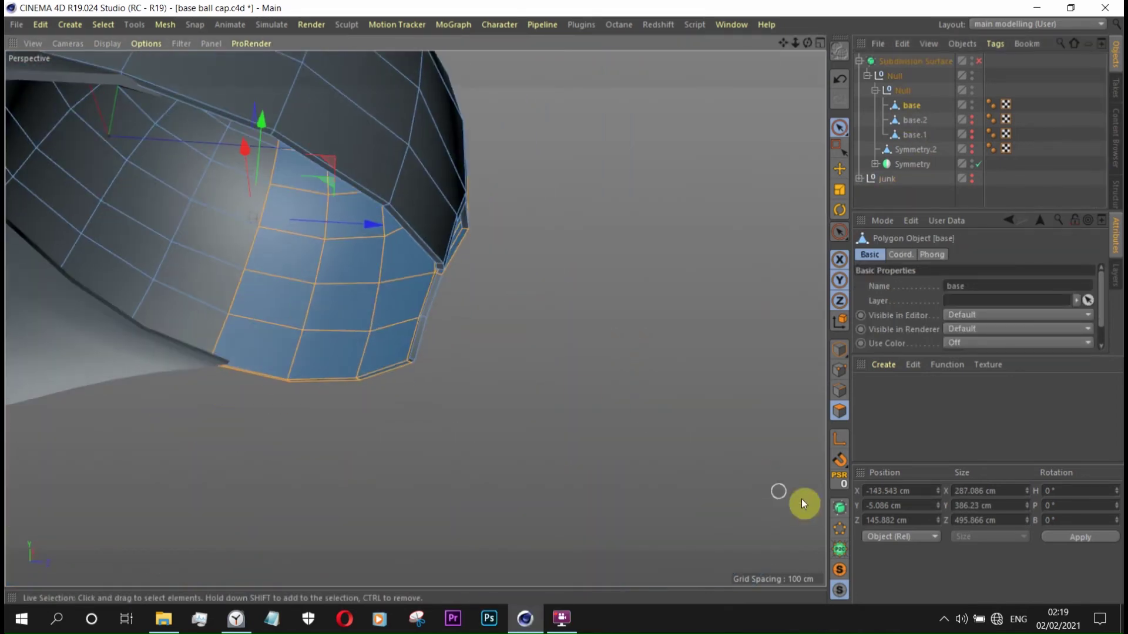
{"action": "left_click", "coordinate": [845, 570]}
{"action": "mouse_move", "coordinate": [430, 474]}
{"action": "left_mouse_down", "text": "alt"}
{"action": "mouse_move", "coordinate": [602, 377]}
{"action": "mouse_move", "coordinate": [403, 350]}
{"action": "mouse_move", "coordinate": [340, 192]}
{"action": "left_mouse_up", "text": "alt"}
{"action": "scroll", "coordinate": [383, 364], "scroll_direction": "up", "scroll_amount": 2}
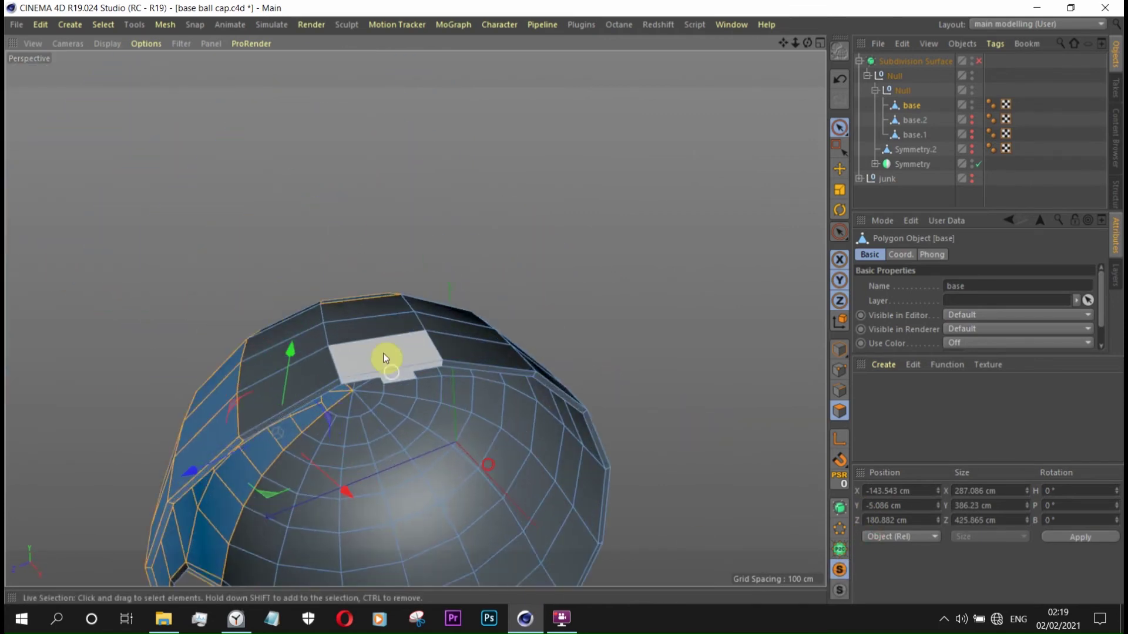
{"action": "mouse_move", "coordinate": [404, 365]}
{"action": "left_mouse_down", "text": "alt"}
{"action": "mouse_move", "coordinate": [480, 493]}
{"action": "mouse_move", "coordinate": [413, 335]}
{"action": "left_mouse_up", "text": "alt"}
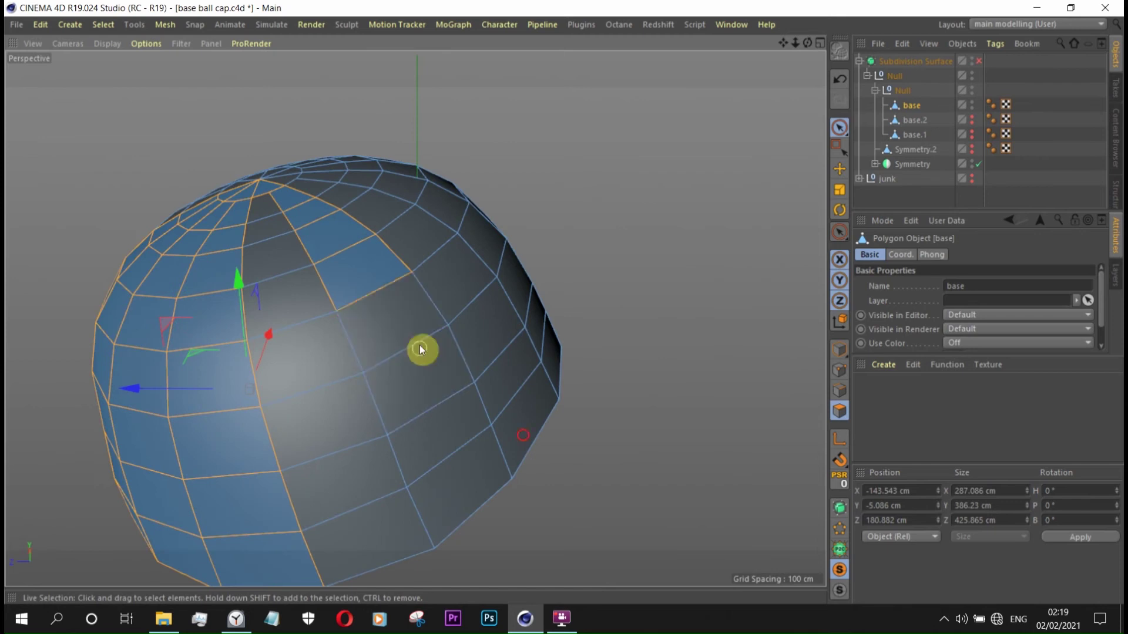
{"action": "mouse_move", "coordinate": [287, 192]}
{"action": "left_mouse_down", "text": "alt"}
{"action": "mouse_move", "coordinate": [405, 294]}
{"action": "mouse_move", "coordinate": [536, 204]}
{"action": "mouse_move", "coordinate": [204, 381]}
{"action": "left_mouse_up", "text": "alt"}
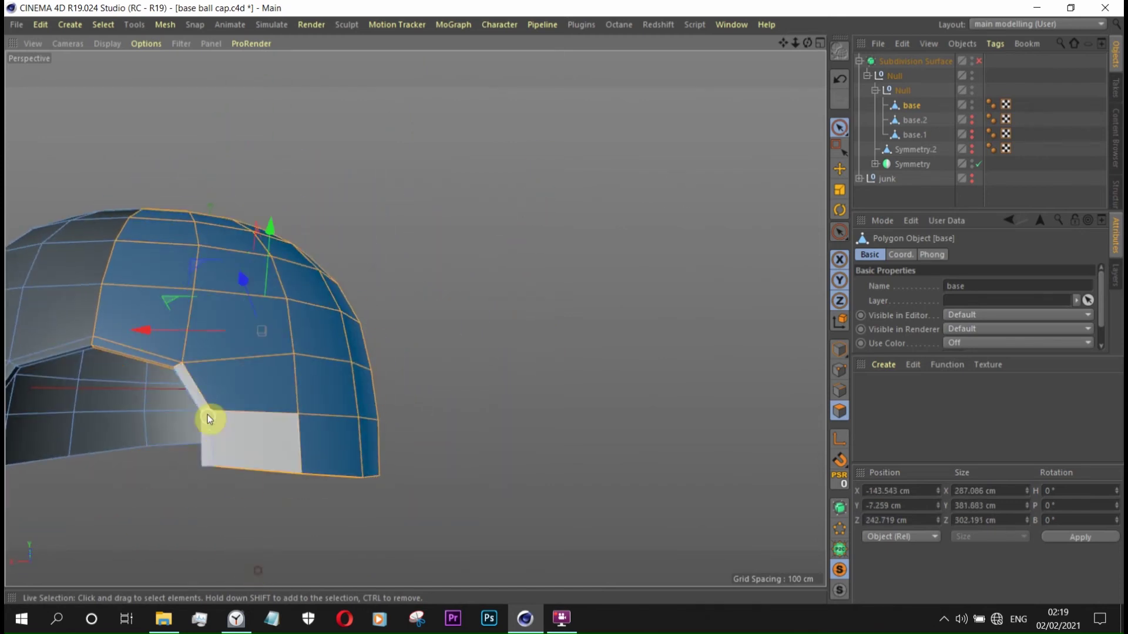
{"action": "mouse_move", "coordinate": [209, 403]}
{"action": "left_mouse_down", "text": "alt"}
{"action": "mouse_move", "coordinate": [286, 519]}
{"action": "mouse_move", "coordinate": [297, 496]}
{"action": "mouse_move", "coordinate": [262, 428]}
{"action": "mouse_move", "coordinate": [579, 410]}
{"action": "left_mouse_up", "text": "alt"}
{"action": "scroll", "coordinate": [353, 449], "scroll_direction": "up", "scroll_amount": 5}
{"action": "scroll", "coordinate": [172, 537], "scroll_direction": "down", "scroll_amount": 5}
{"action": "mouse_move", "coordinate": [171, 537]}
{"action": "left_mouse_down", "text": "alt"}
{"action": "mouse_move", "coordinate": [481, 387]}
{"action": "mouse_move", "coordinate": [99, 342]}
{"action": "mouse_move", "coordinate": [198, 255]}
{"action": "mouse_move", "coordinate": [89, 446]}
{"action": "mouse_move", "coordinate": [339, 316]}
{"action": "mouse_move", "coordinate": [319, 279]}
{"action": "mouse_move", "coordinate": [593, 179]}
{"action": "left_mouse_up", "text": "alt"}
- Split the selected polygons off into a new object, then inspect the brim underside
{"action": "right_click", "coordinate": [694, 188]}
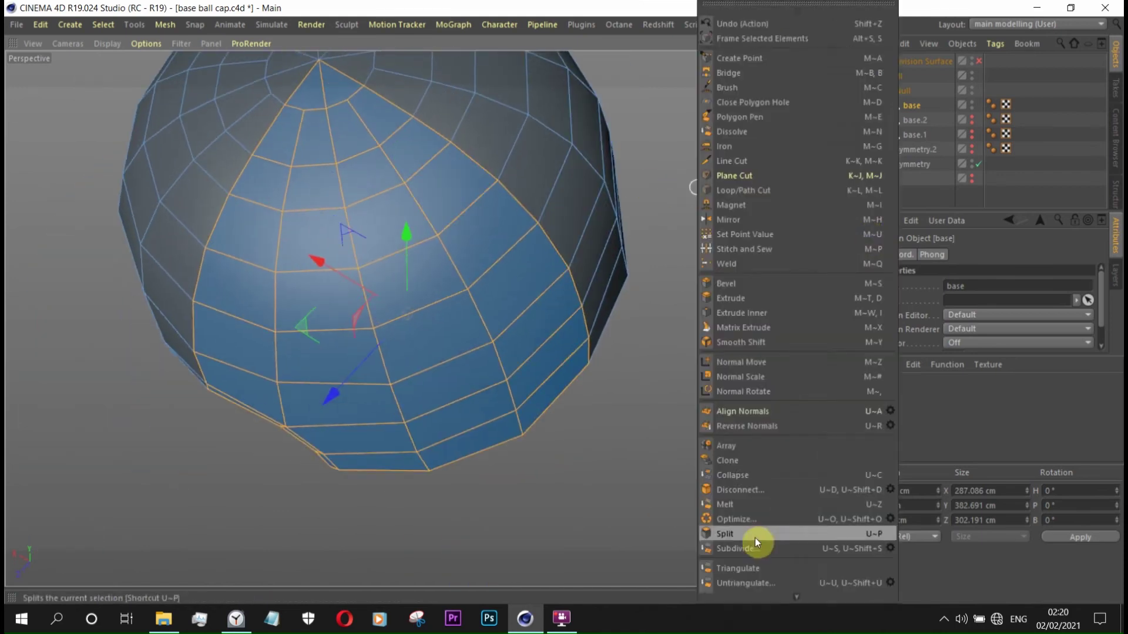
{"action": "left_click", "coordinate": [781, 533]}
{"action": "mouse_move", "coordinate": [330, 313]}
{"action": "left_mouse_down", "text": "alt"}
{"action": "mouse_move", "coordinate": [375, 195]}
{"action": "mouse_move", "coordinate": [571, 148]}
{"action": "left_mouse_up", "text": "alt"}
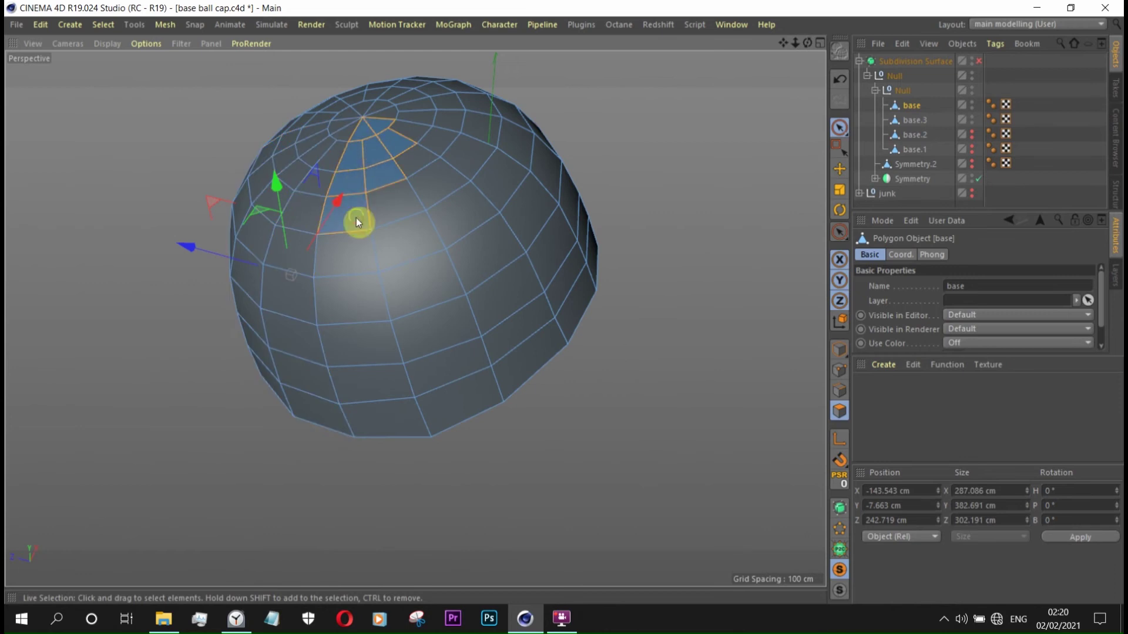
{"action": "mouse_move", "coordinate": [410, 137]}
{"action": "left_mouse_down", "text": "alt"}
{"action": "mouse_move", "coordinate": [558, 317]}
{"action": "mouse_move", "coordinate": [479, 239]}
{"action": "mouse_move", "coordinate": [606, 411]}
{"action": "mouse_move", "coordinate": [342, 349]}
{"action": "mouse_move", "coordinate": [346, 315]}
{"action": "left_mouse_up", "text": "alt"}
- Loop-select a polygon strip across the cap and split it into base.4
{"action": "key", "text": "u"}
{"action": "key", "text": "l"}
{"action": "left_click", "coordinate": [317, 365]}
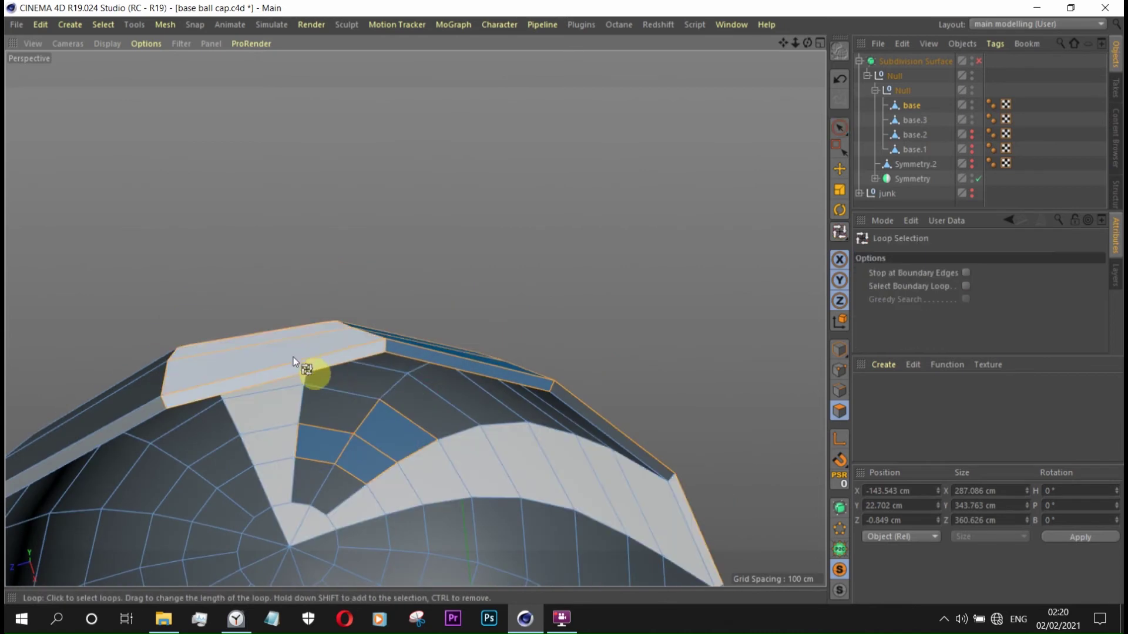
{"action": "left_click", "coordinate": [839, 127]}
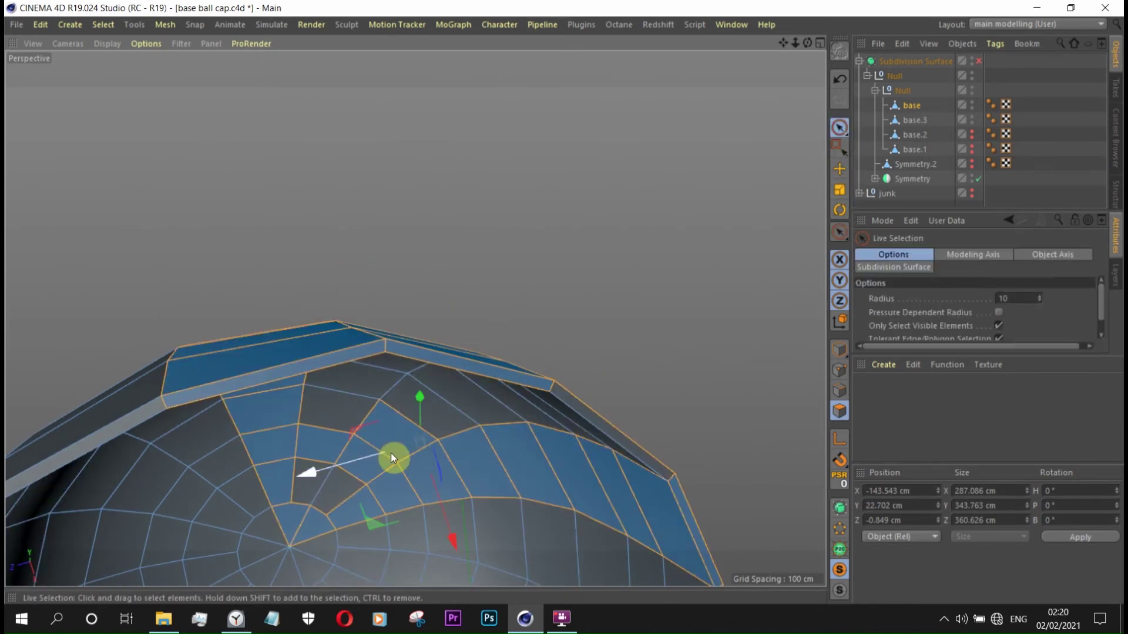
{"action": "left_click_drag", "start_coordinate": [416, 380], "coordinate": [461, 345], "text": "alt"}
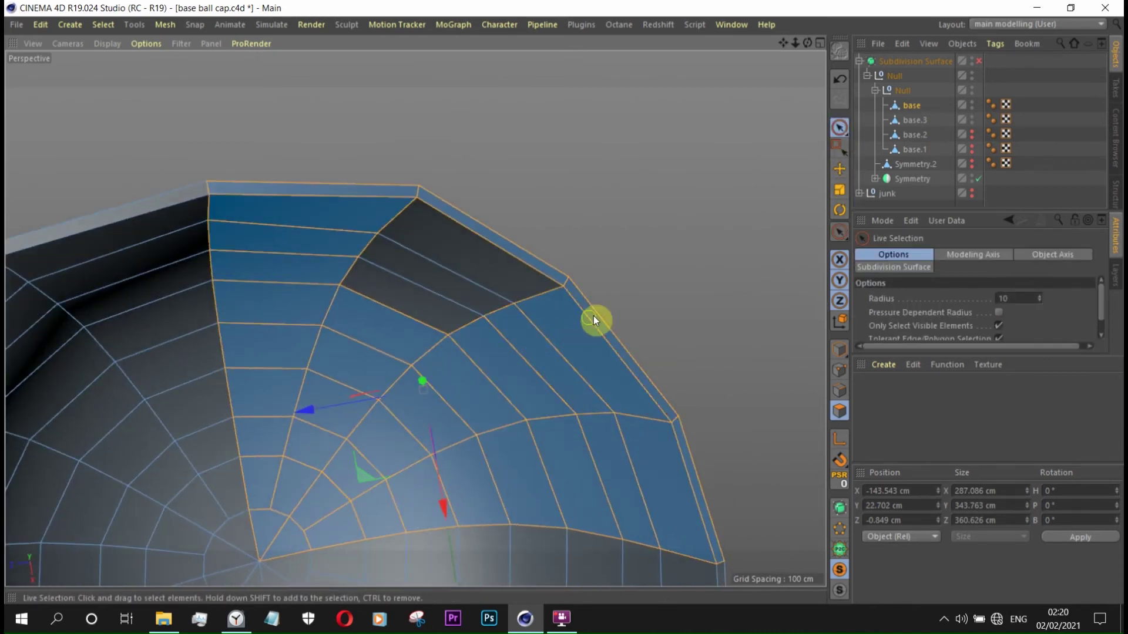
{"action": "scroll", "coordinate": [425, 319], "scroll_direction": "down", "scroll_amount": 5}
{"action": "mouse_move", "coordinate": [352, 542]}
{"action": "left_mouse_down", "text": "alt"}
{"action": "mouse_move", "coordinate": [549, 383]}
{"action": "mouse_move", "coordinate": [484, 340]}
{"action": "left_mouse_up", "text": "alt"}
{"action": "scroll", "coordinate": [424, 66], "scroll_direction": "up", "scroll_amount": 5}
{"action": "right_click", "coordinate": [628, 190]}
{"action": "left_click", "coordinate": [705, 532]}
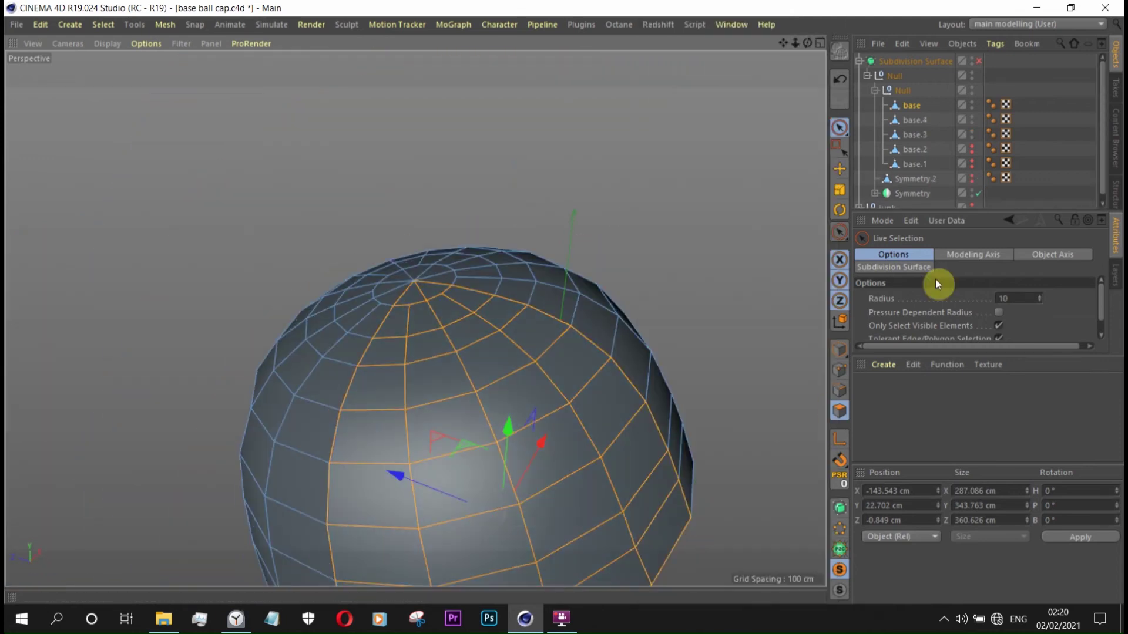
- Loop-select the polygon strip through the cap's side and split it into base.5
{"action": "left_click_drag", "start_coordinate": [503, 393], "coordinate": [341, 335], "text": "alt"}
{"action": "key", "text": "u"}
{"action": "key", "text": "l"}
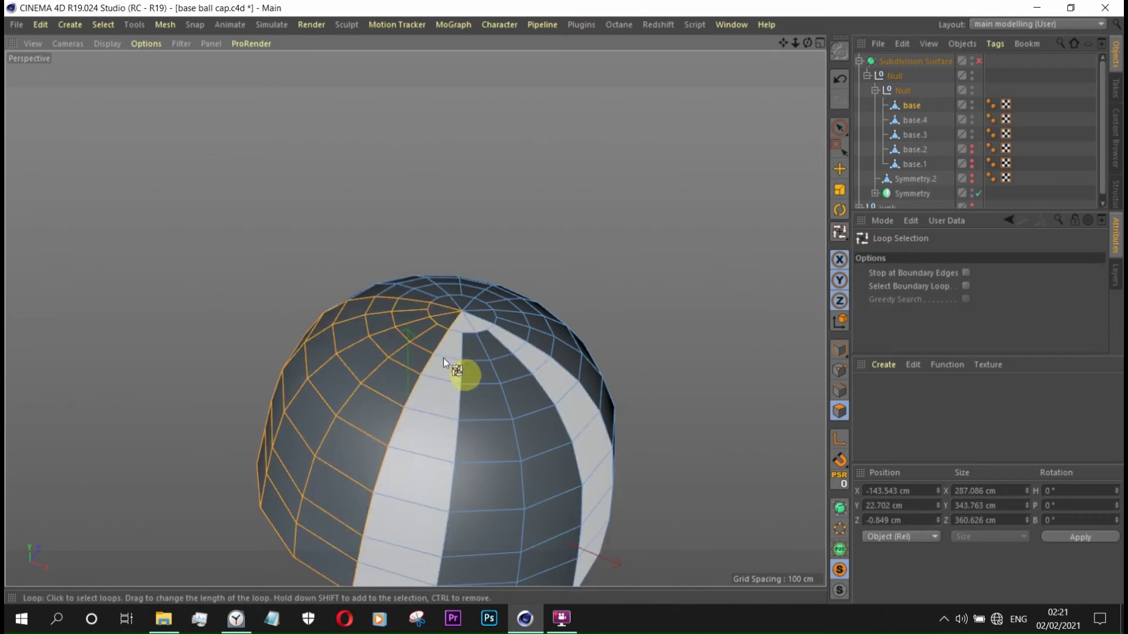
{"action": "left_click", "coordinate": [553, 445]}
{"action": "left_click", "coordinate": [839, 128]}
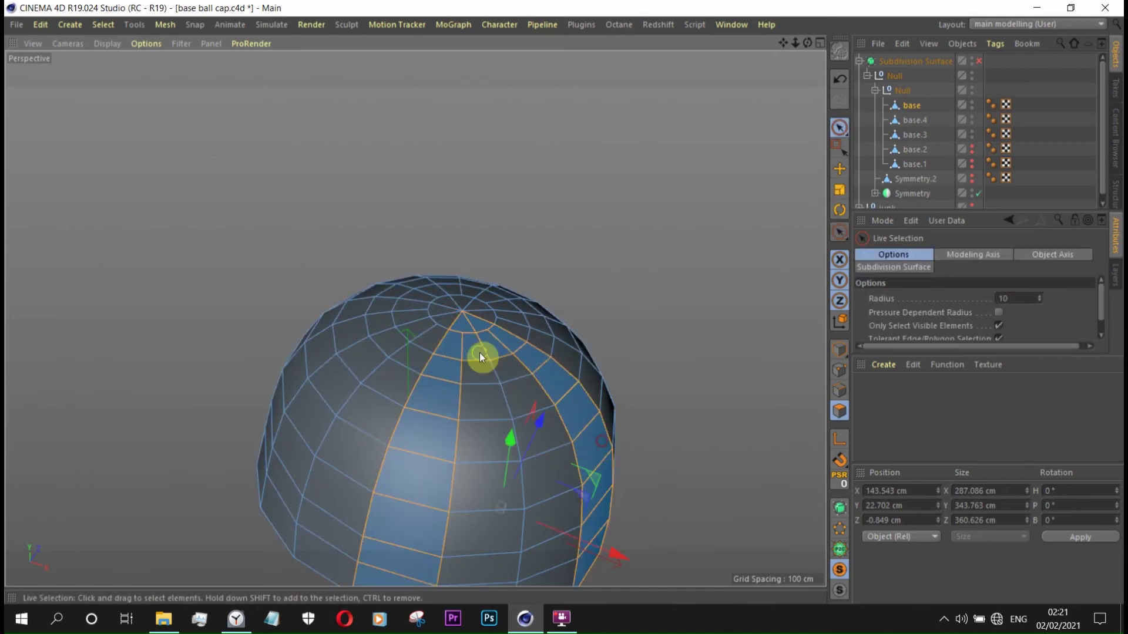
{"action": "mouse_move", "coordinate": [533, 455]}
{"action": "left_mouse_down", "text": "alt"}
{"action": "mouse_move", "coordinate": [514, 451]}
{"action": "mouse_move", "coordinate": [509, 471]}
{"action": "mouse_move", "coordinate": [524, 209]}
{"action": "left_mouse_up", "text": "alt"}
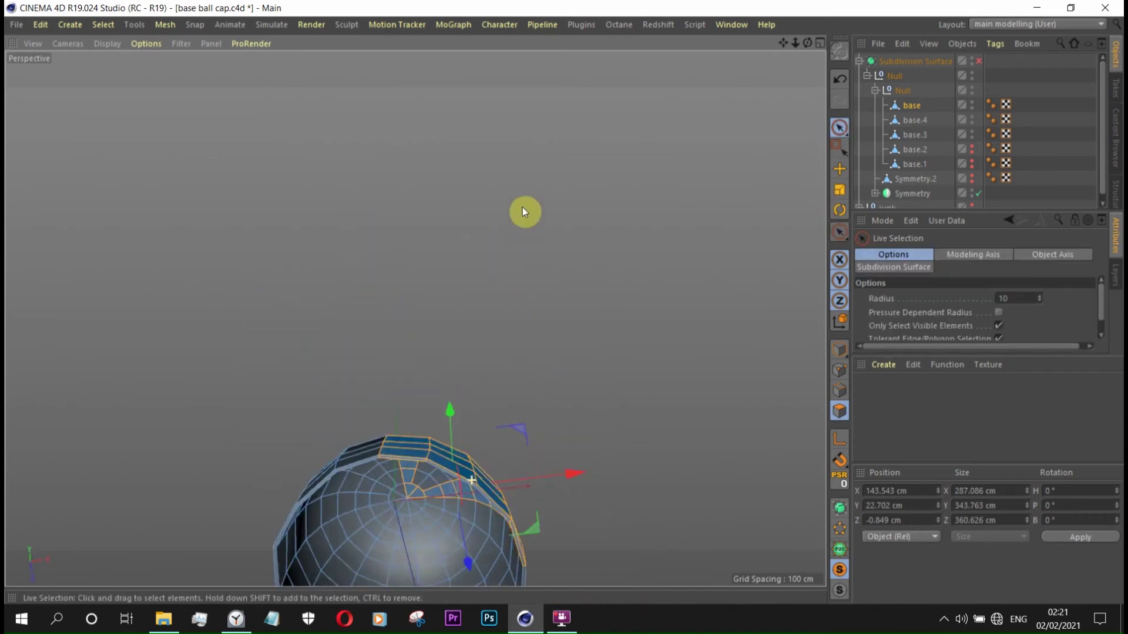
{"action": "right_click_drag", "start_coordinate": [524, 209], "coordinate": [591, 621], "text": "alt"}
{"action": "mouse_move", "coordinate": [590, 621]}
{"action": "left_mouse_down", "text": "alt"}
{"action": "mouse_move", "coordinate": [494, 438]}
{"action": "mouse_move", "coordinate": [477, 449]}
{"action": "left_mouse_up", "text": "alt"}
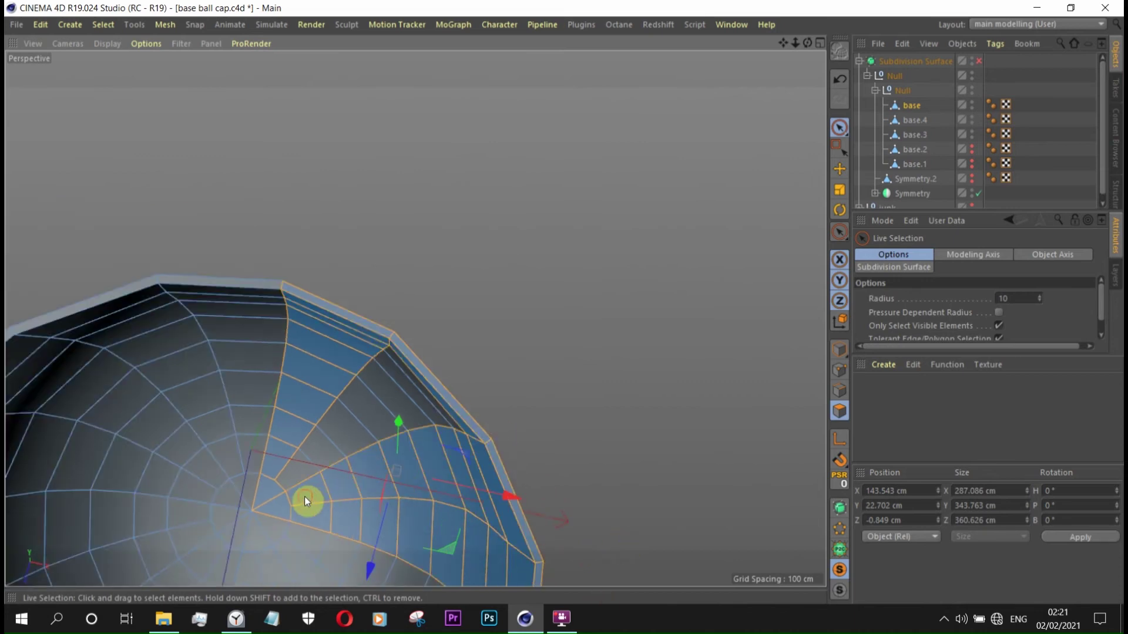
{"action": "right_click_drag", "start_coordinate": [429, 403], "coordinate": [516, 411], "text": "alt"}
{"action": "mouse_move", "coordinate": [516, 411]}
{"action": "left_mouse_down", "text": "alt"}
{"action": "mouse_move", "coordinate": [574, 377]}
{"action": "mouse_move", "coordinate": [683, 355]}
{"action": "left_mouse_up", "text": "alt"}
{"action": "right_click", "coordinate": [683, 356]}
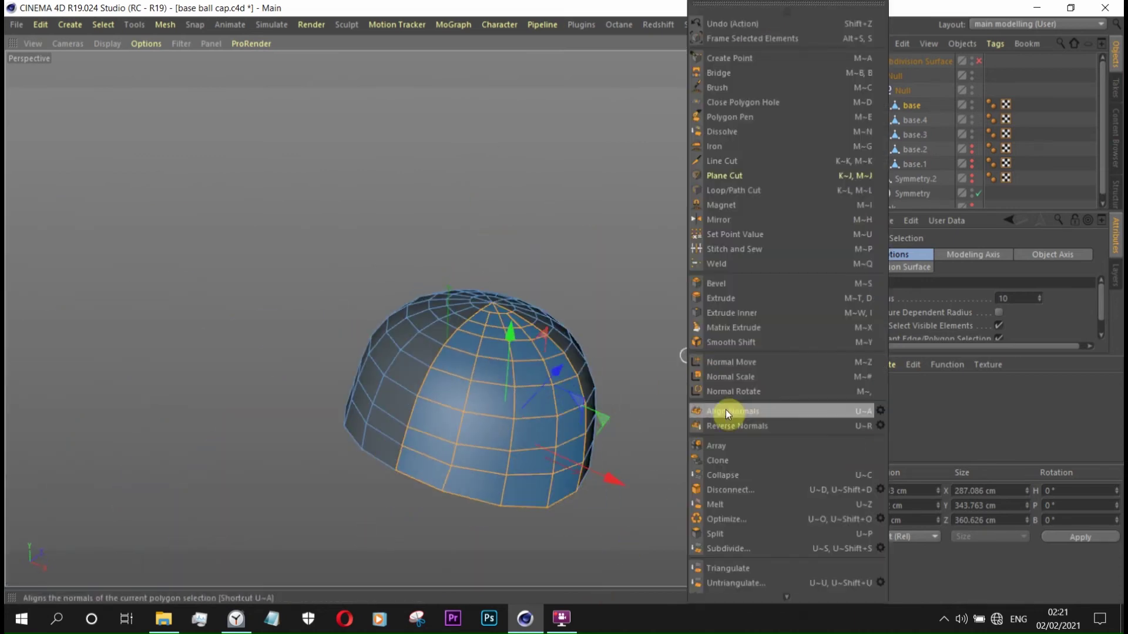
{"action": "left_click", "coordinate": [710, 514]}
- Enlarge the Object Manager to reveal junk and loop-select another vertical crown strip
{"action": "mouse_move", "coordinate": [634, 406]}
{"action": "left_mouse_down", "text": "alt"}
{"action": "mouse_move", "coordinate": [559, 378]}
{"action": "mouse_move", "coordinate": [594, 353]}
{"action": "left_mouse_up", "text": "alt"}
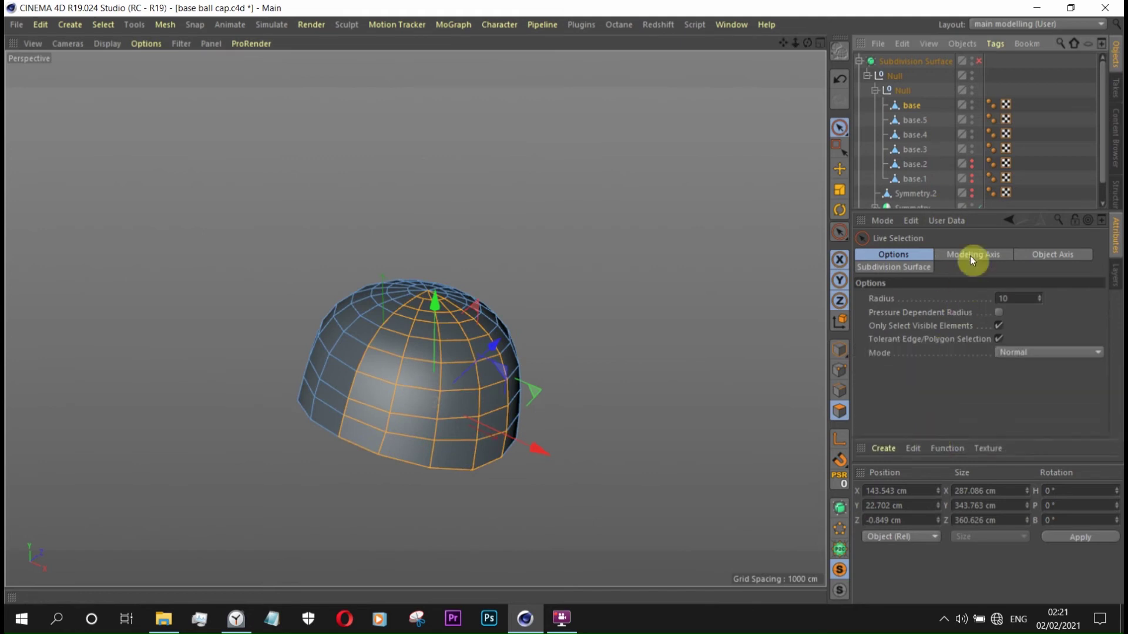
{"action": "left_click_drag", "start_coordinate": [973, 230], "coordinate": [959, 298]}
{"action": "mouse_move", "coordinate": [764, 411]}
{"action": "left_mouse_down", "text": "alt"}
{"action": "mouse_move", "coordinate": [658, 421]}
{"action": "mouse_move", "coordinate": [518, 292]}
{"action": "mouse_move", "coordinate": [327, 282]}
{"action": "left_mouse_up", "text": "alt"}
{"action": "key", "text": "u"}
{"action": "key", "text": "l"}
{"action": "left_click", "coordinate": [461, 365]}
{"action": "key", "text": "space"}
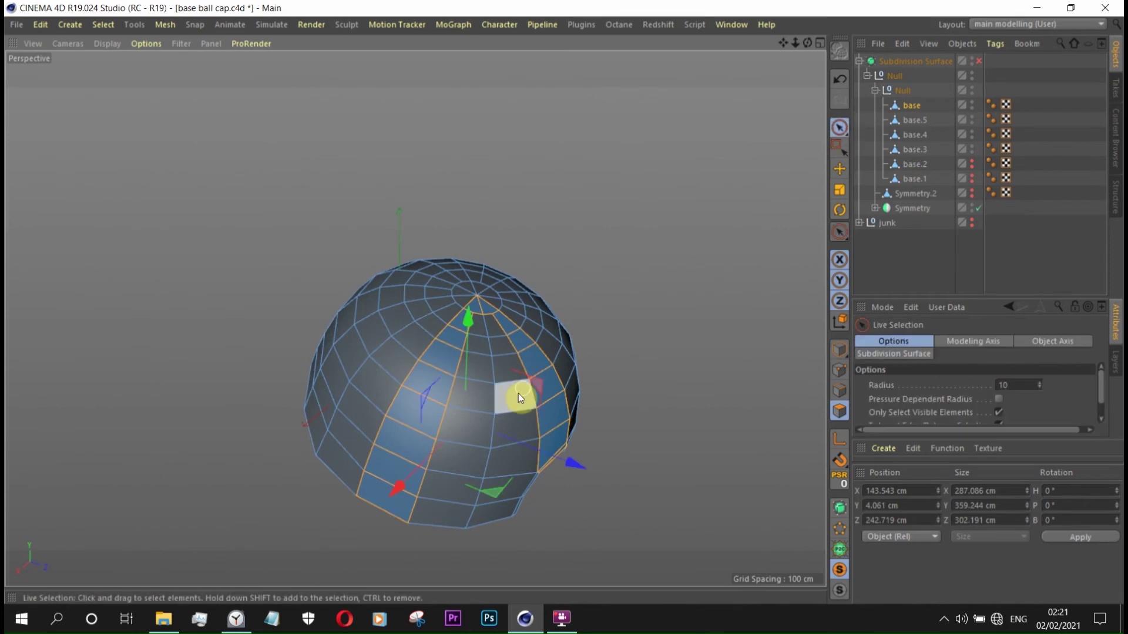
- Add two neighbouring polygon columns, split them off, and move leftover base into junk
{"action": "scroll", "coordinate": [500, 503], "scroll_direction": "up", "scroll_amount": 4}
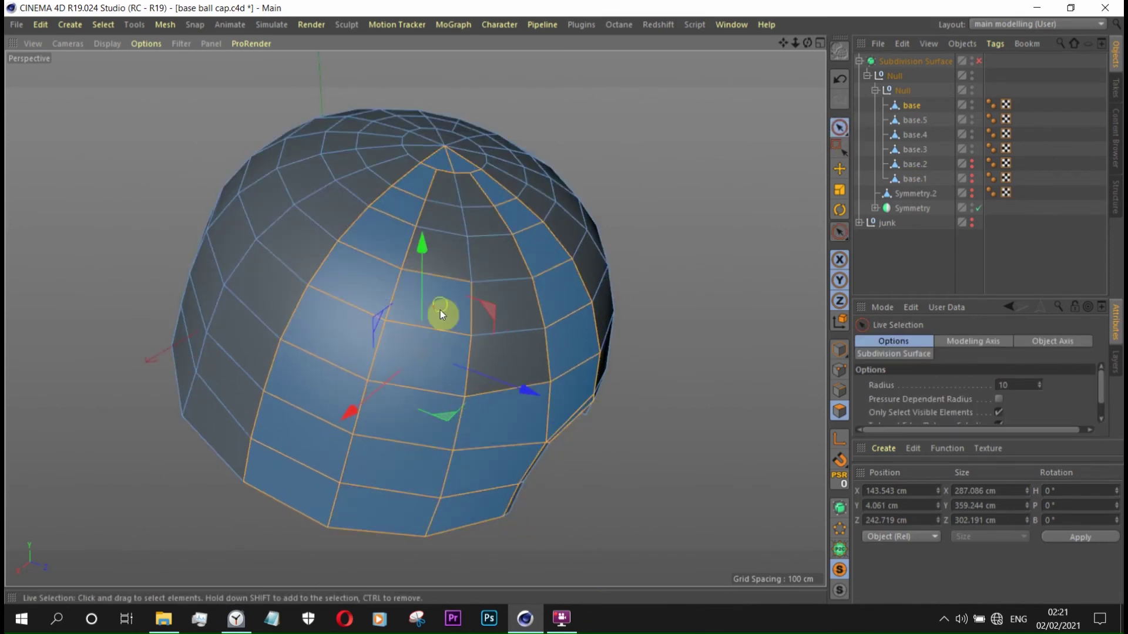
{"action": "left_click_drag", "start_coordinate": [489, 321], "coordinate": [559, 383], "text": "alt"}
{"action": "scroll", "coordinate": [450, 265], "scroll_direction": "up", "scroll_amount": 4}
{"action": "mouse_move", "coordinate": [435, 496]}
{"action": "left_mouse_down", "text": "alt"}
{"action": "mouse_move", "coordinate": [428, 351]}
{"action": "mouse_move", "coordinate": [928, 424]}
{"action": "left_mouse_up", "text": "alt"}
{"action": "left_click_drag", "start_coordinate": [237, 493], "coordinate": [263, 343], "text": "shift"}
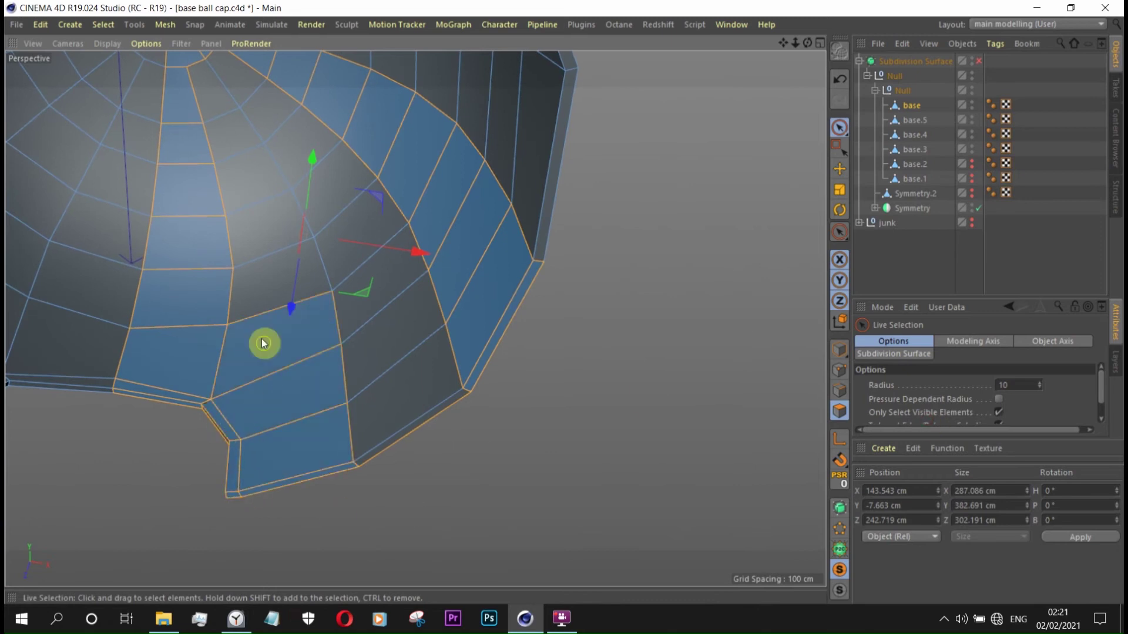
{"action": "mouse_move", "coordinate": [329, 171]}
{"action": "left_mouse_down", "text": "shift"}
{"action": "mouse_move", "coordinate": [385, 410]}
{"action": "mouse_move", "coordinate": [263, 581]}
{"action": "mouse_move", "coordinate": [288, 342]}
{"action": "mouse_move", "coordinate": [416, 340]}
{"action": "mouse_move", "coordinate": [523, 378]}
{"action": "mouse_move", "coordinate": [201, 456]}
{"action": "mouse_move", "coordinate": [624, 266]}
{"action": "left_mouse_up", "text": "shift"}
{"action": "right_click", "coordinate": [623, 266]}
{"action": "left_click_drag", "start_coordinate": [939, 120], "coordinate": [910, 235]}
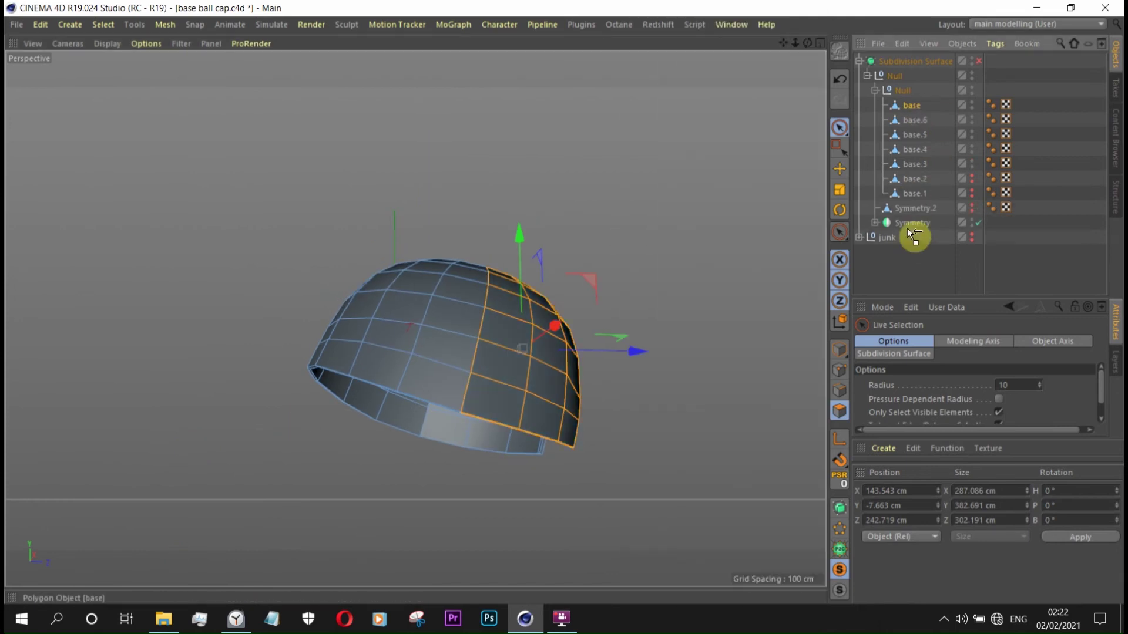
{"action": "left_click", "coordinate": [859, 223]}
- Select base.6 and solo it in the viewport, zooming in on the piece
{"action": "left_click", "coordinate": [914, 105]}
{"action": "left_click_drag", "start_coordinate": [541, 358], "coordinate": [881, 167], "text": "alt"}
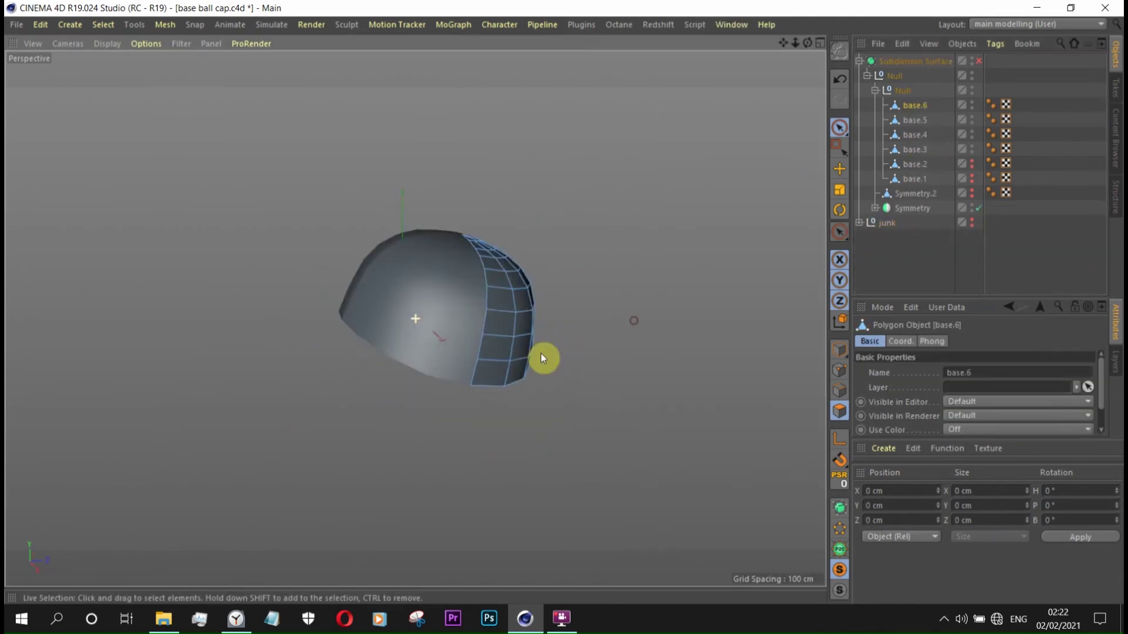
{"action": "left_click", "coordinate": [839, 590]}
{"action": "left_click", "coordinate": [839, 570]}
{"action": "left_click_drag", "start_coordinate": [529, 366], "coordinate": [516, 249], "text": "alt"}
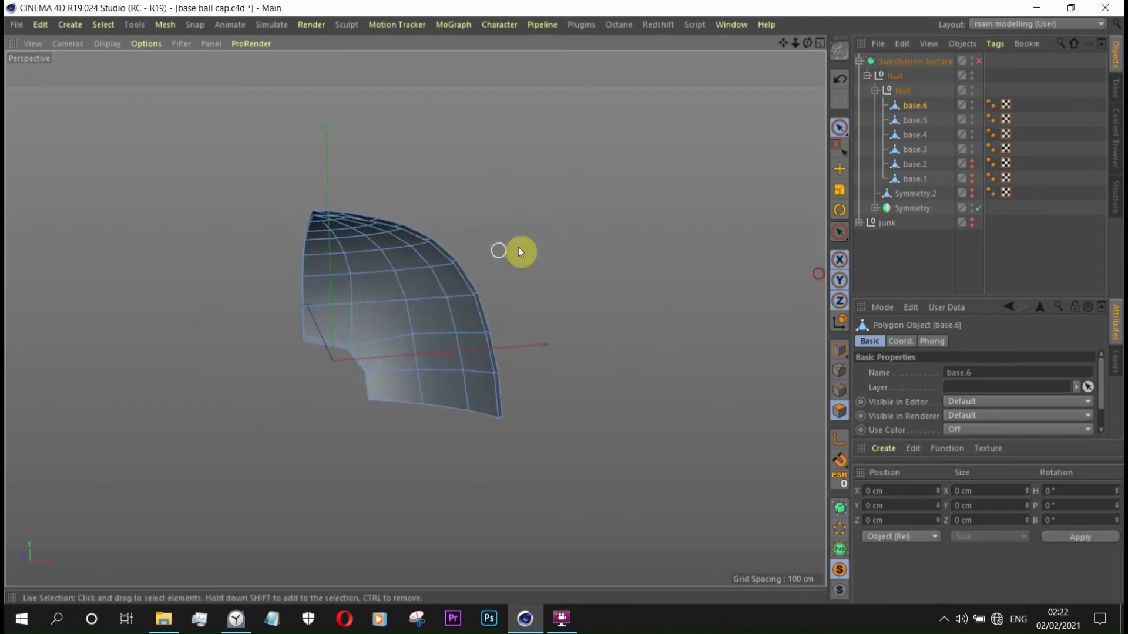
{"action": "scroll", "coordinate": [516, 249], "scroll_direction": "up", "scroll_amount": 3}
- Try the Bridge tool on base.6 while switching between Edge and Polygon modes
{"action": "right_click", "coordinate": [599, 235]}
{"action": "left_click", "coordinate": [650, 113]}
{"action": "left_click", "coordinate": [840, 390]}
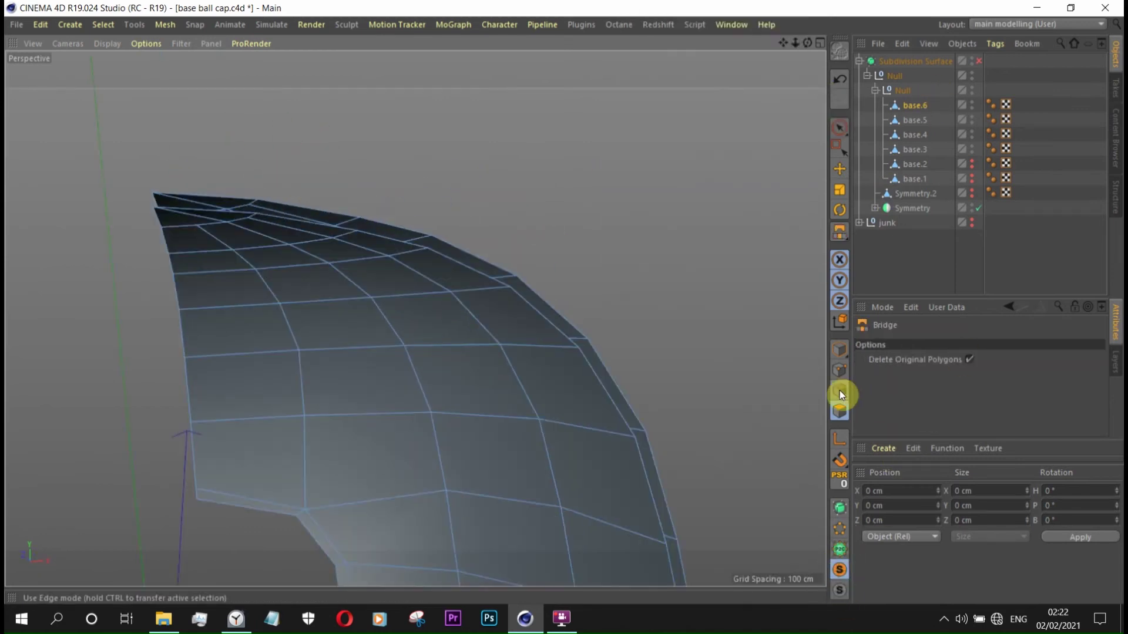
{"action": "left_click_drag", "start_coordinate": [400, 174], "coordinate": [484, 207], "text": "alt"}
{"action": "scroll", "coordinate": [484, 207], "scroll_direction": "up", "scroll_amount": 3}
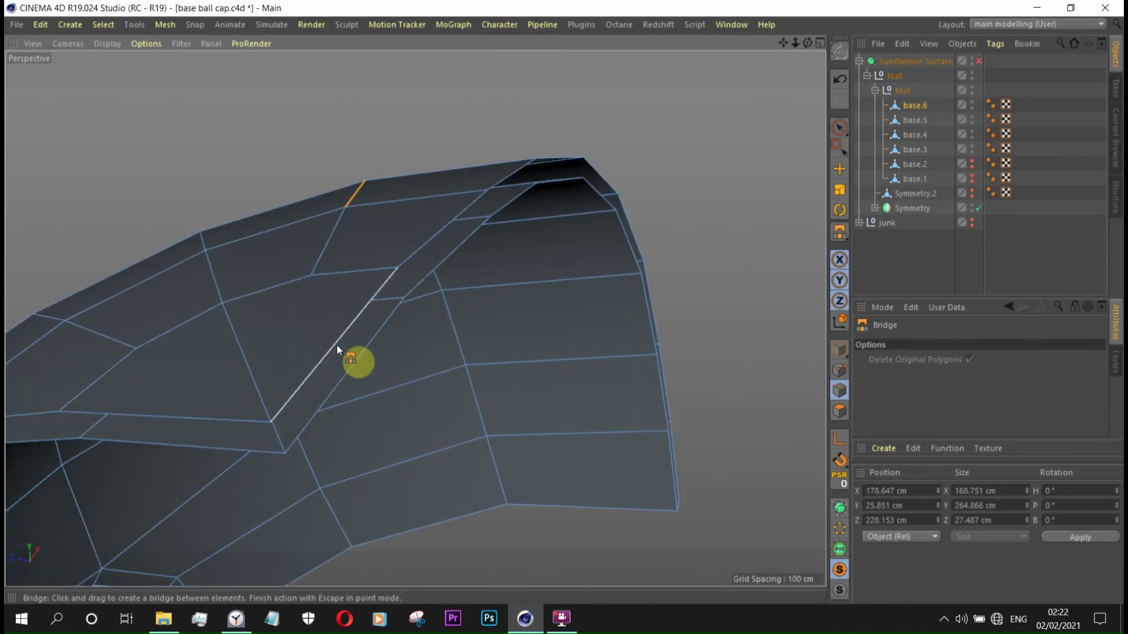
{"action": "left_click", "coordinate": [840, 169]}
{"action": "left_click", "coordinate": [840, 411]}
- Pick the Stitch and Sew tool, then dismiss it and return to Polygon mode with Move
{"action": "left_click_drag", "start_coordinate": [268, 327], "coordinate": [489, 298], "text": "alt"}
{"action": "right_click", "coordinate": [597, 291]}
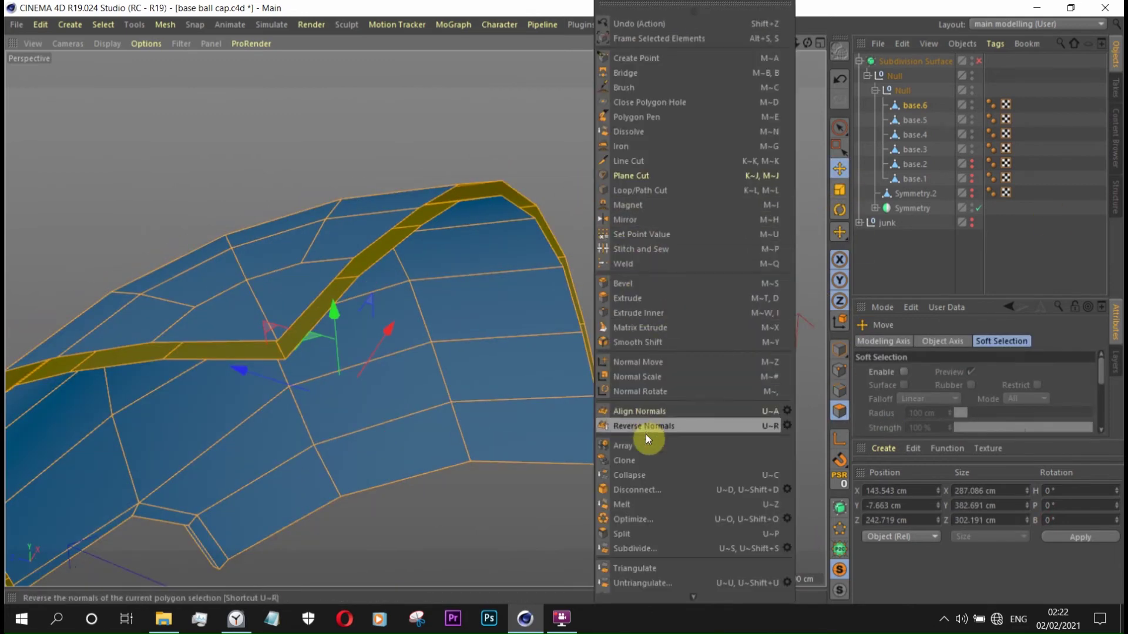
{"action": "left_click", "coordinate": [640, 249]}
{"action": "mouse_move", "coordinate": [279, 343]}
{"action": "left_mouse_down", "text": "alt"}
{"action": "mouse_move", "coordinate": [435, 306]}
{"action": "mouse_move", "coordinate": [390, 320]}
{"action": "mouse_move", "coordinate": [428, 330]}
{"action": "mouse_move", "coordinate": [335, 235]}
{"action": "mouse_move", "coordinate": [527, 172]}
{"action": "left_mouse_up", "text": "alt"}
{"action": "right_click", "coordinate": [526, 171]}
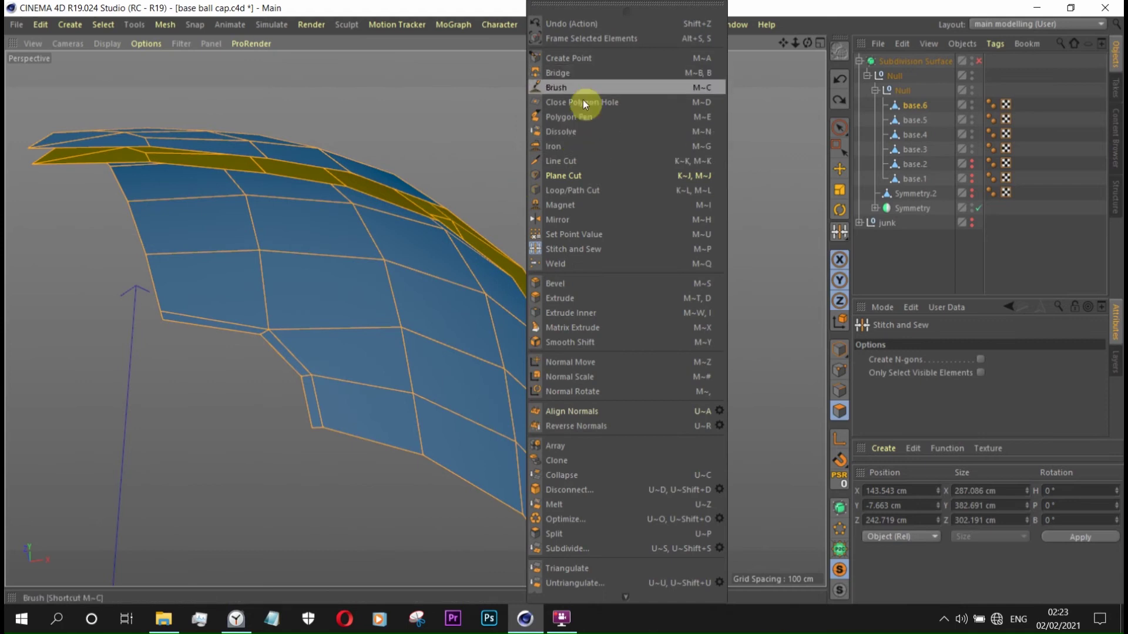
{"action": "left_click", "coordinate": [817, 242]}
{"action": "left_click", "coordinate": [841, 409]}
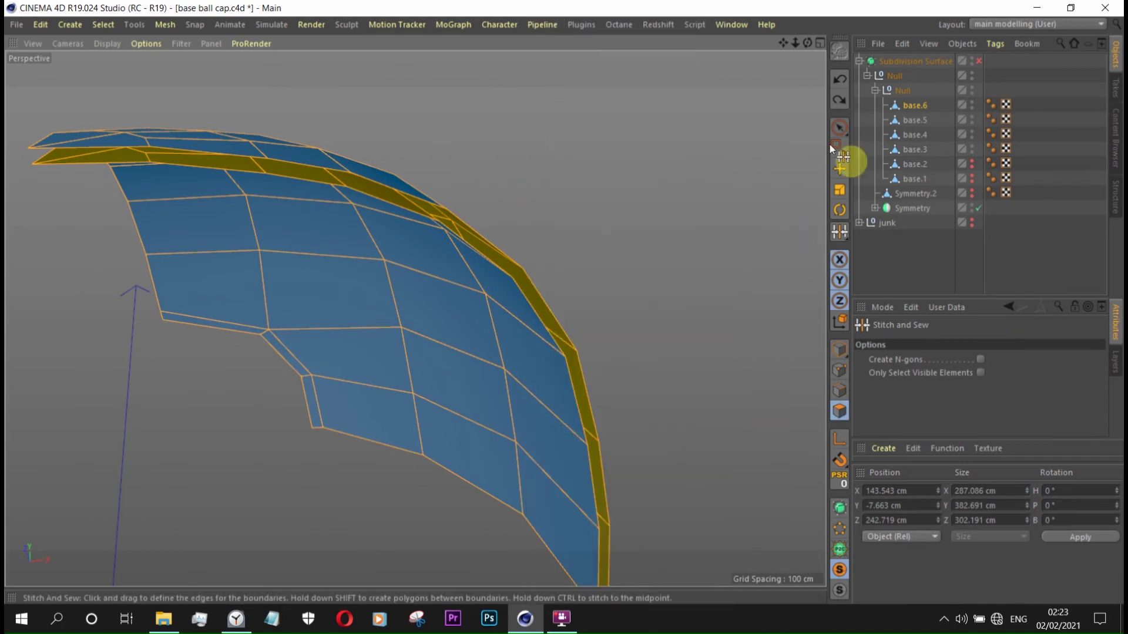
{"action": "left_click", "coordinate": [839, 169]}
- Attempt a first bridge between border edges on base.6's underside in Edge mode
{"action": "right_click", "coordinate": [693, 152]}
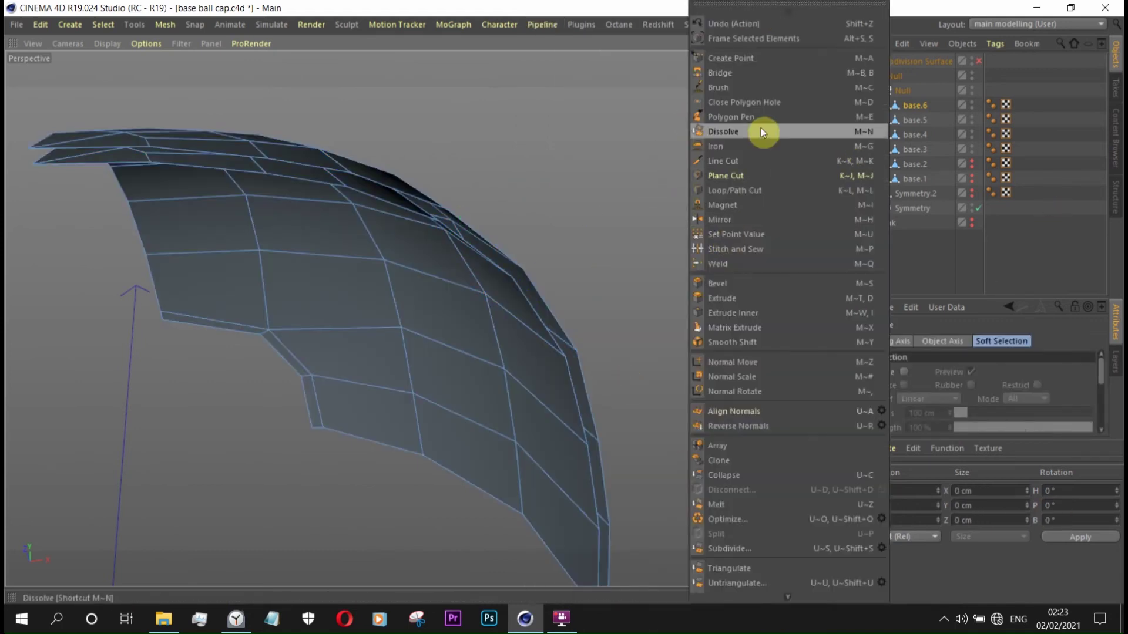
{"action": "left_click", "coordinate": [741, 73]}
{"action": "left_click_drag", "start_coordinate": [294, 132], "coordinate": [279, 172], "text": "alt"}
{"action": "key", "text": "Return"}
{"action": "left_click_drag", "start_coordinate": [358, 207], "coordinate": [282, 221]}
{"action": "mouse_move", "coordinate": [354, 174]}
{"action": "left_mouse_down", "text": "alt"}
{"action": "mouse_move", "coordinate": [390, 119]}
{"action": "mouse_move", "coordinate": [386, 143]}
{"action": "mouse_move", "coordinate": [541, 144]}
{"action": "mouse_move", "coordinate": [389, 147]}
{"action": "left_mouse_up", "text": "alt"}
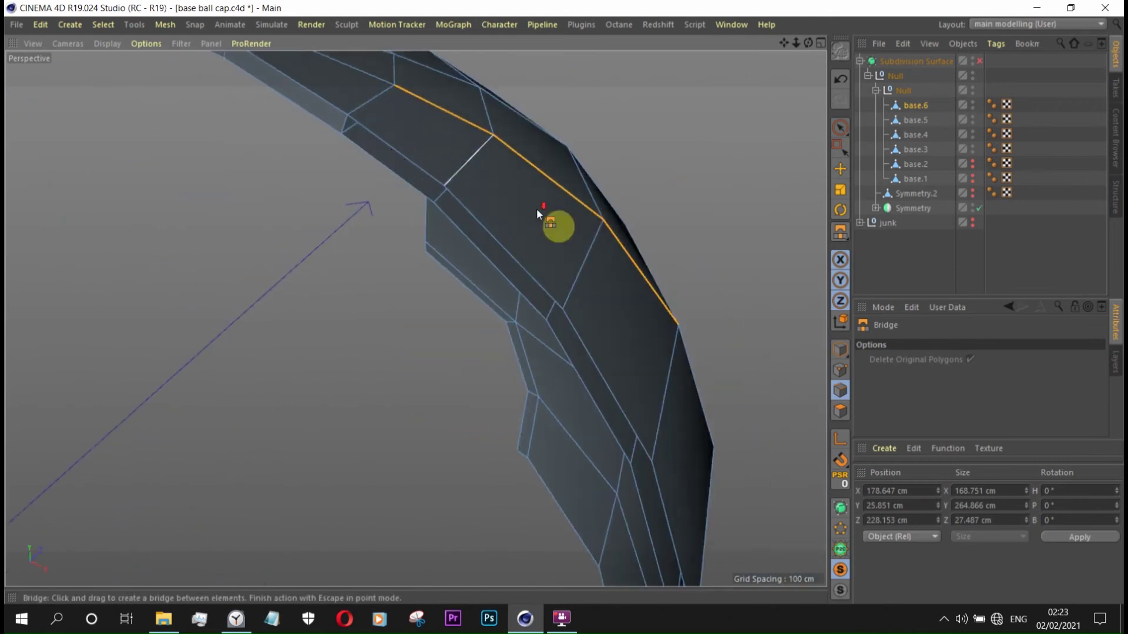
- Bridge an open border gap on base.6 with a new polygon
{"action": "left_click", "coordinate": [840, 169]}
{"action": "right_click", "coordinate": [699, 146]}
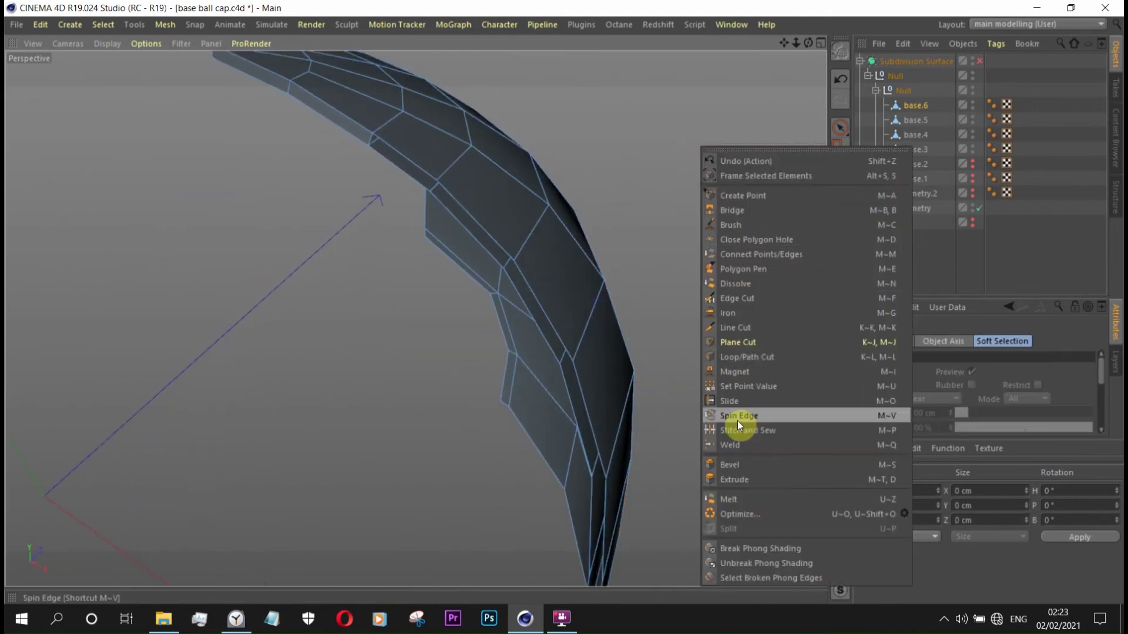
{"action": "left_click", "coordinate": [742, 212]}
{"action": "mouse_move", "coordinate": [417, 149]}
{"action": "left_mouse_down", "text": "alt"}
{"action": "mouse_move", "coordinate": [446, 176]}
{"action": "mouse_move", "coordinate": [437, 190]}
{"action": "left_mouse_up", "text": "alt"}
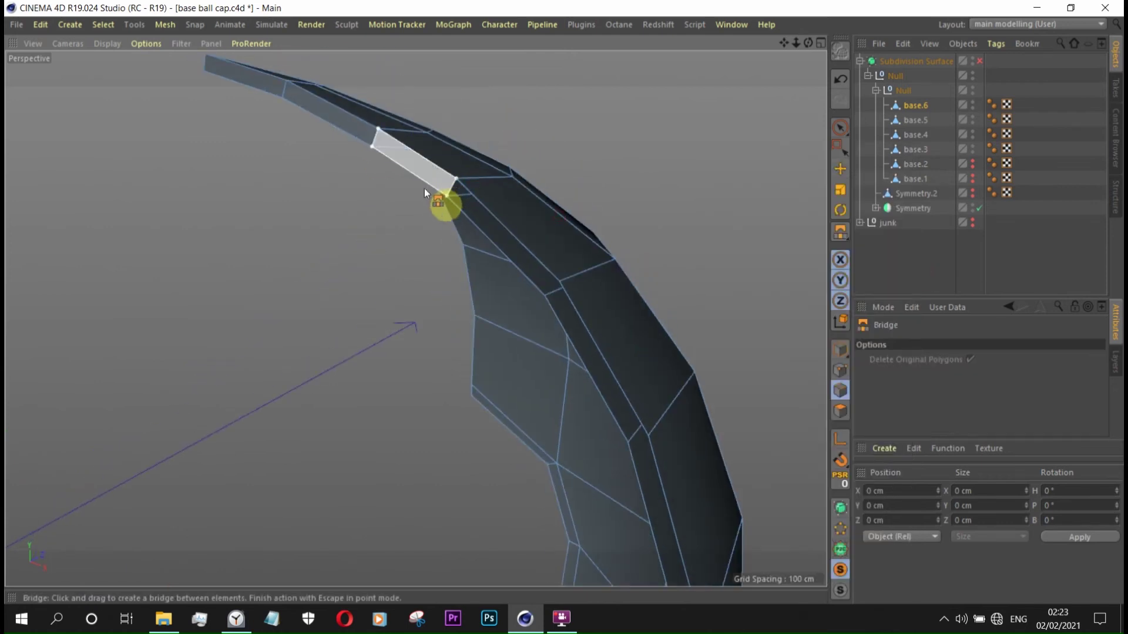
{"action": "mouse_move", "coordinate": [503, 235]}
{"action": "left_mouse_down", "text": "alt"}
{"action": "mouse_move", "coordinate": [557, 337]}
{"action": "mouse_move", "coordinate": [561, 307]}
{"action": "left_mouse_up", "text": "alt"}
{"action": "mouse_move", "coordinate": [562, 306]}
{"action": "right_mouse_down", "text": "alt"}
{"action": "mouse_move", "coordinate": [707, 504]}
{"action": "mouse_move", "coordinate": [545, 413]}
{"action": "right_mouse_up", "text": "alt"}
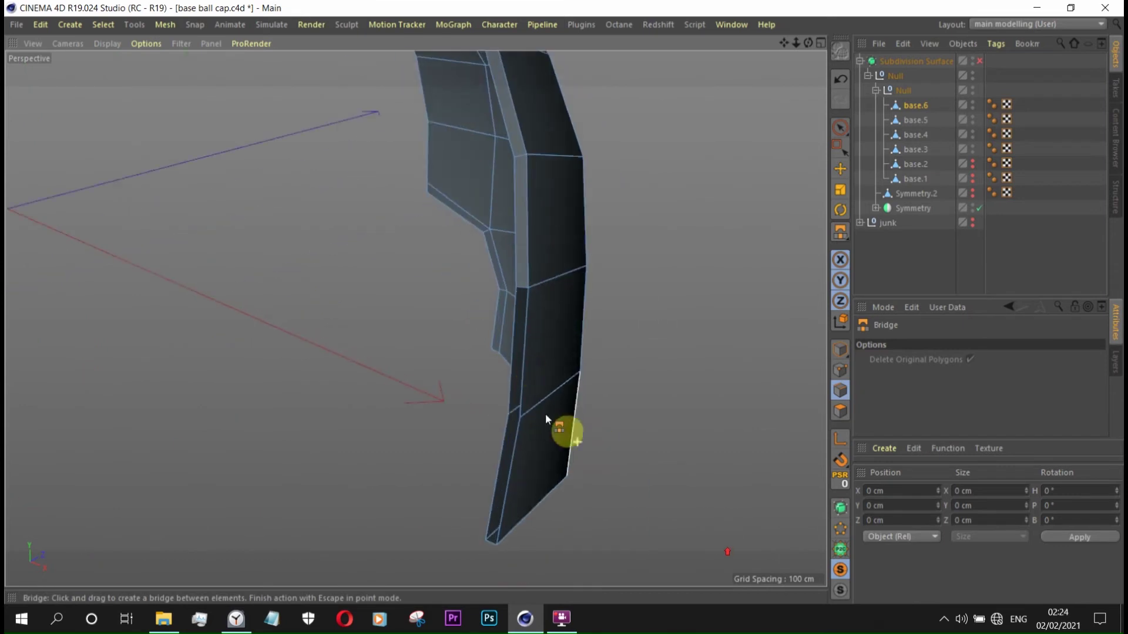
{"action": "mouse_move", "coordinate": [502, 448]}
{"action": "left_mouse_down", "text": "alt"}
{"action": "mouse_move", "coordinate": [496, 315]}
{"action": "mouse_move", "coordinate": [795, 281]}
{"action": "left_mouse_up", "text": "alt"}
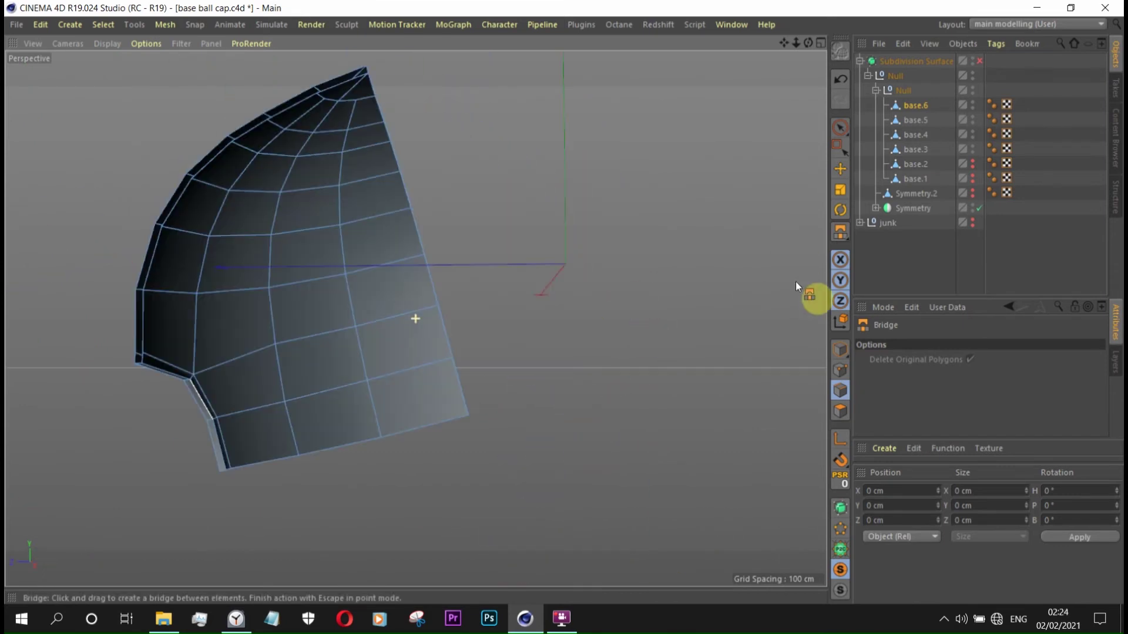
{"action": "right_click_drag", "start_coordinate": [795, 280], "coordinate": [319, 205], "text": "alt"}
- Bridge the remaining gaps along the top and lower borders, then unsolo base.6
{"action": "mouse_move", "coordinate": [318, 206]}
{"action": "left_mouse_down"}
{"action": "mouse_move", "coordinate": [322, 234]}
{"action": "mouse_move", "coordinate": [271, 259]}
{"action": "left_mouse_up"}
{"action": "mouse_move", "coordinate": [271, 259]}
{"action": "right_mouse_down", "text": "alt"}
{"action": "mouse_move", "coordinate": [579, 211]}
{"action": "mouse_move", "coordinate": [302, 262]}
{"action": "mouse_move", "coordinate": [337, 294]}
{"action": "right_mouse_up", "text": "alt"}
{"action": "left_click_drag", "start_coordinate": [337, 295], "coordinate": [422, 113], "text": "alt"}
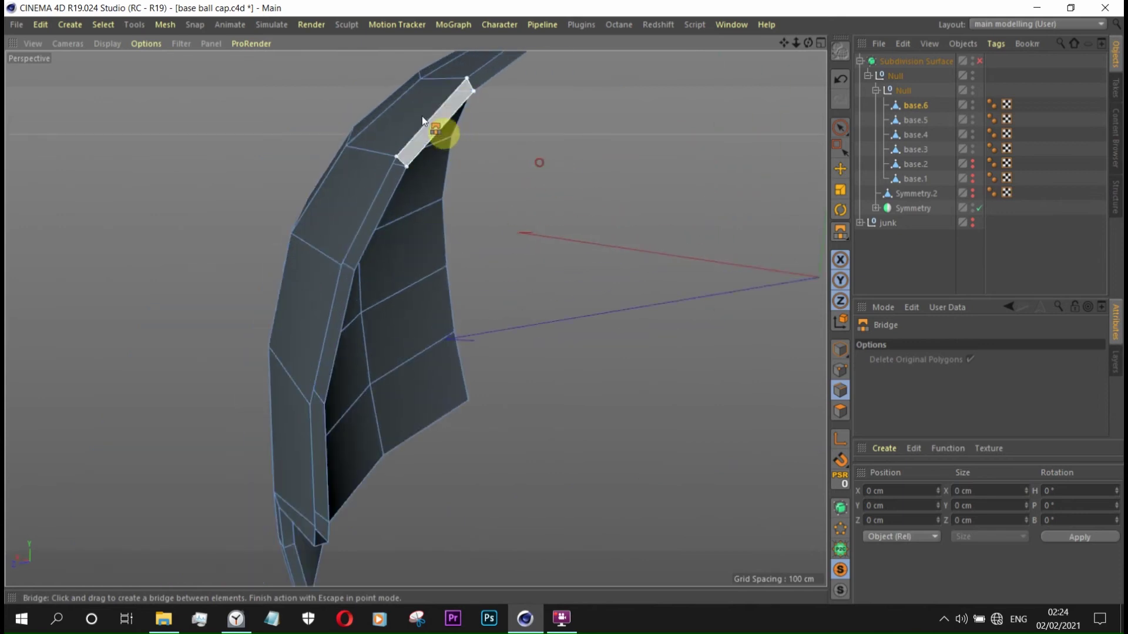
{"action": "mouse_move", "coordinate": [340, 331]}
{"action": "left_mouse_down"}
{"action": "mouse_move", "coordinate": [323, 327]}
{"action": "mouse_move", "coordinate": [336, 389]}
{"action": "mouse_move", "coordinate": [325, 451]}
{"action": "mouse_move", "coordinate": [340, 444]}
{"action": "mouse_move", "coordinate": [331, 495]}
{"action": "mouse_move", "coordinate": [378, 358]}
{"action": "mouse_move", "coordinate": [521, 188]}
{"action": "mouse_move", "coordinate": [434, 541]}
{"action": "mouse_move", "coordinate": [504, 435]}
{"action": "mouse_move", "coordinate": [299, 276]}
{"action": "mouse_move", "coordinate": [679, 442]}
{"action": "left_mouse_up"}
{"action": "left_click", "coordinate": [840, 591]}
- Select base.5 and solo it, orbiting to view the whole curved panel
{"action": "left_click", "coordinate": [915, 120]}
{"action": "left_click", "coordinate": [840, 570]}
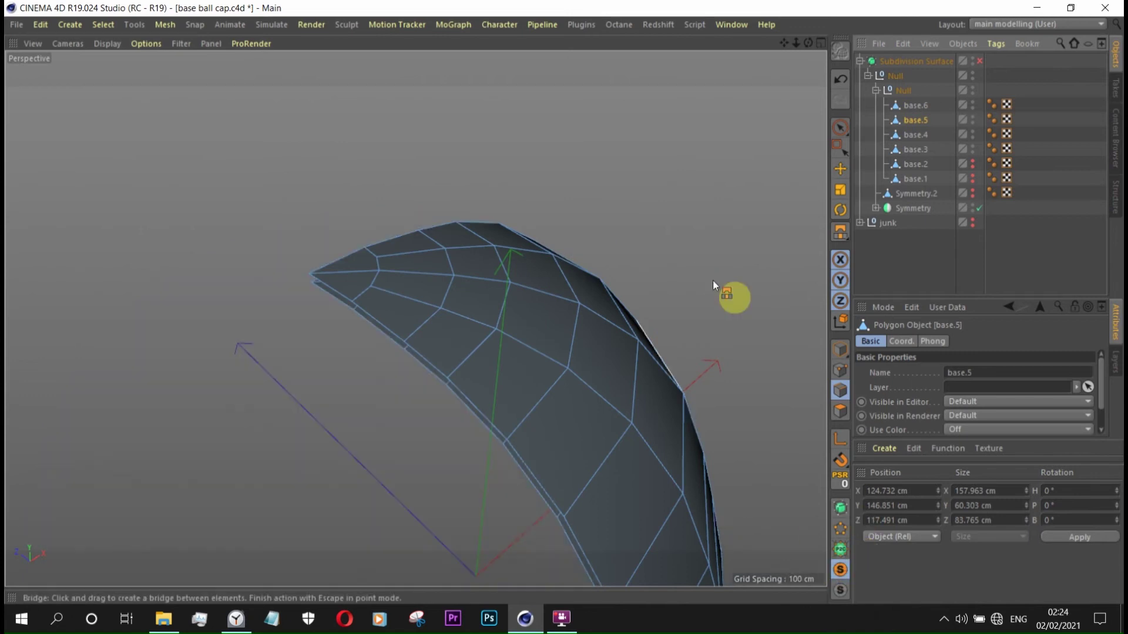
{"action": "scroll", "coordinate": [309, 348], "scroll_direction": "up", "scroll_amount": 3}
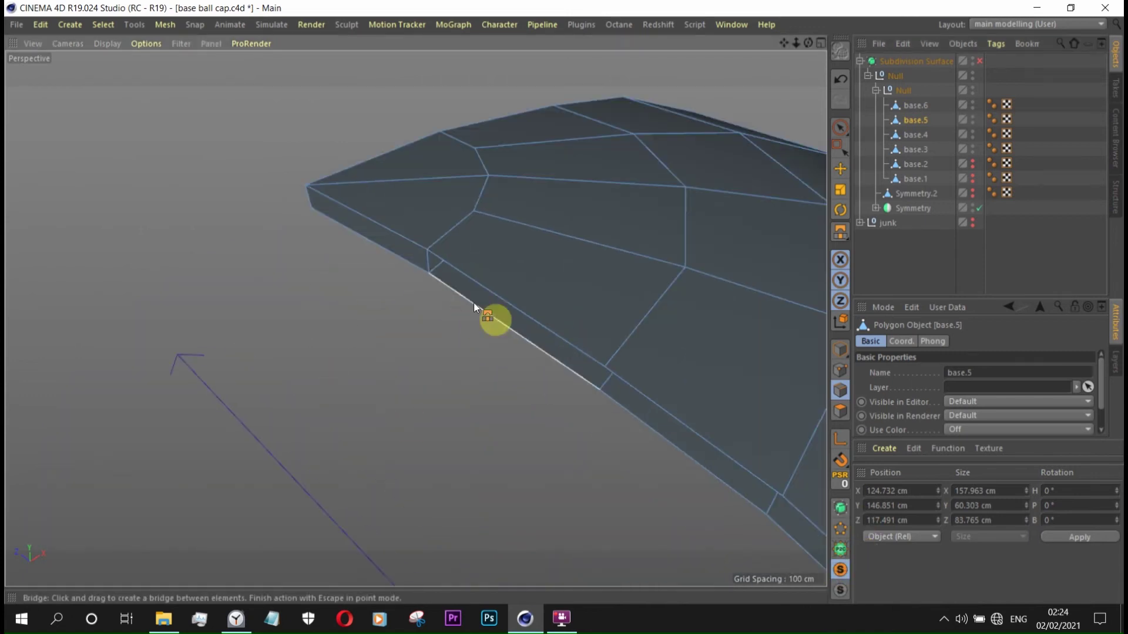
{"action": "mouse_move", "coordinate": [465, 275]}
{"action": "left_mouse_down", "text": "alt"}
{"action": "mouse_move", "coordinate": [370, 188]}
{"action": "mouse_move", "coordinate": [420, 243]}
{"action": "left_mouse_up", "text": "alt"}
{"action": "mouse_move", "coordinate": [520, 342]}
{"action": "left_mouse_down", "text": "alt"}
{"action": "mouse_move", "coordinate": [597, 214]}
{"action": "mouse_move", "coordinate": [561, 403]}
{"action": "mouse_move", "coordinate": [528, 409]}
{"action": "mouse_move", "coordinate": [674, 534]}
{"action": "left_mouse_up", "text": "alt"}
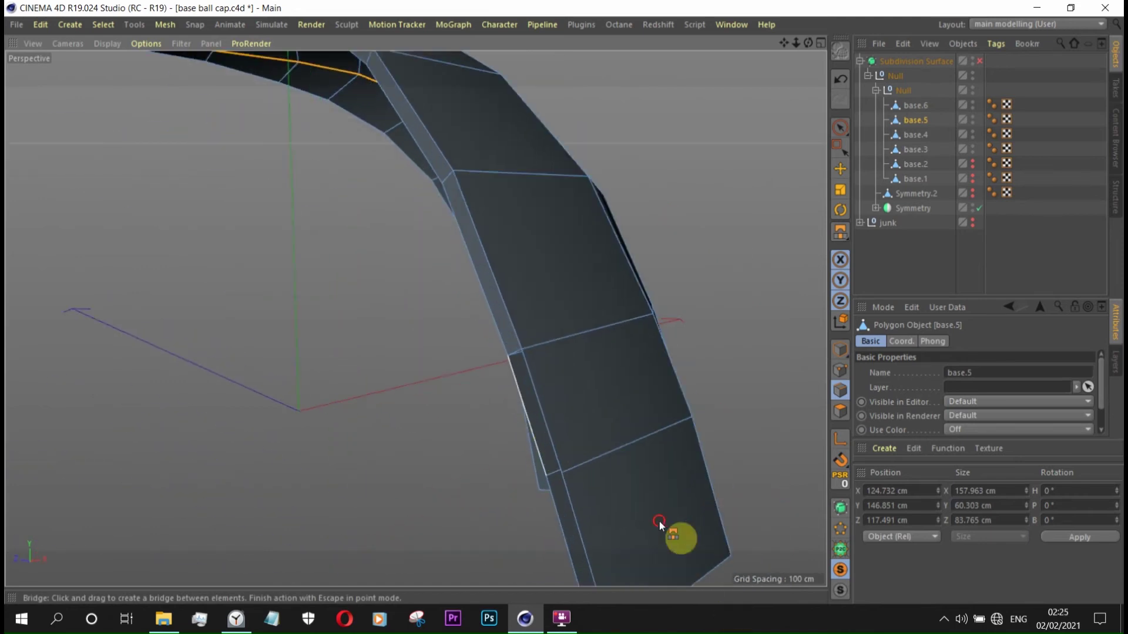
{"action": "mouse_move", "coordinate": [597, 536]}
{"action": "left_mouse_down", "text": "alt"}
{"action": "mouse_move", "coordinate": [414, 262]}
{"action": "mouse_move", "coordinate": [721, 234]}
{"action": "mouse_move", "coordinate": [422, 281]}
{"action": "mouse_move", "coordinate": [288, 262]}
{"action": "mouse_move", "coordinate": [372, 289]}
{"action": "mouse_move", "coordinate": [386, 366]}
{"action": "mouse_move", "coordinate": [273, 385]}
{"action": "mouse_move", "coordinate": [256, 276]}
{"action": "mouse_move", "coordinate": [305, 252]}
{"action": "left_mouse_up", "text": "alt"}
- Bridge base.5's open rim gaps with new polygons, including one triangle
{"action": "left_click", "coordinate": [837, 168]}
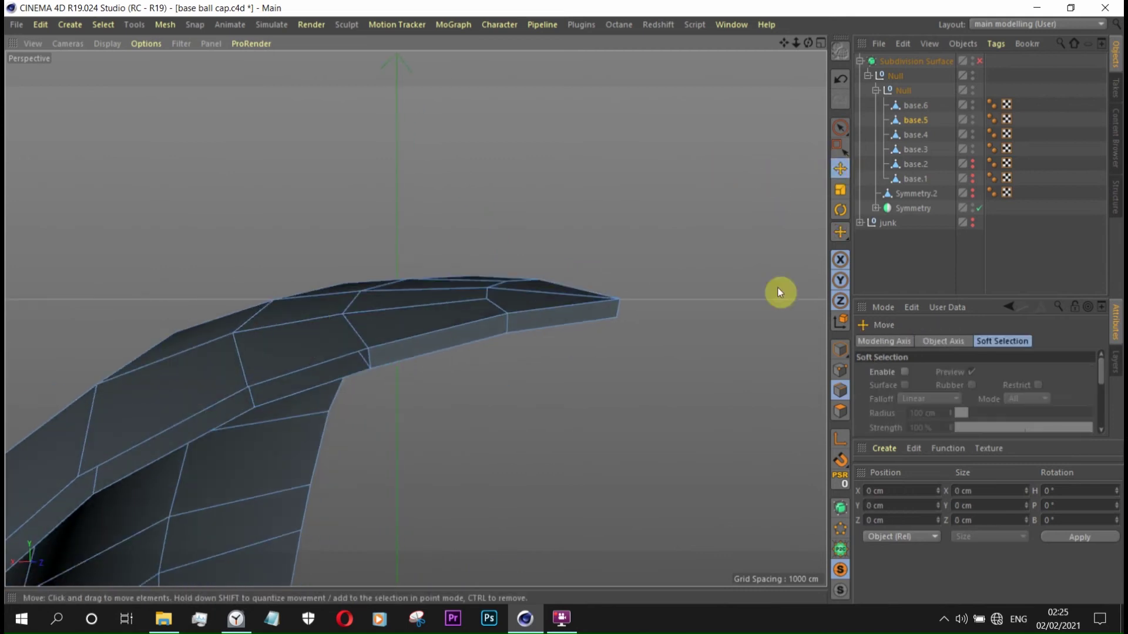
{"action": "right_click", "coordinate": [596, 200]}
{"action": "left_click", "coordinate": [632, 227]}
{"action": "mouse_move", "coordinate": [376, 358]}
{"action": "left_mouse_down"}
{"action": "mouse_move", "coordinate": [322, 382]}
{"action": "mouse_move", "coordinate": [268, 386]}
{"action": "mouse_move", "coordinate": [417, 248]}
{"action": "left_mouse_up"}
{"action": "left_click_drag", "start_coordinate": [306, 311], "coordinate": [221, 386]}
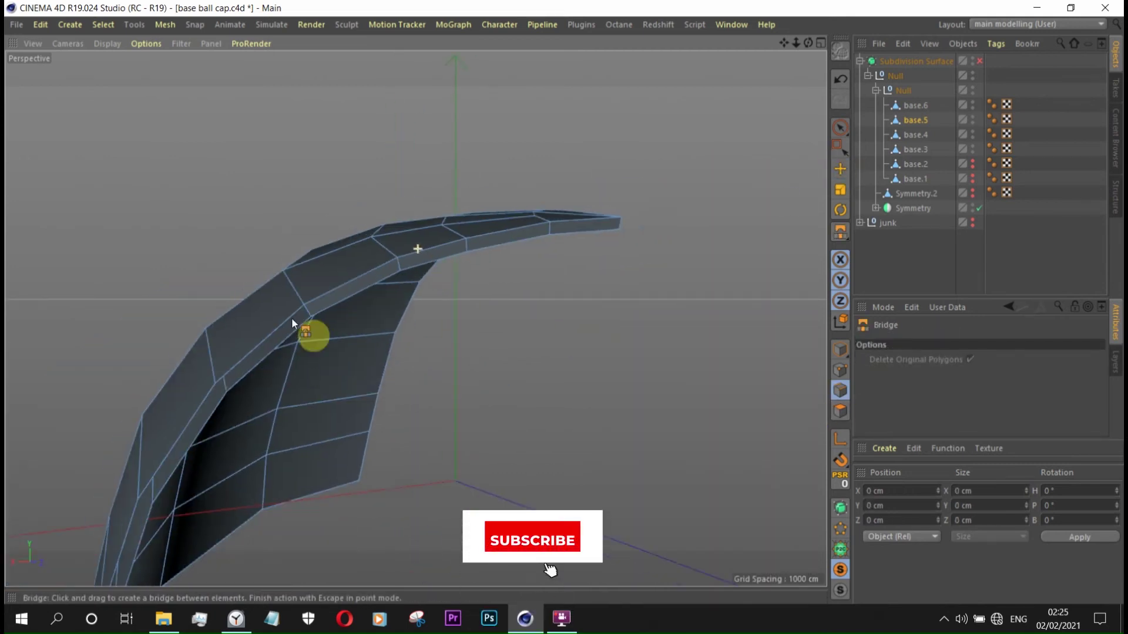
{"action": "mouse_move", "coordinate": [256, 342]}
{"action": "left_mouse_down", "text": "alt"}
{"action": "mouse_move", "coordinate": [248, 405]}
{"action": "mouse_move", "coordinate": [234, 404]}
{"action": "mouse_move", "coordinate": [319, 305]}
{"action": "mouse_move", "coordinate": [278, 498]}
{"action": "mouse_move", "coordinate": [256, 509]}
{"action": "left_mouse_up", "text": "alt"}
{"action": "mouse_move", "coordinate": [297, 433]}
{"action": "left_mouse_down", "text": "alt"}
{"action": "mouse_move", "coordinate": [221, 488]}
{"action": "mouse_move", "coordinate": [139, 319]}
{"action": "left_mouse_up", "text": "alt"}
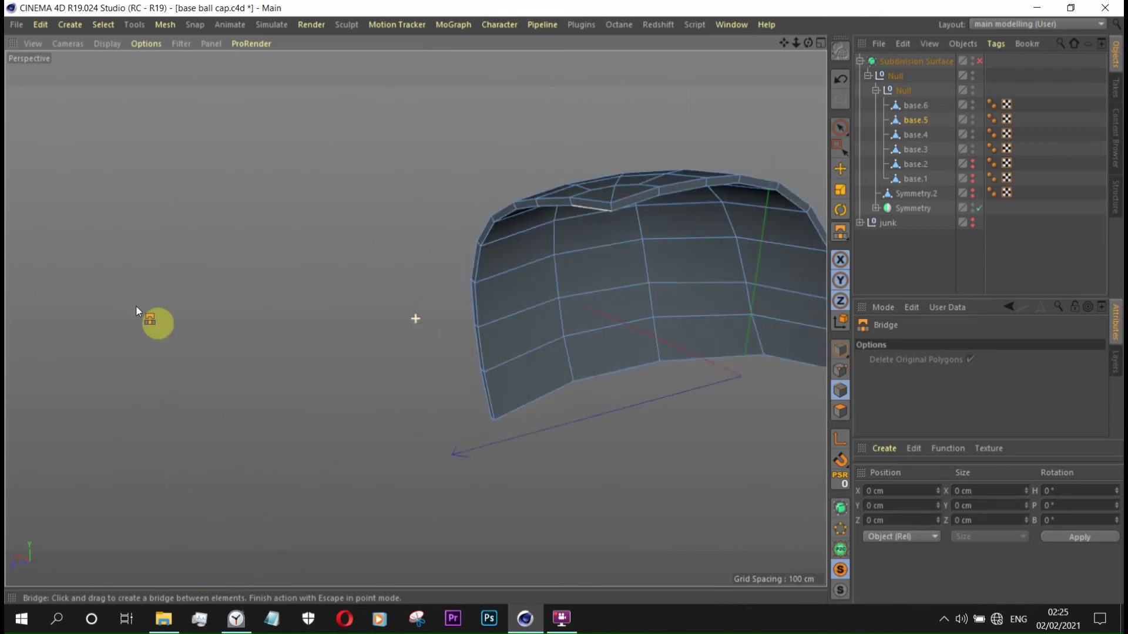
{"action": "left_click", "coordinate": [887, 340]}
- Bridge the first rim gaps on base.4 with polygon strips
{"action": "mouse_move", "coordinate": [470, 329]}
{"action": "left_mouse_down", "text": "alt"}
{"action": "mouse_move", "coordinate": [526, 280]}
{"action": "mouse_move", "coordinate": [588, 197]}
{"action": "mouse_move", "coordinate": [722, 162]}
{"action": "mouse_move", "coordinate": [692, 220]}
{"action": "left_mouse_up", "text": "alt"}
{"action": "mouse_move", "coordinate": [567, 239]}
{"action": "left_mouse_down"}
{"action": "mouse_move", "coordinate": [658, 253]}
{"action": "mouse_move", "coordinate": [642, 254]}
{"action": "left_mouse_up"}
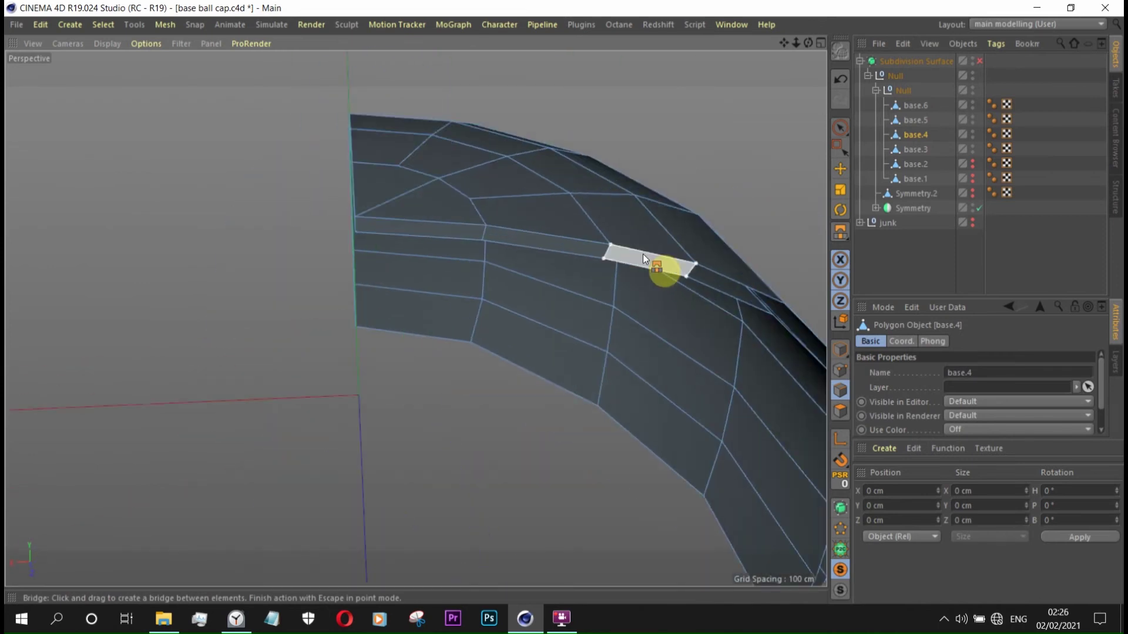
{"action": "mouse_move", "coordinate": [708, 282]}
{"action": "left_mouse_down", "text": "alt"}
{"action": "mouse_move", "coordinate": [586, 327]}
{"action": "mouse_move", "coordinate": [575, 256]}
{"action": "mouse_move", "coordinate": [577, 286]}
{"action": "left_mouse_up", "text": "alt"}
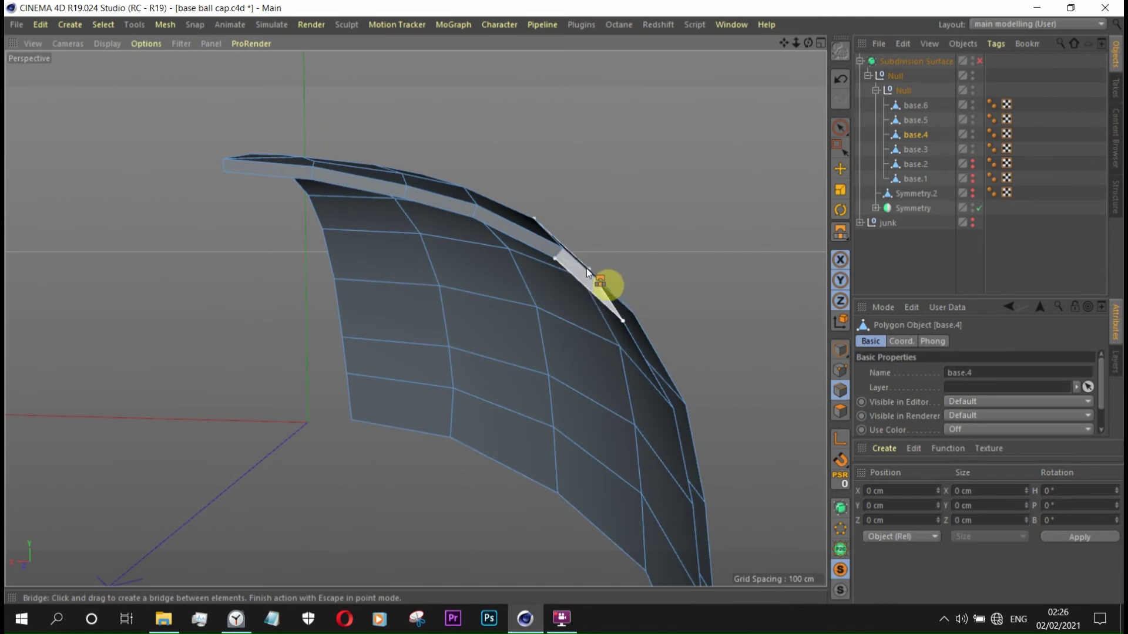
{"action": "mouse_move", "coordinate": [625, 303]}
{"action": "left_mouse_down"}
{"action": "mouse_move", "coordinate": [615, 310]}
{"action": "mouse_move", "coordinate": [617, 298]}
{"action": "mouse_move", "coordinate": [588, 290]}
{"action": "left_mouse_up"}
{"action": "scroll", "coordinate": [583, 333], "scroll_direction": "up", "scroll_amount": 3}
{"action": "scroll", "coordinate": [584, 332], "scroll_direction": "down", "scroll_amount": 3}
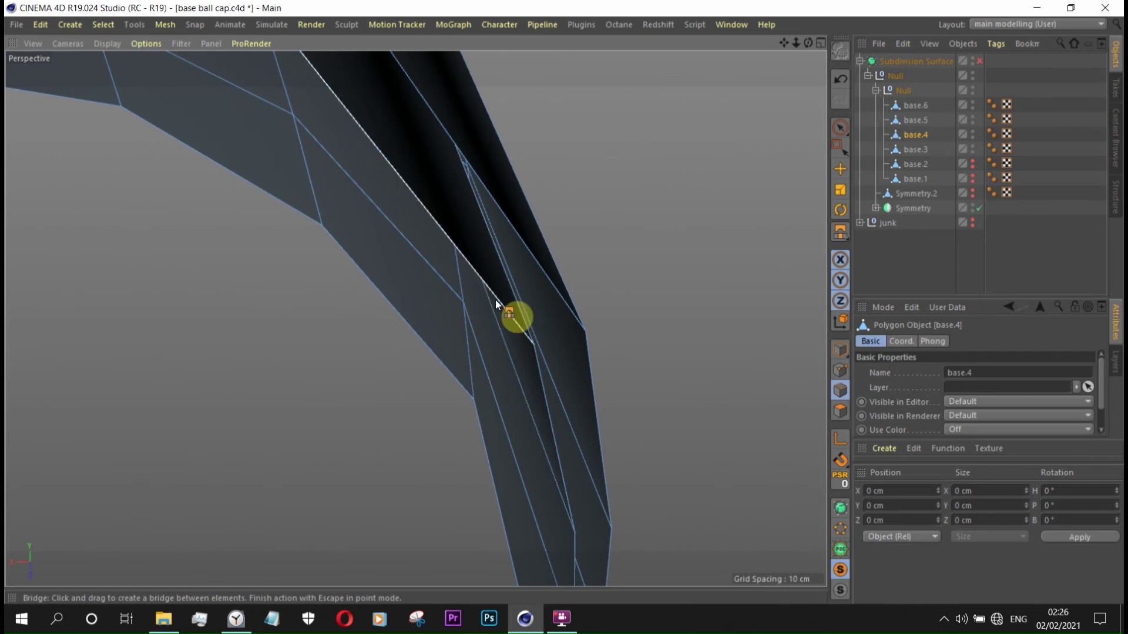
{"action": "left_click_drag", "start_coordinate": [495, 300], "coordinate": [559, 327], "text": "alt"}
- Bridge base.4's bottom and side rim gaps and save the file
{"action": "mouse_move", "coordinate": [575, 459]}
{"action": "left_mouse_down"}
{"action": "mouse_move", "coordinate": [592, 542]}
{"action": "mouse_move", "coordinate": [531, 246]}
{"action": "mouse_move", "coordinate": [495, 244]}
{"action": "left_mouse_up"}
{"action": "scroll", "coordinate": [530, 241], "scroll_direction": "up", "scroll_amount": 3}
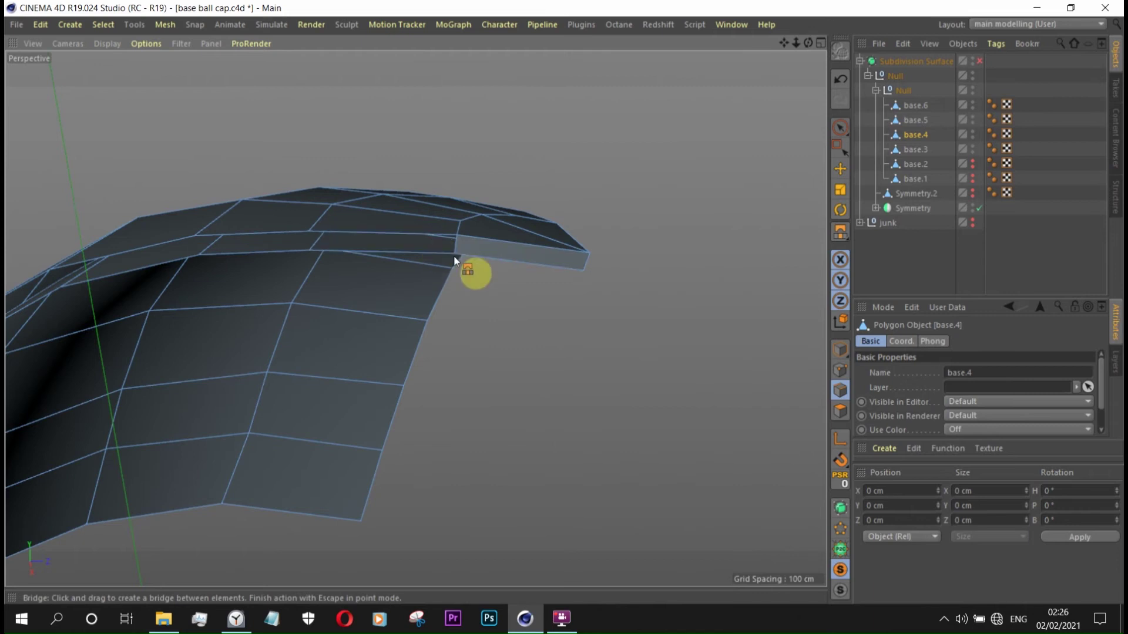
{"action": "mouse_move", "coordinate": [388, 253]}
{"action": "left_mouse_down"}
{"action": "mouse_move", "coordinate": [382, 234]}
{"action": "mouse_move", "coordinate": [297, 252]}
{"action": "left_mouse_up"}
{"action": "mouse_move", "coordinate": [379, 240]}
{"action": "left_mouse_down", "text": "alt"}
{"action": "mouse_move", "coordinate": [351, 267]}
{"action": "mouse_move", "coordinate": [297, 280]}
{"action": "mouse_move", "coordinate": [329, 301]}
{"action": "mouse_move", "coordinate": [277, 312]}
{"action": "mouse_move", "coordinate": [325, 340]}
{"action": "mouse_move", "coordinate": [321, 323]}
{"action": "mouse_move", "coordinate": [282, 374]}
{"action": "mouse_move", "coordinate": [334, 320]}
{"action": "mouse_move", "coordinate": [299, 411]}
{"action": "left_mouse_up", "text": "alt"}
{"action": "mouse_move", "coordinate": [261, 463]}
{"action": "left_mouse_down"}
{"action": "mouse_move", "coordinate": [241, 454]}
{"action": "mouse_move", "coordinate": [302, 432]}
{"action": "mouse_move", "coordinate": [345, 395]}
{"action": "mouse_move", "coordinate": [325, 424]}
{"action": "mouse_move", "coordinate": [350, 360]}
{"action": "mouse_move", "coordinate": [262, 425]}
{"action": "mouse_move", "coordinate": [227, 402]}
{"action": "left_mouse_up"}
{"action": "key", "text": "ctrl+s"}
{"action": "left_click", "coordinate": [839, 587]}
- Solo base.3 and bridge its first rim gaps
{"action": "left_click", "coordinate": [915, 149]}
{"action": "left_click", "coordinate": [840, 587]}
{"action": "left_click_drag", "start_coordinate": [551, 343], "coordinate": [667, 526], "text": "alt"}
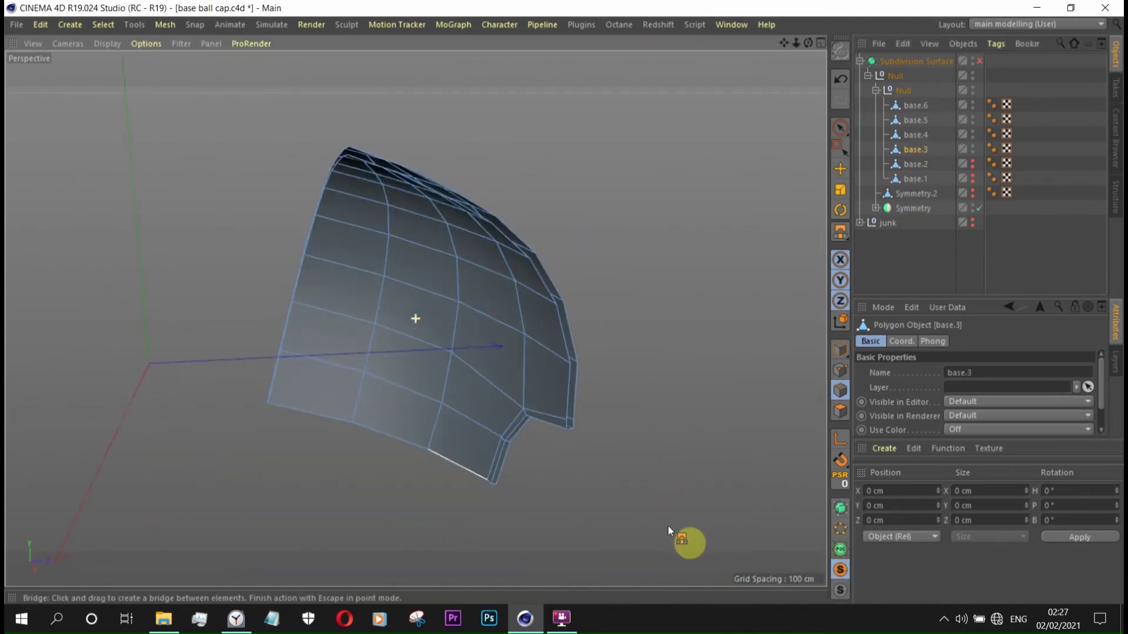
{"action": "scroll", "coordinate": [559, 452], "scroll_direction": "up", "scroll_amount": 5}
{"action": "left_click_drag", "start_coordinate": [573, 443], "coordinate": [570, 407]}
{"action": "left_click_drag", "start_coordinate": [587, 294], "coordinate": [534, 167]}
{"action": "scroll", "coordinate": [534, 166], "scroll_direction": "down", "scroll_amount": 3}
- Bridge the remaining rim gaps on base.3, including the gap at the top
{"action": "mouse_move", "coordinate": [499, 247]}
{"action": "left_mouse_down"}
{"action": "mouse_move", "coordinate": [554, 302]}
{"action": "mouse_move", "coordinate": [445, 220]}
{"action": "left_mouse_up"}
{"action": "scroll", "coordinate": [445, 220], "scroll_direction": "down", "scroll_amount": 2}
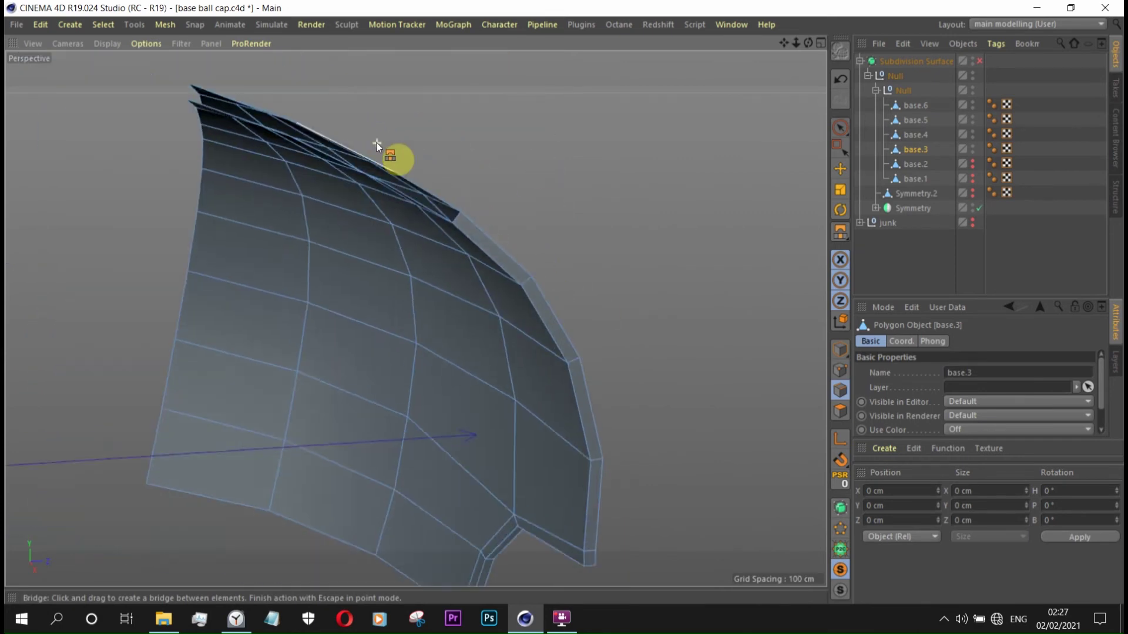
{"action": "left_click_drag", "start_coordinate": [378, 143], "coordinate": [479, 221], "text": "alt"}
{"action": "scroll", "coordinate": [461, 225], "scroll_direction": "up", "scroll_amount": 3}
{"action": "scroll", "coordinate": [445, 258], "scroll_direction": "down", "scroll_amount": 3}
{"action": "mouse_move", "coordinate": [371, 174]}
{"action": "left_mouse_down", "text": "alt"}
{"action": "mouse_move", "coordinate": [340, 160]}
{"action": "mouse_move", "coordinate": [291, 174]}
{"action": "mouse_move", "coordinate": [340, 154]}
{"action": "mouse_move", "coordinate": [326, 174]}
{"action": "mouse_move", "coordinate": [305, 175]}
{"action": "mouse_move", "coordinate": [290, 212]}
{"action": "mouse_move", "coordinate": [223, 210]}
{"action": "mouse_move", "coordinate": [201, 251]}
{"action": "mouse_move", "coordinate": [211, 290]}
{"action": "mouse_move", "coordinate": [262, 264]}
{"action": "left_mouse_up", "text": "alt"}
{"action": "scroll", "coordinate": [277, 361], "scroll_direction": "down", "scroll_amount": 2}
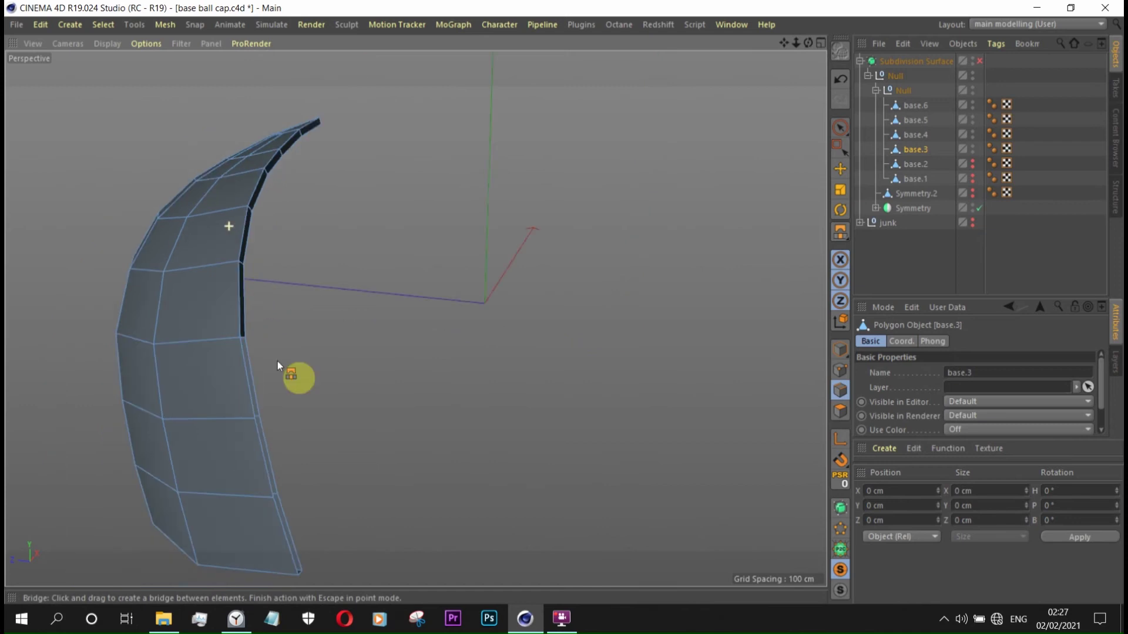
{"action": "scroll", "coordinate": [227, 368], "scroll_direction": "up", "scroll_amount": 3}
{"action": "scroll", "coordinate": [250, 437], "scroll_direction": "up", "scroll_amount": 3}
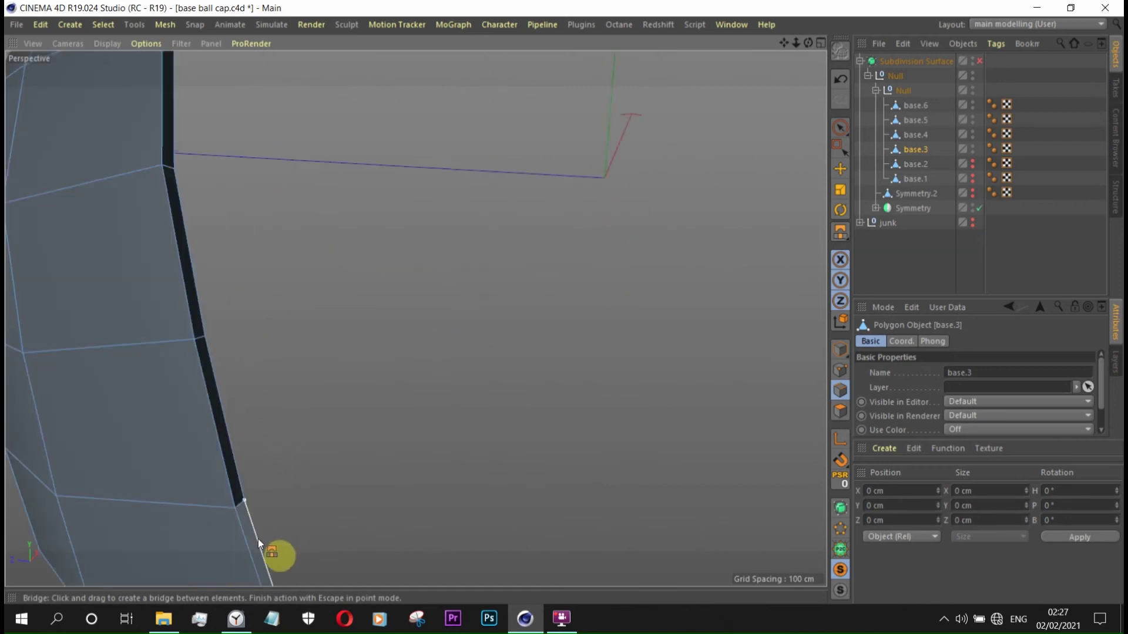
{"action": "scroll", "coordinate": [245, 351], "scroll_direction": "down", "scroll_amount": 5}
{"action": "mouse_move", "coordinate": [244, 352]}
{"action": "left_mouse_down", "text": "alt"}
{"action": "mouse_move", "coordinate": [108, 304]}
{"action": "mouse_move", "coordinate": [449, 291]}
{"action": "left_mouse_up", "text": "alt"}
- Save, show all cap pieces again and enable Subdivision Surface smoothing
{"action": "key", "text": "ctrl+s"}
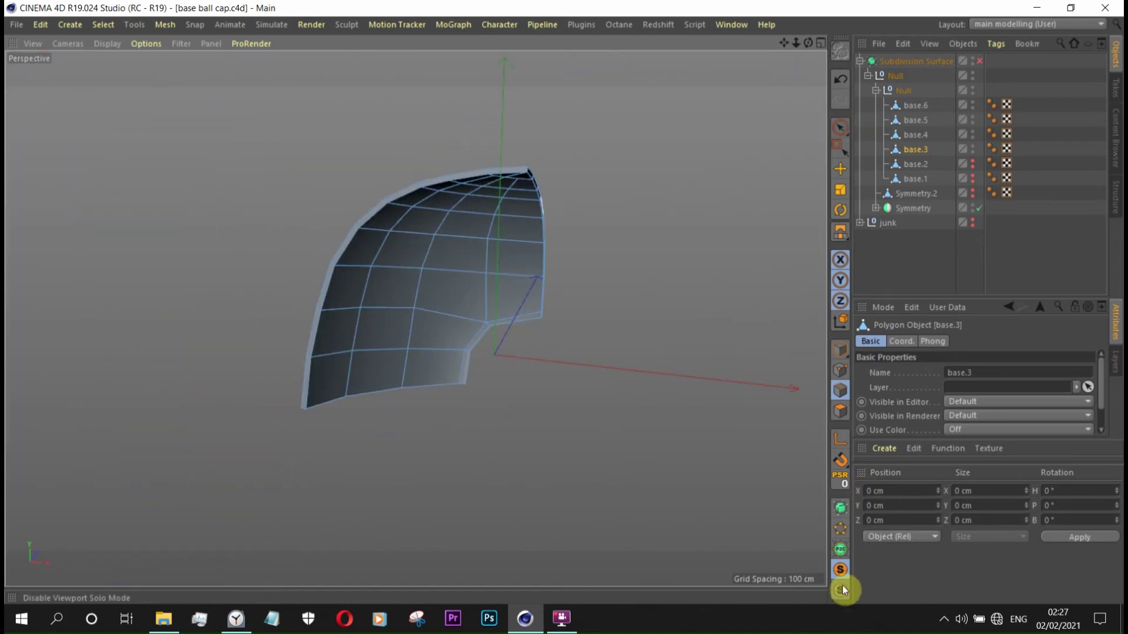
{"action": "left_click", "coordinate": [840, 591]}
{"action": "mouse_move", "coordinate": [547, 269]}
{"action": "left_mouse_down", "text": "alt"}
{"action": "mouse_move", "coordinate": [294, 144]}
{"action": "mouse_move", "coordinate": [202, 217]}
{"action": "left_mouse_up", "text": "alt"}
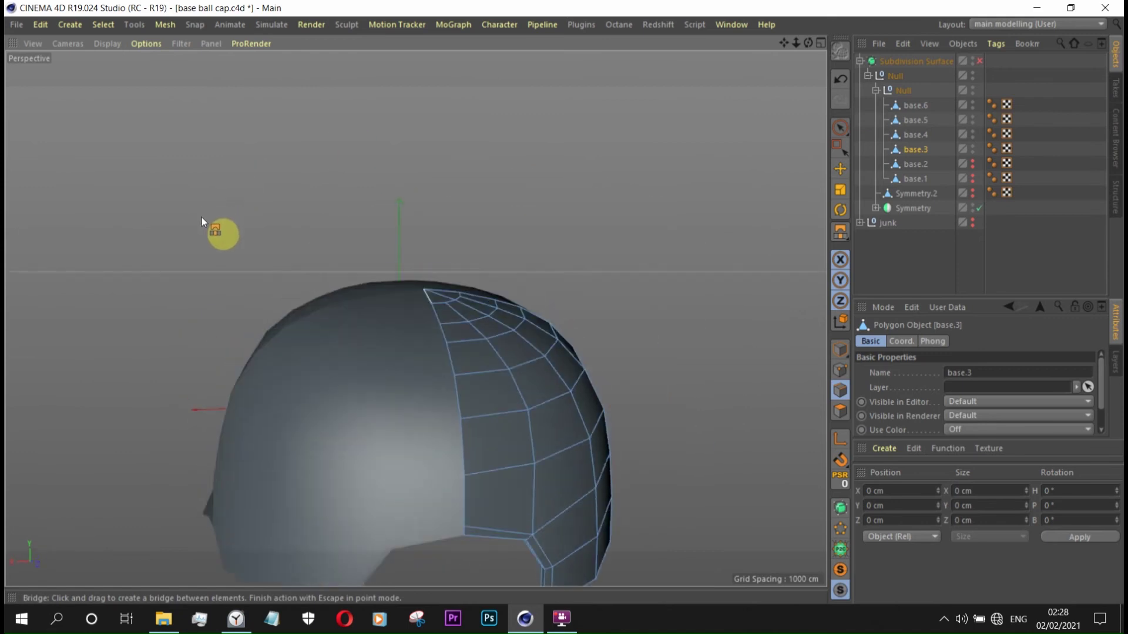
{"action": "left_click", "coordinate": [979, 61]}
{"action": "mouse_move", "coordinate": [529, 294]}
{"action": "left_mouse_down", "text": "alt"}
{"action": "mouse_move", "coordinate": [480, 368]}
{"action": "mouse_move", "coordinate": [481, 417]}
{"action": "mouse_move", "coordinate": [753, 213]}
{"action": "mouse_move", "coordinate": [601, 410]}
{"action": "mouse_move", "coordinate": [437, 404]}
{"action": "mouse_move", "coordinate": [469, 267]}
{"action": "mouse_move", "coordinate": [549, 294]}
{"action": "mouse_move", "coordinate": [481, 362]}
{"action": "left_mouse_up", "text": "alt"}
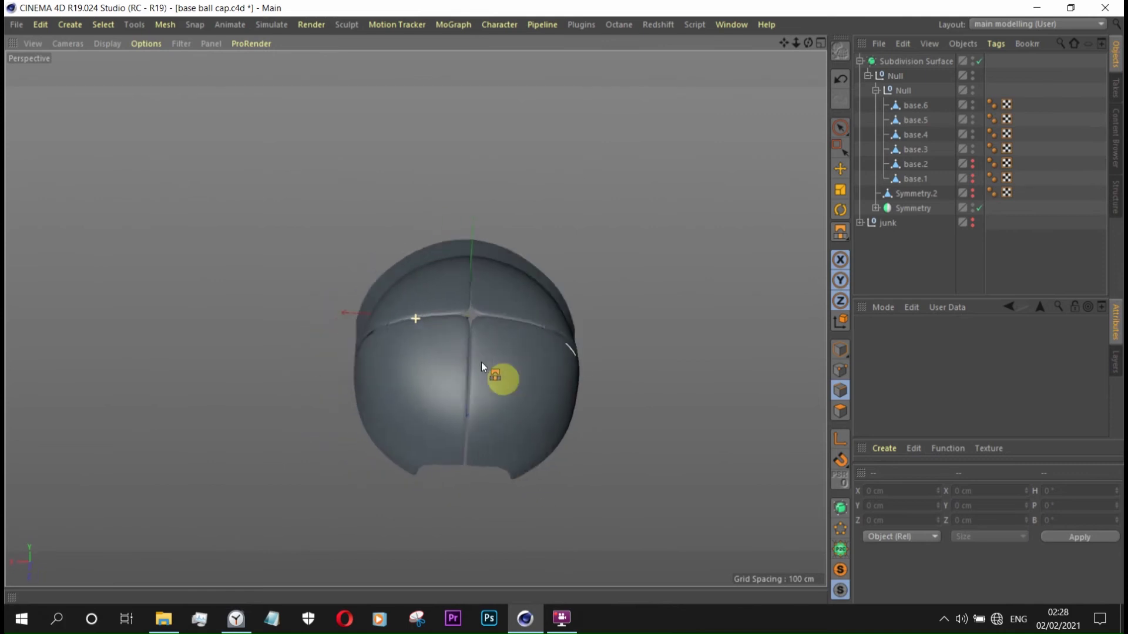
- Ctrl-drag a backup copy of the cap pieces group into the junk group
{"action": "left_click", "coordinate": [920, 106]}
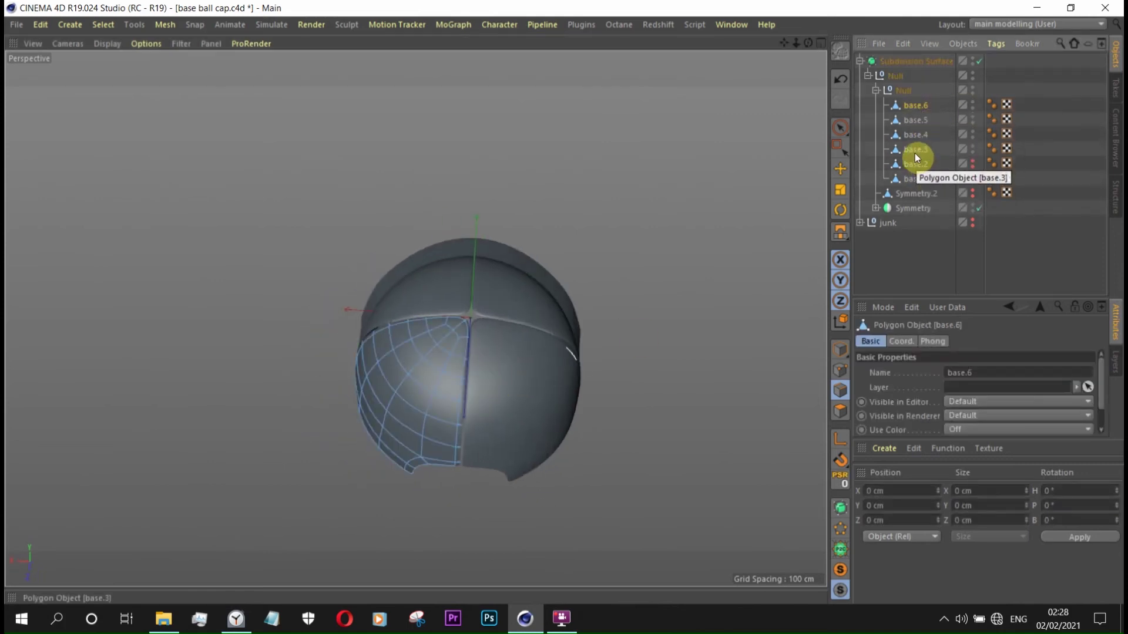
{"action": "left_click_drag", "start_coordinate": [912, 109], "coordinate": [914, 218]}
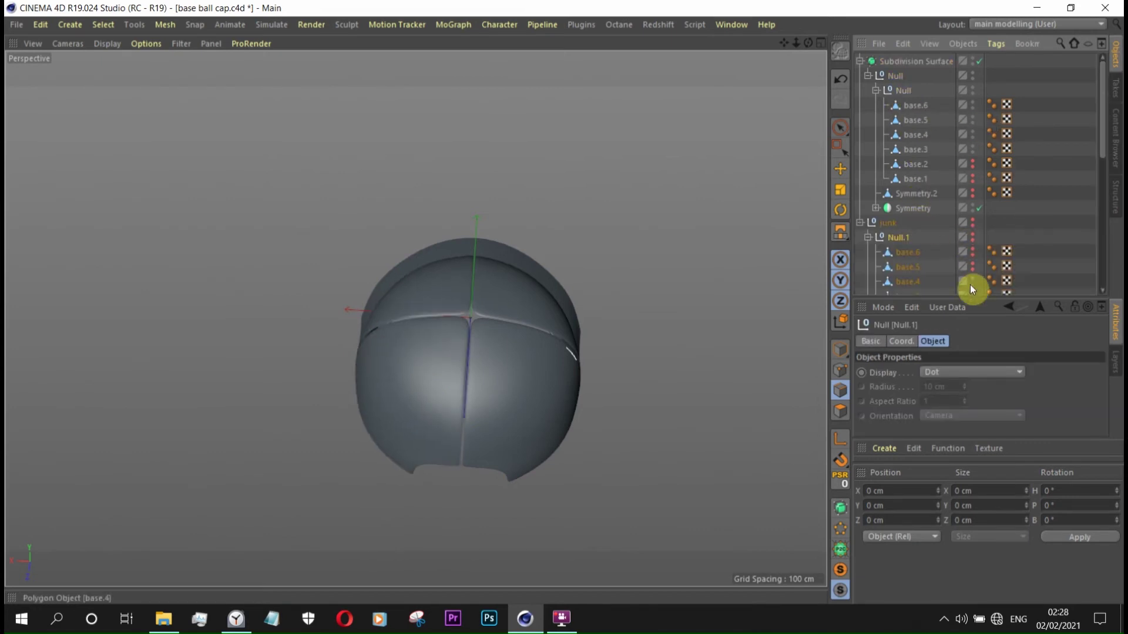
{"action": "scroll", "coordinate": [992, 209], "scroll_direction": "down", "scroll_amount": 5}
{"action": "scroll", "coordinate": [971, 121], "scroll_direction": "up", "scroll_amount": 5}
- Turn off Subdivision Surface smoothing so the raw low-poly panels show
{"action": "left_click", "coordinate": [914, 107]}
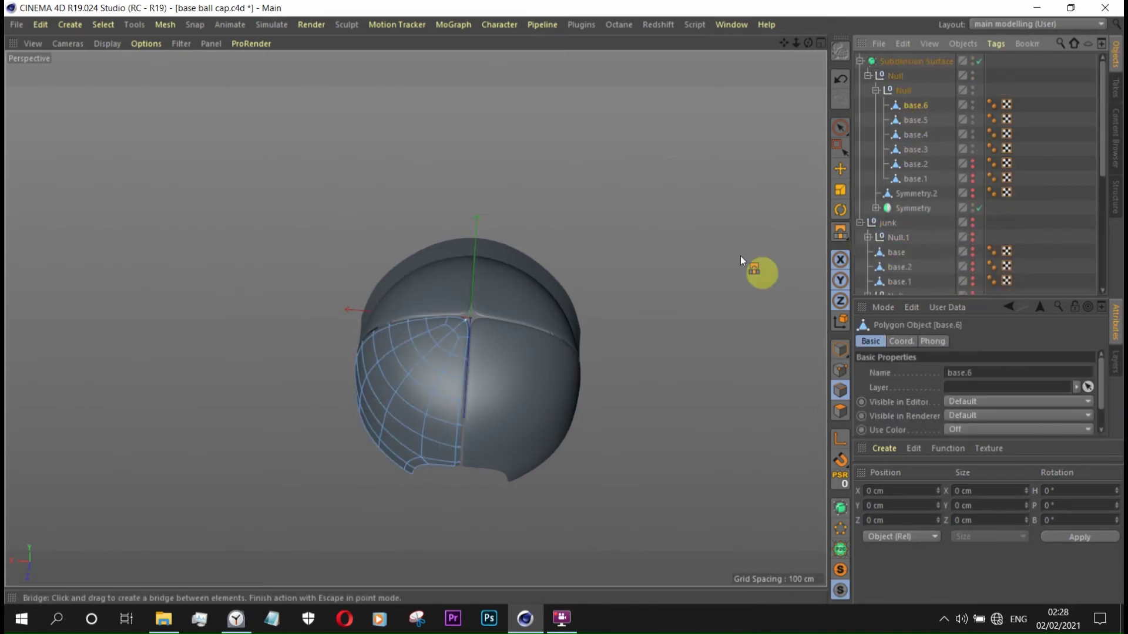
{"action": "left_click", "coordinate": [845, 567]}
{"action": "left_click", "coordinate": [843, 566]}
{"action": "key", "text": "q"}
{"action": "scroll", "coordinate": [513, 524], "scroll_direction": "down", "scroll_amount": 3}
{"action": "scroll", "coordinate": [509, 525], "scroll_direction": "up", "scroll_amount": 3}
- Activate the Loop/Path Cut tool with K~L
{"action": "key", "text": "k"}
{"action": "key", "text": "l"}
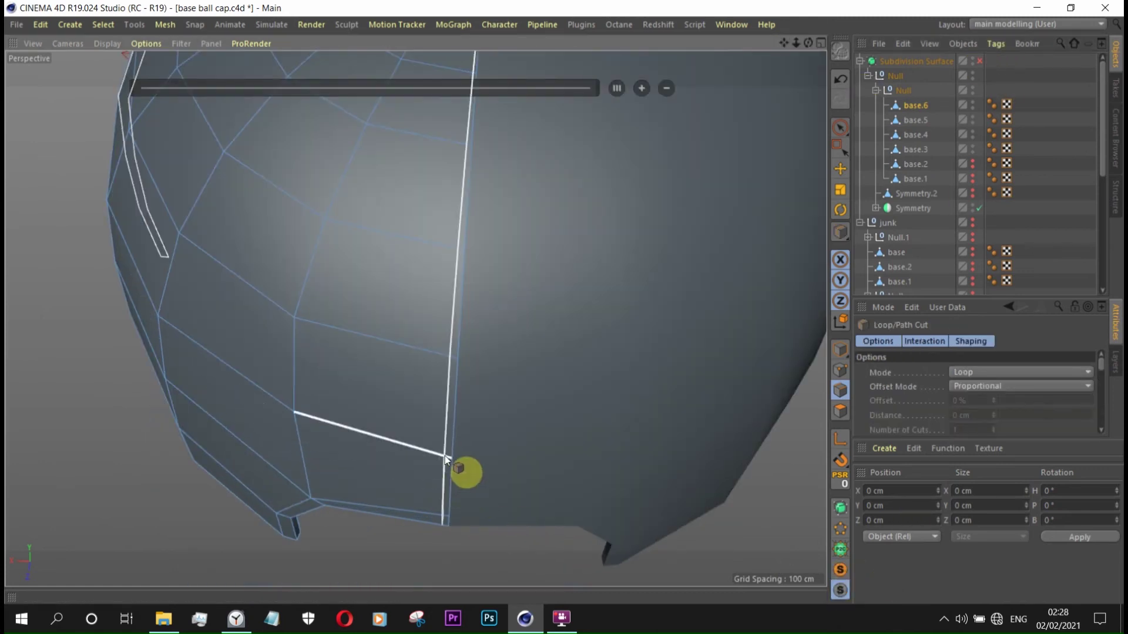
{"action": "scroll", "coordinate": [466, 471], "scroll_direction": "down", "scroll_amount": 3}
{"action": "scroll", "coordinate": [456, 455], "scroll_direction": "up", "scroll_amount": 3}
{"action": "scroll", "coordinate": [439, 332], "scroll_direction": "down", "scroll_amount": 3}
{"action": "scroll", "coordinate": [404, 373], "scroll_direction": "up", "scroll_amount": 5}
{"action": "scroll", "coordinate": [366, 449], "scroll_direction": "up", "scroll_amount": 2}
{"action": "scroll", "coordinate": [399, 399], "scroll_direction": "up", "scroll_amount": 2}
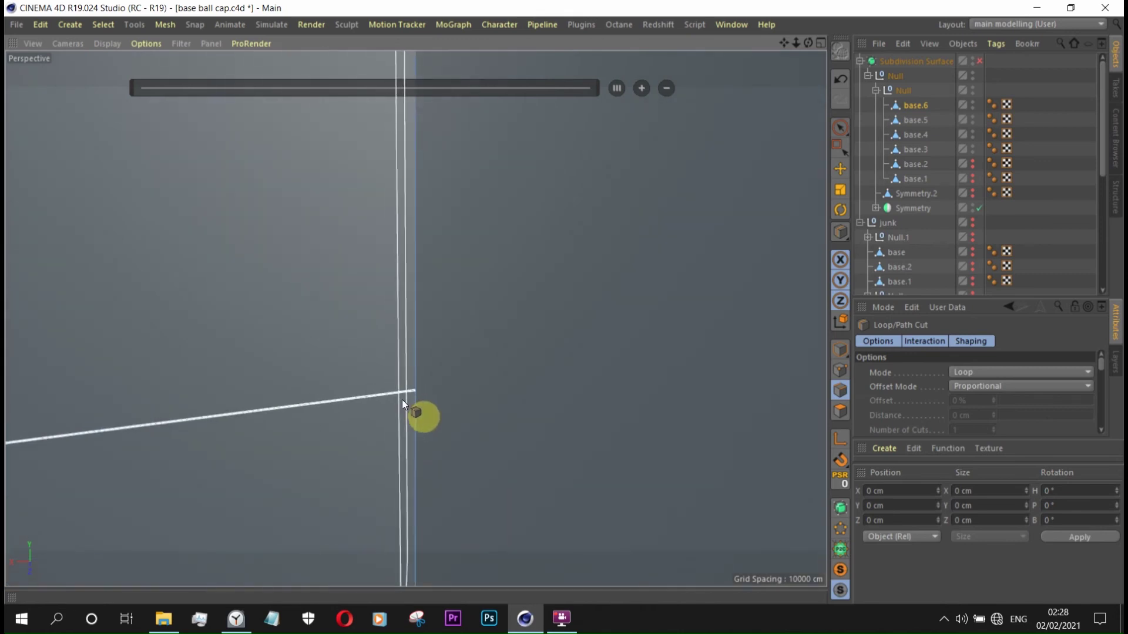
{"action": "scroll", "coordinate": [482, 411], "scroll_direction": "down", "scroll_amount": 2}
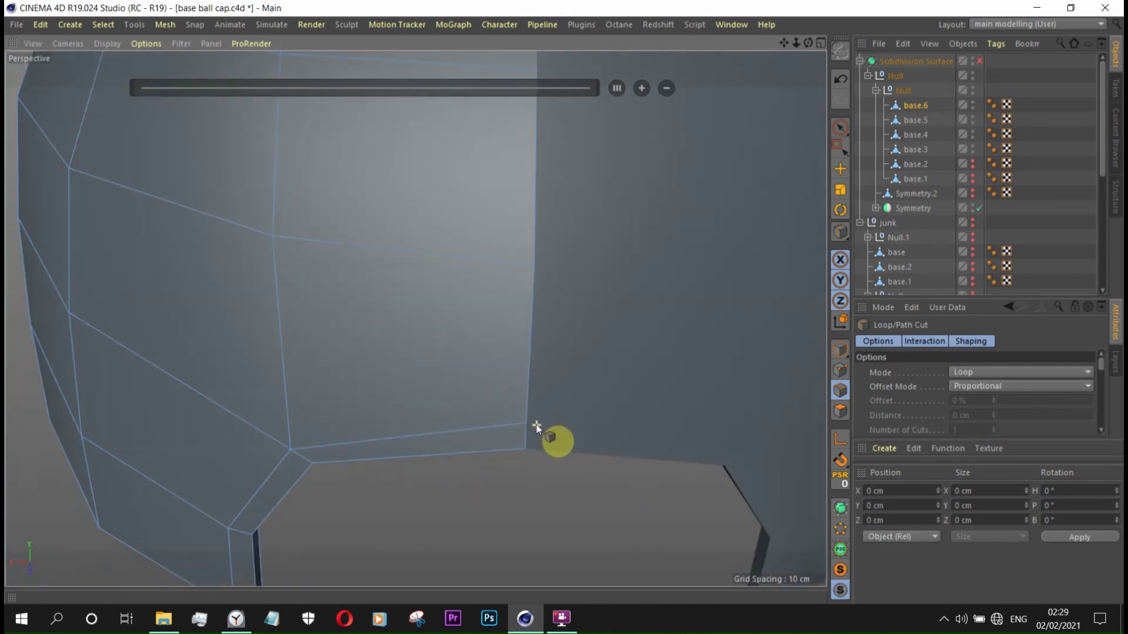
{"action": "scroll", "coordinate": [537, 427], "scroll_direction": "down", "scroll_amount": 3}
{"action": "scroll", "coordinate": [537, 428], "scroll_direction": "up", "scroll_amount": 3}
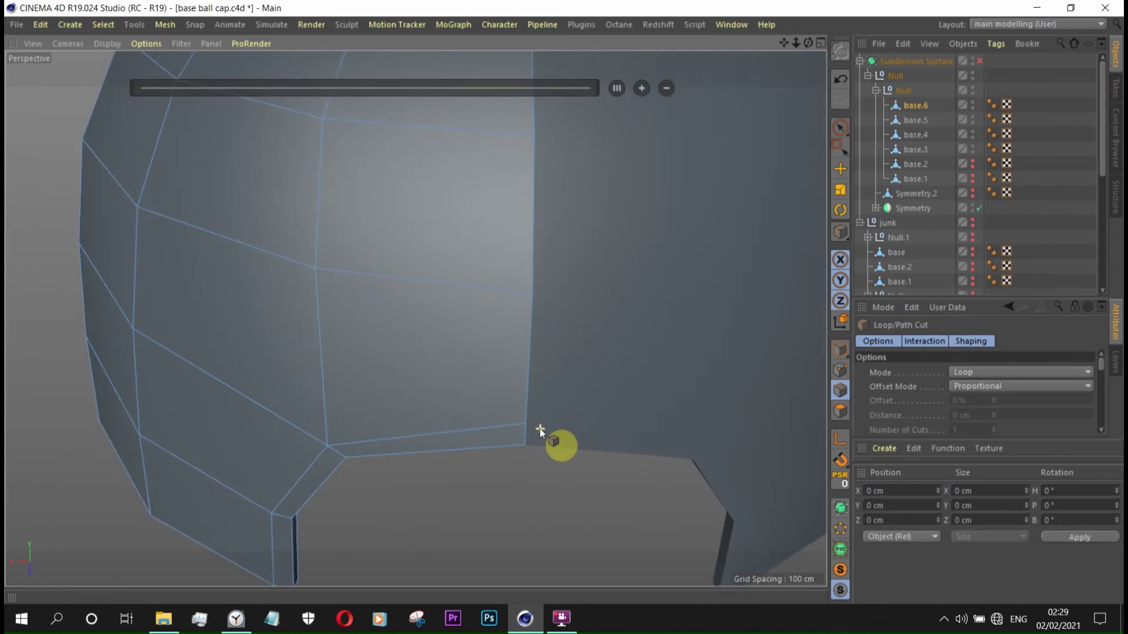
{"action": "scroll", "coordinate": [529, 441], "scroll_direction": "up", "scroll_amount": 2}
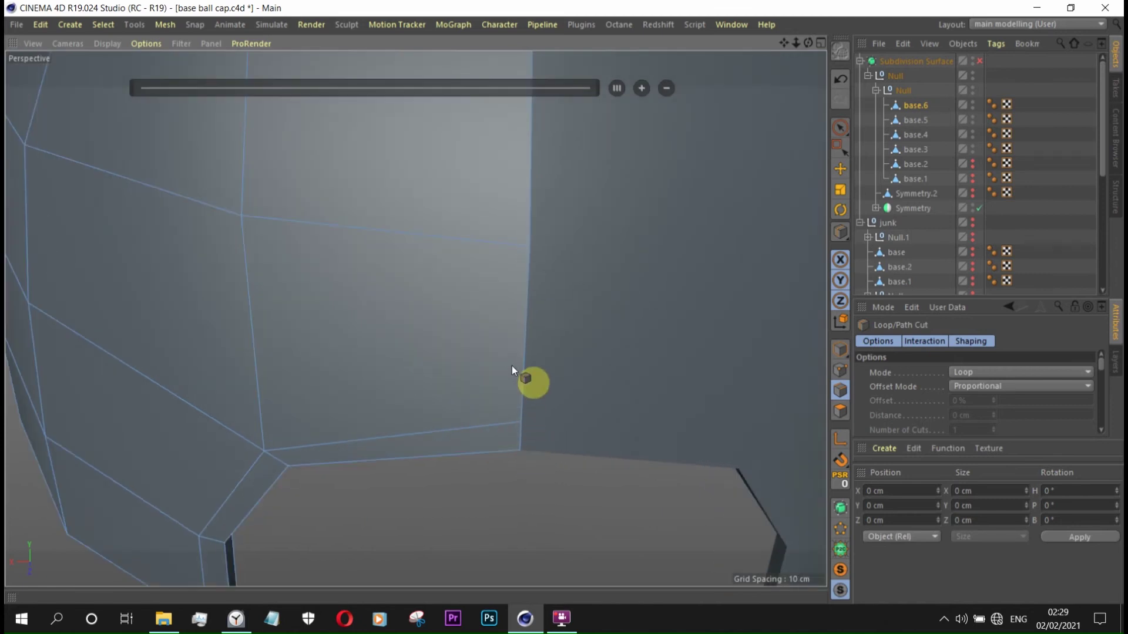
- Loop-select the visor panel's polygons in polygon mode and apply Extrude Inner
{"action": "left_click", "coordinate": [840, 410]}
{"action": "left_click", "coordinate": [841, 172]}
{"action": "left_click_drag", "start_coordinate": [547, 397], "coordinate": [429, 277], "text": "alt"}
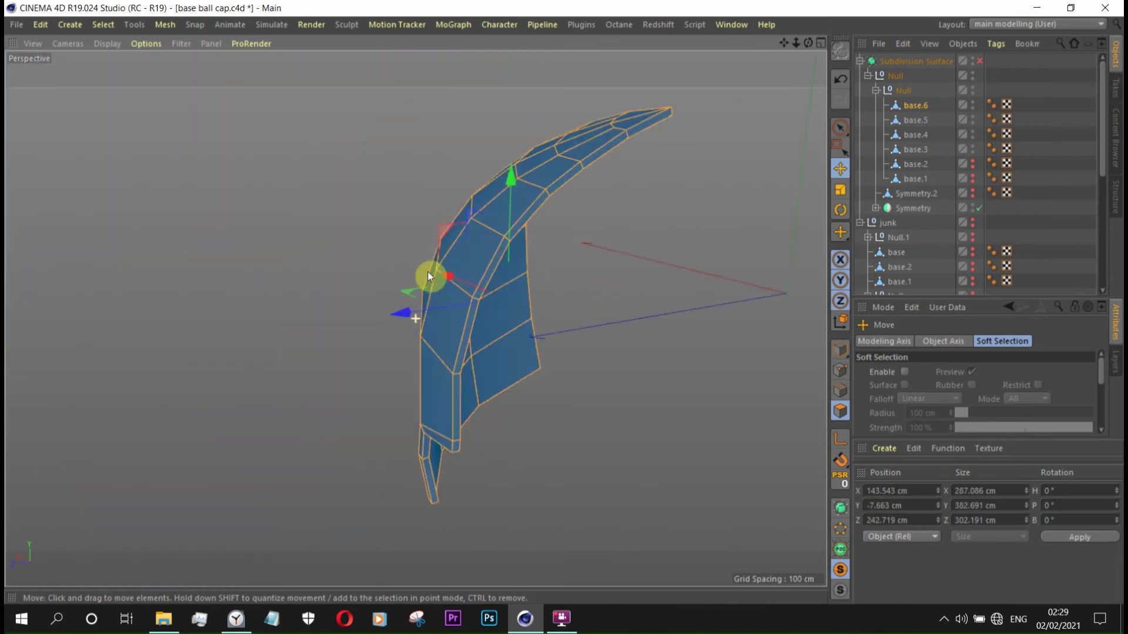
{"action": "key", "text": "u"}
{"action": "key", "text": "l"}
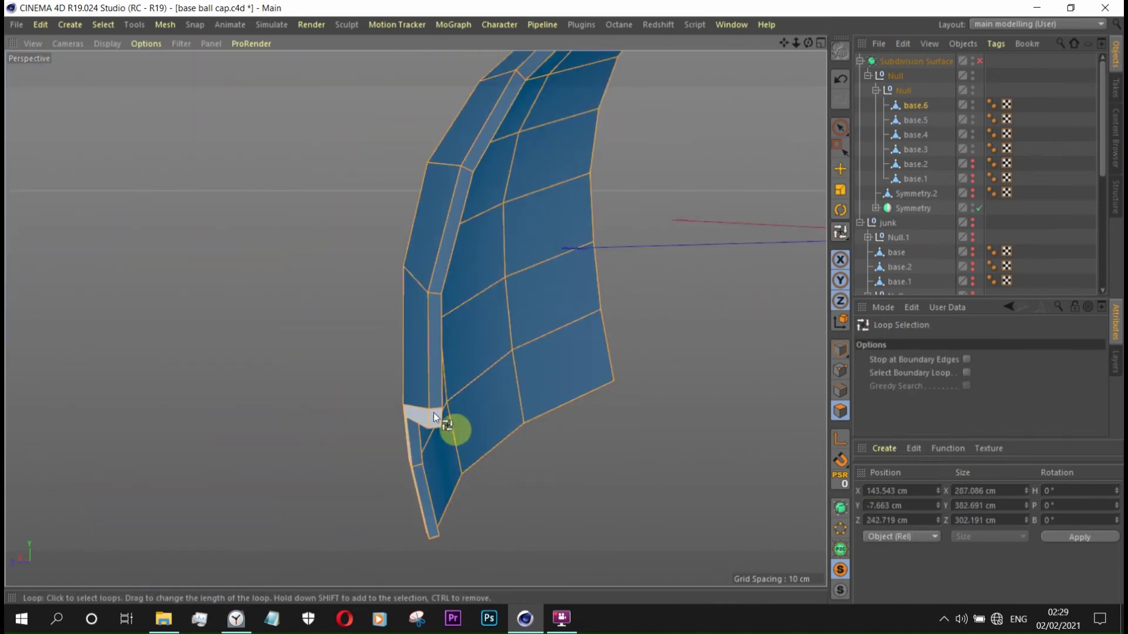
{"action": "scroll", "coordinate": [457, 371], "scroll_direction": "down", "scroll_amount": 5}
{"action": "left_click_drag", "start_coordinate": [457, 371], "coordinate": [196, 383], "text": "alt"}
{"action": "scroll", "coordinate": [327, 322], "scroll_direction": "up", "scroll_amount": 5}
{"action": "mouse_move", "coordinate": [327, 323]}
{"action": "left_mouse_down", "text": "alt"}
{"action": "mouse_move", "coordinate": [448, 423]}
{"action": "mouse_move", "coordinate": [338, 245]}
{"action": "mouse_move", "coordinate": [399, 159]}
{"action": "mouse_move", "coordinate": [442, 205]}
{"action": "mouse_move", "coordinate": [287, 355]}
{"action": "mouse_move", "coordinate": [573, 192]}
{"action": "left_mouse_up", "text": "alt"}
{"action": "right_click", "coordinate": [573, 192]}
{"action": "left_click", "coordinate": [630, 314]}
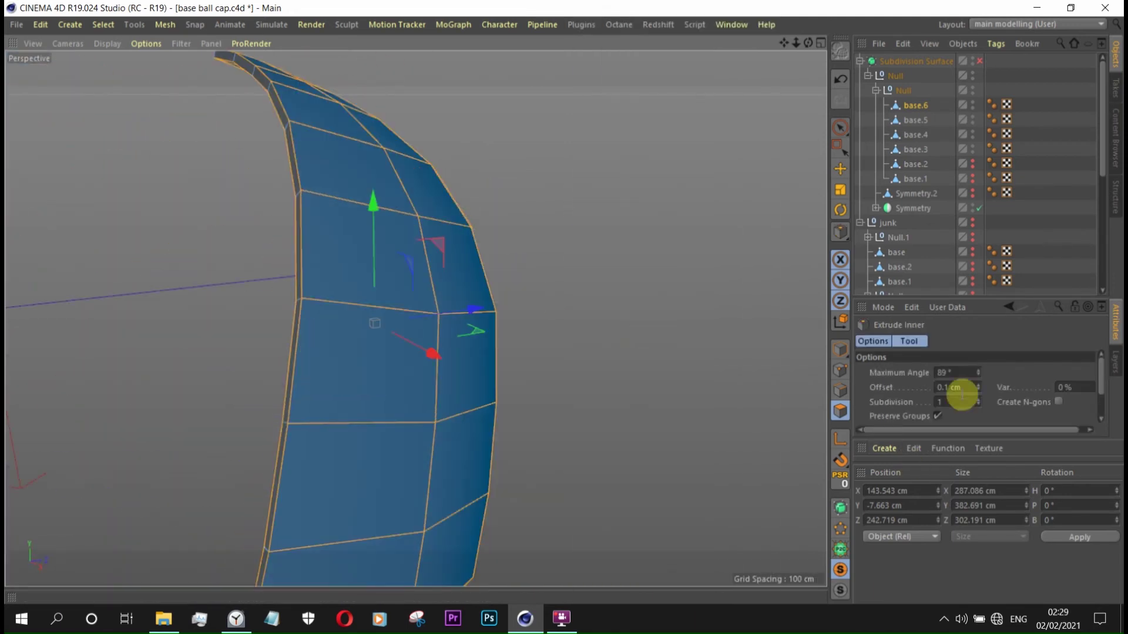
- Try Extrude Inner offsets of 0.5 cm and then 1 cm on the panel
{"action": "scroll", "coordinate": [309, 320], "scroll_direction": "up", "scroll_amount": 3}
{"action": "scroll", "coordinate": [277, 372], "scroll_direction": "up", "scroll_amount": 3}
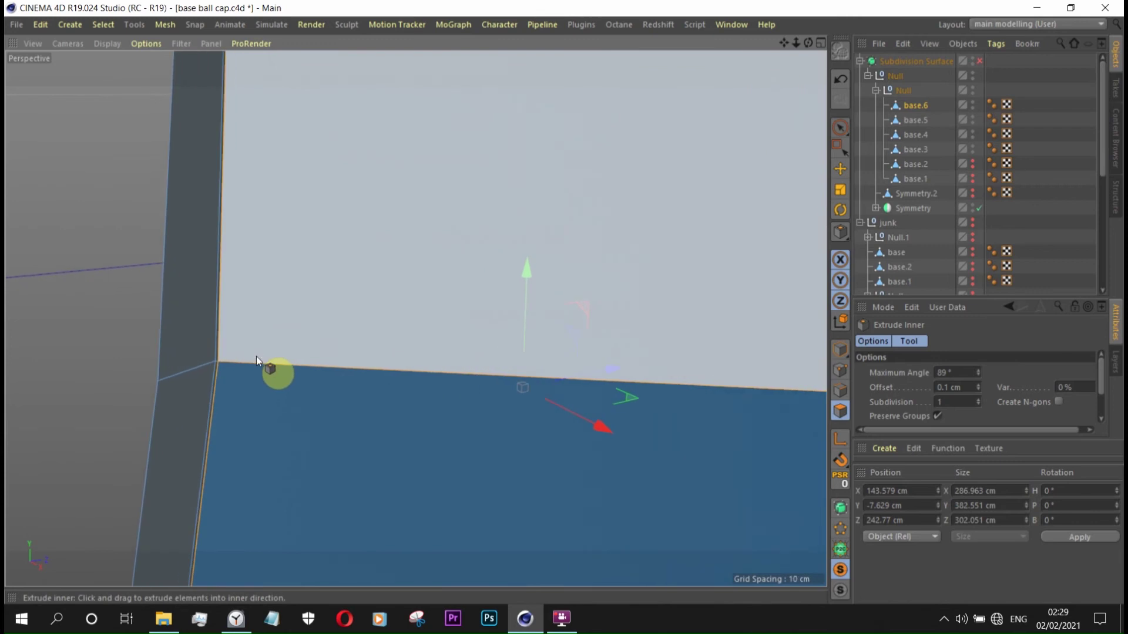
{"action": "double_click", "coordinate": [946, 387]}
{"action": "type", "text": "0.5"}
{"action": "key", "text": "Return"}
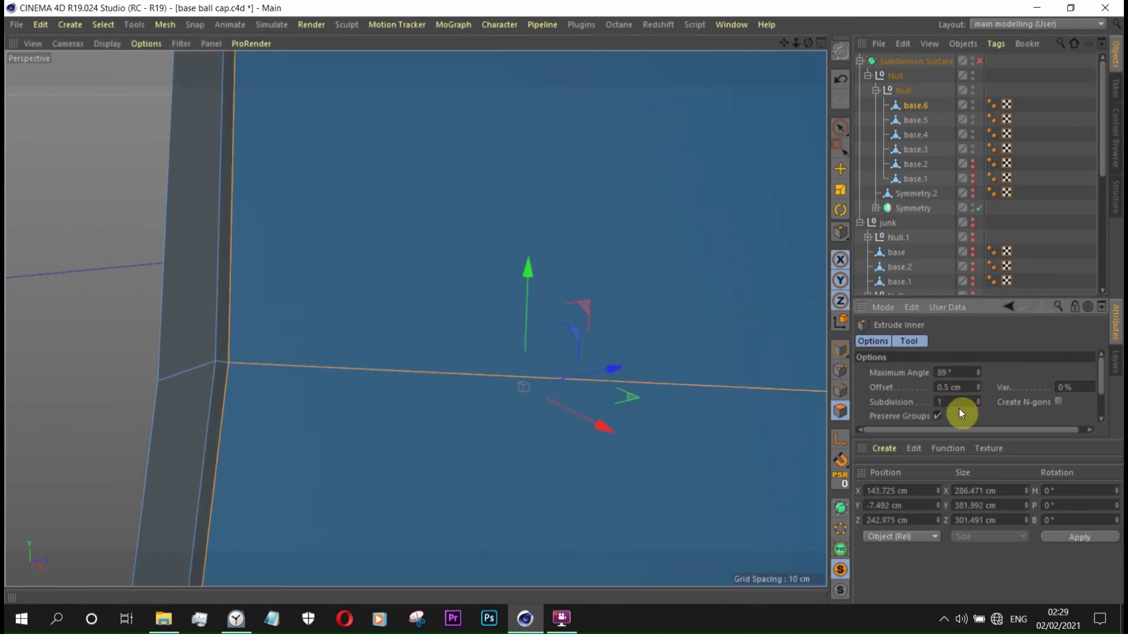
{"action": "scroll", "coordinate": [597, 400], "scroll_direction": "down", "scroll_amount": 5}
{"action": "scroll", "coordinate": [443, 131], "scroll_direction": "down", "scroll_amount": 3}
{"action": "mouse_move", "coordinate": [443, 131]}
{"action": "left_mouse_down", "text": "alt"}
{"action": "mouse_move", "coordinate": [558, 298]}
{"action": "mouse_move", "coordinate": [646, 245]}
{"action": "mouse_move", "coordinate": [700, 235]}
{"action": "mouse_move", "coordinate": [651, 224]}
{"action": "left_mouse_up", "text": "alt"}
{"action": "left_click_drag", "start_coordinate": [315, 272], "coordinate": [263, 210], "text": "alt"}
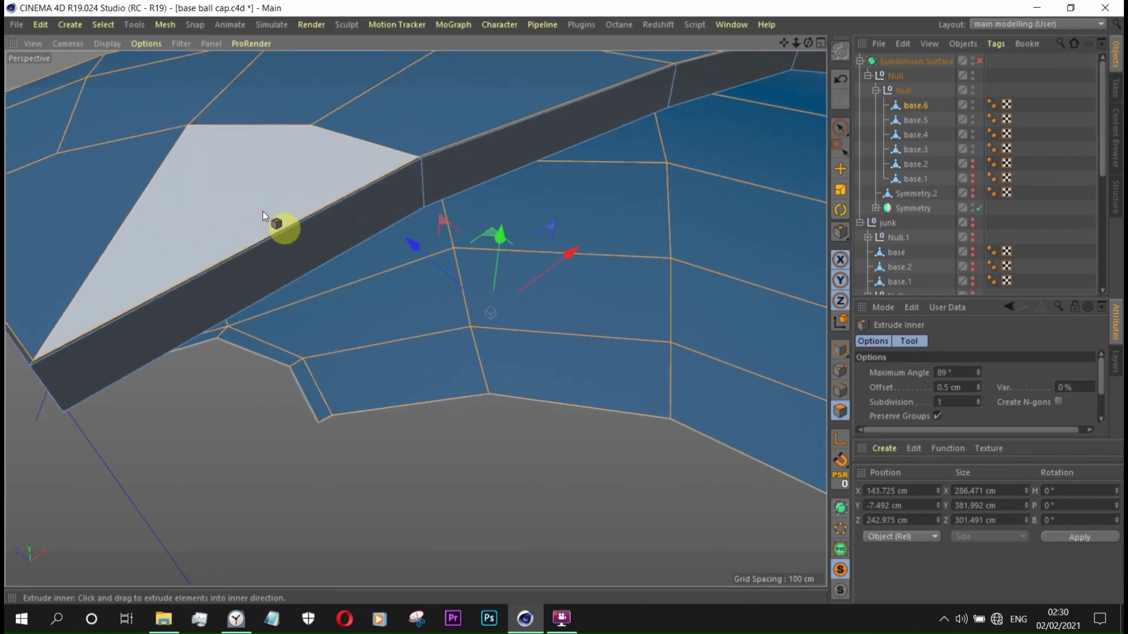
{"action": "double_click", "coordinate": [964, 387]}
{"action": "type", "text": "1"}
{"action": "key", "text": "Return"}
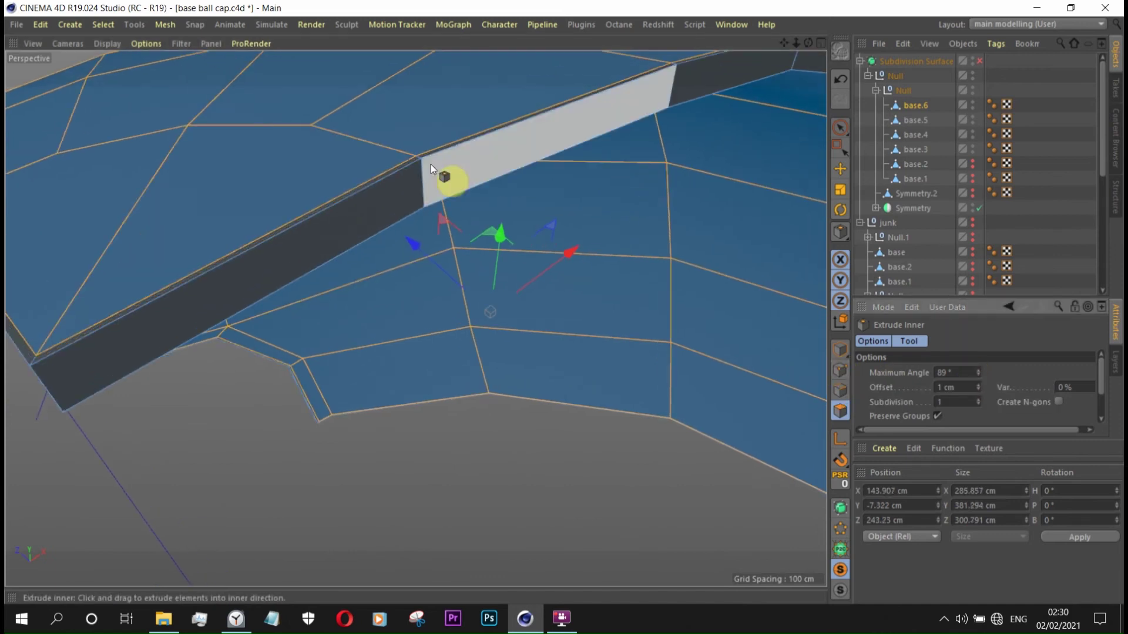
- Set the Extrude Inner offset to 2 cm
{"action": "left_click_drag", "start_coordinate": [449, 182], "coordinate": [460, 193], "text": "alt"}
{"action": "mouse_move", "coordinate": [459, 194]}
{"action": "right_mouse_down", "text": "alt"}
{"action": "mouse_move", "coordinate": [395, 220]}
{"action": "mouse_move", "coordinate": [404, 227]}
{"action": "right_mouse_up", "text": "alt"}
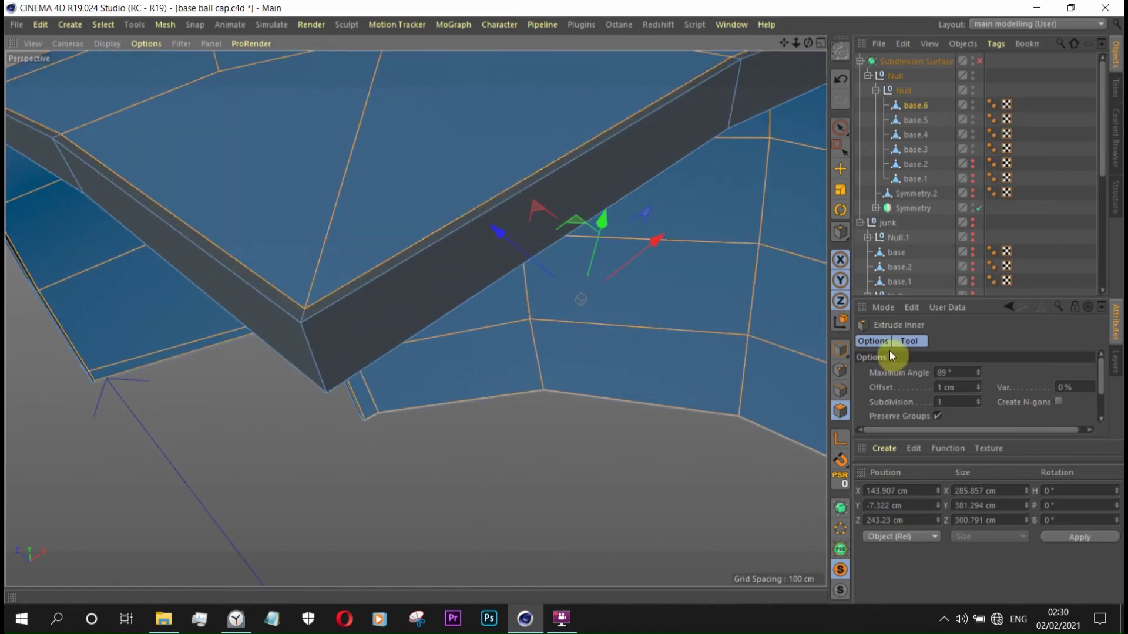
{"action": "double_click", "coordinate": [957, 387]}
{"action": "type", "text": "2"}
{"action": "key", "text": "Return"}
- Re-enable the Subdivision Surface and deselect objects to view the smoothed cap
{"action": "left_click_drag", "start_coordinate": [695, 351], "coordinate": [410, 144], "text": "alt"}
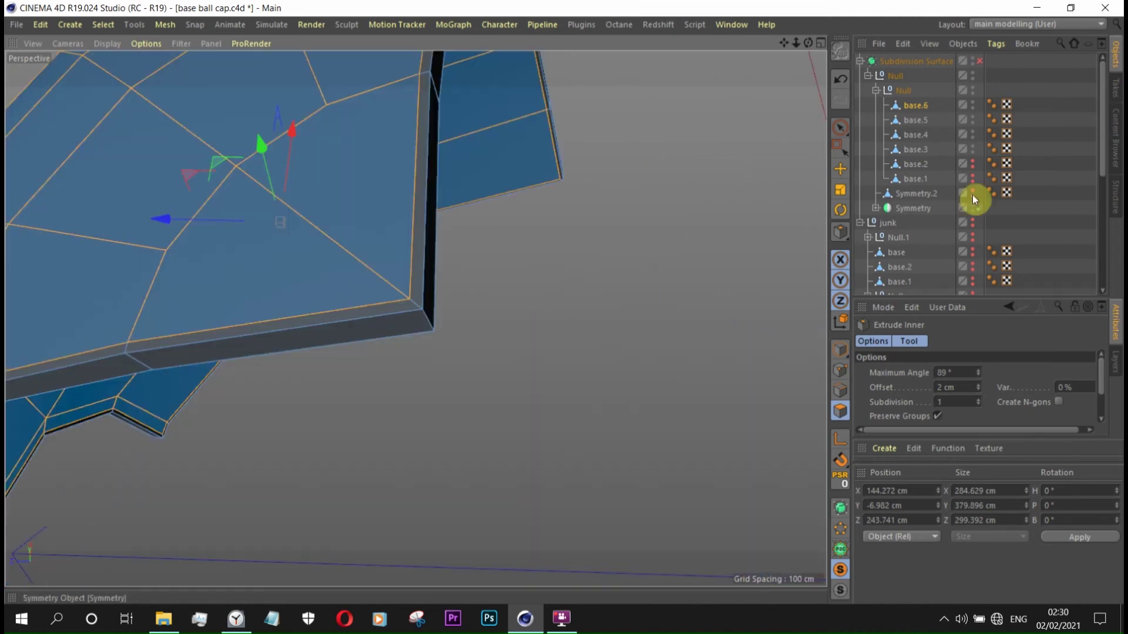
{"action": "left_click", "coordinate": [979, 60]}
{"action": "left_click", "coordinate": [1039, 90]}
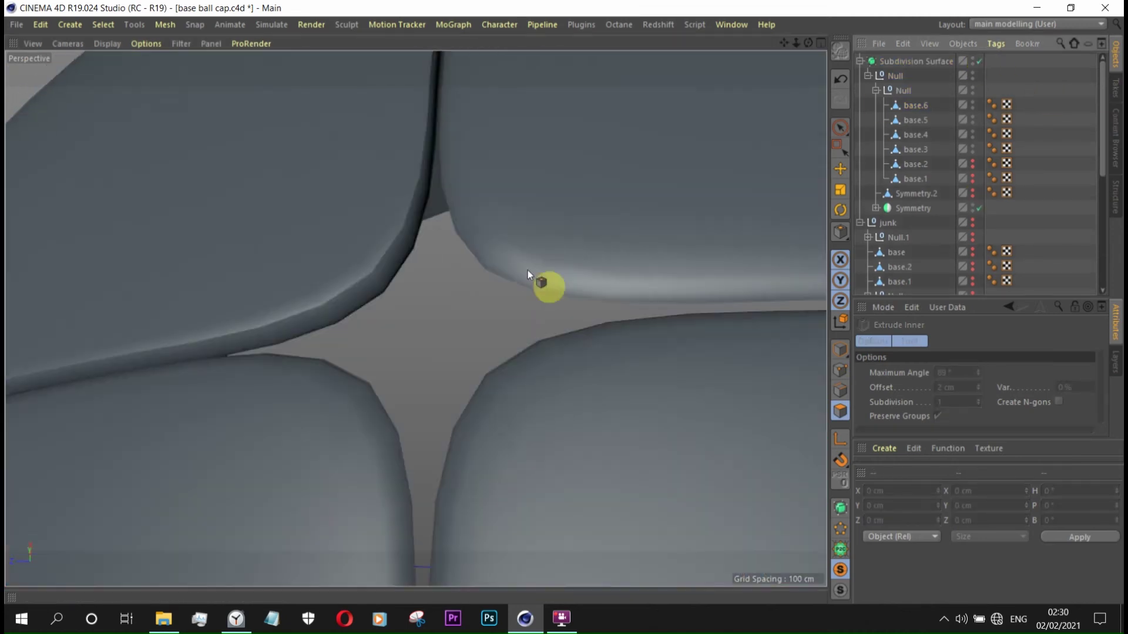
- Select base.6 and undo its last inner-extrusion inset
{"action": "scroll", "coordinate": [459, 304], "scroll_direction": "up", "scroll_amount": 3}
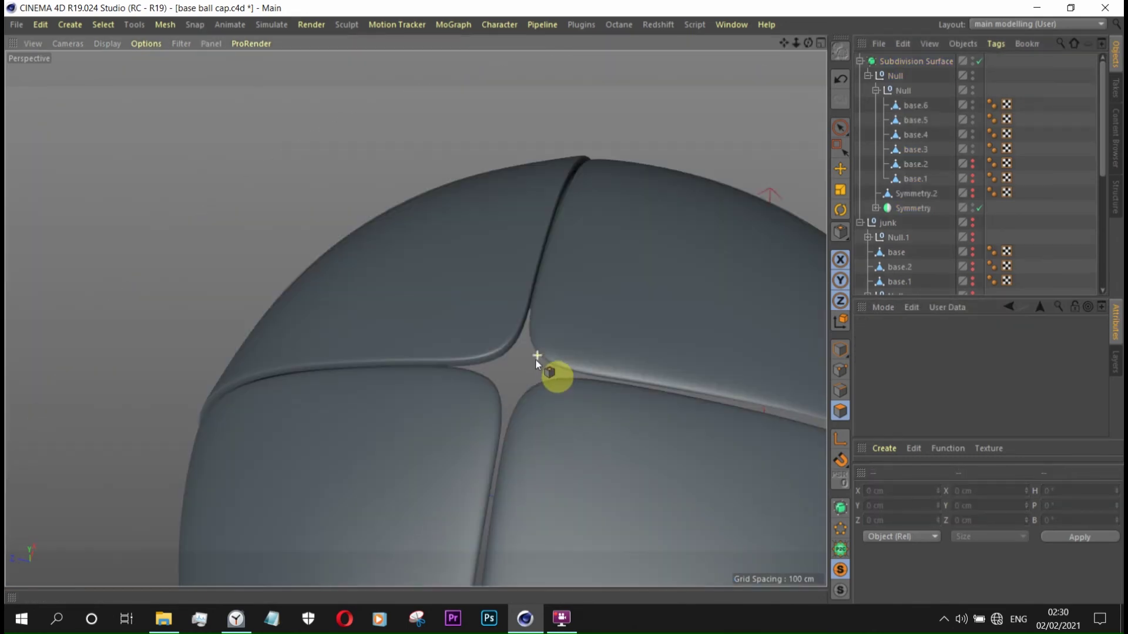
{"action": "mouse_move", "coordinate": [534, 358]}
{"action": "left_mouse_down", "text": "alt"}
{"action": "mouse_move", "coordinate": [573, 315]}
{"action": "mouse_move", "coordinate": [559, 246]}
{"action": "mouse_move", "coordinate": [600, 350]}
{"action": "left_mouse_up", "text": "alt"}
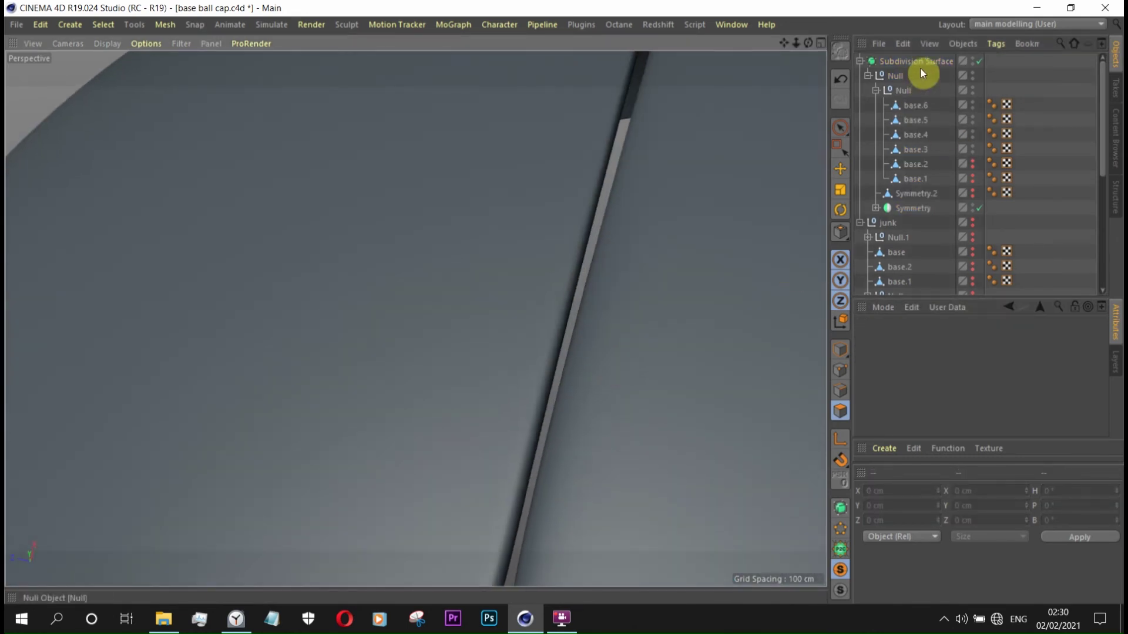
{"action": "left_click", "coordinate": [915, 105]}
{"action": "key", "text": "i"}
{"action": "mouse_move", "coordinate": [615, 211]}
{"action": "left_mouse_down", "text": "alt"}
{"action": "mouse_move", "coordinate": [556, 443]}
{"action": "mouse_move", "coordinate": [497, 369]}
{"action": "mouse_move", "coordinate": [400, 357]}
{"action": "mouse_move", "coordinate": [506, 210]}
{"action": "mouse_move", "coordinate": [466, 317]}
{"action": "mouse_move", "coordinate": [574, 376]}
{"action": "left_mouse_up", "text": "alt"}
{"action": "key", "text": "ctrl+z"}
{"action": "key", "text": "ctrl+z"}
- Reapply Extrude Inner on base.6, re-enable smoothing and inspect the cap seam
{"action": "right_click", "coordinate": [798, 394]}
{"action": "left_click", "coordinate": [791, 315]}
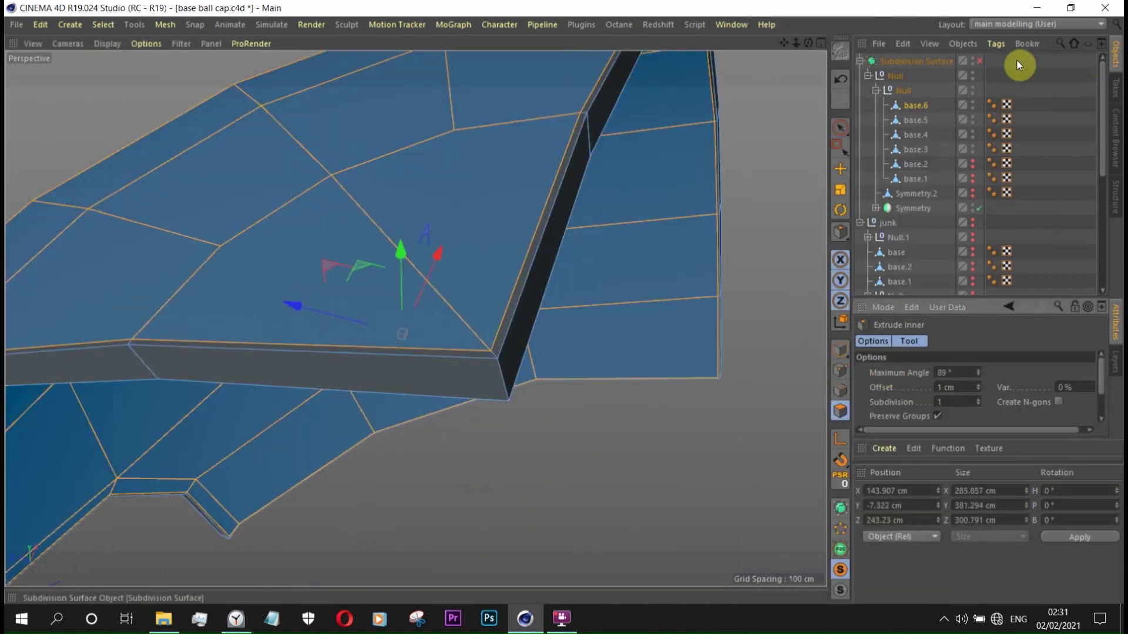
{"action": "left_click", "coordinate": [979, 61]}
{"action": "left_click", "coordinate": [934, 61]}
{"action": "scroll", "coordinate": [577, 345], "scroll_direction": "down", "scroll_amount": 5}
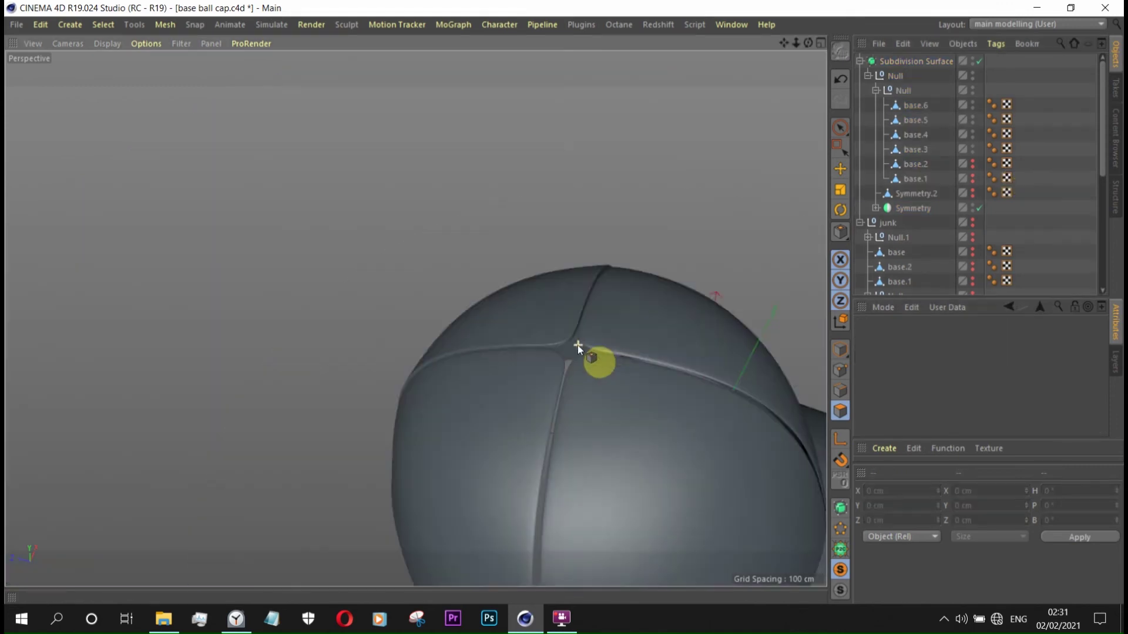
{"action": "scroll", "coordinate": [669, 515], "scroll_direction": "up", "scroll_amount": 2}
{"action": "scroll", "coordinate": [639, 449], "scroll_direction": "up", "scroll_amount": 5}
{"action": "scroll", "coordinate": [547, 409], "scroll_direction": "up", "scroll_amount": 3}
{"action": "mouse_move", "coordinate": [547, 409]}
{"action": "left_mouse_down", "text": "alt"}
{"action": "mouse_move", "coordinate": [672, 333]}
{"action": "mouse_move", "coordinate": [614, 290]}
{"action": "mouse_move", "coordinate": [640, 361]}
{"action": "left_mouse_up", "text": "alt"}
- Select base.6, turn off subdivision smoothing and bring up Line Cut at the rim corner
{"action": "left_click", "coordinate": [905, 108]}
{"action": "left_click", "coordinate": [979, 59]}
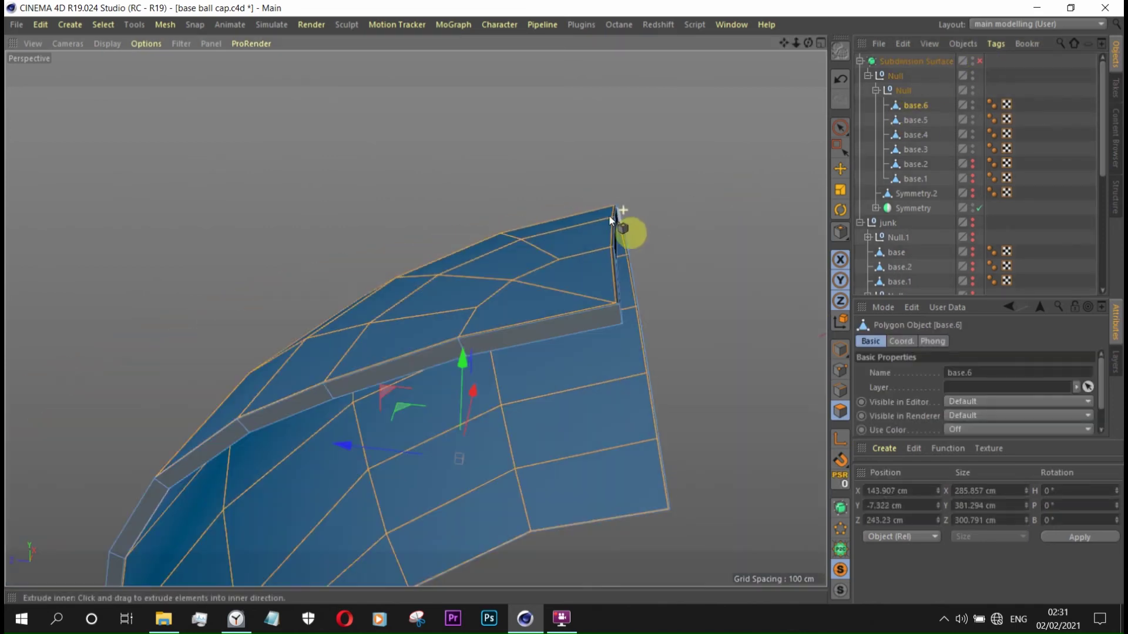
{"action": "key", "text": "i"}
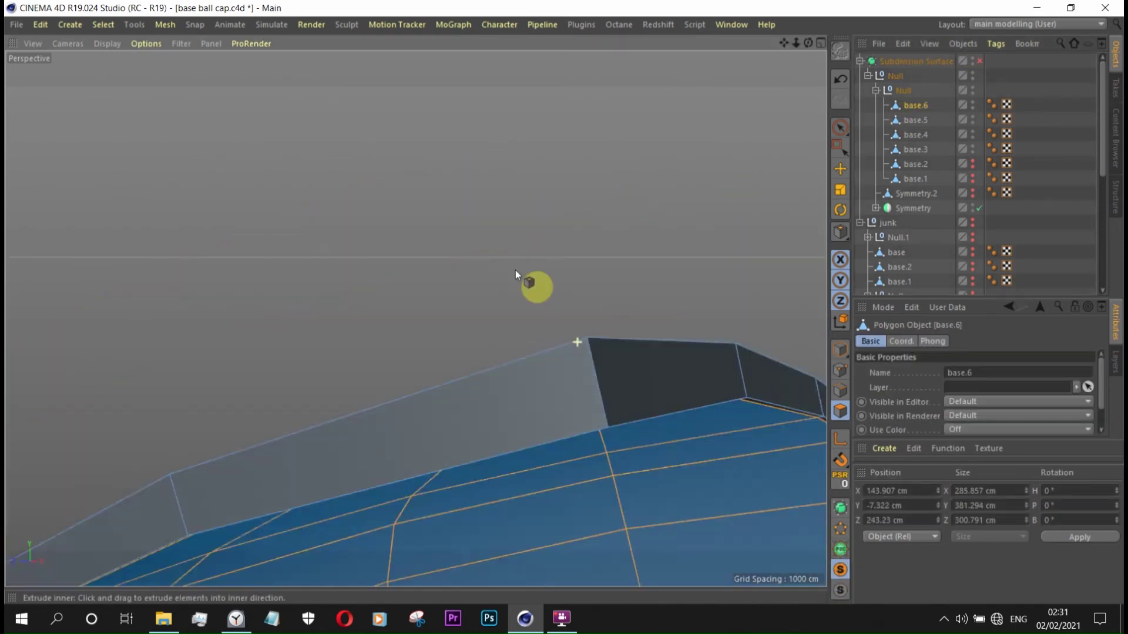
{"action": "left_click_drag", "start_coordinate": [516, 271], "coordinate": [414, 213], "text": "alt"}
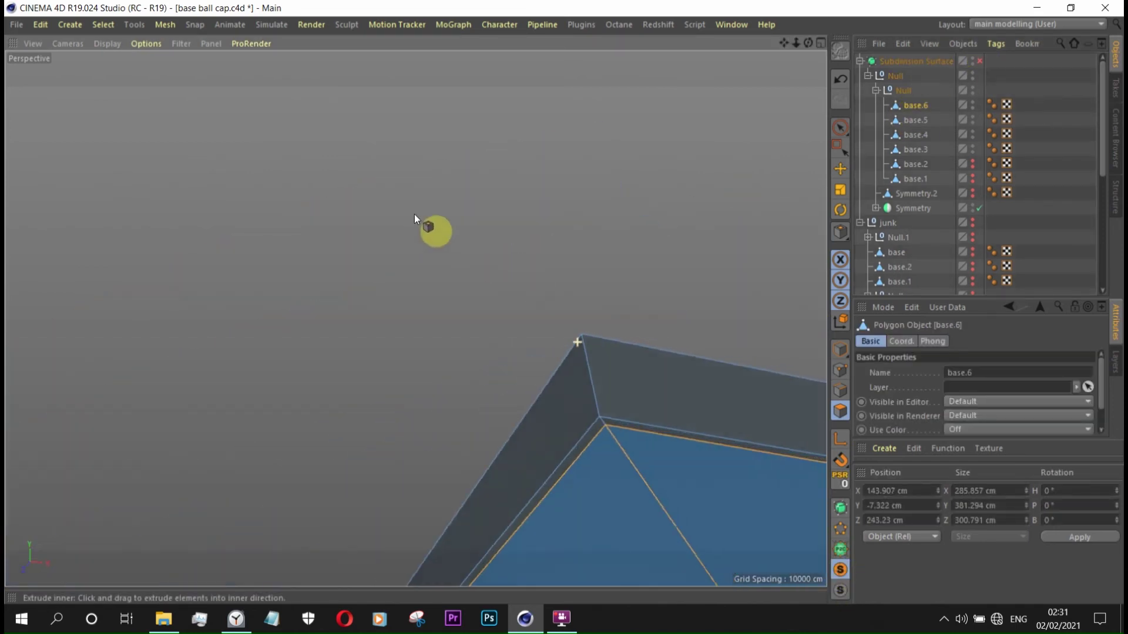
{"action": "key", "text": "k"}
{"action": "key", "text": "k"}
{"action": "right_click_drag", "start_coordinate": [433, 253], "coordinate": [583, 351], "text": "alt"}
{"action": "right_click_drag", "start_coordinate": [720, 488], "coordinate": [592, 418], "text": "alt"}
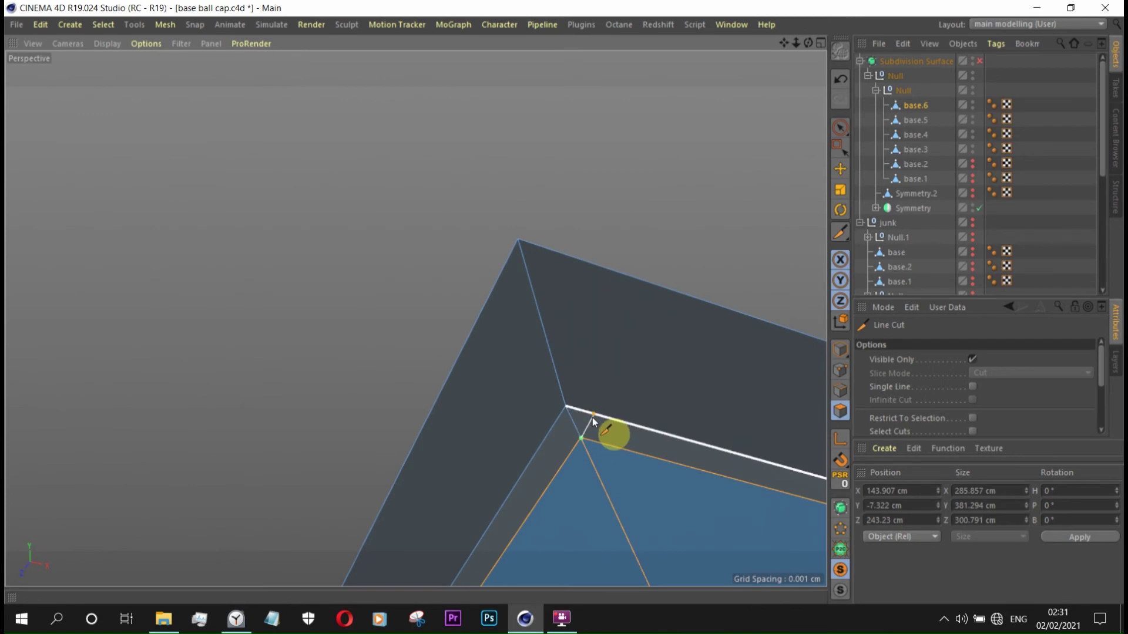
{"action": "mouse_move", "coordinate": [594, 417]}
{"action": "left_mouse_down", "text": "alt"}
{"action": "mouse_move", "coordinate": [634, 445]}
{"action": "mouse_move", "coordinate": [555, 295]}
{"action": "mouse_move", "coordinate": [605, 315]}
{"action": "mouse_move", "coordinate": [518, 291]}
{"action": "left_mouse_up", "text": "alt"}
- Cut a support line across base.6's rim corner through three points
{"action": "left_click", "coordinate": [516, 288]}
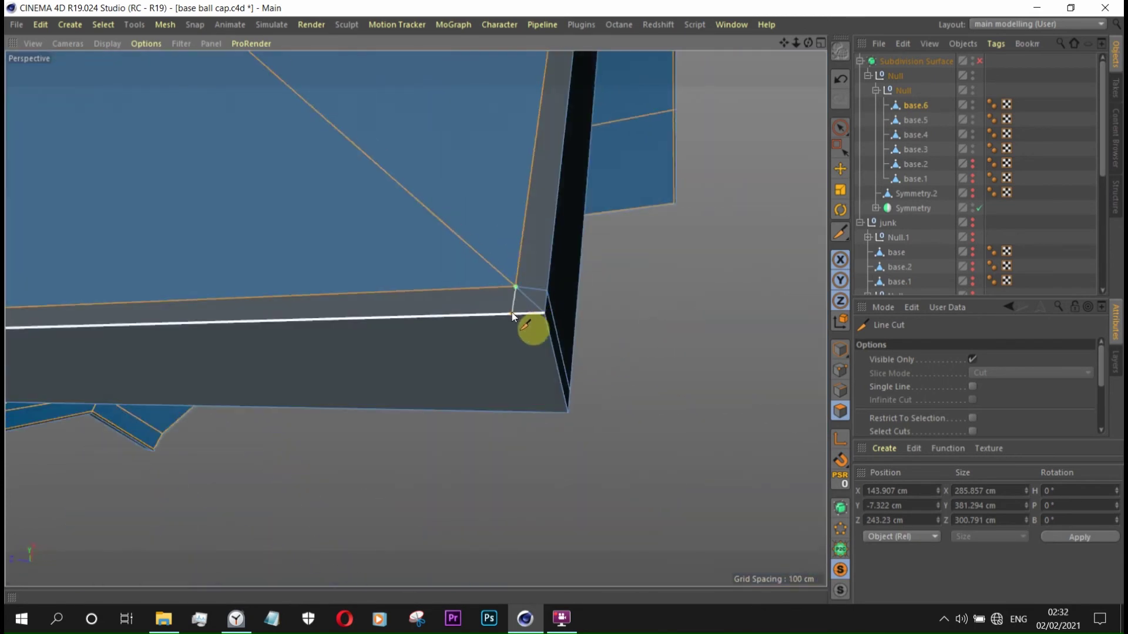
{"action": "left_click", "coordinate": [512, 313]}
{"action": "left_click", "coordinate": [544, 413]}
{"action": "left_click_drag", "start_coordinate": [551, 418], "coordinate": [625, 486], "text": "alt"}
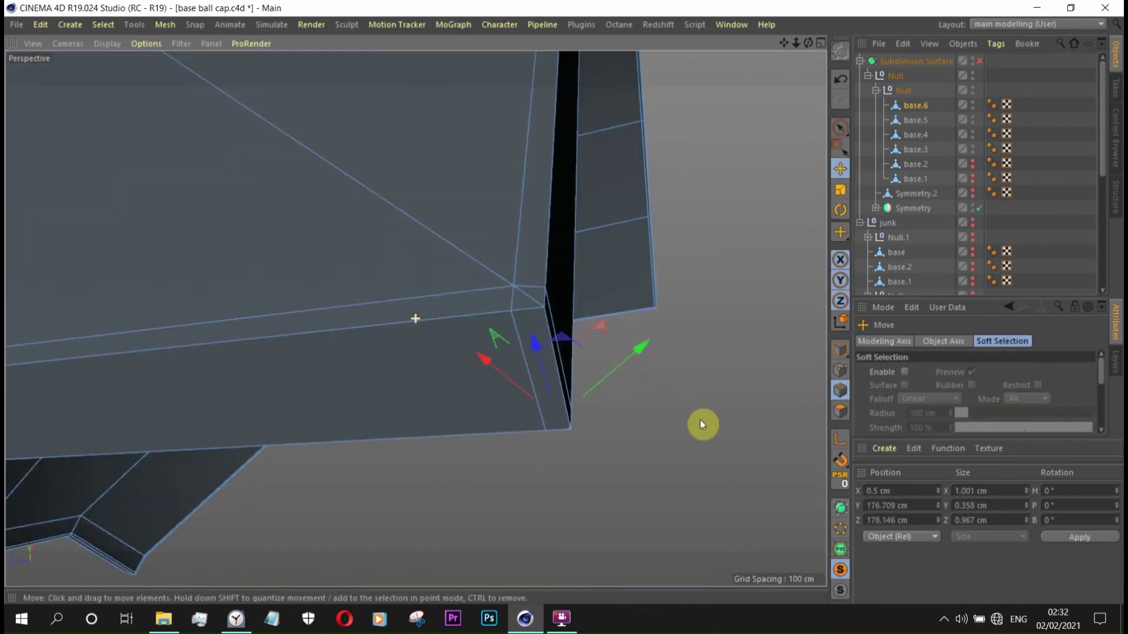
{"action": "left_click_drag", "start_coordinate": [618, 456], "coordinate": [700, 419], "text": "alt"}
{"action": "right_click", "coordinate": [742, 219]}
{"action": "key", "text": "Escape"}
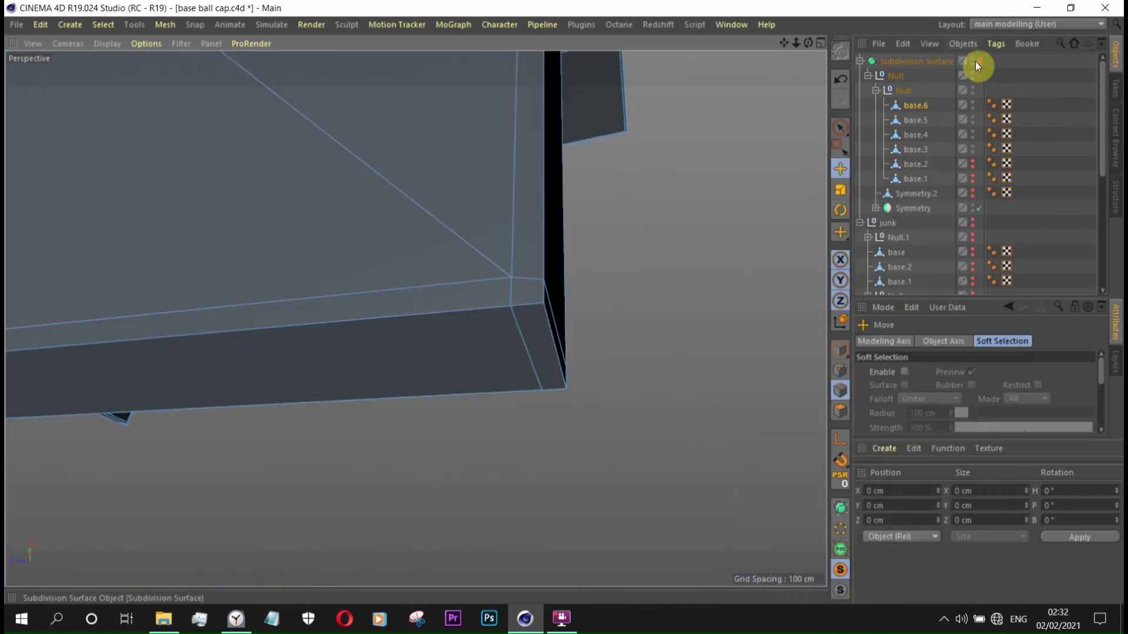
- Turn smoothing back on and inspect the smoothed seam around the cap
{"action": "left_click", "coordinate": [980, 61]}
{"action": "left_click_drag", "start_coordinate": [548, 309], "coordinate": [542, 318], "text": "alt"}
{"action": "scroll", "coordinate": [535, 282], "scroll_direction": "down", "scroll_amount": 3}
{"action": "scroll", "coordinate": [527, 249], "scroll_direction": "down", "scroll_amount": 5}
{"action": "mouse_move", "coordinate": [396, 197]}
{"action": "left_mouse_down", "text": "alt"}
{"action": "mouse_move", "coordinate": [629, 302]}
{"action": "mouse_move", "coordinate": [294, 171]}
{"action": "mouse_move", "coordinate": [330, 197]}
{"action": "mouse_move", "coordinate": [320, 378]}
{"action": "mouse_move", "coordinate": [148, 307]}
{"action": "mouse_move", "coordinate": [310, 217]}
{"action": "mouse_move", "coordinate": [526, 325]}
{"action": "left_mouse_up", "text": "alt"}
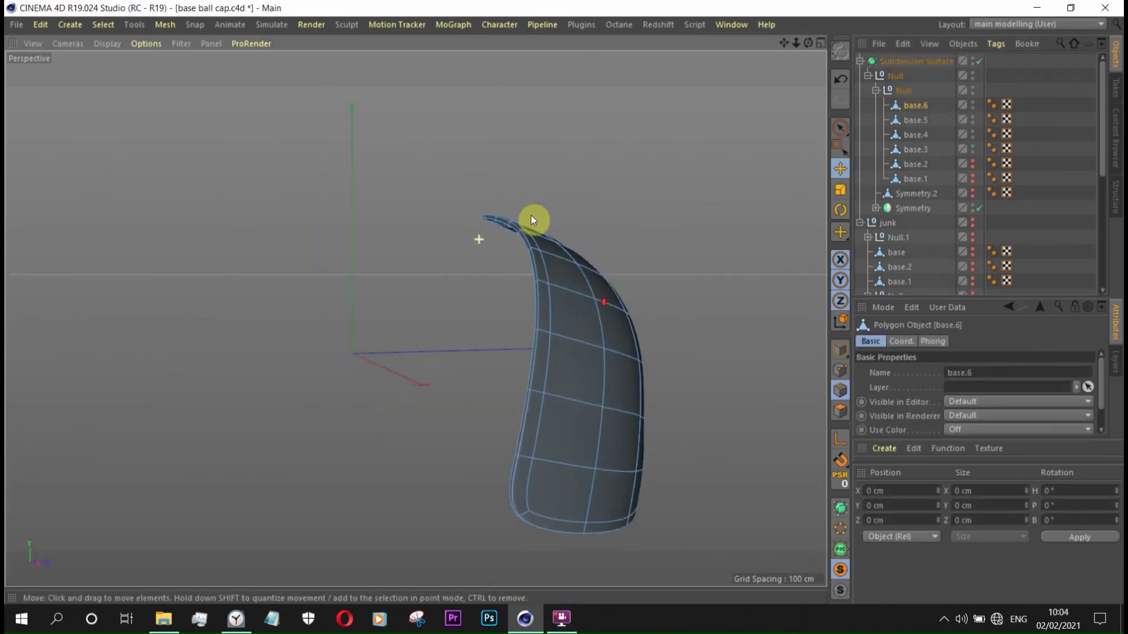
{"action": "left_click_drag", "start_coordinate": [531, 219], "coordinate": [734, 147], "text": "alt"}
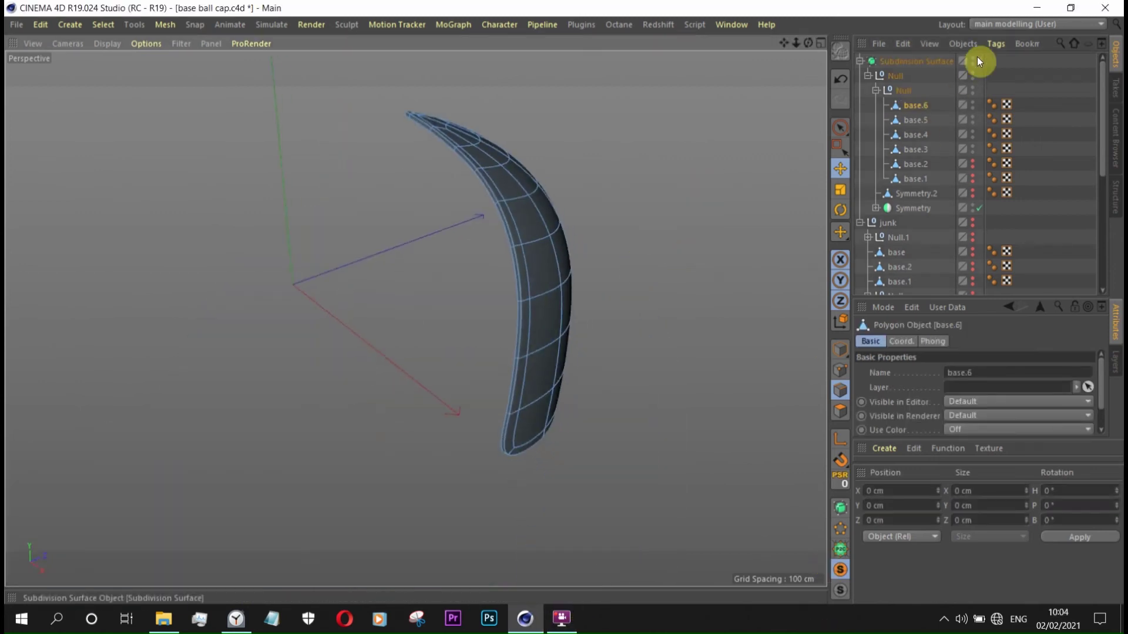
- With smoothing off, Line Cut a support edge along base.6's brim edge
{"action": "left_click", "coordinate": [980, 61]}
{"action": "scroll", "coordinate": [512, 494], "scroll_direction": "up", "scroll_amount": 5}
{"action": "mouse_move", "coordinate": [545, 460]}
{"action": "left_mouse_down", "text": "alt"}
{"action": "mouse_move", "coordinate": [331, 269]}
{"action": "mouse_move", "coordinate": [311, 207]}
{"action": "left_mouse_up", "text": "alt"}
{"action": "key", "text": "k"}
{"action": "key", "text": "k"}
{"action": "left_click", "coordinate": [325, 235]}
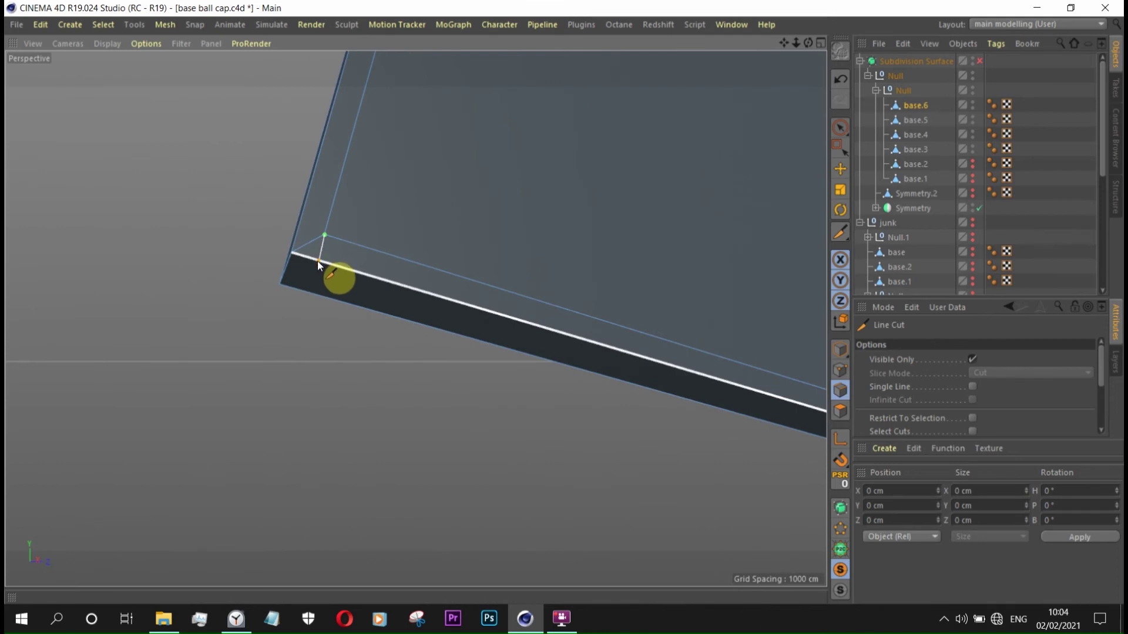
{"action": "mouse_move", "coordinate": [392, 326]}
{"action": "left_mouse_down", "text": "alt"}
{"action": "mouse_move", "coordinate": [386, 211]}
{"action": "mouse_move", "coordinate": [305, 284]}
{"action": "mouse_move", "coordinate": [309, 301]}
{"action": "mouse_move", "coordinate": [332, 276]}
{"action": "mouse_move", "coordinate": [590, 326]}
{"action": "mouse_move", "coordinate": [274, 195]}
{"action": "mouse_move", "coordinate": [524, 182]}
{"action": "left_mouse_up", "text": "alt"}
{"action": "left_click", "coordinate": [304, 284]}
{"action": "left_click", "coordinate": [302, 190]}
{"action": "left_click", "coordinate": [524, 182]}
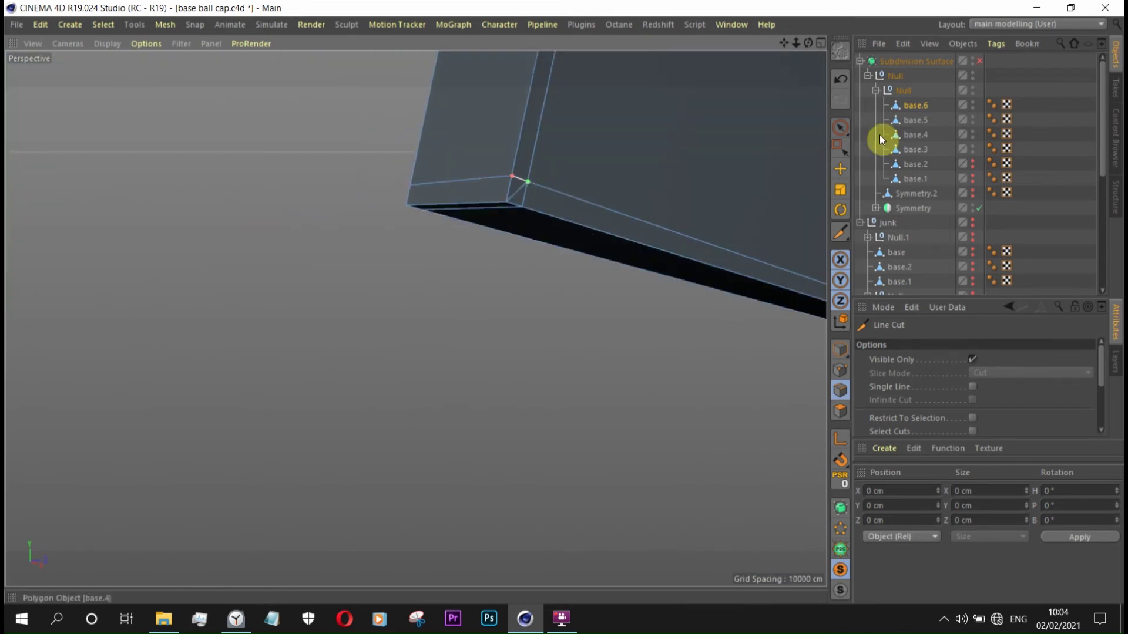
{"action": "key", "text": "e"}
{"action": "left_click_drag", "start_coordinate": [495, 331], "coordinate": [392, 188], "text": "alt"}
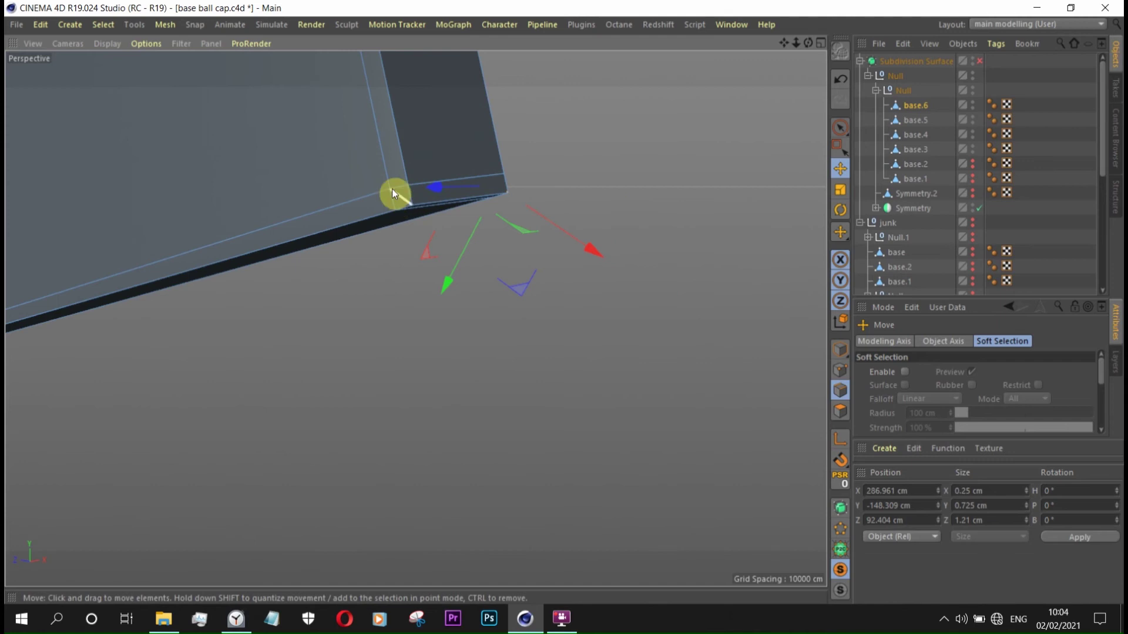
- Reorient onto the brim edge and save the scene with Ctrl+S
{"action": "right_click", "coordinate": [692, 375]}
{"action": "mouse_move", "coordinate": [840, 375]}
{"action": "left_mouse_down", "text": "alt"}
{"action": "mouse_move", "coordinate": [266, 202]}
{"action": "mouse_move", "coordinate": [609, 285]}
{"action": "mouse_move", "coordinate": [577, 252]}
{"action": "mouse_move", "coordinate": [427, 178]}
{"action": "left_mouse_up", "text": "alt"}
{"action": "key", "text": "k"}
{"action": "key", "text": "k"}
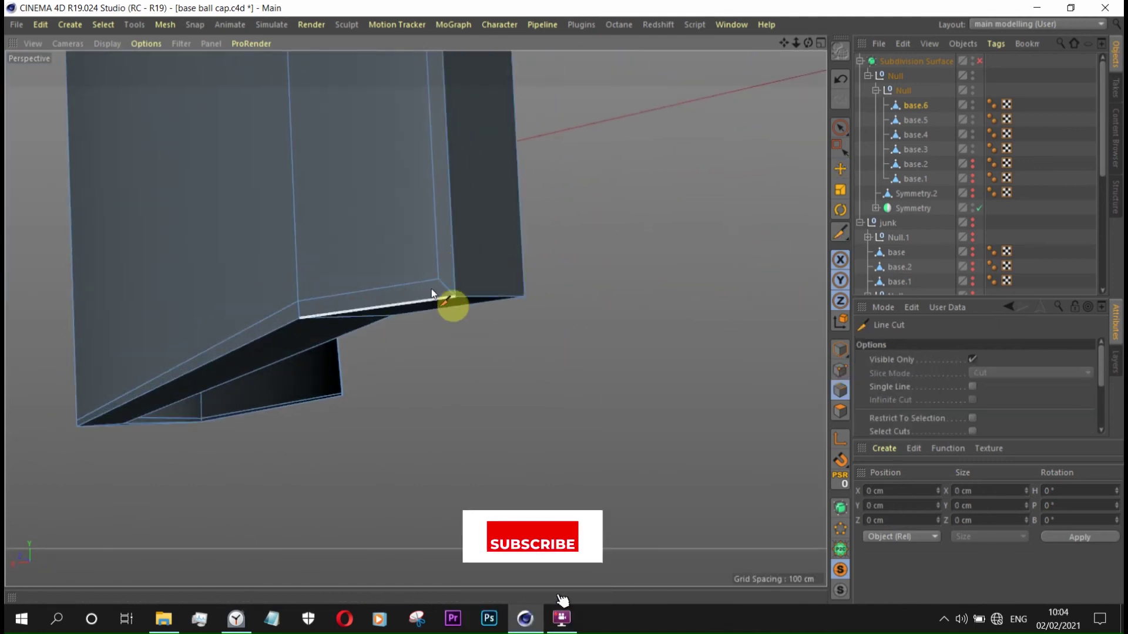
{"action": "left_click_drag", "start_coordinate": [431, 288], "coordinate": [547, 280], "text": "alt"}
{"action": "mouse_move", "coordinate": [474, 284]}
{"action": "left_mouse_down", "text": "alt"}
{"action": "mouse_move", "coordinate": [517, 256]}
{"action": "mouse_move", "coordinate": [687, 325]}
{"action": "mouse_move", "coordinate": [524, 317]}
{"action": "mouse_move", "coordinate": [94, 379]}
{"action": "mouse_move", "coordinate": [179, 424]}
{"action": "mouse_move", "coordinate": [389, 333]}
{"action": "mouse_move", "coordinate": [113, 433]}
{"action": "left_mouse_up", "text": "alt"}
{"action": "key", "text": "ctrl+s"}
{"action": "key", "text": "e"}
- Select and then clear an edge at the cap corner
{"action": "left_click", "coordinate": [115, 400]}
{"action": "mouse_move", "coordinate": [115, 400]}
{"action": "left_mouse_down", "text": "alt"}
{"action": "mouse_move", "coordinate": [358, 397]}
{"action": "mouse_move", "coordinate": [96, 493]}
{"action": "mouse_move", "coordinate": [581, 362]}
{"action": "left_mouse_up", "text": "alt"}
{"action": "right_click", "coordinate": [213, 257]}
{"action": "left_click", "coordinate": [282, 449]}
{"action": "mouse_move", "coordinate": [282, 448]}
{"action": "left_mouse_down", "text": "alt"}
{"action": "mouse_move", "coordinate": [189, 345]}
{"action": "mouse_move", "coordinate": [284, 458]}
{"action": "mouse_move", "coordinate": [258, 217]}
{"action": "mouse_move", "coordinate": [315, 290]}
{"action": "mouse_move", "coordinate": [276, 322]}
{"action": "left_mouse_up", "text": "alt"}
- Line Cut across the brim corner through three points
{"action": "key", "text": "k"}
{"action": "key", "text": "k"}
{"action": "left_click", "coordinate": [277, 294]}
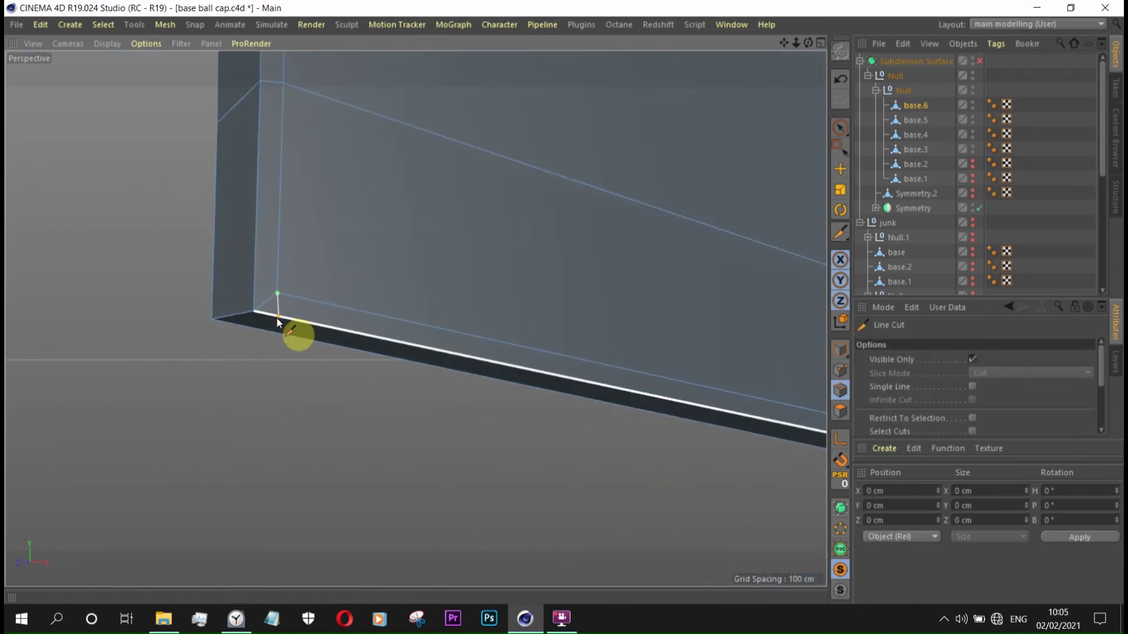
{"action": "mouse_move", "coordinate": [344, 397]}
{"action": "left_mouse_down", "text": "alt"}
{"action": "mouse_move", "coordinate": [571, 252]}
{"action": "mouse_move", "coordinate": [224, 282]}
{"action": "left_mouse_up", "text": "alt"}
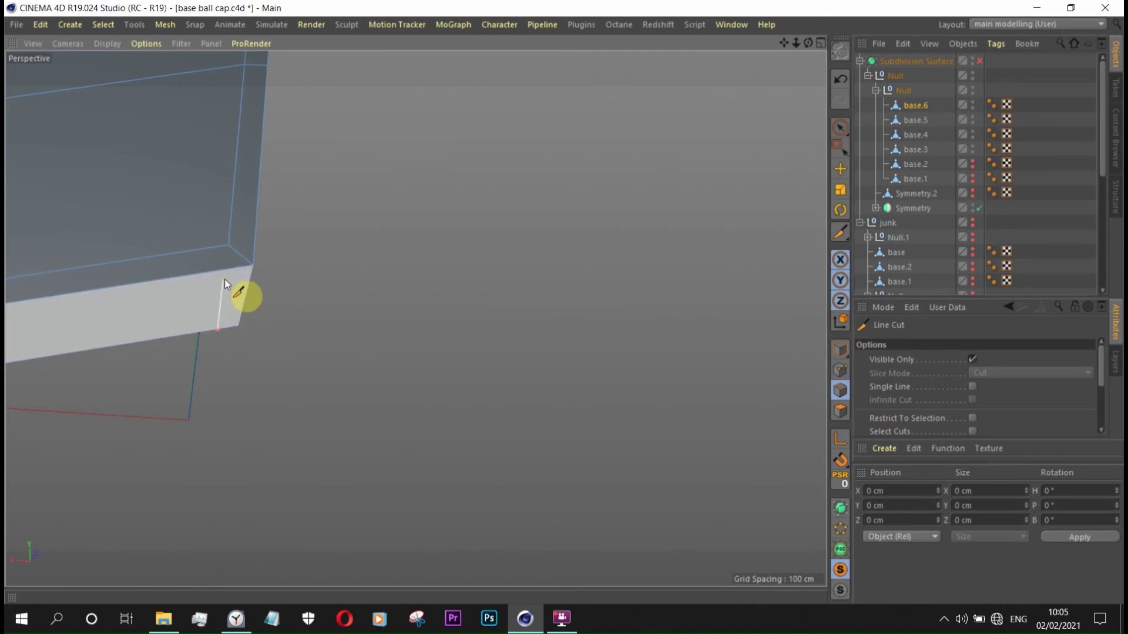
{"action": "left_click", "coordinate": [228, 246]}
{"action": "left_click_drag", "start_coordinate": [316, 238], "coordinate": [113, 390], "text": "alt"}
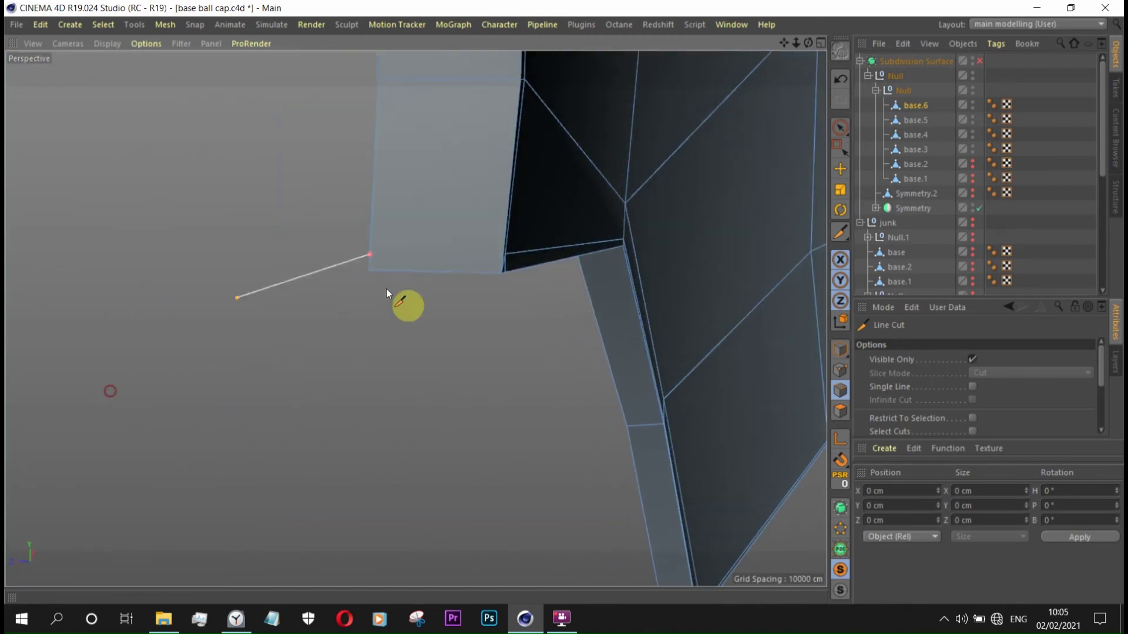
{"action": "scroll", "coordinate": [502, 256], "scroll_direction": "up", "scroll_amount": 3}
{"action": "left_click", "coordinate": [498, 250]}
- Exit Line Cut, return to Move and check the new brim cut
{"action": "scroll", "coordinate": [498, 250], "scroll_direction": "down", "scroll_amount": 5}
{"action": "key", "text": "Escape"}
{"action": "left_click", "coordinate": [840, 168]}
{"action": "scroll", "coordinate": [346, 253], "scroll_direction": "down", "scroll_amount": 3}
{"action": "left_click_drag", "start_coordinate": [384, 222], "coordinate": [398, 276], "text": "alt"}
{"action": "right_click", "coordinate": [573, 166]}
{"action": "left_click", "coordinate": [541, 415]}
- Re-enable smoothing and orbit to inspect the whole cap and brim
{"action": "left_click", "coordinate": [979, 61]}
{"action": "key", "text": "h"}
{"action": "mouse_move", "coordinate": [699, 453]}
{"action": "left_mouse_down", "text": "alt"}
{"action": "mouse_move", "coordinate": [468, 217]}
{"action": "mouse_move", "coordinate": [609, 172]}
{"action": "left_mouse_up", "text": "alt"}
{"action": "scroll", "coordinate": [608, 173], "scroll_direction": "down", "scroll_amount": 3}
{"action": "mouse_move", "coordinate": [823, 612]}
{"action": "left_mouse_down", "text": "alt"}
{"action": "mouse_move", "coordinate": [586, 526]}
{"action": "mouse_move", "coordinate": [483, 403]}
{"action": "mouse_move", "coordinate": [286, 357]}
{"action": "left_mouse_up", "text": "alt"}
{"action": "scroll", "coordinate": [287, 357], "scroll_direction": "up", "scroll_amount": 5}
{"action": "mouse_move", "coordinate": [310, 426]}
{"action": "left_mouse_down", "text": "alt"}
{"action": "mouse_move", "coordinate": [608, 367]}
{"action": "mouse_move", "coordinate": [256, 415]}
{"action": "mouse_move", "coordinate": [528, 557]}
{"action": "mouse_move", "coordinate": [670, 606]}
{"action": "mouse_move", "coordinate": [398, 513]}
{"action": "left_mouse_up", "text": "alt"}
- Select the base.5 panel and turn smoothing off again
{"action": "left_click", "coordinate": [914, 120]}
{"action": "scroll", "coordinate": [468, 524], "scroll_direction": "up", "scroll_amount": 2}
{"action": "left_click", "coordinate": [979, 61]}
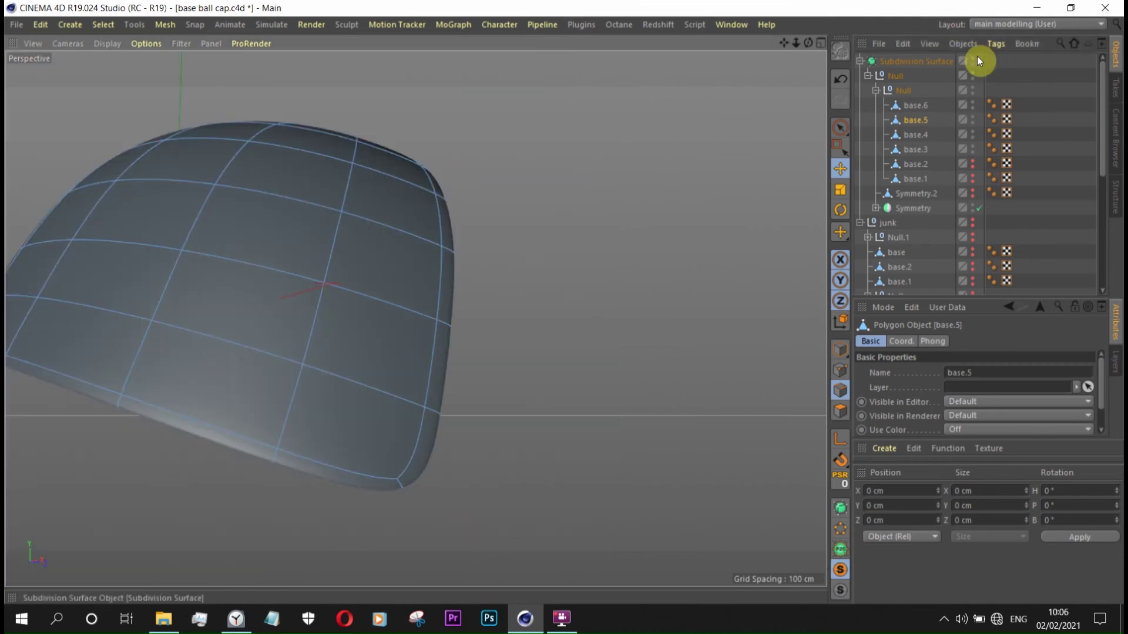
{"action": "key", "text": "k"}
{"action": "key", "text": "k"}
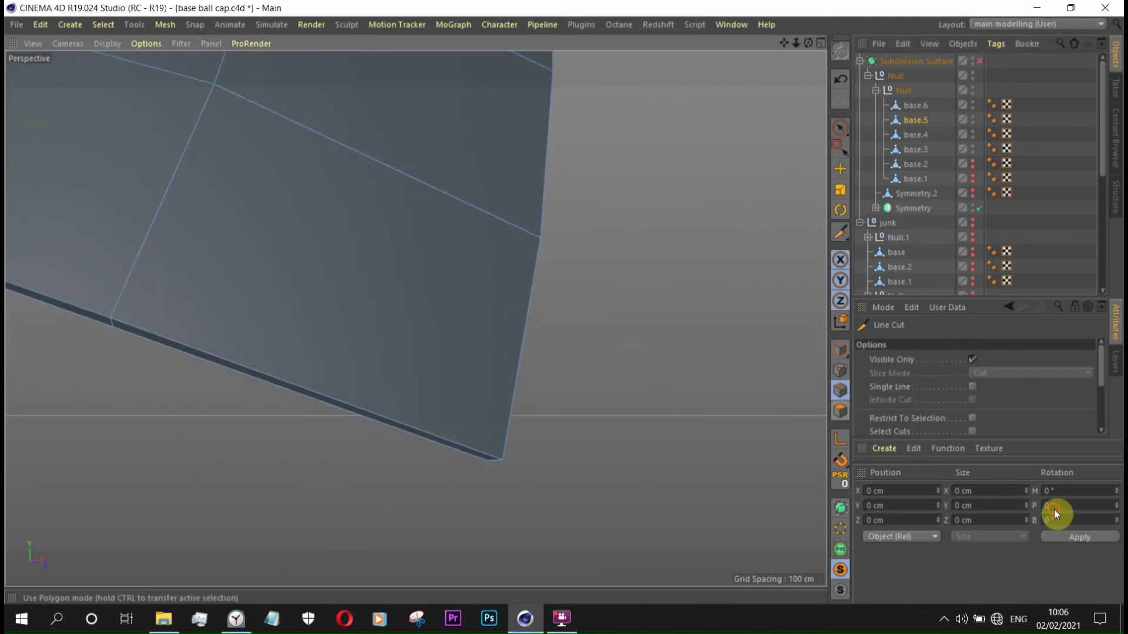
- Extend the selection over the base.5 panel's faces
{"action": "left_click", "coordinate": [840, 168]}
{"action": "mouse_move", "coordinate": [231, 340]}
{"action": "left_mouse_down", "text": "alt"}
{"action": "mouse_move", "coordinate": [392, 327]}
{"action": "mouse_move", "coordinate": [330, 323]}
{"action": "left_mouse_up", "text": "alt"}
{"action": "right_click", "coordinate": [330, 323]}
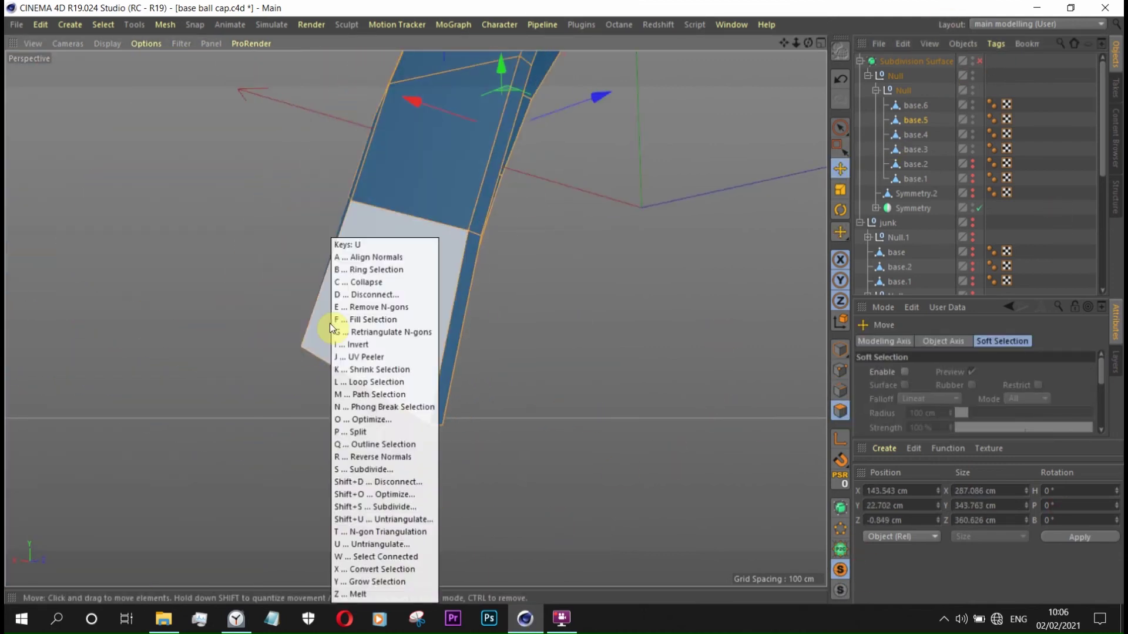
{"action": "left_click", "coordinate": [337, 323]}
{"action": "left_click_drag", "start_coordinate": [425, 371], "coordinate": [470, 349], "text": "alt"}
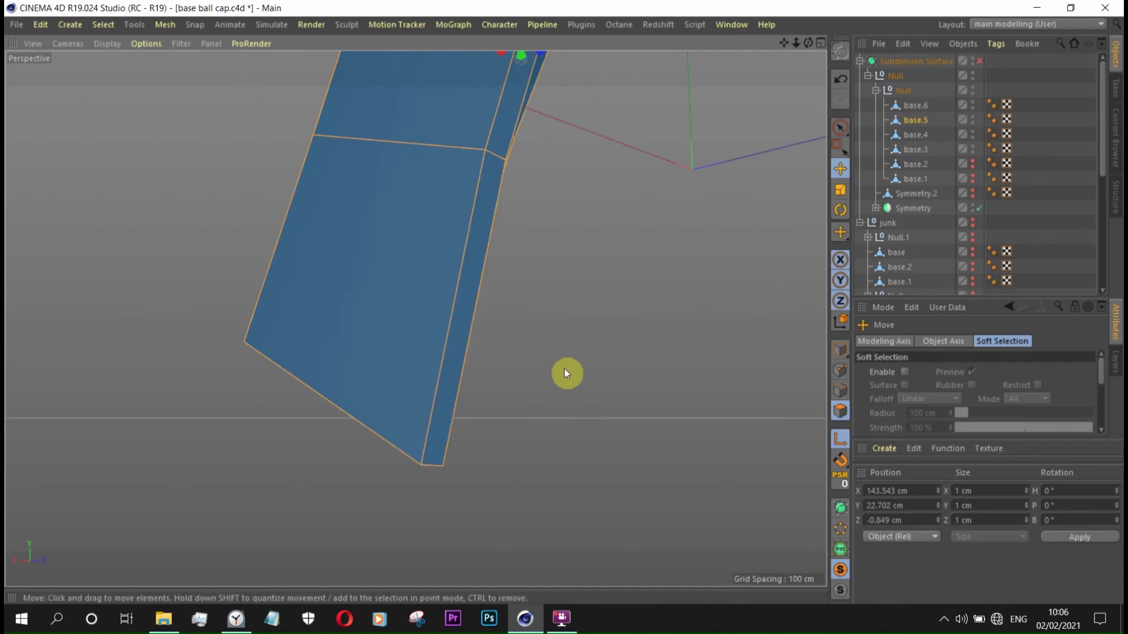
- Loop-select base.5's rim polygons and apply Extrude Inner with a 1 cm offset
{"action": "key", "text": "u"}
{"action": "key", "text": "l"}
{"action": "left_click_drag", "start_coordinate": [492, 153], "coordinate": [730, 397], "text": "alt"}
{"action": "right_click", "coordinate": [588, 301]}
{"action": "left_click", "coordinate": [615, 301]}
{"action": "left_click", "coordinate": [961, 388]}
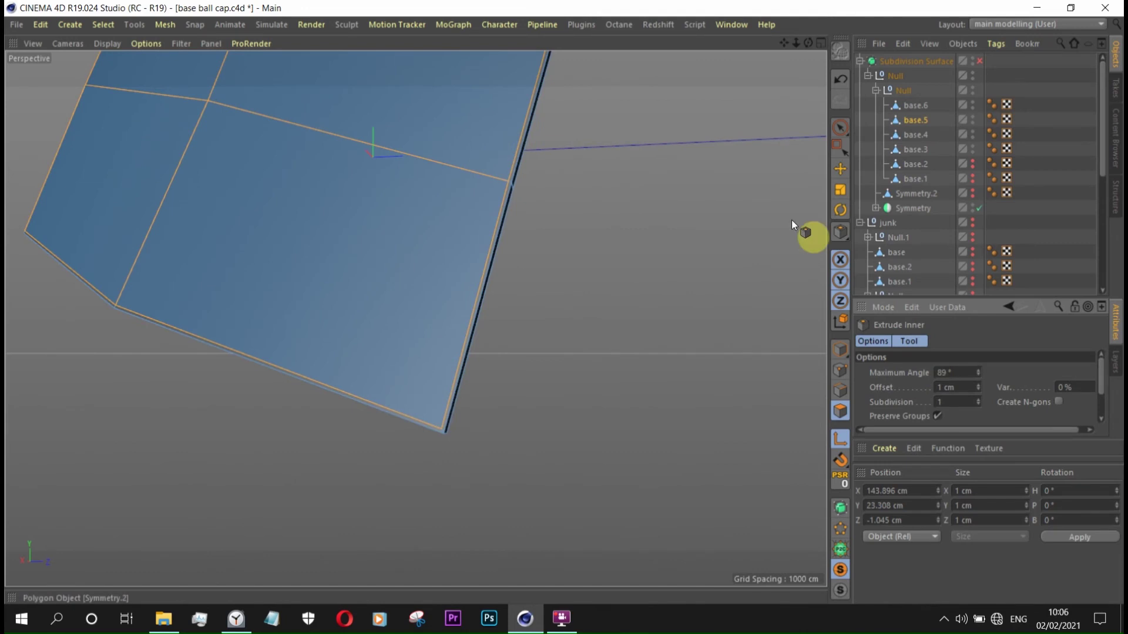
{"action": "key", "text": "k"}
{"action": "key", "text": "k"}
{"action": "scroll", "coordinate": [558, 411], "scroll_direction": "up", "scroll_amount": 2}
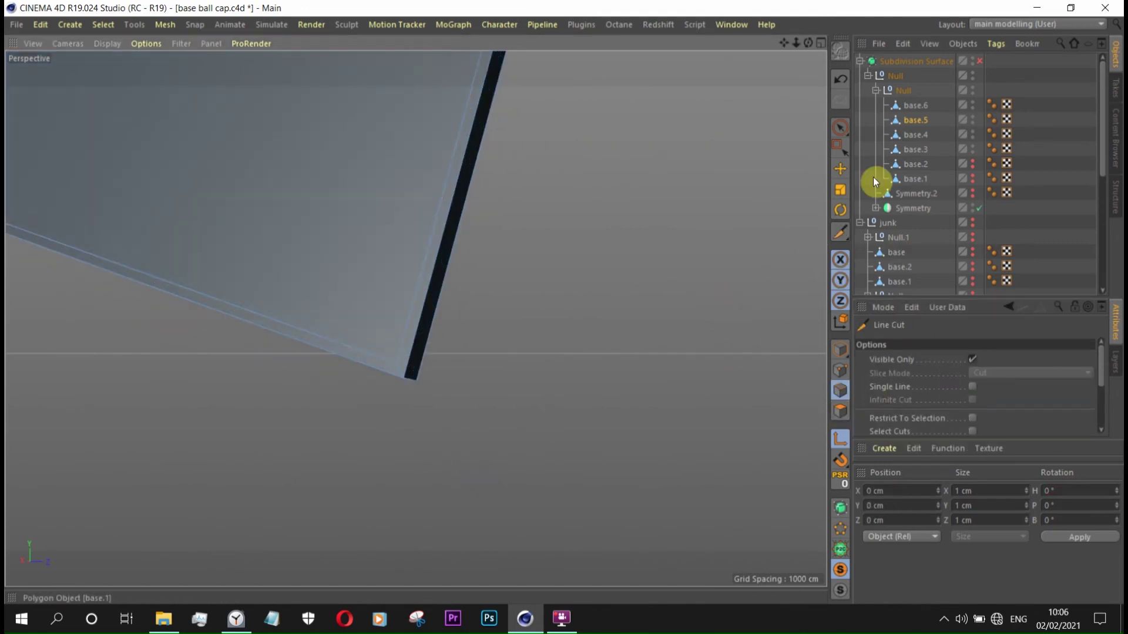
- Cut a support edge at the base.5 panel corner and adjust its new point
{"action": "left_click", "coordinate": [410, 338]}
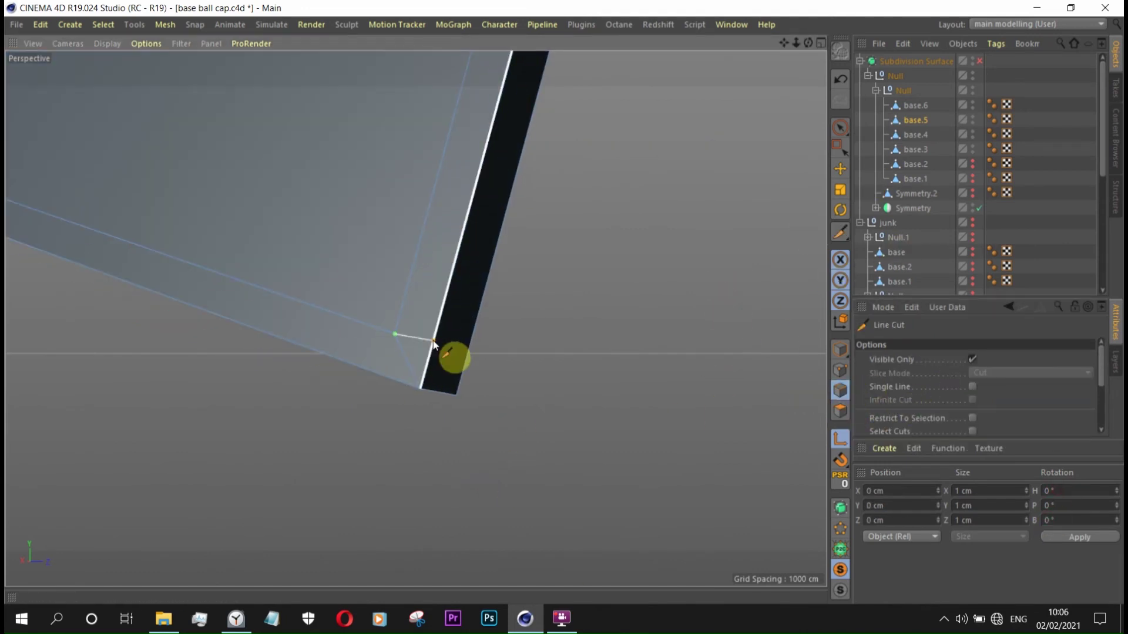
{"action": "mouse_move", "coordinate": [464, 355]}
{"action": "left_mouse_down", "text": "alt"}
{"action": "mouse_move", "coordinate": [739, 369]}
{"action": "mouse_move", "coordinate": [585, 340]}
{"action": "mouse_move", "coordinate": [506, 297]}
{"action": "left_mouse_up", "text": "alt"}
{"action": "mouse_move", "coordinate": [537, 360]}
{"action": "left_mouse_down", "text": "alt"}
{"action": "mouse_move", "coordinate": [655, 232]}
{"action": "mouse_move", "coordinate": [713, 377]}
{"action": "mouse_move", "coordinate": [360, 406]}
{"action": "left_mouse_up", "text": "alt"}
{"action": "scroll", "coordinate": [361, 405], "scroll_direction": "down", "scroll_amount": 5}
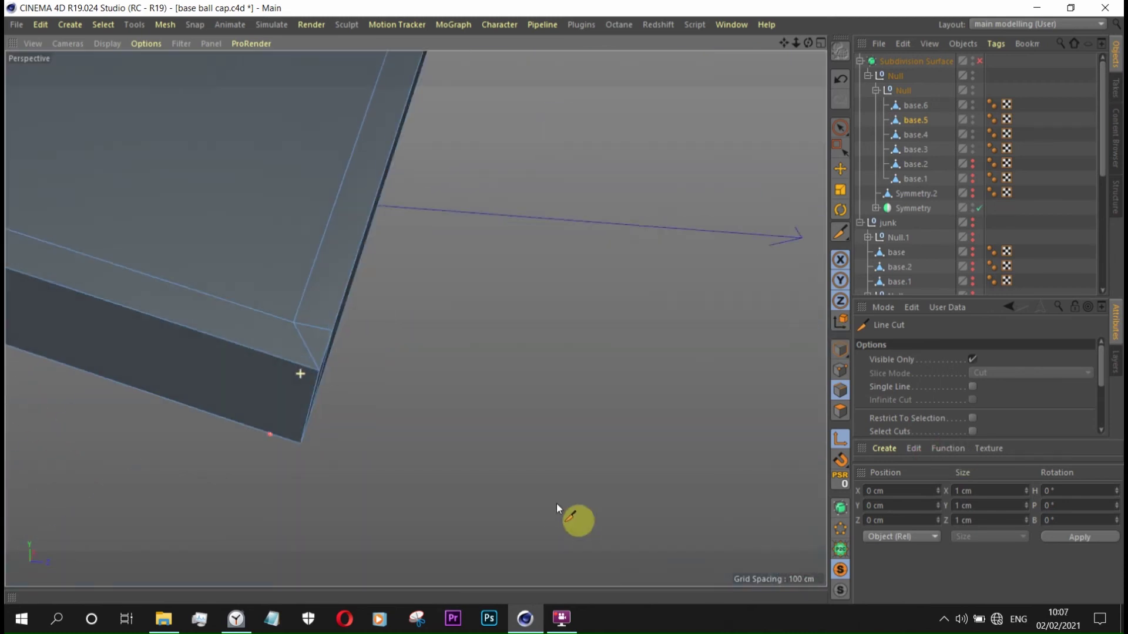
{"action": "key", "text": "e"}
{"action": "left_click", "coordinate": [353, 367]}
{"action": "scroll", "coordinate": [376, 388], "scroll_direction": "up", "scroll_amount": 3}
{"action": "left_click_drag", "start_coordinate": [398, 410], "coordinate": [483, 455], "text": "alt"}
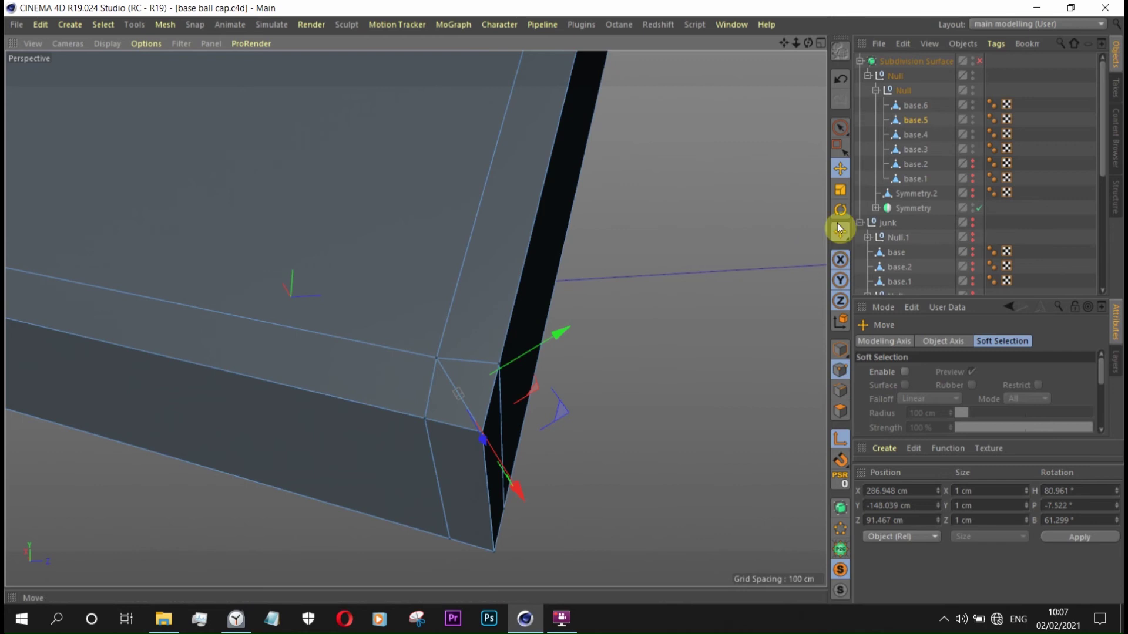
- Select an edge at the visor corner in edge mode, then clear the selection
{"action": "left_click", "coordinate": [840, 189]}
{"action": "left_click", "coordinate": [840, 391]}
{"action": "left_click", "coordinate": [468, 393]}
{"action": "mouse_move", "coordinate": [467, 392]}
{"action": "left_mouse_down", "text": "alt"}
{"action": "mouse_move", "coordinate": [693, 401]}
{"action": "mouse_move", "coordinate": [527, 317]}
{"action": "left_mouse_up", "text": "alt"}
{"action": "right_click", "coordinate": [675, 329]}
{"action": "left_click", "coordinate": [731, 350]}
{"action": "mouse_move", "coordinate": [700, 505]}
{"action": "left_mouse_down", "text": "alt"}
{"action": "mouse_move", "coordinate": [406, 410]}
{"action": "mouse_move", "coordinate": [477, 371]}
{"action": "mouse_move", "coordinate": [788, 268]}
{"action": "mouse_move", "coordinate": [549, 350]}
{"action": "mouse_move", "coordinate": [274, 424]}
{"action": "left_mouse_up", "text": "alt"}
- Line Cut a support edge across the cap rim to the side-edge corner
{"action": "key", "text": "k"}
{"action": "key", "text": "k"}
{"action": "left_click_drag", "start_coordinate": [213, 530], "coordinate": [189, 292], "text": "alt"}
{"action": "left_click", "coordinate": [189, 283]}
{"action": "left_click", "coordinate": [196, 365]}
{"action": "scroll", "coordinate": [306, 269], "scroll_direction": "up", "scroll_amount": 5}
{"action": "scroll", "coordinate": [305, 269], "scroll_direction": "down", "scroll_amount": 3}
{"action": "left_click", "coordinate": [210, 399]}
{"action": "scroll", "coordinate": [502, 458], "scroll_direction": "down", "scroll_amount": 6}
{"action": "scroll", "coordinate": [508, 546], "scroll_direction": "up", "scroll_amount": 5}
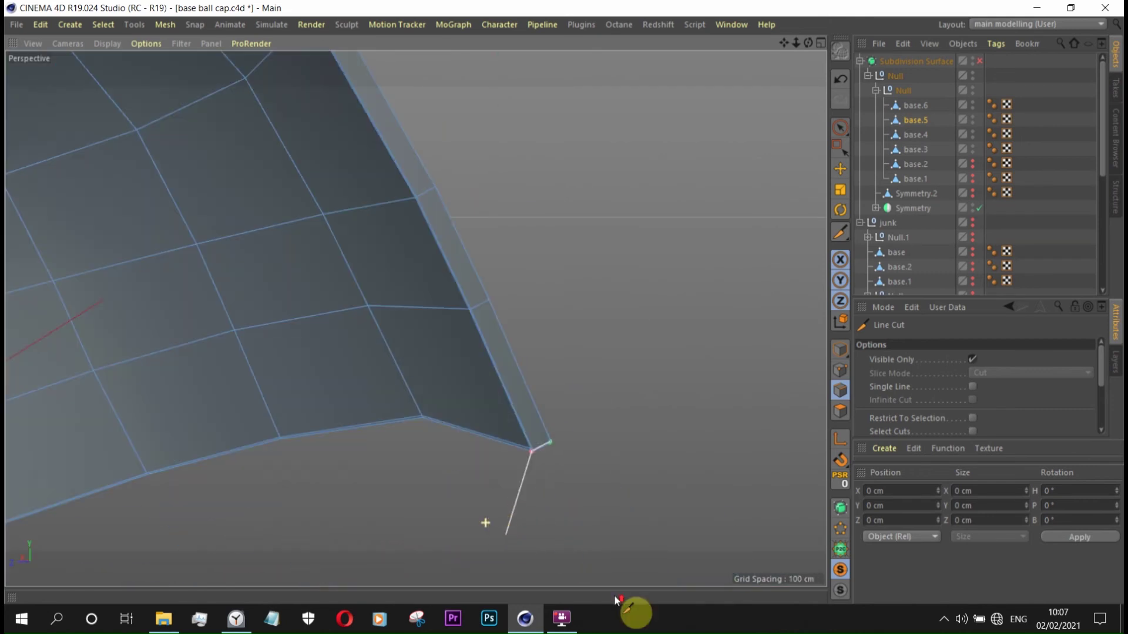
{"action": "scroll", "coordinate": [663, 288], "scroll_direction": "up", "scroll_amount": 3}
{"action": "scroll", "coordinate": [654, 315], "scroll_direction": "up", "scroll_amount": 3}
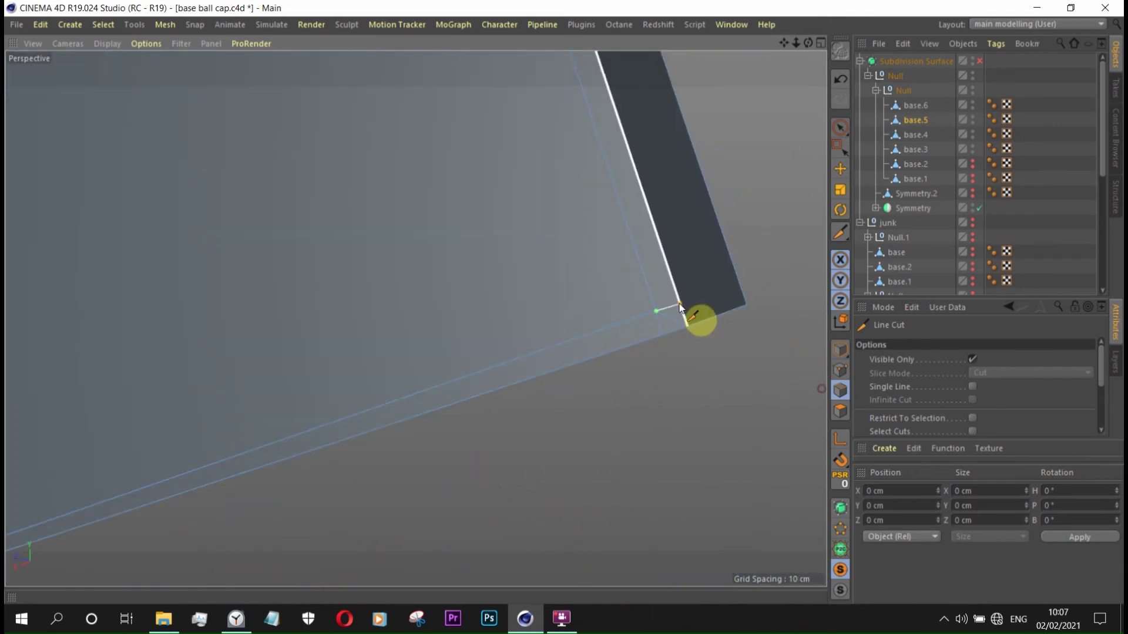
{"action": "left_click", "coordinate": [746, 304]}
{"action": "scroll", "coordinate": [646, 311], "scroll_direction": "down", "scroll_amount": 10}
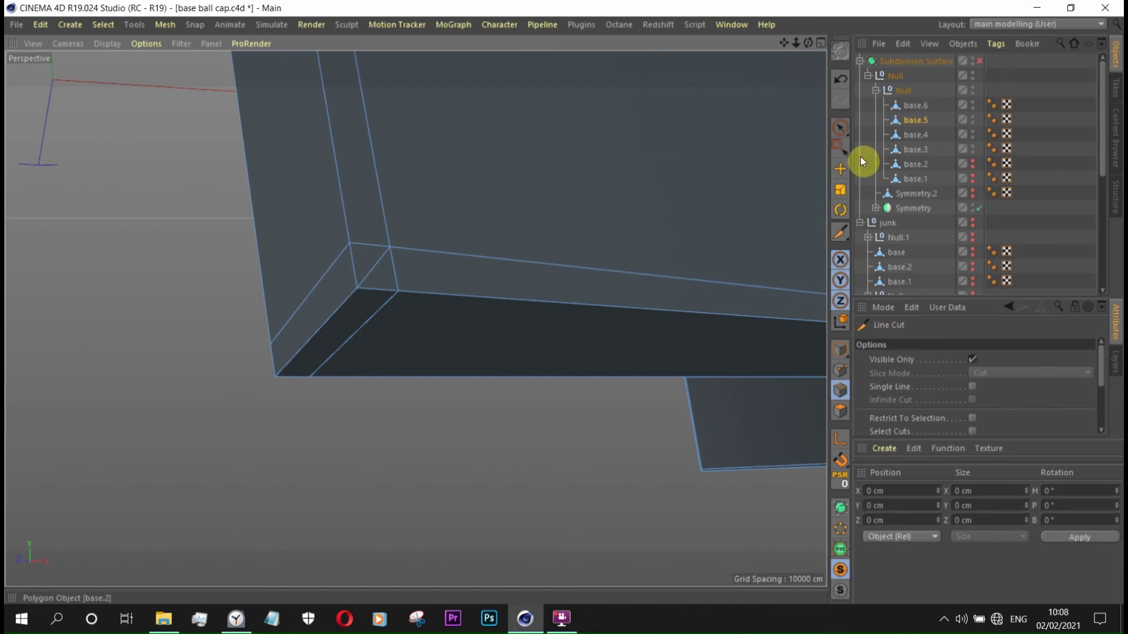
{"action": "left_click", "coordinate": [840, 169]}
- Select the newly cut rim edge to check it, then clear the selection
{"action": "left_click", "coordinate": [332, 329]}
{"action": "scroll", "coordinate": [553, 323], "scroll_direction": "up", "scroll_amount": 3}
{"action": "scroll", "coordinate": [588, 364], "scroll_direction": "down", "scroll_amount": 2}
{"action": "right_click", "coordinate": [629, 411]}
{"action": "left_click", "coordinate": [674, 297]}
{"action": "scroll", "coordinate": [650, 529], "scroll_direction": "down", "scroll_amount": 4}
{"action": "scroll", "coordinate": [650, 528], "scroll_direction": "down", "scroll_amount": 3}
{"action": "scroll", "coordinate": [231, 172], "scroll_direction": "up", "scroll_amount": 5}
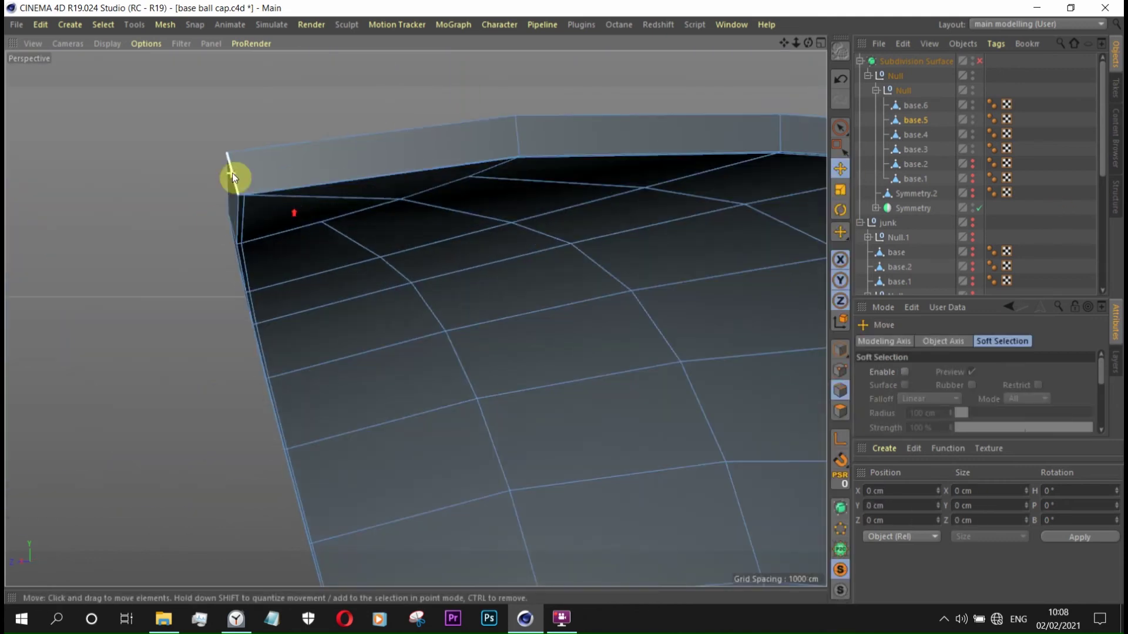
{"action": "scroll", "coordinate": [386, 241], "scroll_direction": "up", "scroll_amount": 4}
- Cut another support edge near the top corner vertex of the box
{"action": "key", "text": "k"}
{"action": "key", "text": "k"}
{"action": "left_click", "coordinate": [223, 125]}
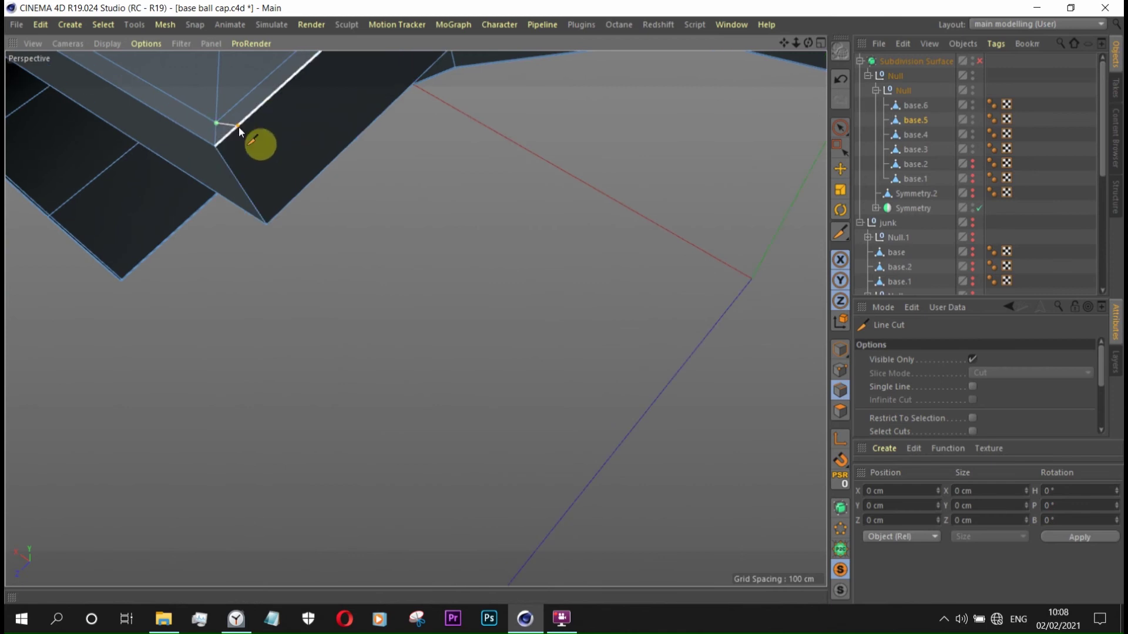
{"action": "scroll", "coordinate": [329, 241], "scroll_direction": "up", "scroll_amount": 5}
{"action": "mouse_move", "coordinate": [478, 574]}
{"action": "left_mouse_down", "text": "alt"}
{"action": "mouse_move", "coordinate": [337, 429]}
{"action": "mouse_move", "coordinate": [434, 485]}
{"action": "mouse_move", "coordinate": [520, 599]}
{"action": "left_mouse_up", "text": "alt"}
{"action": "scroll", "coordinate": [428, 477], "scroll_direction": "down", "scroll_amount": 5}
{"action": "mouse_move", "coordinate": [403, 301]}
{"action": "left_mouse_down", "text": "alt"}
{"action": "mouse_move", "coordinate": [466, 414]}
{"action": "mouse_move", "coordinate": [347, 177]}
{"action": "left_mouse_up", "text": "alt"}
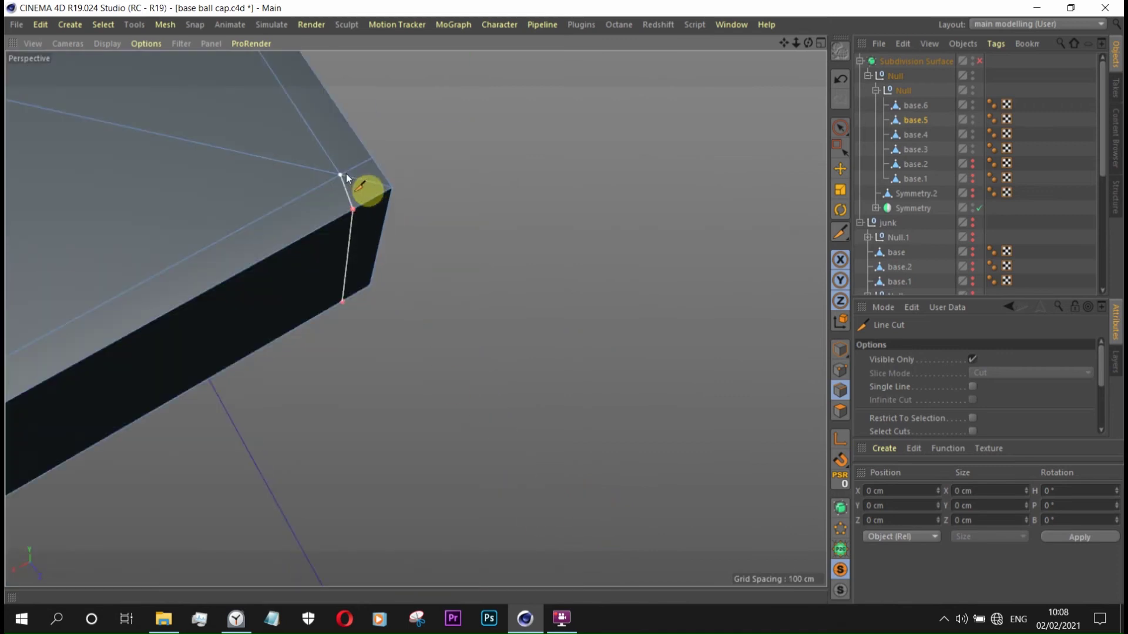
{"action": "left_click", "coordinate": [840, 168]}
{"action": "key", "text": "s"}
- Enable the Subdivision Surface and inspect the smoothed cap
{"action": "right_click", "coordinate": [316, 308]}
{"action": "left_click", "coordinate": [489, 383]}
{"action": "left_click_drag", "start_coordinate": [488, 382], "coordinate": [554, 468], "text": "alt"}
{"action": "scroll", "coordinate": [553, 467], "scroll_direction": "down", "scroll_amount": 5}
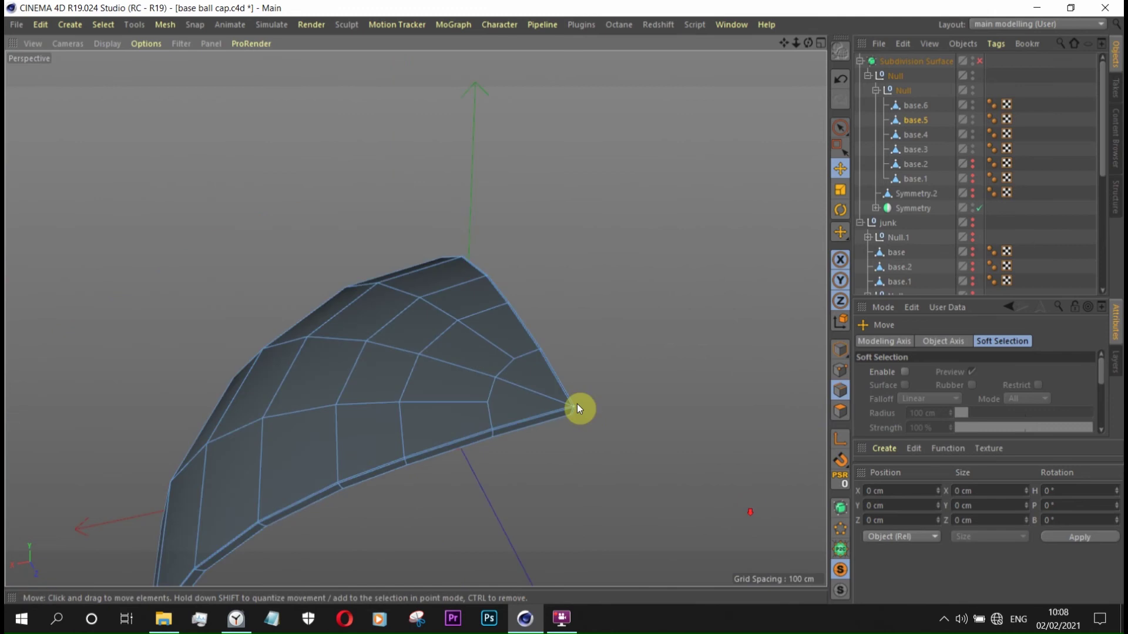
{"action": "left_click", "coordinate": [979, 61]}
{"action": "mouse_move", "coordinate": [587, 265]}
{"action": "left_mouse_down", "text": "alt"}
{"action": "mouse_move", "coordinate": [439, 221]}
{"action": "mouse_move", "coordinate": [352, 403]}
{"action": "mouse_move", "coordinate": [400, 259]}
{"action": "mouse_move", "coordinate": [625, 158]}
{"action": "mouse_move", "coordinate": [276, 307]}
{"action": "mouse_move", "coordinate": [289, 395]}
{"action": "mouse_move", "coordinate": [86, 254]}
{"action": "mouse_move", "coordinate": [601, 486]}
{"action": "mouse_move", "coordinate": [313, 368]}
{"action": "mouse_move", "coordinate": [566, 410]}
{"action": "mouse_move", "coordinate": [368, 496]}
{"action": "mouse_move", "coordinate": [459, 446]}
{"action": "mouse_move", "coordinate": [531, 493]}
{"action": "left_mouse_up", "text": "alt"}
- Disable subdivision and inset the panel's loop-selected faces by 1 cm with Extrude Inner
{"action": "left_click", "coordinate": [979, 61]}
{"action": "scroll", "coordinate": [329, 411], "scroll_direction": "up", "scroll_amount": 5}
{"action": "left_click", "coordinate": [845, 410]}
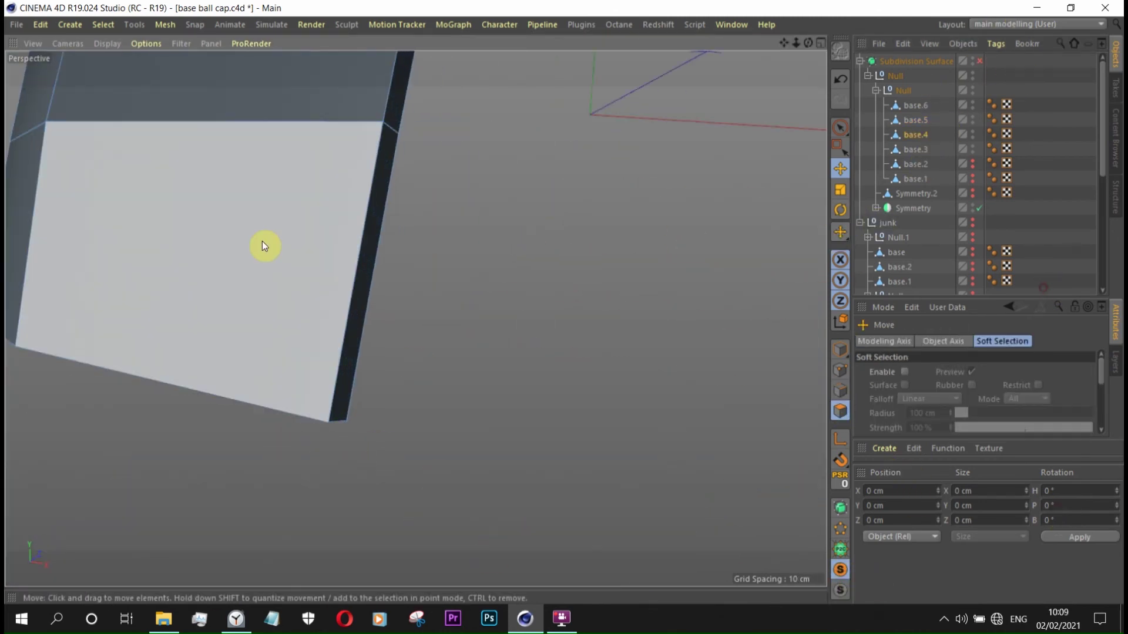
{"action": "left_click_drag", "start_coordinate": [262, 241], "coordinate": [402, 288], "text": "alt"}
{"action": "right_click", "coordinate": [402, 288]}
{"action": "left_click", "coordinate": [446, 329]}
{"action": "mouse_move", "coordinate": [605, 247]}
{"action": "left_mouse_down", "text": "alt"}
{"action": "mouse_move", "coordinate": [401, 189]}
{"action": "mouse_move", "coordinate": [358, 235]}
{"action": "left_mouse_up", "text": "alt"}
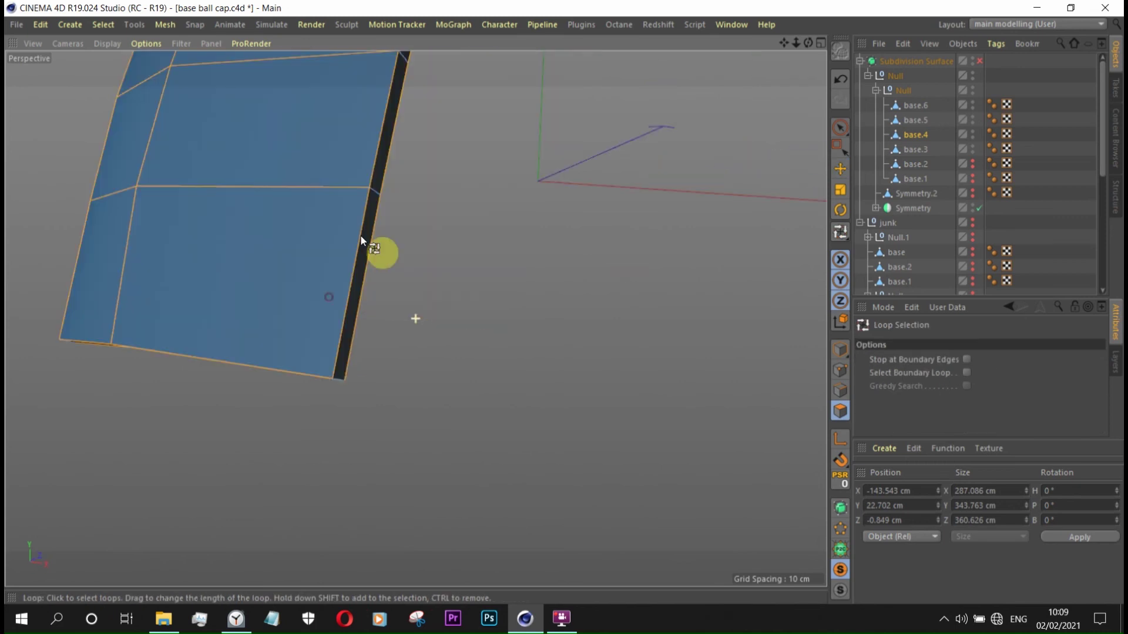
{"action": "right_click", "coordinate": [667, 340]}
{"action": "left_click", "coordinate": [659, 320]}
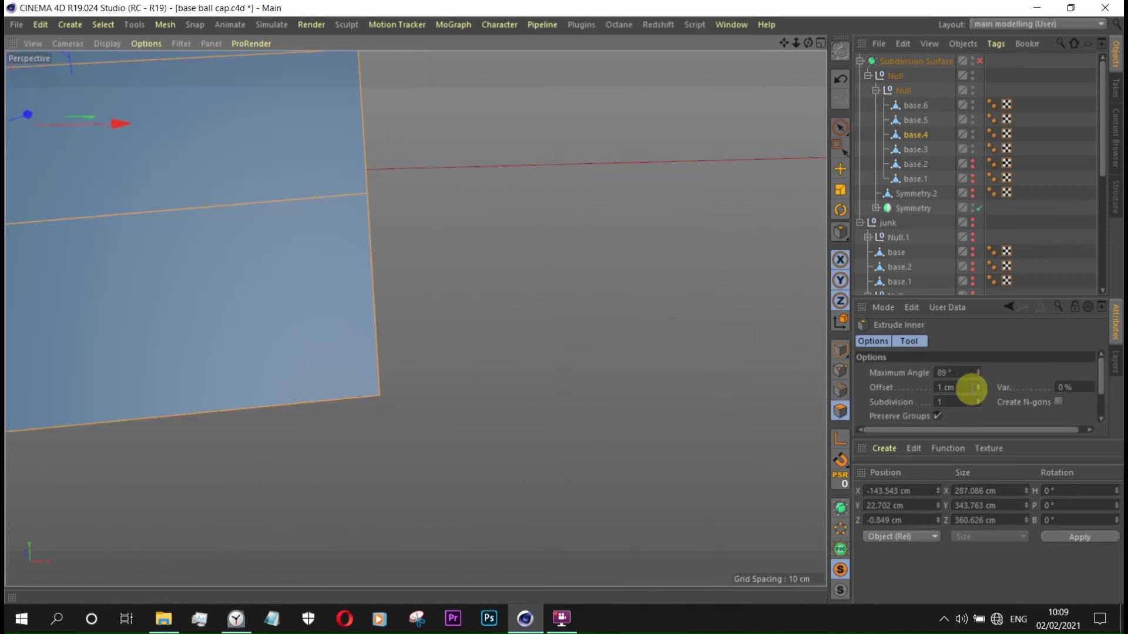
- Line Cut support edges across the base.4 panel's rim corner
{"action": "key", "text": "k"}
{"action": "key", "text": "k"}
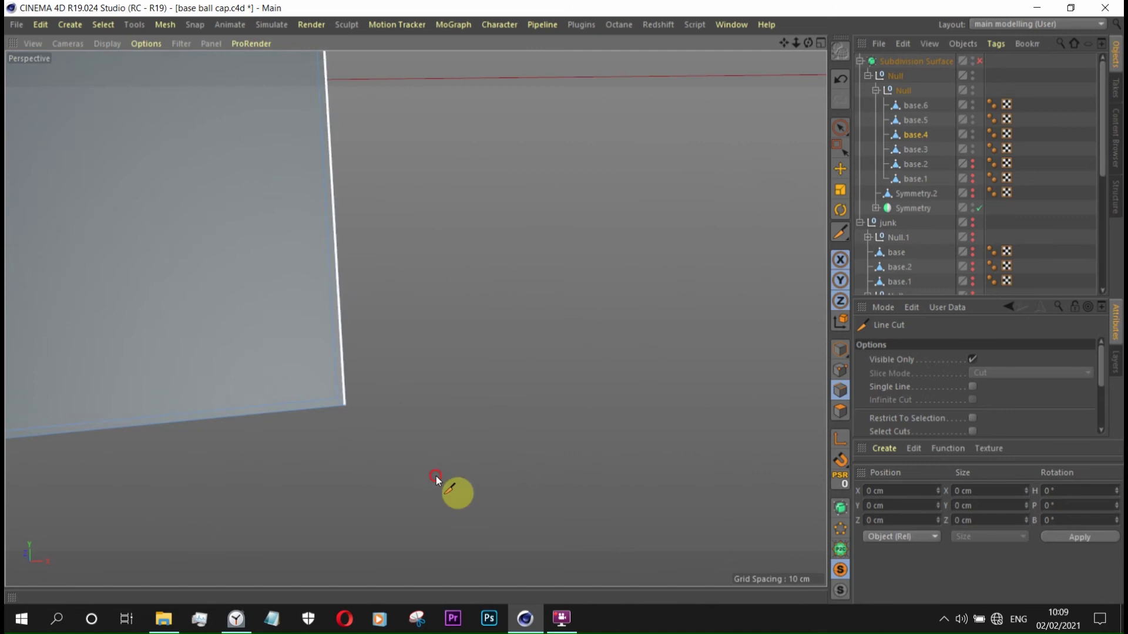
{"action": "scroll", "coordinate": [439, 478], "scroll_direction": "down", "scroll_amount": 10}
{"action": "mouse_move", "coordinate": [250, 329]}
{"action": "left_mouse_down", "text": "alt"}
{"action": "mouse_move", "coordinate": [404, 415]}
{"action": "mouse_move", "coordinate": [383, 395]}
{"action": "left_mouse_up", "text": "alt"}
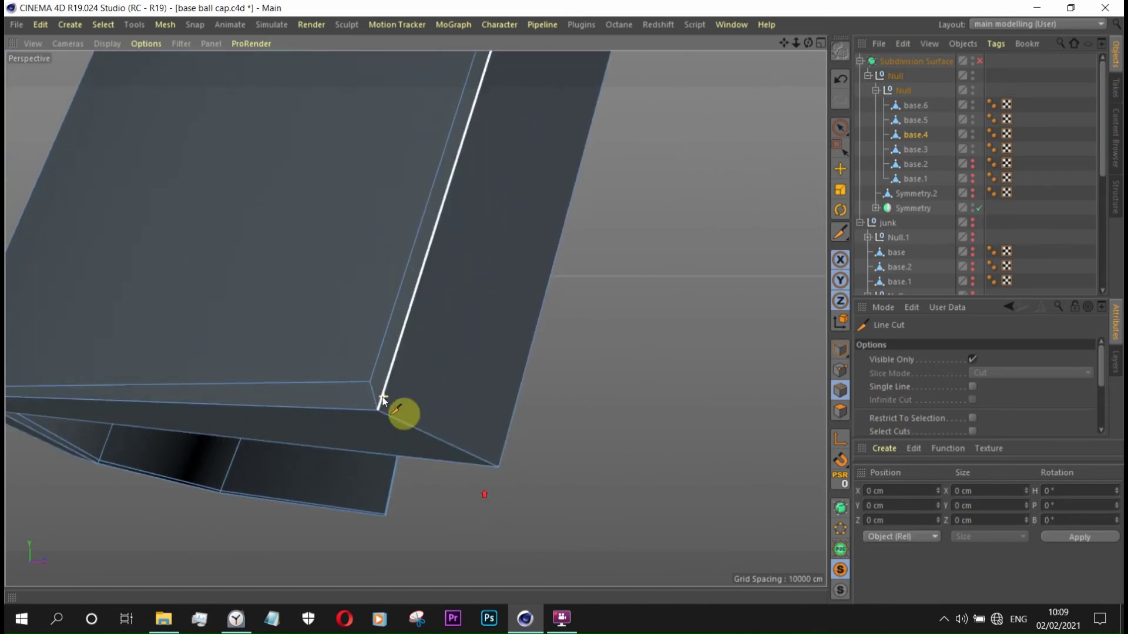
{"action": "scroll", "coordinate": [382, 395], "scroll_direction": "up", "scroll_amount": 10}
{"action": "mouse_move", "coordinate": [455, 388]}
{"action": "left_mouse_down", "text": "alt"}
{"action": "mouse_move", "coordinate": [412, 387]}
{"action": "mouse_move", "coordinate": [437, 481]}
{"action": "mouse_move", "coordinate": [376, 378]}
{"action": "left_mouse_up", "text": "alt"}
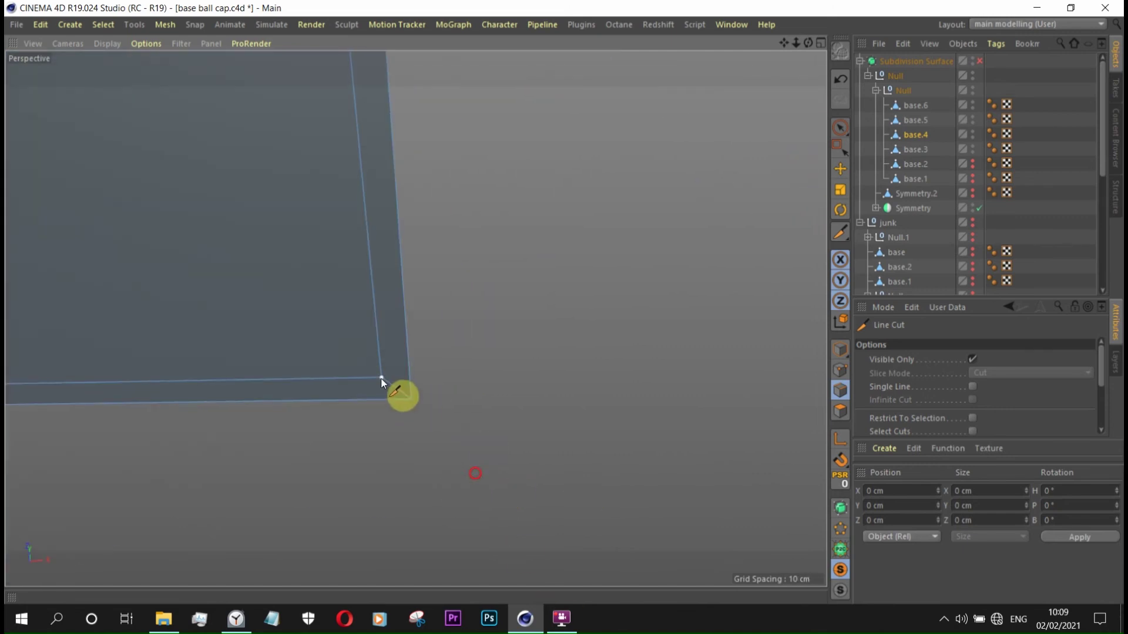
{"action": "mouse_move", "coordinate": [504, 466]}
{"action": "left_mouse_down", "text": "alt"}
{"action": "mouse_move", "coordinate": [253, 185]}
{"action": "mouse_move", "coordinate": [481, 396]}
{"action": "left_mouse_up", "text": "alt"}
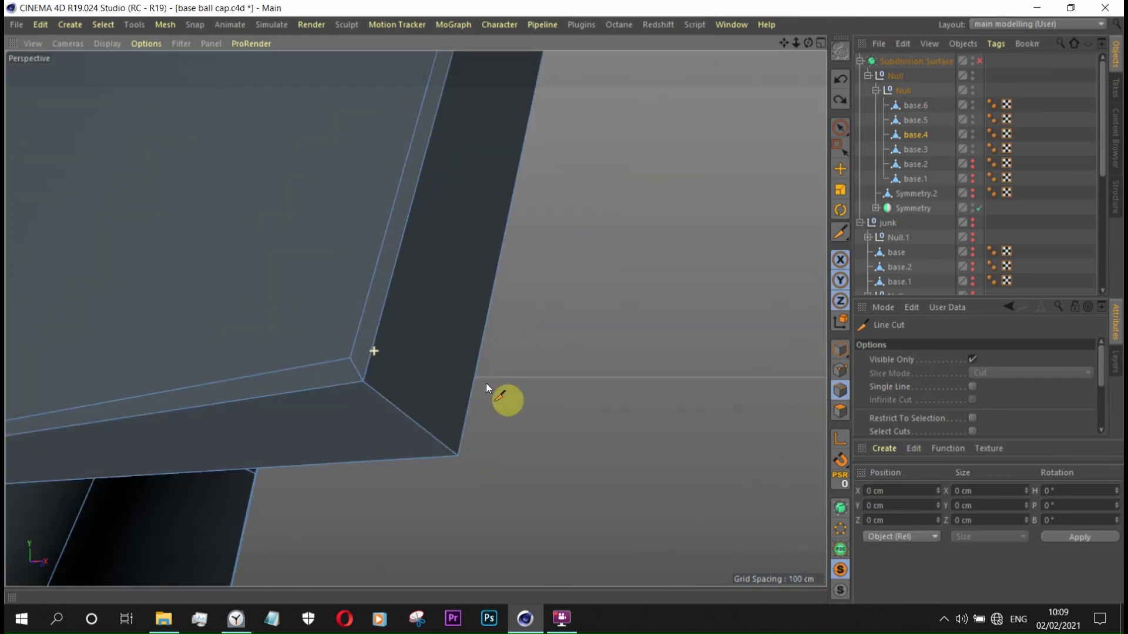
{"action": "left_click", "coordinate": [562, 618]}
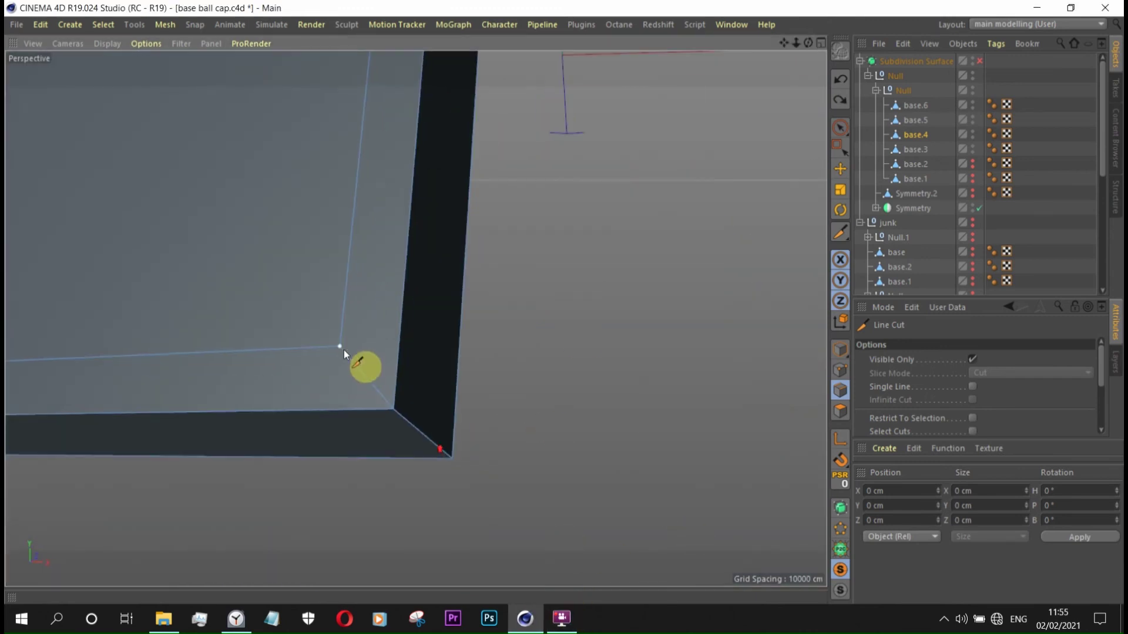
{"action": "left_click", "coordinate": [400, 344]}
{"action": "mouse_move", "coordinate": [459, 415]}
{"action": "left_mouse_down", "text": "alt"}
{"action": "mouse_move", "coordinate": [359, 335]}
{"action": "mouse_move", "coordinate": [675, 514]}
{"action": "mouse_move", "coordinate": [383, 340]}
{"action": "left_mouse_up", "text": "alt"}
{"action": "mouse_move", "coordinate": [585, 431]}
{"action": "left_mouse_down", "text": "alt"}
{"action": "mouse_move", "coordinate": [668, 358]}
{"action": "mouse_move", "coordinate": [489, 343]}
{"action": "left_mouse_up", "text": "alt"}
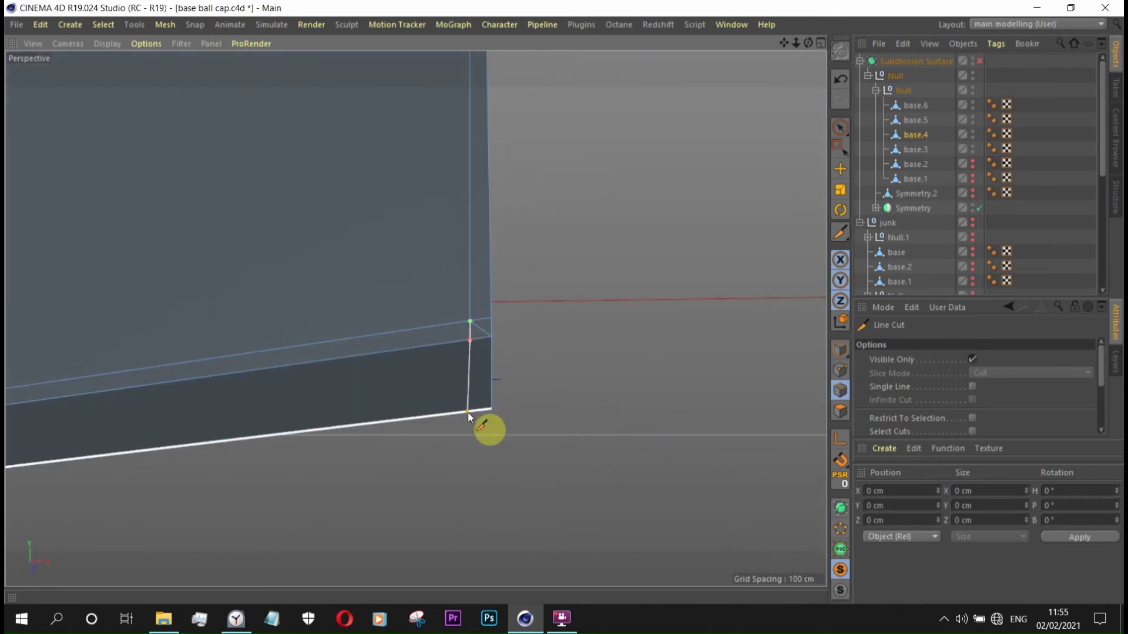
{"action": "mouse_move", "coordinate": [472, 413]}
{"action": "left_mouse_down", "text": "alt"}
{"action": "mouse_move", "coordinate": [259, 365]}
{"action": "mouse_move", "coordinate": [501, 316]}
{"action": "left_mouse_up", "text": "alt"}
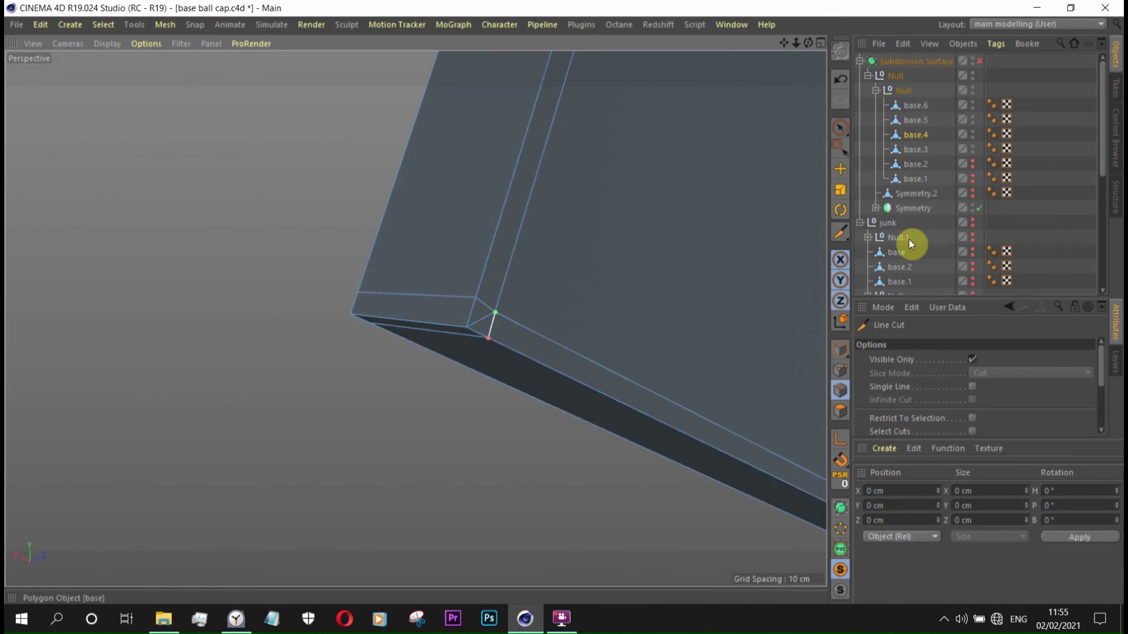
{"action": "key", "text": "e"}
- Select the corner edge, then start another support cut across the brim corner
{"action": "left_click", "coordinate": [470, 325]}
{"action": "mouse_move", "coordinate": [469, 324]}
{"action": "left_mouse_down", "text": "alt"}
{"action": "mouse_move", "coordinate": [527, 347]}
{"action": "mouse_move", "coordinate": [583, 449]}
{"action": "mouse_move", "coordinate": [711, 251]}
{"action": "left_mouse_up", "text": "alt"}
{"action": "right_click", "coordinate": [711, 251]}
{"action": "key", "text": "Escape"}
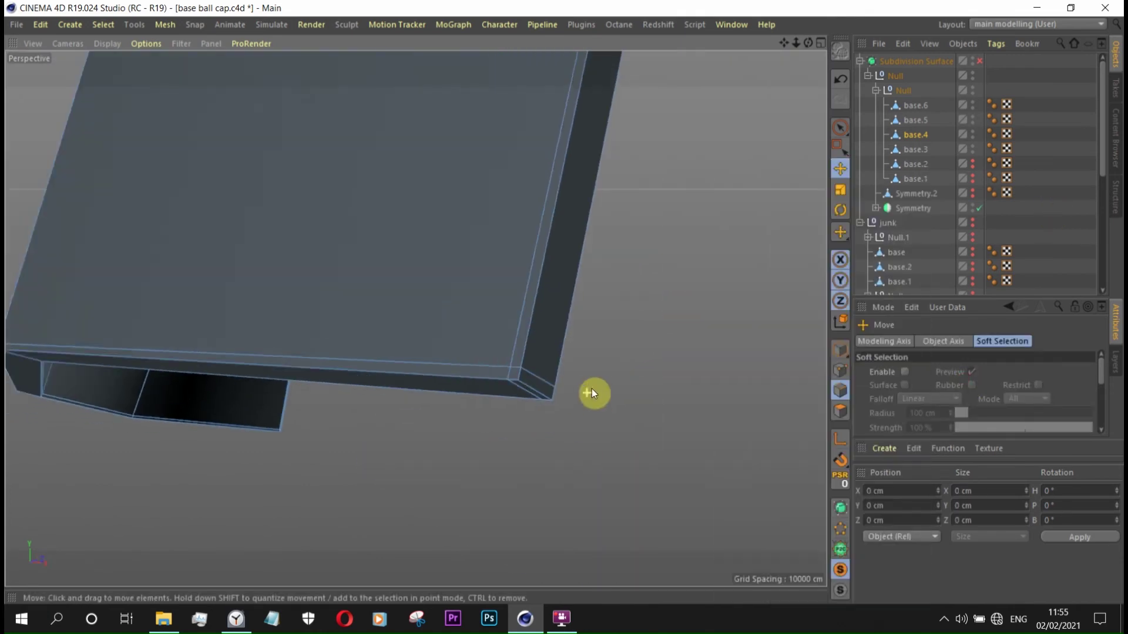
{"action": "mouse_move", "coordinate": [591, 389]}
{"action": "left_mouse_down", "text": "alt"}
{"action": "mouse_move", "coordinate": [668, 200]}
{"action": "mouse_move", "coordinate": [642, 186]}
{"action": "mouse_move", "coordinate": [464, 347]}
{"action": "mouse_move", "coordinate": [674, 433]}
{"action": "mouse_move", "coordinate": [584, 423]}
{"action": "mouse_move", "coordinate": [579, 385]}
{"action": "mouse_move", "coordinate": [541, 390]}
{"action": "mouse_move", "coordinate": [488, 313]}
{"action": "mouse_move", "coordinate": [457, 497]}
{"action": "left_mouse_up", "text": "alt"}
{"action": "key", "text": "k"}
{"action": "key", "text": "k"}
{"action": "left_click", "coordinate": [540, 360]}
{"action": "left_click", "coordinate": [489, 314]}
{"action": "left_click_drag", "start_coordinate": [549, 587], "coordinate": [751, 334], "text": "alt"}
{"action": "scroll", "coordinate": [125, 392], "scroll_direction": "down", "scroll_amount": 5}
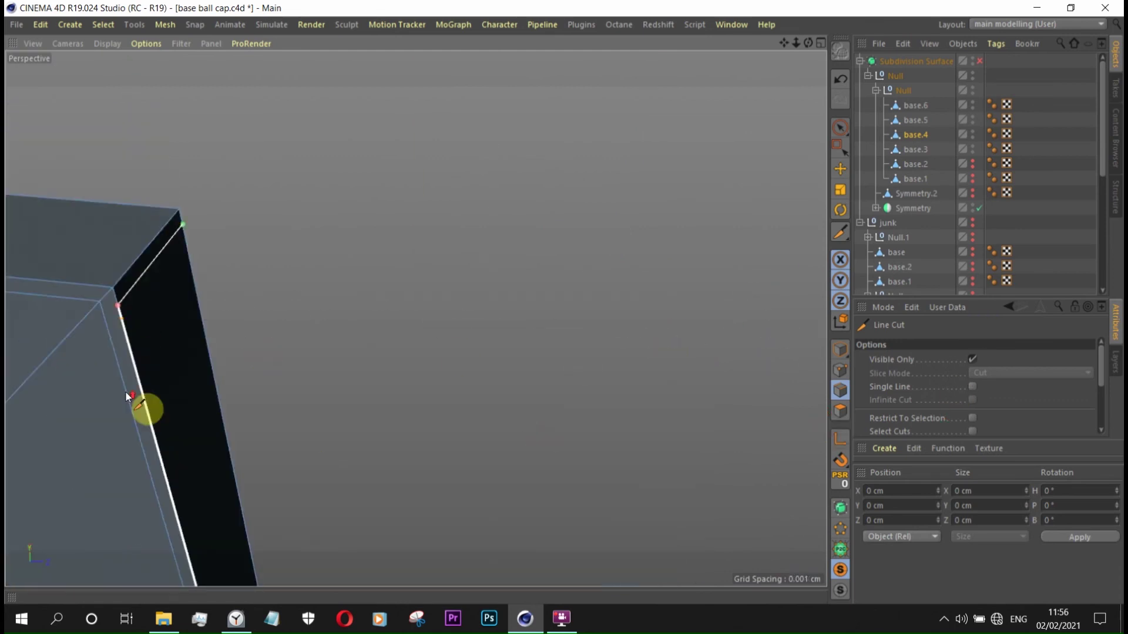
- Finish the top-corner cut as a new edge and select it for a check
{"action": "scroll", "coordinate": [113, 300], "scroll_direction": "up", "scroll_amount": 2}
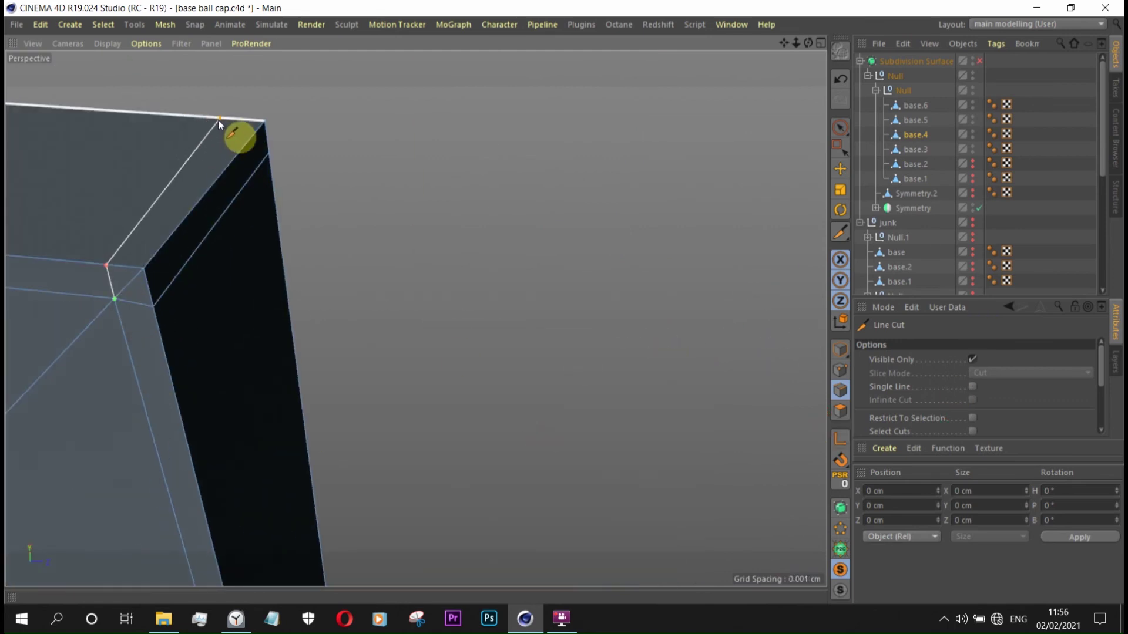
{"action": "scroll", "coordinate": [244, 126], "scroll_direction": "down", "scroll_amount": 2}
{"action": "scroll", "coordinate": [128, 216], "scroll_direction": "down", "scroll_amount": 3}
{"action": "left_click", "coordinate": [128, 215]}
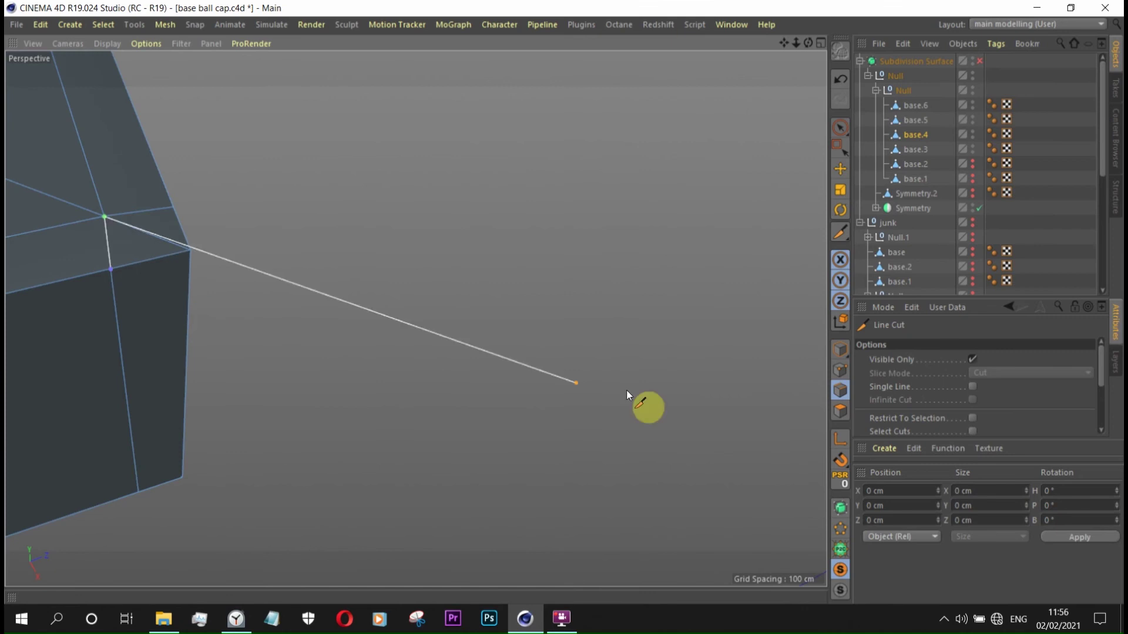
{"action": "left_click", "coordinate": [840, 168]}
{"action": "left_click", "coordinate": [161, 237]}
{"action": "scroll", "coordinate": [153, 266], "scroll_direction": "up", "scroll_amount": 5}
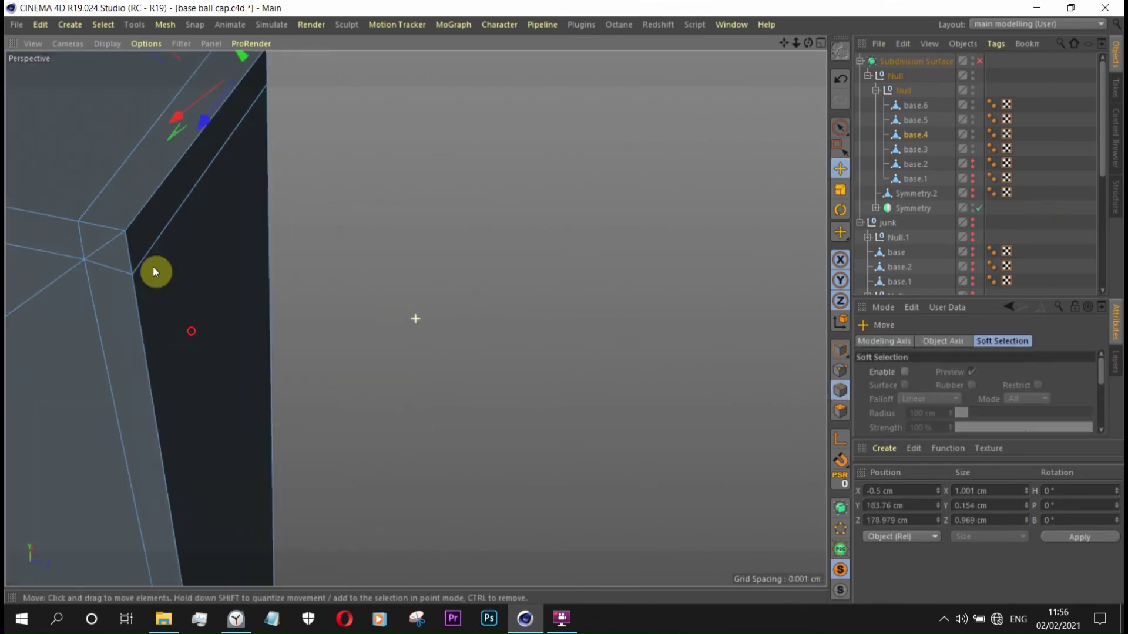
{"action": "right_click", "coordinate": [480, 217]}
{"action": "left_click", "coordinate": [554, 301]}
{"action": "scroll", "coordinate": [629, 327], "scroll_direction": "down", "scroll_amount": 10}
- Line Cut down the box corner from its top edge
{"action": "left_click_drag", "start_coordinate": [628, 326], "coordinate": [454, 560], "text": "alt"}
{"action": "scroll", "coordinate": [353, 431], "scroll_direction": "up", "scroll_amount": 3}
{"action": "scroll", "coordinate": [401, 284], "scroll_direction": "down", "scroll_amount": 3}
{"action": "scroll", "coordinate": [401, 285], "scroll_direction": "up", "scroll_amount": 5}
{"action": "scroll", "coordinate": [428, 453], "scroll_direction": "up", "scroll_amount": 3}
{"action": "left_click_drag", "start_coordinate": [428, 454], "coordinate": [230, 224], "text": "alt"}
{"action": "key", "text": "k"}
{"action": "key", "text": "k"}
{"action": "left_click", "coordinate": [189, 171]}
{"action": "left_click", "coordinate": [235, 192]}
{"action": "left_click", "coordinate": [259, 381]}
{"action": "scroll", "coordinate": [393, 495], "scroll_direction": "down", "scroll_amount": 5}
{"action": "left_click_drag", "start_coordinate": [394, 495], "coordinate": [51, 467], "text": "alt"}
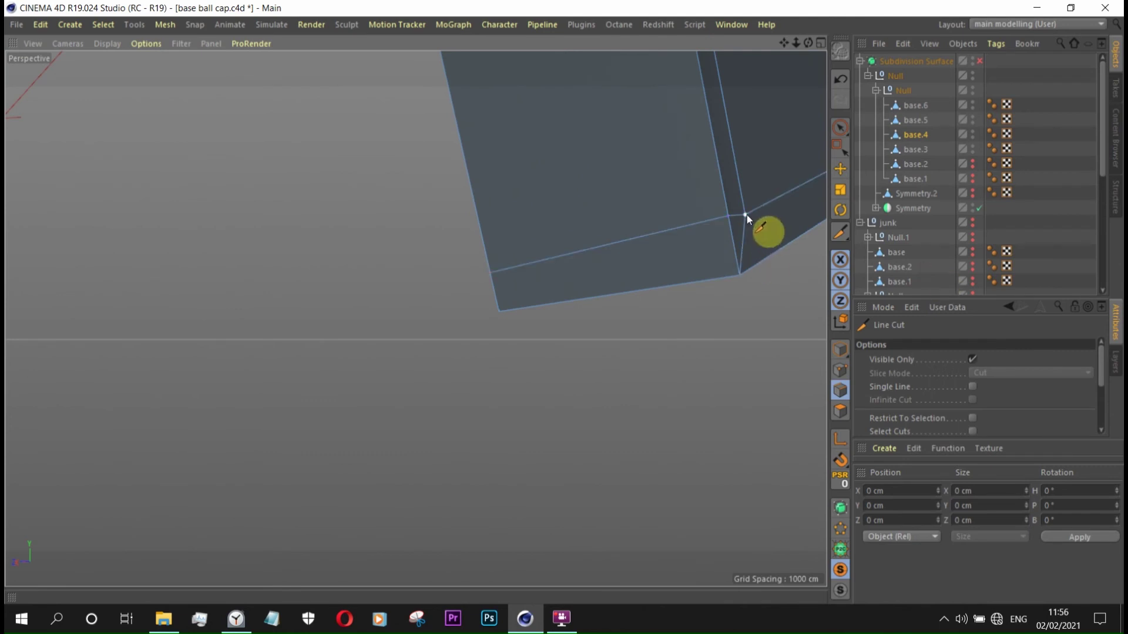
- Inspect the box edge up close and undo the unwanted cut points
{"action": "scroll", "coordinate": [755, 258], "scroll_direction": "down", "scroll_amount": 5}
{"action": "scroll", "coordinate": [735, 206], "scroll_direction": "up", "scroll_amount": 3}
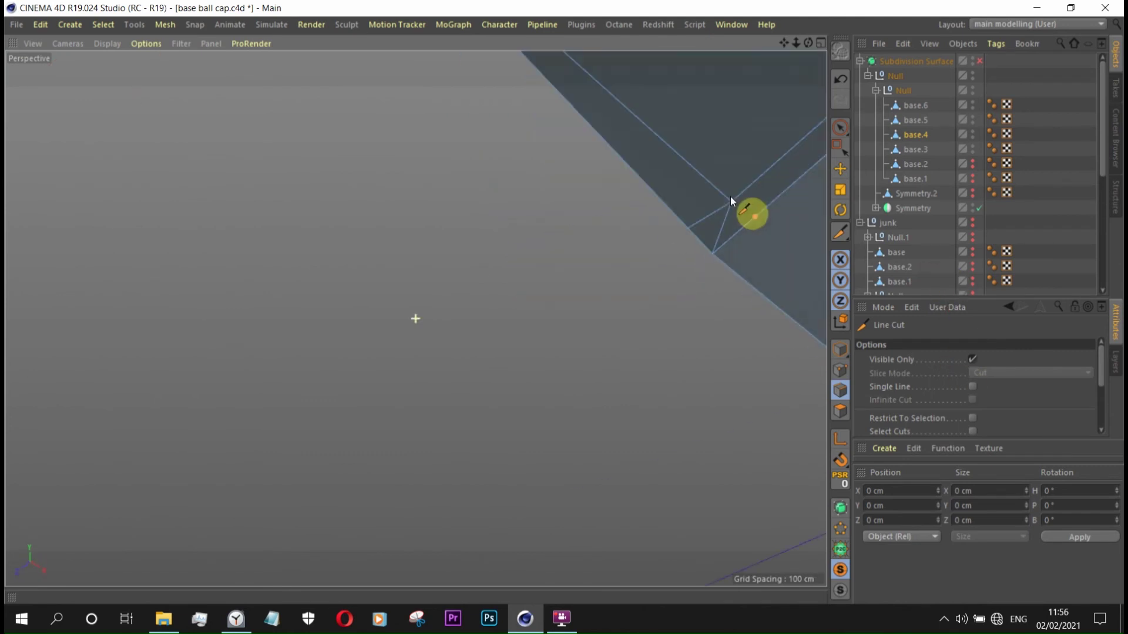
{"action": "scroll", "coordinate": [687, 218], "scroll_direction": "up", "scroll_amount": 2}
{"action": "scroll", "coordinate": [662, 224], "scroll_direction": "up", "scroll_amount": 3}
{"action": "scroll", "coordinate": [661, 223], "scroll_direction": "up", "scroll_amount": 2}
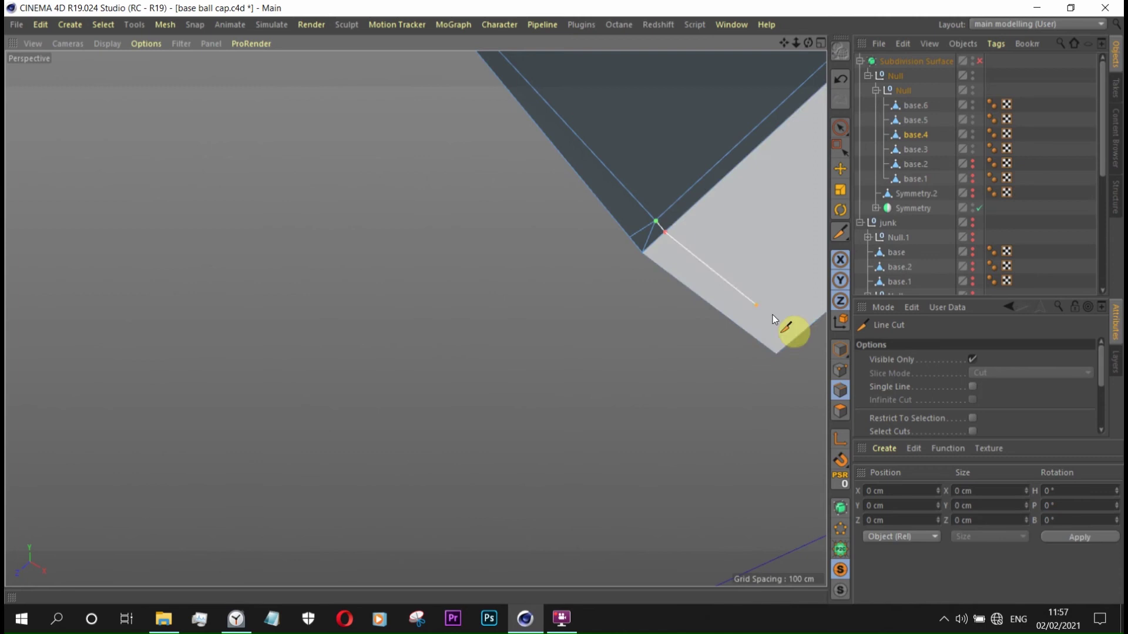
{"action": "left_click_drag", "start_coordinate": [713, 361], "coordinate": [651, 241], "text": "alt"}
{"action": "scroll", "coordinate": [769, 332], "scroll_direction": "up", "scroll_amount": 3}
{"action": "left_click_drag", "start_coordinate": [771, 336], "coordinate": [717, 466], "text": "alt"}
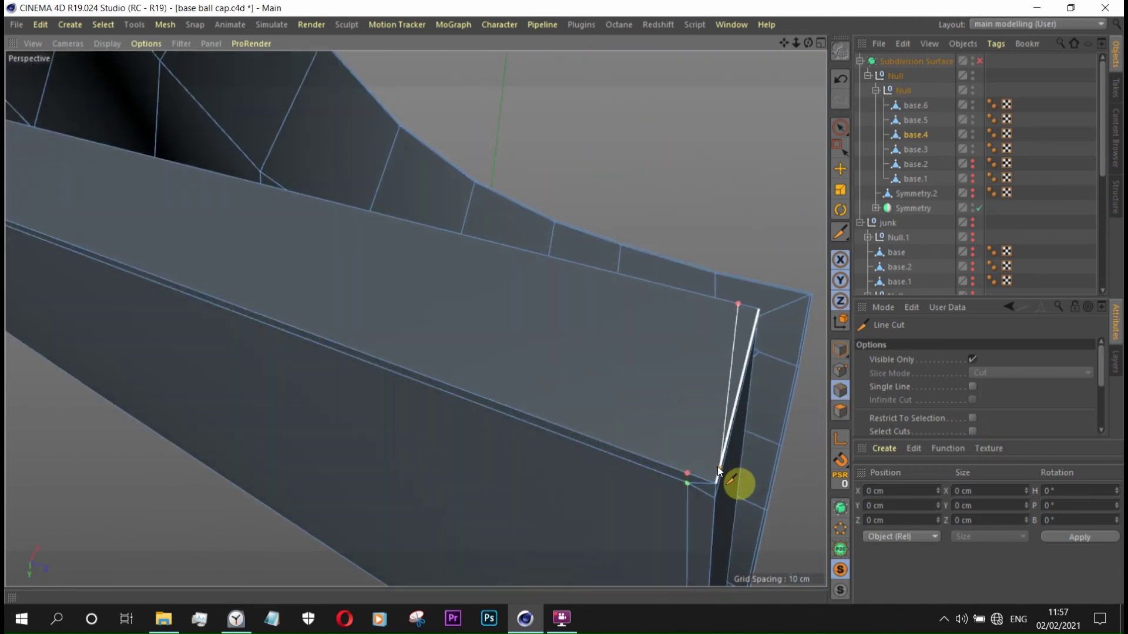
{"action": "key", "text": "ctrl+z"}
- Cut a new edge from the bottom-edge vertex up the visor corner
{"action": "left_click", "coordinate": [687, 484]}
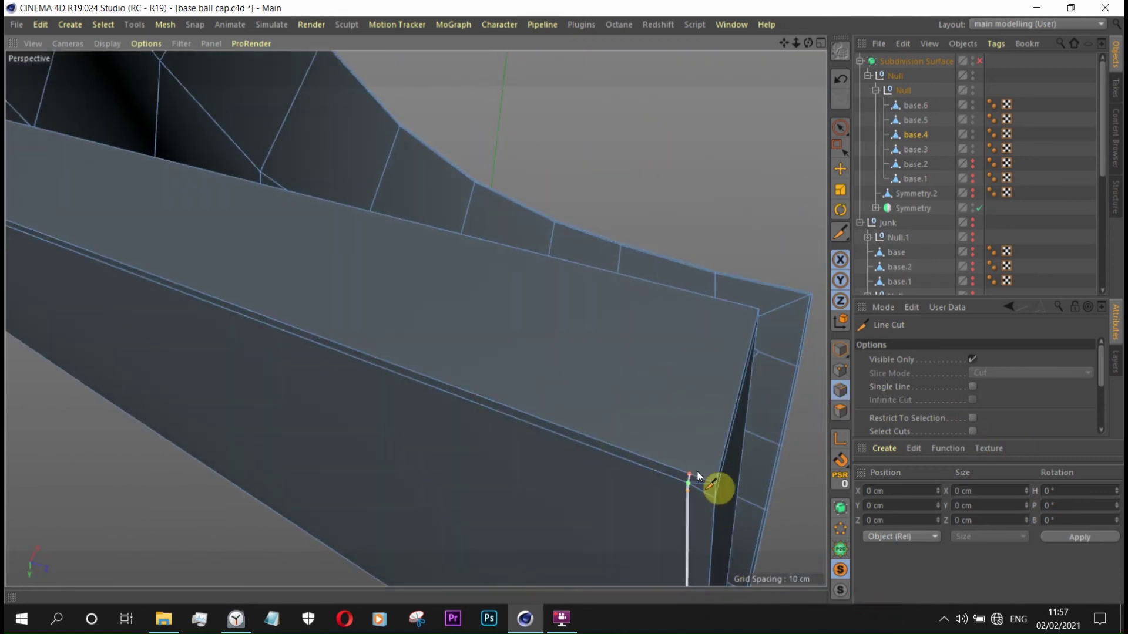
{"action": "left_click", "coordinate": [738, 306]}
{"action": "left_click_drag", "start_coordinate": [734, 388], "coordinate": [692, 423], "text": "alt"}
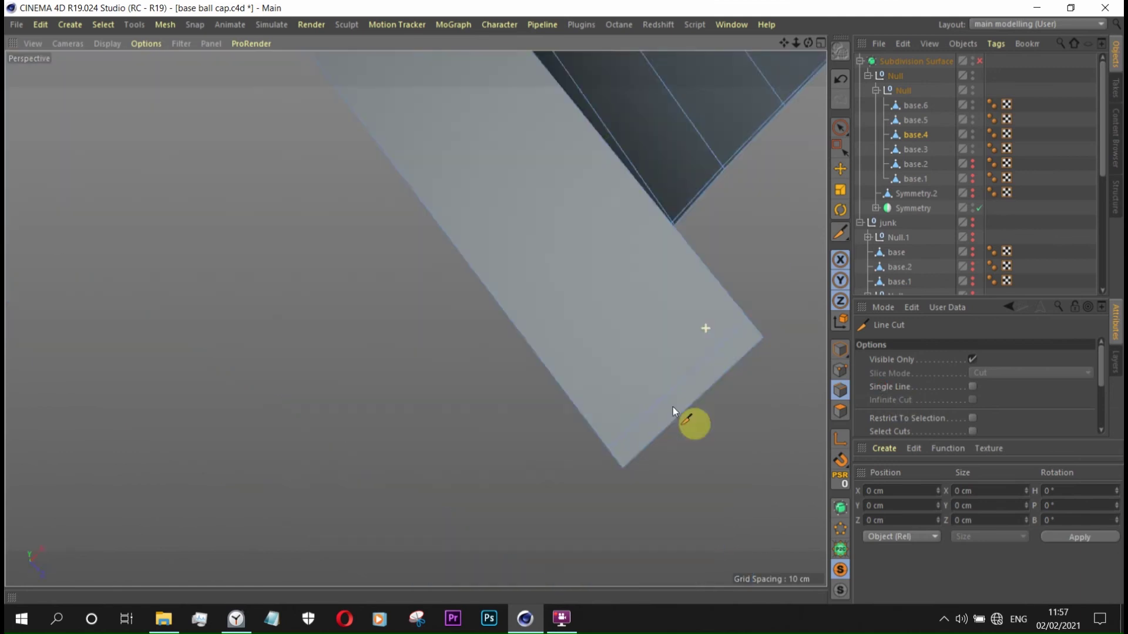
{"action": "scroll", "coordinate": [740, 370], "scroll_direction": "down", "scroll_amount": 5}
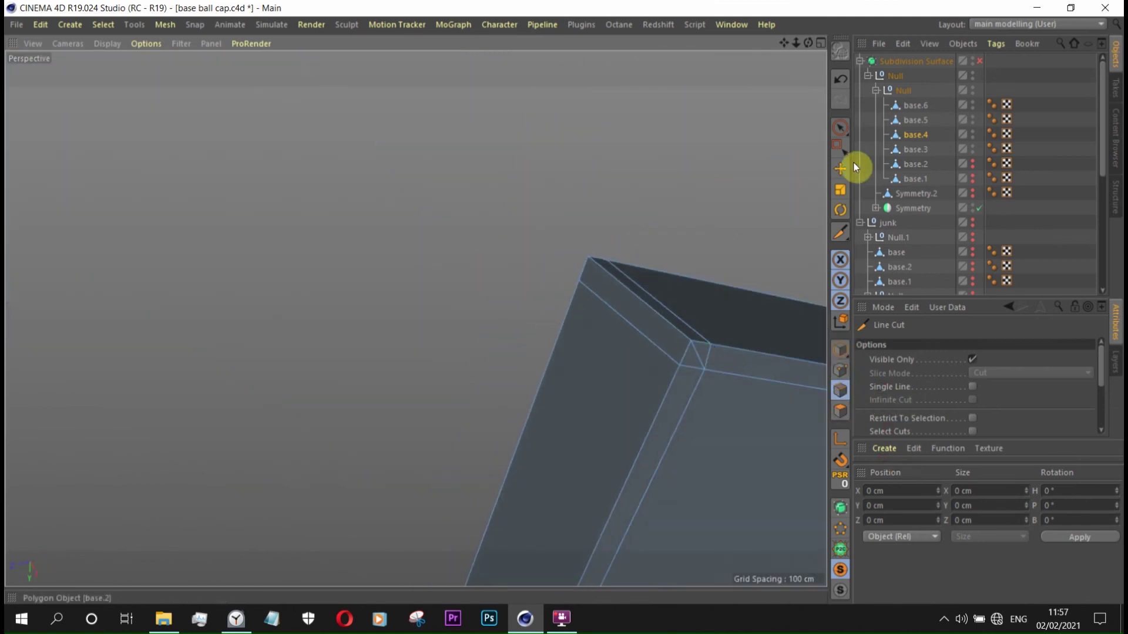
{"action": "left_click", "coordinate": [840, 169]}
{"action": "left_click", "coordinate": [775, 353]}
{"action": "mouse_move", "coordinate": [675, 284]}
{"action": "left_mouse_down", "text": "alt"}
{"action": "mouse_move", "coordinate": [692, 280]}
{"action": "mouse_move", "coordinate": [697, 453]}
{"action": "left_mouse_up", "text": "alt"}
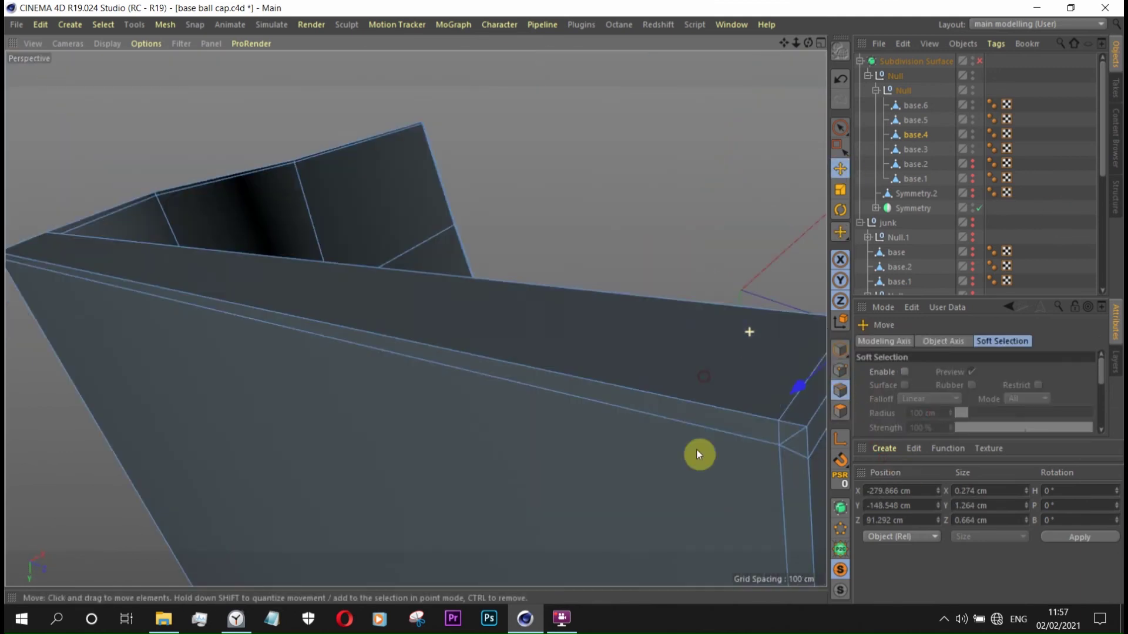
- Slide the new cut point along the visor corner edge to tighten the corner
{"action": "right_click", "coordinate": [756, 413]}
{"action": "left_click", "coordinate": [717, 322]}
{"action": "left_click_drag", "start_coordinate": [644, 297], "coordinate": [682, 234], "text": "alt"}
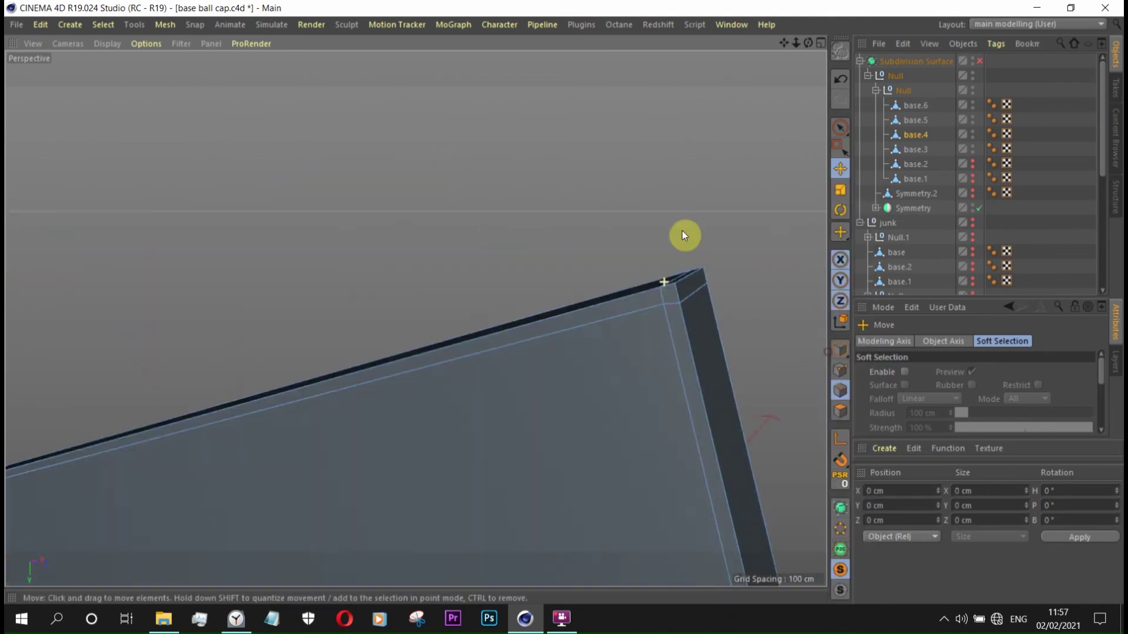
{"action": "right_click", "coordinate": [728, 271]}
{"action": "left_click", "coordinate": [727, 272]}
{"action": "left_click_drag", "start_coordinate": [657, 300], "coordinate": [671, 318]}
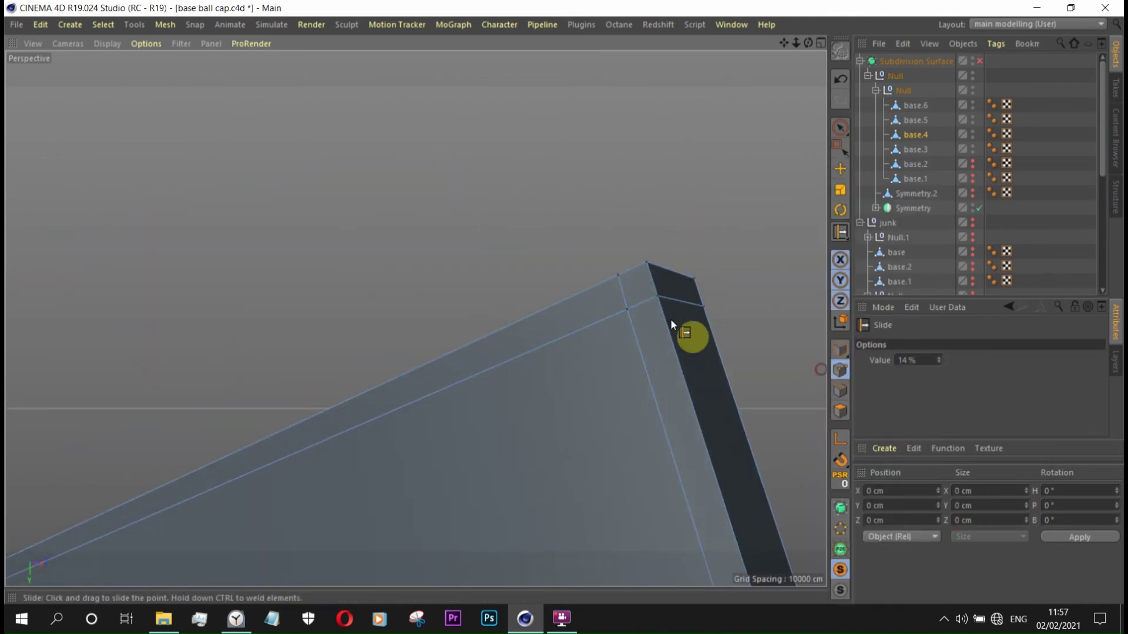
{"action": "scroll", "coordinate": [671, 318], "scroll_direction": "down", "scroll_amount": 2}
{"action": "left_click", "coordinate": [840, 169]}
{"action": "left_click_drag", "start_coordinate": [552, 252], "coordinate": [507, 235], "text": "alt"}
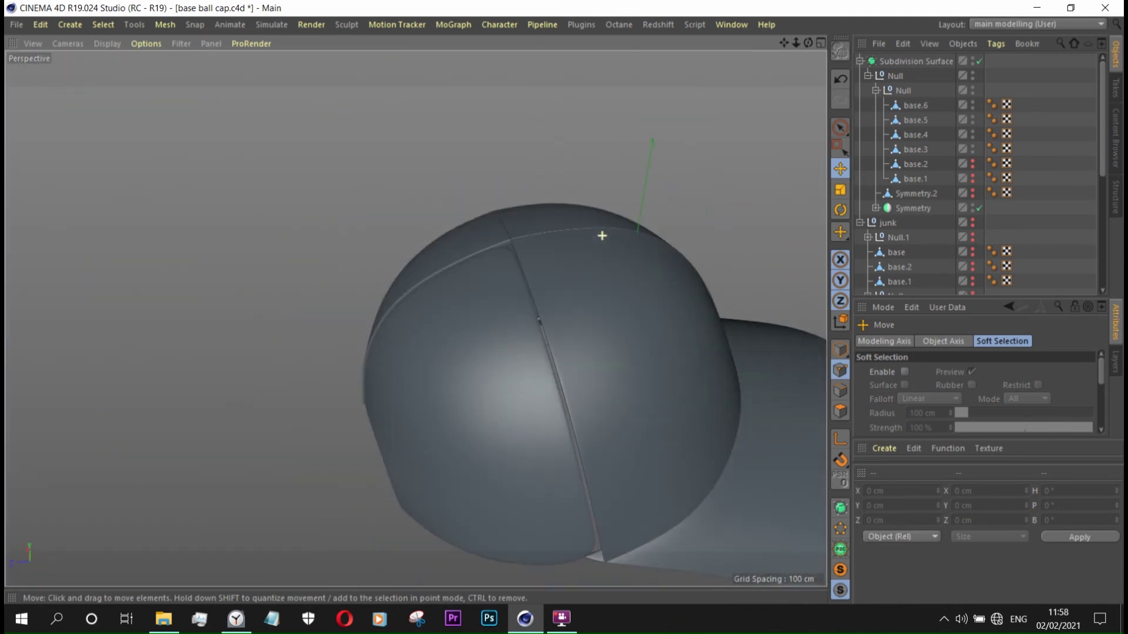
- Solo the base.3 cap panel and switch off the Subdivision Surface
{"action": "left_click", "coordinate": [914, 149]}
{"action": "left_click", "coordinate": [848, 555]}
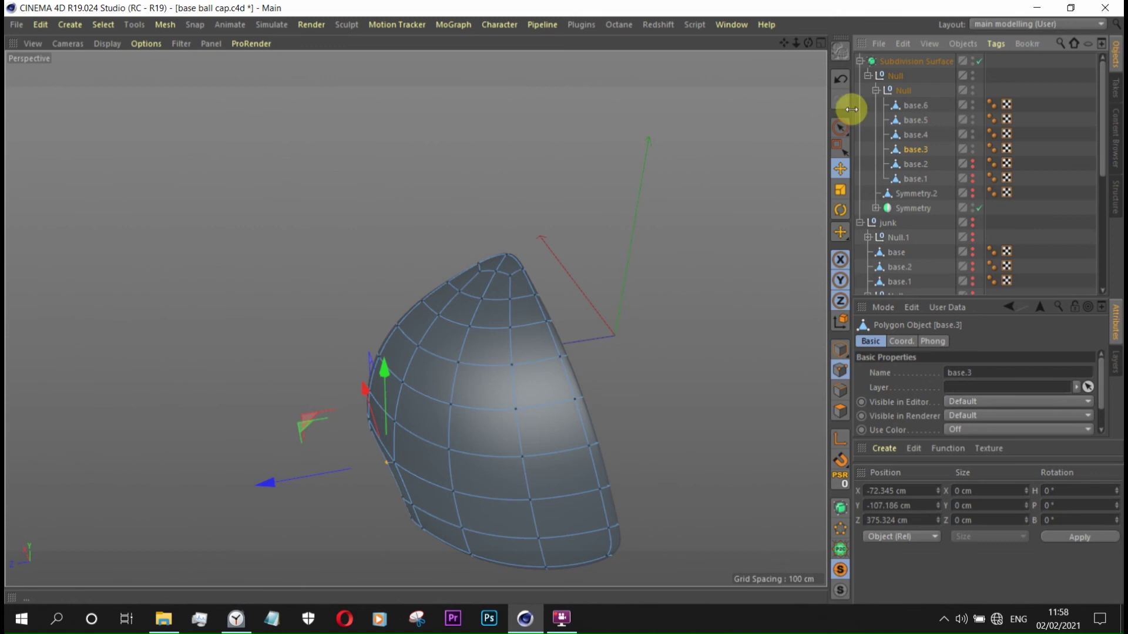
{"action": "left_click", "coordinate": [979, 60]}
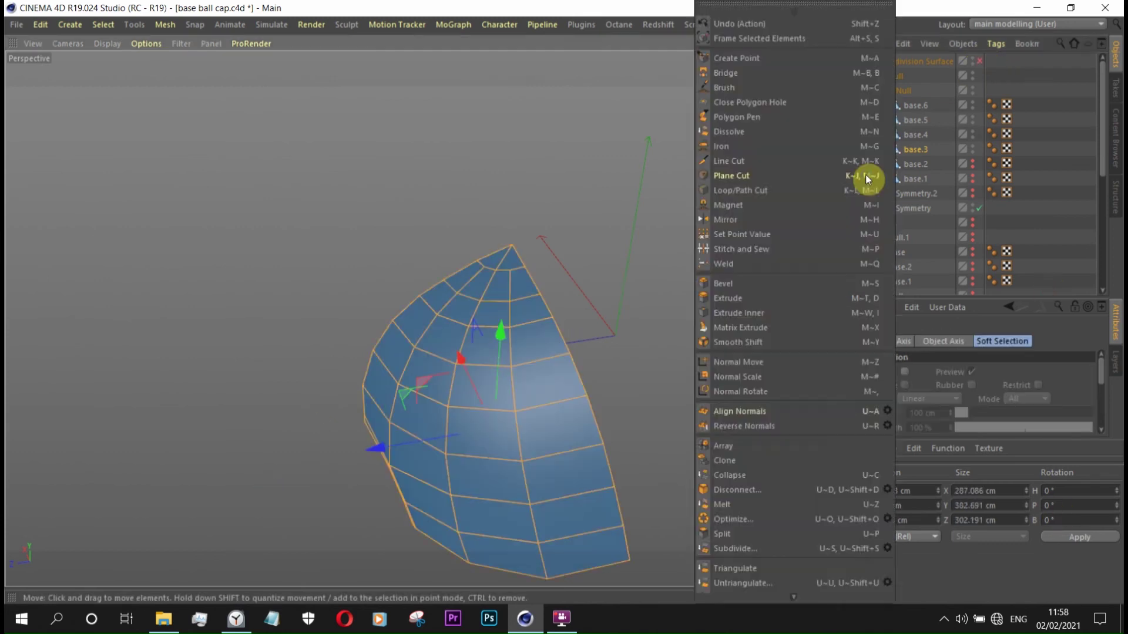
- Add a first support cut across the corner of base.3's thickened rim
{"action": "key", "text": "u"}
{"action": "key", "text": "l"}
{"action": "left_click_drag", "start_coordinate": [407, 339], "coordinate": [270, 289], "text": "alt"}
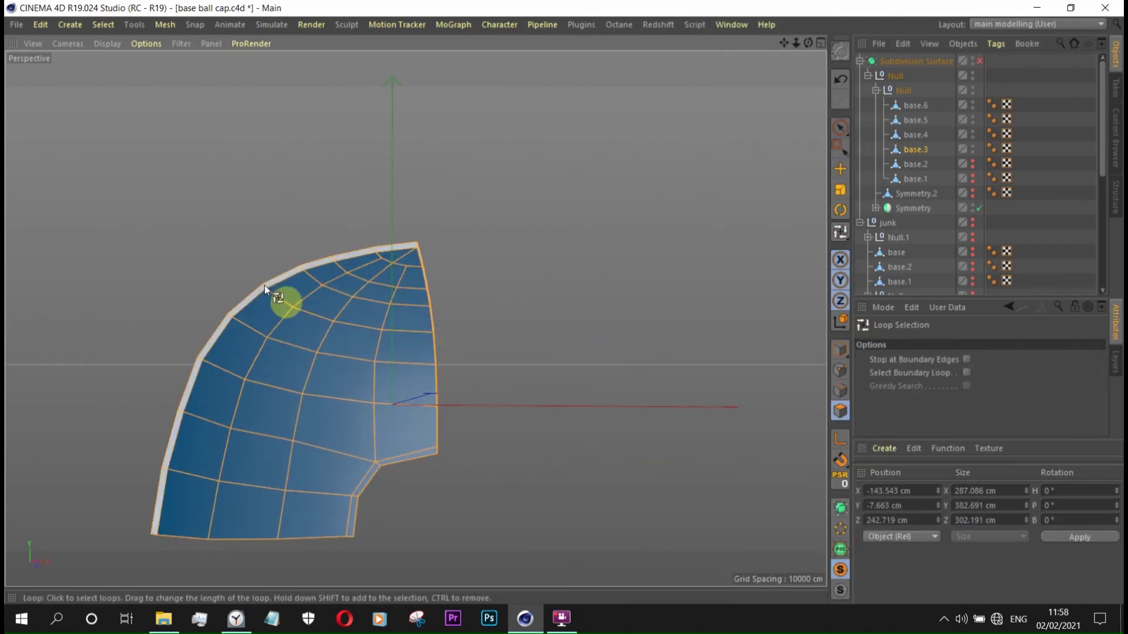
{"action": "right_click", "coordinate": [666, 251]}
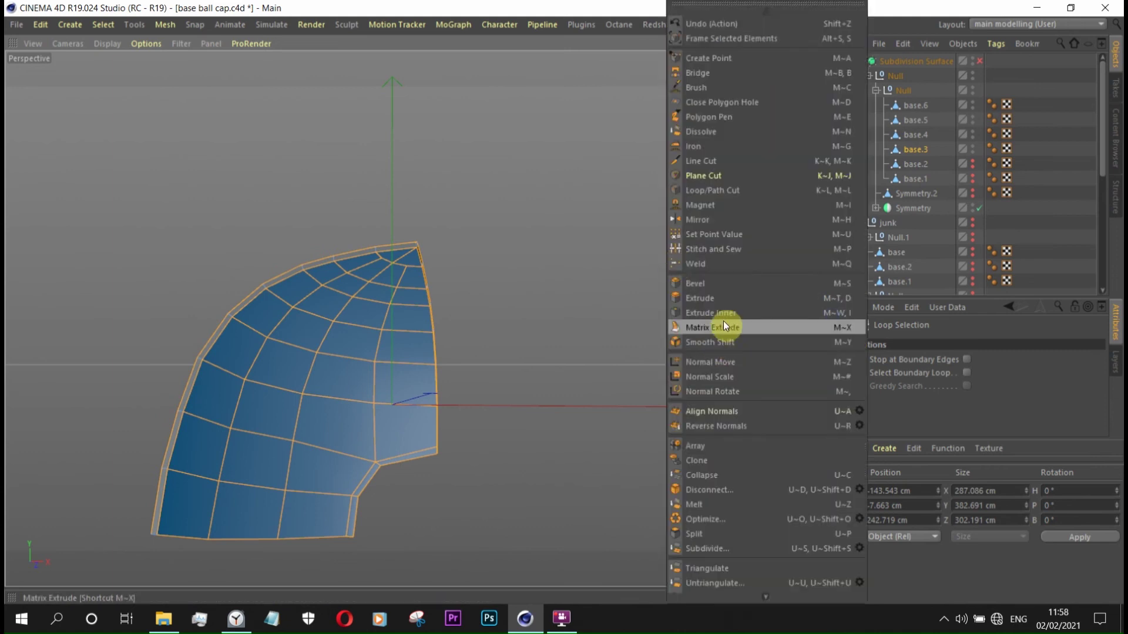
{"action": "left_click", "coordinate": [723, 321]}
{"action": "key", "text": "k"}
{"action": "key", "text": "k"}
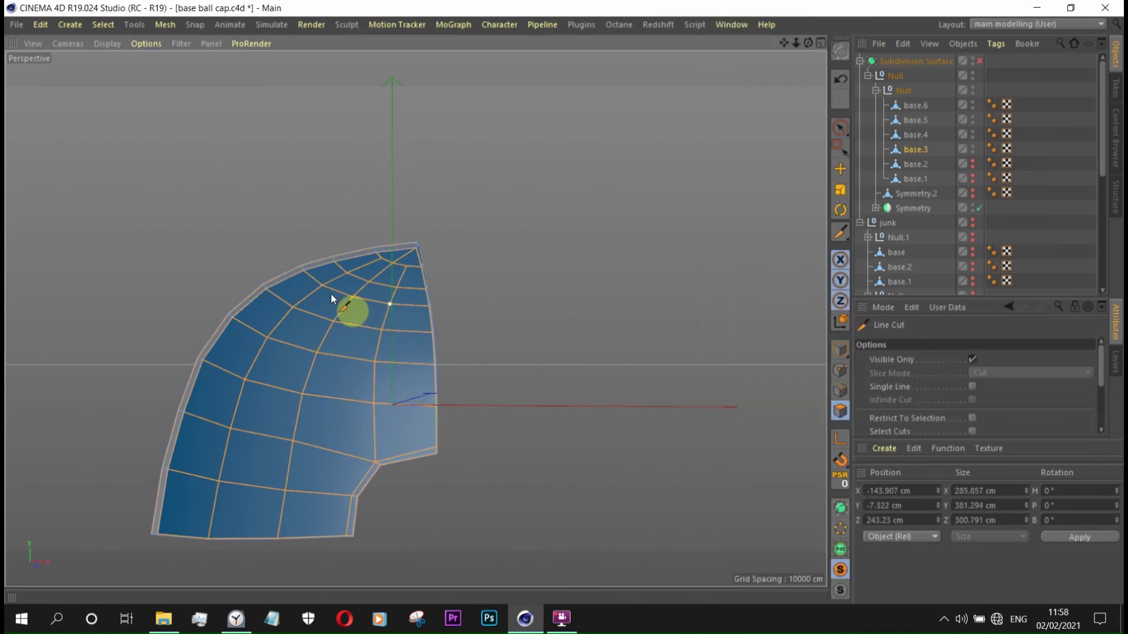
{"action": "scroll", "coordinate": [516, 344], "scroll_direction": "up", "scroll_amount": 5}
{"action": "scroll", "coordinate": [482, 309], "scroll_direction": "up", "scroll_amount": 5}
{"action": "scroll", "coordinate": [483, 309], "scroll_direction": "up", "scroll_amount": 3}
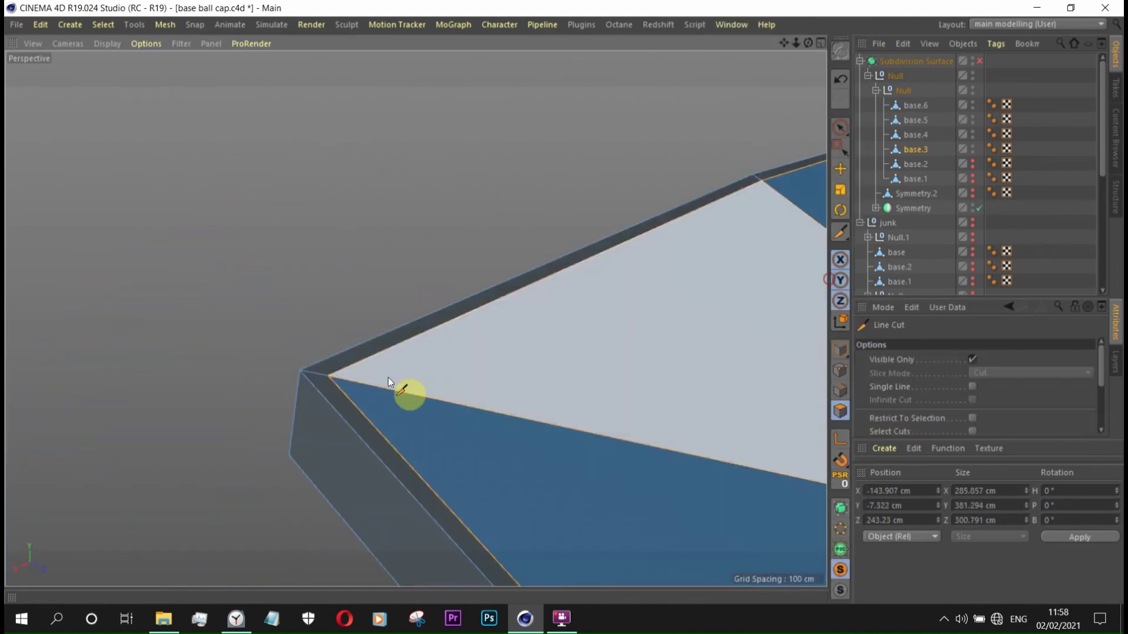
{"action": "scroll", "coordinate": [387, 377], "scroll_direction": "up", "scroll_amount": 3}
{"action": "scroll", "coordinate": [349, 421], "scroll_direction": "up", "scroll_amount": 2}
{"action": "left_click", "coordinate": [308, 381]}
{"action": "mouse_move", "coordinate": [288, 482]}
{"action": "left_mouse_down", "text": "alt"}
{"action": "mouse_move", "coordinate": [335, 534]}
{"action": "mouse_move", "coordinate": [358, 478]}
{"action": "left_mouse_up", "text": "alt"}
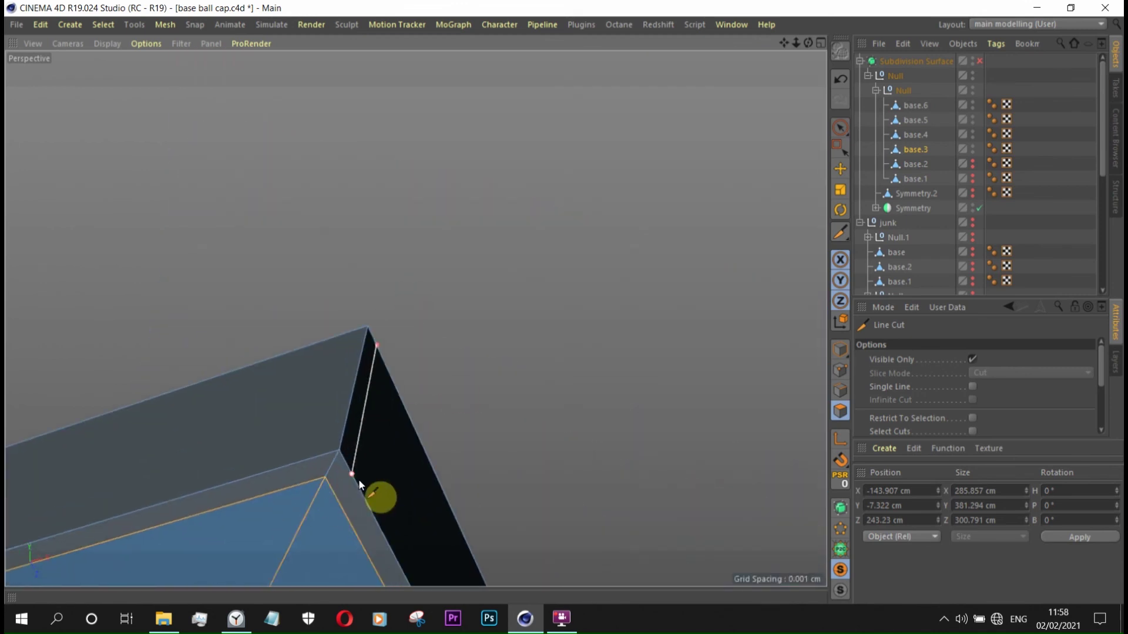
{"action": "mouse_move", "coordinate": [315, 456]}
{"action": "left_mouse_down", "text": "alt"}
{"action": "mouse_move", "coordinate": [453, 537]}
{"action": "mouse_move", "coordinate": [294, 236]}
{"action": "mouse_move", "coordinate": [388, 325]}
{"action": "mouse_move", "coordinate": [343, 454]}
{"action": "left_mouse_up", "text": "alt"}
{"action": "left_click", "coordinate": [840, 169]}
- Draw a second support cut along the lower edge of the thick rim corner
{"action": "left_click", "coordinate": [309, 247]}
{"action": "right_click", "coordinate": [566, 252]}
{"action": "key", "text": "Escape"}
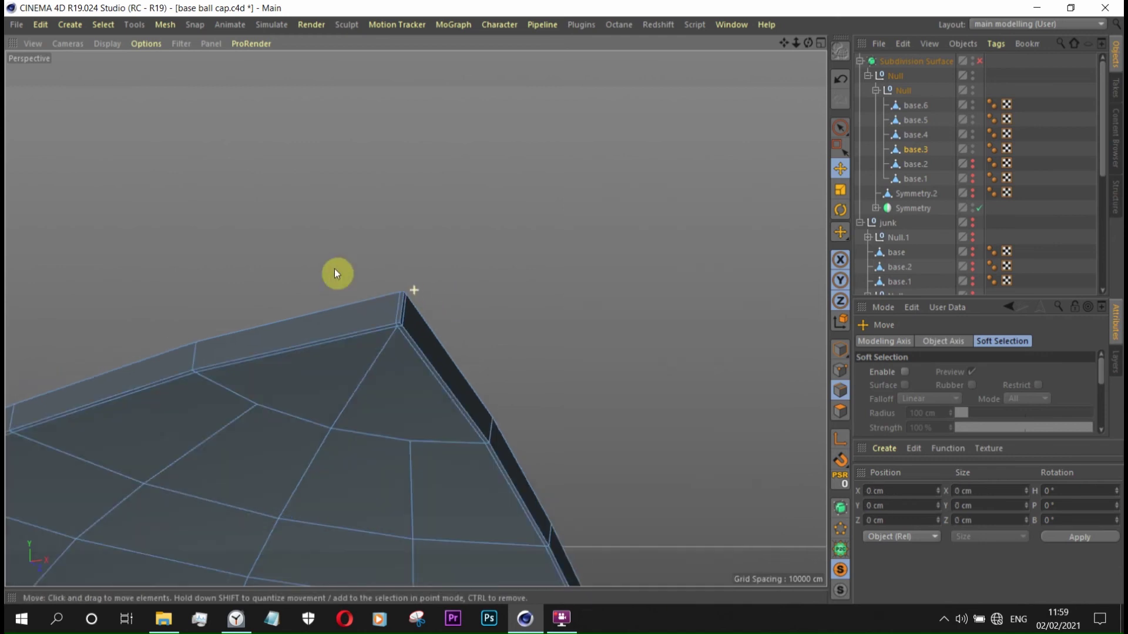
{"action": "left_click_drag", "start_coordinate": [333, 269], "coordinate": [344, 270], "text": "alt"}
{"action": "key", "text": "k"}
{"action": "key", "text": "k"}
{"action": "mouse_move", "coordinate": [425, 489]}
{"action": "left_mouse_down", "text": "alt"}
{"action": "mouse_move", "coordinate": [411, 405]}
{"action": "mouse_move", "coordinate": [402, 428]}
{"action": "mouse_move", "coordinate": [411, 412]}
{"action": "mouse_move", "coordinate": [210, 403]}
{"action": "left_mouse_up", "text": "alt"}
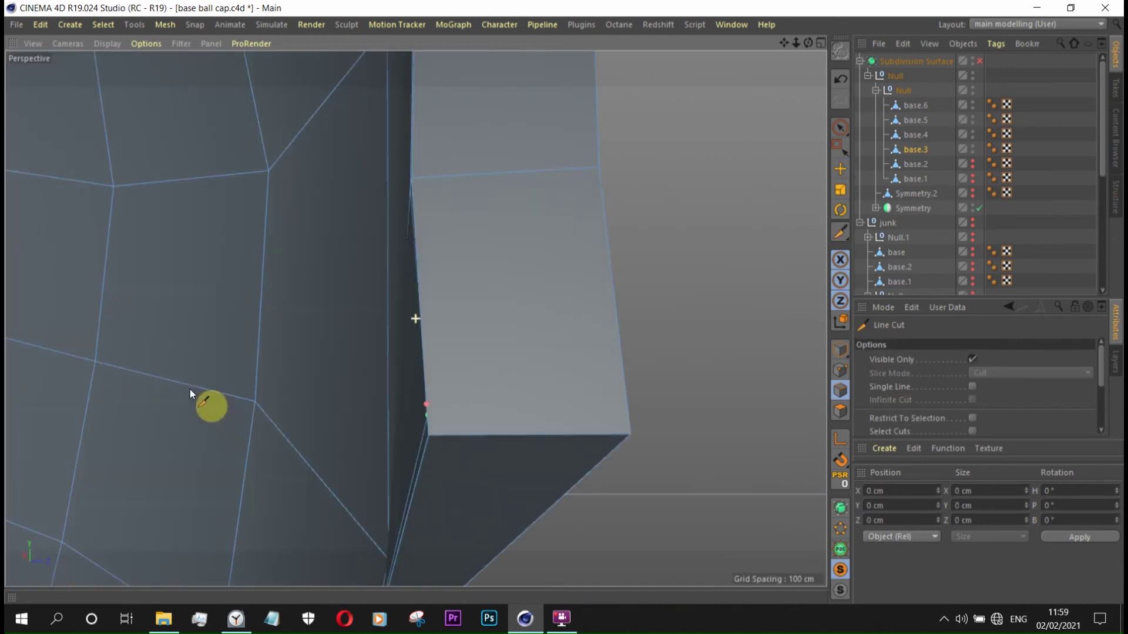
{"action": "left_click_drag", "start_coordinate": [650, 422], "coordinate": [494, 433], "text": "alt"}
{"action": "mouse_move", "coordinate": [437, 466]}
{"action": "left_mouse_down", "text": "alt"}
{"action": "mouse_move", "coordinate": [489, 409]}
{"action": "mouse_move", "coordinate": [685, 432]}
{"action": "left_mouse_up", "text": "alt"}
{"action": "scroll", "coordinate": [439, 429], "scroll_direction": "up", "scroll_amount": 3}
{"action": "scroll", "coordinate": [468, 419], "scroll_direction": "up", "scroll_amount": 2}
{"action": "scroll", "coordinate": [467, 419], "scroll_direction": "down", "scroll_amount": 3}
{"action": "scroll", "coordinate": [614, 429], "scroll_direction": "up", "scroll_amount": 3}
{"action": "scroll", "coordinate": [581, 393], "scroll_direction": "up", "scroll_amount": 2}
{"action": "scroll", "coordinate": [696, 347], "scroll_direction": "down", "scroll_amount": 5}
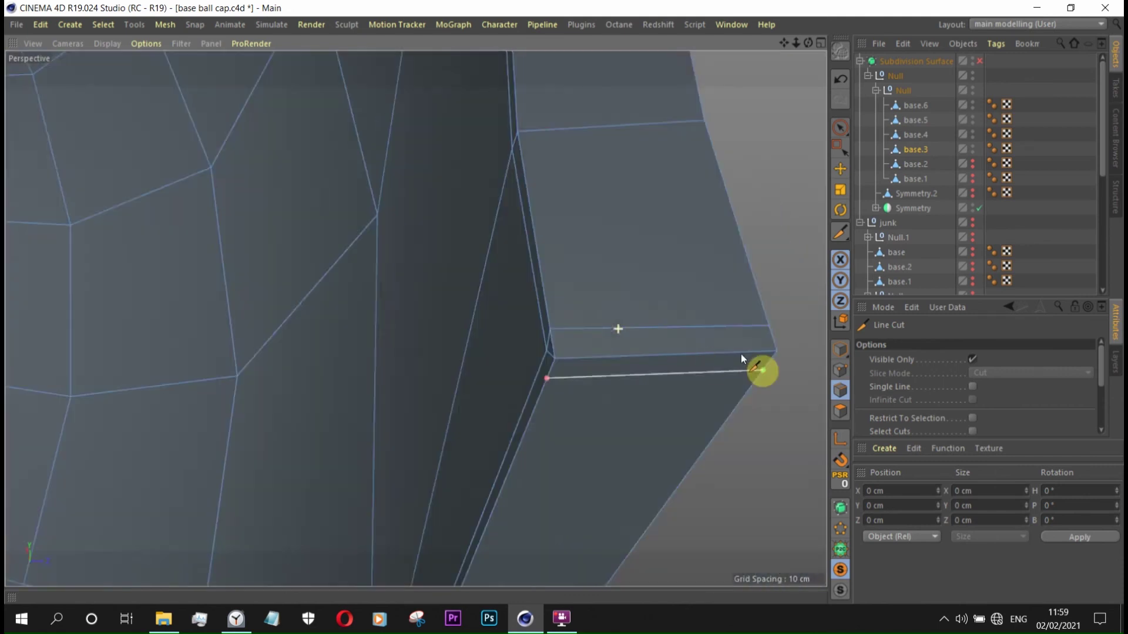
{"action": "left_click_drag", "start_coordinate": [696, 347], "coordinate": [544, 333], "text": "alt"}
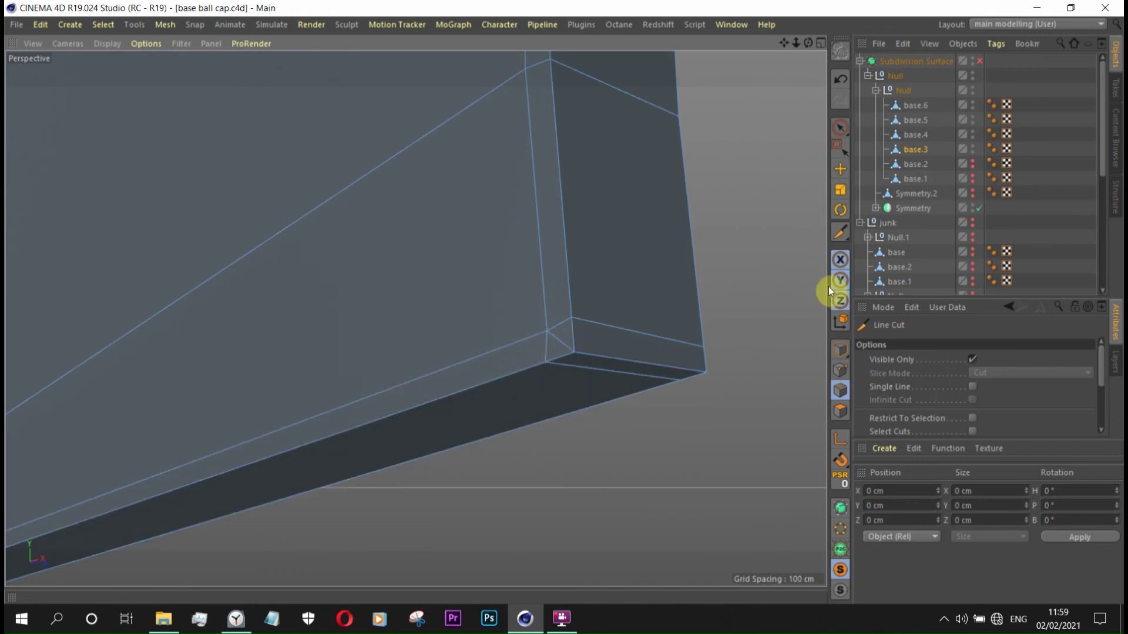
{"action": "left_click", "coordinate": [840, 169]}
- Dissolve the unwanted edge near the brim corner
{"action": "mouse_move", "coordinate": [562, 341]}
{"action": "left_mouse_down", "text": "alt"}
{"action": "mouse_move", "coordinate": [714, 354]}
{"action": "mouse_move", "coordinate": [353, 322]}
{"action": "mouse_move", "coordinate": [459, 332]}
{"action": "left_mouse_up", "text": "alt"}
{"action": "left_click", "coordinate": [578, 343]}
{"action": "right_click", "coordinate": [461, 332]}
{"action": "left_click", "coordinate": [547, 302]}
{"action": "mouse_move", "coordinate": [546, 301]}
{"action": "left_mouse_down", "text": "alt"}
{"action": "mouse_move", "coordinate": [517, 312]}
{"action": "mouse_move", "coordinate": [582, 482]}
{"action": "mouse_move", "coordinate": [671, 452]}
{"action": "mouse_move", "coordinate": [474, 400]}
{"action": "mouse_move", "coordinate": [541, 392]}
{"action": "left_mouse_up", "text": "alt"}
- Line-cut a new edge along the brim, starting from its corner
{"action": "key", "text": "k"}
{"action": "key", "text": "k"}
{"action": "mouse_move", "coordinate": [474, 438]}
{"action": "left_mouse_down", "text": "alt"}
{"action": "mouse_move", "coordinate": [471, 413]}
{"action": "mouse_move", "coordinate": [352, 390]}
{"action": "mouse_move", "coordinate": [745, 508]}
{"action": "mouse_move", "coordinate": [302, 352]}
{"action": "left_mouse_up", "text": "alt"}
{"action": "left_click", "coordinate": [471, 414]}
{"action": "left_click", "coordinate": [271, 334]}
{"action": "left_click", "coordinate": [279, 387]}
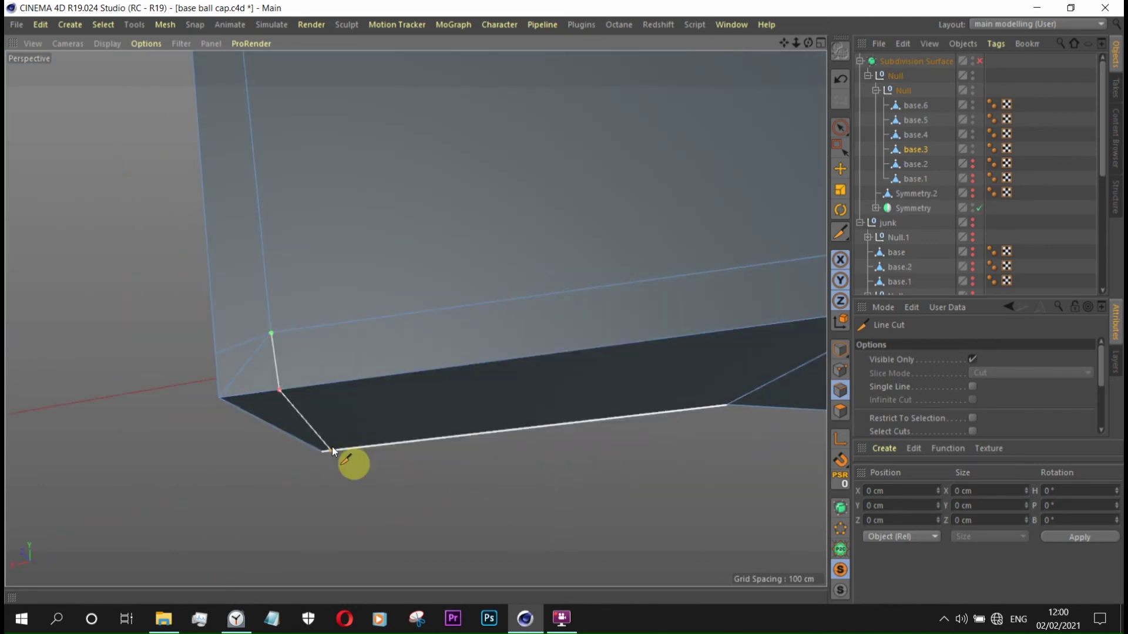
{"action": "left_click", "coordinate": [350, 450]}
{"action": "mouse_move", "coordinate": [350, 449]}
{"action": "left_mouse_down", "text": "alt"}
{"action": "mouse_move", "coordinate": [590, 420]}
{"action": "mouse_move", "coordinate": [86, 257]}
{"action": "mouse_move", "coordinate": [226, 364]}
{"action": "mouse_move", "coordinate": [288, 328]}
{"action": "left_mouse_up", "text": "alt"}
- Slide the extra point tight into the brim corner and save the file
{"action": "right_click", "coordinate": [576, 470]}
{"action": "left_click", "coordinate": [602, 417]}
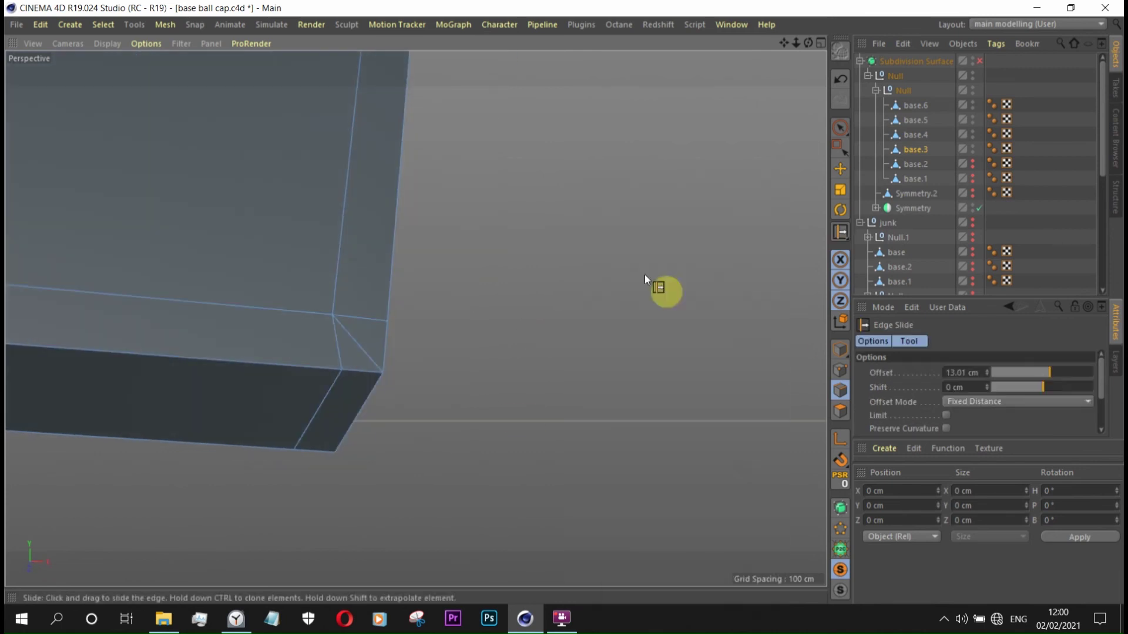
{"action": "left_click", "coordinate": [840, 370]}
{"action": "left_click_drag", "start_coordinate": [345, 365], "coordinate": [330, 370]}
{"action": "key", "text": "ctrl+s"}
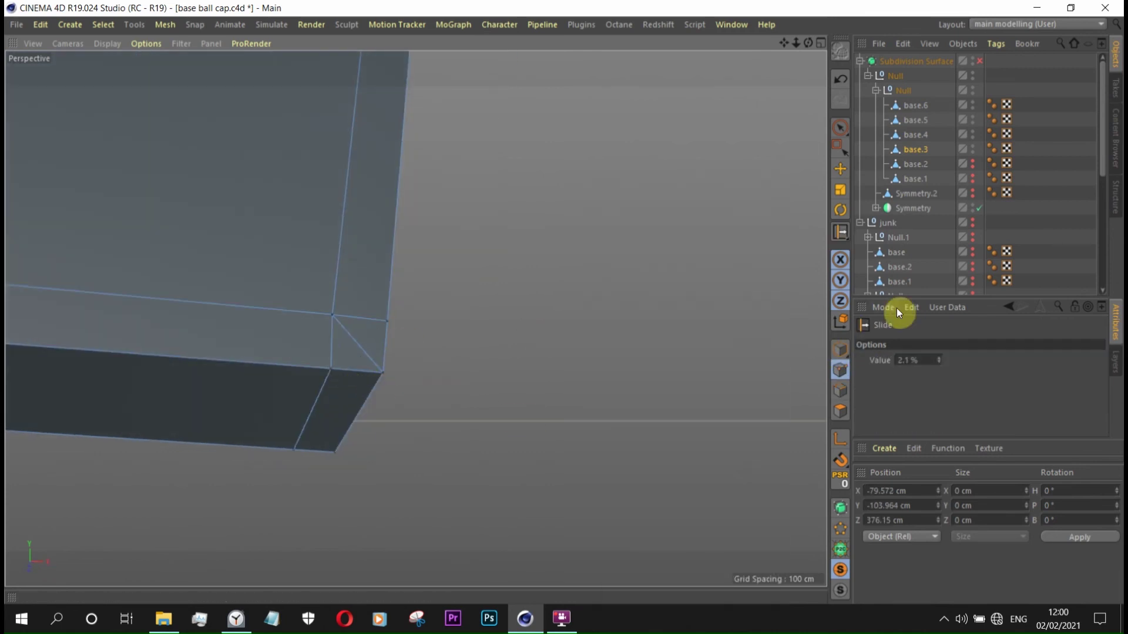
- Dissolve the leftover diagonal corner edge, frame the cap and re-enable Subdivision Surface
{"action": "left_click", "coordinate": [840, 390]}
{"action": "left_click", "coordinate": [343, 340]}
{"action": "left_click", "coordinate": [840, 170]}
{"action": "left_click_drag", "start_coordinate": [209, 270], "coordinate": [436, 307], "text": "alt"}
{"action": "right_click", "coordinate": [436, 308]}
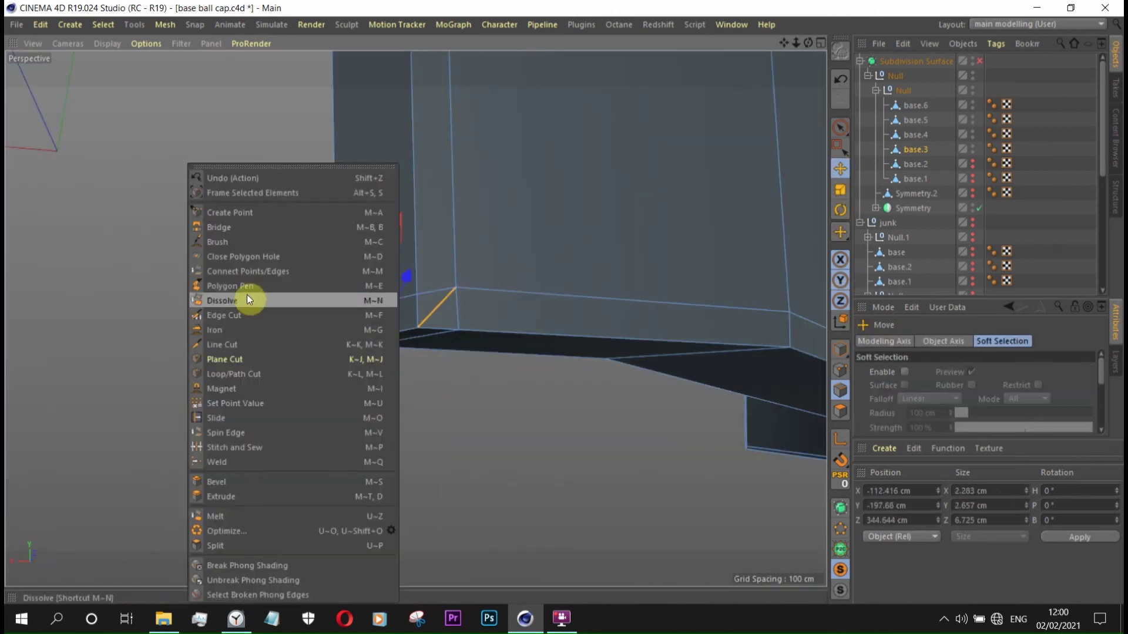
{"action": "left_click", "coordinate": [247, 294]}
{"action": "key", "text": "h"}
{"action": "left_click", "coordinate": [979, 61]}
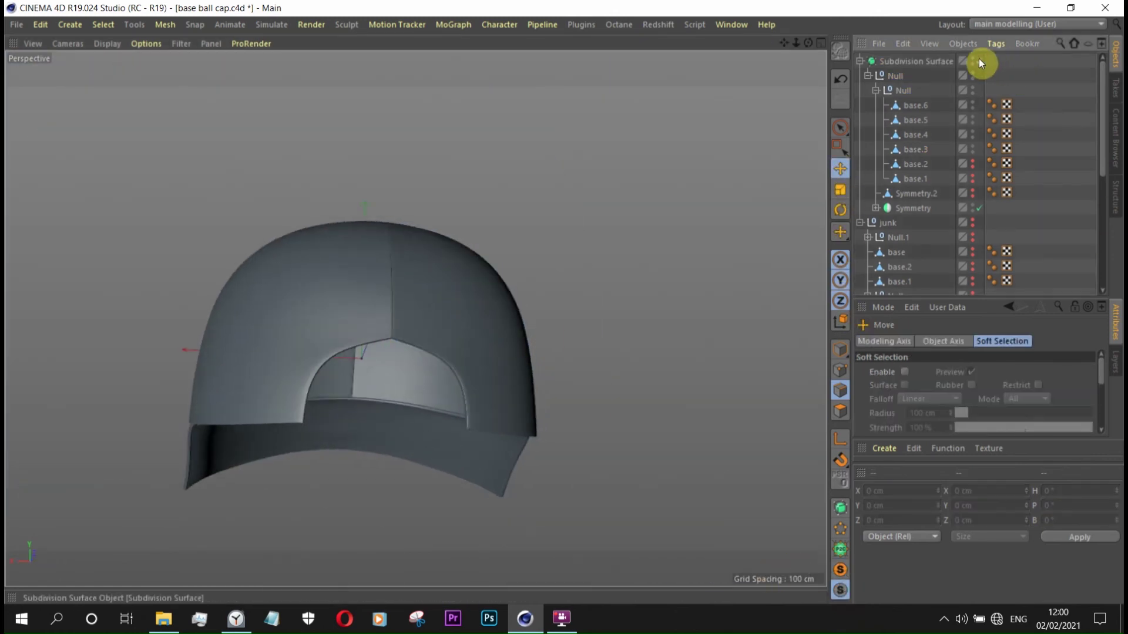
- Select the crown panels base.6 and base.3 and frame them in view
{"action": "mouse_move", "coordinate": [541, 267]}
{"action": "left_mouse_down", "text": "alt"}
{"action": "mouse_move", "coordinate": [534, 338]}
{"action": "mouse_move", "coordinate": [389, 331]}
{"action": "mouse_move", "coordinate": [239, 196]}
{"action": "mouse_move", "coordinate": [513, 347]}
{"action": "mouse_move", "coordinate": [405, 307]}
{"action": "mouse_move", "coordinate": [770, 324]}
{"action": "mouse_move", "coordinate": [667, 262]}
{"action": "mouse_move", "coordinate": [164, 287]}
{"action": "mouse_move", "coordinate": [202, 262]}
{"action": "mouse_move", "coordinate": [617, 419]}
{"action": "mouse_move", "coordinate": [646, 414]}
{"action": "left_mouse_up", "text": "alt"}
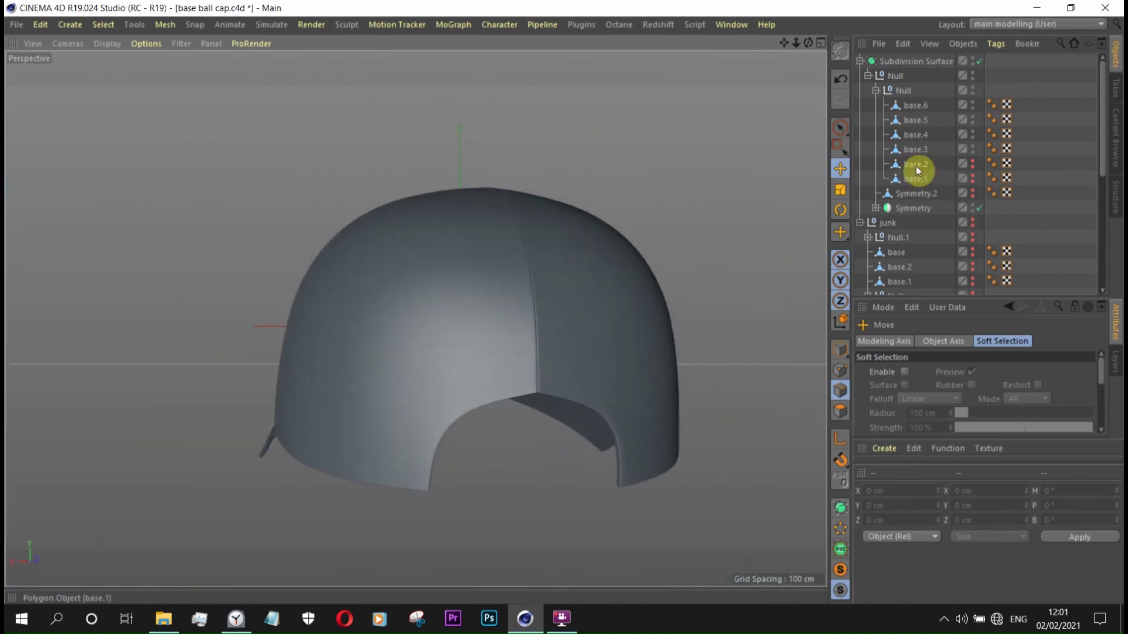
{"action": "left_click", "coordinate": [916, 166]}
{"action": "left_click", "coordinate": [913, 135]}
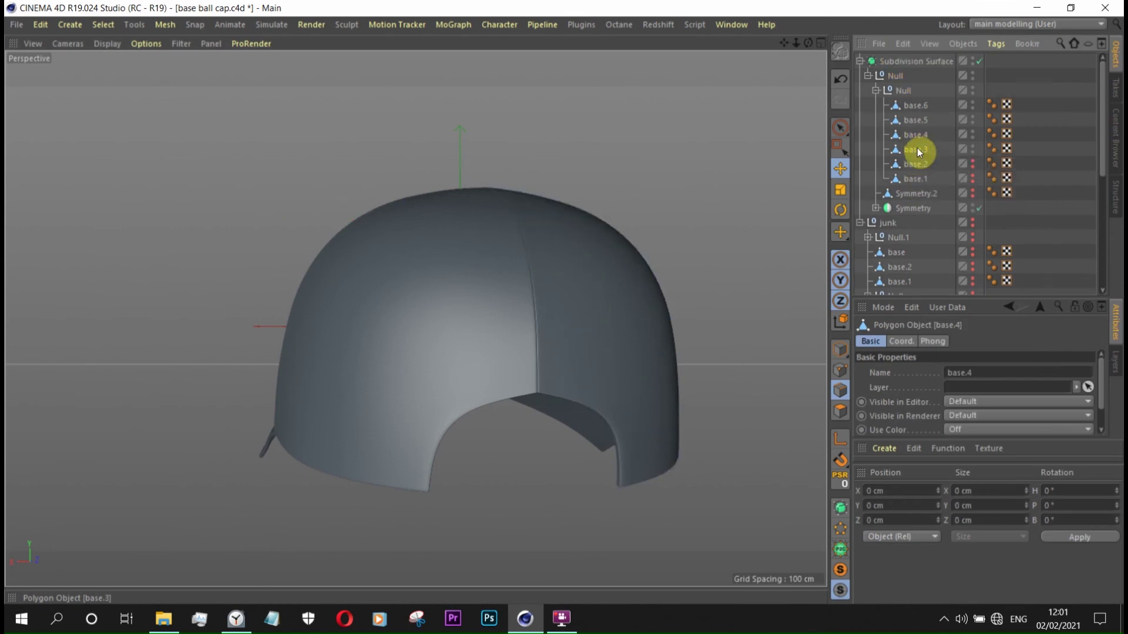
{"action": "left_click", "coordinate": [917, 120]}
{"action": "left_click", "coordinate": [920, 151], "text": "ctrl"}
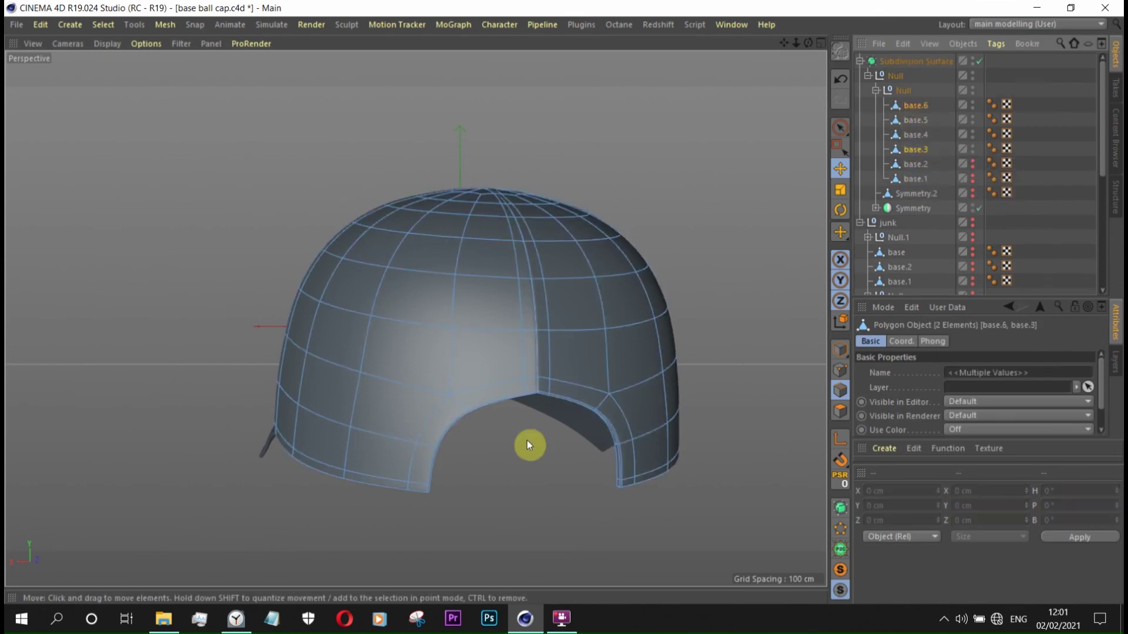
{"action": "key", "text": "o"}
- Copy the selected panels into the junk group, then undo the copy
{"action": "key", "text": "ctrl+shift+z"}
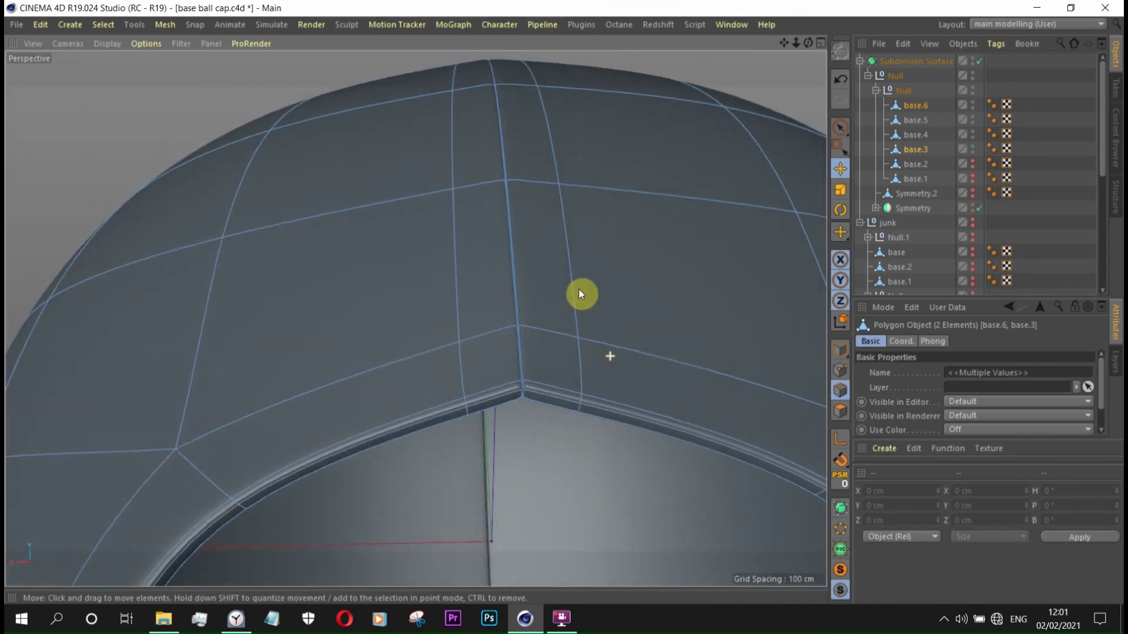
{"action": "left_click_drag", "start_coordinate": [903, 90], "coordinate": [904, 224], "text": "ctrl"}
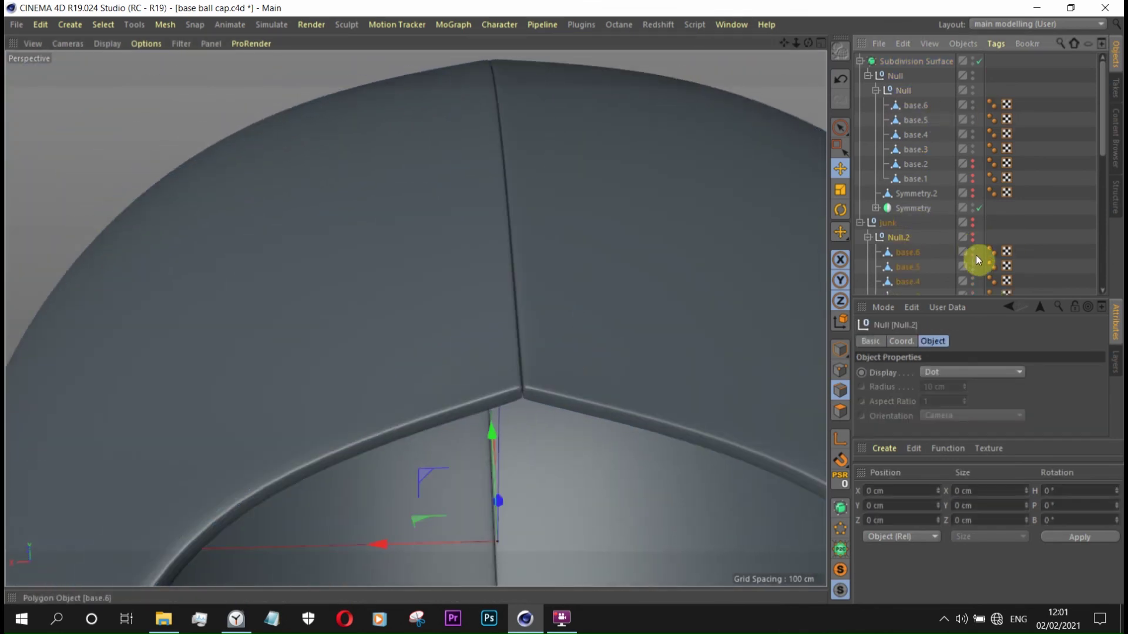
{"action": "scroll", "coordinate": [1046, 213], "scroll_direction": "down", "scroll_amount": 3}
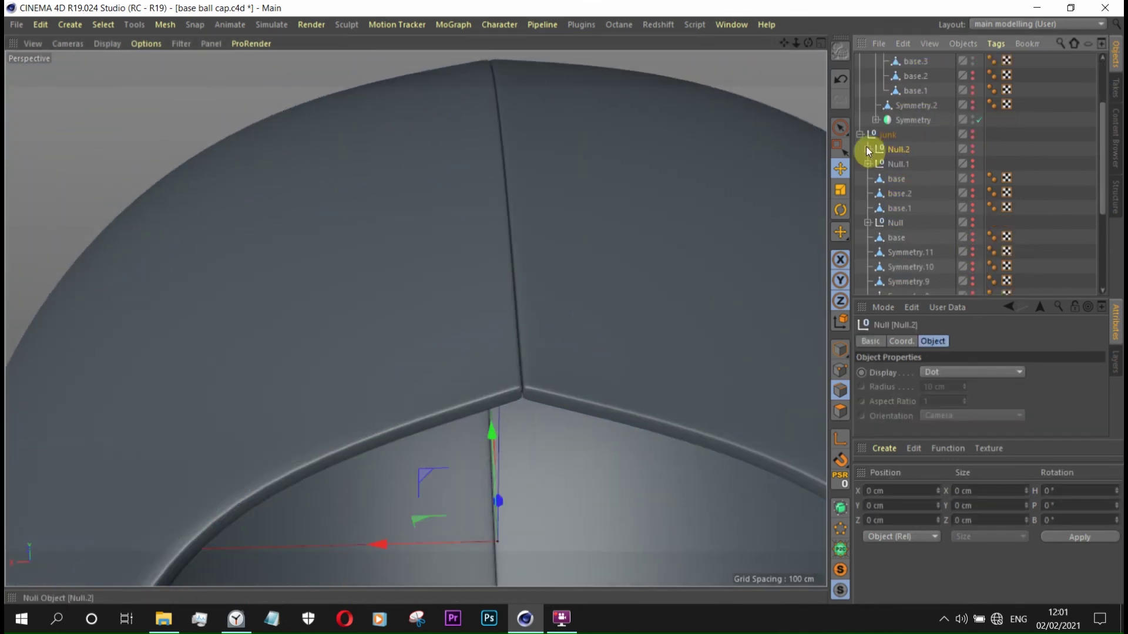
{"action": "key", "text": "ctrl+z"}
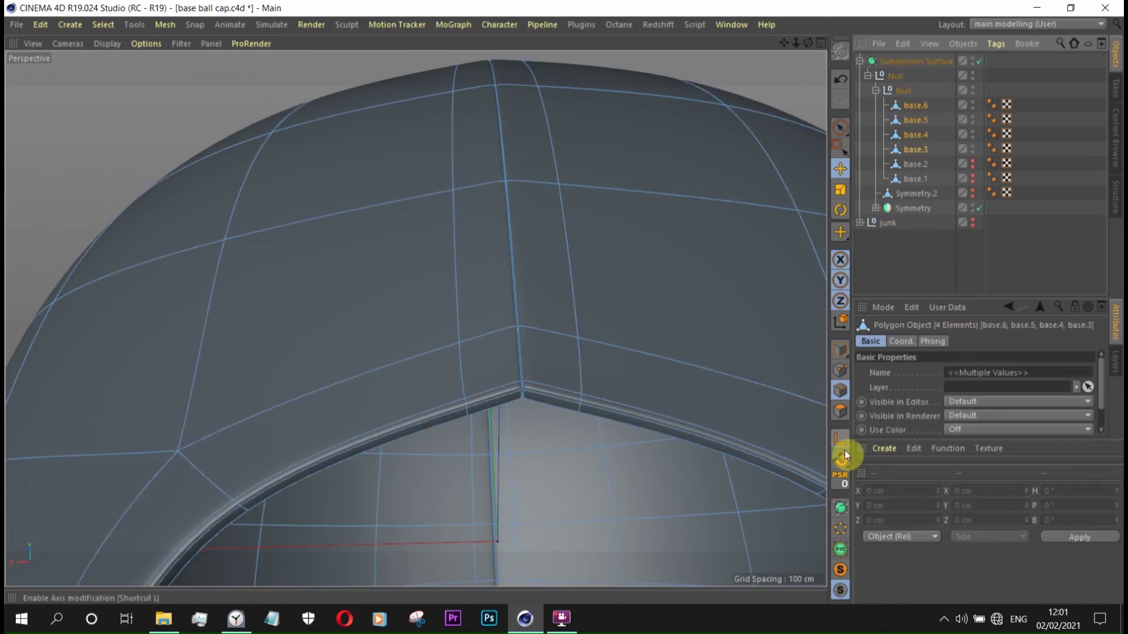
- Pick the crown's corner point at the brim and move it along one axis
{"action": "left_click", "coordinate": [840, 370]}
{"action": "left_click", "coordinate": [840, 142]}
{"action": "mouse_move", "coordinate": [544, 400]}
{"action": "left_mouse_down", "text": "alt"}
{"action": "mouse_move", "coordinate": [662, 360]}
{"action": "mouse_move", "coordinate": [760, 352]}
{"action": "mouse_move", "coordinate": [524, 371]}
{"action": "left_mouse_up", "text": "alt"}
{"action": "left_click", "coordinate": [536, 389]}
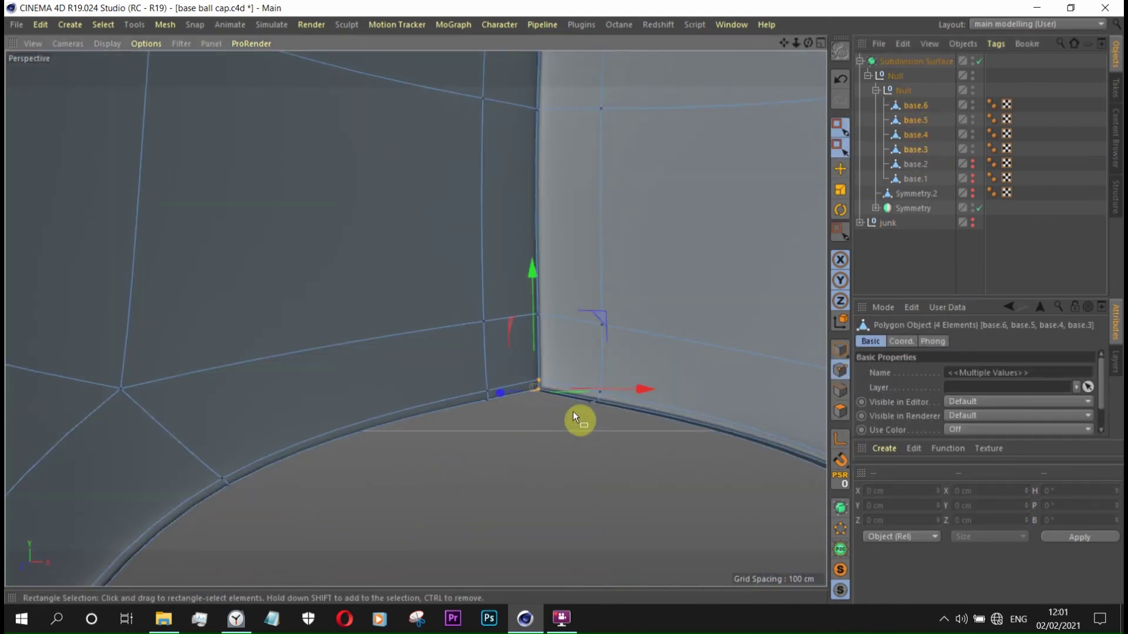
{"action": "left_click_drag", "start_coordinate": [579, 418], "coordinate": [275, 414], "text": "alt"}
{"action": "mouse_move", "coordinate": [352, 364]}
{"action": "left_mouse_down"}
{"action": "mouse_move", "coordinate": [467, 372]}
{"action": "mouse_move", "coordinate": [347, 333]}
{"action": "mouse_move", "coordinate": [247, 378]}
{"action": "left_mouse_up"}
- Toggle smoothing to check the corner, reselect its points, and inspect the smoothed cap
{"action": "left_click", "coordinate": [979, 60]}
{"action": "scroll", "coordinate": [423, 307], "scroll_direction": "up", "scroll_amount": 3}
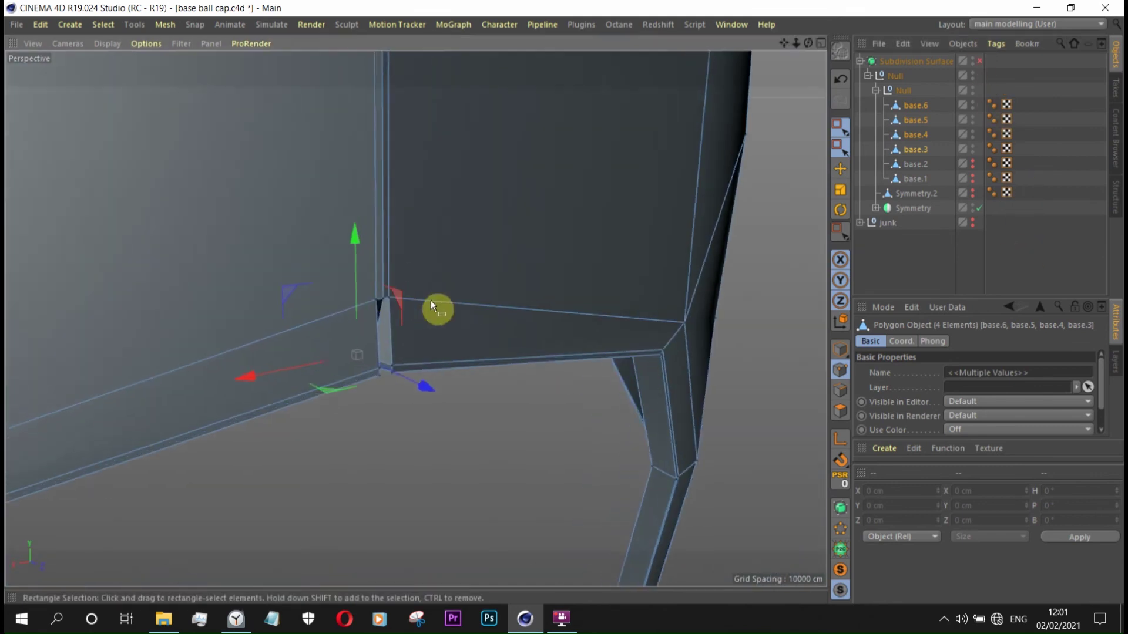
{"action": "key", "text": "q"}
{"action": "left_click", "coordinate": [979, 61]}
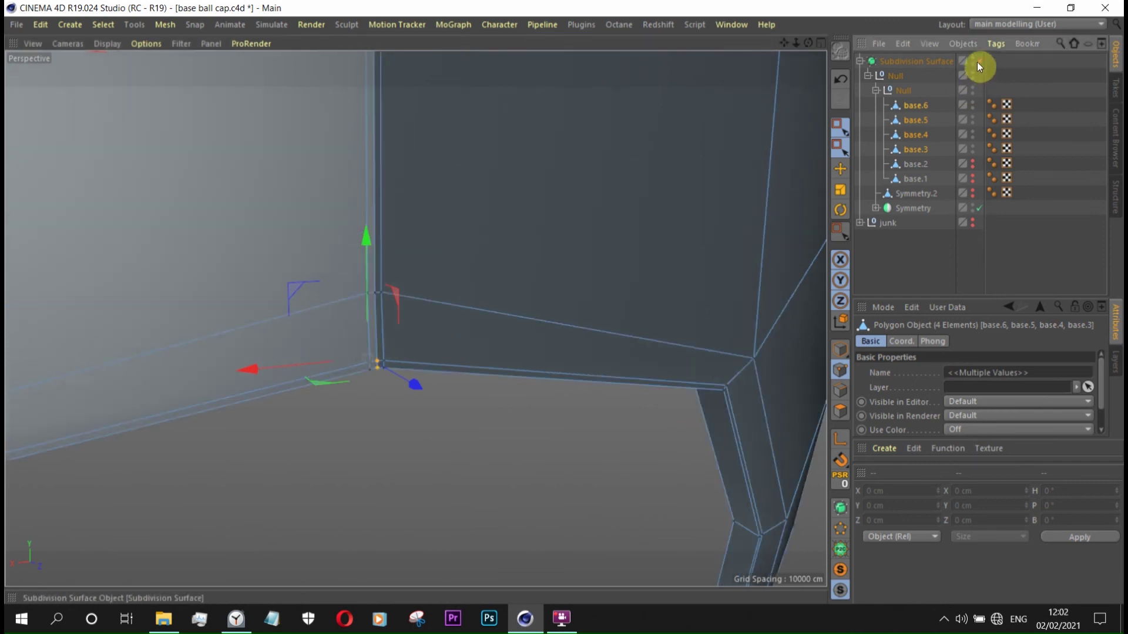
{"action": "mouse_move", "coordinate": [415, 330]}
{"action": "left_mouse_down", "text": "alt"}
{"action": "mouse_move", "coordinate": [435, 243]}
{"action": "mouse_move", "coordinate": [668, 230]}
{"action": "mouse_move", "coordinate": [474, 329]}
{"action": "left_mouse_up", "text": "alt"}
{"action": "mouse_move", "coordinate": [352, 314]}
{"action": "left_mouse_down"}
{"action": "mouse_move", "coordinate": [491, 433]}
{"action": "mouse_move", "coordinate": [516, 408]}
{"action": "mouse_move", "coordinate": [194, 435]}
{"action": "mouse_move", "coordinate": [264, 514]}
{"action": "mouse_move", "coordinate": [448, 408]}
{"action": "mouse_move", "coordinate": [428, 407]}
{"action": "left_mouse_up"}
{"action": "left_click", "coordinate": [983, 67]}
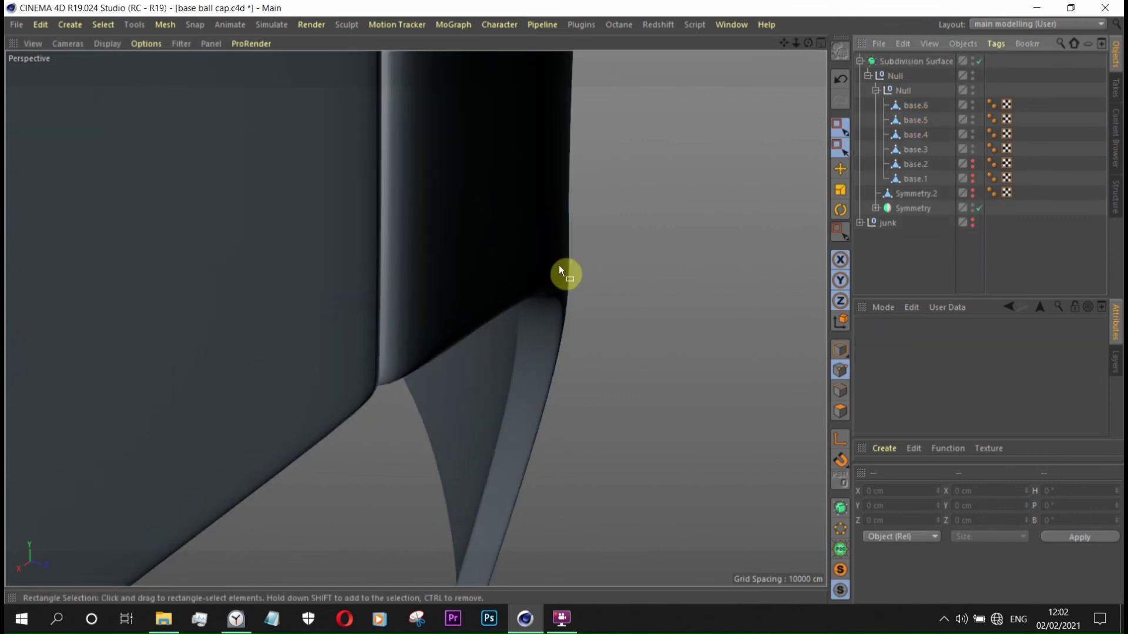
{"action": "right_click_drag", "start_coordinate": [564, 272], "coordinate": [567, 309], "text": "alt"}
{"action": "mouse_move", "coordinate": [566, 310]}
{"action": "left_mouse_down", "text": "alt"}
{"action": "mouse_move", "coordinate": [382, 239]}
{"action": "mouse_move", "coordinate": [474, 216]}
{"action": "mouse_move", "coordinate": [604, 292]}
{"action": "mouse_move", "coordinate": [599, 232]}
{"action": "mouse_move", "coordinate": [453, 222]}
{"action": "mouse_move", "coordinate": [681, 283]}
{"action": "mouse_move", "coordinate": [772, 278]}
{"action": "mouse_move", "coordinate": [742, 320]}
{"action": "mouse_move", "coordinate": [480, 302]}
{"action": "mouse_move", "coordinate": [403, 196]}
{"action": "mouse_move", "coordinate": [171, 348]}
{"action": "mouse_move", "coordinate": [546, 340]}
{"action": "mouse_move", "coordinate": [151, 335]}
{"action": "mouse_move", "coordinate": [430, 292]}
{"action": "mouse_move", "coordinate": [327, 322]}
{"action": "mouse_move", "coordinate": [397, 274]}
{"action": "mouse_move", "coordinate": [231, 257]}
{"action": "mouse_move", "coordinate": [231, 296]}
{"action": "mouse_move", "coordinate": [164, 312]}
{"action": "mouse_move", "coordinate": [703, 308]}
{"action": "mouse_move", "coordinate": [536, 297]}
{"action": "mouse_move", "coordinate": [516, 330]}
{"action": "mouse_move", "coordinate": [607, 314]}
{"action": "mouse_move", "coordinate": [622, 397]}
{"action": "mouse_move", "coordinate": [304, 305]}
{"action": "mouse_move", "coordinate": [530, 390]}
{"action": "mouse_move", "coordinate": [615, 364]}
{"action": "mouse_move", "coordinate": [824, 105]}
{"action": "left_mouse_up", "text": "alt"}
{"action": "middle_click", "coordinate": [513, 268]}
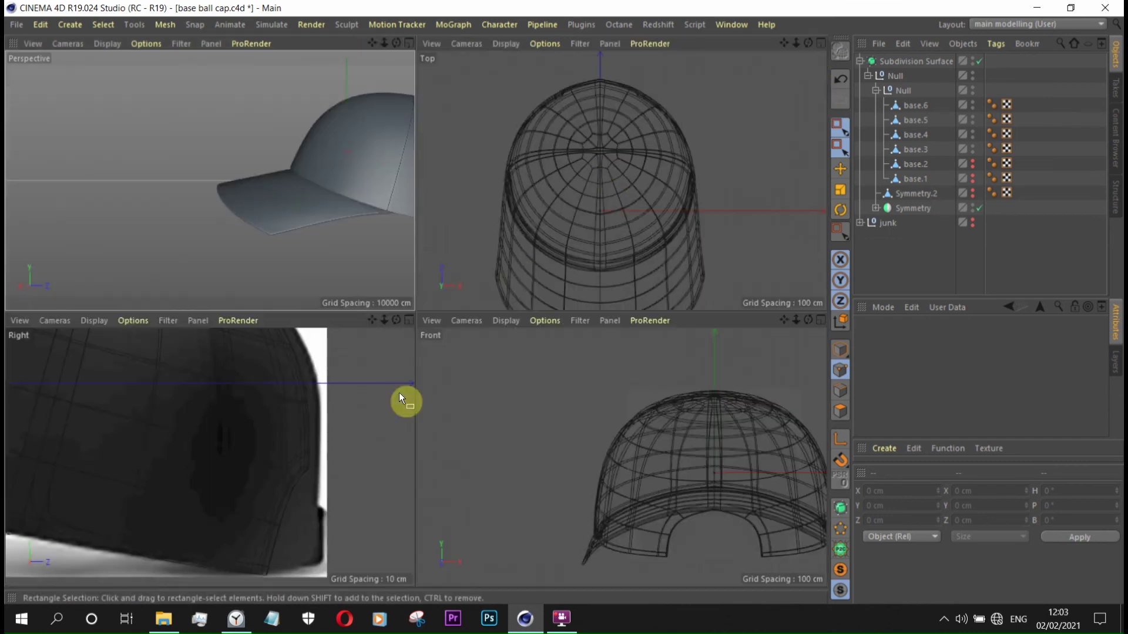
- Return to a single perspective view, select base.3 and switch smoothing off
{"action": "middle_click", "coordinate": [410, 68]}
{"action": "mouse_move", "coordinate": [661, 376]}
{"action": "left_mouse_down", "text": "alt"}
{"action": "mouse_move", "coordinate": [714, 379]}
{"action": "mouse_move", "coordinate": [558, 409]}
{"action": "left_mouse_up", "text": "alt"}
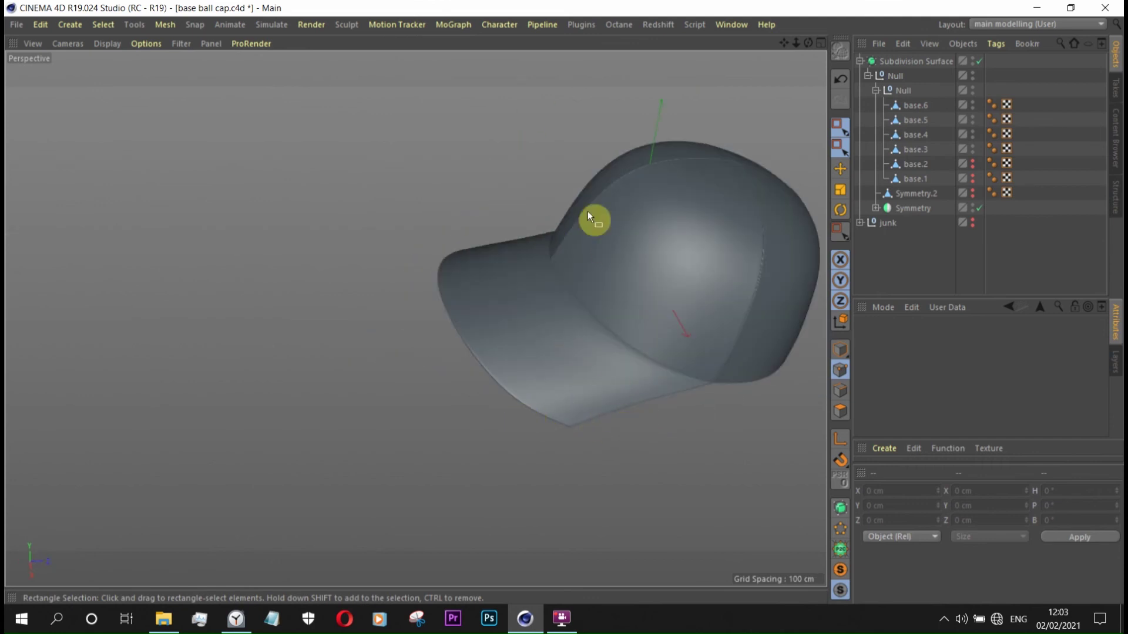
{"action": "left_click", "coordinate": [915, 149]}
{"action": "key", "text": "q"}
{"action": "scroll", "coordinate": [621, 252], "scroll_direction": "up", "scroll_amount": 5}
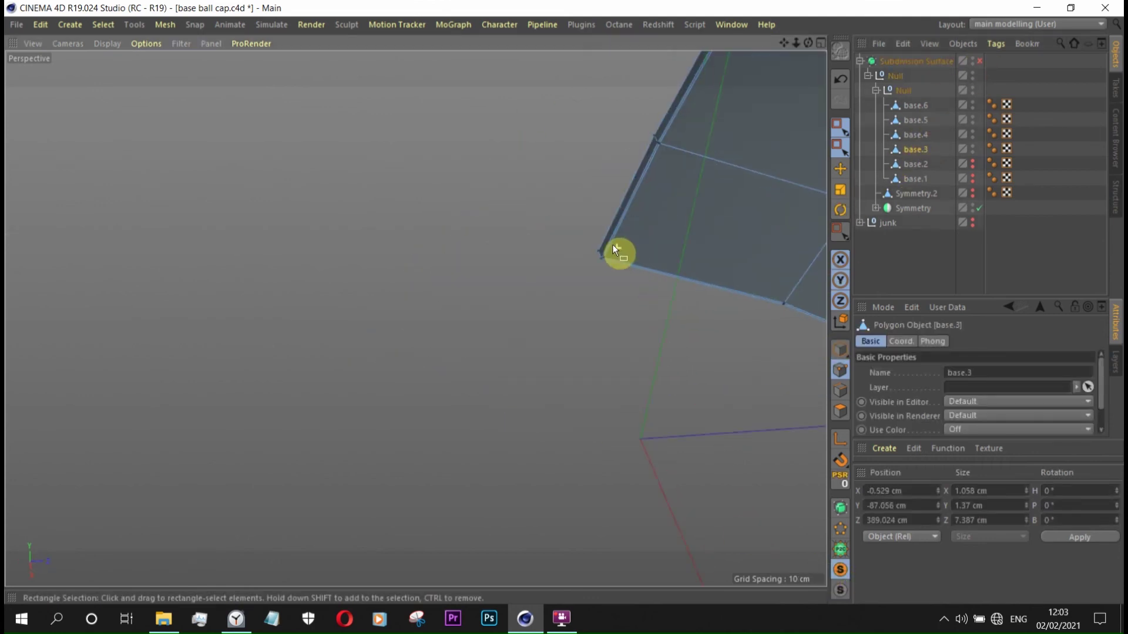
- Line-cut across base.3's thick bottom corner and slide the new points along their edges
{"action": "key", "text": "k"}
{"action": "key", "text": "k"}
{"action": "scroll", "coordinate": [620, 270], "scroll_direction": "up", "scroll_amount": 2}
{"action": "scroll", "coordinate": [570, 244], "scroll_direction": "up", "scroll_amount": 3}
{"action": "scroll", "coordinate": [457, 303], "scroll_direction": "down", "scroll_amount": 2}
{"action": "mouse_move", "coordinate": [420, 293]}
{"action": "left_mouse_down", "text": "alt"}
{"action": "mouse_move", "coordinate": [641, 252]}
{"action": "mouse_move", "coordinate": [302, 372]}
{"action": "left_mouse_up", "text": "alt"}
{"action": "left_click", "coordinate": [405, 301]}
{"action": "left_click", "coordinate": [280, 379]}
{"action": "mouse_move", "coordinate": [251, 382]}
{"action": "left_mouse_down", "text": "alt"}
{"action": "mouse_move", "coordinate": [310, 304]}
{"action": "mouse_move", "coordinate": [302, 345]}
{"action": "left_mouse_up", "text": "alt"}
{"action": "right_click", "coordinate": [525, 470]}
{"action": "left_click", "coordinate": [623, 437]}
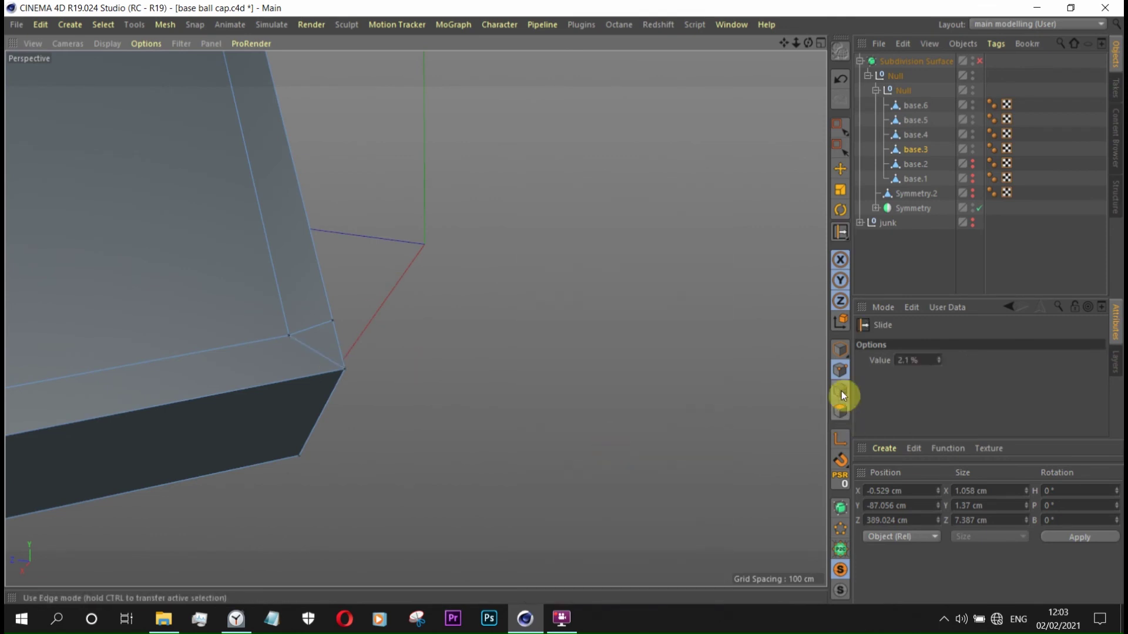
- Add a second cut across the corner edge, checking it from several angles
{"action": "left_click", "coordinate": [840, 390]}
{"action": "key", "text": "k"}
{"action": "key", "text": "k"}
{"action": "left_click", "coordinate": [289, 336]}
{"action": "left_click", "coordinate": [299, 378]}
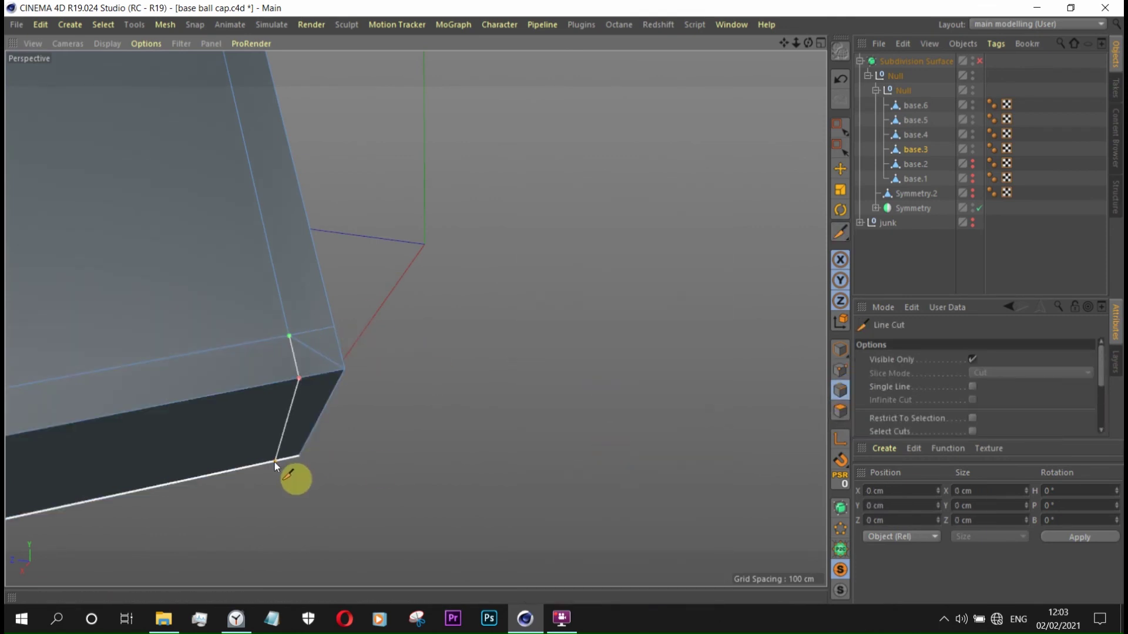
{"action": "left_click_drag", "start_coordinate": [273, 463], "coordinate": [46, 474], "text": "alt"}
{"action": "mouse_move", "coordinate": [686, 391]}
{"action": "left_mouse_down", "text": "alt"}
{"action": "mouse_move", "coordinate": [601, 378]}
{"action": "mouse_move", "coordinate": [693, 442]}
{"action": "mouse_move", "coordinate": [686, 358]}
{"action": "mouse_move", "coordinate": [583, 341]}
{"action": "mouse_move", "coordinate": [766, 389]}
{"action": "mouse_move", "coordinate": [453, 333]}
{"action": "mouse_move", "coordinate": [276, 354]}
{"action": "left_mouse_up", "text": "alt"}
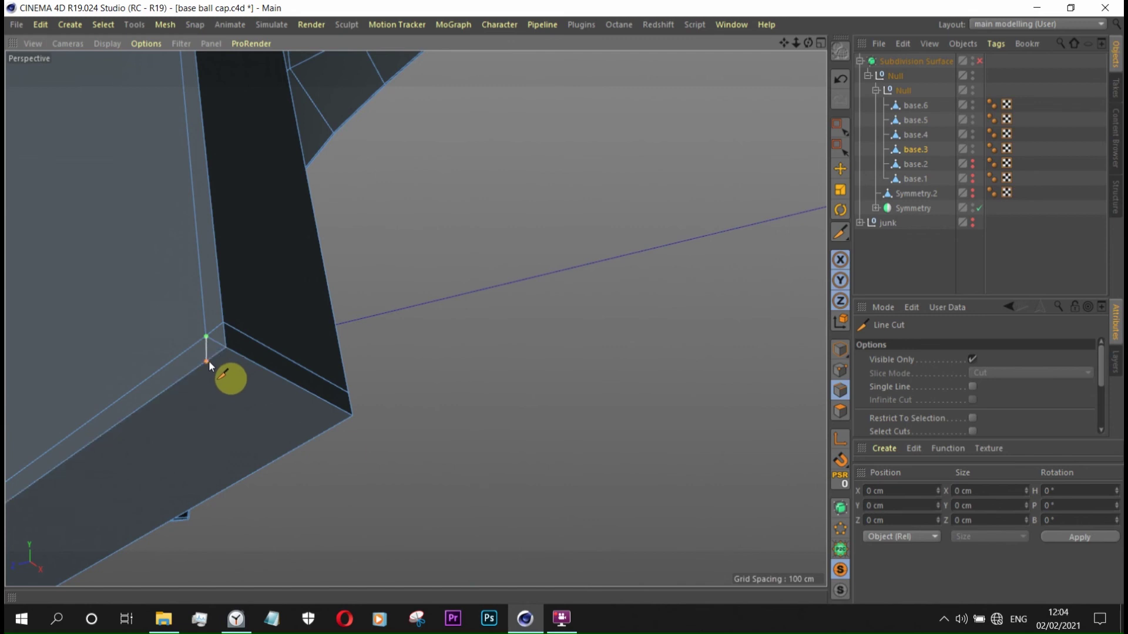
{"action": "mouse_move", "coordinate": [336, 428]}
{"action": "left_mouse_down", "text": "alt"}
{"action": "mouse_move", "coordinate": [312, 418]}
{"action": "mouse_move", "coordinate": [844, 343]}
{"action": "left_mouse_up", "text": "alt"}
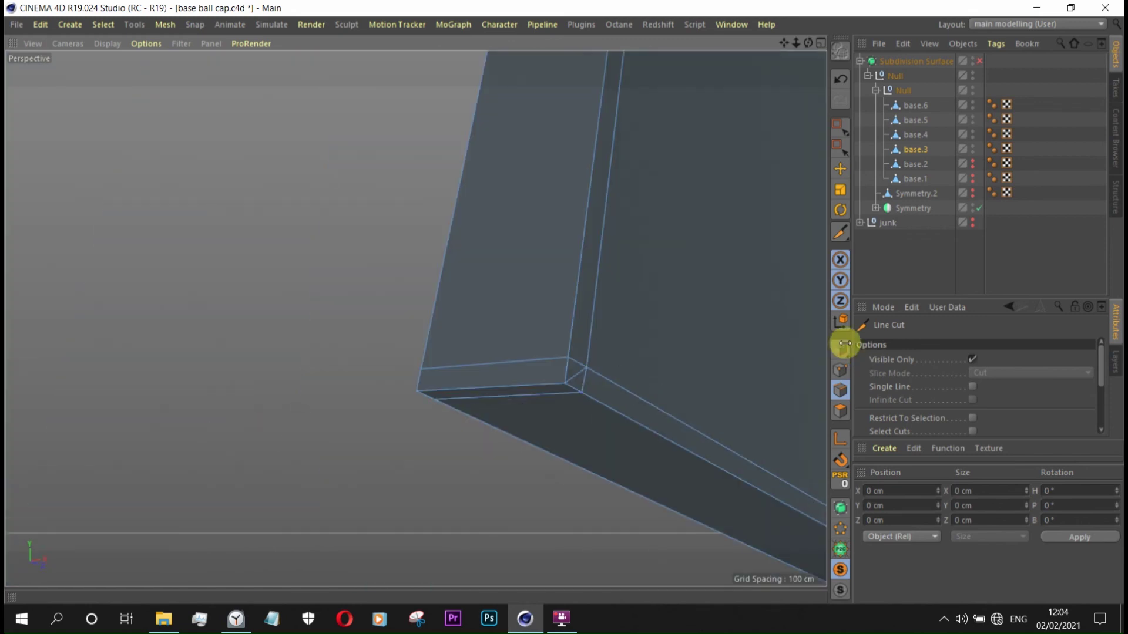
{"action": "left_click", "coordinate": [840, 168]}
{"action": "left_click_drag", "start_coordinate": [576, 373], "coordinate": [315, 344], "text": "alt"}
- Apply a mesh command to the corner, save the cap file, and review the whole cap
{"action": "right_click", "coordinate": [542, 262]}
{"action": "left_click", "coordinate": [599, 299]}
{"action": "key", "text": "ctrl+s"}
{"action": "left_click", "coordinate": [562, 618]}
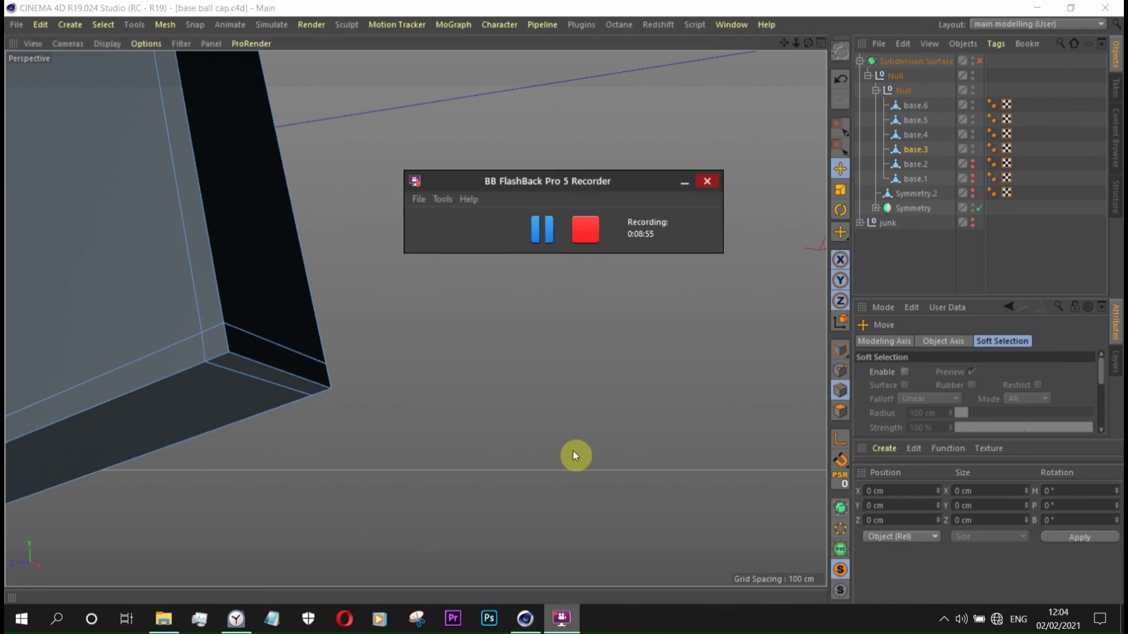
{"action": "left_click_drag", "start_coordinate": [631, 364], "coordinate": [298, 488], "text": "alt"}
{"action": "left_click", "coordinate": [875, 208]}
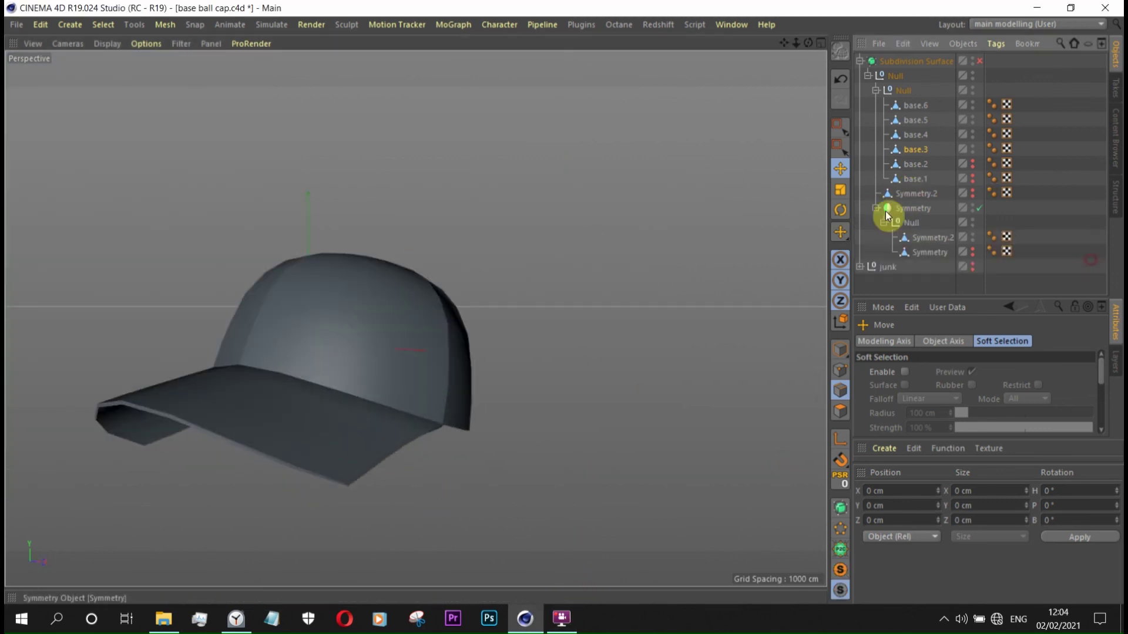
- Collapse the junk group and select the Symmetry.2 visor object
{"action": "left_click", "coordinate": [352, 464]}
{"action": "scroll", "coordinate": [343, 410], "scroll_direction": "up", "scroll_amount": 5}
{"action": "left_click", "coordinate": [974, 280]}
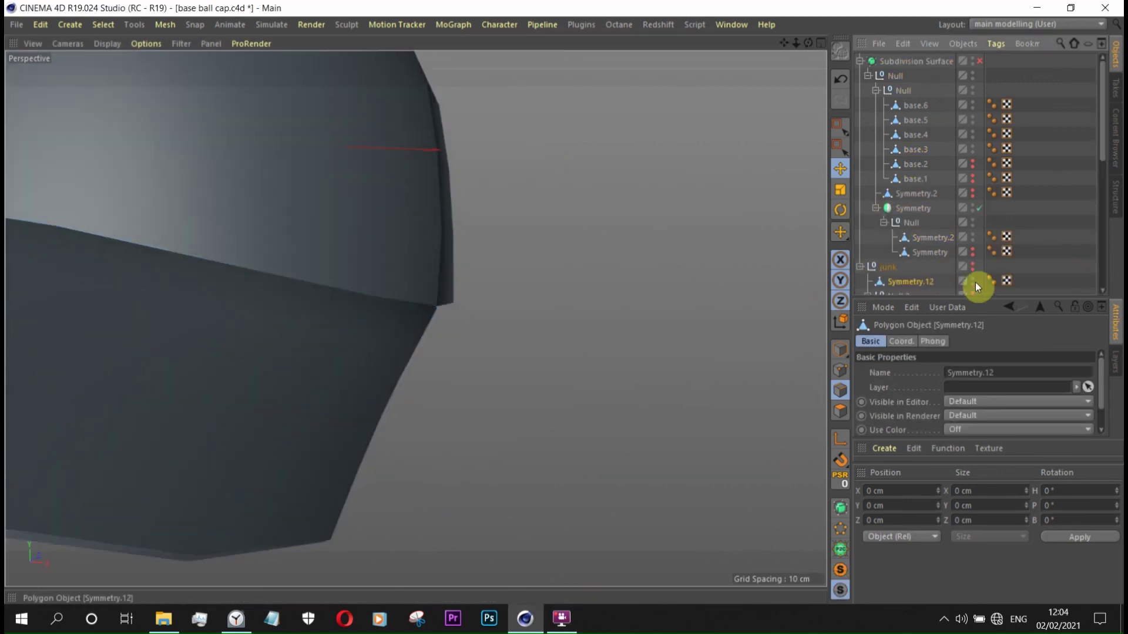
{"action": "left_click", "coordinate": [860, 266]}
{"action": "scroll", "coordinate": [677, 253], "scroll_direction": "down", "scroll_amount": 5}
- Box-select the visor's outer corner point in point mode
{"action": "mouse_move", "coordinate": [676, 253]}
{"action": "left_mouse_down", "text": "alt"}
{"action": "mouse_move", "coordinate": [255, 383]}
{"action": "mouse_move", "coordinate": [379, 437]}
{"action": "left_mouse_up", "text": "alt"}
{"action": "scroll", "coordinate": [364, 404], "scroll_direction": "up", "scroll_amount": 3}
{"action": "left_click", "coordinate": [840, 370]}
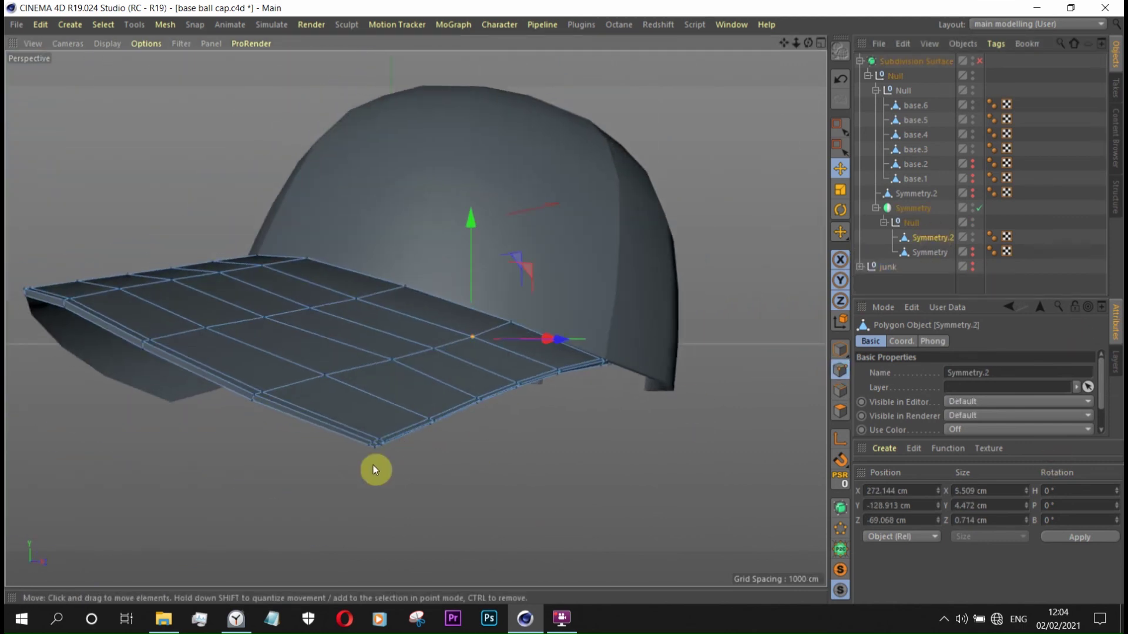
{"action": "scroll", "coordinate": [381, 451], "scroll_direction": "up", "scroll_amount": 3}
{"action": "left_click", "coordinate": [837, 147]}
{"action": "left_click_drag", "start_coordinate": [350, 414], "coordinate": [373, 452]}
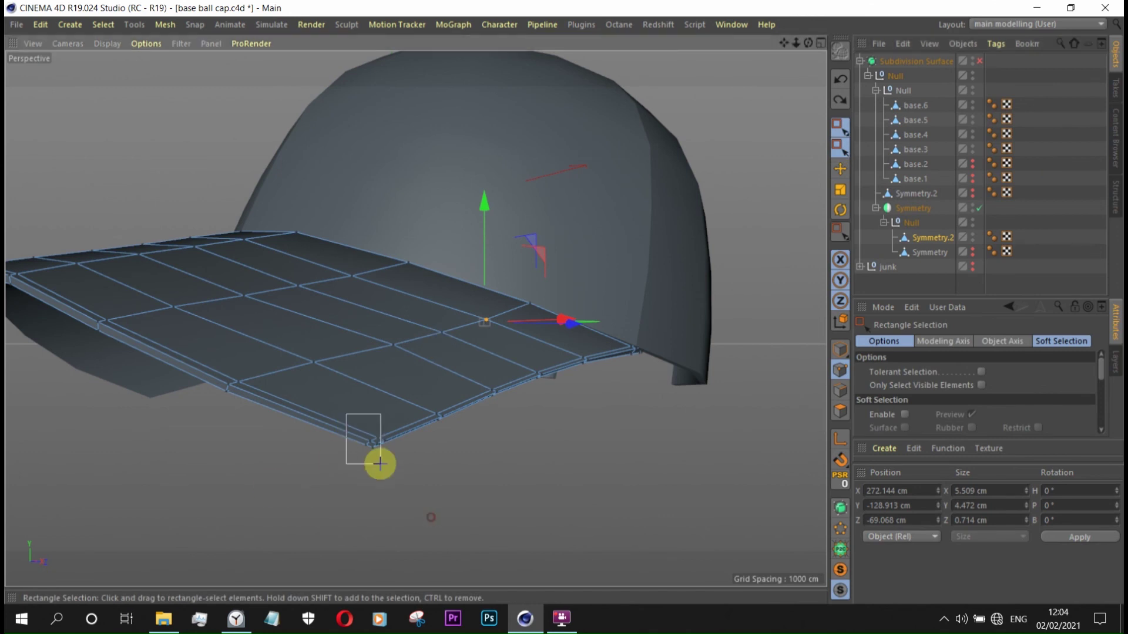
- Move the visor's corner point in X, Z and Y to reshape the outer corner
{"action": "scroll", "coordinate": [358, 467], "scroll_direction": "up", "scroll_amount": 3}
{"action": "scroll", "coordinate": [352, 458], "scroll_direction": "up", "scroll_amount": 2}
{"action": "mouse_move", "coordinate": [414, 490]}
{"action": "left_mouse_down", "text": "alt"}
{"action": "mouse_move", "coordinate": [473, 580]}
{"action": "mouse_move", "coordinate": [547, 558]}
{"action": "left_mouse_up", "text": "alt"}
{"action": "scroll", "coordinate": [507, 389], "scroll_direction": "up", "scroll_amount": 3}
{"action": "scroll", "coordinate": [480, 409], "scroll_direction": "down", "scroll_amount": 3}
{"action": "mouse_move", "coordinate": [486, 397]}
{"action": "left_mouse_down", "text": "alt"}
{"action": "mouse_move", "coordinate": [435, 395]}
{"action": "mouse_move", "coordinate": [398, 333]}
{"action": "mouse_move", "coordinate": [617, 302]}
{"action": "mouse_move", "coordinate": [385, 456]}
{"action": "mouse_move", "coordinate": [632, 504]}
{"action": "left_mouse_up", "text": "alt"}
{"action": "mouse_move", "coordinate": [412, 419]}
{"action": "left_mouse_down"}
{"action": "mouse_move", "coordinate": [463, 422]}
{"action": "mouse_move", "coordinate": [356, 322]}
{"action": "left_mouse_up"}
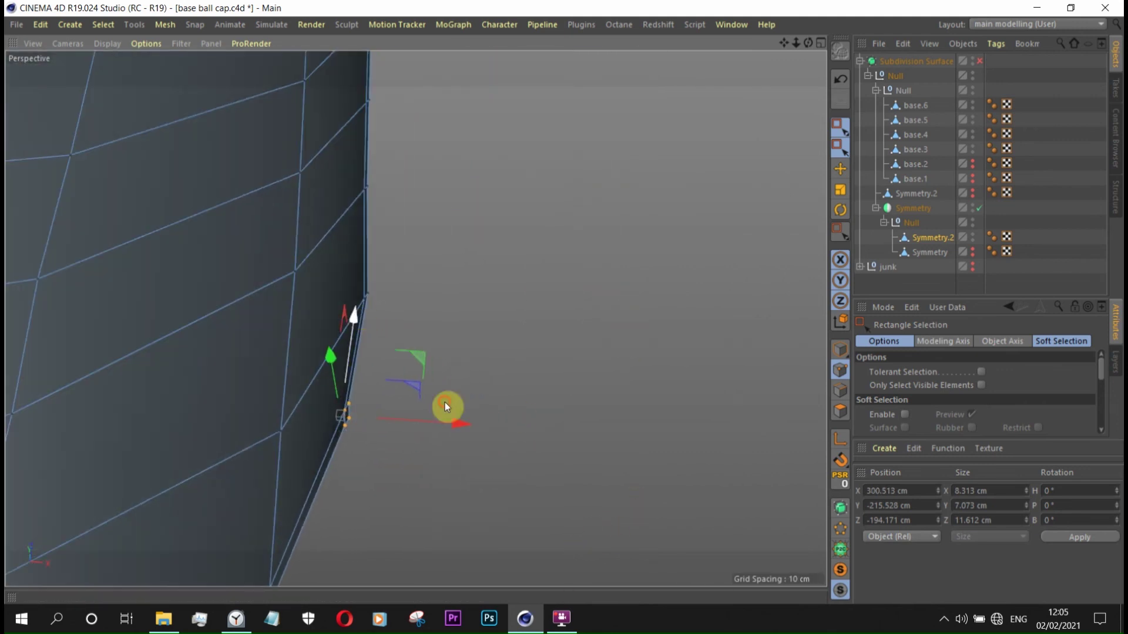
{"action": "mouse_move", "coordinate": [357, 368]}
{"action": "left_mouse_down"}
{"action": "mouse_move", "coordinate": [445, 454]}
{"action": "mouse_move", "coordinate": [305, 196]}
{"action": "mouse_move", "coordinate": [188, 231]}
{"action": "mouse_move", "coordinate": [352, 276]}
{"action": "left_mouse_up"}
{"action": "mouse_move", "coordinate": [407, 233]}
{"action": "left_mouse_down", "text": "alt"}
{"action": "mouse_move", "coordinate": [491, 351]}
{"action": "mouse_move", "coordinate": [699, 353]}
{"action": "mouse_move", "coordinate": [462, 304]}
{"action": "left_mouse_up", "text": "alt"}
{"action": "left_click_drag", "start_coordinate": [406, 276], "coordinate": [410, 238]}
{"action": "mouse_move", "coordinate": [548, 351]}
{"action": "left_mouse_down", "text": "alt"}
{"action": "mouse_move", "coordinate": [382, 334]}
{"action": "mouse_move", "coordinate": [499, 320]}
{"action": "left_mouse_up", "text": "alt"}
{"action": "mouse_move", "coordinate": [500, 321]}
{"action": "left_mouse_down", "text": "alt"}
{"action": "mouse_move", "coordinate": [554, 374]}
{"action": "mouse_move", "coordinate": [541, 334]}
{"action": "mouse_move", "coordinate": [356, 291]}
{"action": "mouse_move", "coordinate": [535, 336]}
{"action": "mouse_move", "coordinate": [422, 336]}
{"action": "mouse_move", "coordinate": [294, 252]}
{"action": "mouse_move", "coordinate": [604, 174]}
{"action": "mouse_move", "coordinate": [431, 320]}
{"action": "left_mouse_up", "text": "alt"}
- Deselect all, select the visor mesh and switch smoothing off to view its cage
{"action": "left_click", "coordinate": [1033, 187]}
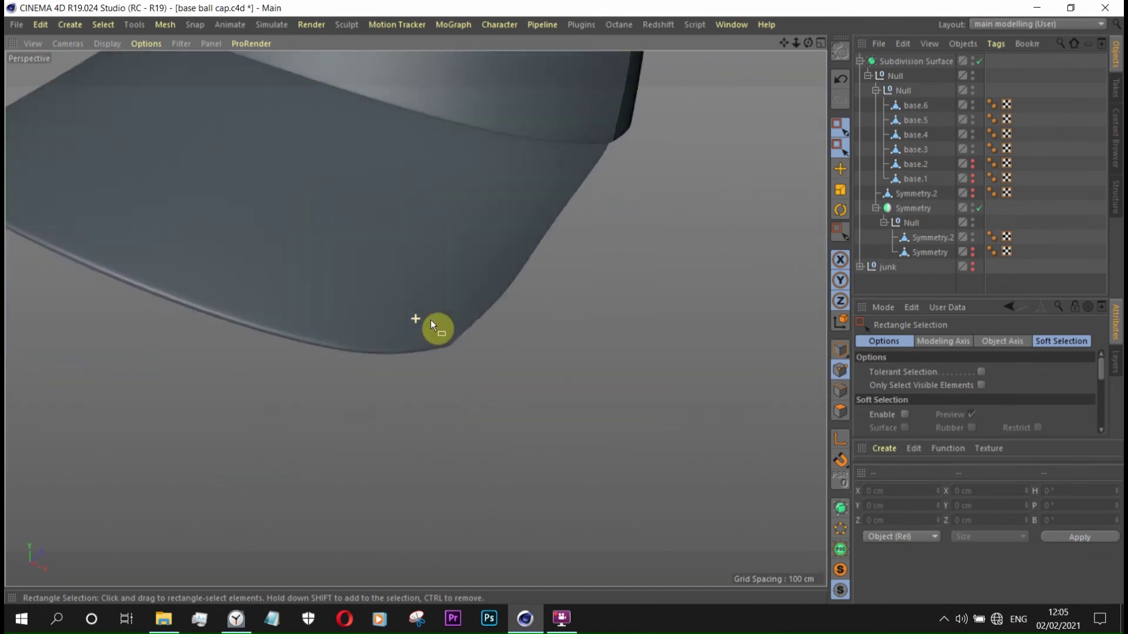
{"action": "left_click", "coordinate": [430, 321]}
{"action": "left_click", "coordinate": [979, 61]}
{"action": "mouse_move", "coordinate": [534, 307]}
{"action": "left_mouse_down", "text": "alt"}
{"action": "mouse_move", "coordinate": [426, 217]}
{"action": "mouse_move", "coordinate": [382, 151]}
{"action": "mouse_move", "coordinate": [500, 284]}
{"action": "mouse_move", "coordinate": [560, 285]}
{"action": "mouse_move", "coordinate": [539, 281]}
{"action": "mouse_move", "coordinate": [601, 312]}
{"action": "left_mouse_up", "text": "alt"}
- Bridge the open edges along the visor's thick rim
{"action": "right_click", "coordinate": [601, 312]}
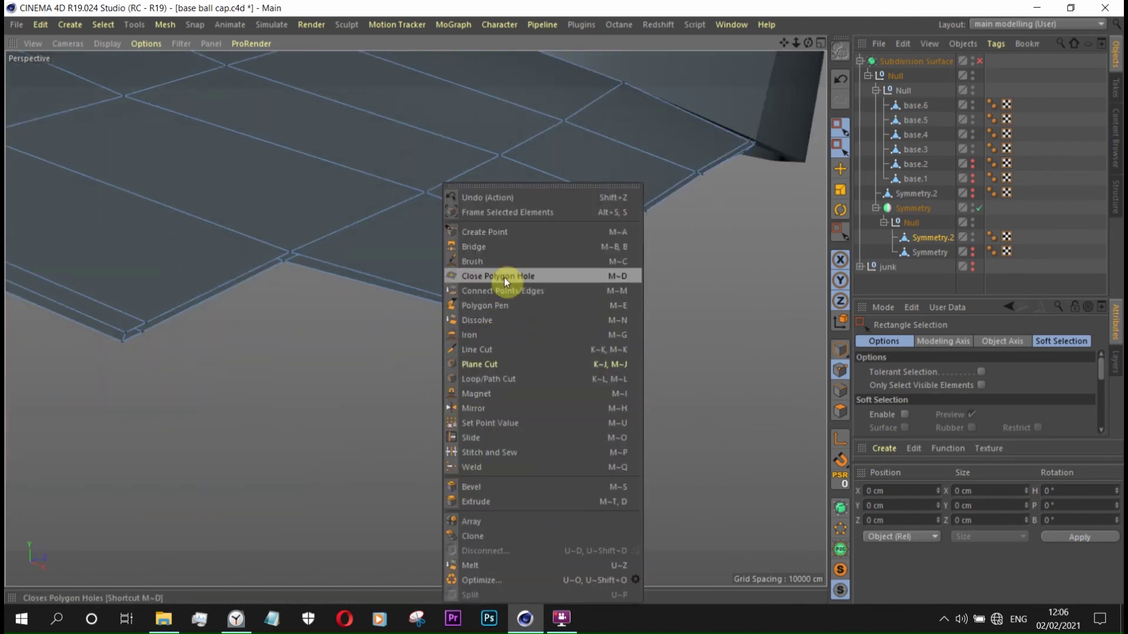
{"action": "left_click", "coordinate": [504, 278]}
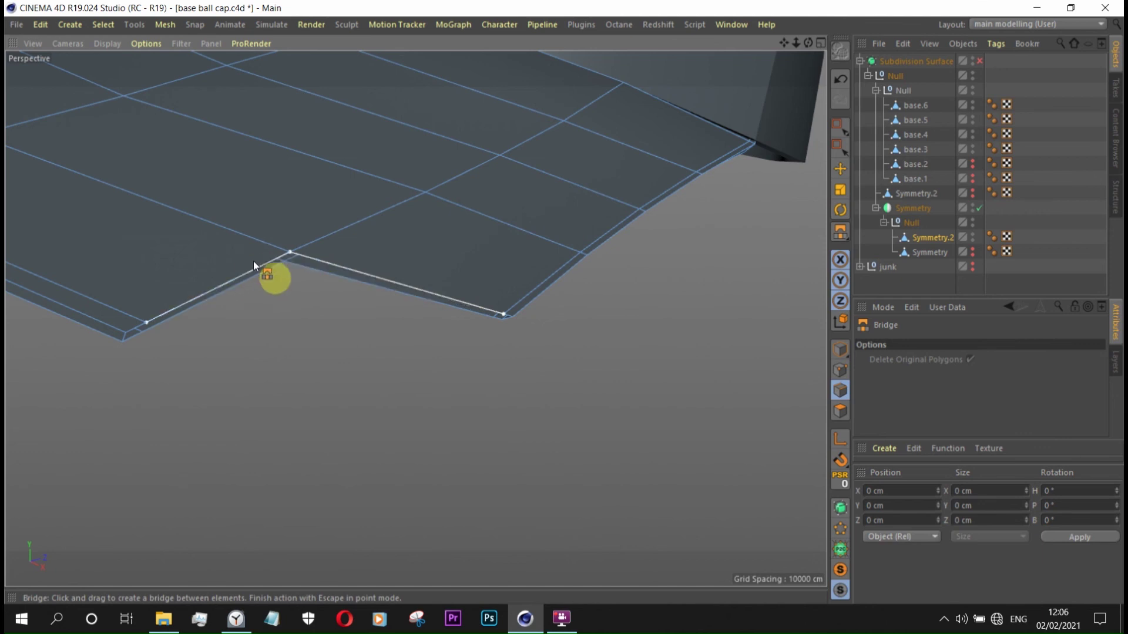
{"action": "mouse_move", "coordinate": [270, 301]}
{"action": "left_mouse_down", "text": "alt"}
{"action": "mouse_move", "coordinate": [199, 293]}
{"action": "mouse_move", "coordinate": [218, 199]}
{"action": "mouse_move", "coordinate": [314, 315]}
{"action": "mouse_move", "coordinate": [212, 387]}
{"action": "mouse_move", "coordinate": [283, 392]}
{"action": "left_mouse_up", "text": "alt"}
{"action": "mouse_move", "coordinate": [450, 372]}
{"action": "left_mouse_down", "text": "alt"}
{"action": "mouse_move", "coordinate": [140, 340]}
{"action": "mouse_move", "coordinate": [140, 414]}
{"action": "mouse_move", "coordinate": [739, 399]}
{"action": "mouse_move", "coordinate": [361, 392]}
{"action": "mouse_move", "coordinate": [314, 344]}
{"action": "mouse_move", "coordinate": [541, 302]}
{"action": "mouse_move", "coordinate": [692, 300]}
{"action": "mouse_move", "coordinate": [332, 443]}
{"action": "mouse_move", "coordinate": [527, 326]}
{"action": "mouse_move", "coordinate": [461, 297]}
{"action": "mouse_move", "coordinate": [249, 326]}
{"action": "mouse_move", "coordinate": [386, 571]}
{"action": "left_mouse_up", "text": "alt"}
- Cap the remaining rim gap with Close Polygon Hole and preview it with smoothing toggled
{"action": "right_click", "coordinate": [386, 571]}
{"action": "left_click", "coordinate": [370, 252]}
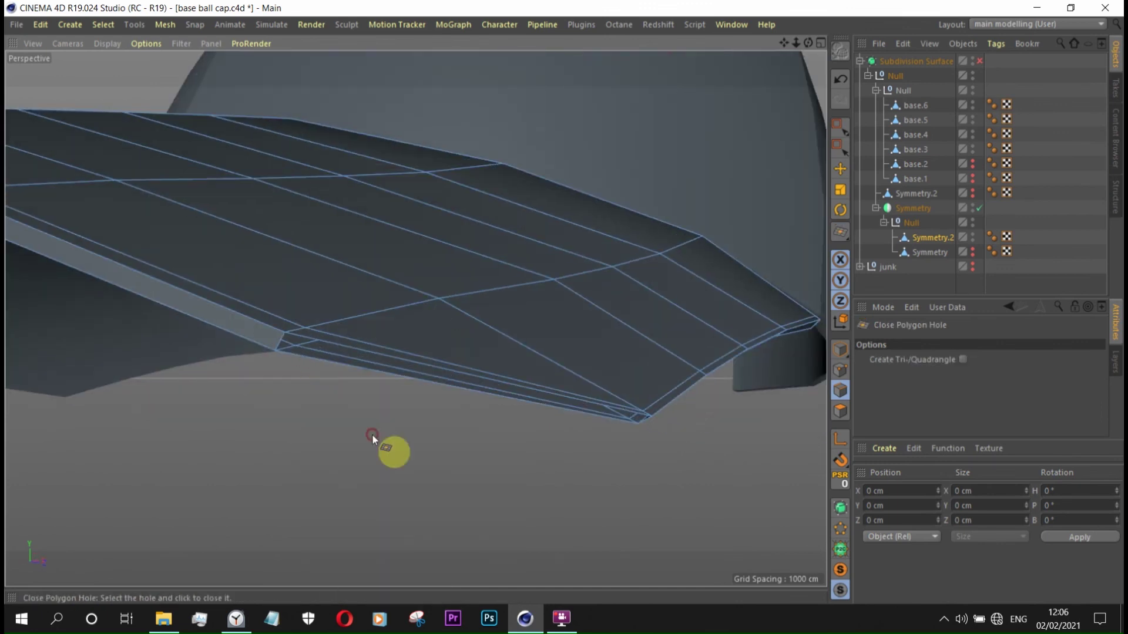
{"action": "left_click_drag", "start_coordinate": [675, 453], "coordinate": [501, 436], "text": "alt"}
{"action": "left_click", "coordinate": [980, 60]}
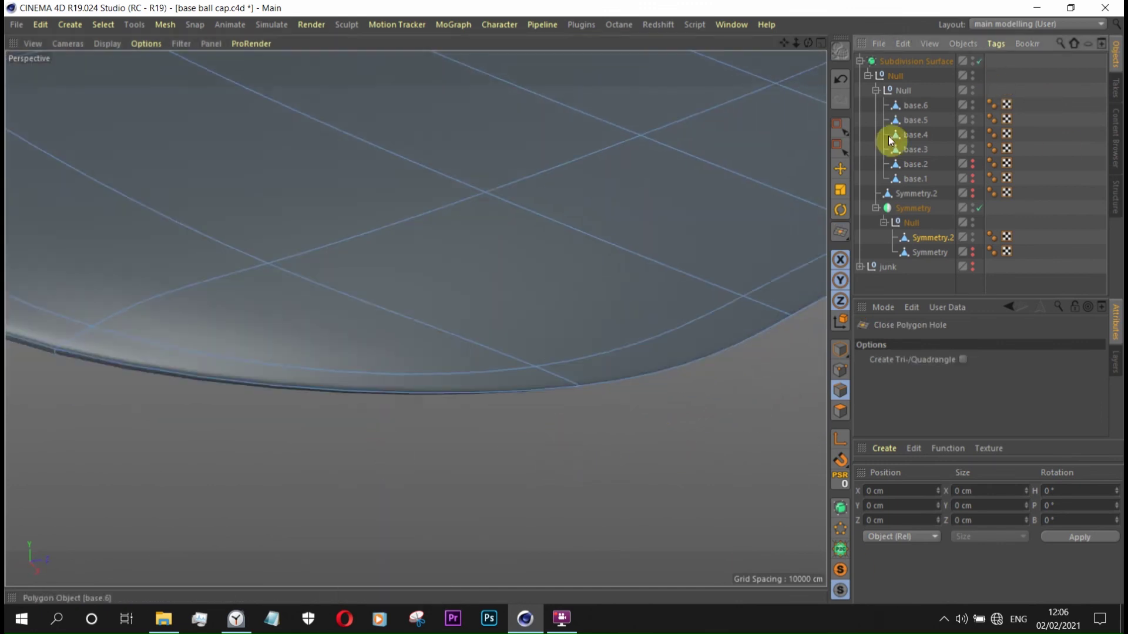
{"action": "key", "text": "q"}
{"action": "scroll", "coordinate": [554, 411], "scroll_direction": "up", "scroll_amount": 3}
{"action": "mouse_move", "coordinate": [570, 354]}
{"action": "left_mouse_down", "text": "alt"}
{"action": "mouse_move", "coordinate": [445, 319]}
{"action": "mouse_move", "coordinate": [506, 348]}
{"action": "mouse_move", "coordinate": [521, 381]}
{"action": "mouse_move", "coordinate": [704, 473]}
{"action": "mouse_move", "coordinate": [549, 355]}
{"action": "mouse_move", "coordinate": [530, 294]}
{"action": "mouse_move", "coordinate": [512, 298]}
{"action": "mouse_move", "coordinate": [677, 400]}
{"action": "left_mouse_up", "text": "alt"}
- Slide a visor rim point about 6.5% along its edge
{"action": "right_click", "coordinate": [678, 399]}
{"action": "left_click", "coordinate": [703, 414]}
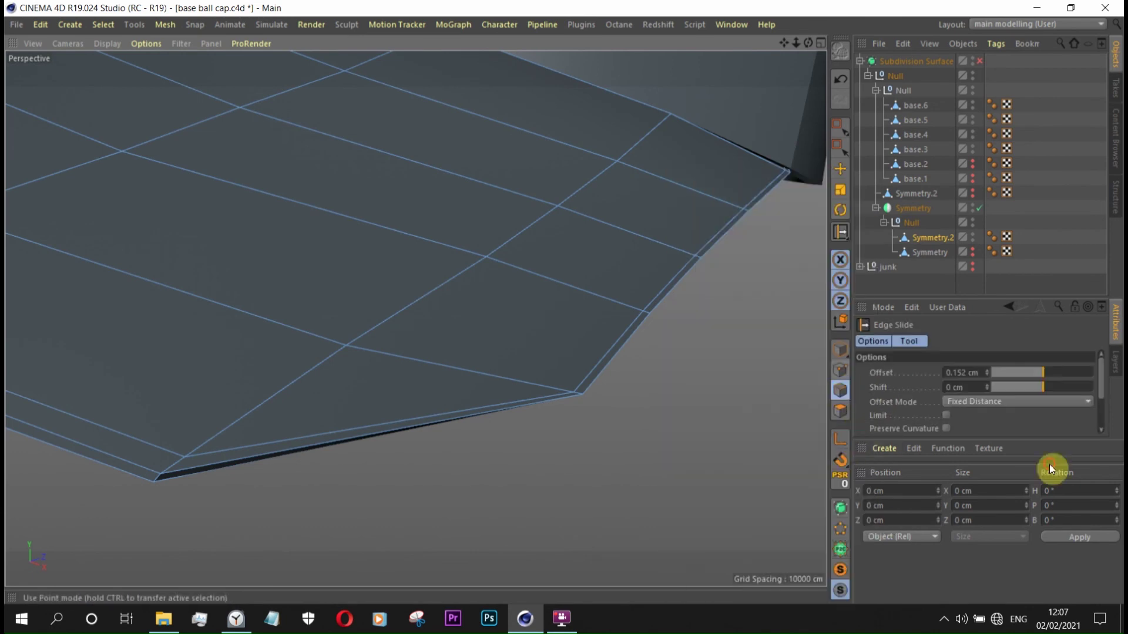
{"action": "left_click", "coordinate": [840, 370]}
{"action": "left_click_drag", "start_coordinate": [573, 385], "coordinate": [702, 484]}
{"action": "mouse_move", "coordinate": [572, 389]}
{"action": "left_mouse_down"}
{"action": "mouse_move", "coordinate": [706, 482]}
{"action": "mouse_move", "coordinate": [568, 316]}
{"action": "mouse_move", "coordinate": [675, 229]}
{"action": "mouse_move", "coordinate": [605, 383]}
{"action": "mouse_move", "coordinate": [611, 366]}
{"action": "mouse_move", "coordinate": [756, 466]}
{"action": "left_mouse_up"}
{"action": "scroll", "coordinate": [574, 390], "scroll_direction": "down", "scroll_amount": 3}
{"action": "mouse_move", "coordinate": [573, 390]}
{"action": "left_mouse_down", "text": "alt"}
{"action": "mouse_move", "coordinate": [788, 302]}
{"action": "mouse_move", "coordinate": [611, 403]}
{"action": "left_mouse_up", "text": "alt"}
{"action": "scroll", "coordinate": [777, 350], "scroll_direction": "up", "scroll_amount": 3}
{"action": "scroll", "coordinate": [778, 351], "scroll_direction": "down", "scroll_amount": 3}
{"action": "mouse_move", "coordinate": [693, 377]}
{"action": "left_mouse_down", "text": "alt"}
{"action": "mouse_move", "coordinate": [712, 460]}
{"action": "mouse_move", "coordinate": [537, 362]}
{"action": "left_mouse_up", "text": "alt"}
- Line-cut a new edge across the visor with Visible Only unchecked
{"action": "key", "text": "k"}
{"action": "key", "text": "k"}
{"action": "left_click", "coordinate": [972, 359]}
{"action": "left_click", "coordinate": [434, 296]}
{"action": "left_click", "coordinate": [490, 452]}
{"action": "mouse_move", "coordinate": [534, 567]}
{"action": "left_mouse_down", "text": "alt"}
{"action": "mouse_move", "coordinate": [513, 320]}
{"action": "mouse_move", "coordinate": [490, 320]}
{"action": "mouse_move", "coordinate": [717, 327]}
{"action": "mouse_move", "coordinate": [668, 288]}
{"action": "mouse_move", "coordinate": [502, 364]}
{"action": "mouse_move", "coordinate": [735, 420]}
{"action": "left_mouse_up", "text": "alt"}
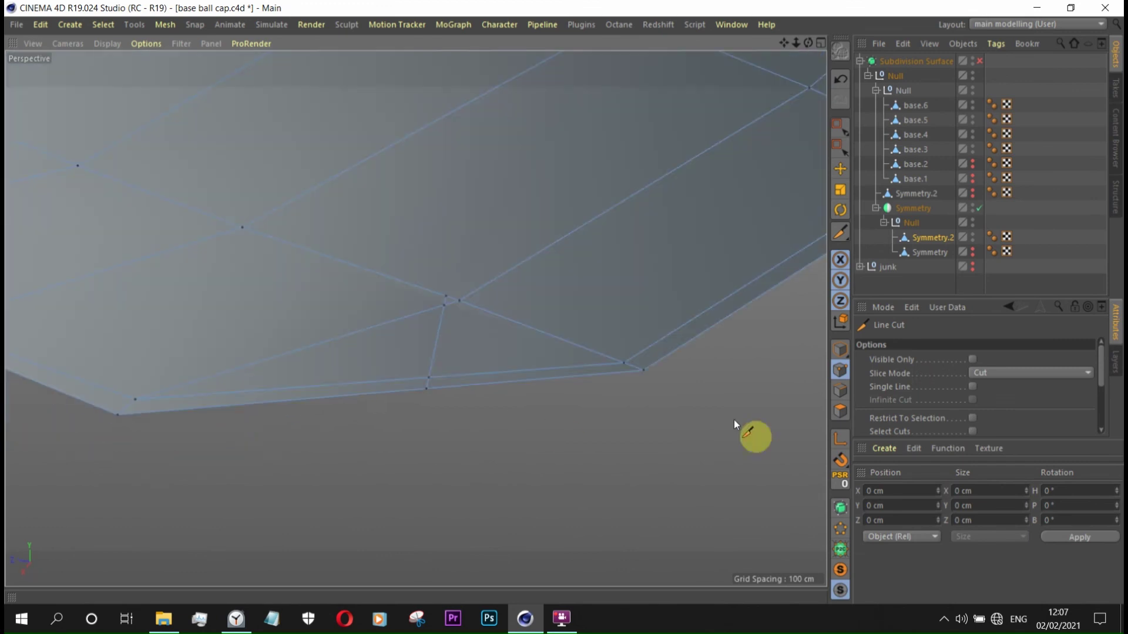
- Re-enable Visible Only and stitch the two stray visor points together
{"action": "left_click", "coordinate": [972, 359]}
{"action": "right_click", "coordinate": [680, 472]}
{"action": "left_click", "coordinate": [716, 453]}
{"action": "left_click_drag", "start_coordinate": [558, 371], "coordinate": [443, 309], "text": "alt"}
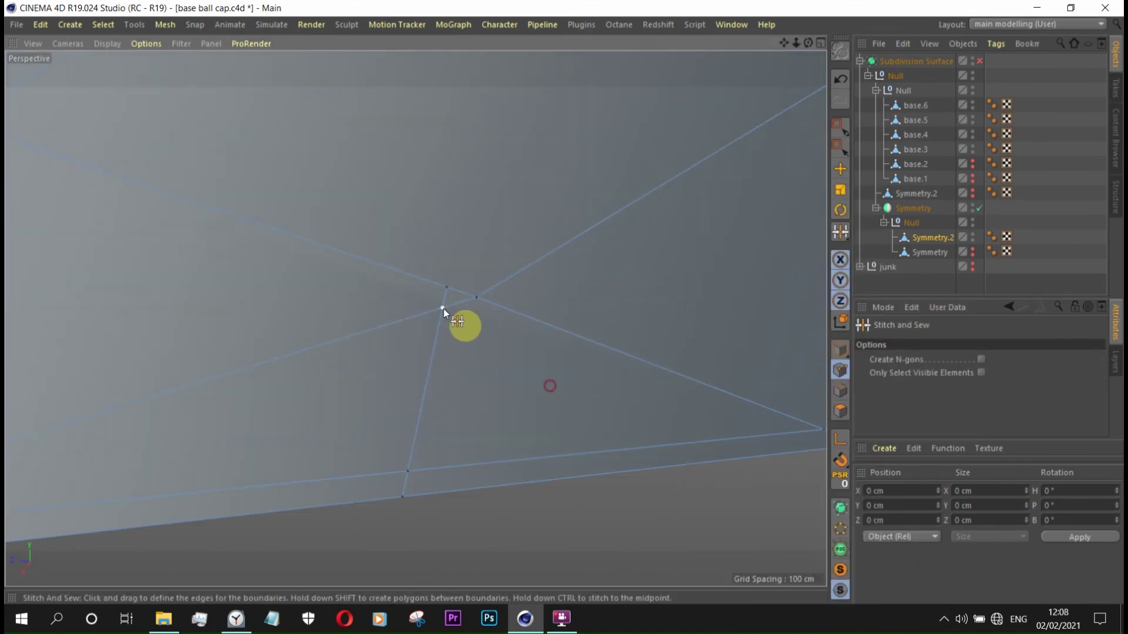
{"action": "scroll", "coordinate": [489, 371], "scroll_direction": "up", "scroll_amount": 3}
{"action": "mouse_move", "coordinate": [489, 372]}
{"action": "left_mouse_down", "text": "alt"}
{"action": "mouse_move", "coordinate": [188, 453]}
{"action": "mouse_move", "coordinate": [340, 443]}
{"action": "left_mouse_up", "text": "alt"}
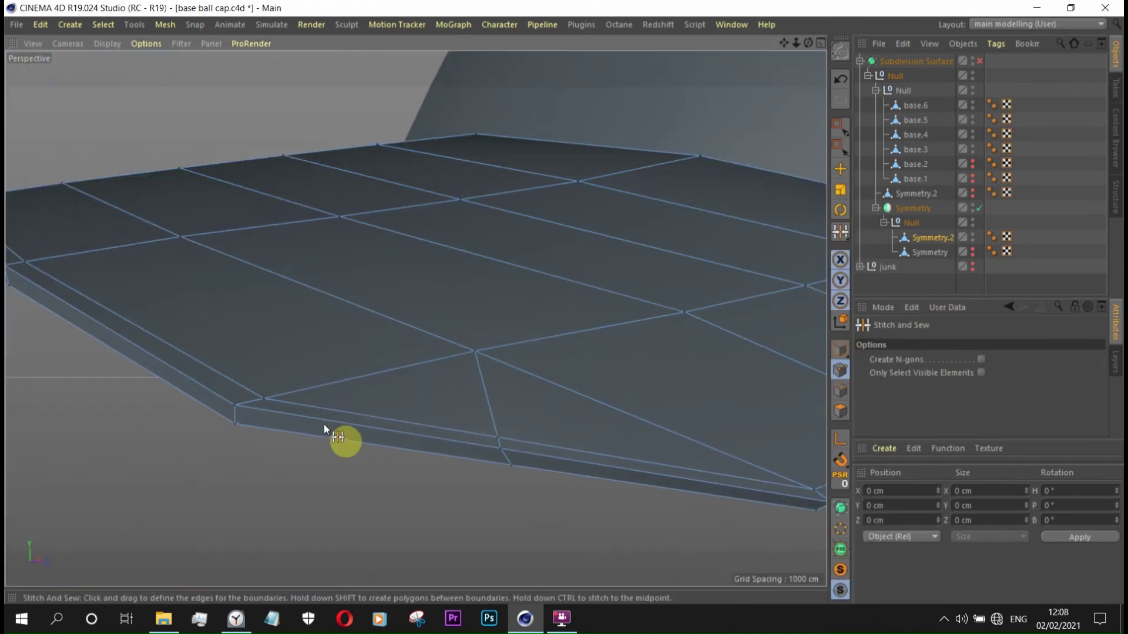
- Ready the Slide tool (M~O) for the rim points, then change to Edge mode
{"action": "key", "text": "k"}
{"action": "key", "text": "k"}
{"action": "key", "text": "m"}
{"action": "key", "text": "o"}
{"action": "scroll", "coordinate": [498, 442], "scroll_direction": "up", "scroll_amount": 2}
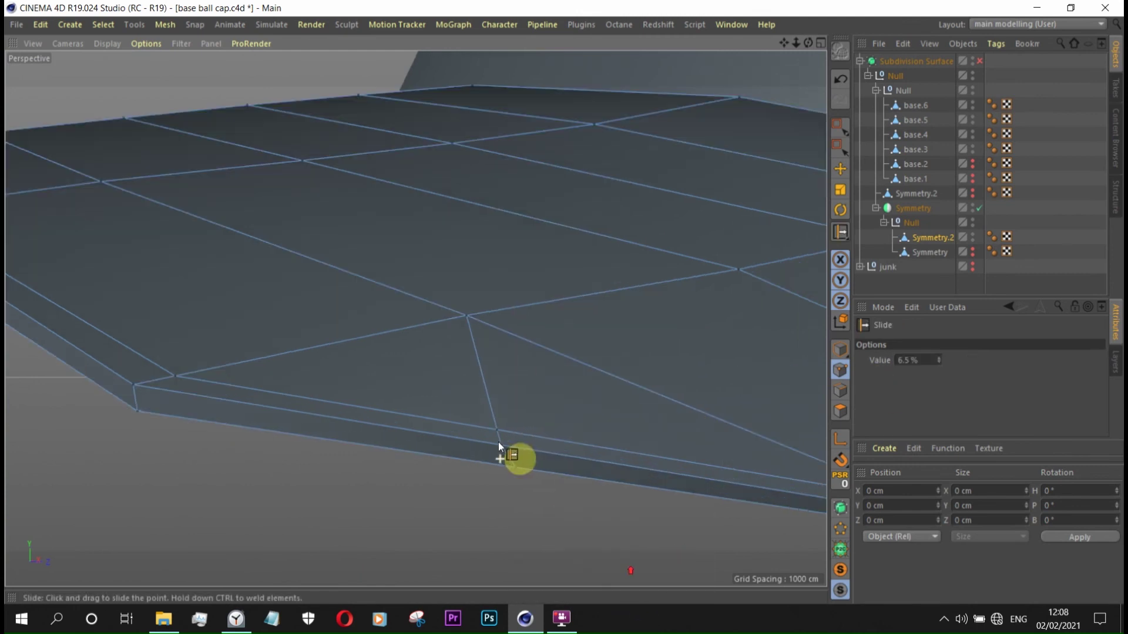
{"action": "mouse_move", "coordinate": [503, 432]}
{"action": "left_mouse_down", "text": "alt"}
{"action": "mouse_move", "coordinate": [675, 419]}
{"action": "mouse_move", "coordinate": [718, 403]}
{"action": "mouse_move", "coordinate": [532, 447]}
{"action": "mouse_move", "coordinate": [528, 410]}
{"action": "mouse_move", "coordinate": [448, 456]}
{"action": "mouse_move", "coordinate": [378, 446]}
{"action": "mouse_move", "coordinate": [618, 380]}
{"action": "mouse_move", "coordinate": [480, 473]}
{"action": "mouse_move", "coordinate": [532, 397]}
{"action": "mouse_move", "coordinate": [460, 426]}
{"action": "mouse_move", "coordinate": [466, 460]}
{"action": "mouse_move", "coordinate": [535, 449]}
{"action": "mouse_move", "coordinate": [506, 431]}
{"action": "left_mouse_up", "text": "alt"}
{"action": "left_click", "coordinate": [840, 389]}
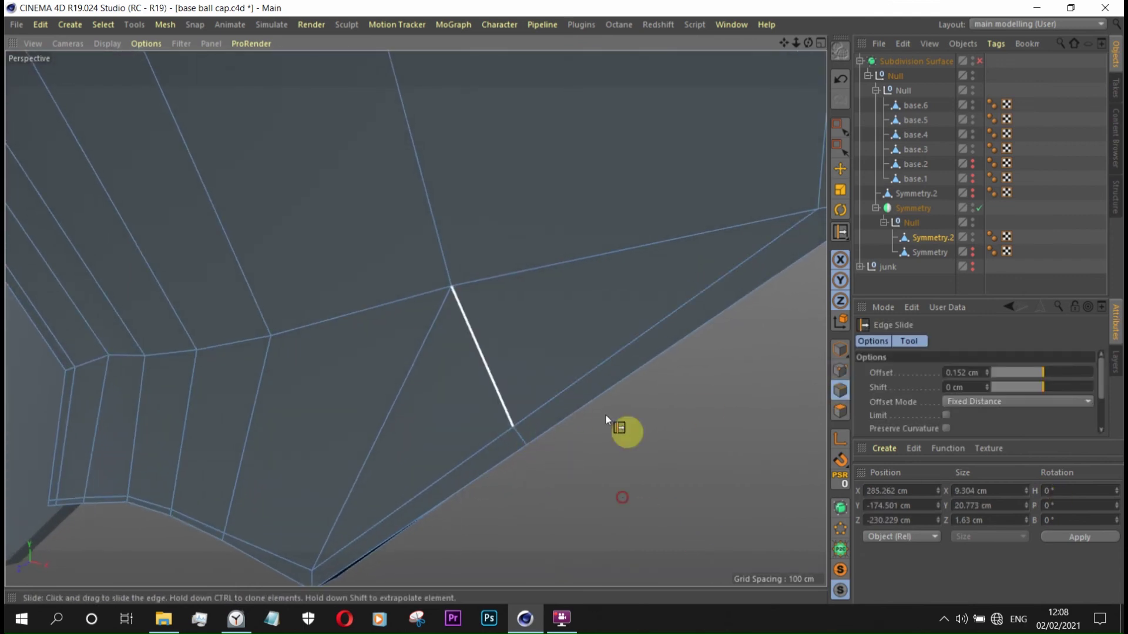
- Remove the stray diagonal edge on the visor
{"action": "left_click_drag", "start_coordinate": [625, 497], "coordinate": [379, 378], "text": "alt"}
{"action": "right_click", "coordinate": [446, 351]}
{"action": "left_click", "coordinate": [510, 301]}
{"action": "mouse_move", "coordinate": [510, 300]}
{"action": "left_mouse_down", "text": "alt"}
{"action": "mouse_move", "coordinate": [615, 445]}
{"action": "mouse_move", "coordinate": [538, 478]}
{"action": "mouse_move", "coordinate": [520, 418]}
{"action": "mouse_move", "coordinate": [447, 329]}
{"action": "left_mouse_up", "text": "alt"}
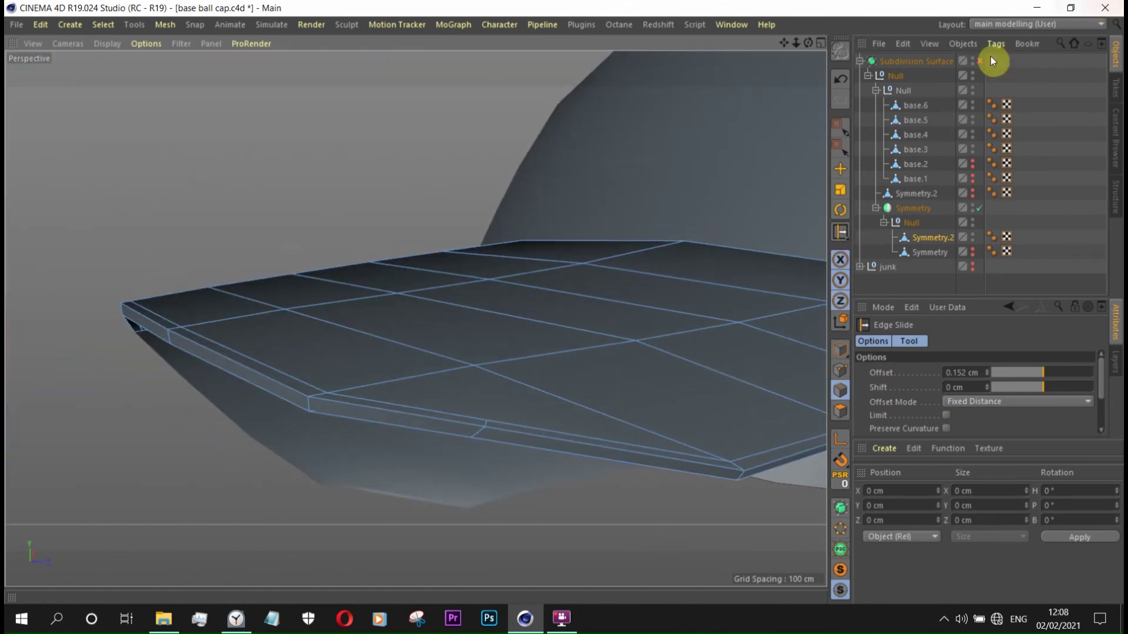
- Turn the cap's smoothing off and select the Symmetry.2 visor mesh
{"action": "left_click", "coordinate": [979, 61]}
{"action": "left_click", "coordinate": [1082, 126]}
{"action": "mouse_move", "coordinate": [611, 446]}
{"action": "left_mouse_down", "text": "alt"}
{"action": "mouse_move", "coordinate": [620, 489]}
{"action": "mouse_move", "coordinate": [588, 411]}
{"action": "left_mouse_up", "text": "alt"}
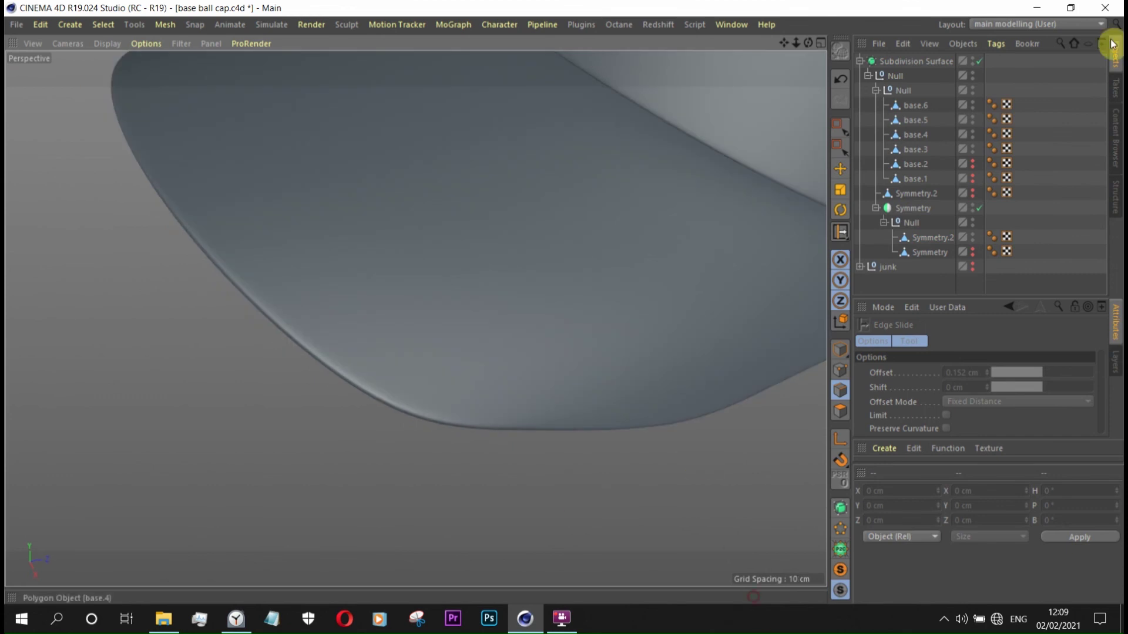
{"action": "left_click", "coordinate": [978, 60]}
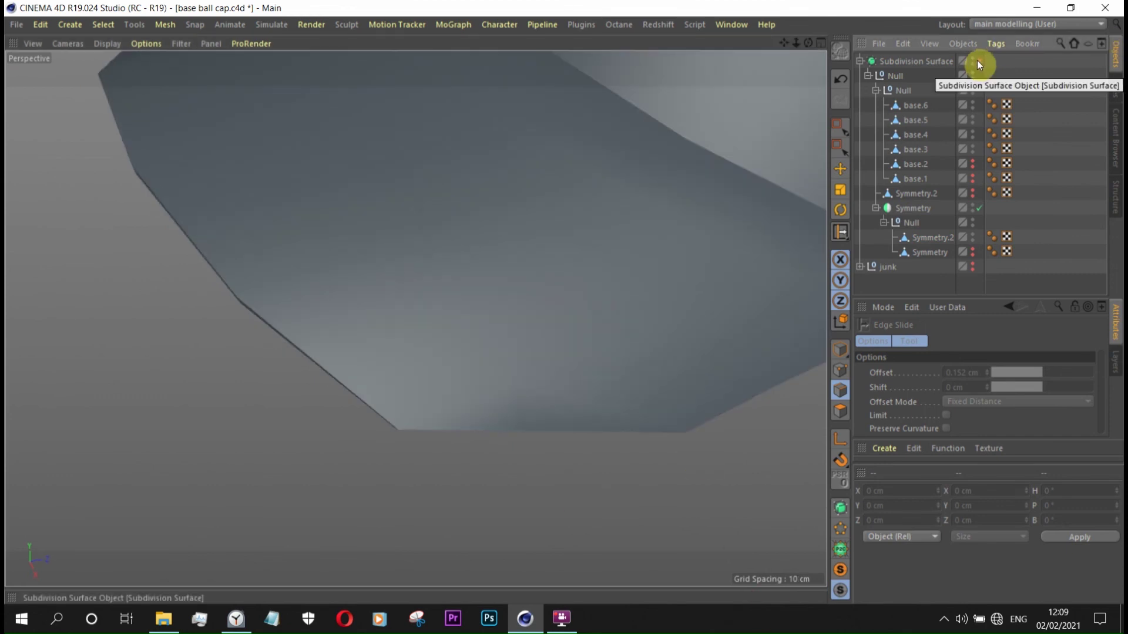
{"action": "left_click", "coordinate": [921, 238]}
{"action": "left_click_drag", "start_coordinate": [535, 393], "coordinate": [517, 287], "text": "alt"}
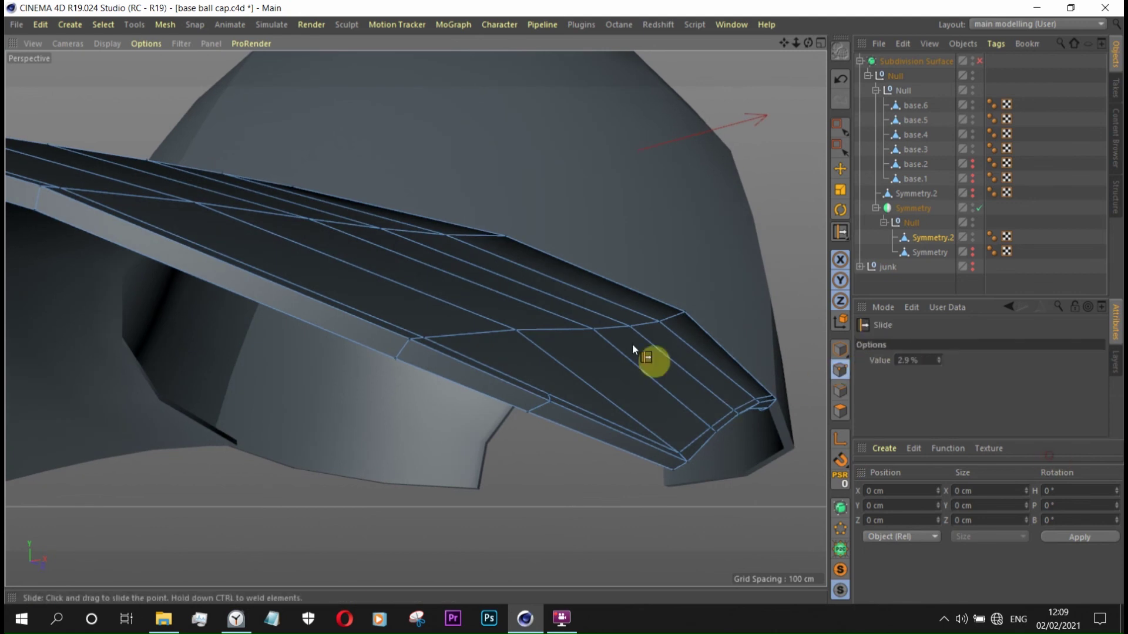
{"action": "mouse_move", "coordinate": [650, 360]}
{"action": "left_mouse_down", "text": "alt"}
{"action": "mouse_move", "coordinate": [662, 403]}
{"action": "mouse_move", "coordinate": [862, 460]}
{"action": "mouse_move", "coordinate": [757, 400]}
{"action": "mouse_move", "coordinate": [608, 440]}
{"action": "left_mouse_up", "text": "alt"}
- Box-select a brim corner point and push it outward along X, then along Y
{"action": "left_click", "coordinate": [840, 145]}
{"action": "left_click", "coordinate": [649, 423]}
{"action": "mouse_move", "coordinate": [509, 340]}
{"action": "left_mouse_down", "text": "alt"}
{"action": "mouse_move", "coordinate": [651, 436]}
{"action": "mouse_move", "coordinate": [669, 434]}
{"action": "left_mouse_up", "text": "alt"}
{"action": "mouse_move", "coordinate": [670, 434]}
{"action": "left_mouse_down", "text": "alt"}
{"action": "mouse_move", "coordinate": [654, 294]}
{"action": "mouse_move", "coordinate": [617, 259]}
{"action": "mouse_move", "coordinate": [685, 327]}
{"action": "mouse_move", "coordinate": [415, 229]}
{"action": "mouse_move", "coordinate": [449, 307]}
{"action": "left_mouse_up", "text": "alt"}
{"action": "mouse_move", "coordinate": [163, 414]}
{"action": "left_mouse_down"}
{"action": "mouse_move", "coordinate": [107, 419]}
{"action": "mouse_move", "coordinate": [130, 417]}
{"action": "left_mouse_up"}
{"action": "mouse_move", "coordinate": [131, 417]}
{"action": "left_mouse_down", "text": "alt"}
{"action": "mouse_move", "coordinate": [549, 378]}
{"action": "mouse_move", "coordinate": [715, 436]}
{"action": "mouse_move", "coordinate": [763, 429]}
{"action": "mouse_move", "coordinate": [662, 386]}
{"action": "mouse_move", "coordinate": [612, 403]}
{"action": "mouse_move", "coordinate": [668, 428]}
{"action": "mouse_move", "coordinate": [568, 395]}
{"action": "mouse_move", "coordinate": [685, 524]}
{"action": "mouse_move", "coordinate": [658, 433]}
{"action": "mouse_move", "coordinate": [590, 455]}
{"action": "mouse_move", "coordinate": [811, 604]}
{"action": "left_mouse_up", "text": "alt"}
{"action": "mouse_move", "coordinate": [555, 335]}
{"action": "left_mouse_down", "text": "alt"}
{"action": "mouse_move", "coordinate": [576, 335]}
{"action": "mouse_move", "coordinate": [353, 316]}
{"action": "mouse_move", "coordinate": [284, 329]}
{"action": "mouse_move", "coordinate": [153, 441]}
{"action": "mouse_move", "coordinate": [160, 543]}
{"action": "left_mouse_up", "text": "alt"}
{"action": "mouse_move", "coordinate": [247, 329]}
{"action": "left_mouse_down"}
{"action": "mouse_move", "coordinate": [241, 274]}
{"action": "mouse_move", "coordinate": [581, 390]}
{"action": "mouse_move", "coordinate": [577, 421]}
{"action": "left_mouse_up"}
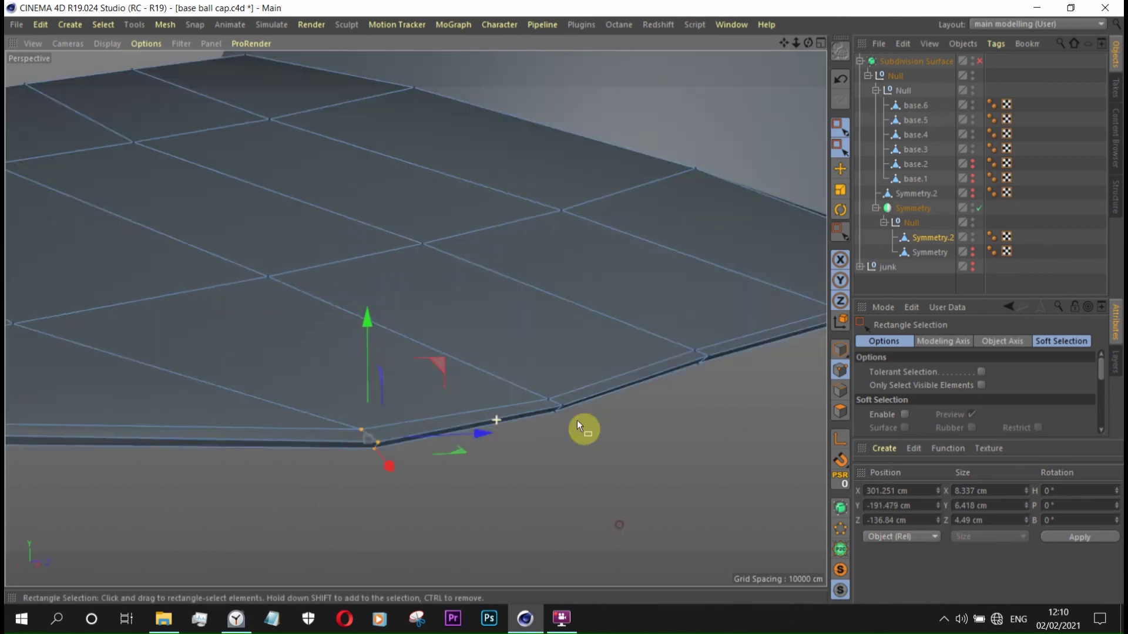
- Nudge the visor corner point along Z, Y and X, then re-enable Subdivision Surface
{"action": "mouse_move", "coordinate": [472, 436]}
{"action": "left_mouse_down"}
{"action": "mouse_move", "coordinate": [460, 443]}
{"action": "mouse_move", "coordinate": [591, 541]}
{"action": "mouse_move", "coordinate": [389, 387]}
{"action": "mouse_move", "coordinate": [506, 352]}
{"action": "mouse_move", "coordinate": [500, 376]}
{"action": "mouse_move", "coordinate": [517, 310]}
{"action": "mouse_move", "coordinate": [549, 325]}
{"action": "mouse_move", "coordinate": [566, 310]}
{"action": "mouse_move", "coordinate": [497, 323]}
{"action": "mouse_move", "coordinate": [509, 302]}
{"action": "left_mouse_up"}
{"action": "left_click_drag", "start_coordinate": [526, 227], "coordinate": [519, 244]}
{"action": "mouse_move", "coordinate": [552, 297]}
{"action": "left_mouse_down", "text": "alt"}
{"action": "mouse_move", "coordinate": [634, 322]}
{"action": "mouse_move", "coordinate": [222, 362]}
{"action": "mouse_move", "coordinate": [228, 337]}
{"action": "mouse_move", "coordinate": [213, 373]}
{"action": "left_mouse_up", "text": "alt"}
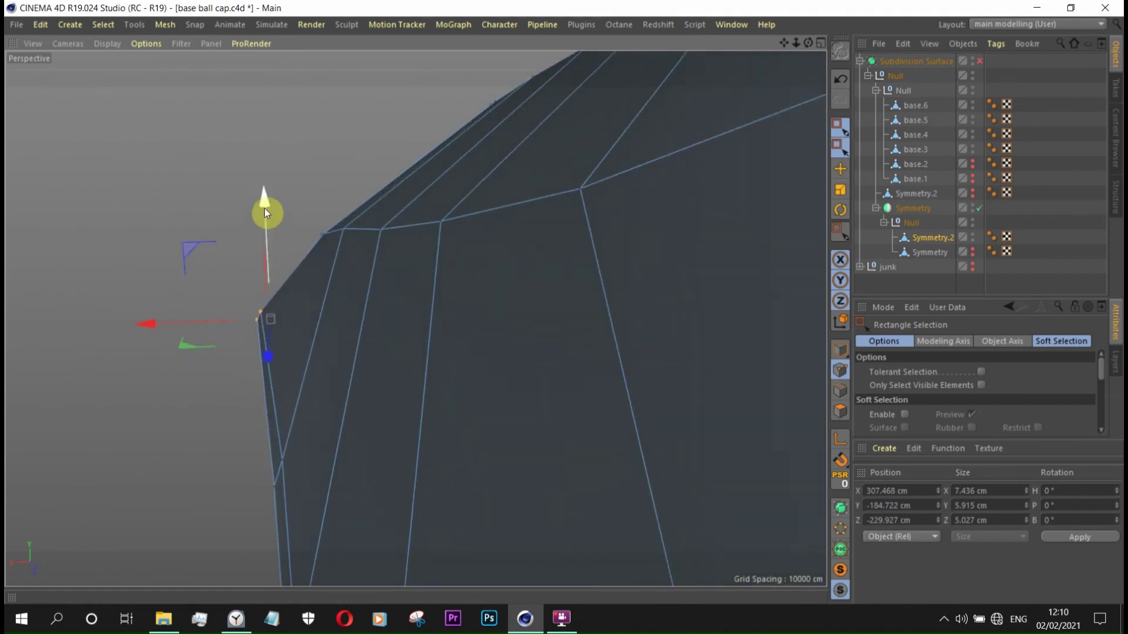
{"action": "left_click_drag", "start_coordinate": [264, 213], "coordinate": [265, 226]}
{"action": "left_click_drag", "start_coordinate": [161, 332], "coordinate": [165, 339]}
{"action": "mouse_move", "coordinate": [176, 338]}
{"action": "left_mouse_down", "text": "alt"}
{"action": "mouse_move", "coordinate": [428, 327]}
{"action": "mouse_move", "coordinate": [629, 282]}
{"action": "left_mouse_up", "text": "alt"}
{"action": "left_click", "coordinate": [979, 61]}
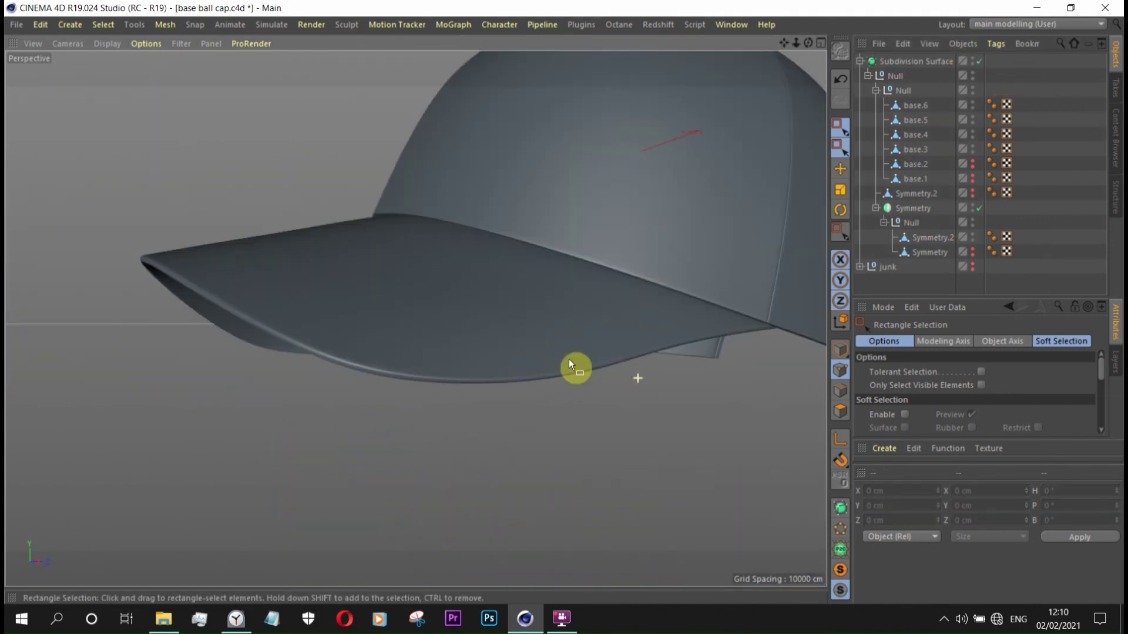
{"action": "scroll", "coordinate": [615, 382], "scroll_direction": "up", "scroll_amount": 5}
{"action": "scroll", "coordinate": [579, 470], "scroll_direction": "up", "scroll_amount": 3}
{"action": "mouse_move", "coordinate": [490, 365]}
{"action": "left_mouse_down", "text": "alt"}
{"action": "mouse_move", "coordinate": [735, 206]}
{"action": "mouse_move", "coordinate": [778, 262]}
{"action": "mouse_move", "coordinate": [810, 223]}
{"action": "left_mouse_up", "text": "alt"}
{"action": "left_click", "coordinate": [933, 237]}
{"action": "mouse_move", "coordinate": [742, 310]}
{"action": "left_mouse_down", "text": "alt"}
{"action": "mouse_move", "coordinate": [516, 337]}
{"action": "mouse_move", "coordinate": [364, 386]}
{"action": "left_mouse_up", "text": "alt"}
{"action": "mouse_move", "coordinate": [472, 353]}
{"action": "left_mouse_down"}
{"action": "mouse_move", "coordinate": [552, 417]}
{"action": "mouse_move", "coordinate": [436, 358]}
{"action": "mouse_move", "coordinate": [418, 408]}
{"action": "left_mouse_up"}
{"action": "mouse_move", "coordinate": [667, 364]}
{"action": "left_mouse_down"}
{"action": "mouse_move", "coordinate": [693, 408]}
{"action": "mouse_move", "coordinate": [735, 345]}
{"action": "mouse_move", "coordinate": [714, 337]}
{"action": "mouse_move", "coordinate": [755, 350]}
{"action": "mouse_move", "coordinate": [591, 379]}
{"action": "mouse_move", "coordinate": [546, 464]}
{"action": "mouse_move", "coordinate": [486, 486]}
{"action": "mouse_move", "coordinate": [728, 242]}
{"action": "mouse_move", "coordinate": [713, 307]}
{"action": "mouse_move", "coordinate": [448, 439]}
{"action": "mouse_move", "coordinate": [408, 423]}
{"action": "mouse_move", "coordinate": [439, 295]}
{"action": "mouse_move", "coordinate": [858, 186]}
{"action": "left_mouse_up"}
{"action": "scroll", "coordinate": [647, 354], "scroll_direction": "up", "scroll_amount": 5}
{"action": "scroll", "coordinate": [647, 354], "scroll_direction": "down", "scroll_amount": 5}
{"action": "scroll", "coordinate": [407, 423], "scroll_direction": "up", "scroll_amount": 5}
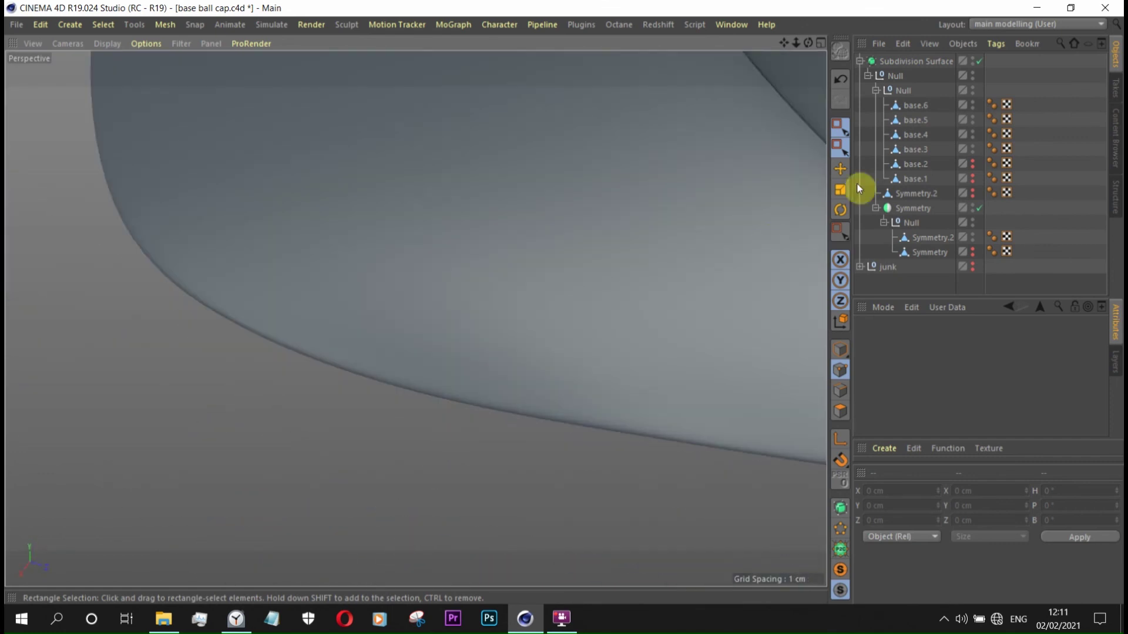
{"action": "left_click", "coordinate": [597, 355]}
{"action": "mouse_move", "coordinate": [596, 355]}
{"action": "left_mouse_down", "text": "alt"}
{"action": "mouse_move", "coordinate": [399, 287]}
{"action": "mouse_move", "coordinate": [410, 240]}
{"action": "mouse_move", "coordinate": [431, 249]}
{"action": "mouse_move", "coordinate": [423, 421]}
{"action": "mouse_move", "coordinate": [347, 396]}
{"action": "mouse_move", "coordinate": [445, 309]}
{"action": "mouse_move", "coordinate": [439, 290]}
{"action": "left_mouse_up", "text": "alt"}
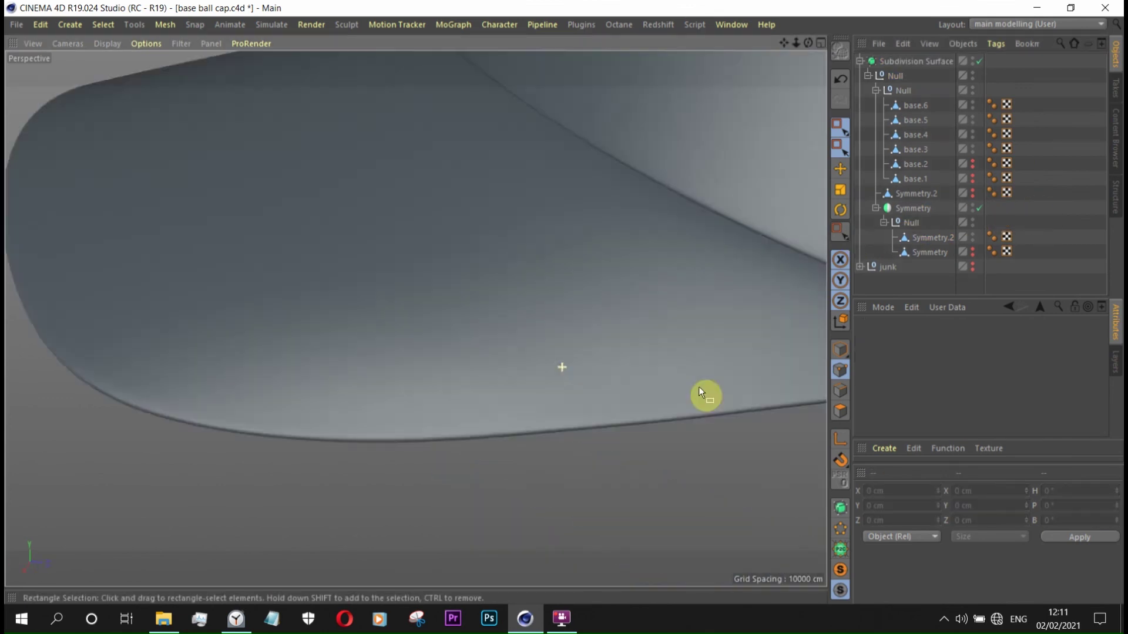
{"action": "left_click_drag", "start_coordinate": [707, 395], "coordinate": [687, 460], "text": "alt"}
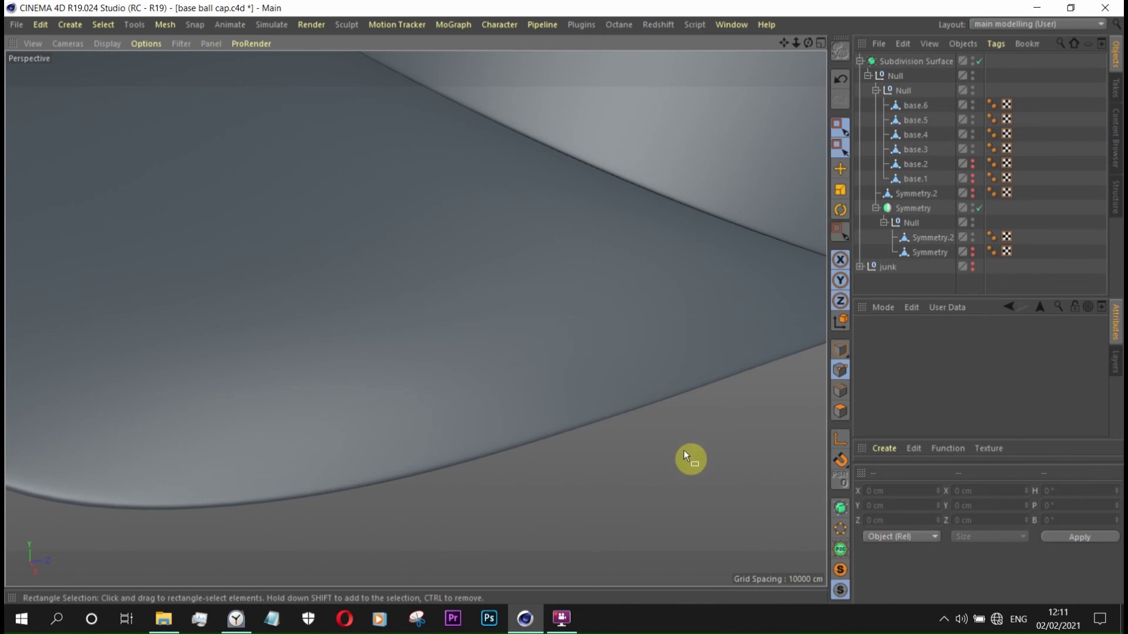
{"action": "key", "text": "q"}
{"action": "key", "text": "h"}
{"action": "left_click", "coordinate": [932, 238]}
{"action": "key", "text": "o"}
{"action": "mouse_move", "coordinate": [565, 417]}
{"action": "left_mouse_down", "text": "alt"}
{"action": "mouse_move", "coordinate": [641, 369]}
{"action": "mouse_move", "coordinate": [453, 374]}
{"action": "left_mouse_up", "text": "alt"}
{"action": "left_click", "coordinate": [980, 61]}
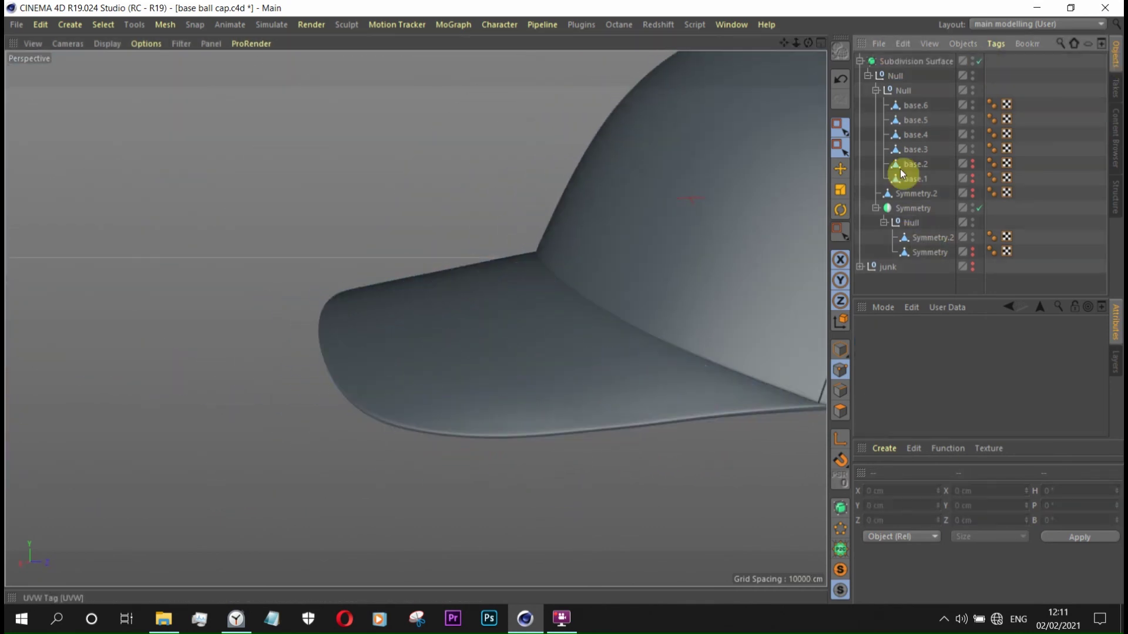
{"action": "mouse_move", "coordinate": [619, 425]}
{"action": "left_mouse_down", "text": "alt"}
{"action": "mouse_move", "coordinate": [506, 446]}
{"action": "mouse_move", "coordinate": [594, 289]}
{"action": "mouse_move", "coordinate": [775, 177]}
{"action": "mouse_move", "coordinate": [410, 295]}
{"action": "mouse_move", "coordinate": [419, 213]}
{"action": "mouse_move", "coordinate": [519, 453]}
{"action": "mouse_move", "coordinate": [464, 390]}
{"action": "mouse_move", "coordinate": [388, 411]}
{"action": "mouse_move", "coordinate": [299, 274]}
{"action": "mouse_move", "coordinate": [433, 129]}
{"action": "mouse_move", "coordinate": [619, 168]}
{"action": "mouse_move", "coordinate": [591, 207]}
{"action": "mouse_move", "coordinate": [429, 340]}
{"action": "mouse_move", "coordinate": [270, 352]}
{"action": "mouse_move", "coordinate": [529, 302]}
{"action": "mouse_move", "coordinate": [507, 212]}
{"action": "mouse_move", "coordinate": [309, 178]}
{"action": "mouse_move", "coordinate": [199, 329]}
{"action": "mouse_move", "coordinate": [488, 222]}
{"action": "left_mouse_up", "text": "alt"}
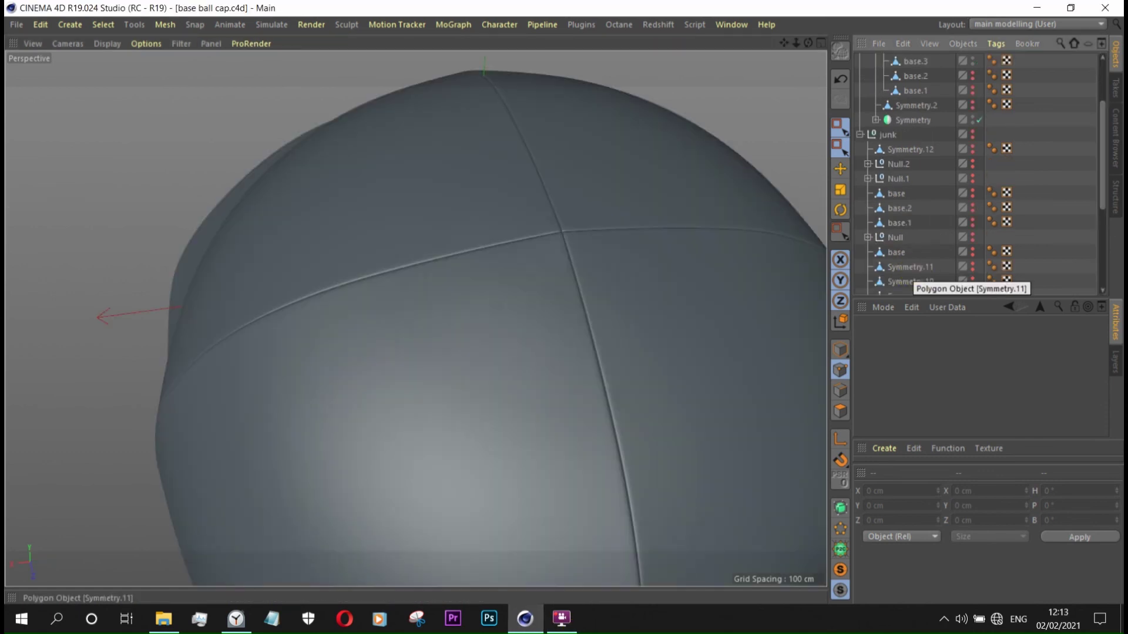
- Move Symmetry.11 from junk under base.3, make it visible and turn smoothing off
{"action": "left_click", "coordinate": [910, 267]}
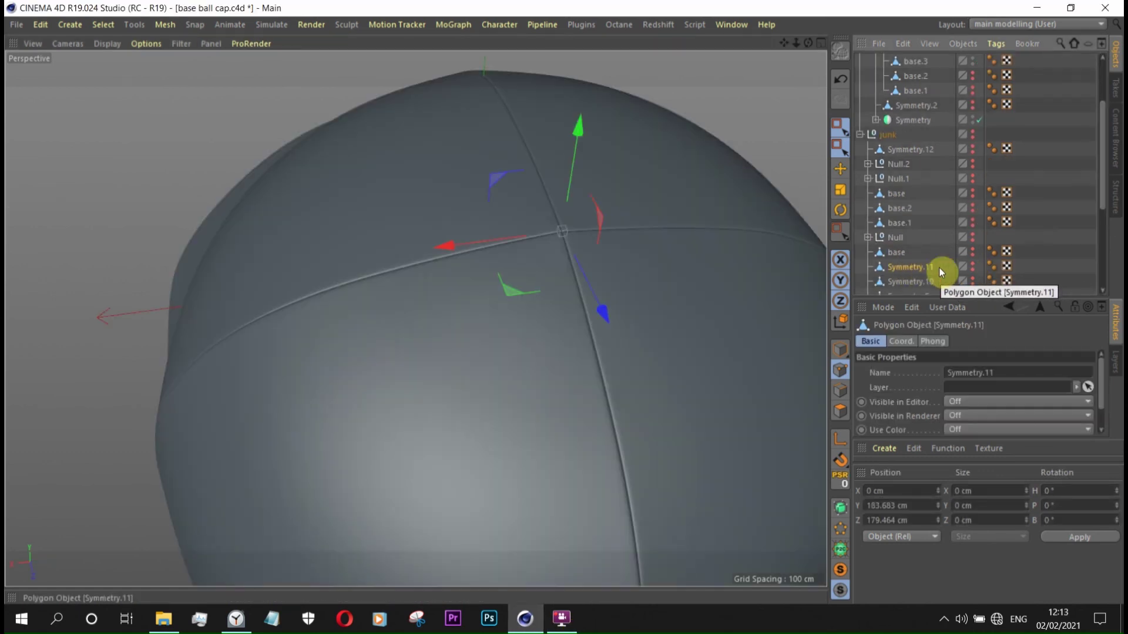
{"action": "left_click_drag", "start_coordinate": [921, 267], "coordinate": [927, 76]}
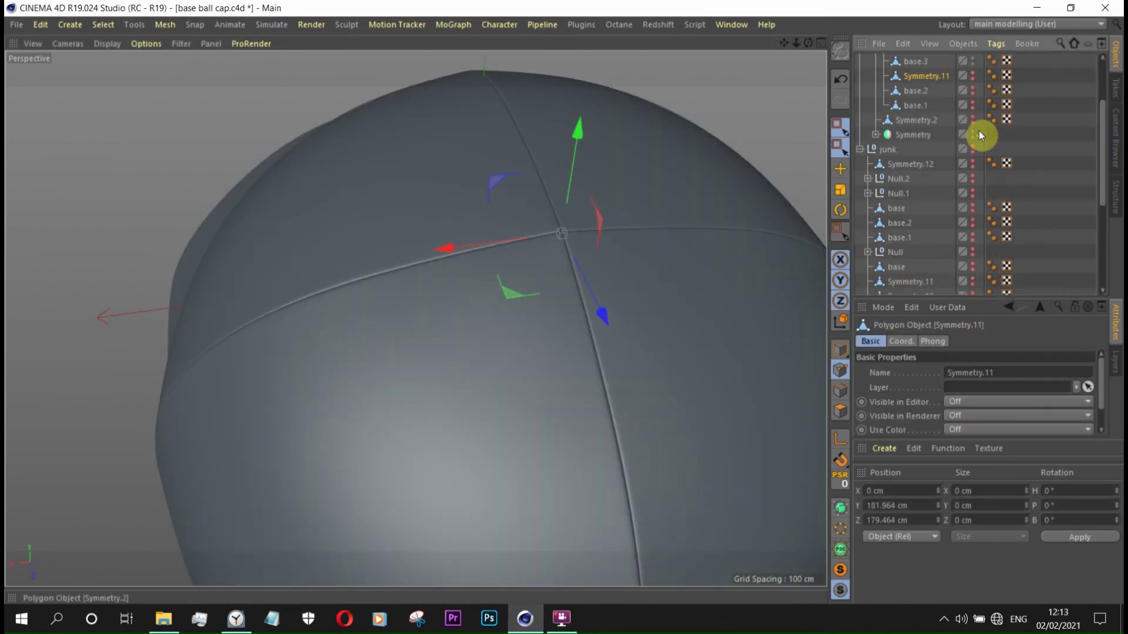
{"action": "left_click", "coordinate": [973, 75], "text": "ctrl"}
{"action": "scroll", "coordinate": [904, 177], "scroll_direction": "up", "scroll_amount": 3}
{"action": "key", "text": "q"}
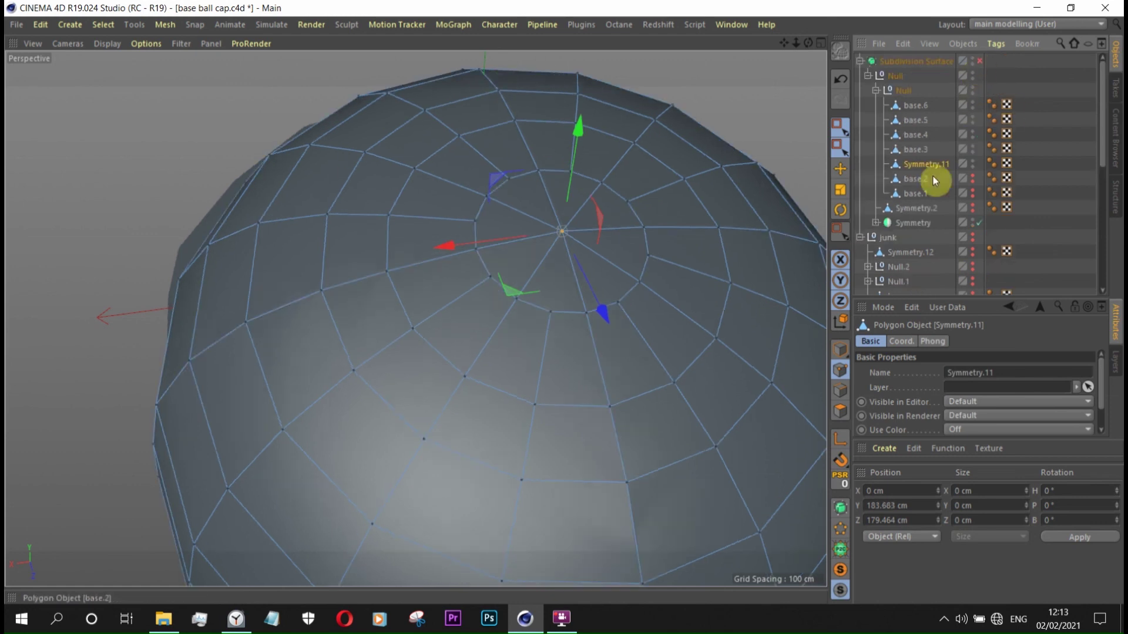
{"action": "scroll", "coordinate": [705, 262], "scroll_direction": "up", "scroll_amount": 2}
- Live-select the circular disc polygons on the crown top and run a command on them
{"action": "left_click", "coordinate": [840, 127]}
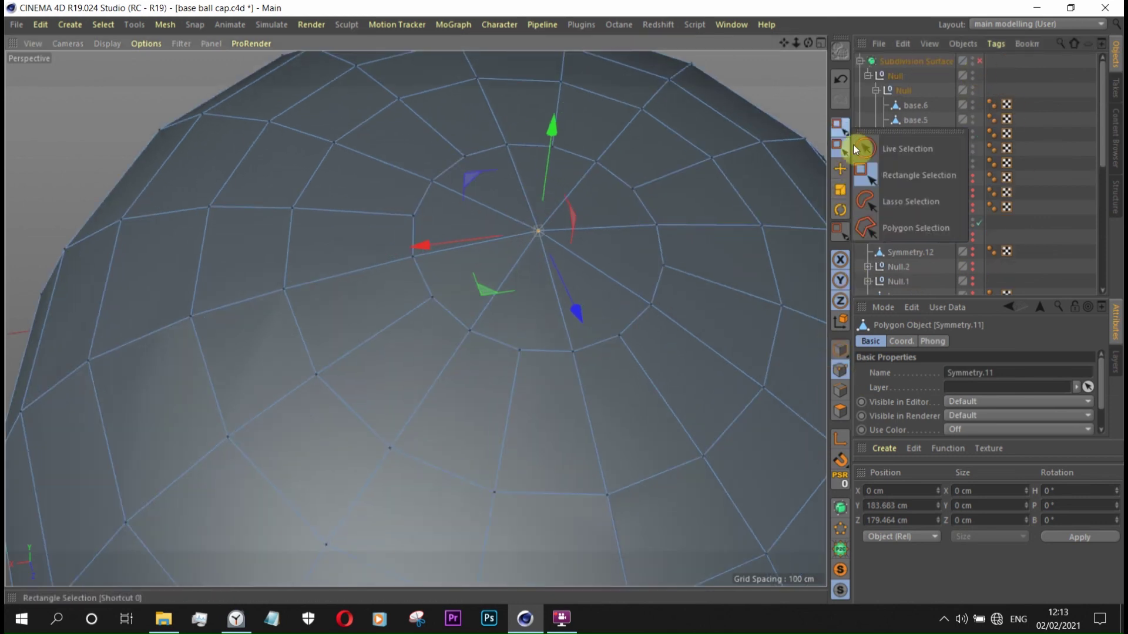
{"action": "left_click", "coordinate": [887, 145]}
{"action": "left_click", "coordinate": [840, 411]}
{"action": "left_click", "coordinate": [504, 289]}
{"action": "left_click_drag", "start_coordinate": [503, 287], "coordinate": [584, 267]}
{"action": "right_click", "coordinate": [539, 226]}
{"action": "left_click", "coordinate": [689, 535]}
{"action": "left_click", "coordinate": [929, 164]}
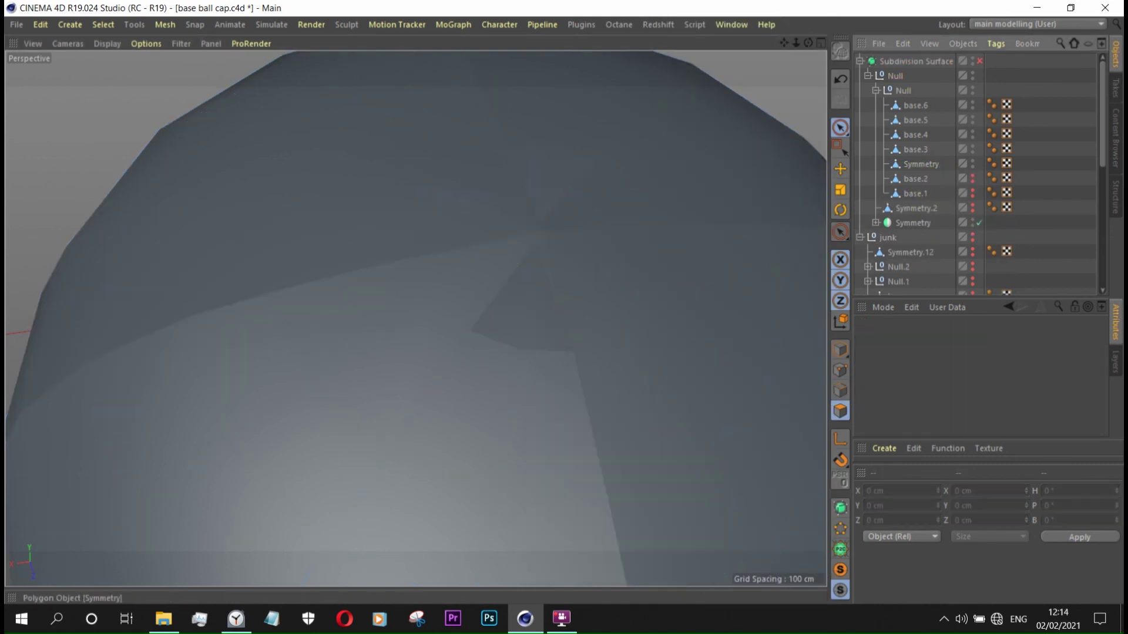
{"action": "left_click_drag", "start_coordinate": [501, 234], "coordinate": [569, 235], "text": "alt"}
- Check the disc against the side-view reference, then return to the perspective view
{"action": "left_click", "coordinate": [840, 169]}
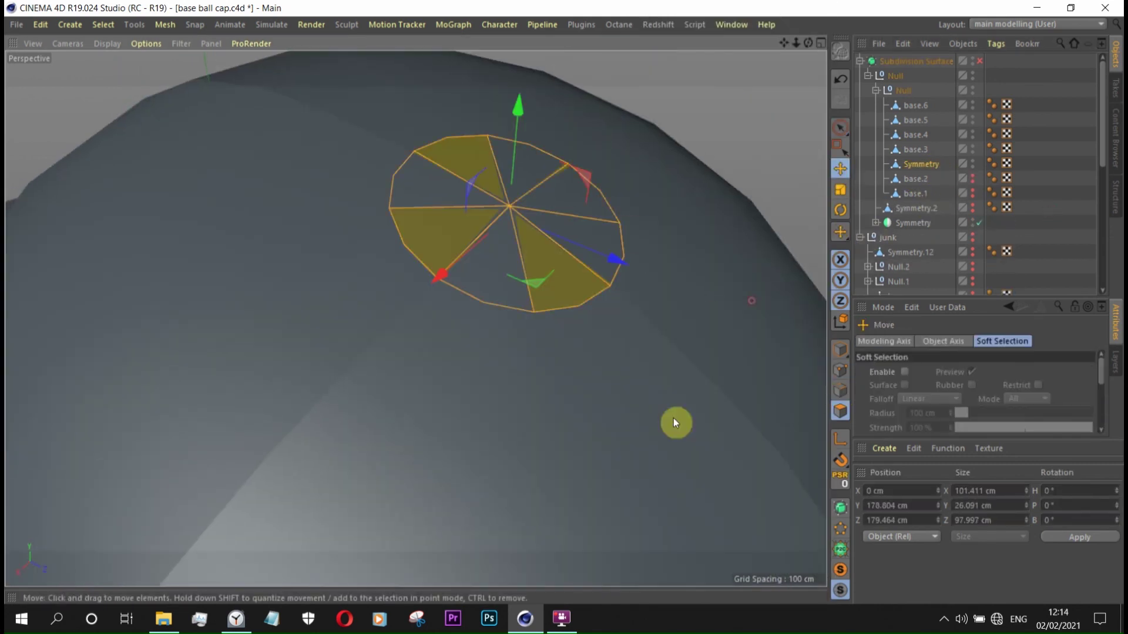
{"action": "middle_click", "coordinate": [298, 476]}
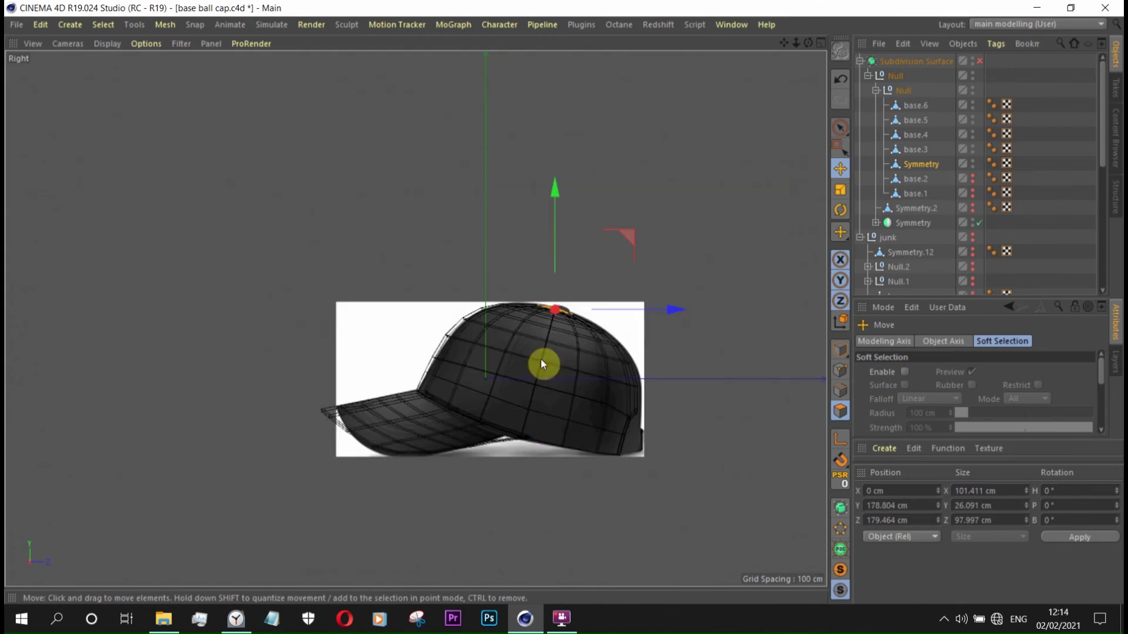
{"action": "scroll", "coordinate": [542, 363], "scroll_direction": "up", "scroll_amount": 5}
{"action": "scroll", "coordinate": [760, 370], "scroll_direction": "up", "scroll_amount": 2}
{"action": "middle_click", "coordinate": [674, 304]}
{"action": "key", "text": "F1"}
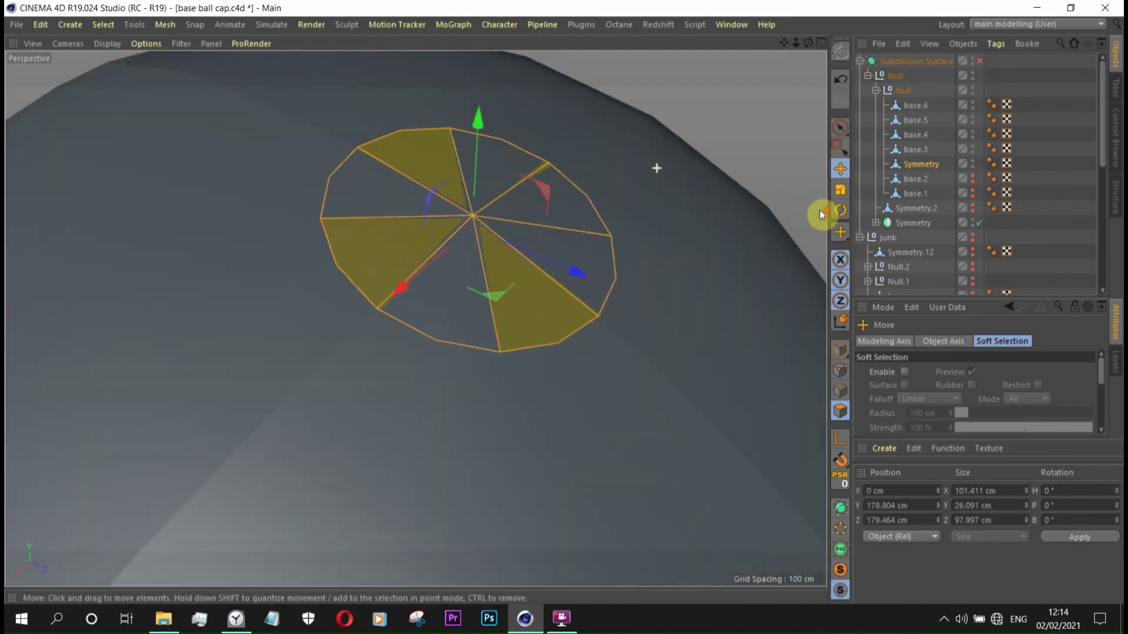
- Clear the disc selection and reselect a single disc polygon with Live Selection
{"action": "left_click", "coordinate": [842, 127]}
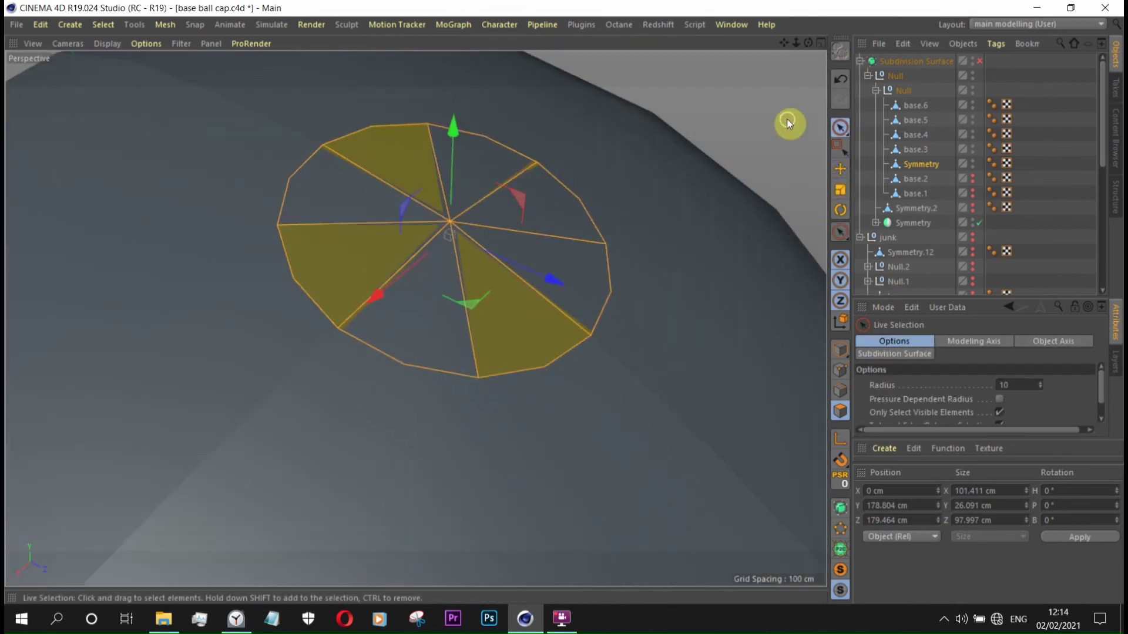
{"action": "left_click", "coordinate": [787, 119]}
{"action": "left_click", "coordinate": [894, 164]}
{"action": "left_click", "coordinate": [840, 411]}
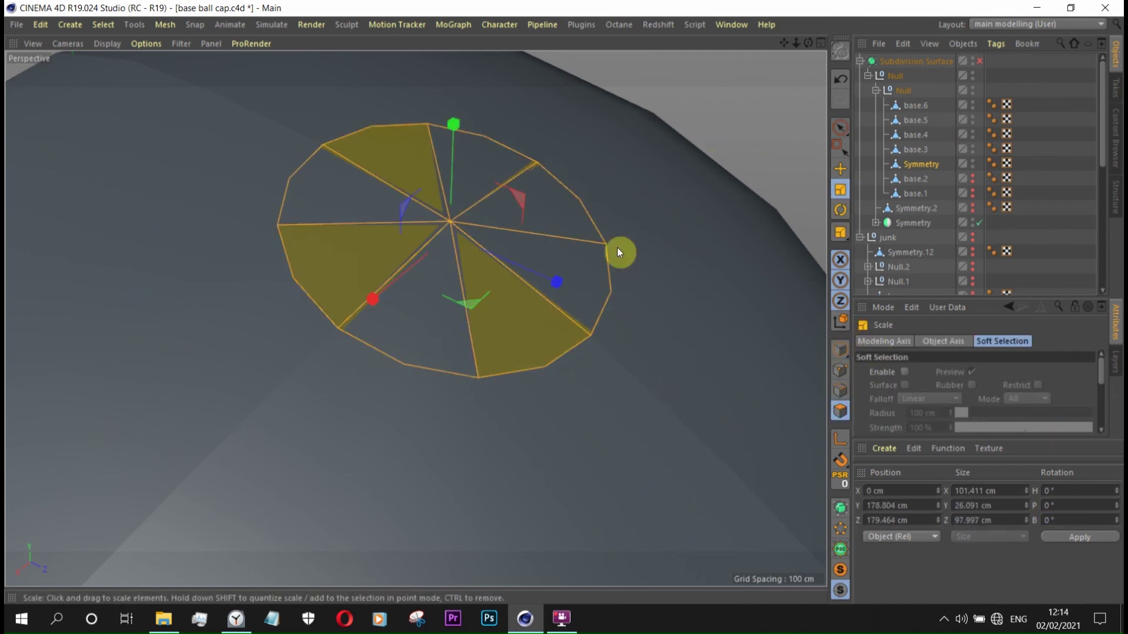
{"action": "left_click", "coordinate": [505, 228]}
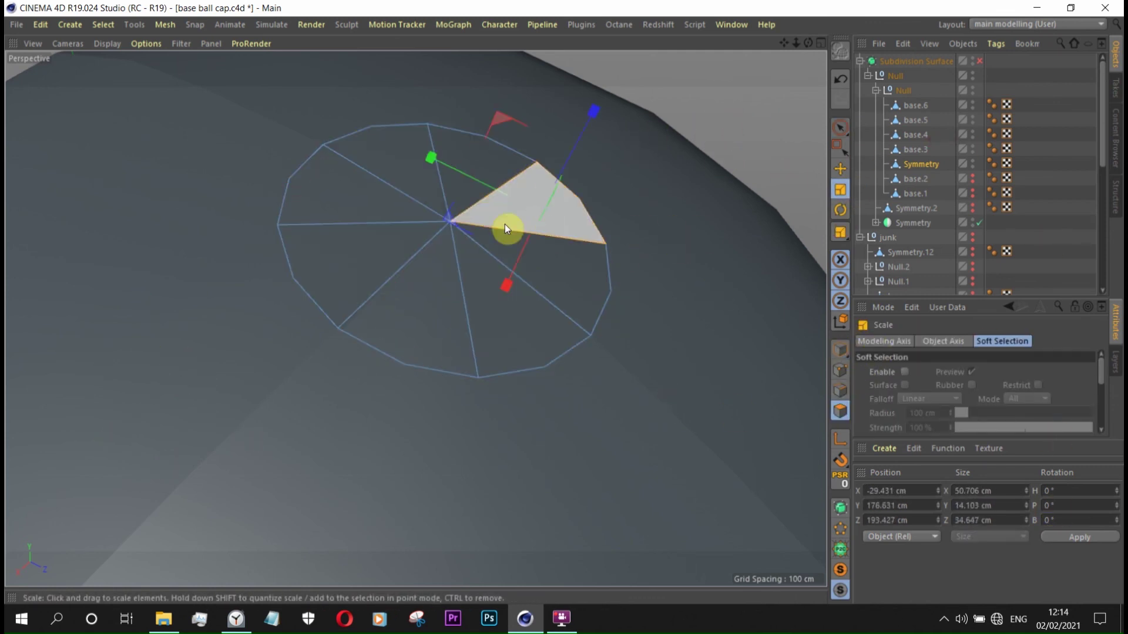
{"action": "scroll", "coordinate": [488, 200], "scroll_direction": "up", "scroll_amount": 2}
- Select the disc's outer edge loop using Loop Selection with Select Boundary Loop
{"action": "left_click", "coordinate": [840, 391]}
{"action": "key", "text": "u"}
{"action": "key", "text": "l"}
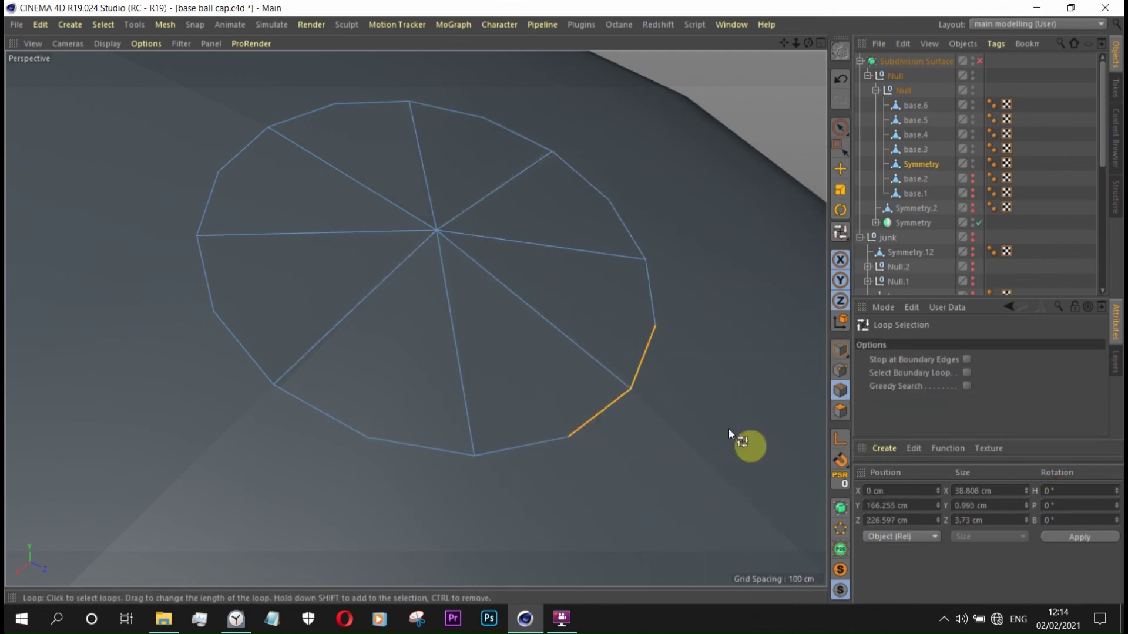
{"action": "left_click", "coordinate": [966, 359]}
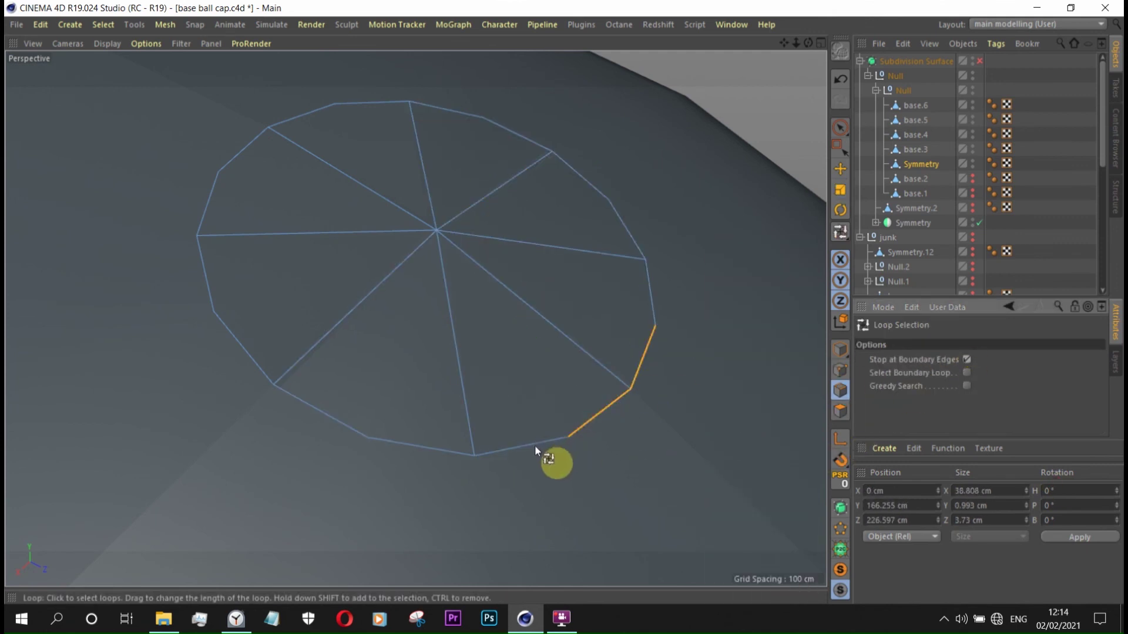
{"action": "left_click", "coordinate": [573, 439]}
{"action": "left_click", "coordinate": [966, 360]}
- Scale the outer edge loop to about 82% and back to full size
{"action": "key", "text": "t"}
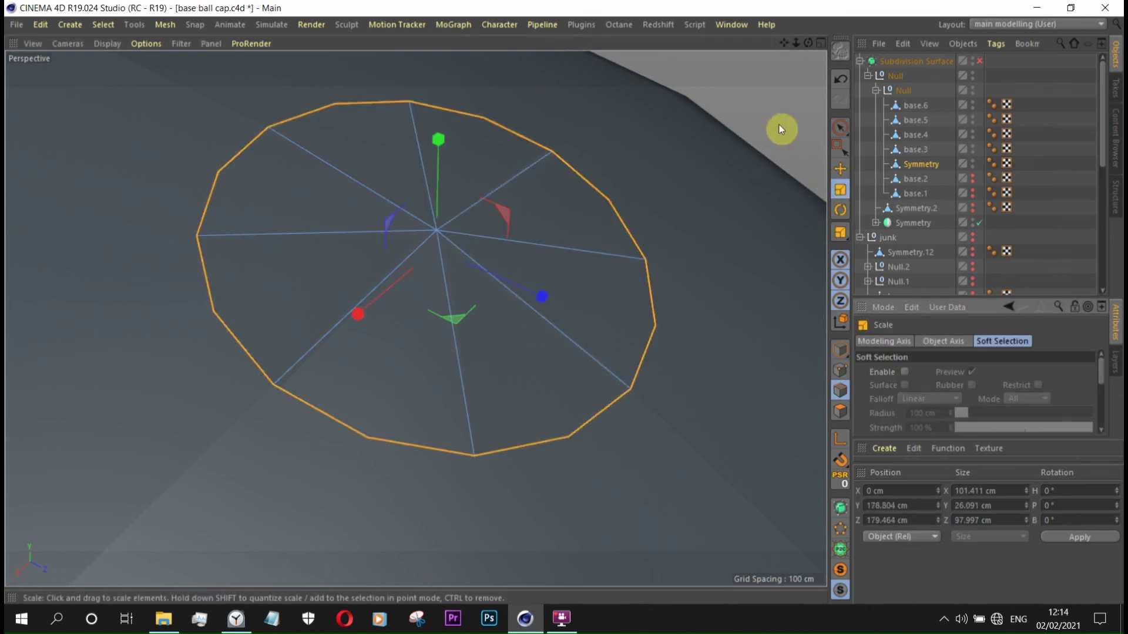
{"action": "left_click_drag", "start_coordinate": [783, 126], "coordinate": [664, 140]}
{"action": "left_click_drag", "start_coordinate": [568, 166], "coordinate": [670, 287]}
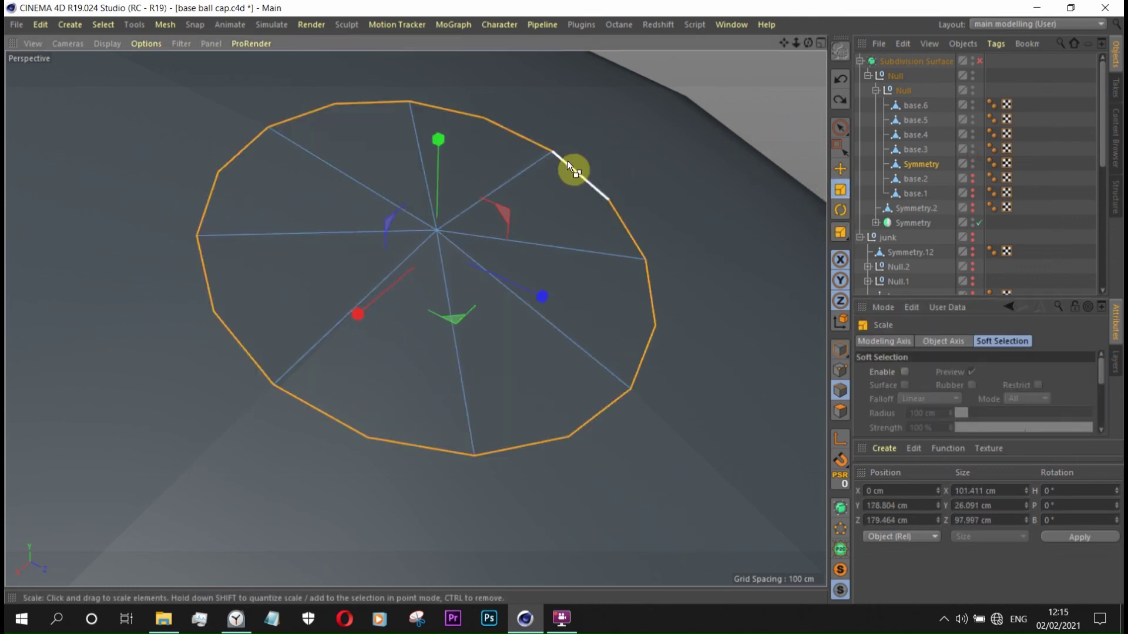
- Switch to Move and use the viewport context menus from a low side view
{"action": "left_click", "coordinate": [839, 167]}
{"action": "mouse_move", "coordinate": [481, 179]}
{"action": "left_mouse_down", "text": "alt"}
{"action": "mouse_move", "coordinate": [662, 195]}
{"action": "mouse_move", "coordinate": [540, 157]}
{"action": "mouse_move", "coordinate": [503, 294]}
{"action": "left_mouse_up", "text": "alt"}
{"action": "right_click", "coordinate": [502, 293]}
{"action": "left_click", "coordinate": [523, 322]}
{"action": "right_click", "coordinate": [435, 97]}
{"action": "left_click", "coordinate": [457, 308]}
{"action": "mouse_move", "coordinate": [565, 333]}
{"action": "left_mouse_down", "text": "alt"}
{"action": "mouse_move", "coordinate": [556, 114]}
{"action": "mouse_move", "coordinate": [520, 248]}
{"action": "mouse_move", "coordinate": [495, 128]}
{"action": "left_mouse_up", "text": "alt"}
- Select all disc polygons, set the axis to Object and shrink the disc to about 91%
{"action": "key", "text": "ctrl+a"}
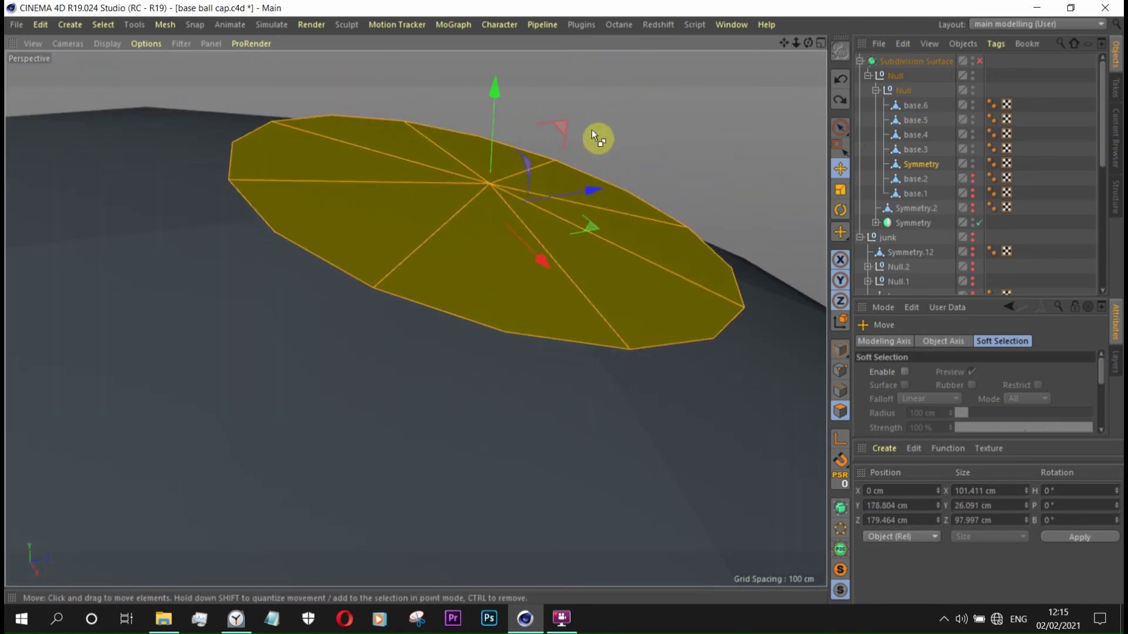
{"action": "right_click", "coordinate": [494, 138]}
{"action": "left_click", "coordinate": [521, 318]}
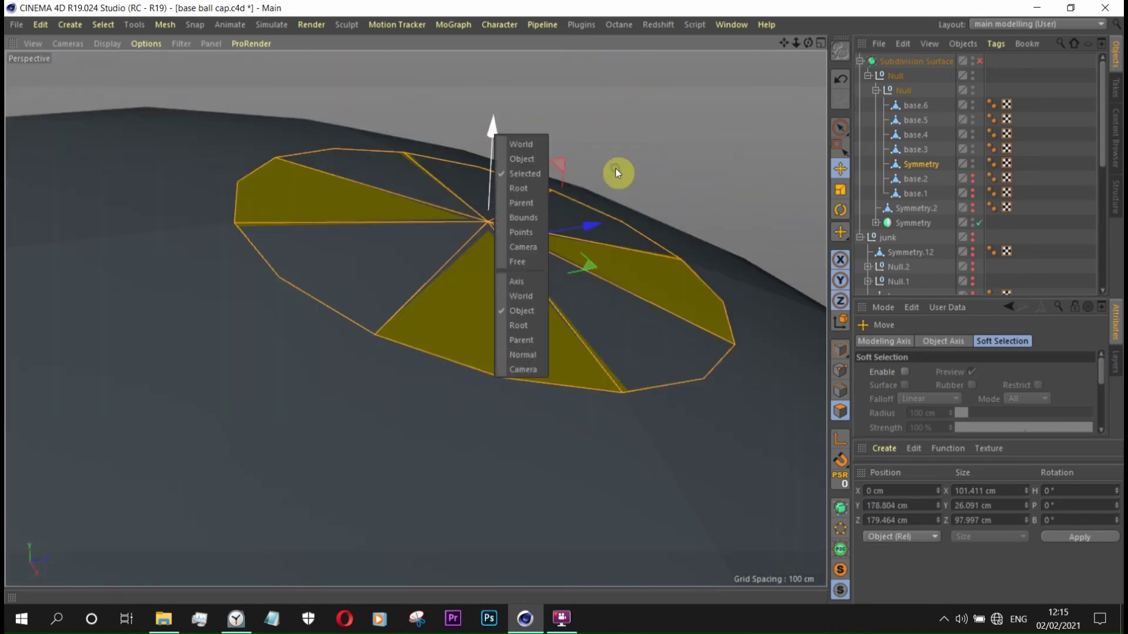
{"action": "left_click", "coordinate": [657, 449]}
{"action": "mouse_move", "coordinate": [579, 210]}
{"action": "left_mouse_down", "text": "alt"}
{"action": "mouse_move", "coordinate": [681, 101]}
{"action": "mouse_move", "coordinate": [599, 139]}
{"action": "mouse_move", "coordinate": [705, 117]}
{"action": "mouse_move", "coordinate": [703, 104]}
{"action": "mouse_move", "coordinate": [583, 150]}
{"action": "mouse_move", "coordinate": [551, 148]}
{"action": "left_mouse_up", "text": "alt"}
{"action": "left_click", "coordinate": [840, 189]}
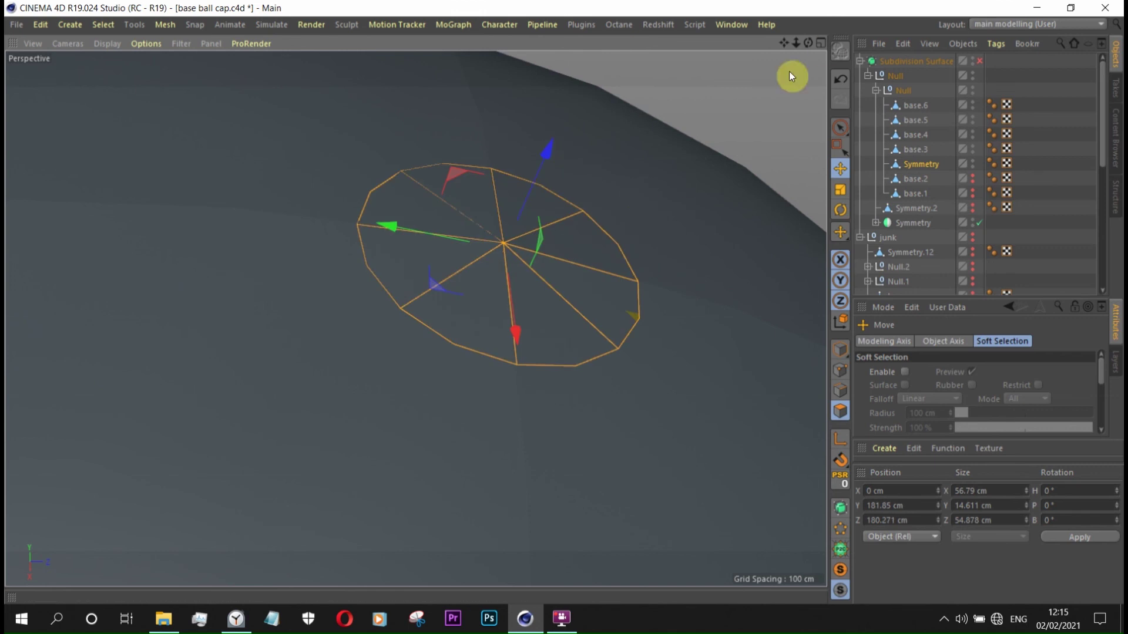
{"action": "key", "text": "F3"}
{"action": "middle_click", "coordinate": [650, 311]}
{"action": "middle_click", "coordinate": [253, 247]}
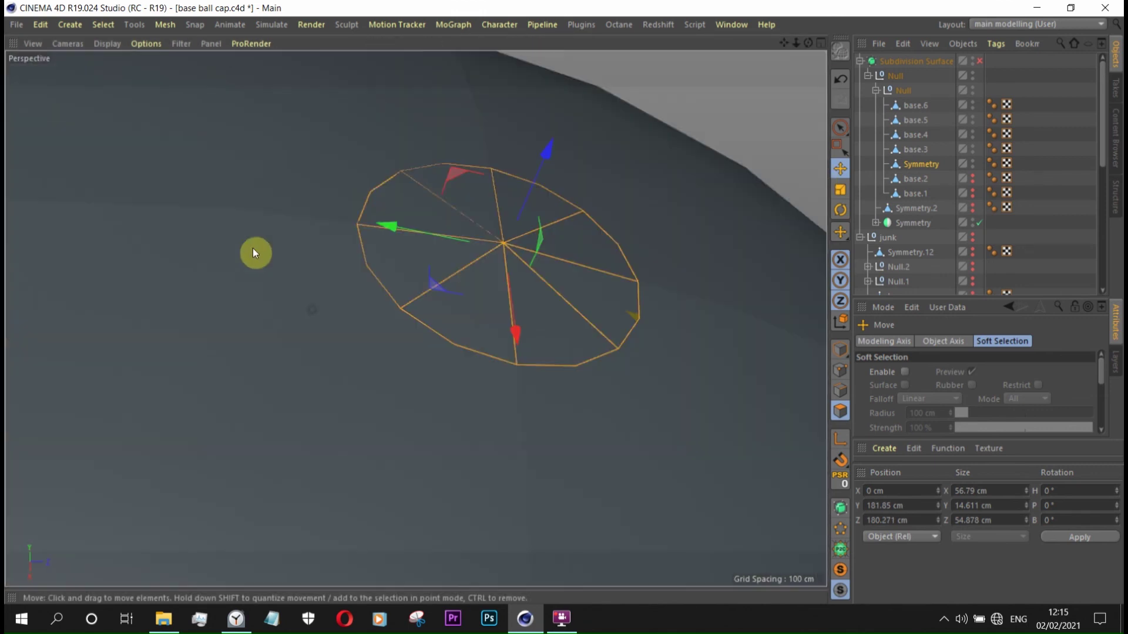
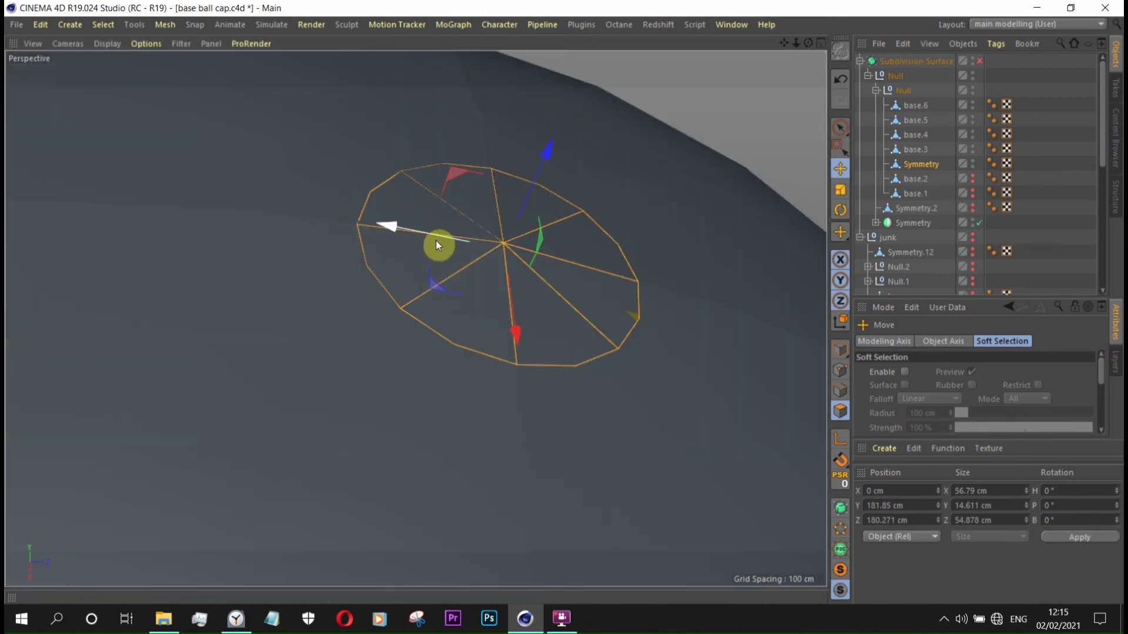
- Extrude the selected crown-top polygons upward into a raised disc
{"action": "scroll", "coordinate": [358, 315], "scroll_direction": "down", "scroll_amount": 5}
{"action": "mouse_move", "coordinate": [359, 315]}
{"action": "left_mouse_down", "text": "alt"}
{"action": "mouse_move", "coordinate": [646, 334]}
{"action": "mouse_move", "coordinate": [530, 192]}
{"action": "left_mouse_up", "text": "alt"}
{"action": "scroll", "coordinate": [592, 227], "scroll_direction": "up", "scroll_amount": 1}
{"action": "key", "text": "t"}
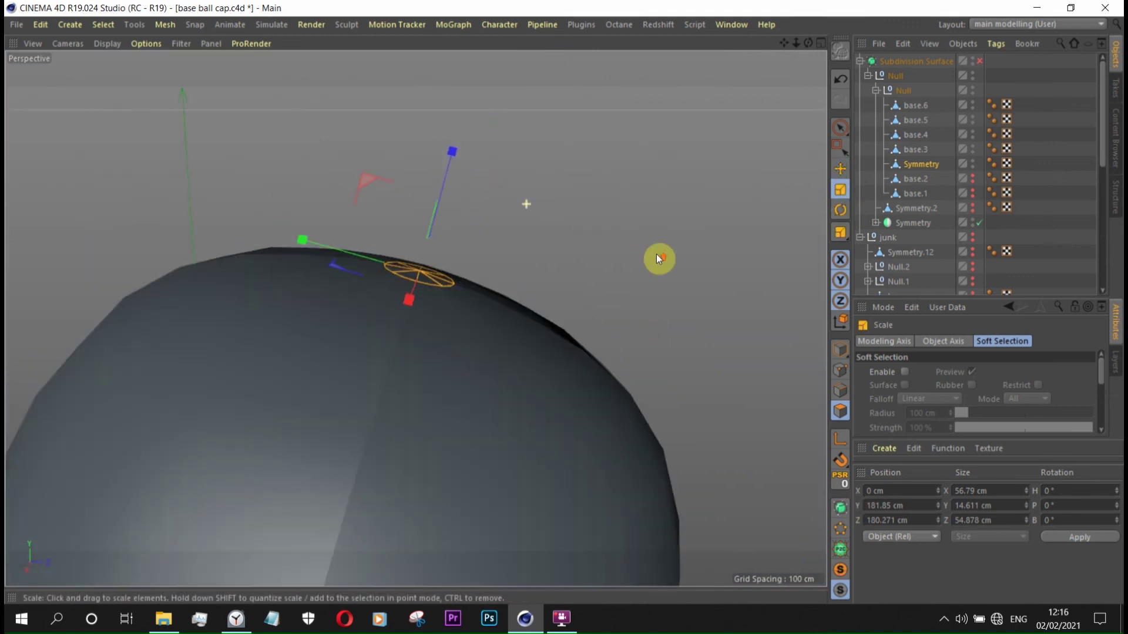
{"action": "scroll", "coordinate": [472, 272], "scroll_direction": "up", "scroll_amount": 5}
{"action": "left_click", "coordinate": [840, 171]}
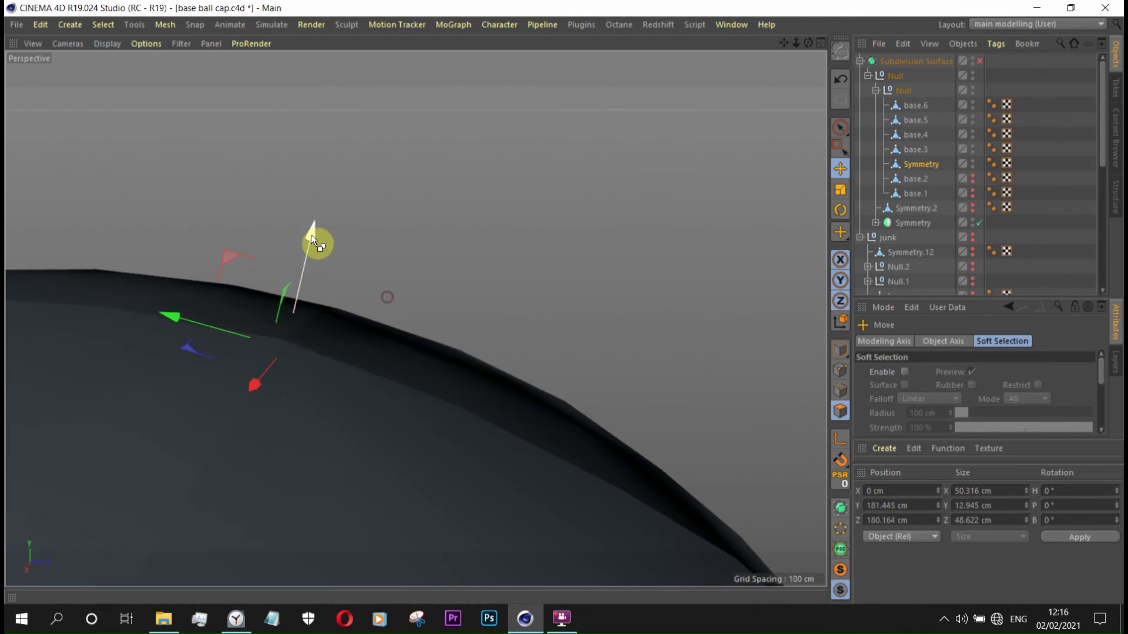
{"action": "left_click_drag", "start_coordinate": [313, 239], "coordinate": [321, 222], "text": "ctrl"}
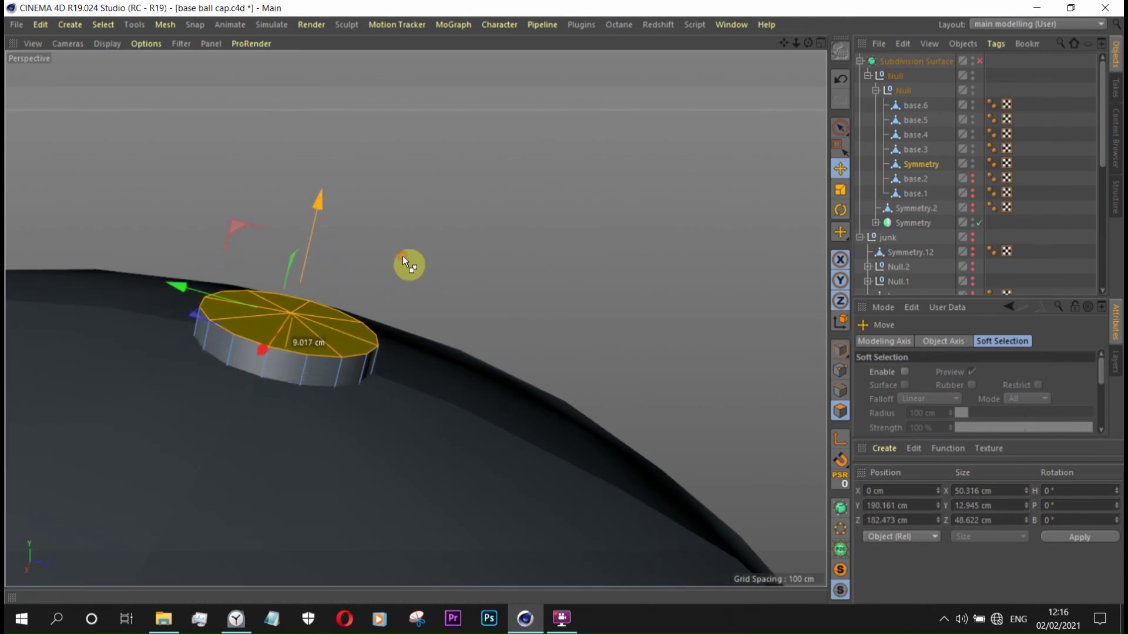
{"action": "left_click_drag", "start_coordinate": [319, 215], "coordinate": [322, 195], "text": "ctrl"}
- Scale the disc's top face down and enable the Subdivision Surface to round it
{"action": "left_click", "coordinate": [840, 190]}
{"action": "left_click_drag", "start_coordinate": [600, 235], "coordinate": [449, 249]}
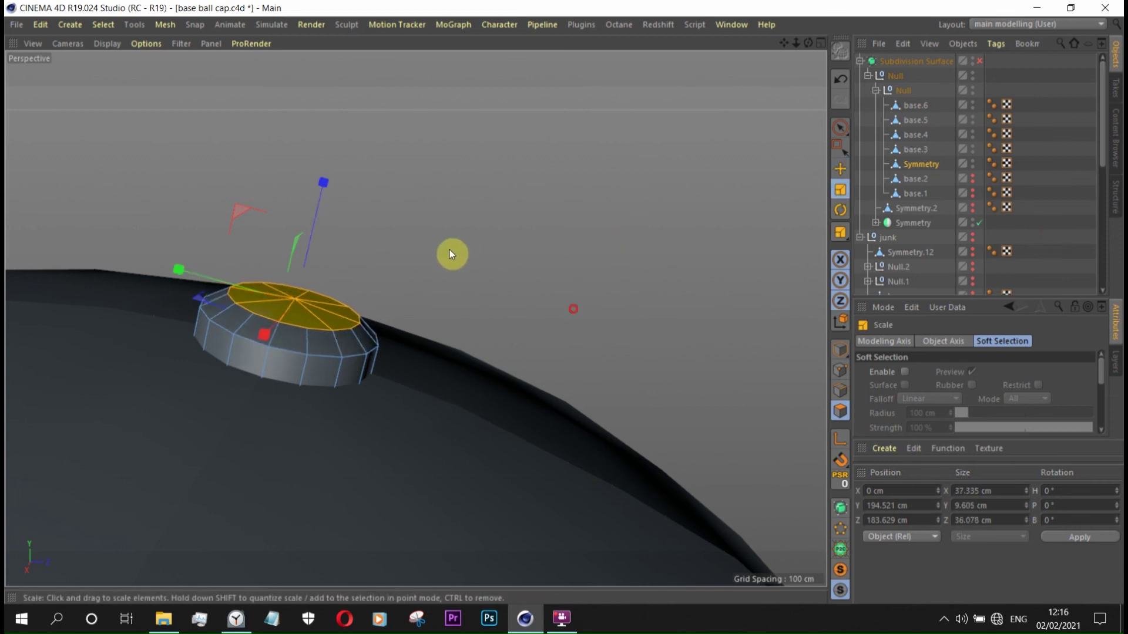
{"action": "scroll", "coordinate": [293, 273], "scroll_direction": "up", "scroll_amount": 2}
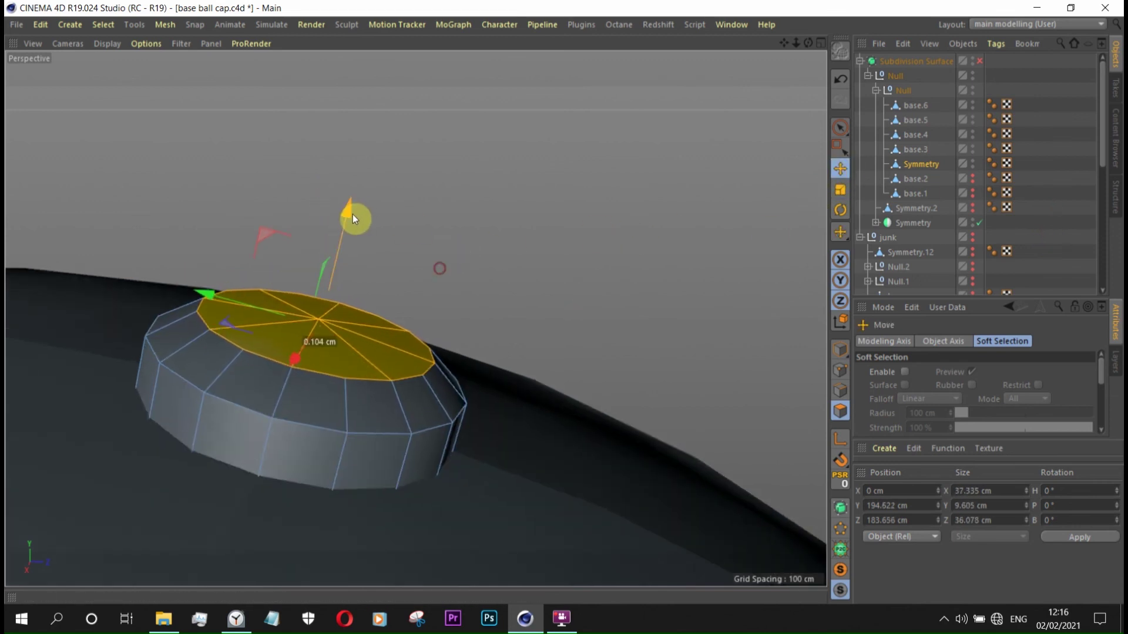
{"action": "left_click", "coordinate": [979, 61]}
{"action": "scroll", "coordinate": [392, 365], "scroll_direction": "up", "scroll_amount": 2}
{"action": "mouse_move", "coordinate": [393, 364]}
{"action": "left_mouse_down", "text": "alt"}
{"action": "mouse_move", "coordinate": [160, 389]}
{"action": "mouse_move", "coordinate": [387, 433]}
{"action": "left_mouse_up", "text": "alt"}
{"action": "scroll", "coordinate": [387, 433], "scroll_direction": "up", "scroll_amount": 3}
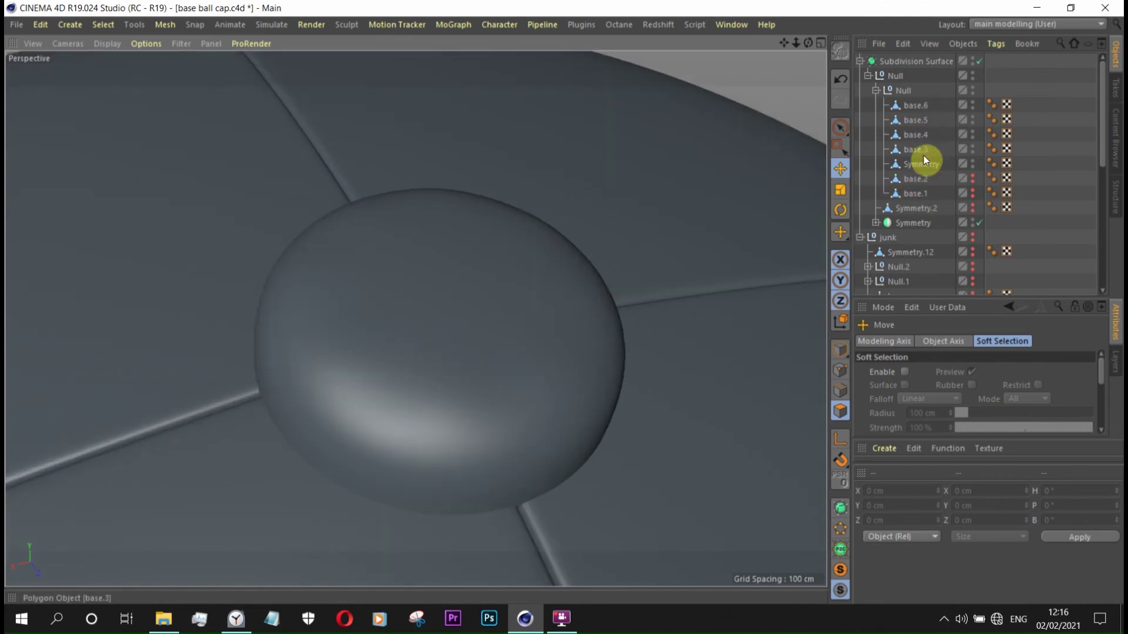
{"action": "left_click", "coordinate": [920, 164]}
{"action": "left_click", "coordinate": [979, 60]}
{"action": "mouse_move", "coordinate": [646, 271]}
{"action": "left_mouse_down", "text": "alt"}
{"action": "mouse_move", "coordinate": [600, 313]}
{"action": "mouse_move", "coordinate": [547, 301]}
{"action": "left_mouse_up", "text": "alt"}
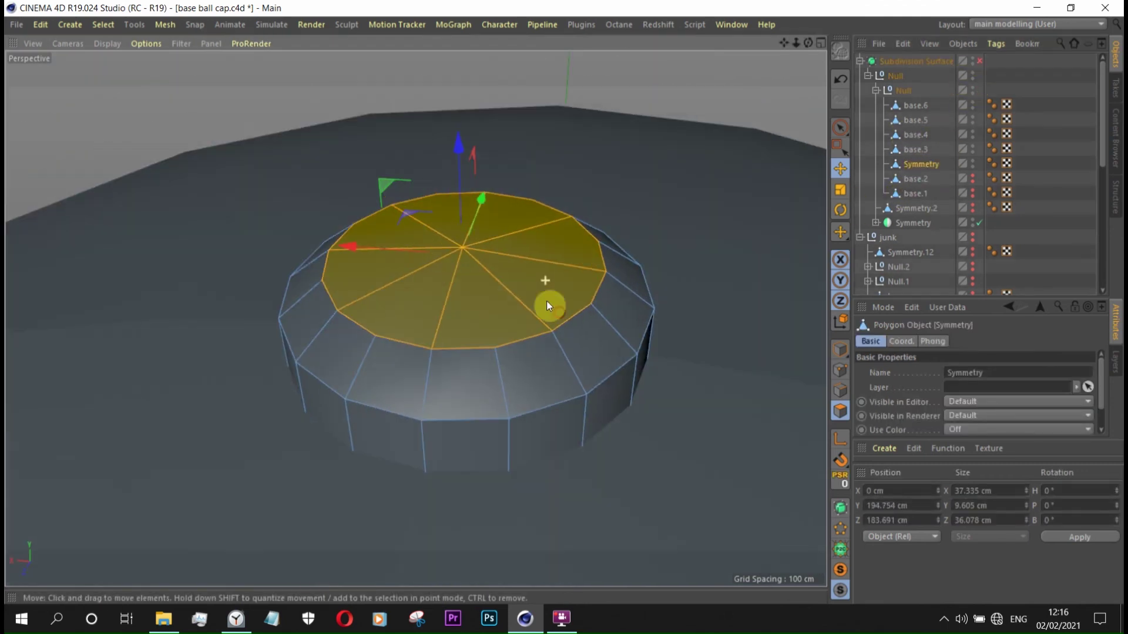
{"action": "left_click", "coordinate": [449, 254]}
{"action": "left_click", "coordinate": [979, 61]}
{"action": "mouse_move", "coordinate": [810, 247]}
{"action": "left_mouse_down", "text": "alt"}
{"action": "mouse_move", "coordinate": [774, 400]}
{"action": "mouse_move", "coordinate": [726, 419]}
{"action": "mouse_move", "coordinate": [571, 280]}
{"action": "mouse_move", "coordinate": [748, 411]}
{"action": "mouse_move", "coordinate": [597, 338]}
{"action": "left_mouse_up", "text": "alt"}
{"action": "scroll", "coordinate": [707, 326], "scroll_direction": "up", "scroll_amount": 3}
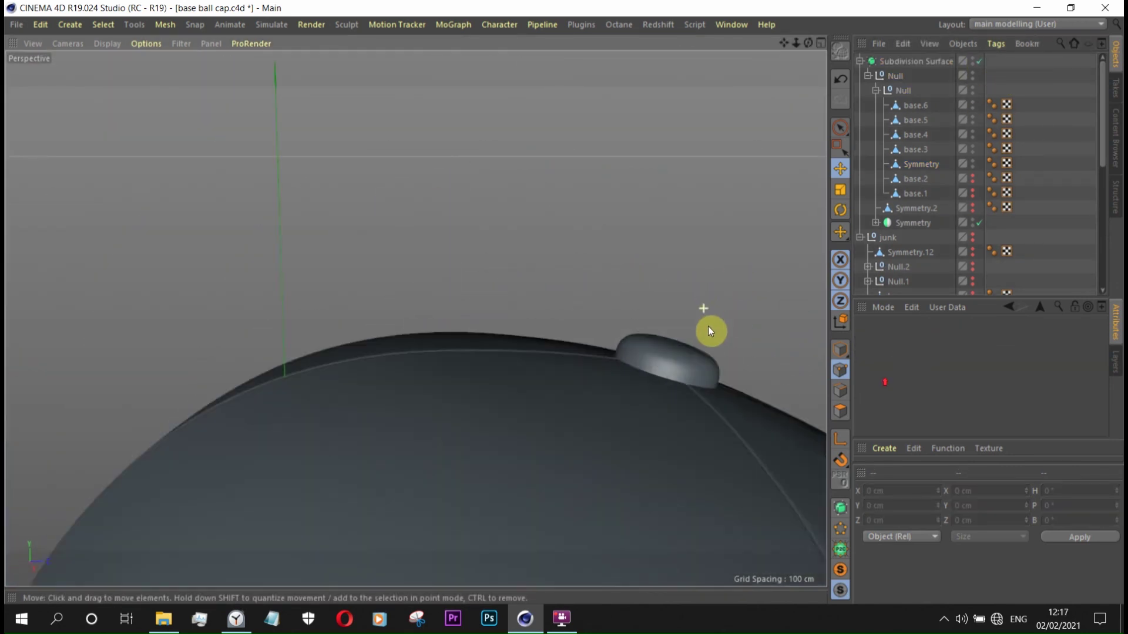
{"action": "scroll", "coordinate": [637, 373], "scroll_direction": "up", "scroll_amount": 3}
{"action": "scroll", "coordinate": [553, 390], "scroll_direction": "up", "scroll_amount": 3}
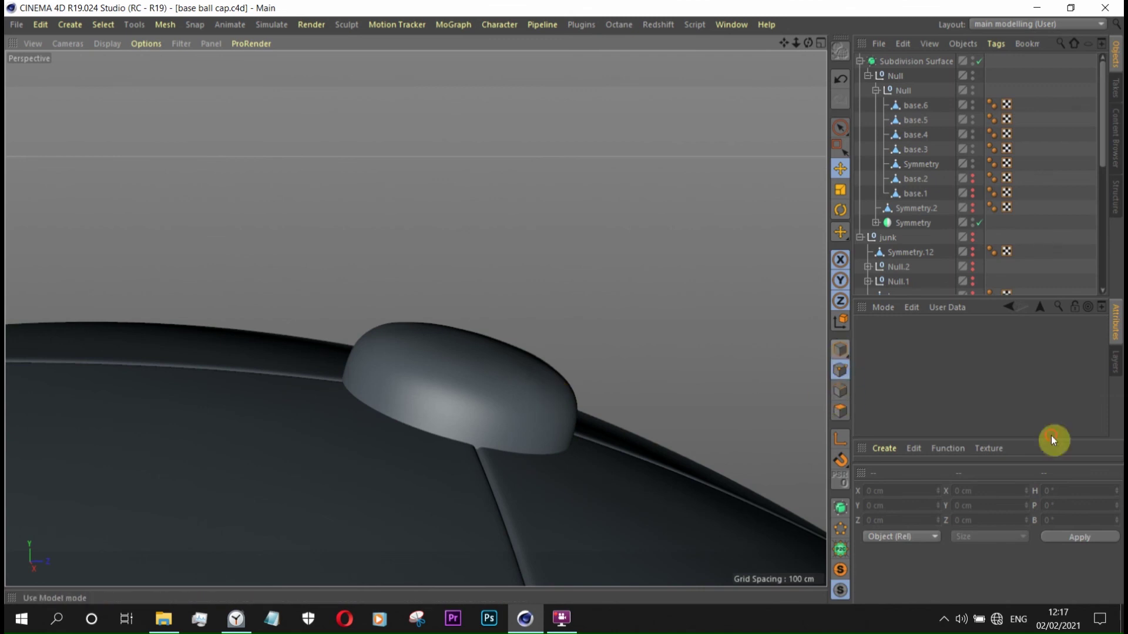
{"action": "left_click", "coordinate": [840, 190]}
{"action": "scroll", "coordinate": [516, 392], "scroll_direction": "down", "scroll_amount": 5}
{"action": "scroll", "coordinate": [334, 338], "scroll_direction": "down", "scroll_amount": 3}
{"action": "left_click_drag", "start_coordinate": [334, 338], "coordinate": [815, 329], "text": "alt"}
{"action": "left_click", "coordinate": [419, 325]}
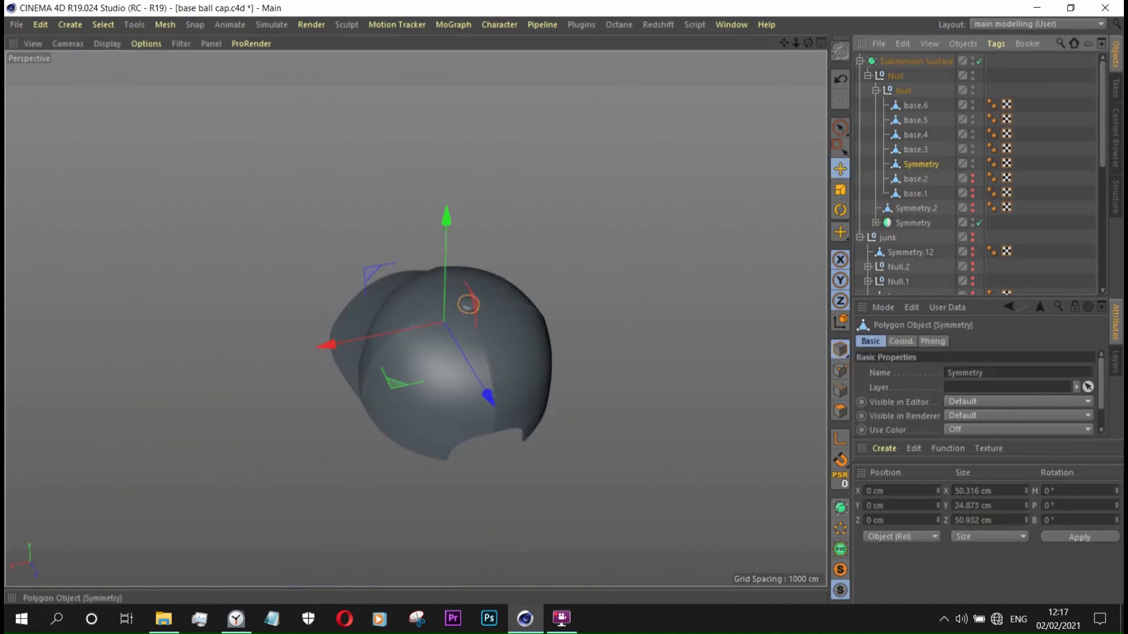
- Scale the button's top polygons down slightly in Polygon mode
{"action": "scroll", "coordinate": [473, 315], "scroll_direction": "up", "scroll_amount": 2}
{"action": "scroll", "coordinate": [474, 315], "scroll_direction": "up", "scroll_amount": 3}
{"action": "left_click", "coordinate": [840, 410]}
{"action": "left_click", "coordinate": [840, 349]}
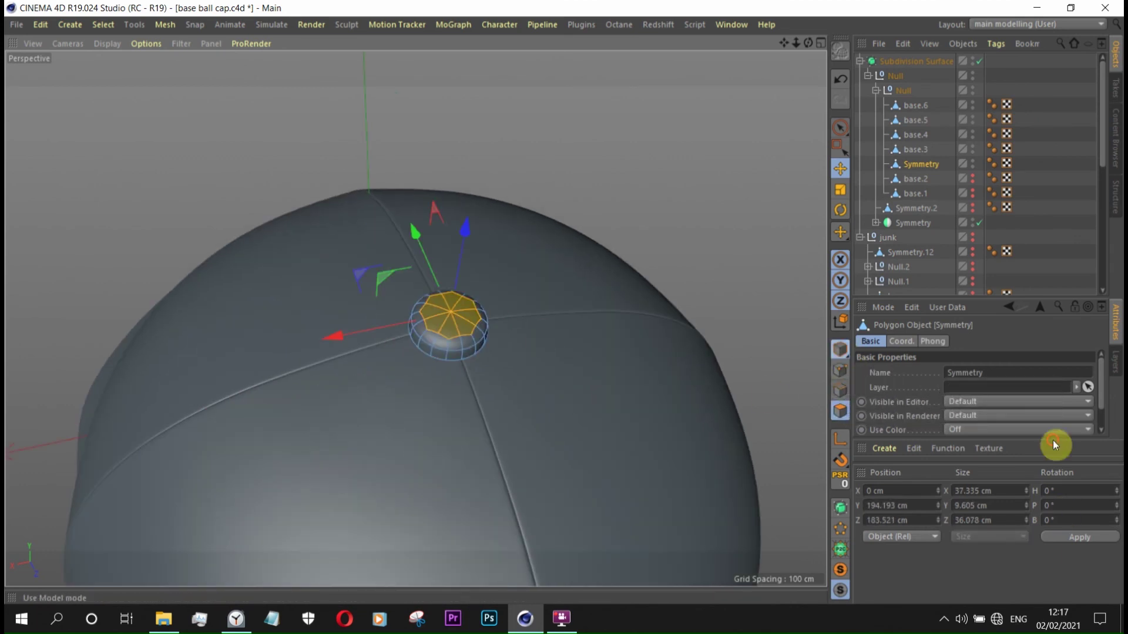
{"action": "mouse_move", "coordinate": [585, 307]}
{"action": "left_mouse_down", "text": "alt"}
{"action": "mouse_move", "coordinate": [504, 239]}
{"action": "mouse_move", "coordinate": [848, 394]}
{"action": "left_mouse_up", "text": "alt"}
{"action": "left_click", "coordinate": [840, 410]}
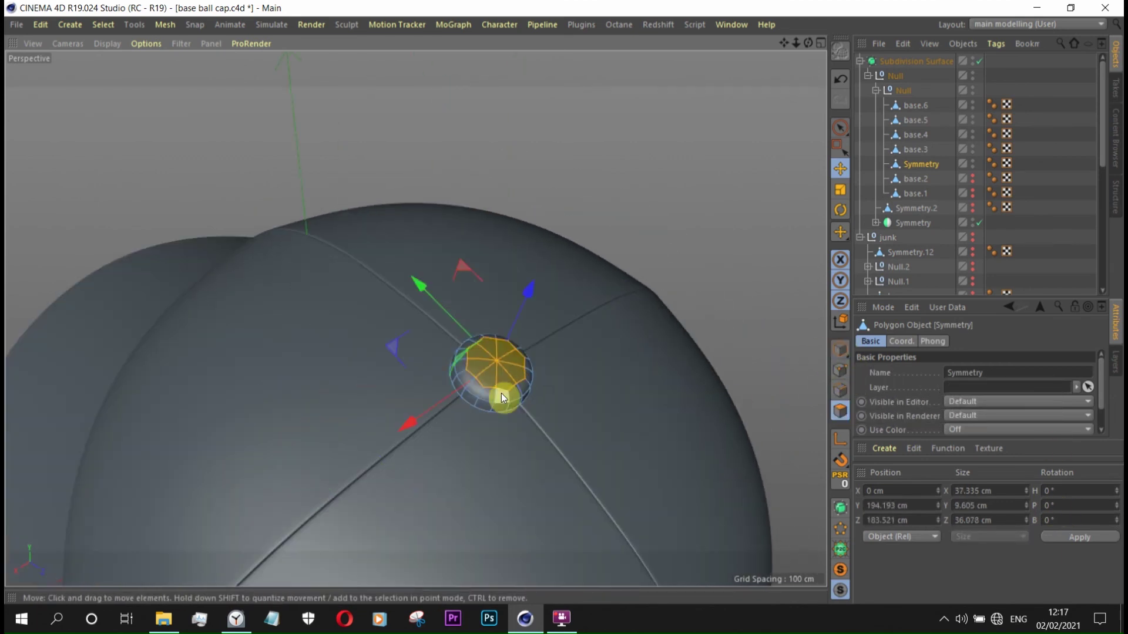
{"action": "left_click", "coordinate": [840, 190]}
{"action": "mouse_move", "coordinate": [572, 292]}
{"action": "left_mouse_down"}
{"action": "mouse_move", "coordinate": [571, 345]}
{"action": "mouse_move", "coordinate": [475, 237]}
{"action": "left_mouse_up"}
- Save the cap file as base ball cap.c4d
{"action": "scroll", "coordinate": [769, 310], "scroll_direction": "down", "scroll_amount": 5}
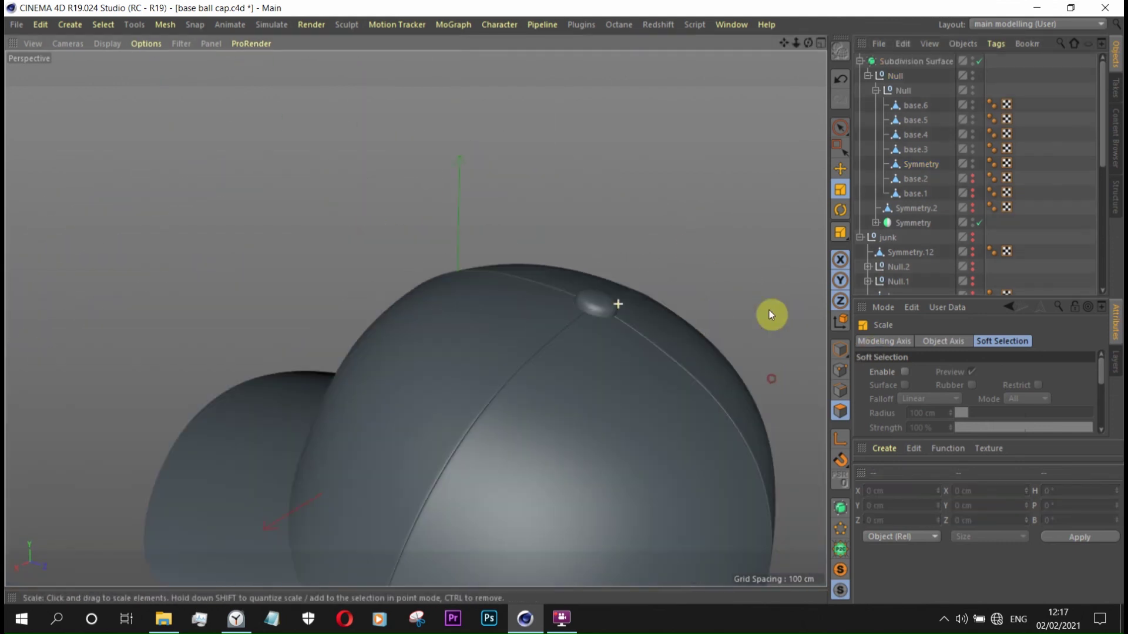
{"action": "scroll", "coordinate": [685, 362], "scroll_direction": "down", "scroll_amount": 3}
{"action": "mouse_move", "coordinate": [685, 365]}
{"action": "left_mouse_down", "text": "alt"}
{"action": "mouse_move", "coordinate": [725, 418]}
{"action": "mouse_move", "coordinate": [651, 402]}
{"action": "left_mouse_up", "text": "alt"}
{"action": "key", "text": "ctrl+s"}
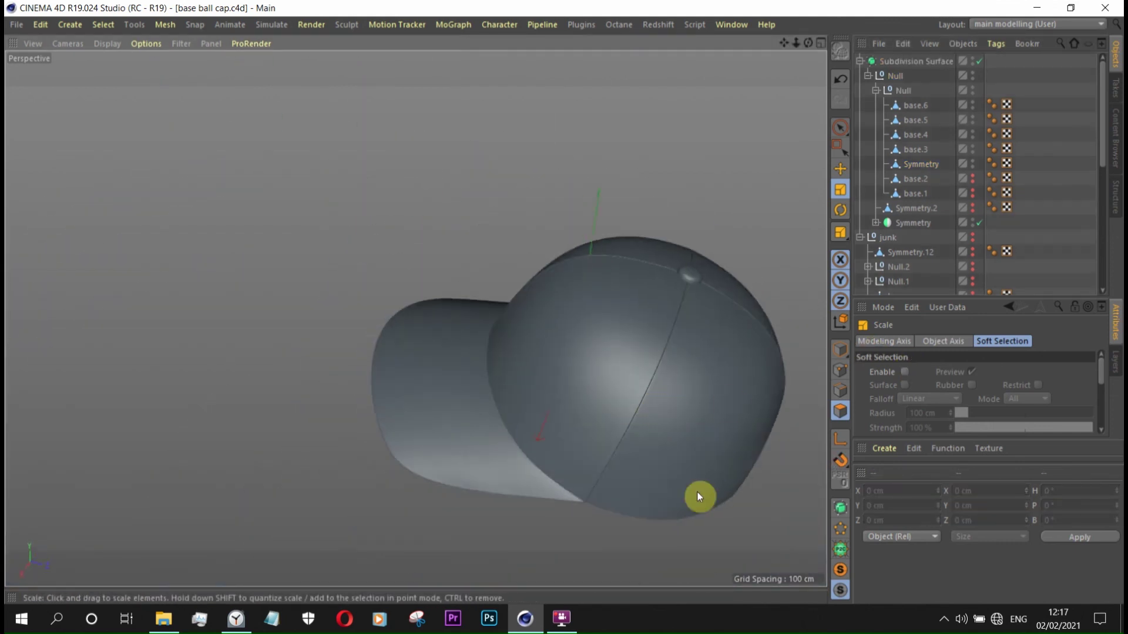